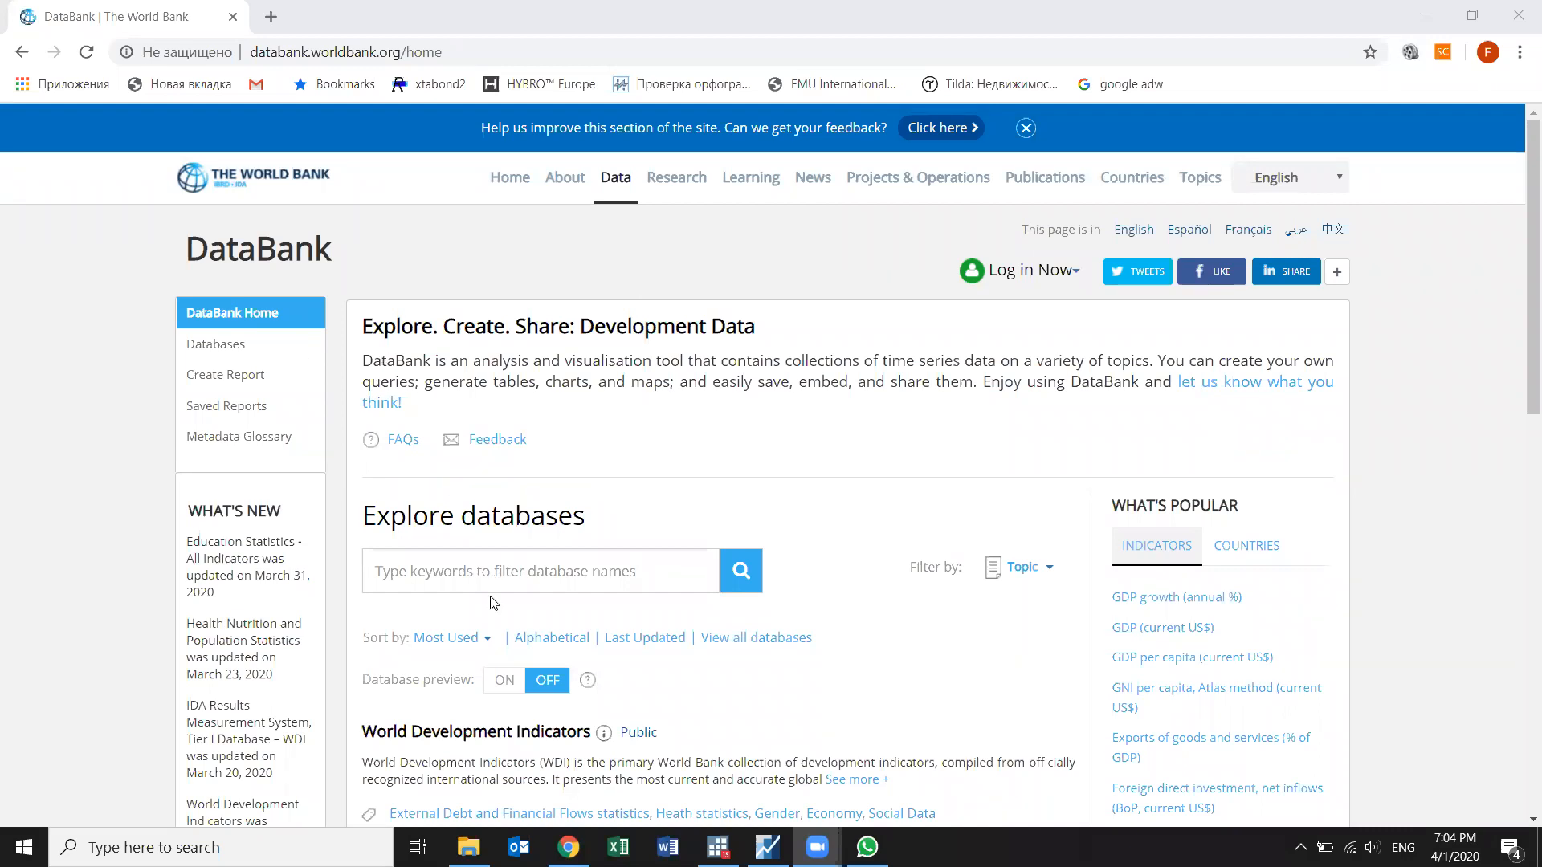
Step: Open the World Development Indicators database and switch to Global Financial Development after filtering the databases by "FIN"
scroll(494, 604, down, 2)
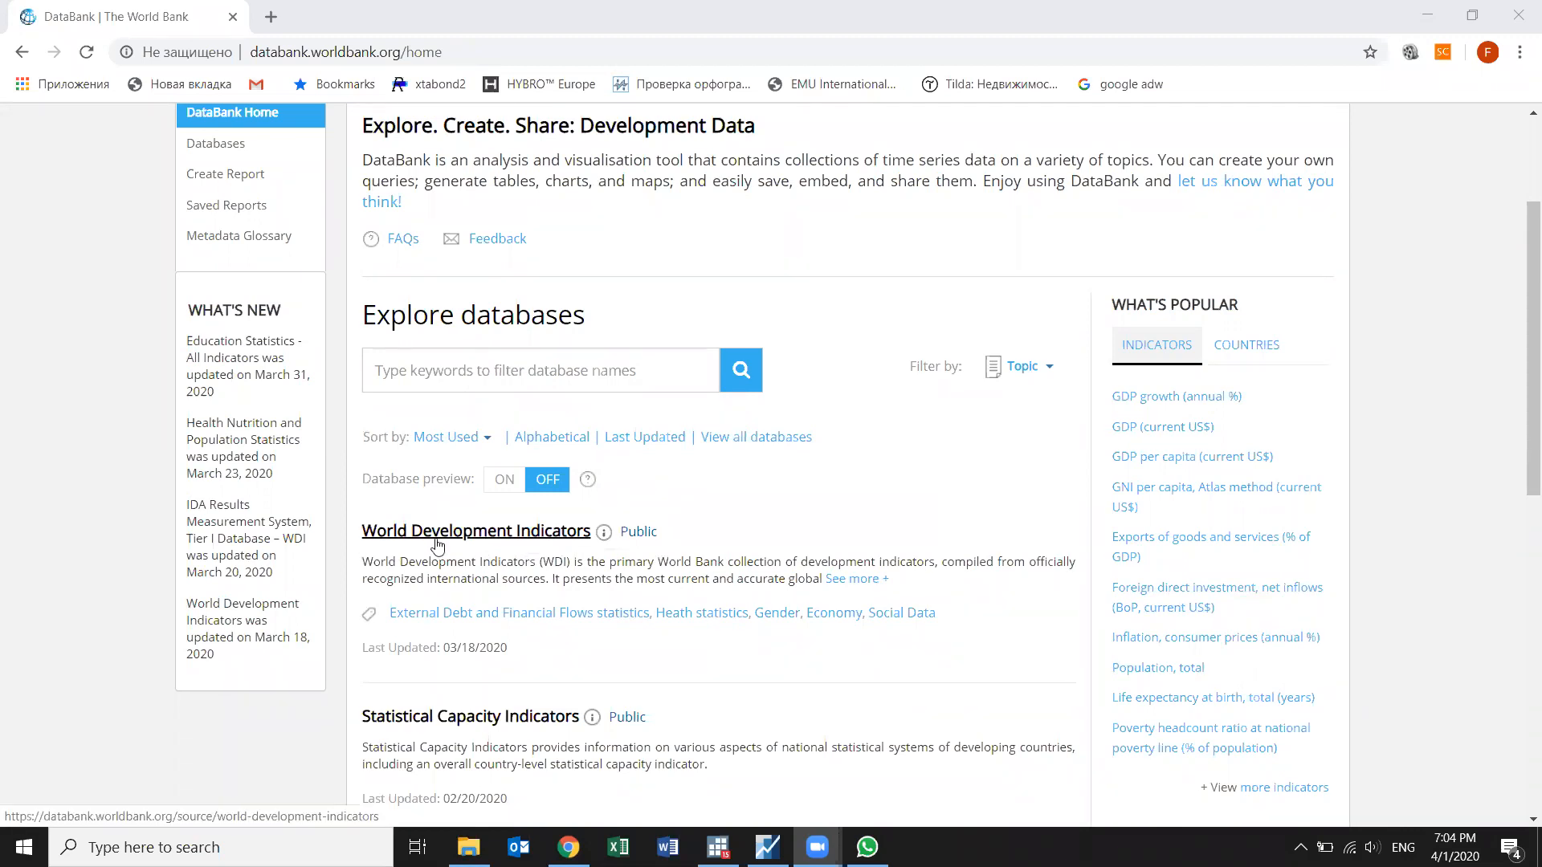
click(462, 542)
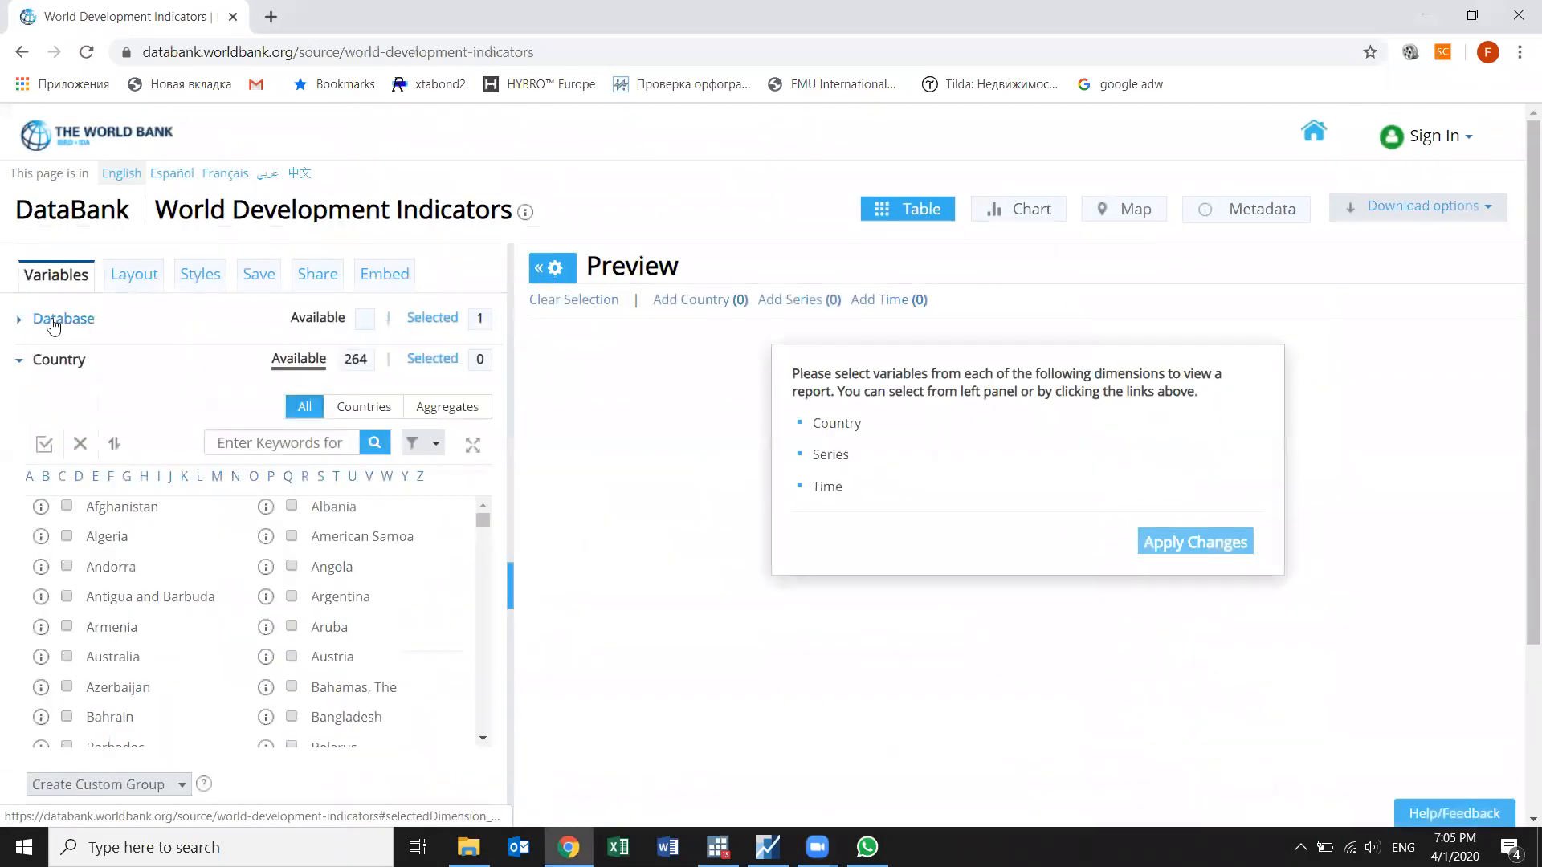
click(62, 320)
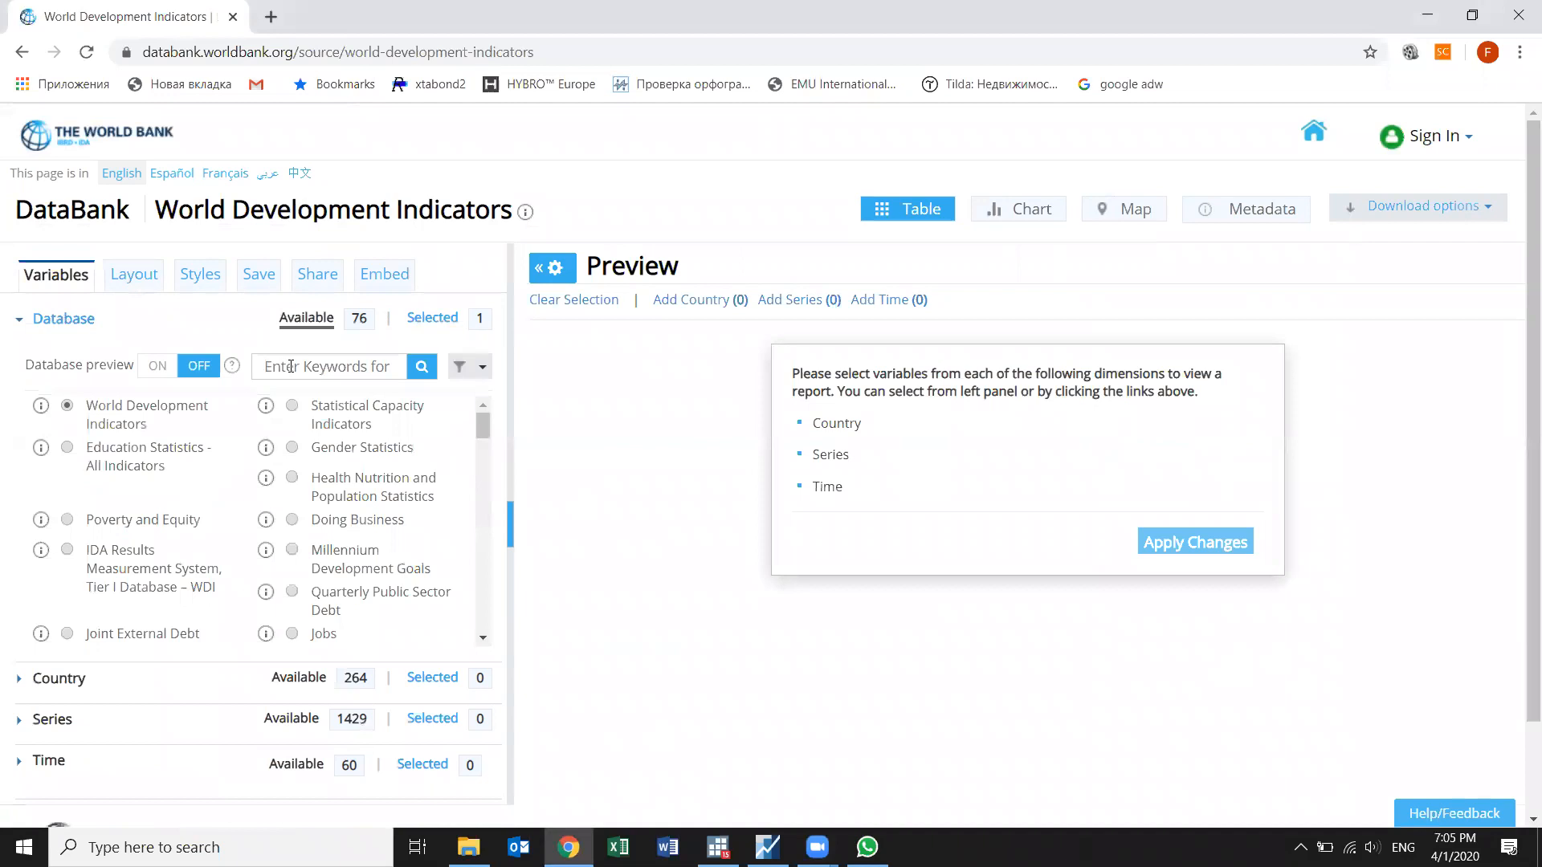
text(FIN)
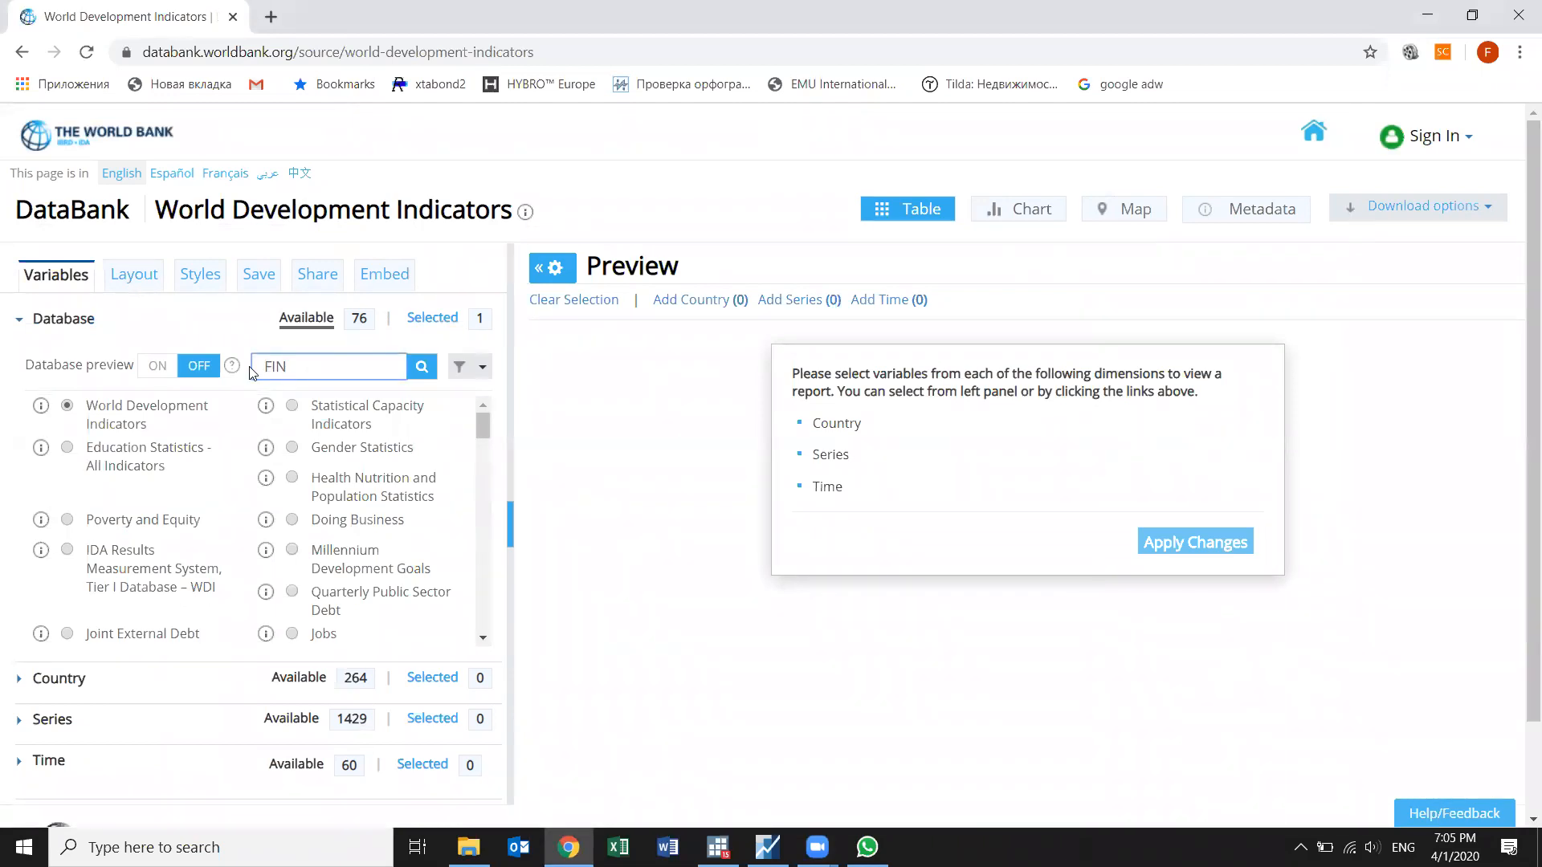
key(Return)
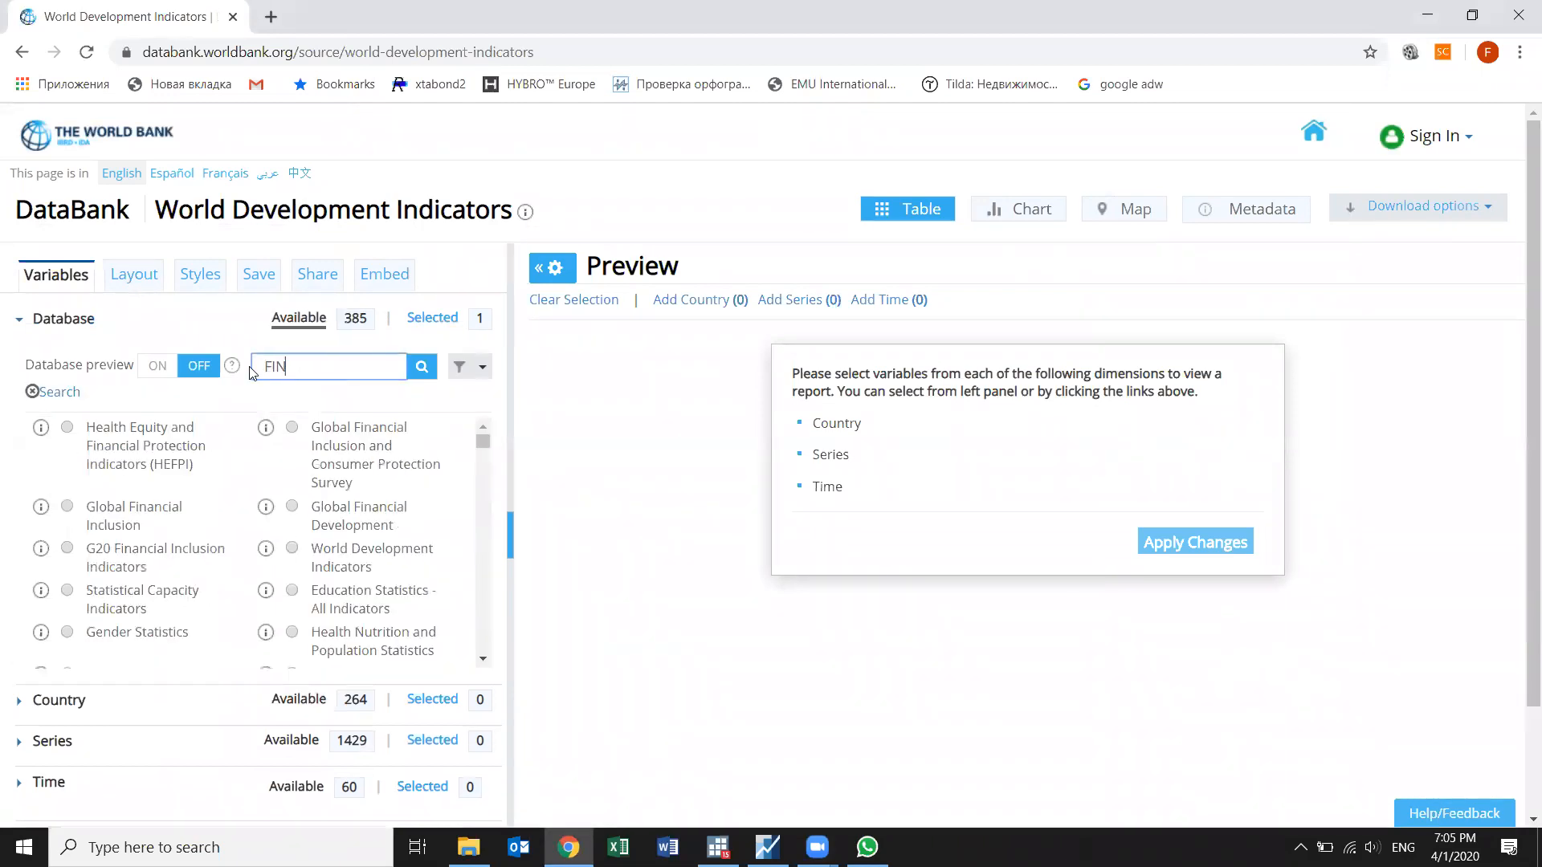
click(293, 508)
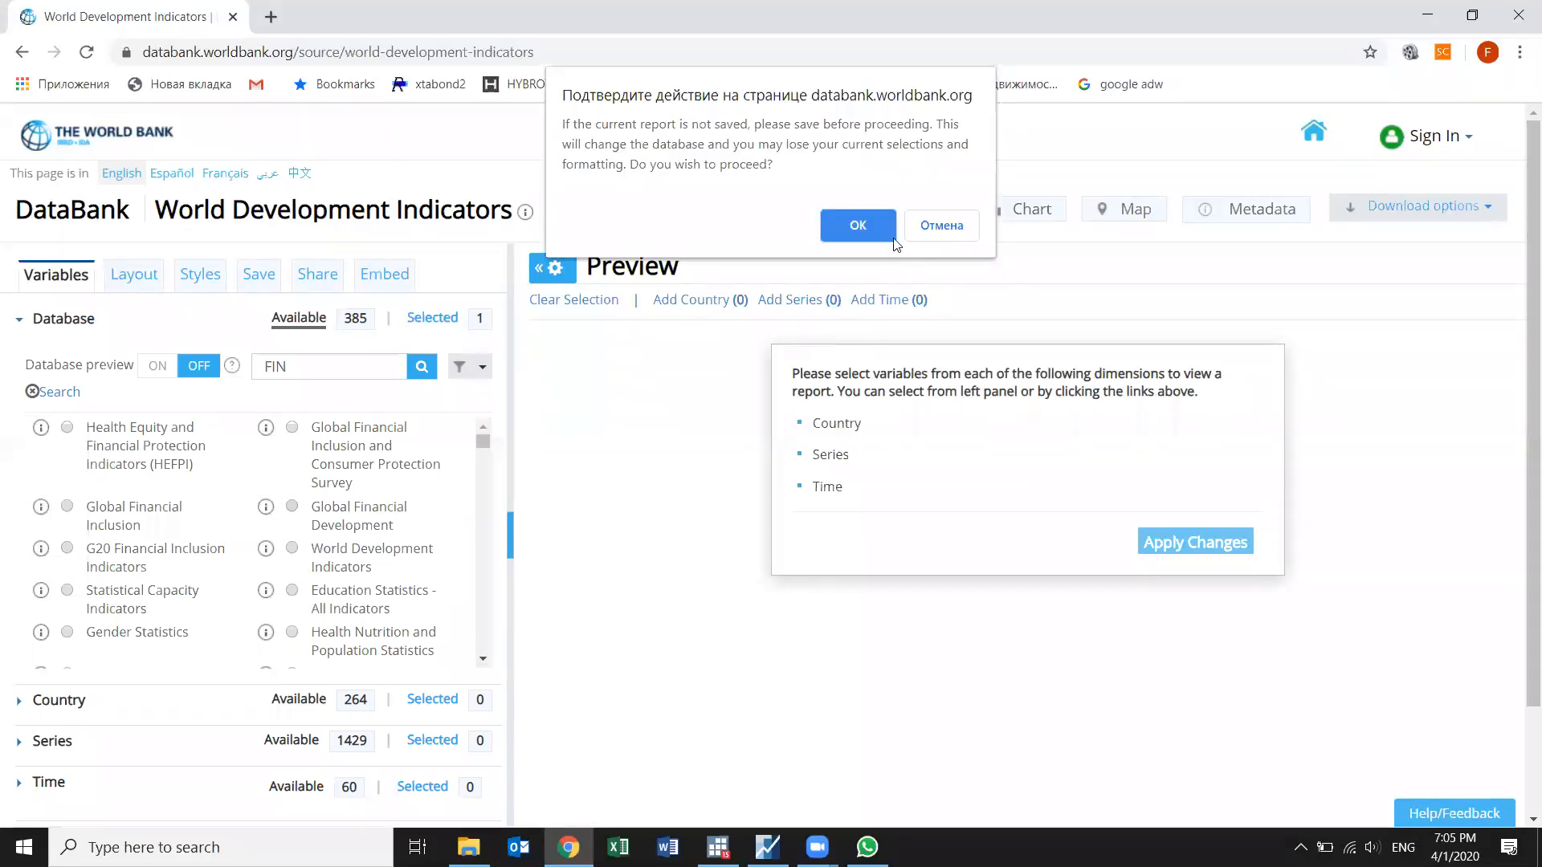
click(858, 226)
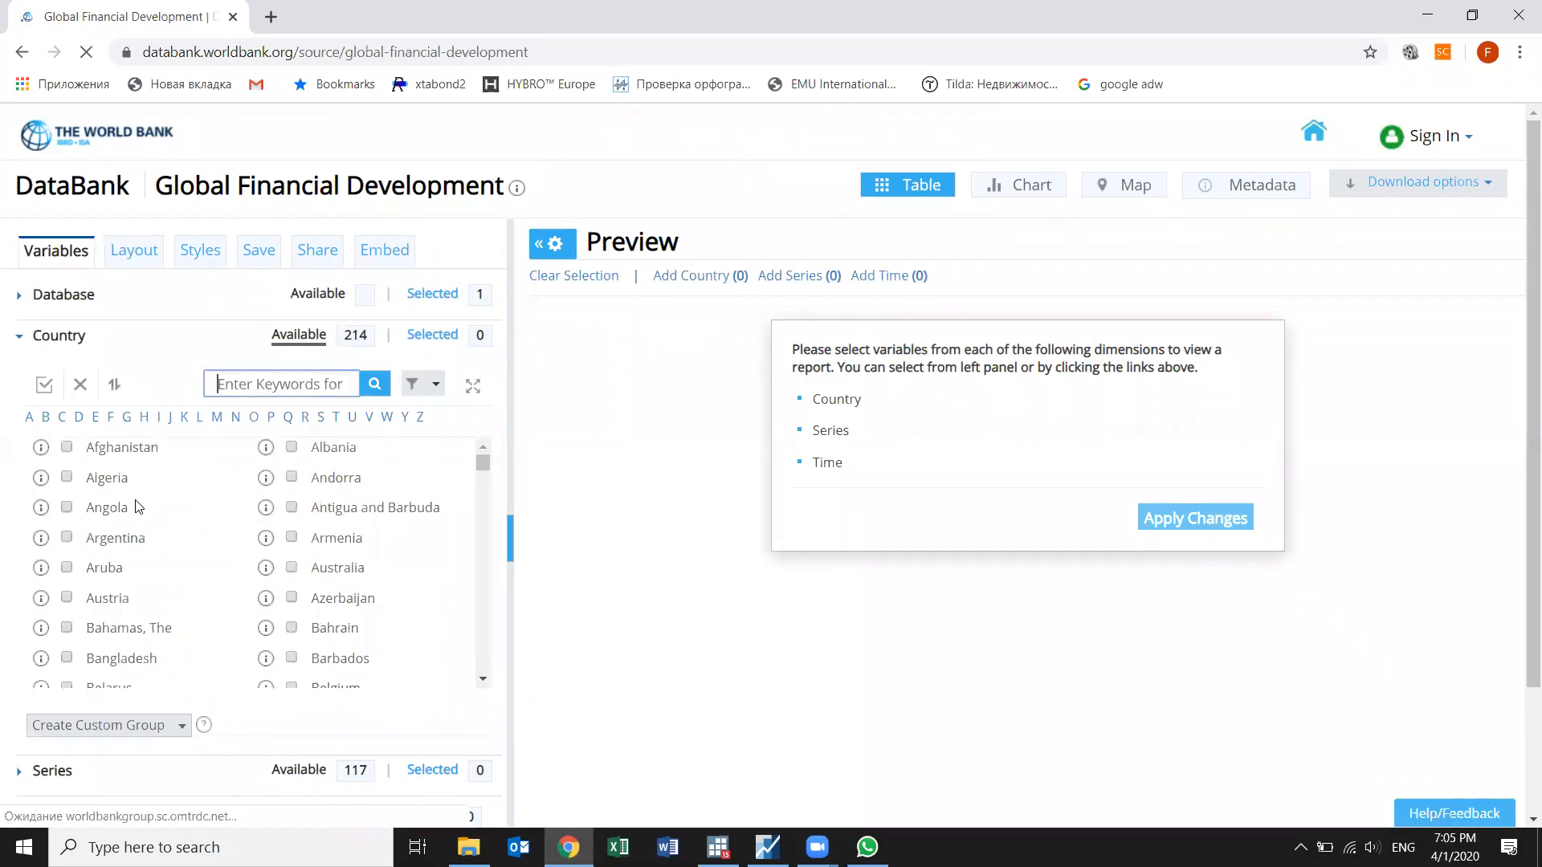
Step: Find and select Kazakhstan, the Kyrgyz Republic and the Russian Federation as countries for the report
text(KAZ)
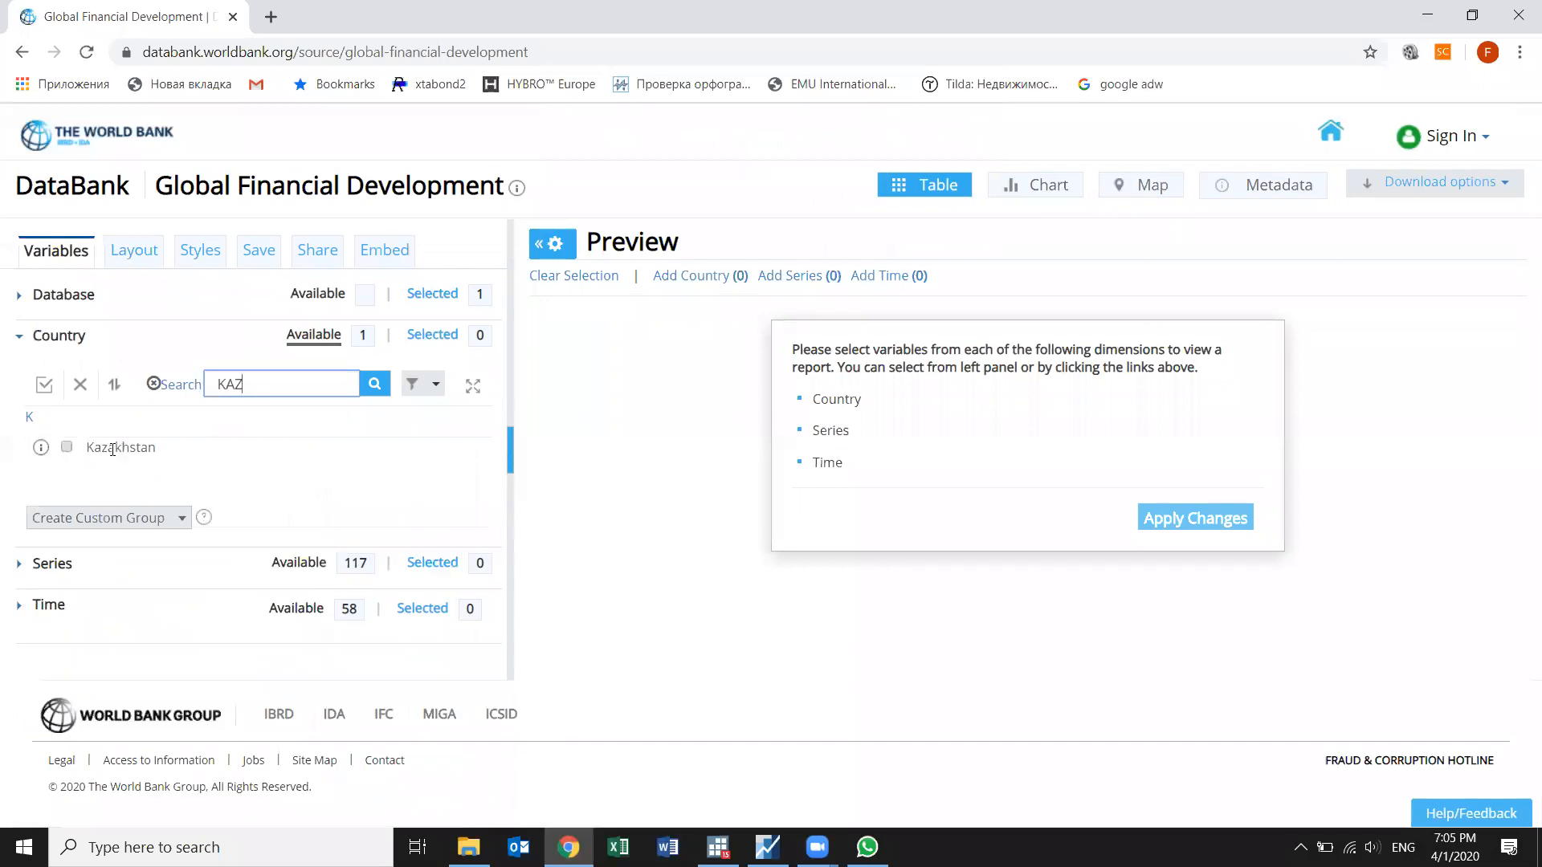
click(66, 448)
double_click(233, 382)
text(KYR)
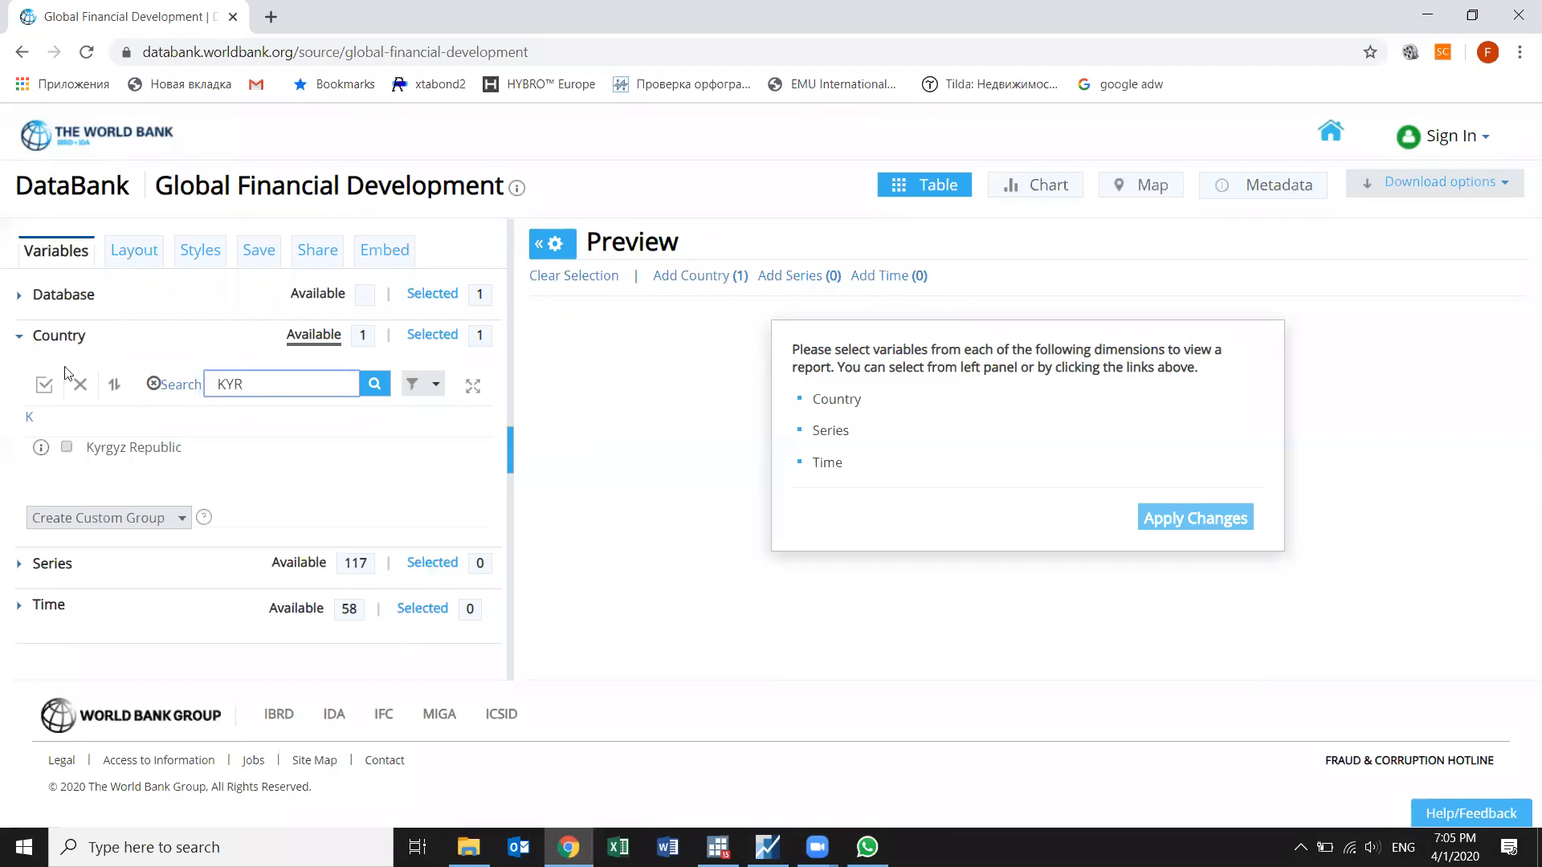
click(67, 447)
double_click(251, 383)
text(RUSS)
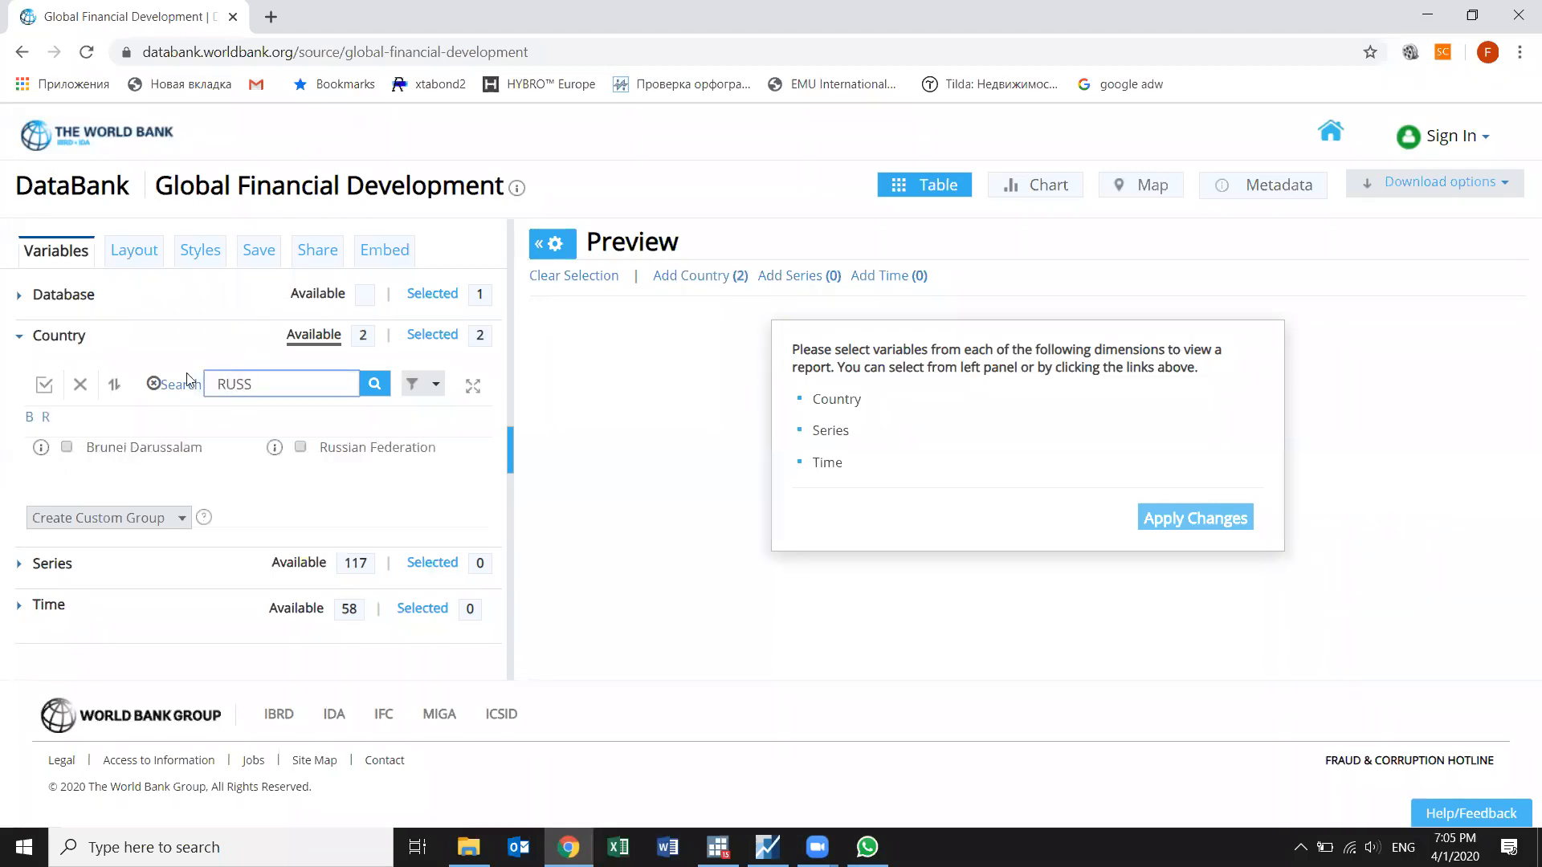
click(302, 448)
Step: Add Belarus and Armenia to the country selection and open the list of available series
double_click(292, 386)
text(BEL)
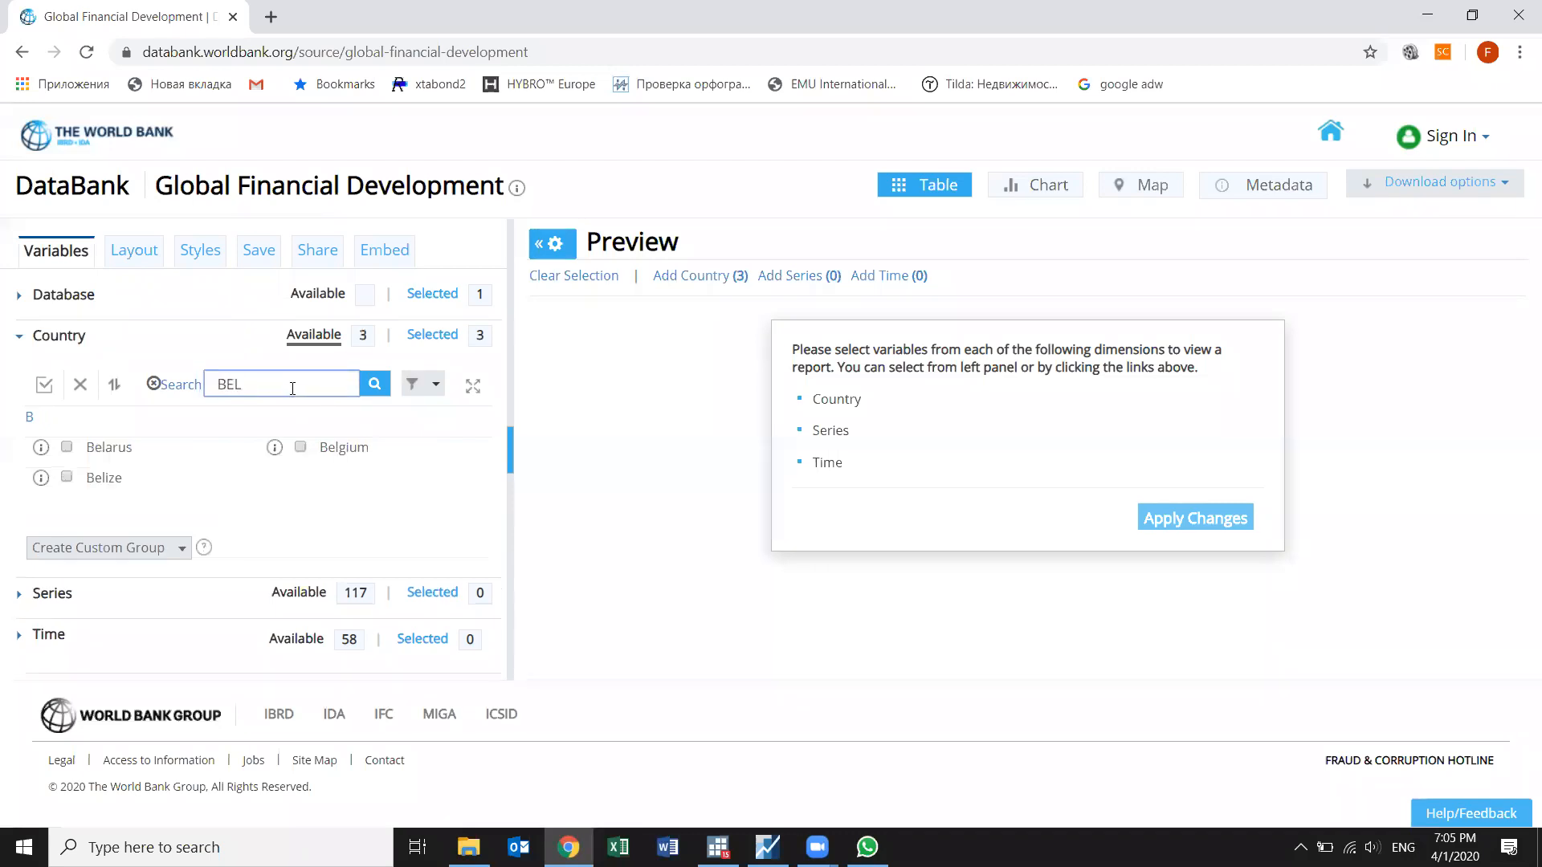
click(67, 447)
double_click(268, 382)
text(ARM)
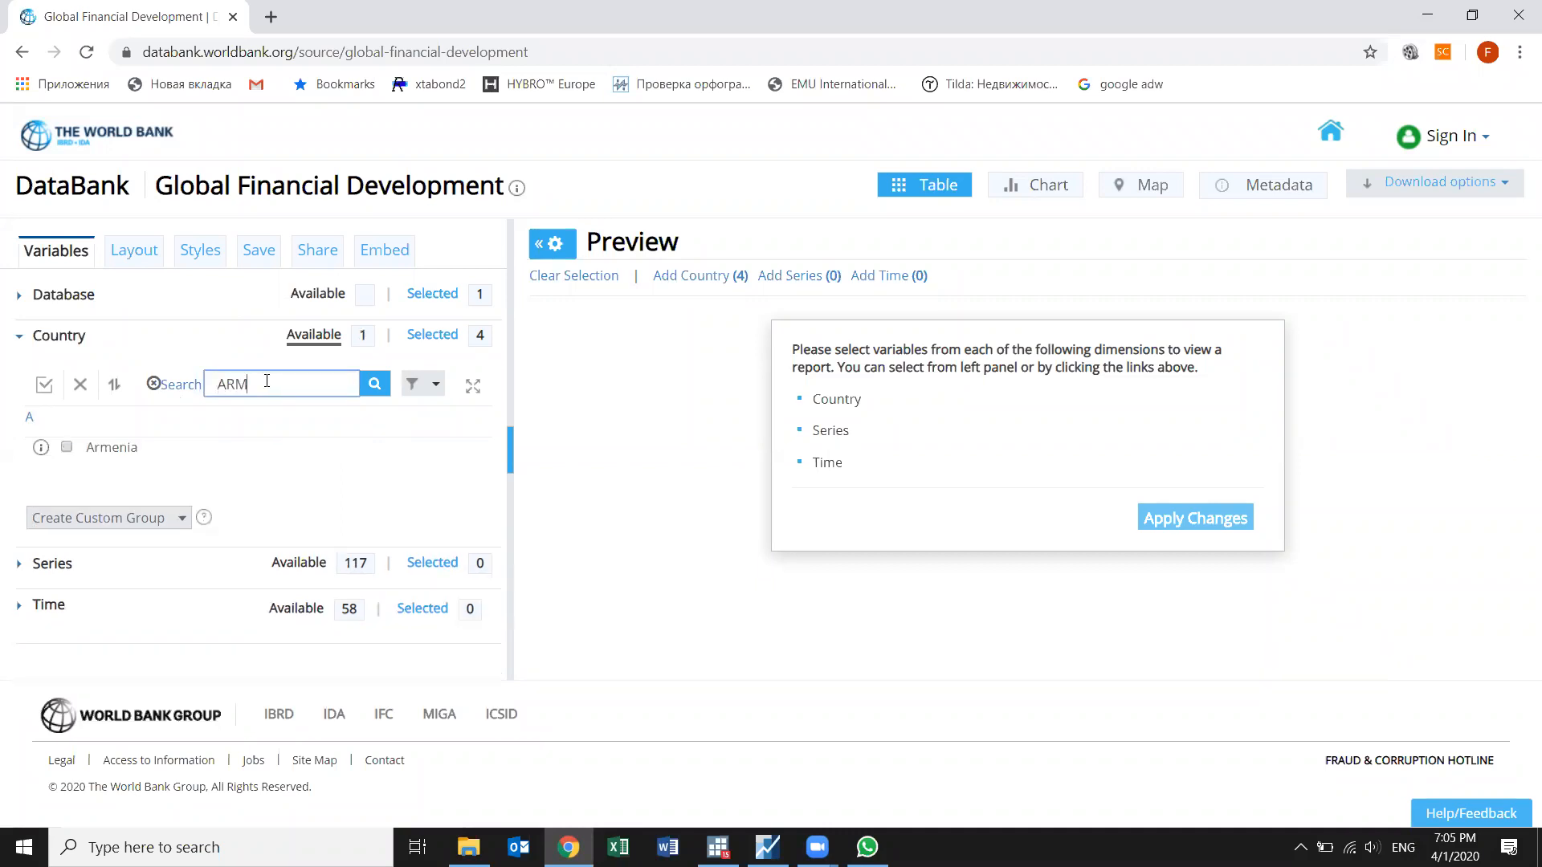
click(69, 453)
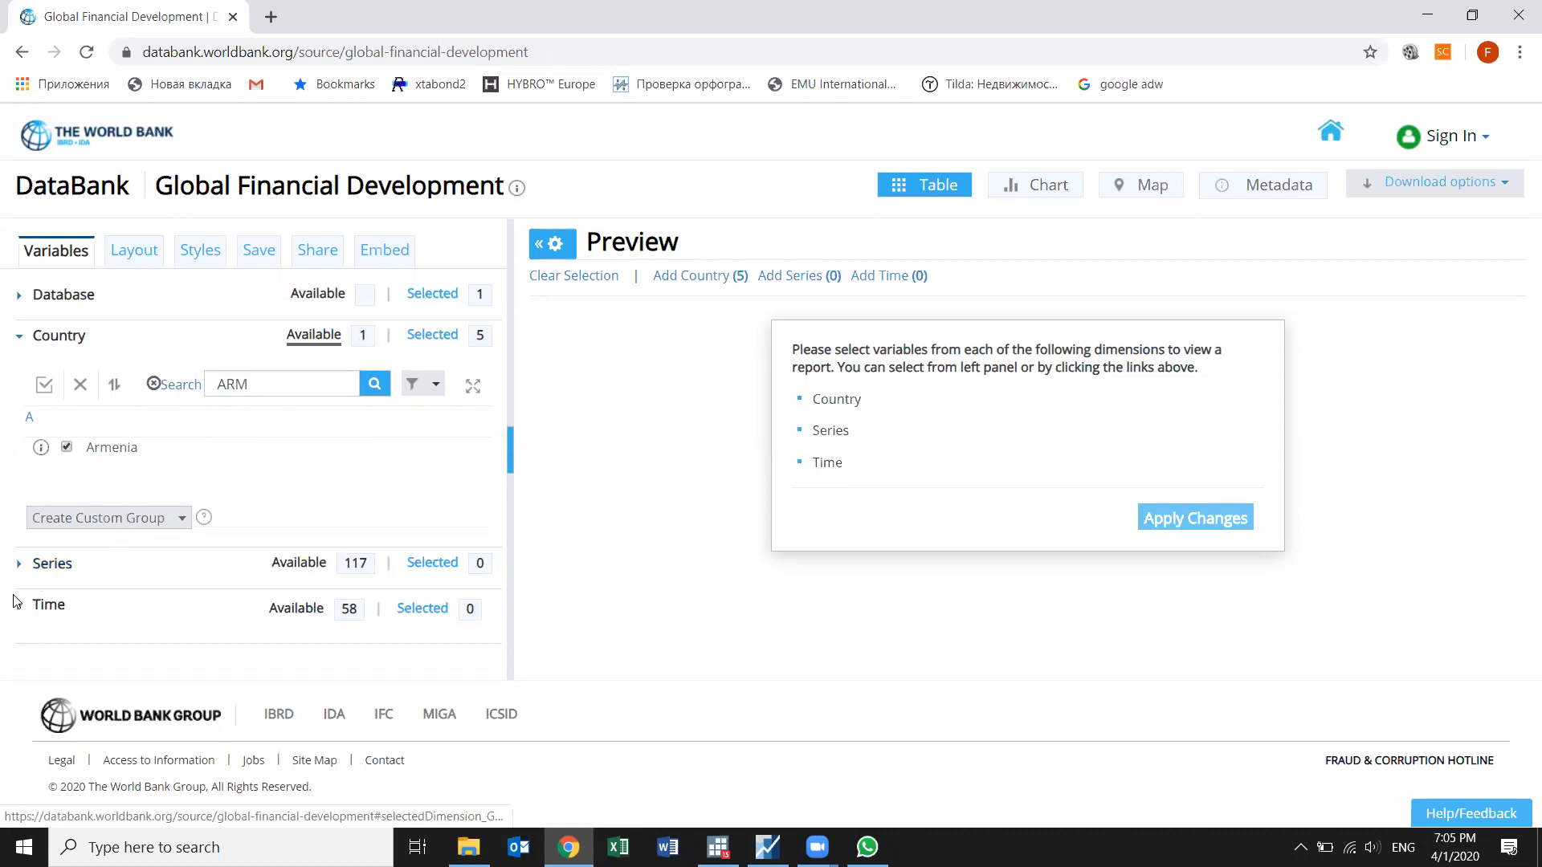
click(50, 567)
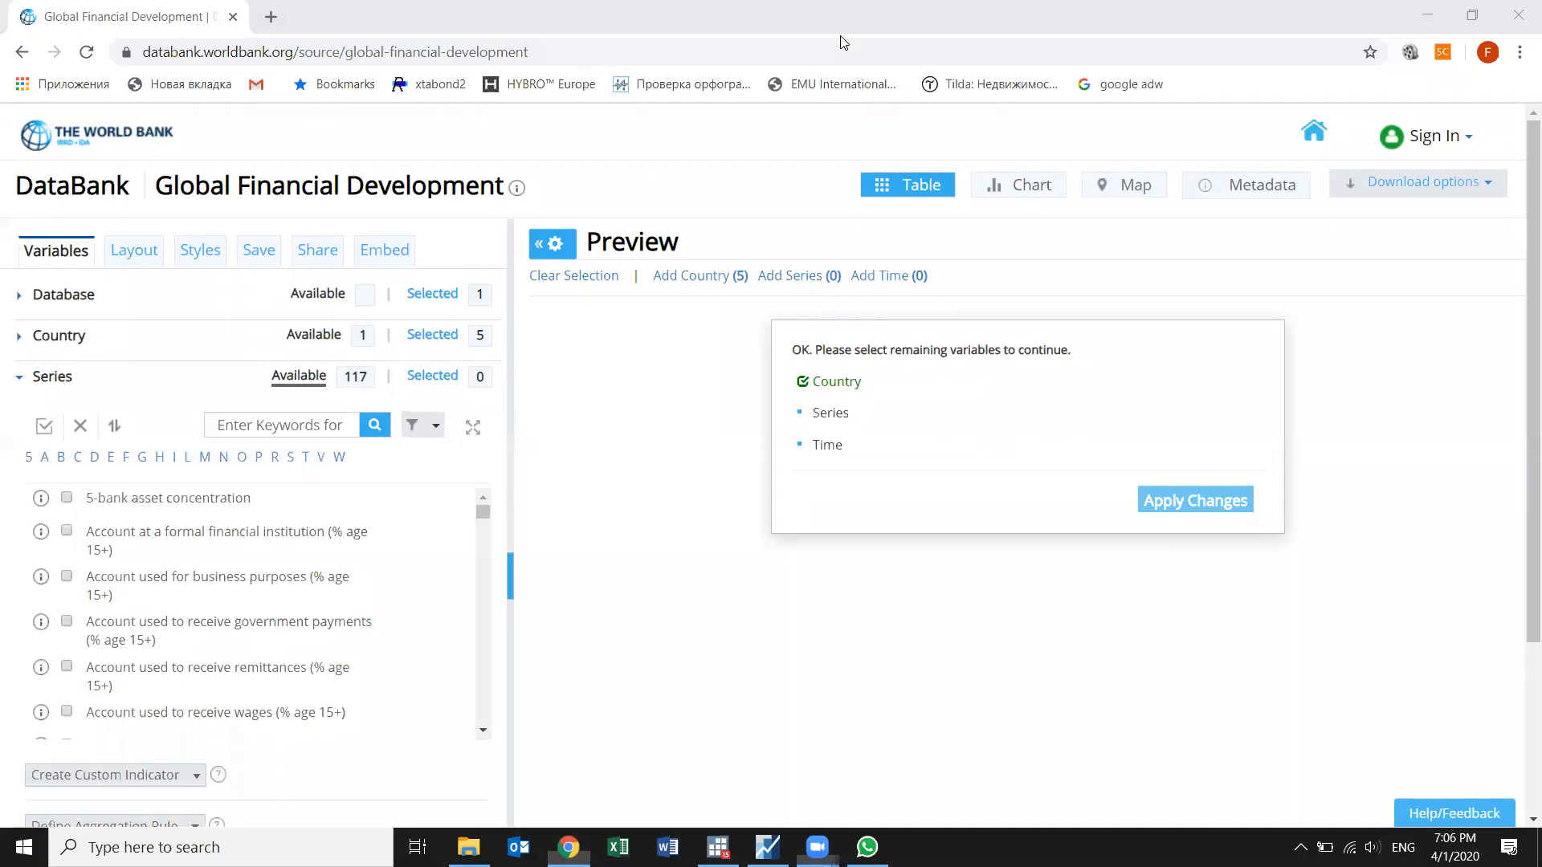
Step: Place a text annotation over the preview area reading "nim-DEPENDENT", followed by blank lines
click(547, 379)
drag(754, 401, 754, 696)
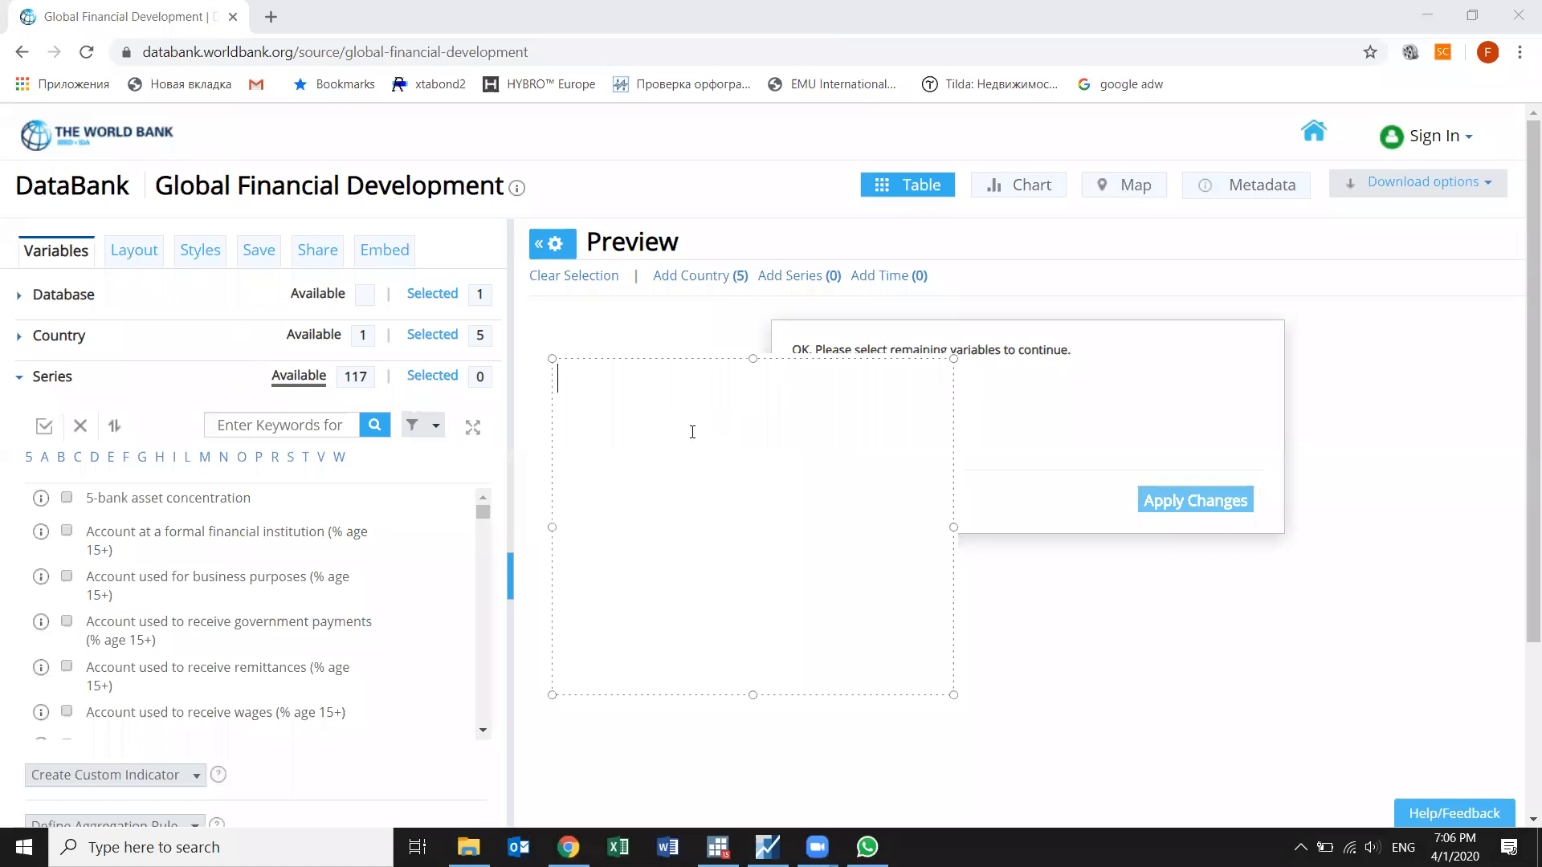
text(nim-)
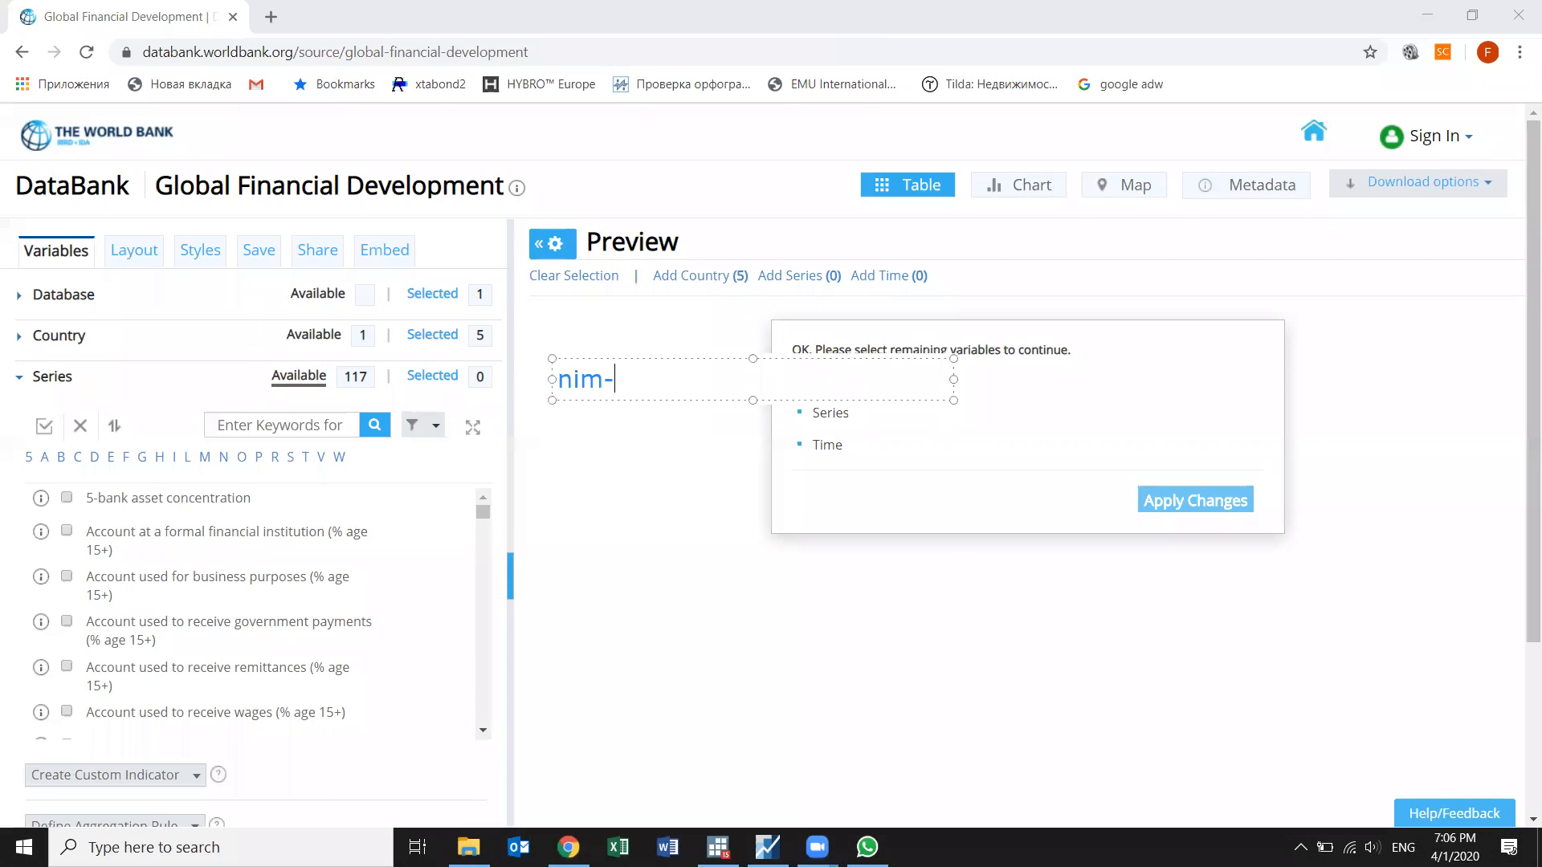
text(DEPENDENT)
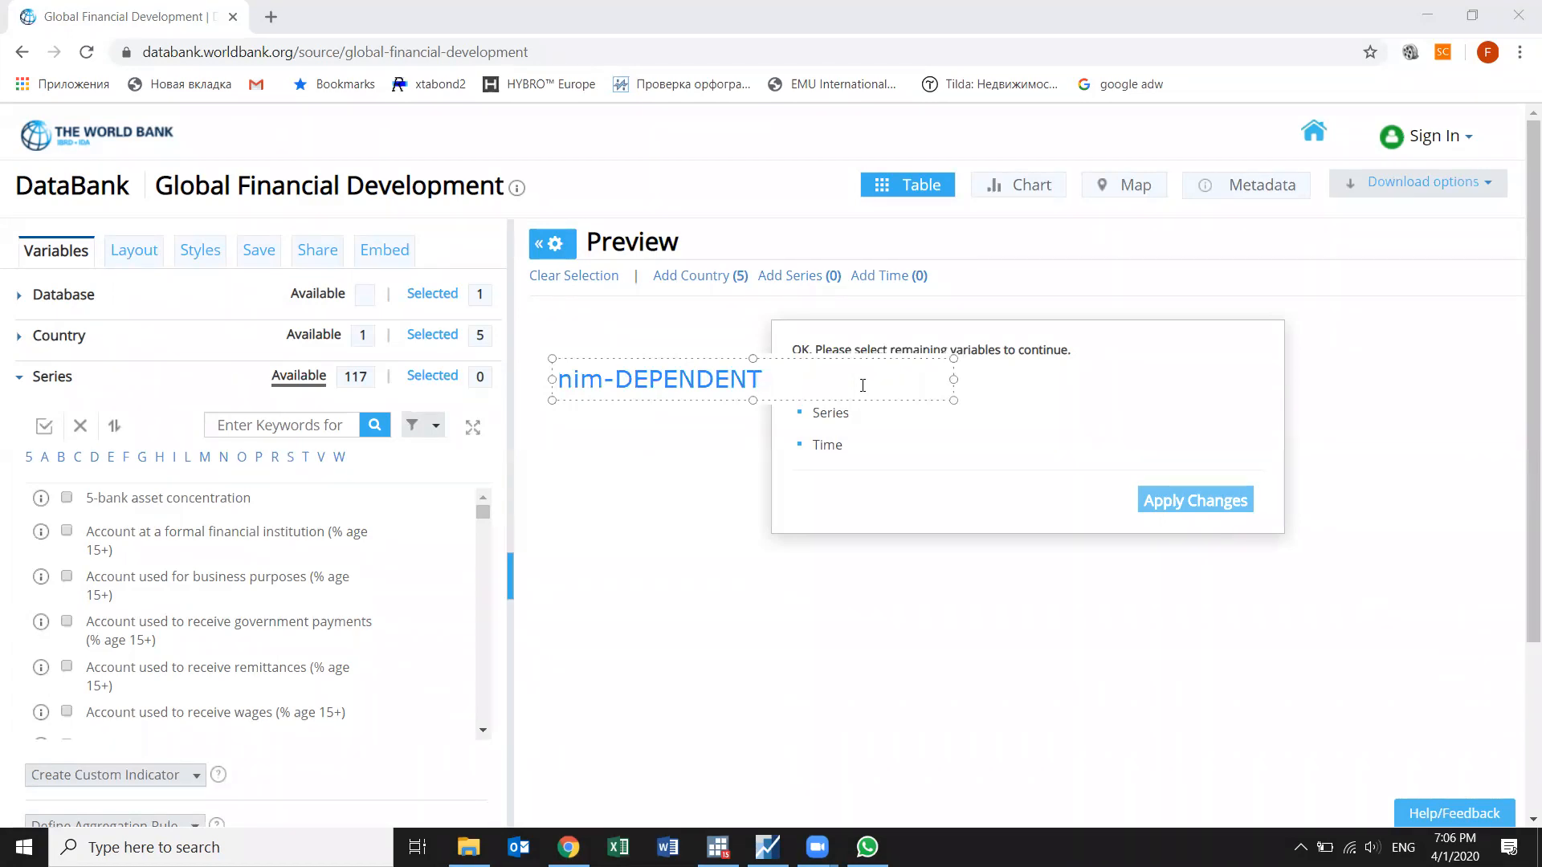
key(Return)
key(Return)
key(Return)
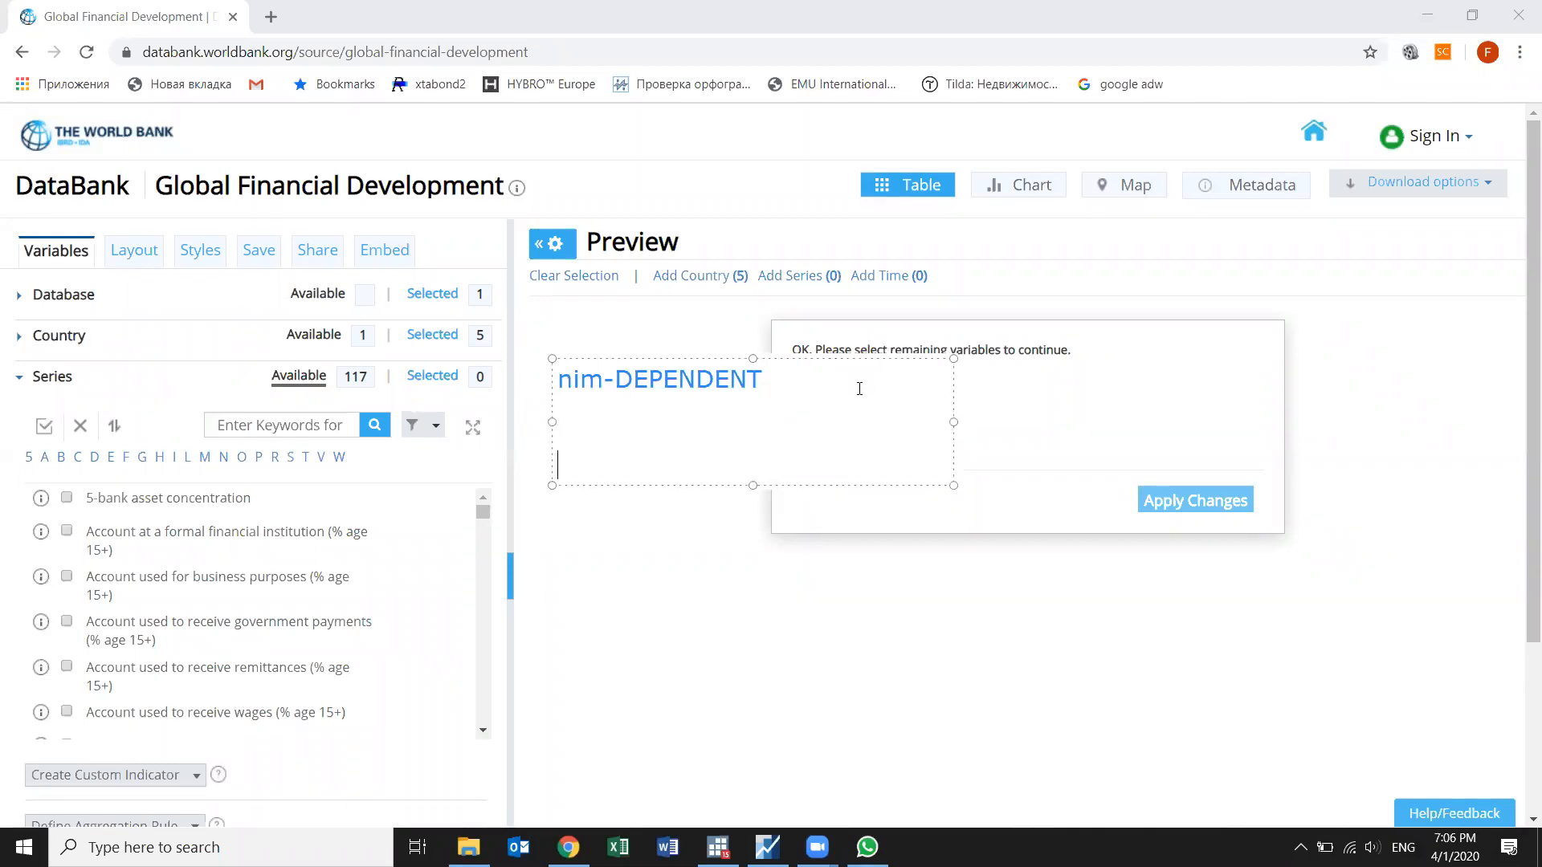
Step: List the variables CAP, LIQ and CTI on separate lines beneath the dependent variable in the annotation
text(CAP)
key(Return)
text(LIQ)
key(Return)
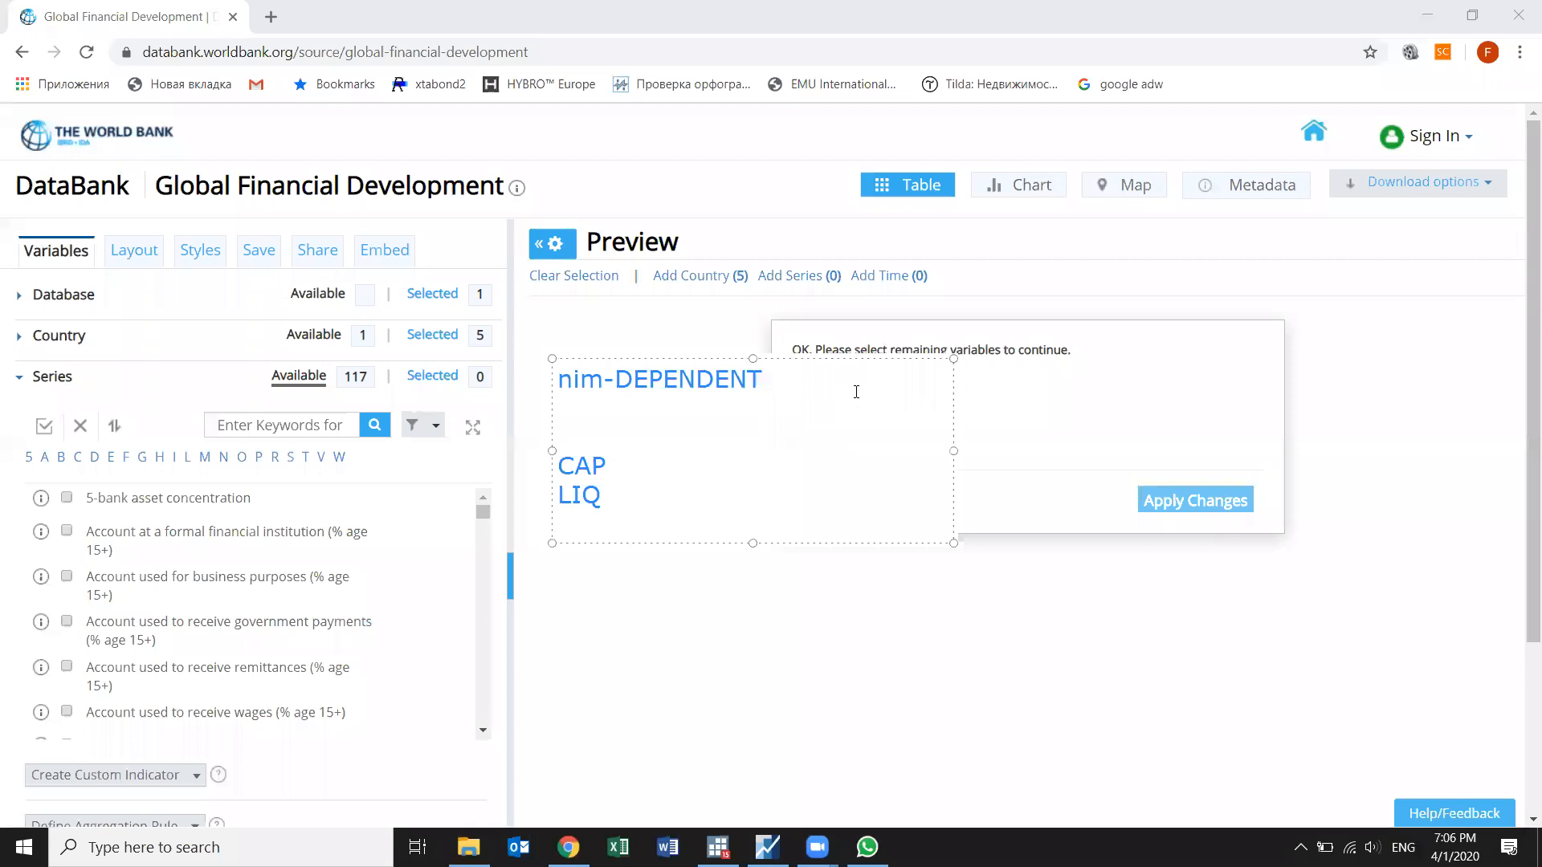
text(CTI)
key(Return)
Step: Enter ASQL as the fourth variable in the annotation, replace it with NPL, and add GDP below
text(ASQL)
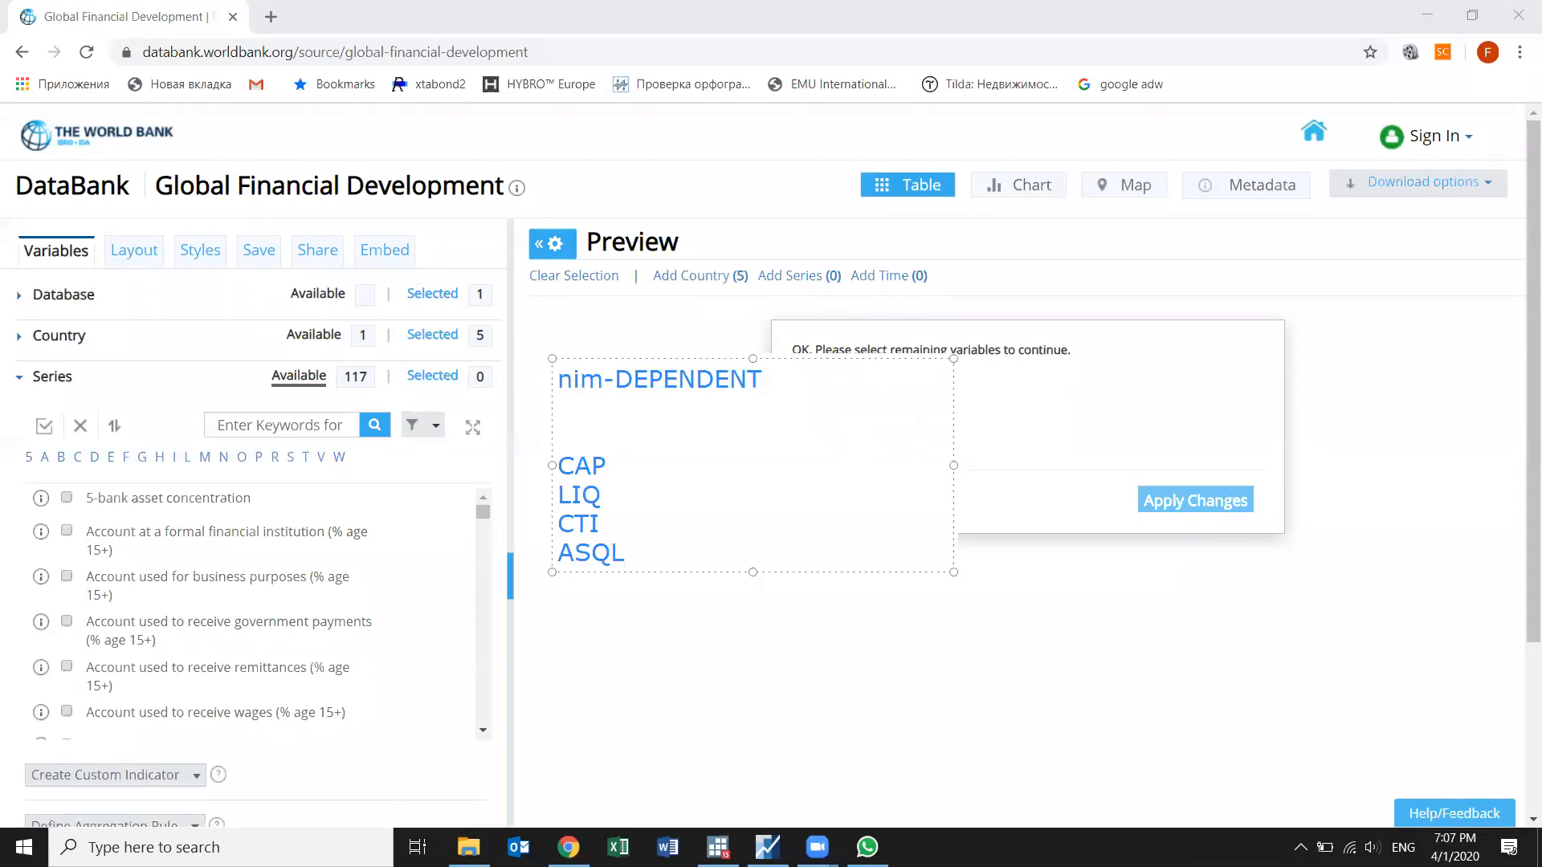
key(BackSpace)
key(BackSpace)
key(BackSpace)
key(BackSpace)
text(NPL)
key(Return)
text(GDP)
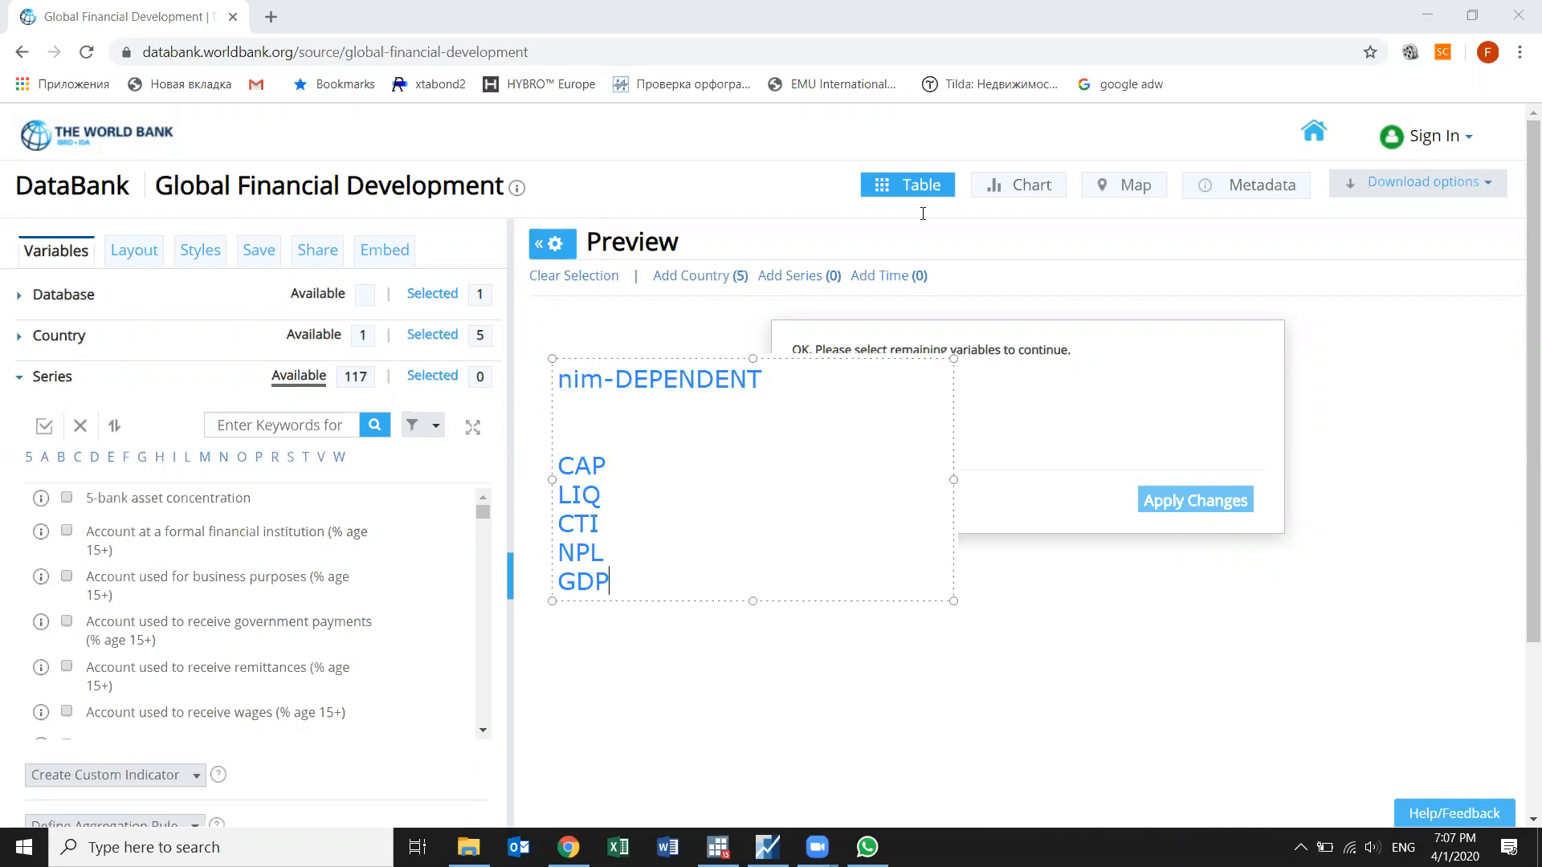
Step: Add "REGRESSION ANALYSIS" at the end of the annotation and insert "DUMMY CRISIS" on a line below GDP
key(Return)
key(Return)
text(REGR)
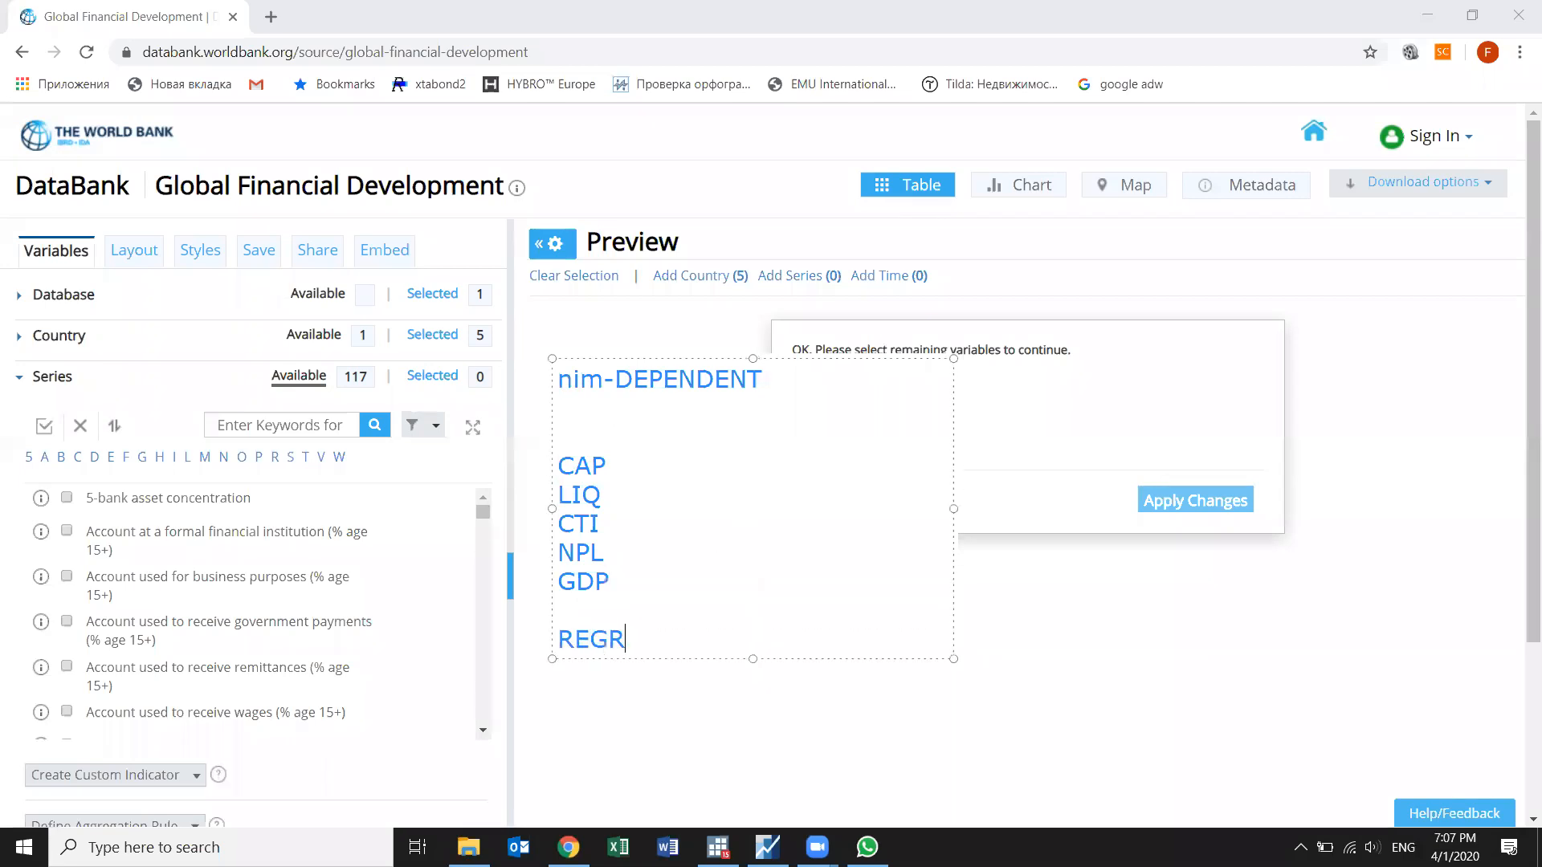
text(ESSION ANALYSIS)
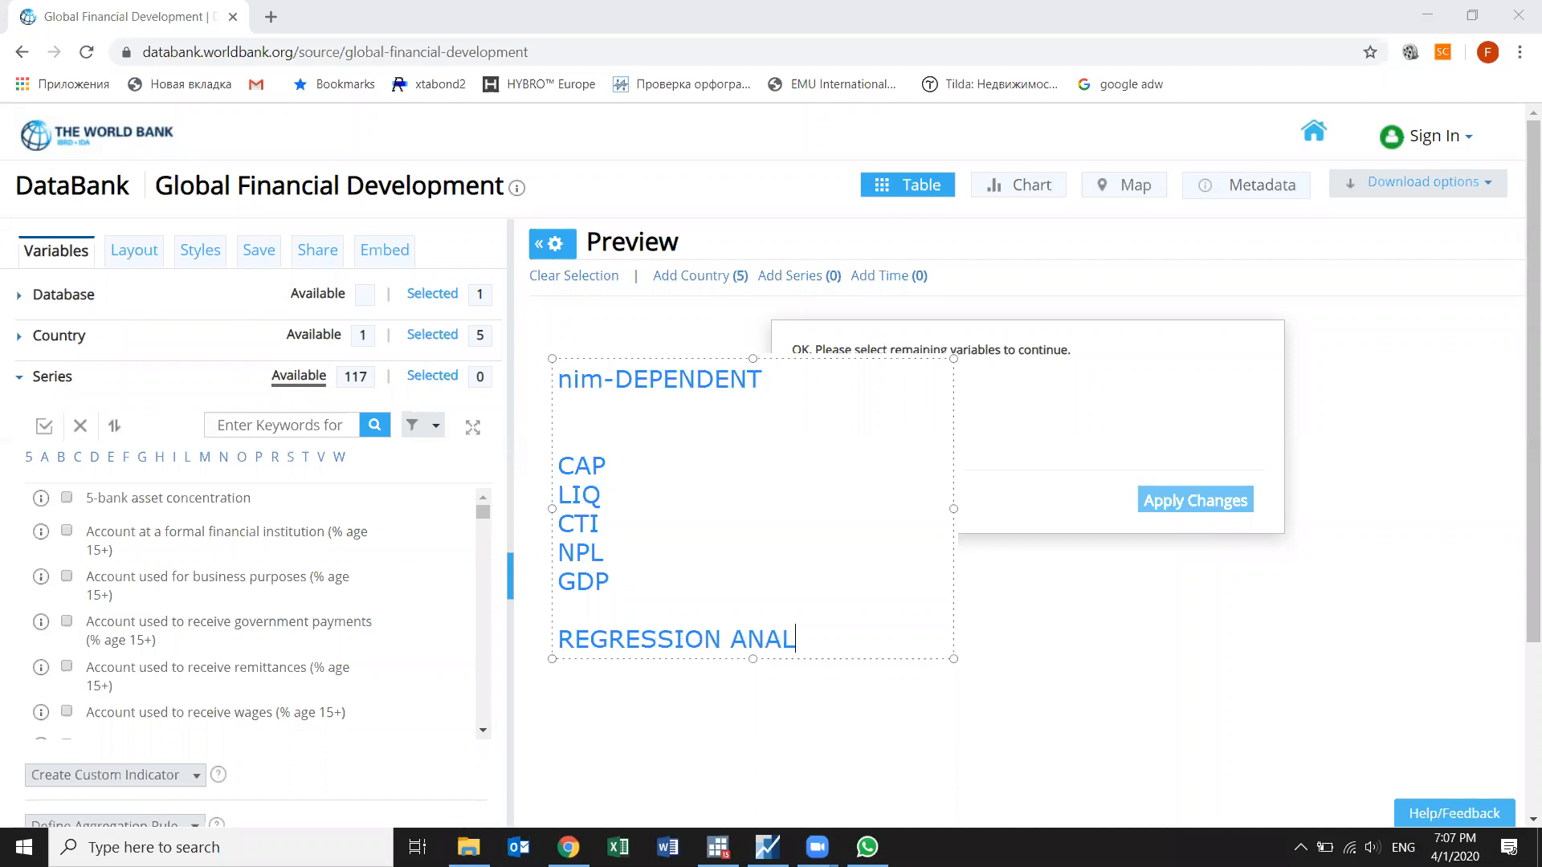
click(655, 585)
key(Return)
text(DUMMY)
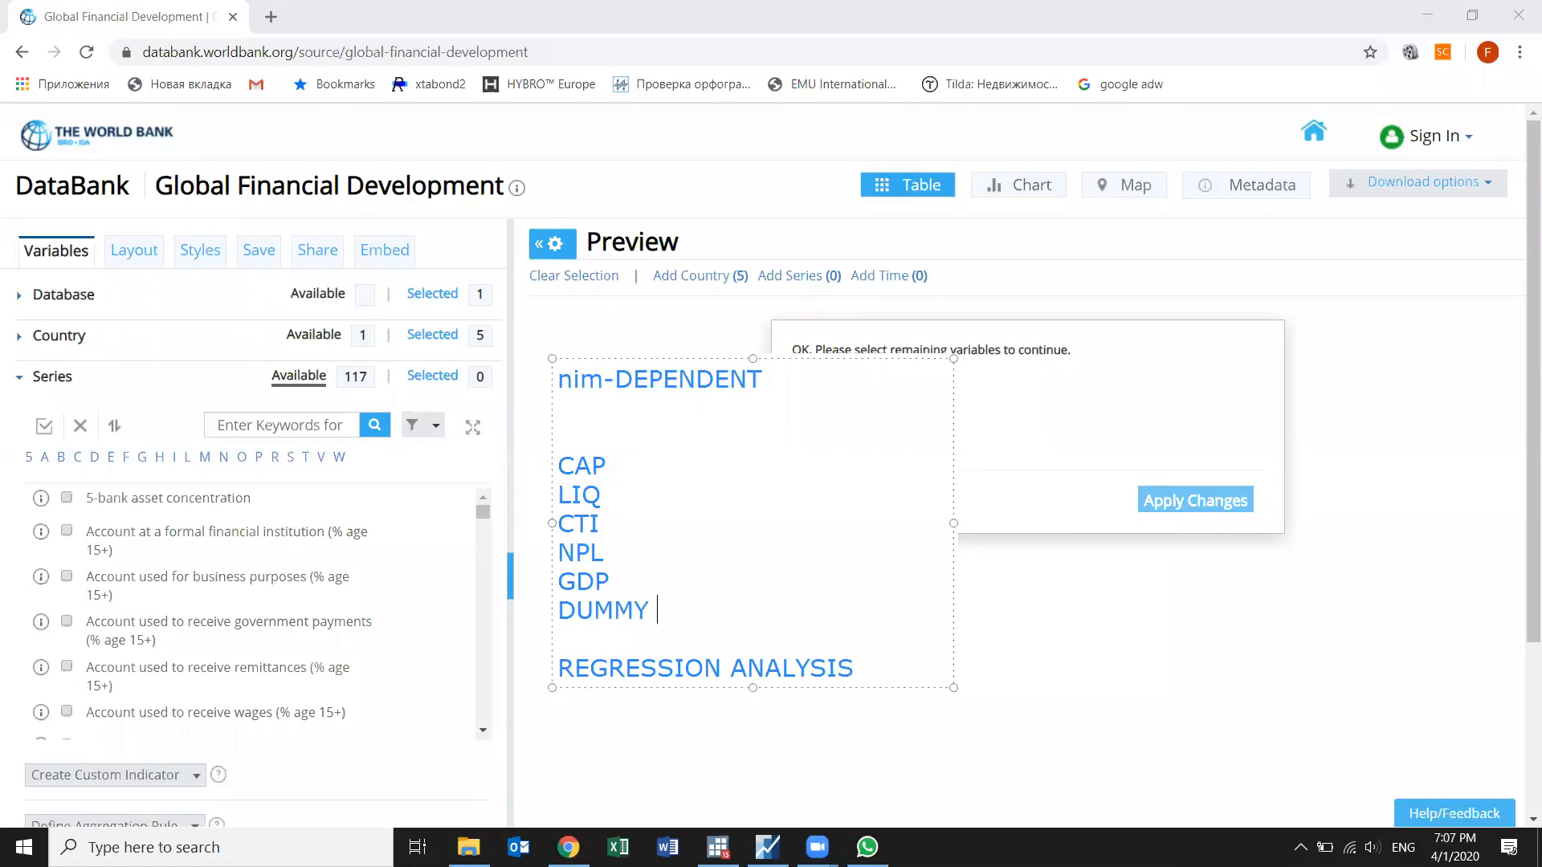
text( CRISIS)
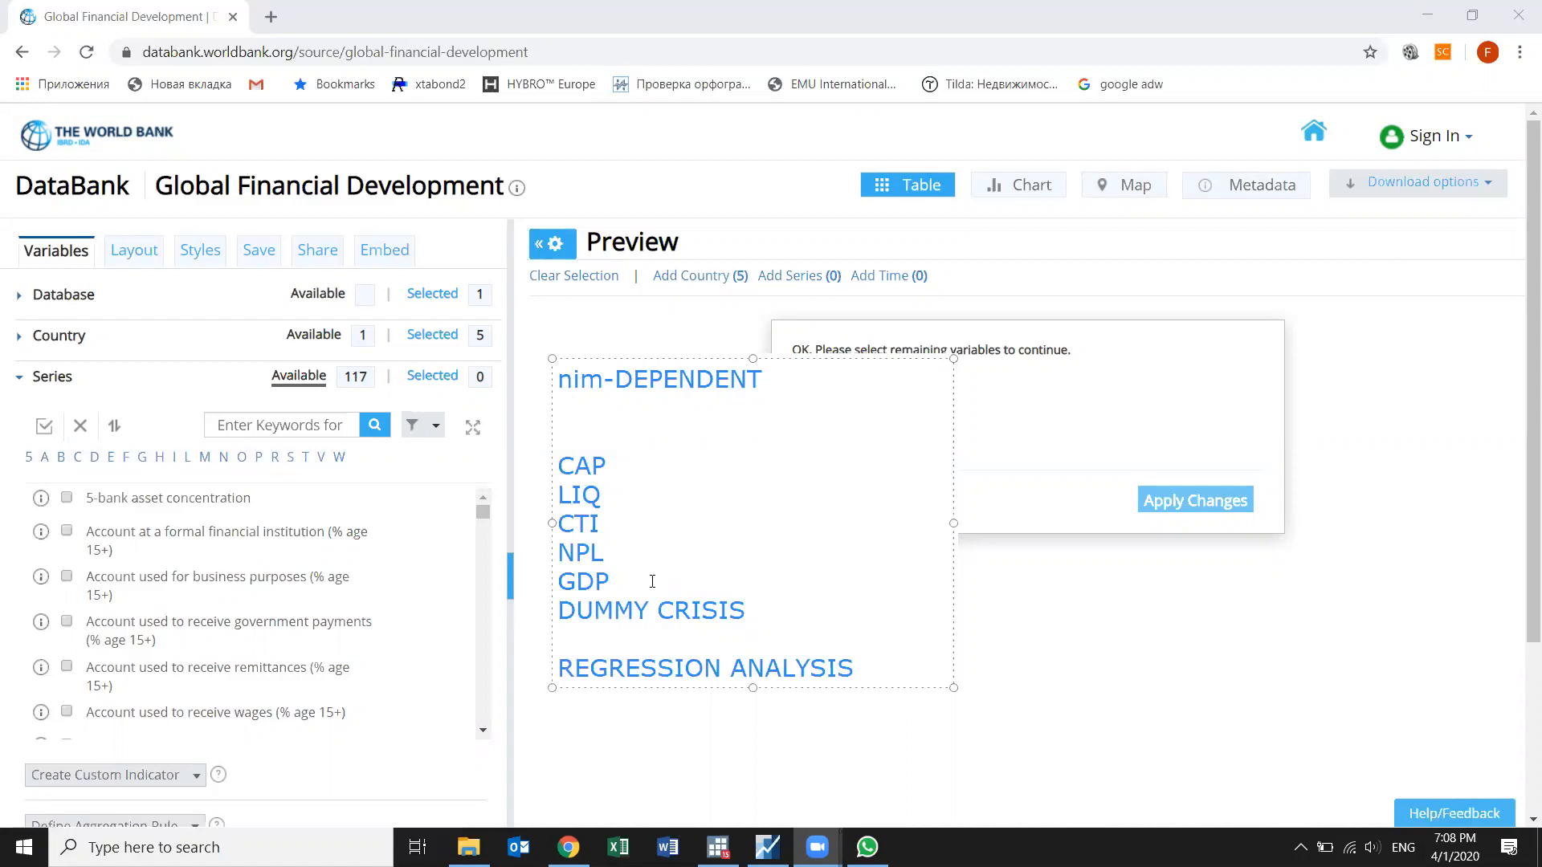
drag(551, 458, 560, 471)
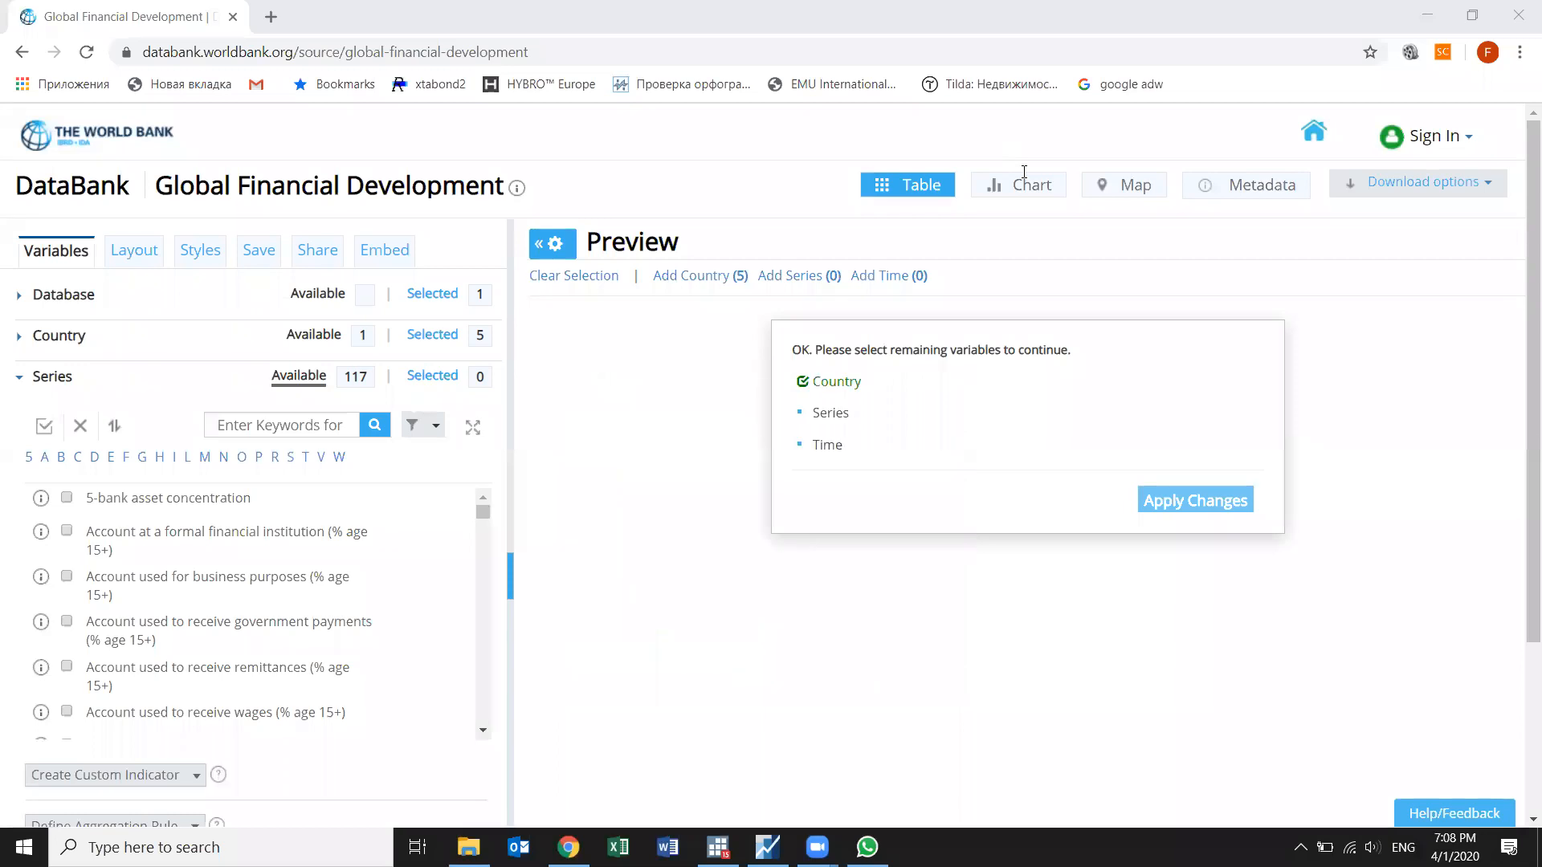
Step: Select the series Bank capital to total assets (%) and Bank cost to income ratio (%)
scroll(151, 642, down, 3)
scroll(88, 581, up, 1)
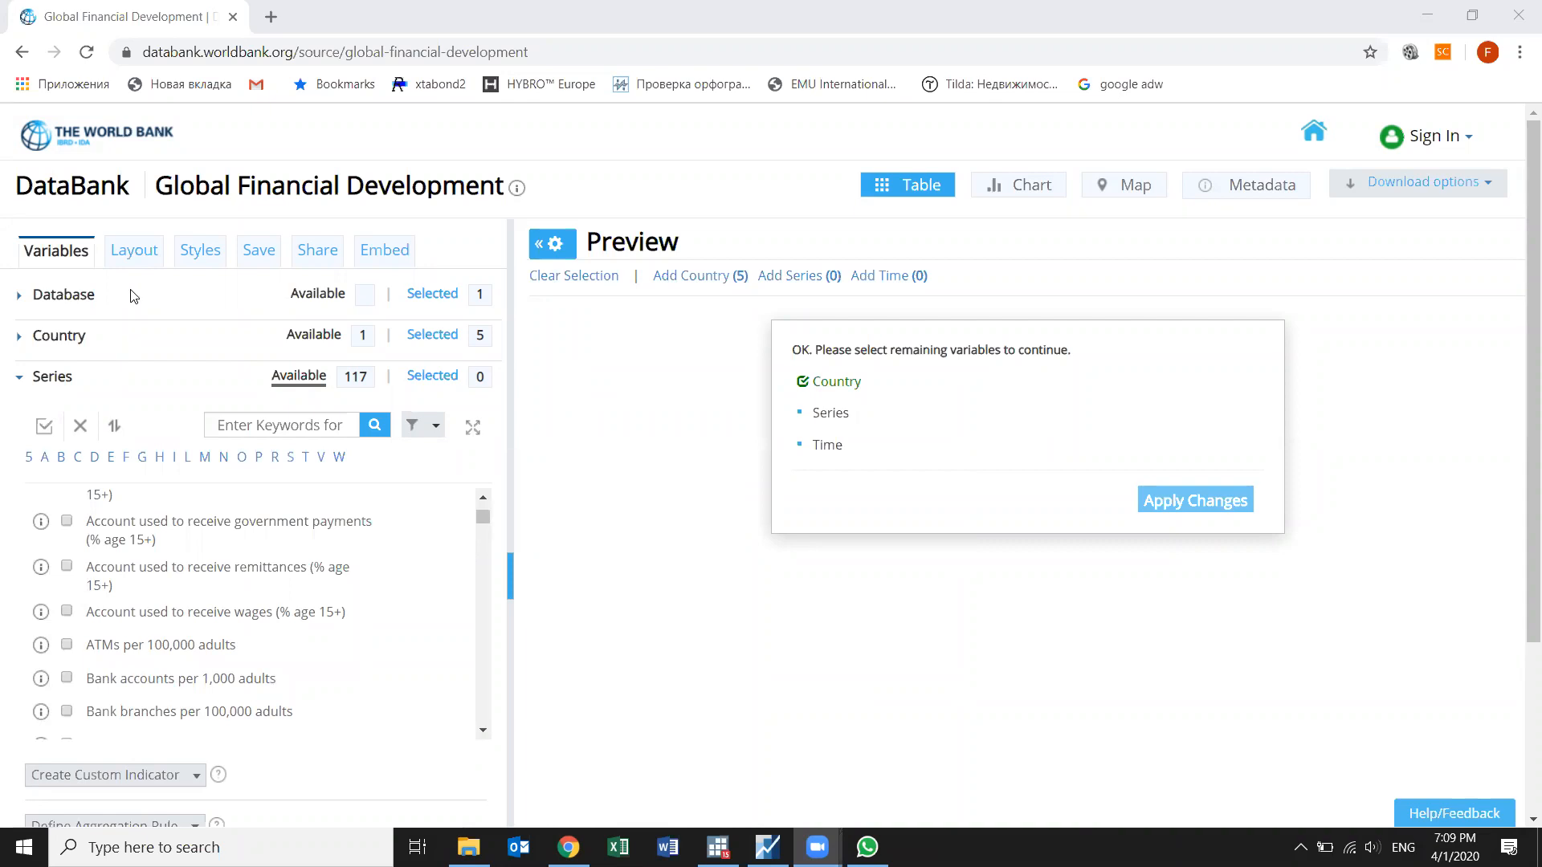
scroll(76, 598, down, 2)
scroll(84, 608, up, 1)
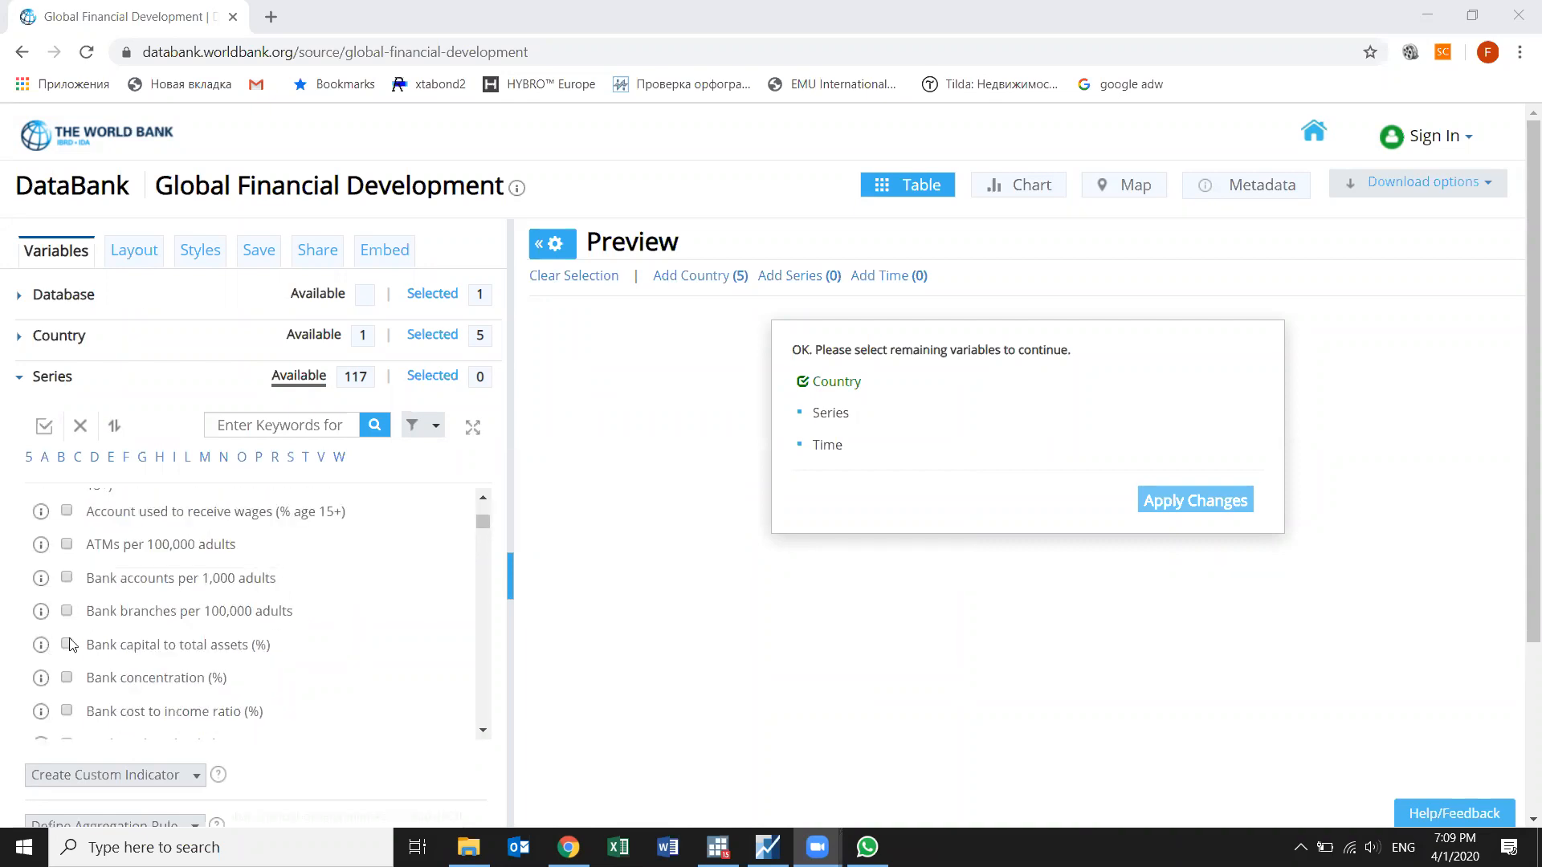
click(67, 646)
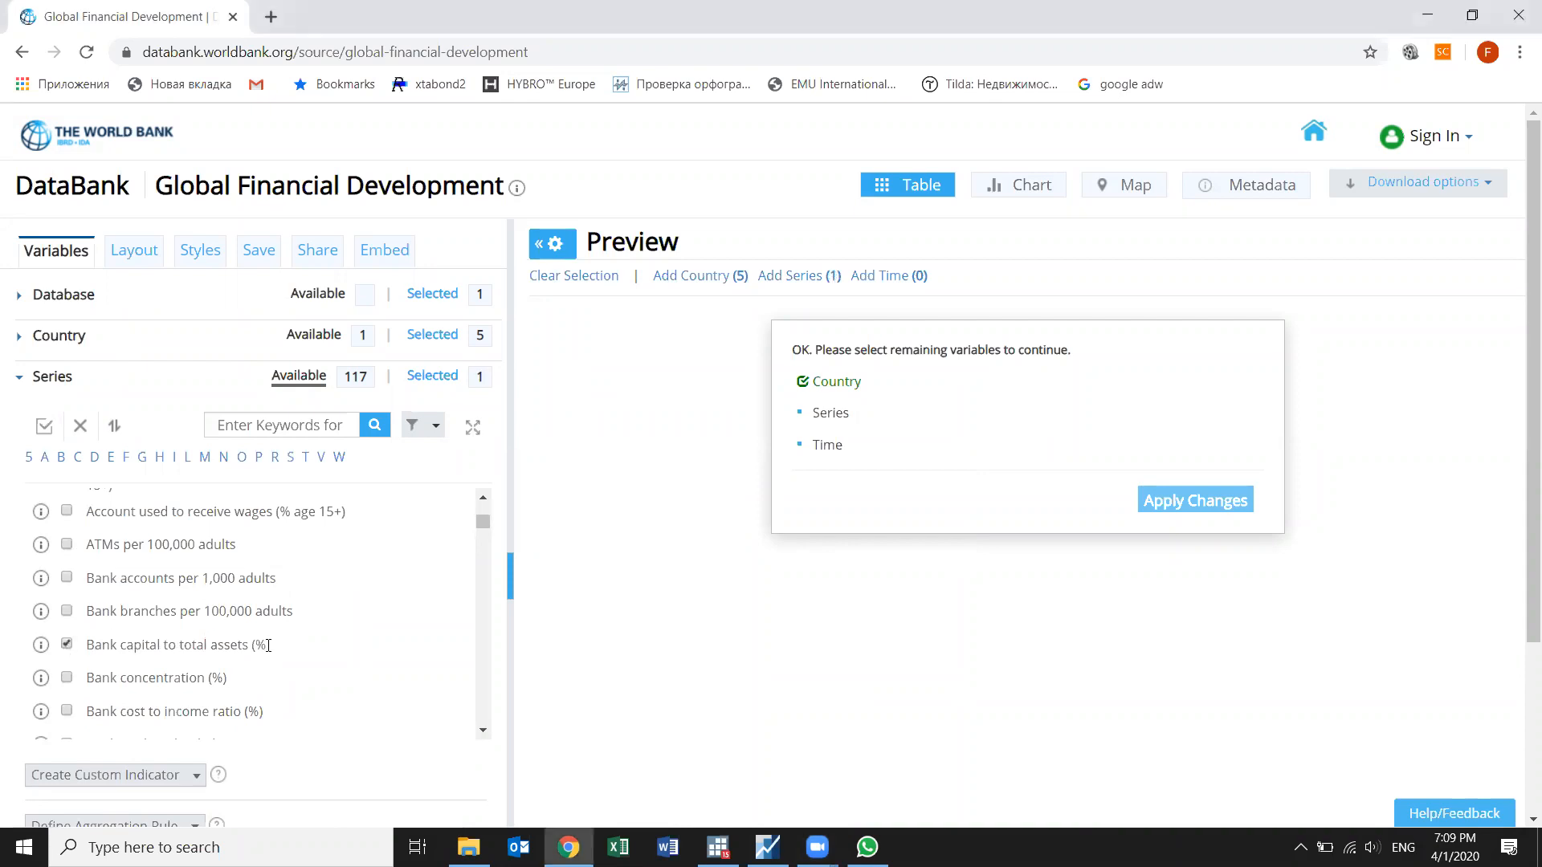
click(66, 713)
Step: Add the series Bank net interest margin (%) and Bank non-performing loans to gross loans (%) to the selection
scroll(76, 598, down, 1)
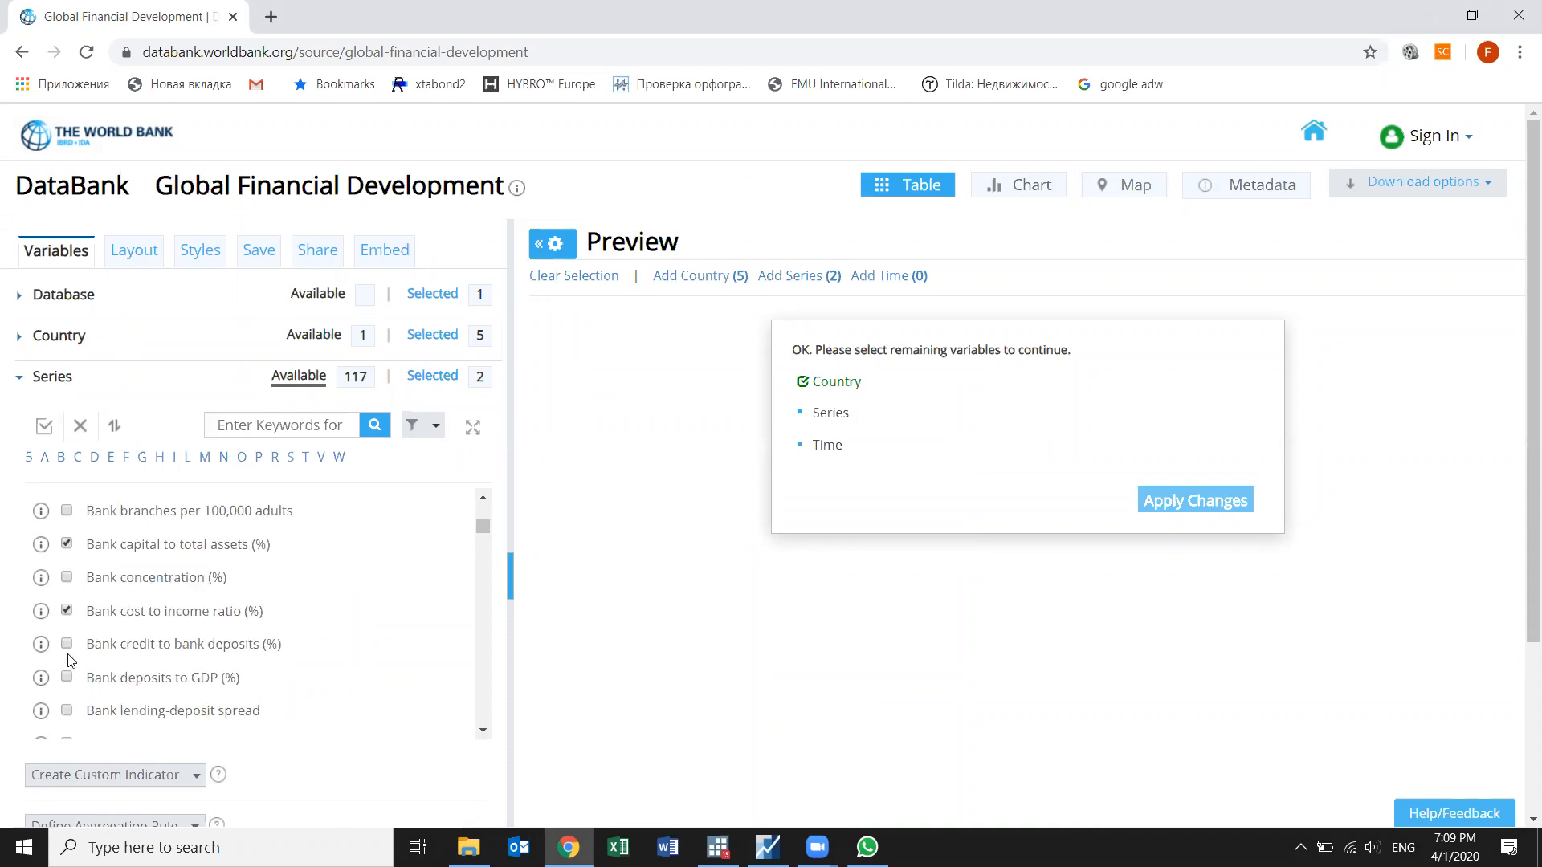
scroll(73, 689, down, 1)
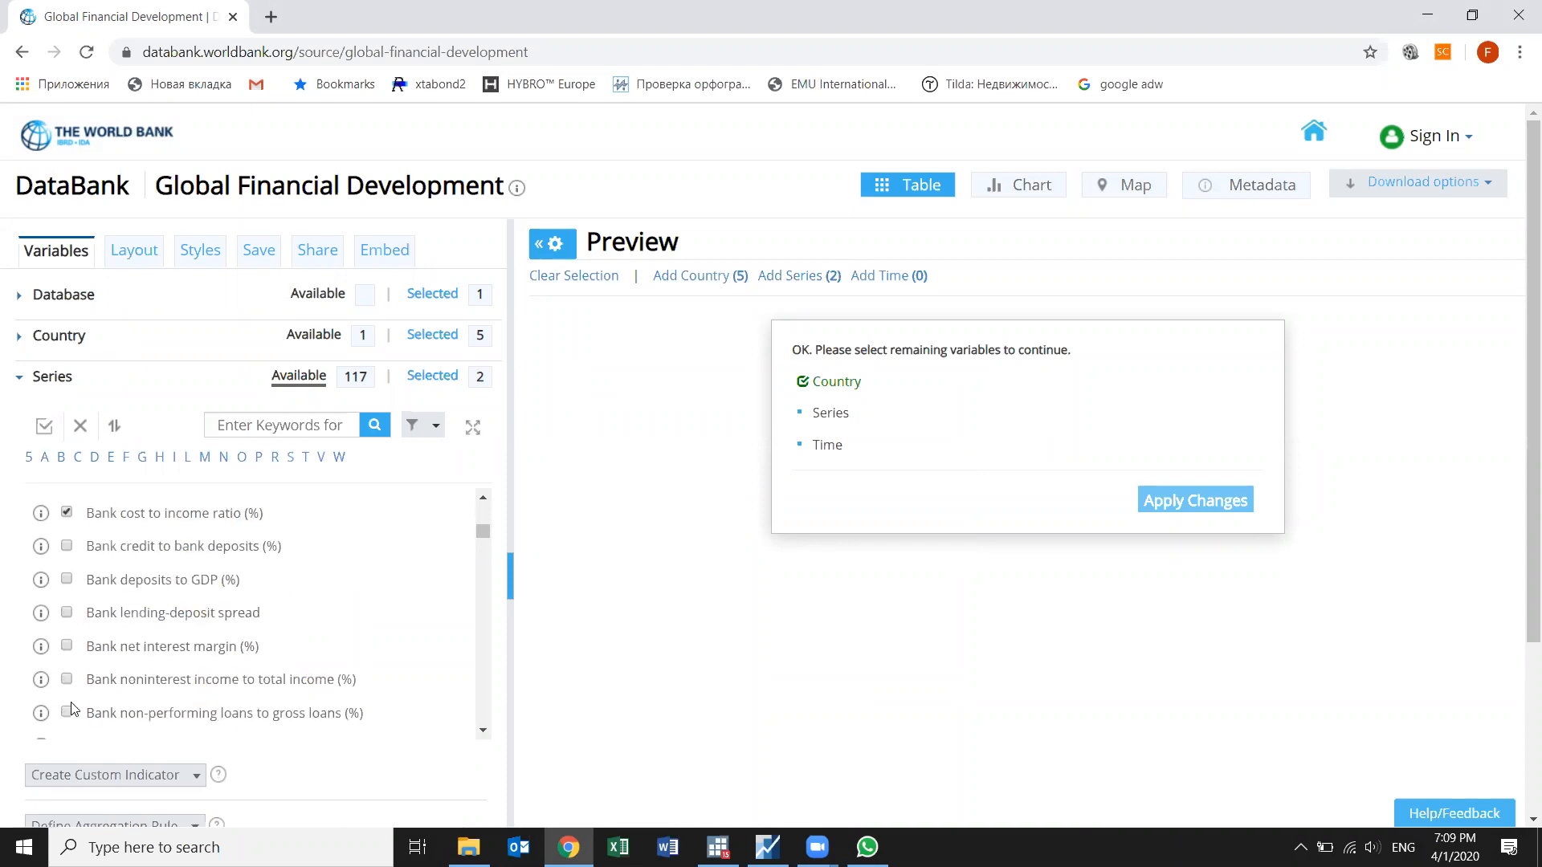
click(68, 645)
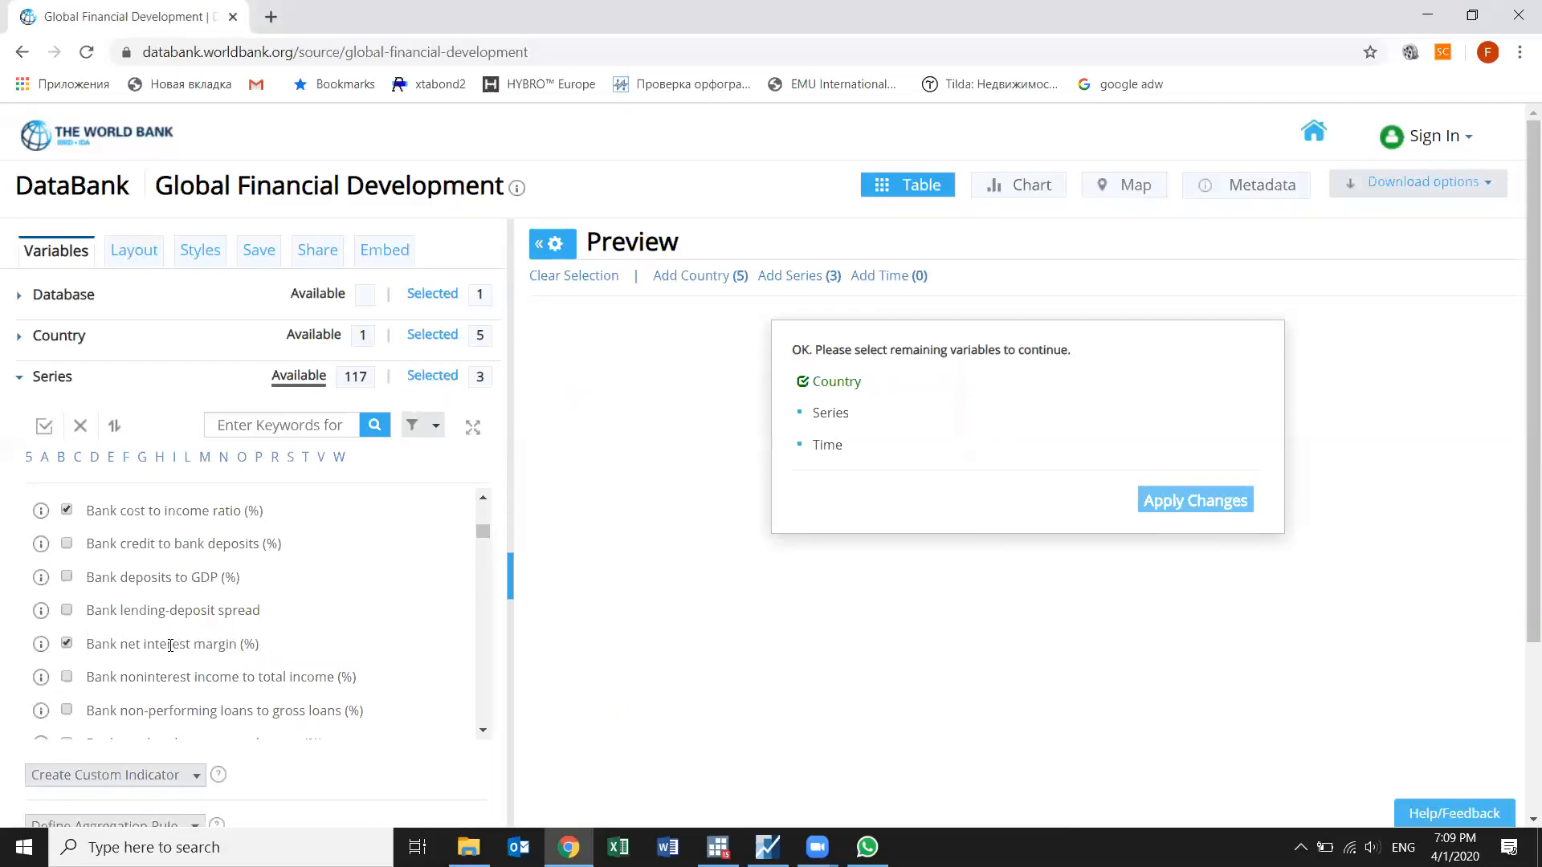
scroll(78, 691, down, 1)
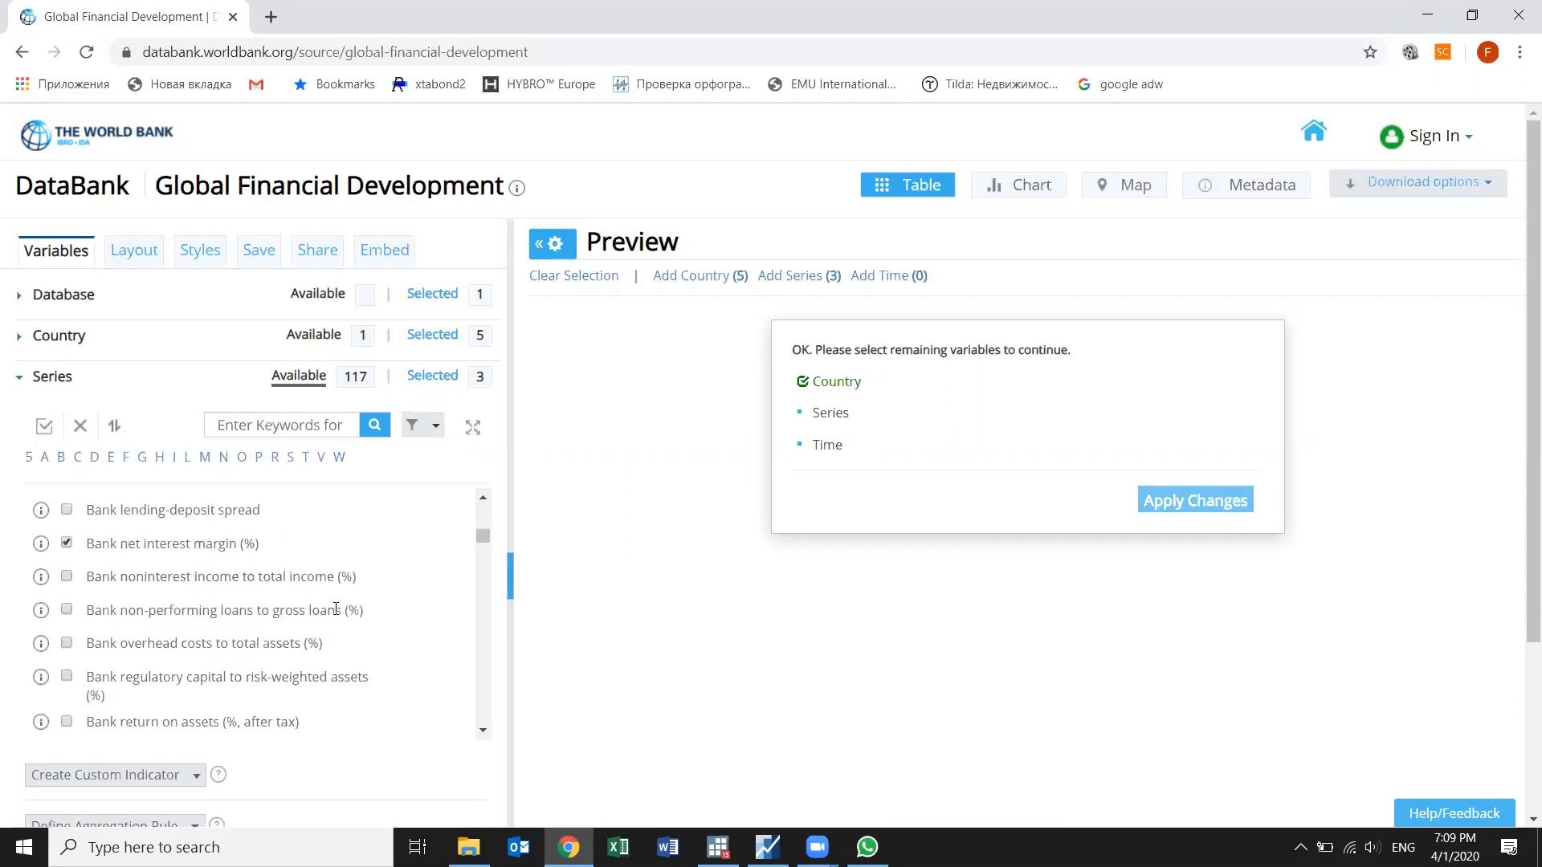
click(67, 611)
Step: Add the series Bank Z-score and Banking crisis dummy (1=banking crisis, 0=none) to the selection
scroll(122, 670, down, 3)
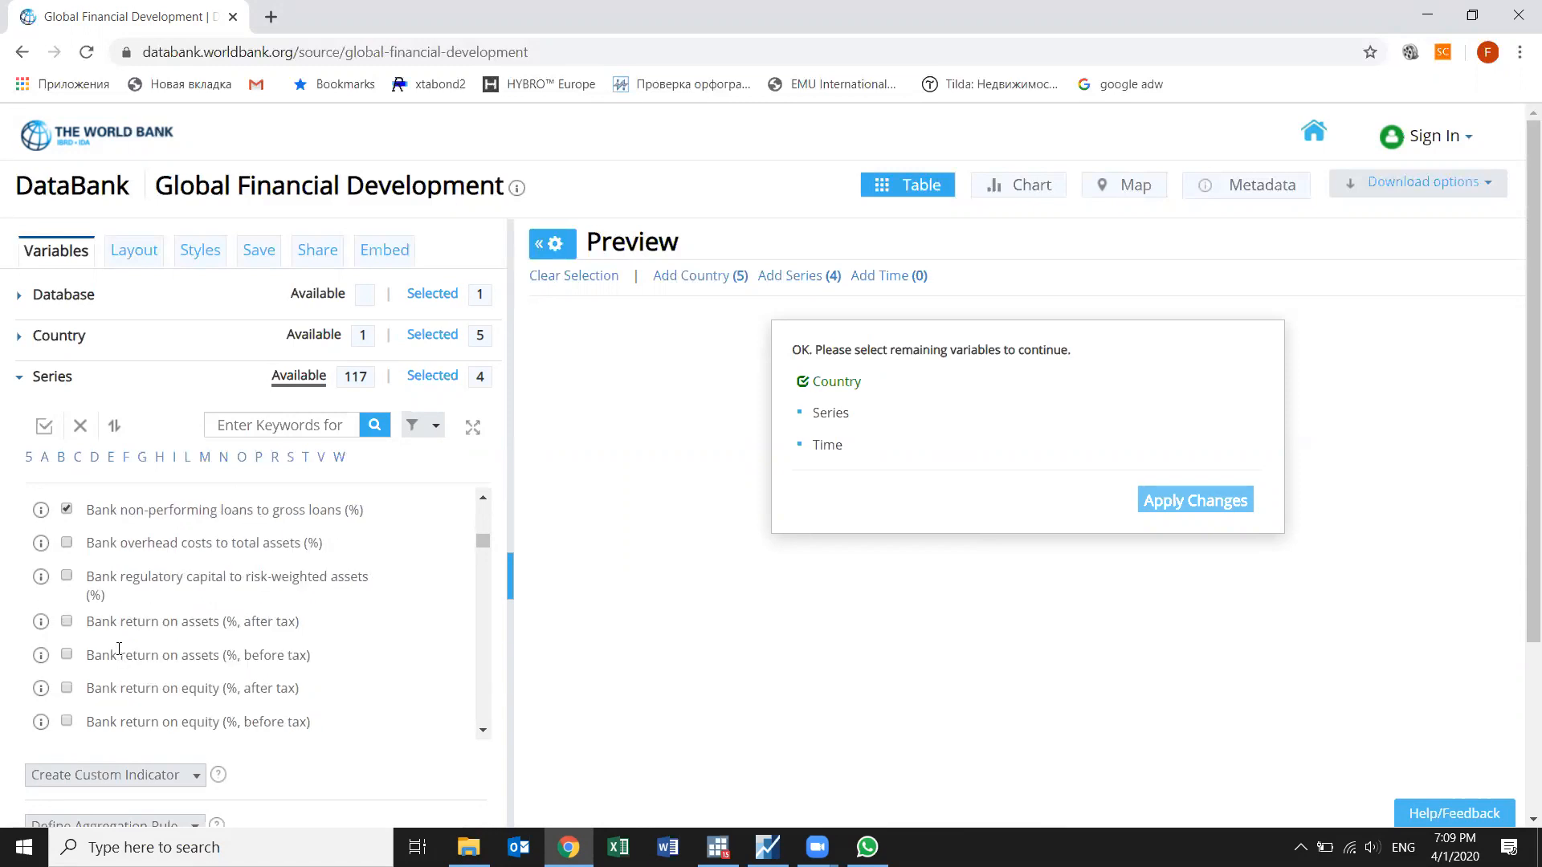
scroll(116, 647, down, 3)
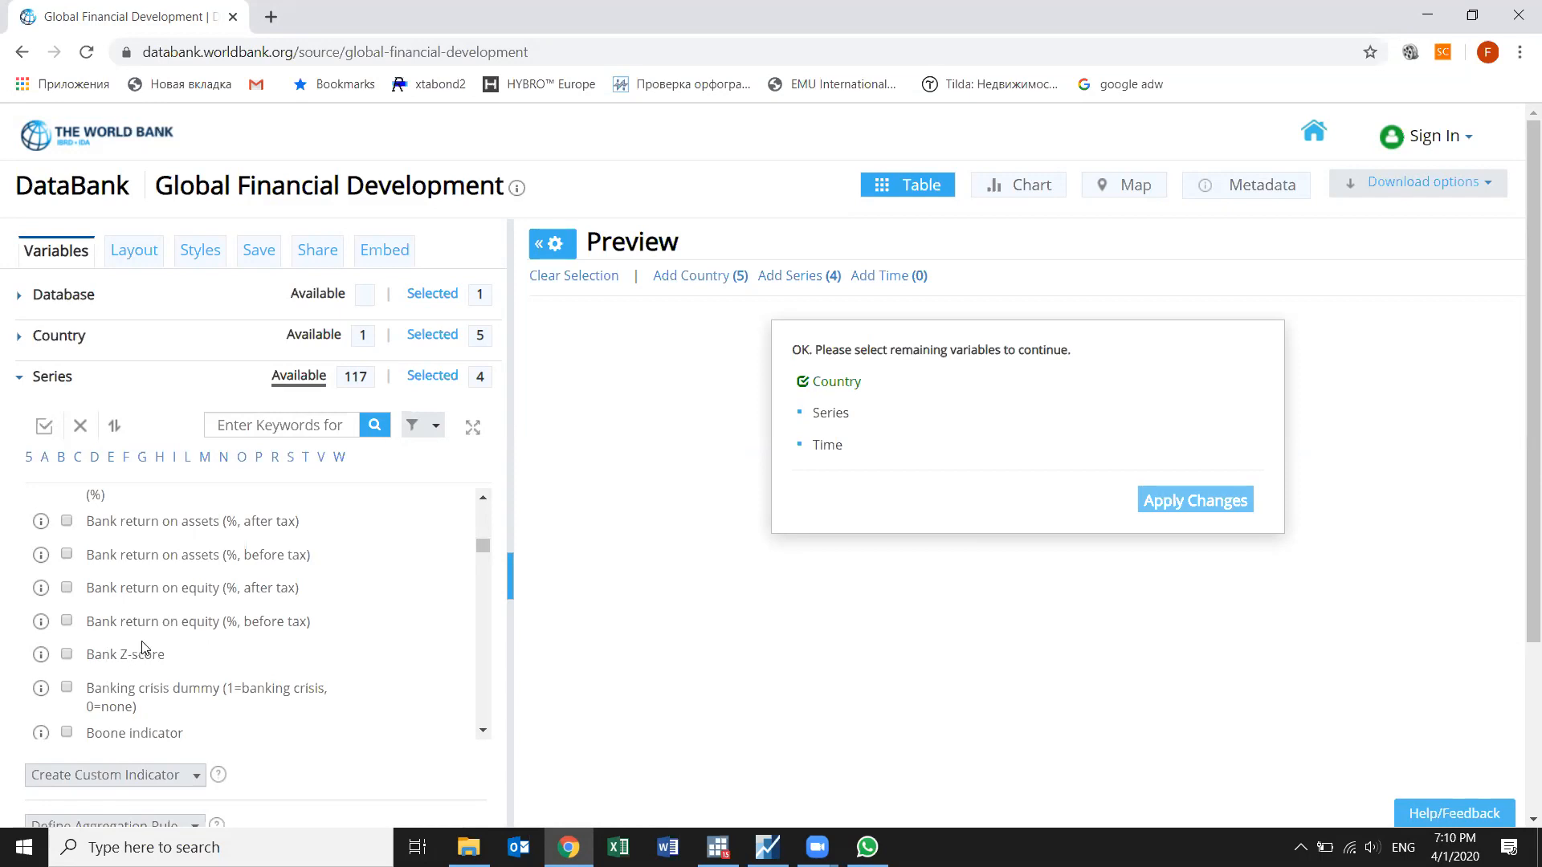
click(64, 656)
click(68, 690)
Step: Add the series GDP at market prices (current US$) to the selection
scroll(124, 683, down, 1)
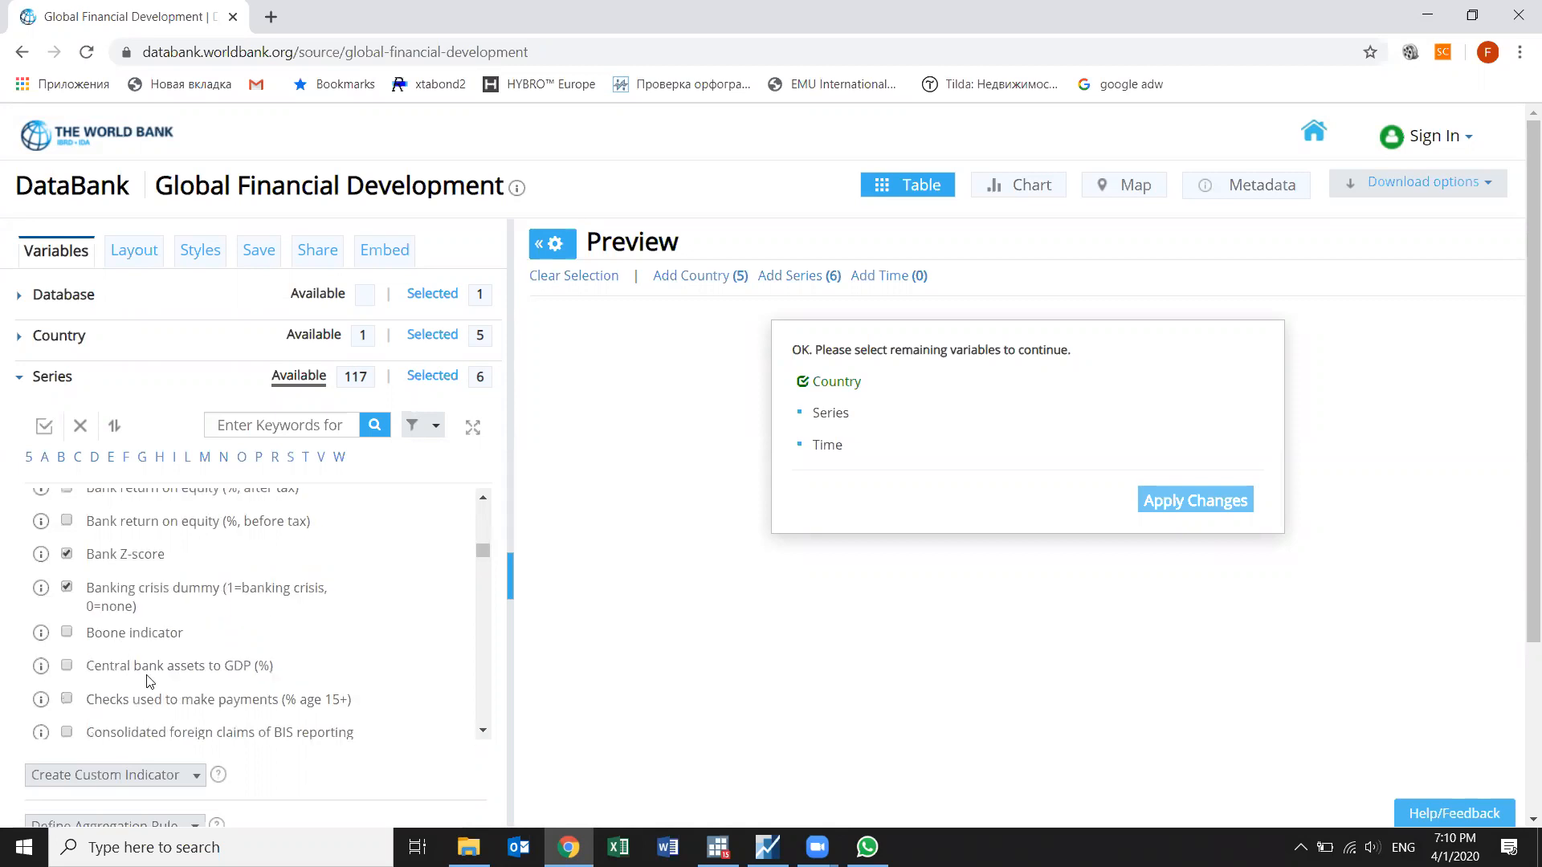
scroll(145, 658, down, 4)
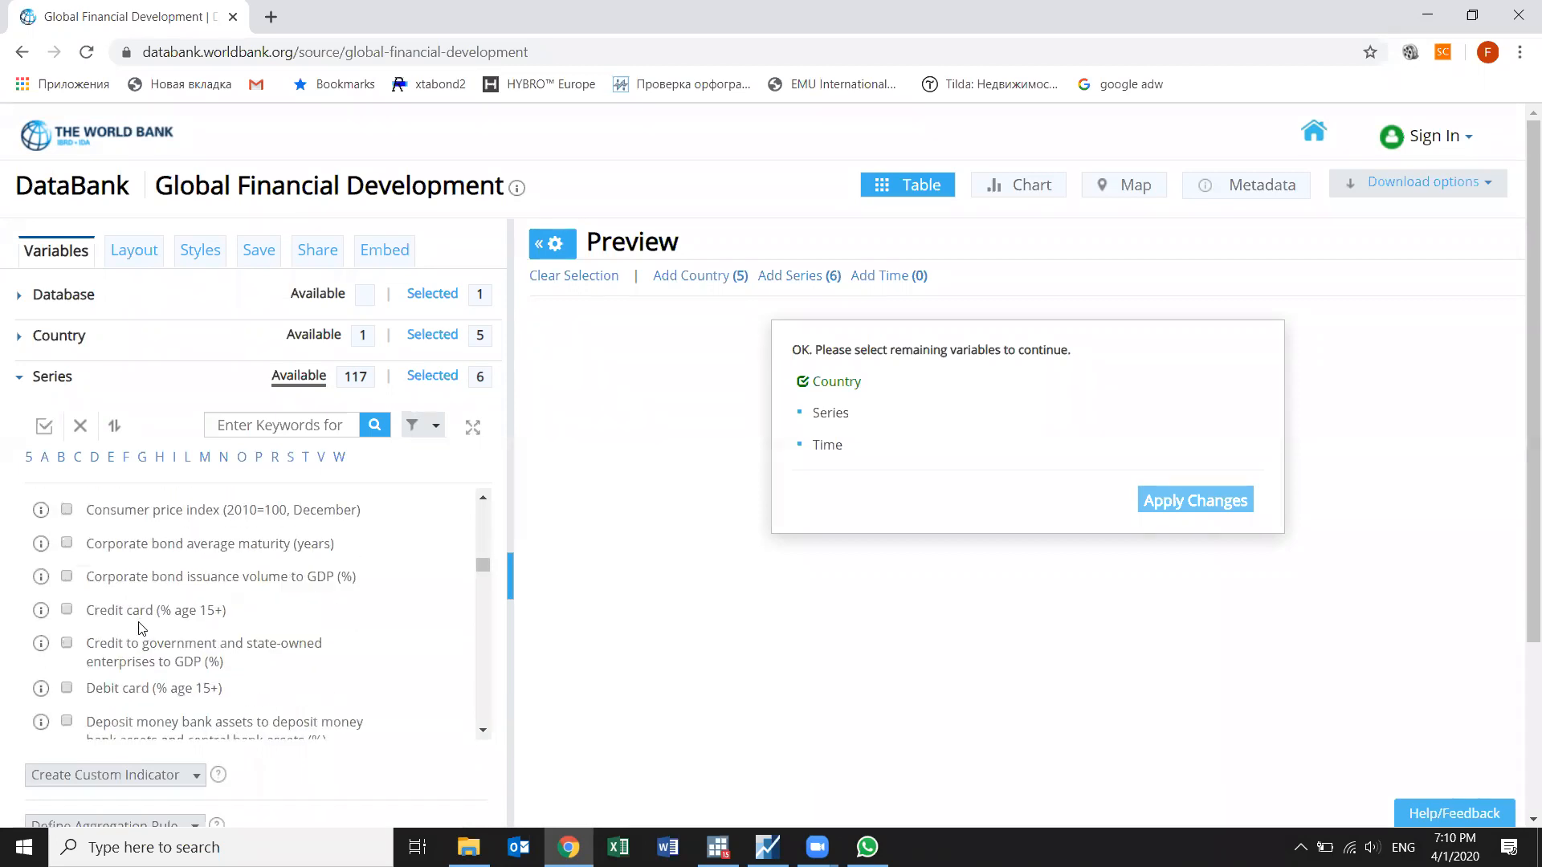
scroll(141, 631, down, 1)
scroll(120, 590, down, 1)
scroll(113, 604, down, 6)
scroll(99, 632, down, 2)
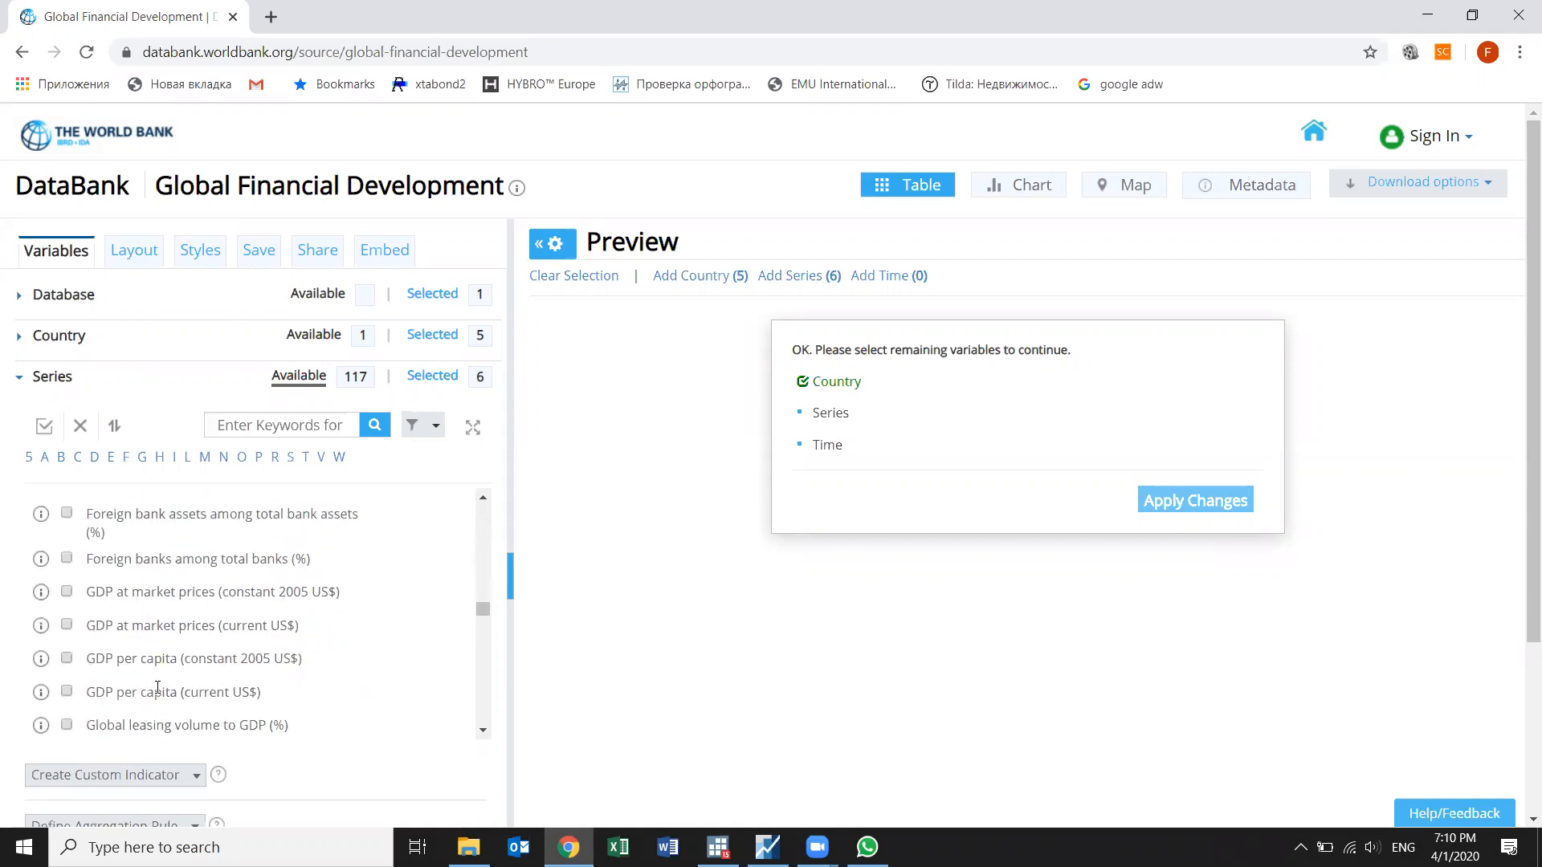
click(67, 626)
Step: Add the series Liquid assets to deposits and short term funding (%) to the selection
scroll(108, 638, down, 1)
scroll(108, 642, down, 3)
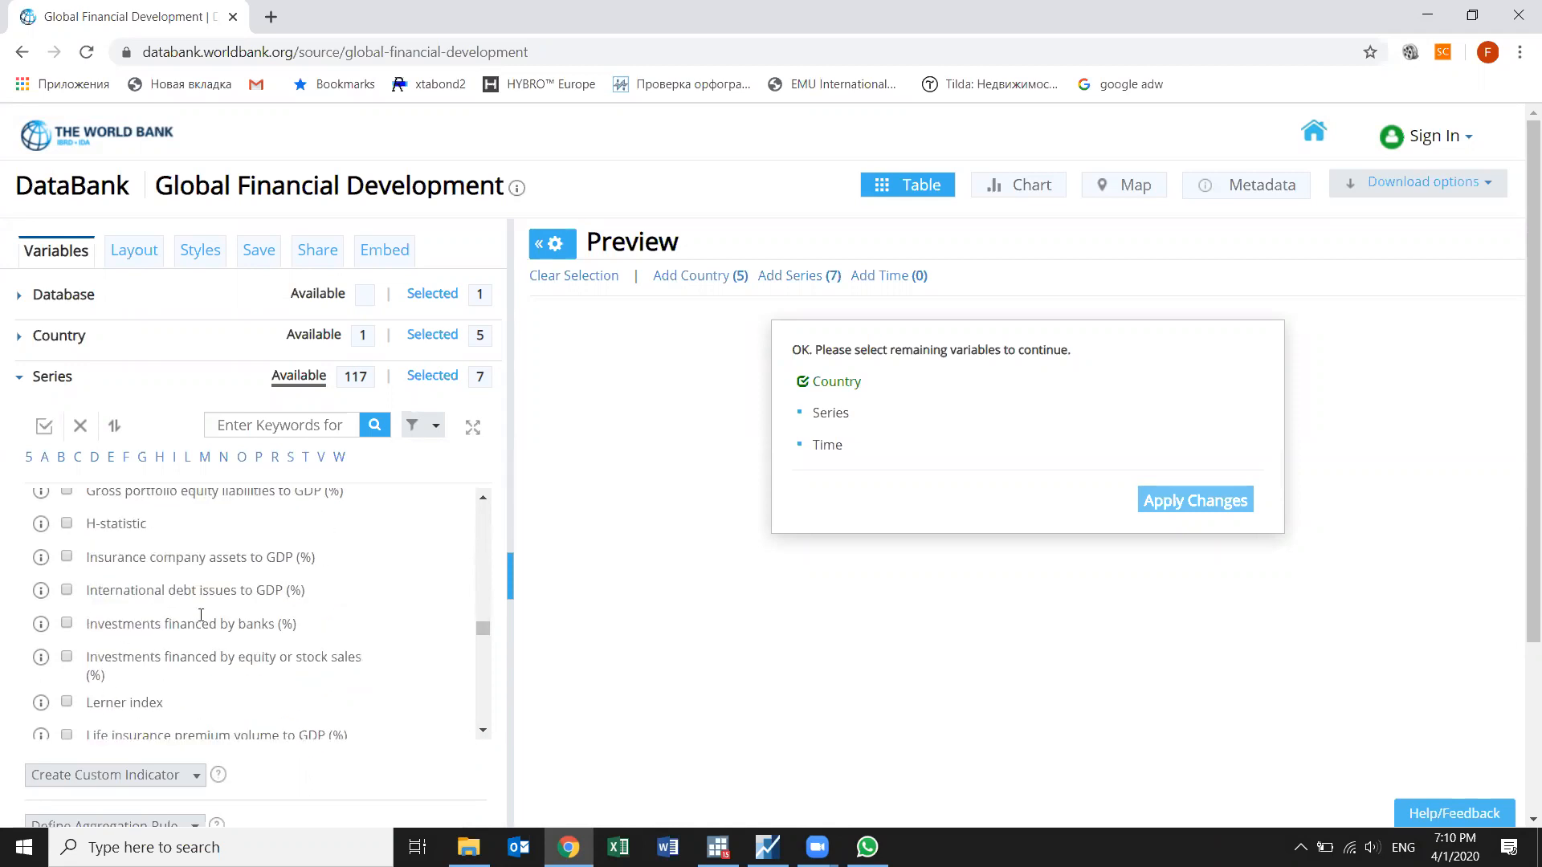
scroll(201, 616, down, 3)
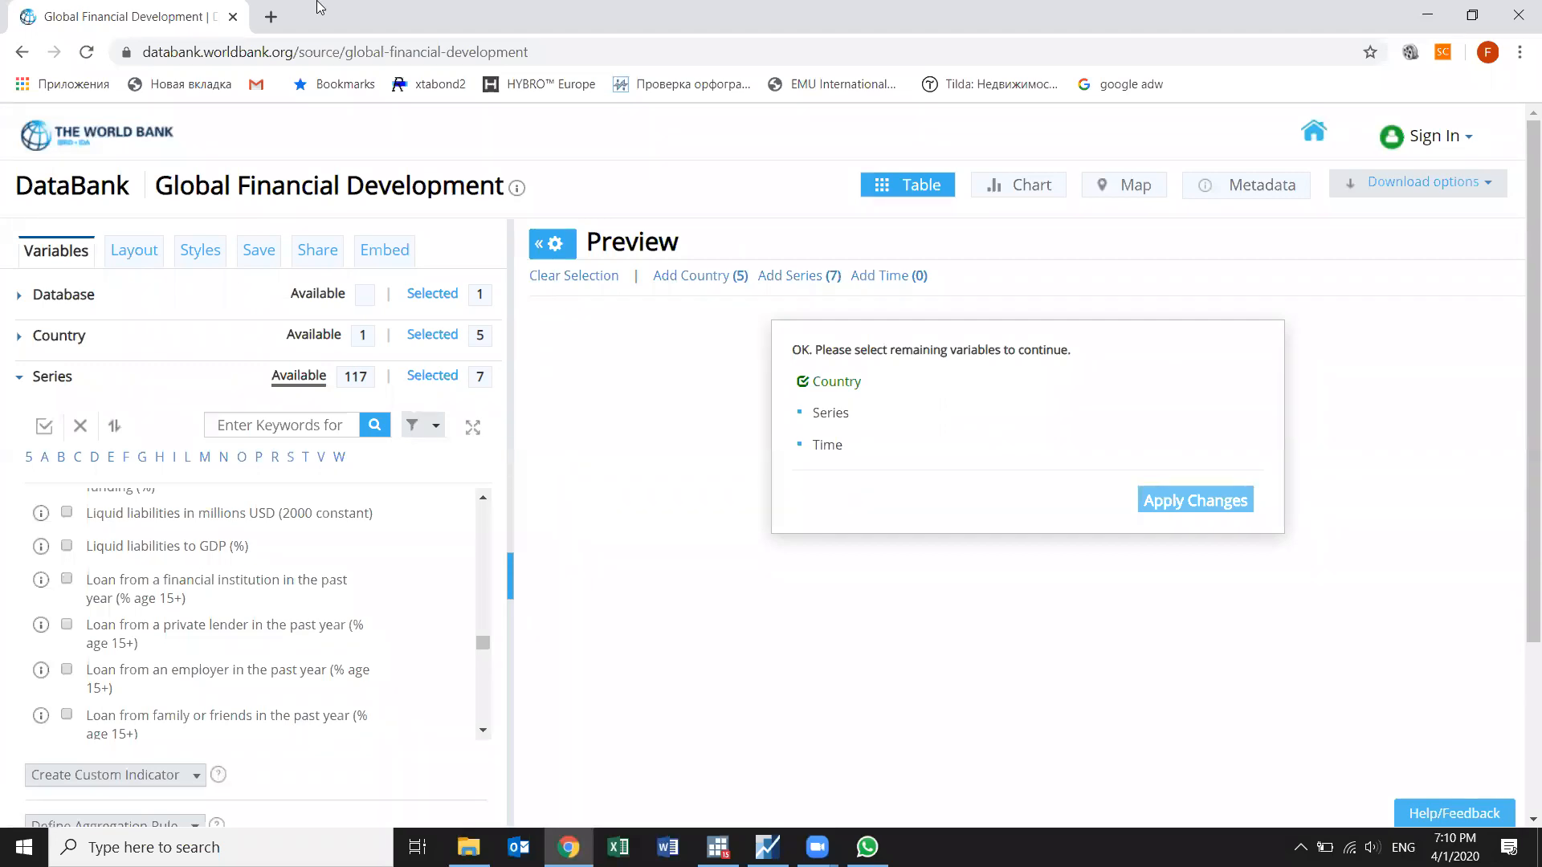
scroll(245, 615, down, 3)
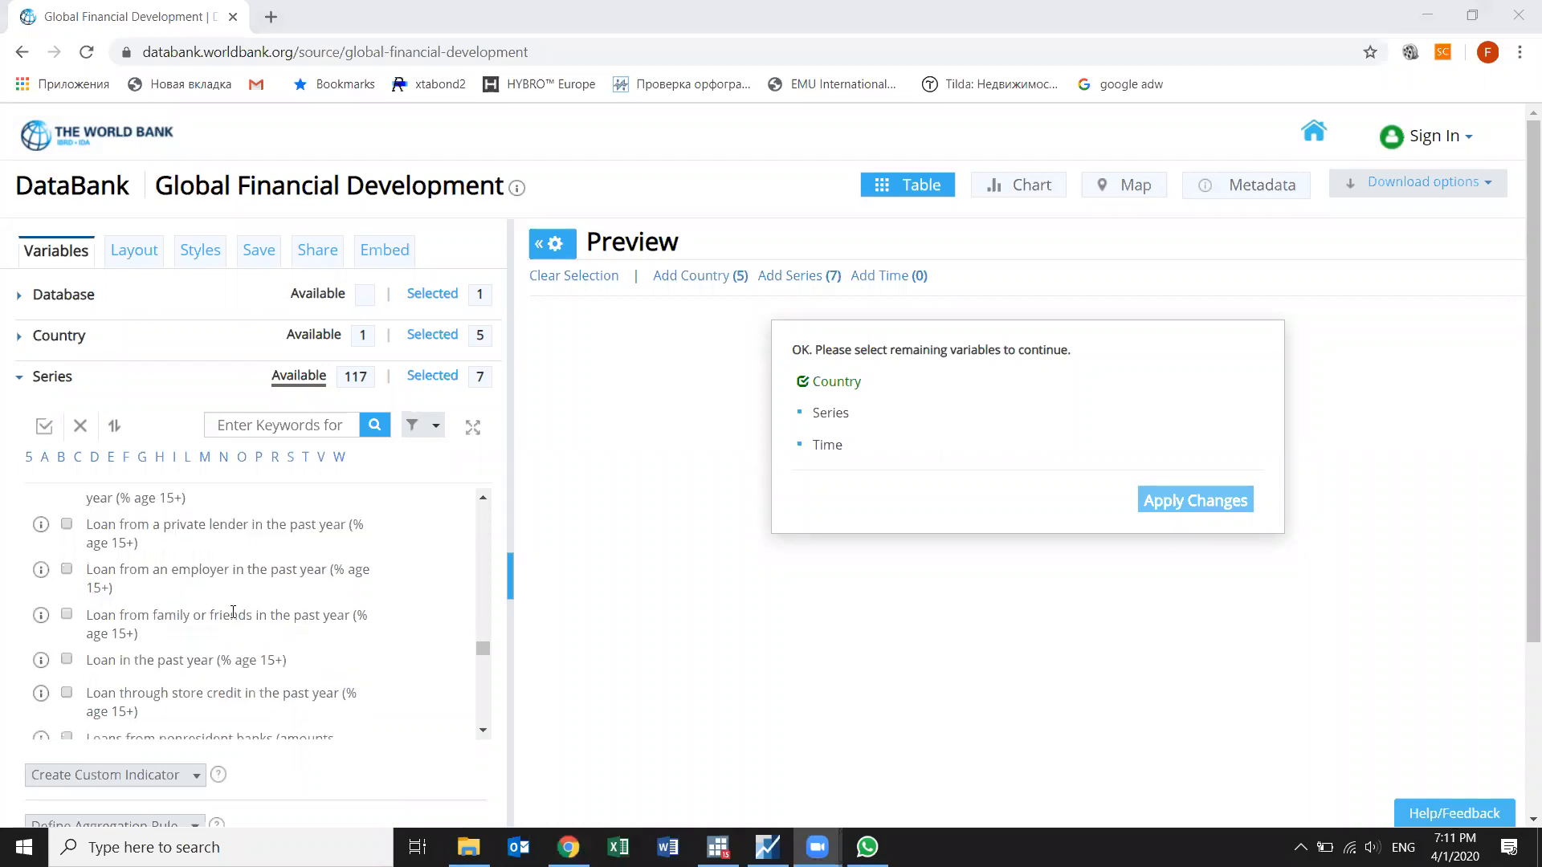
scroll(109, 635, down, 1)
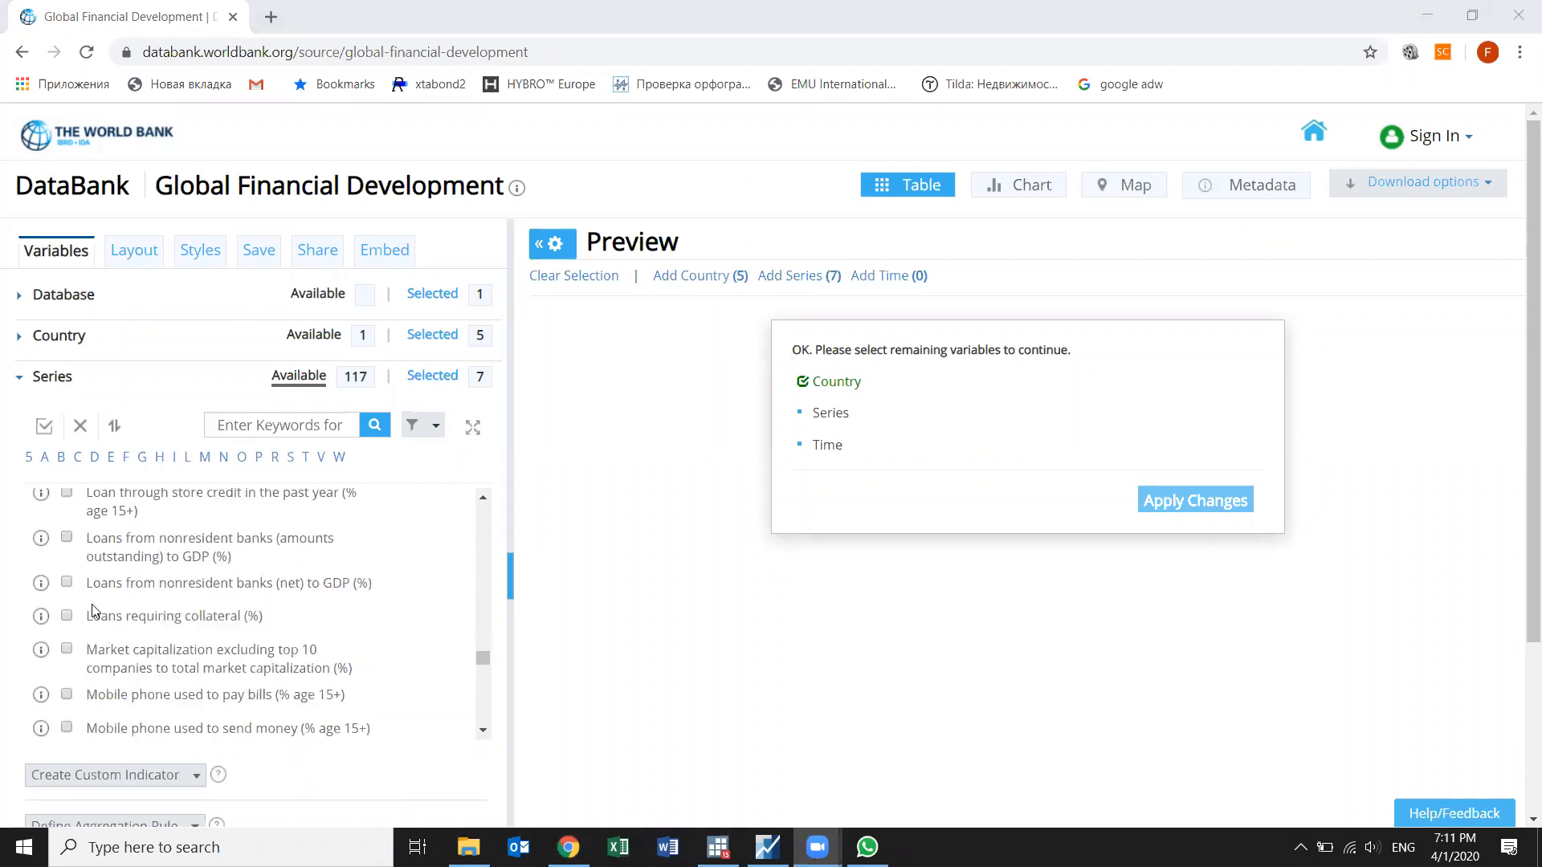
scroll(100, 610, up, 2)
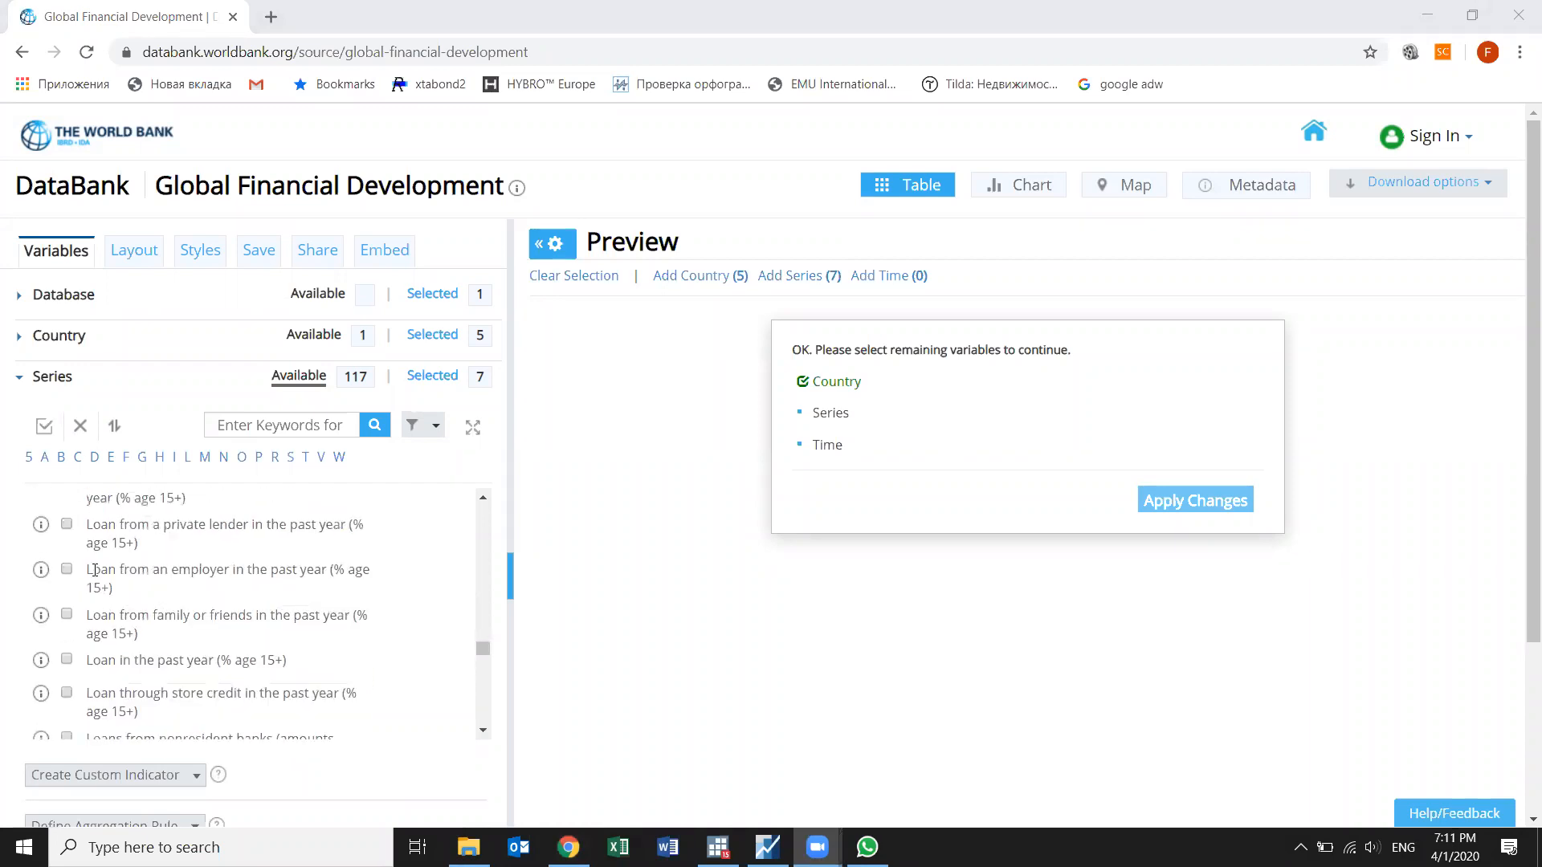
scroll(105, 540, up, 1)
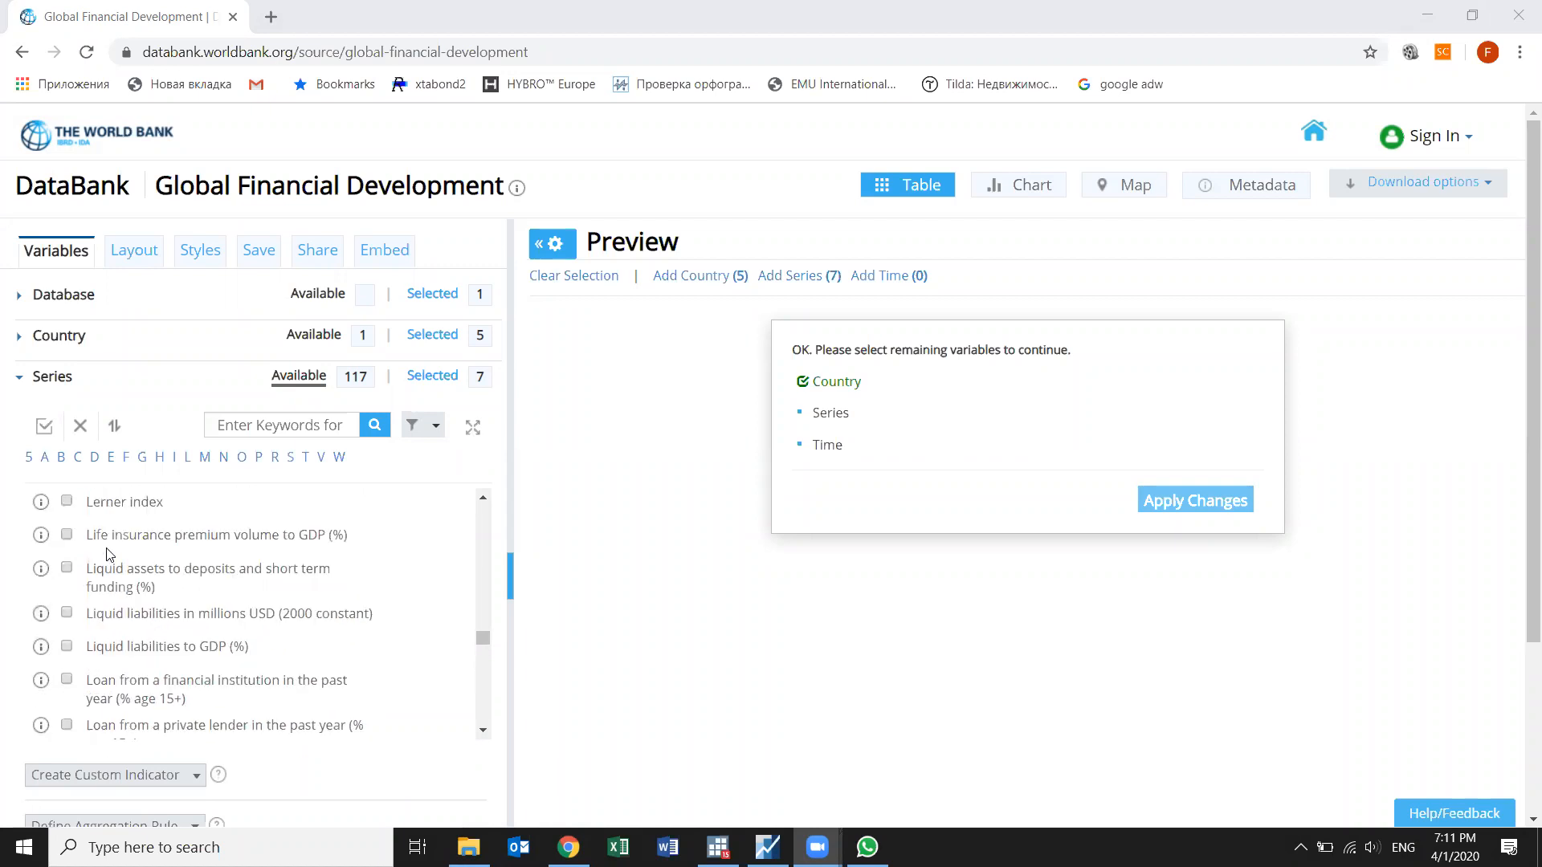
click(68, 570)
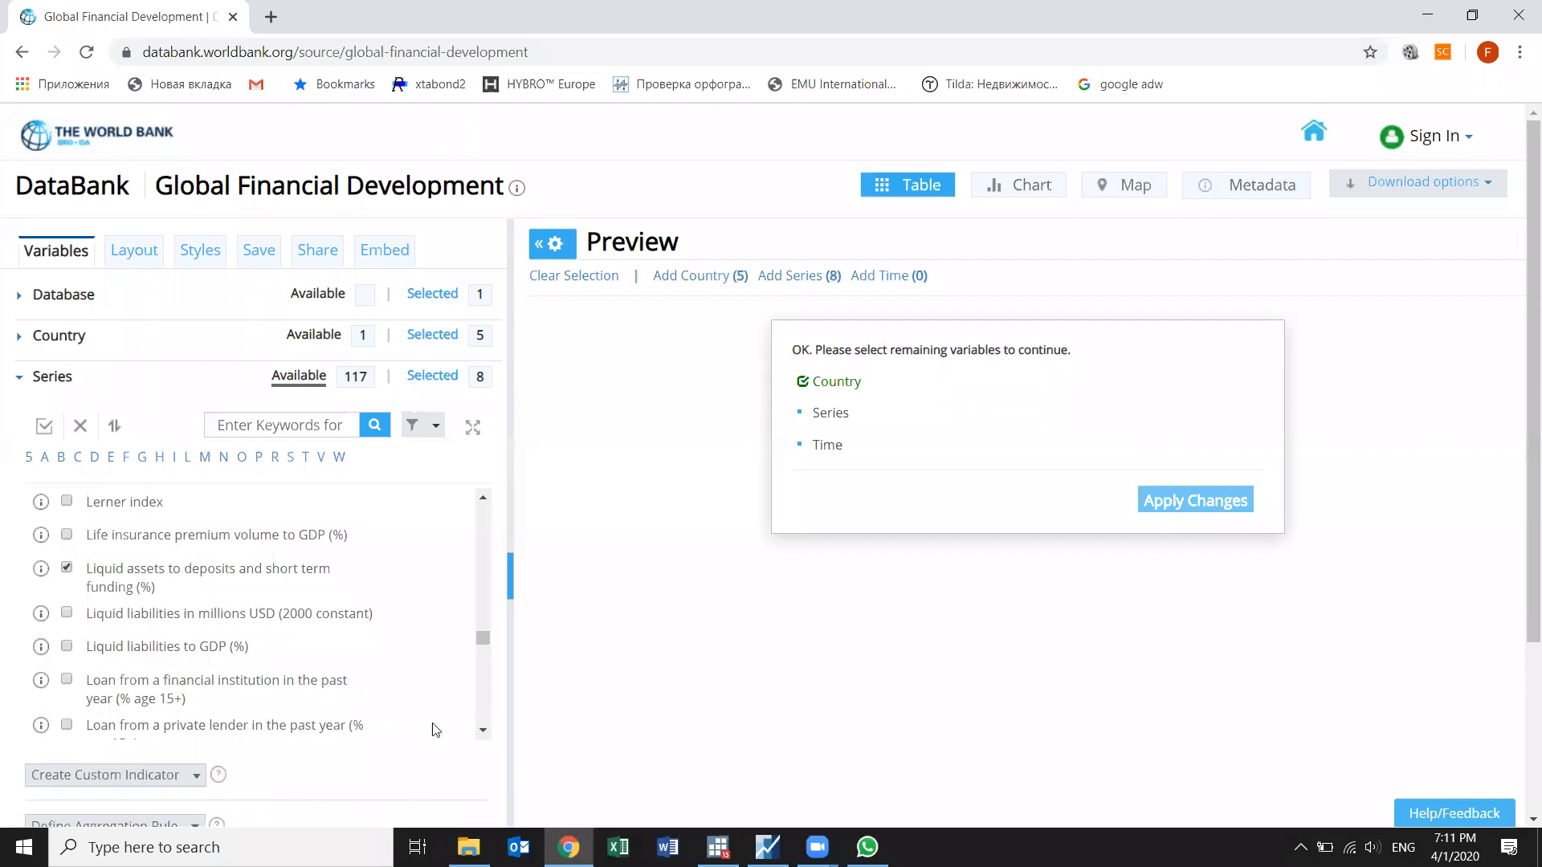
Step: Look back through the series list between the loan indicators and the GDP indicators to check the choices
scroll(527, 415, down, 1)
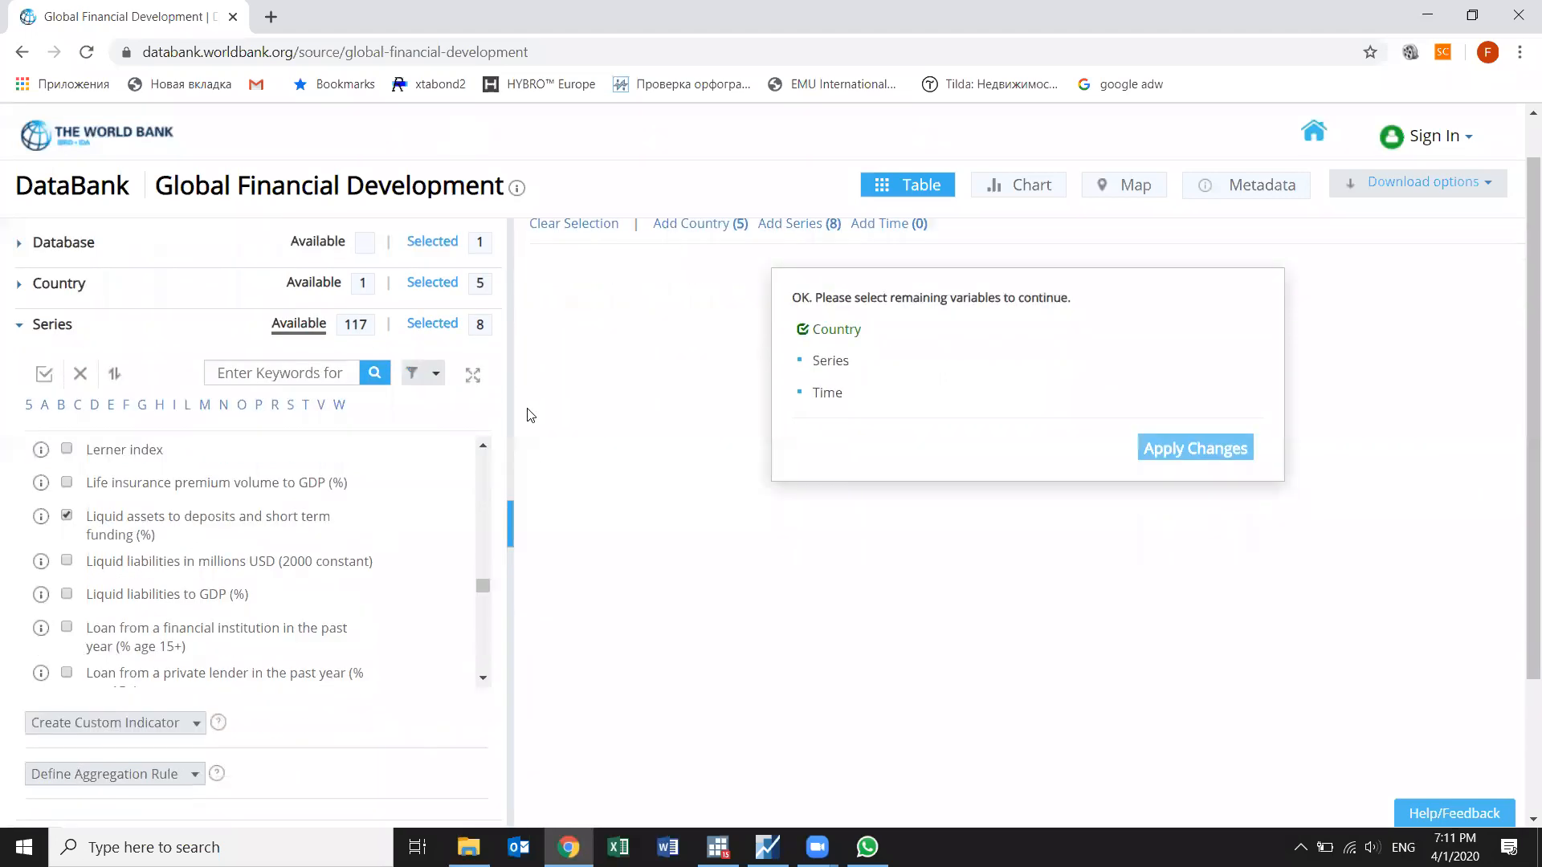
scroll(358, 541, down, 1)
scroll(94, 657, down, 2)
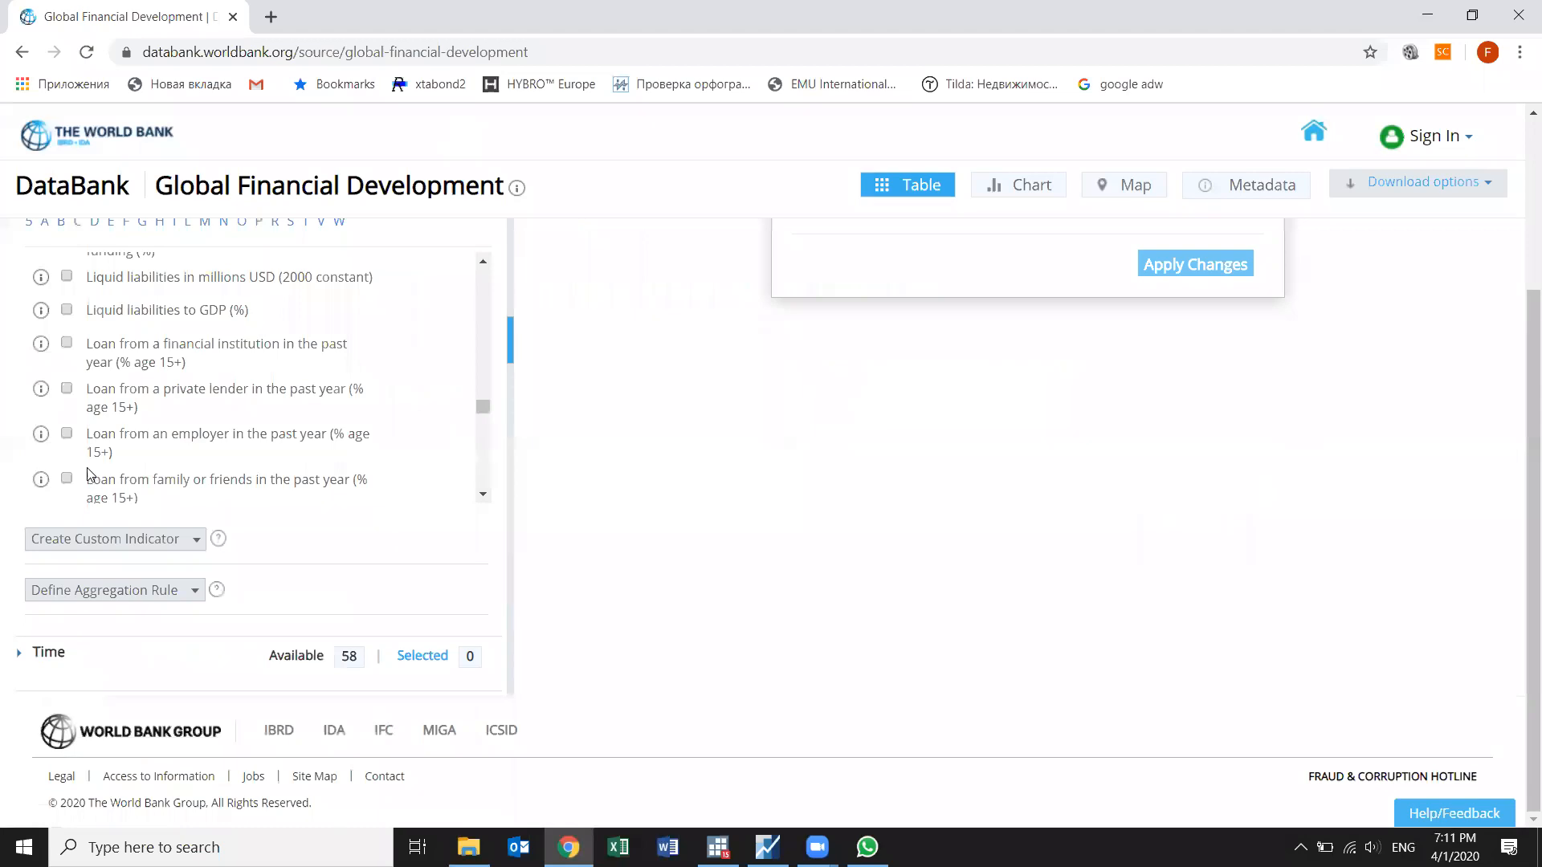
scroll(102, 415, up, 6)
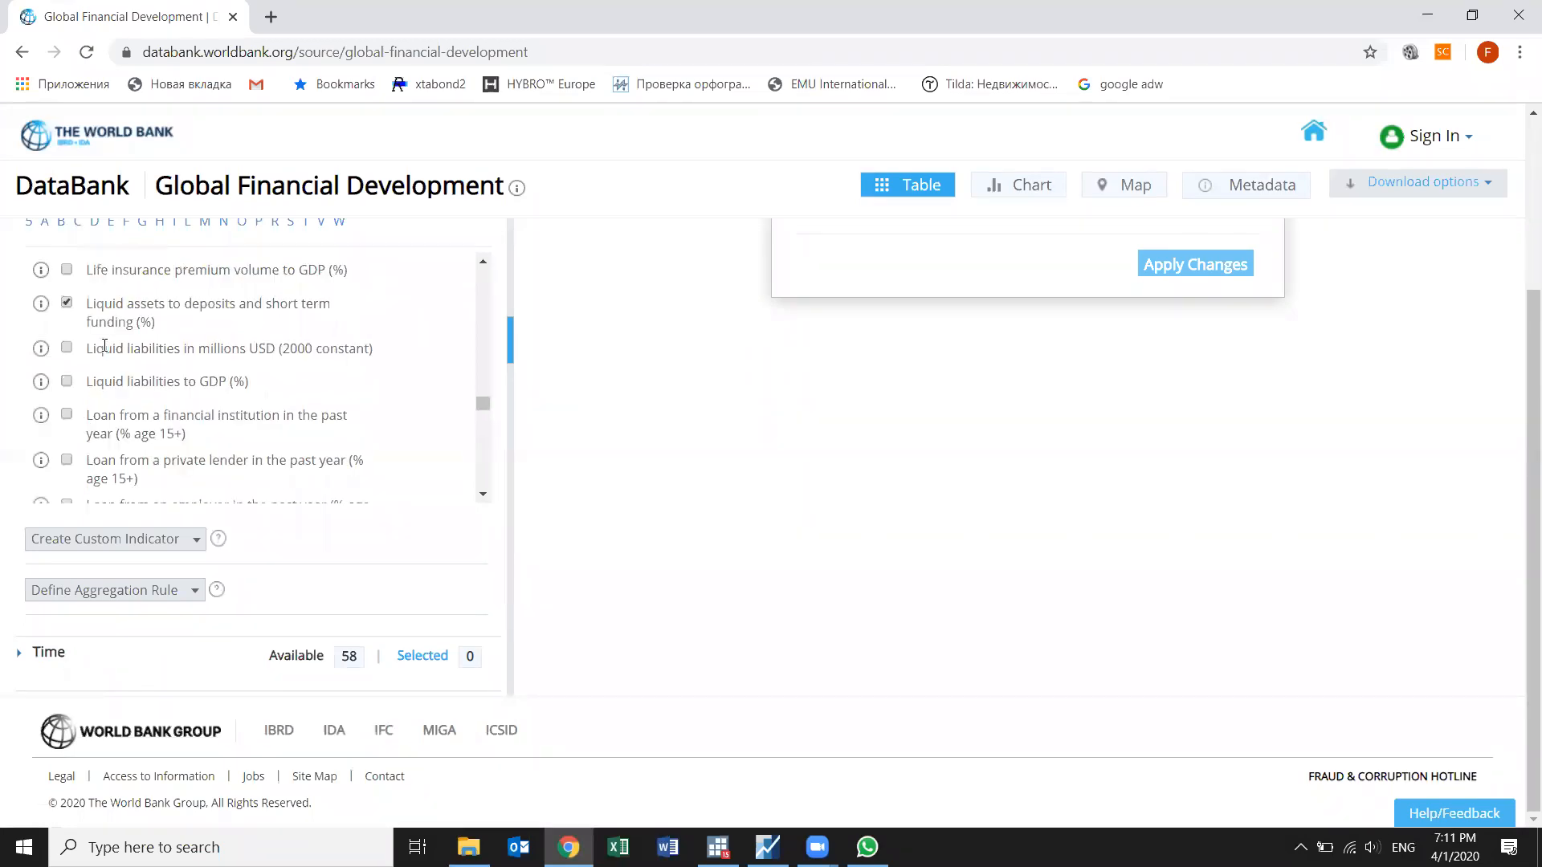
scroll(90, 345, up, 3)
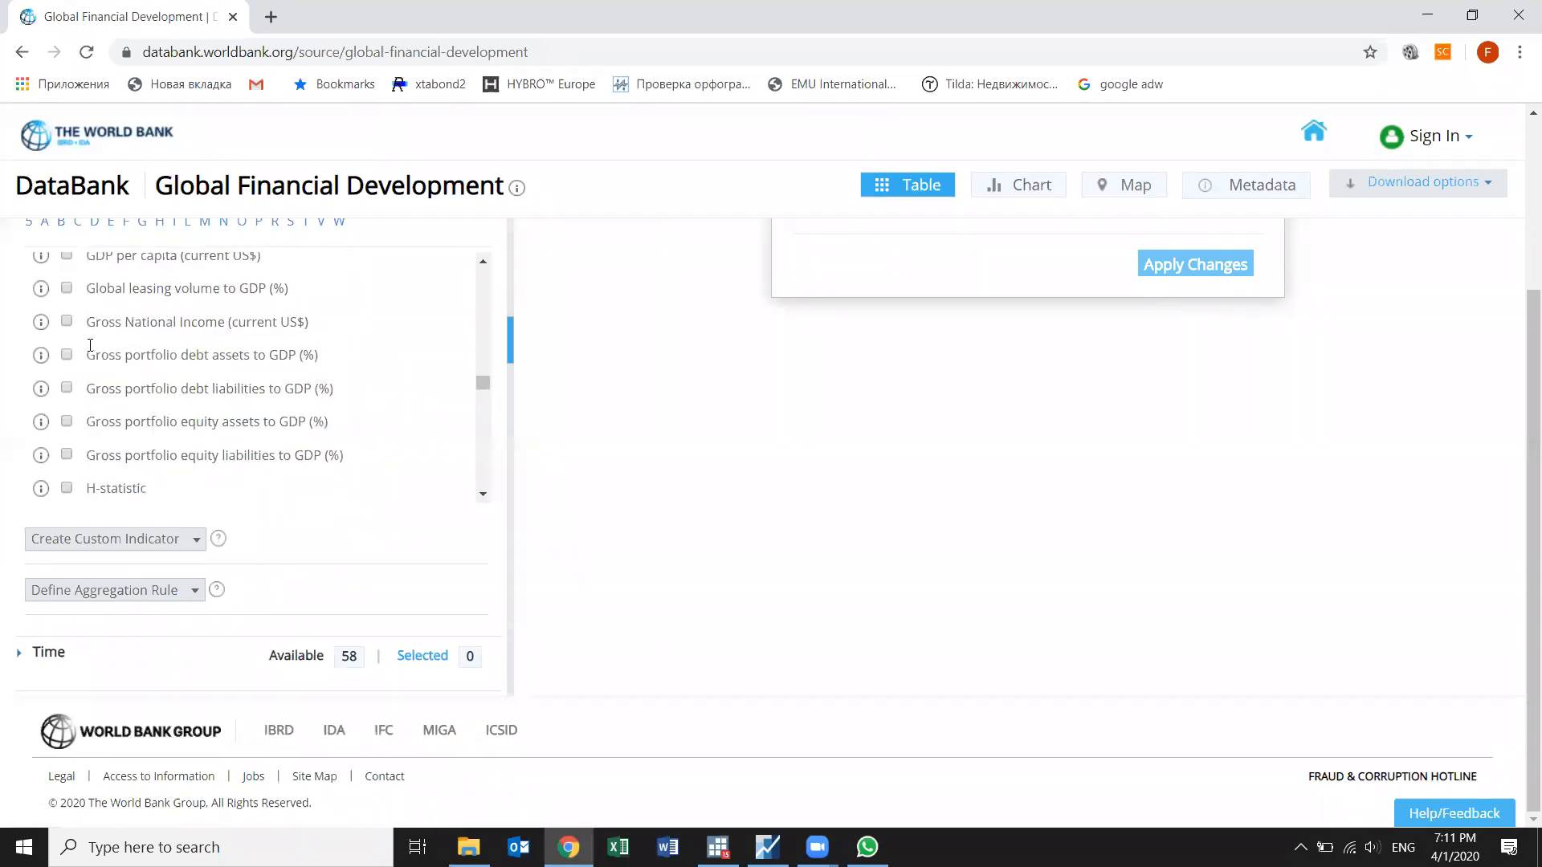
scroll(78, 355, up, 1)
scroll(76, 357, up, 2)
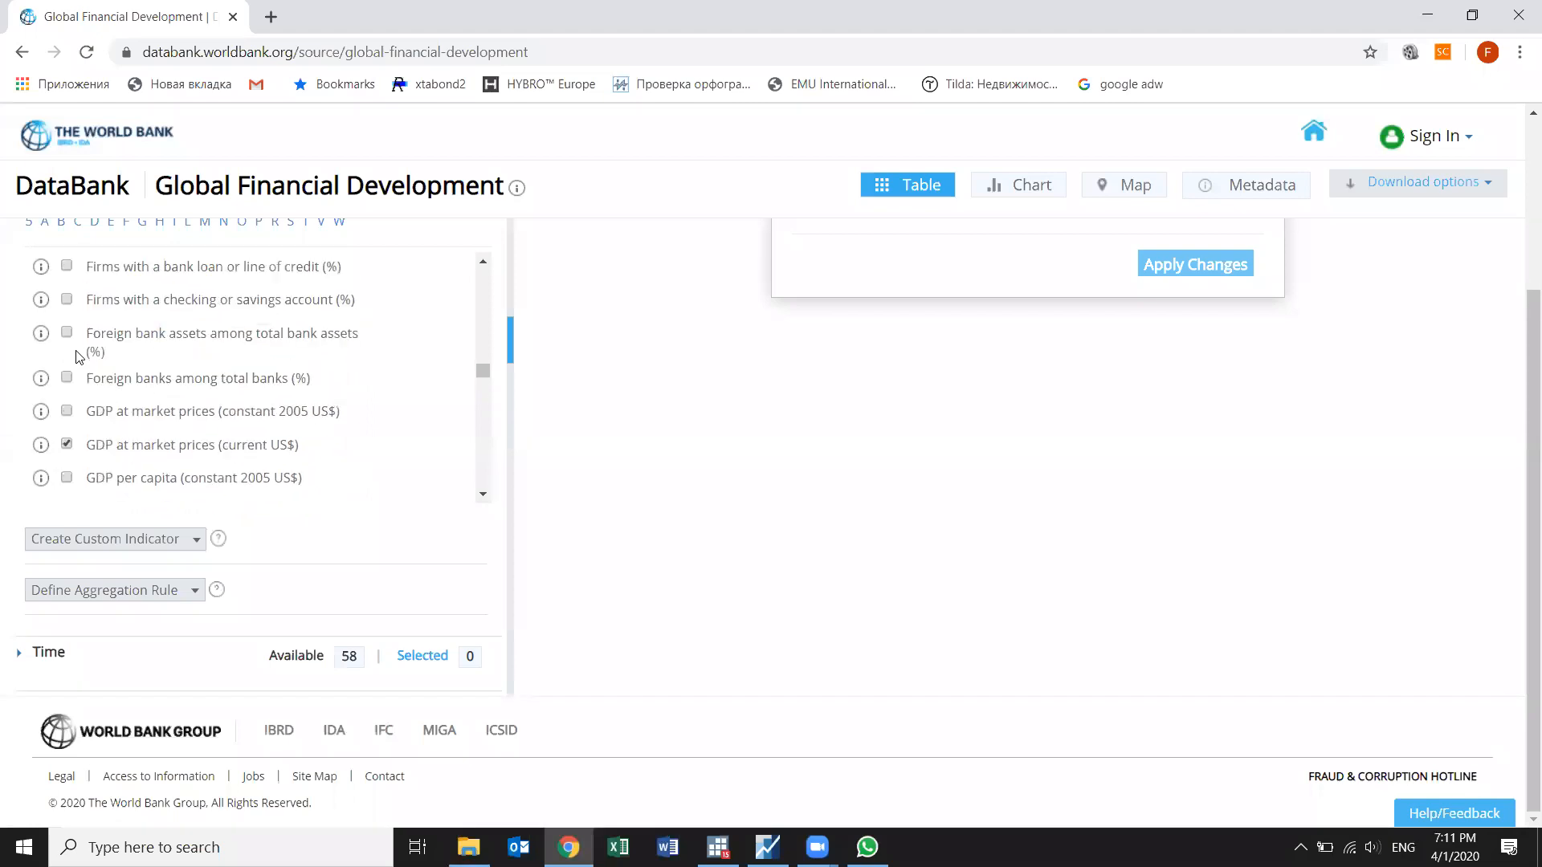
scroll(83, 406, down, 2)
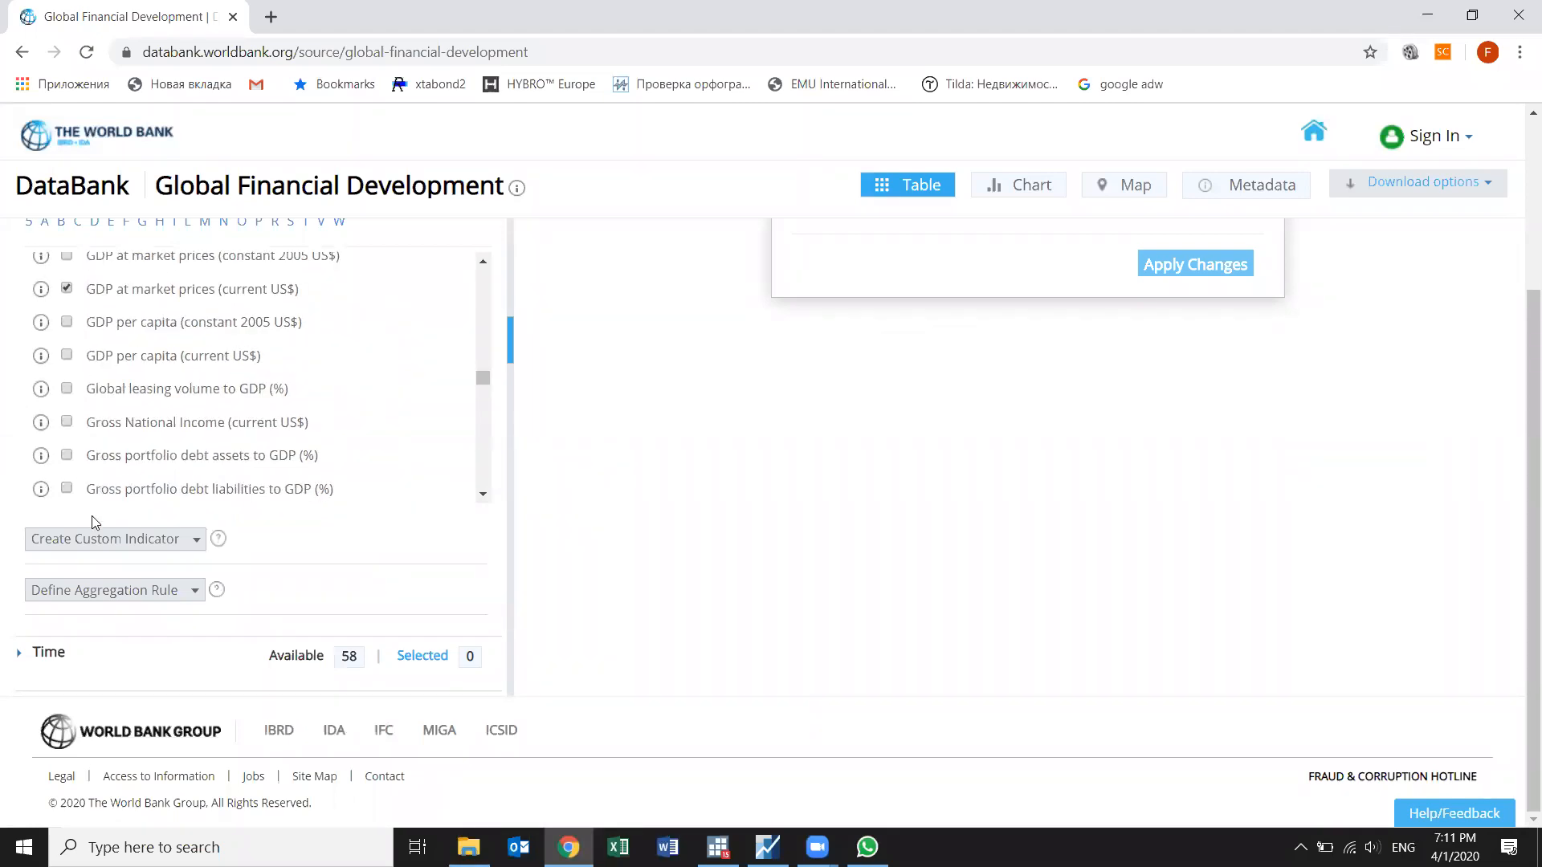
Step: Select the most recent 50 years as the time range and apply the changes to generate the report
click(36, 654)
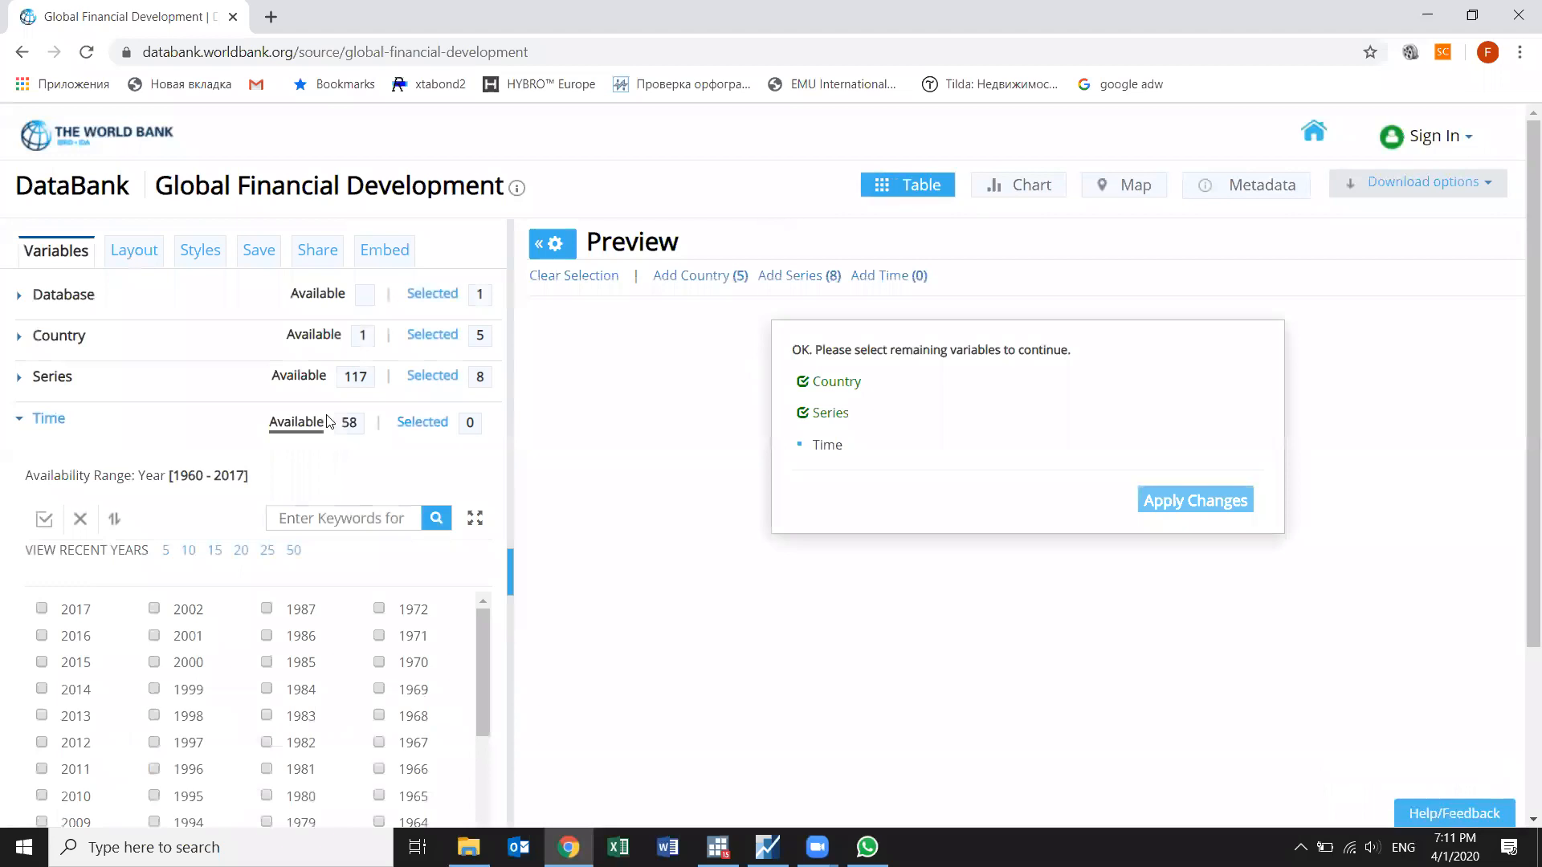
click(295, 551)
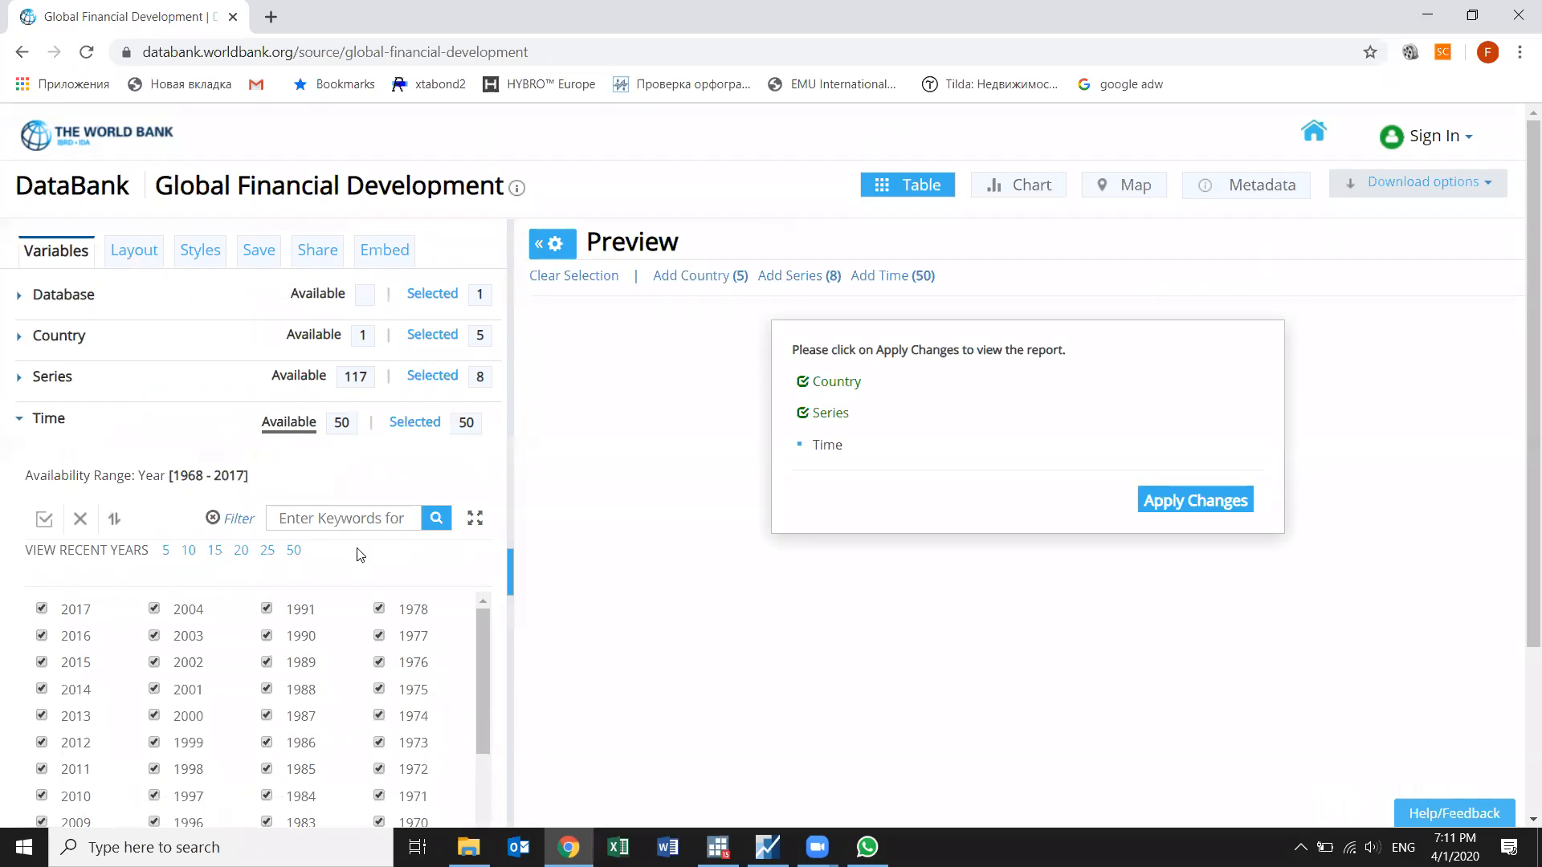
scroll(1058, 431, down, 3)
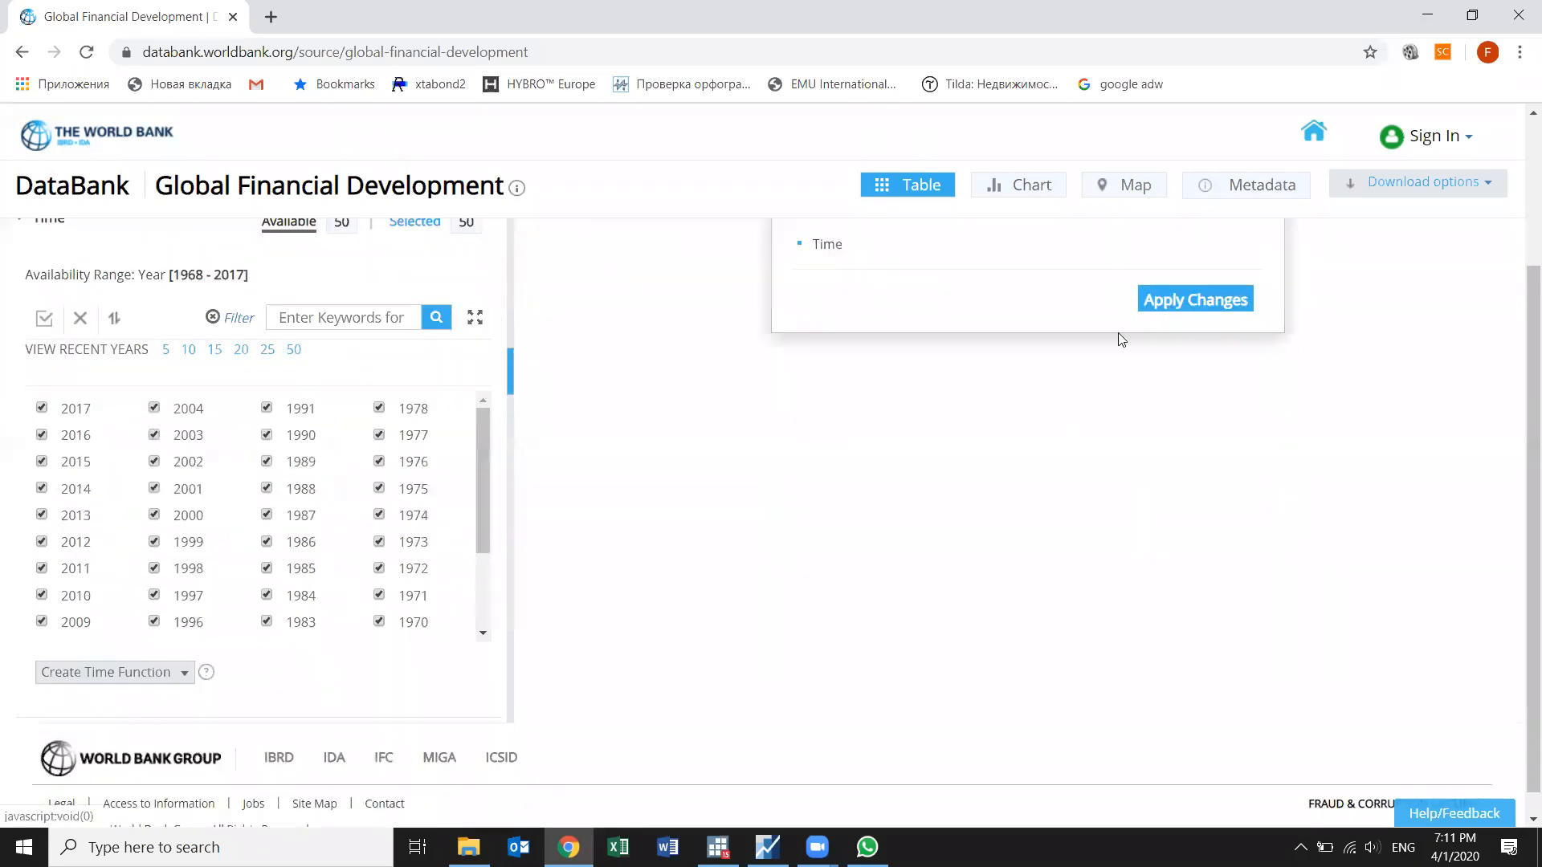
click(1174, 303)
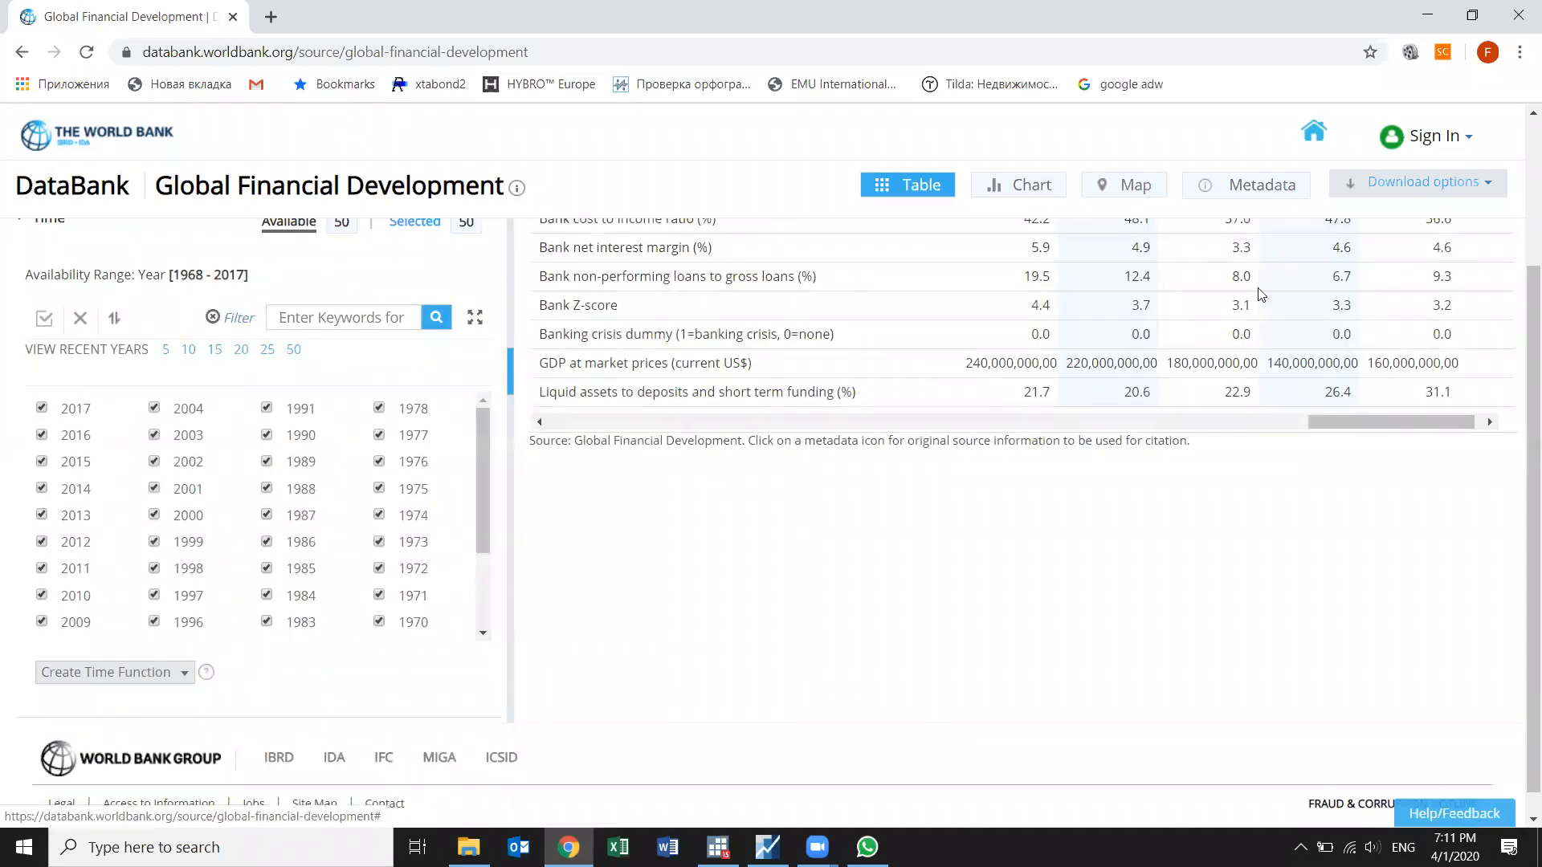
Step: Download the report as an Excel file and open it for editing in Excel
click(1387, 188)
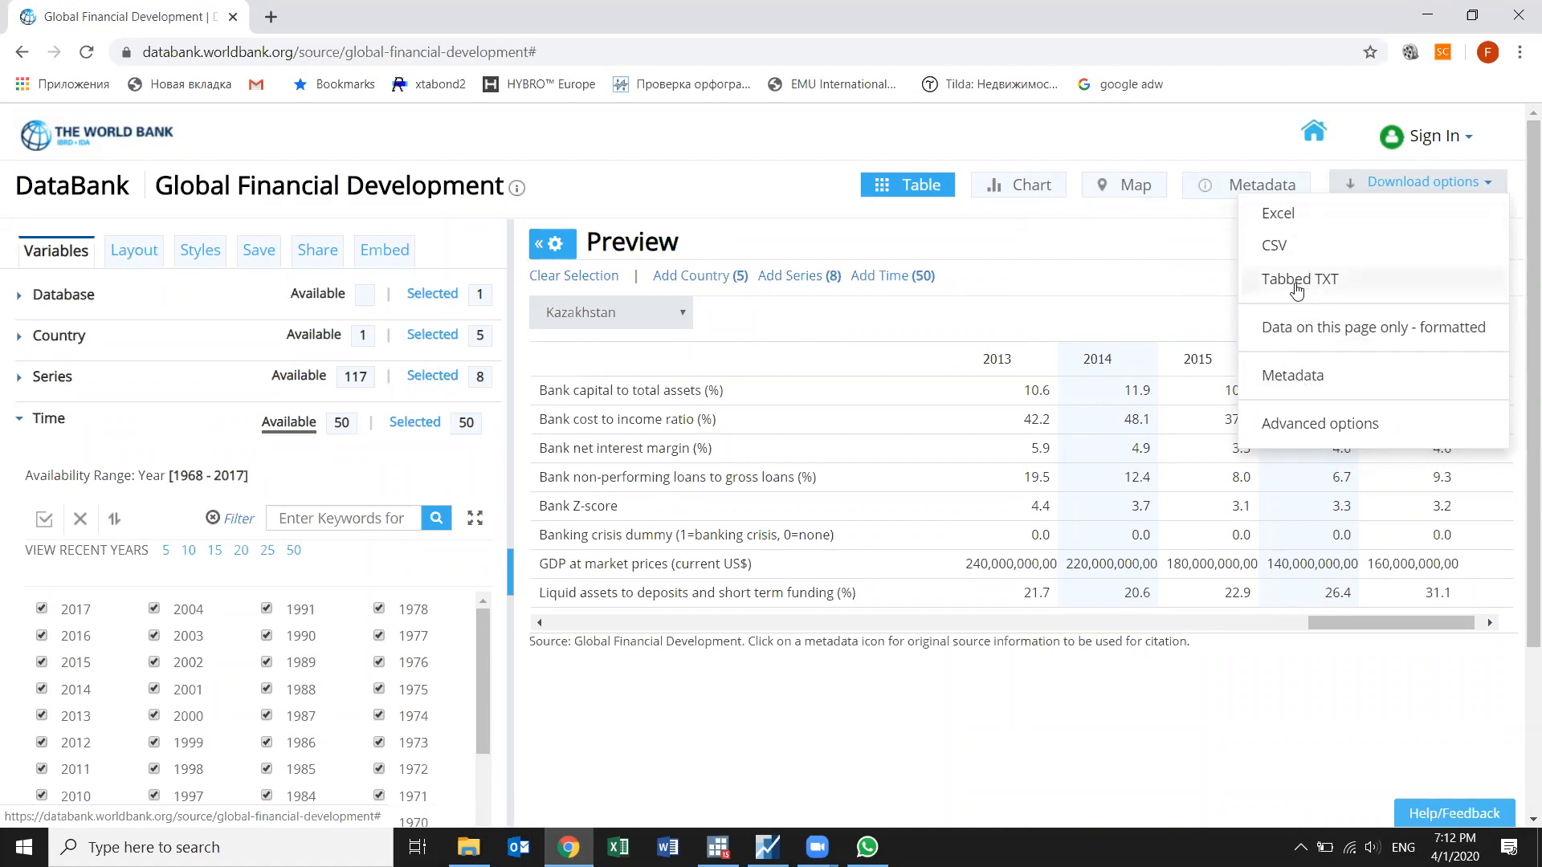
click(1278, 215)
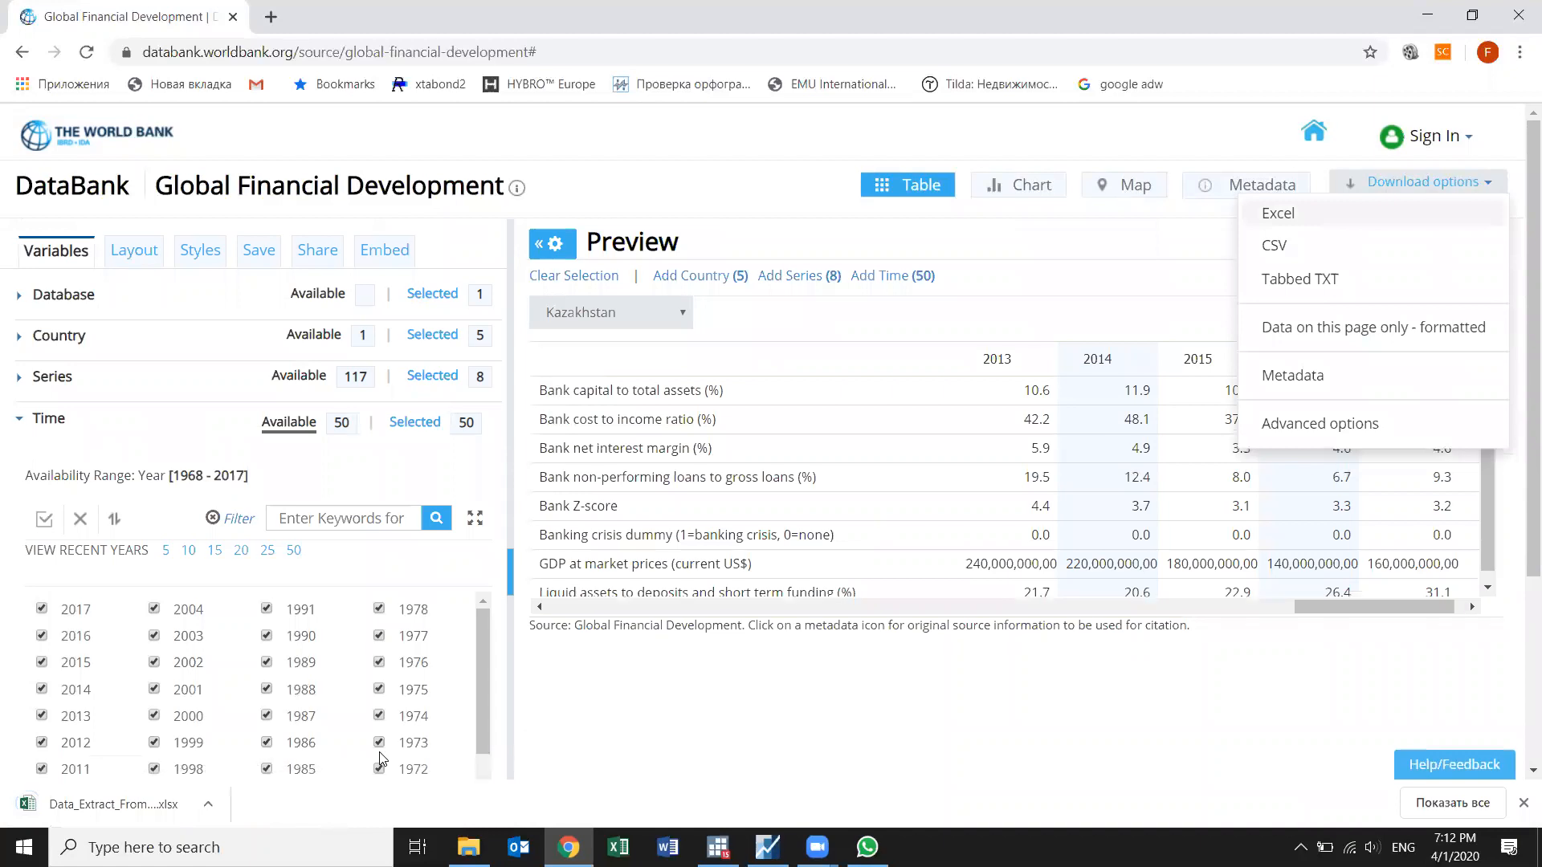
click(145, 807)
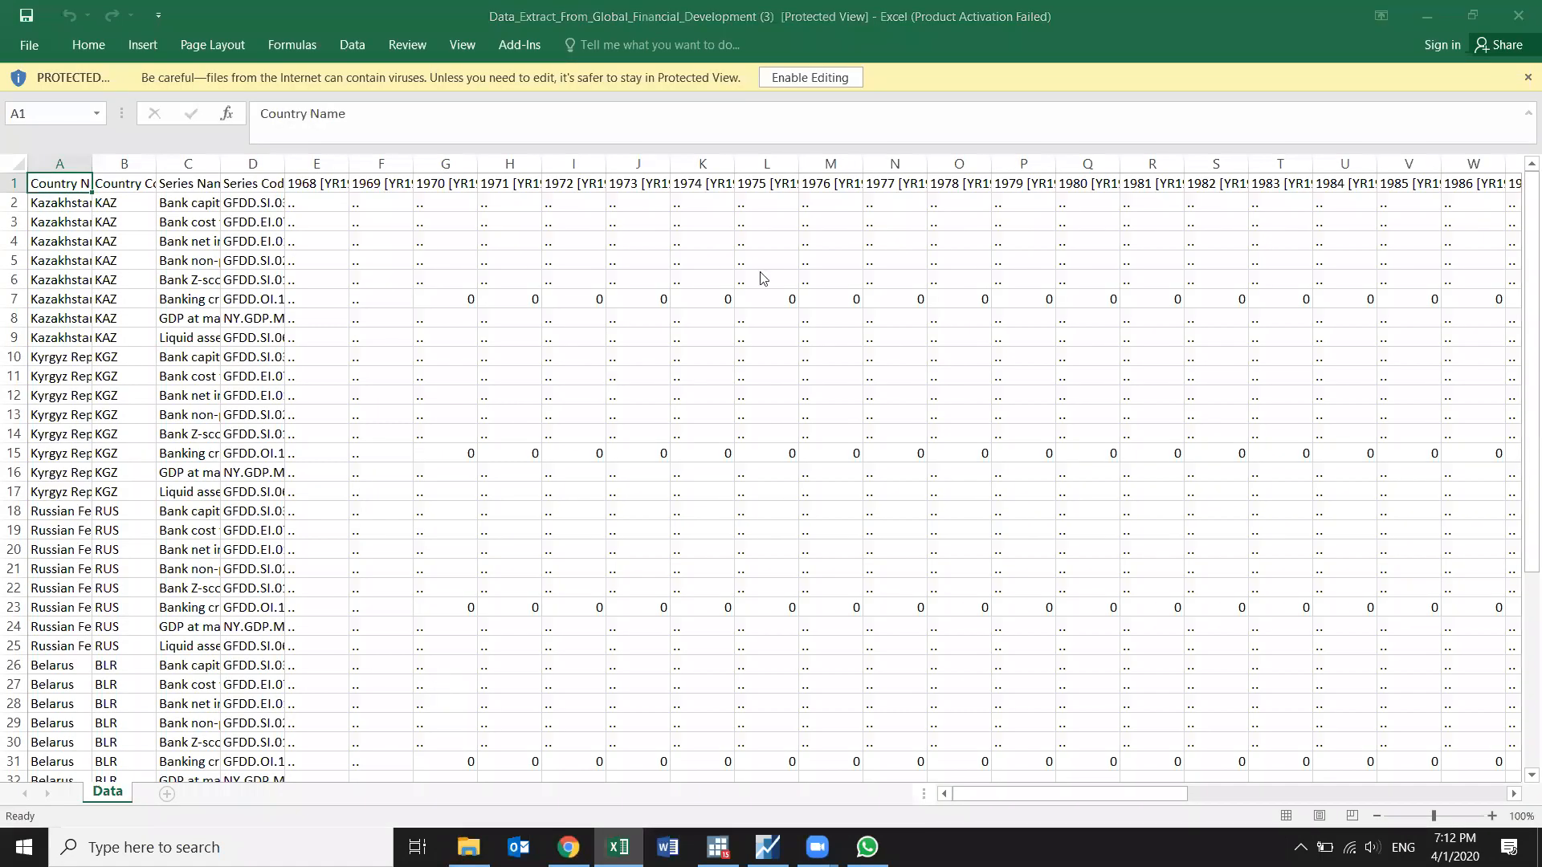
click(997, 197)
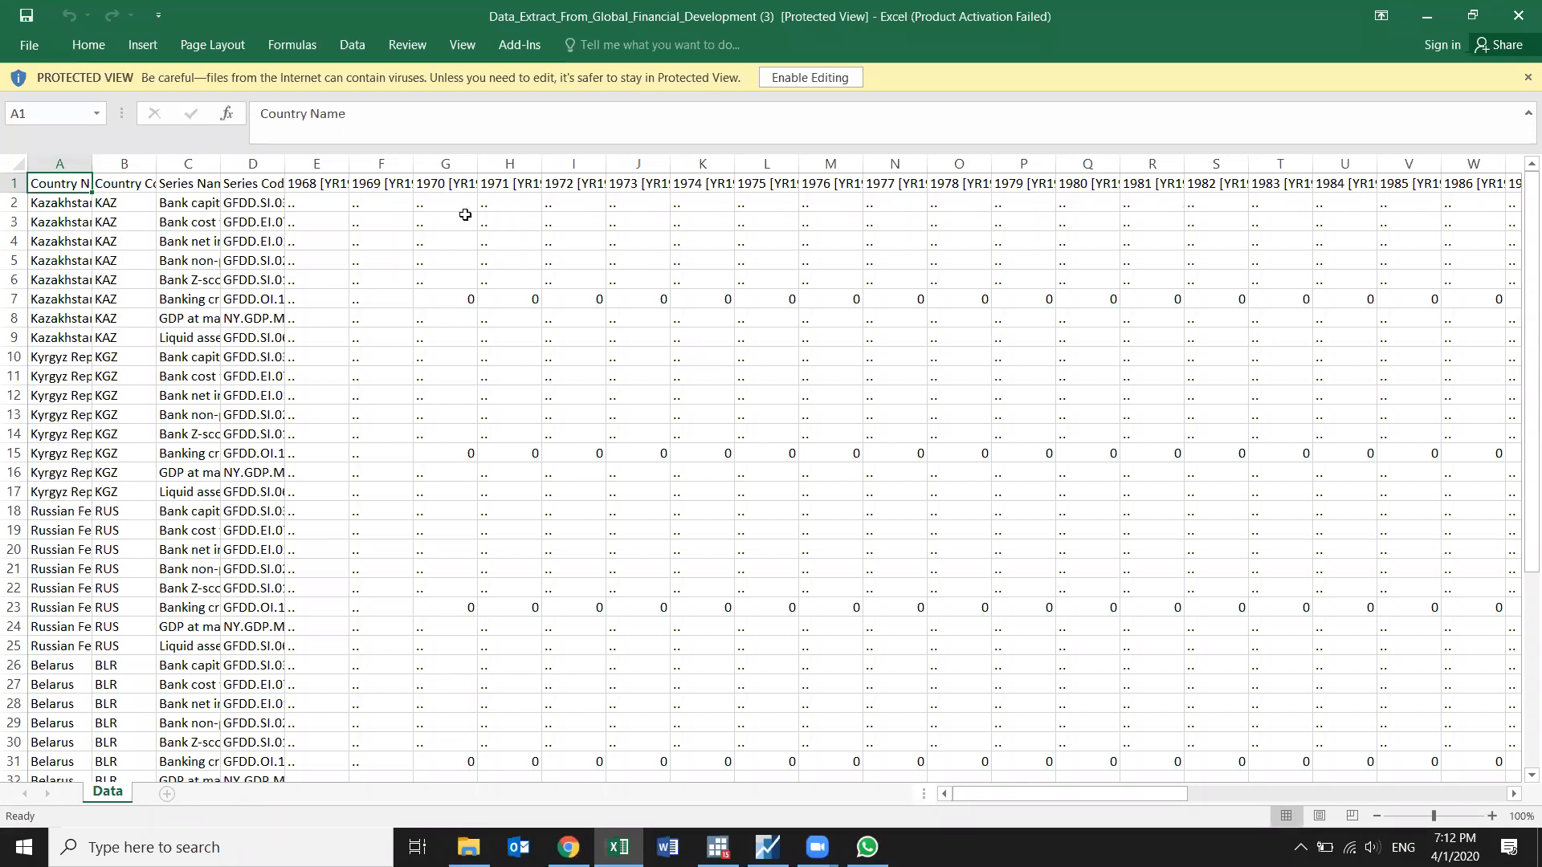
click(822, 80)
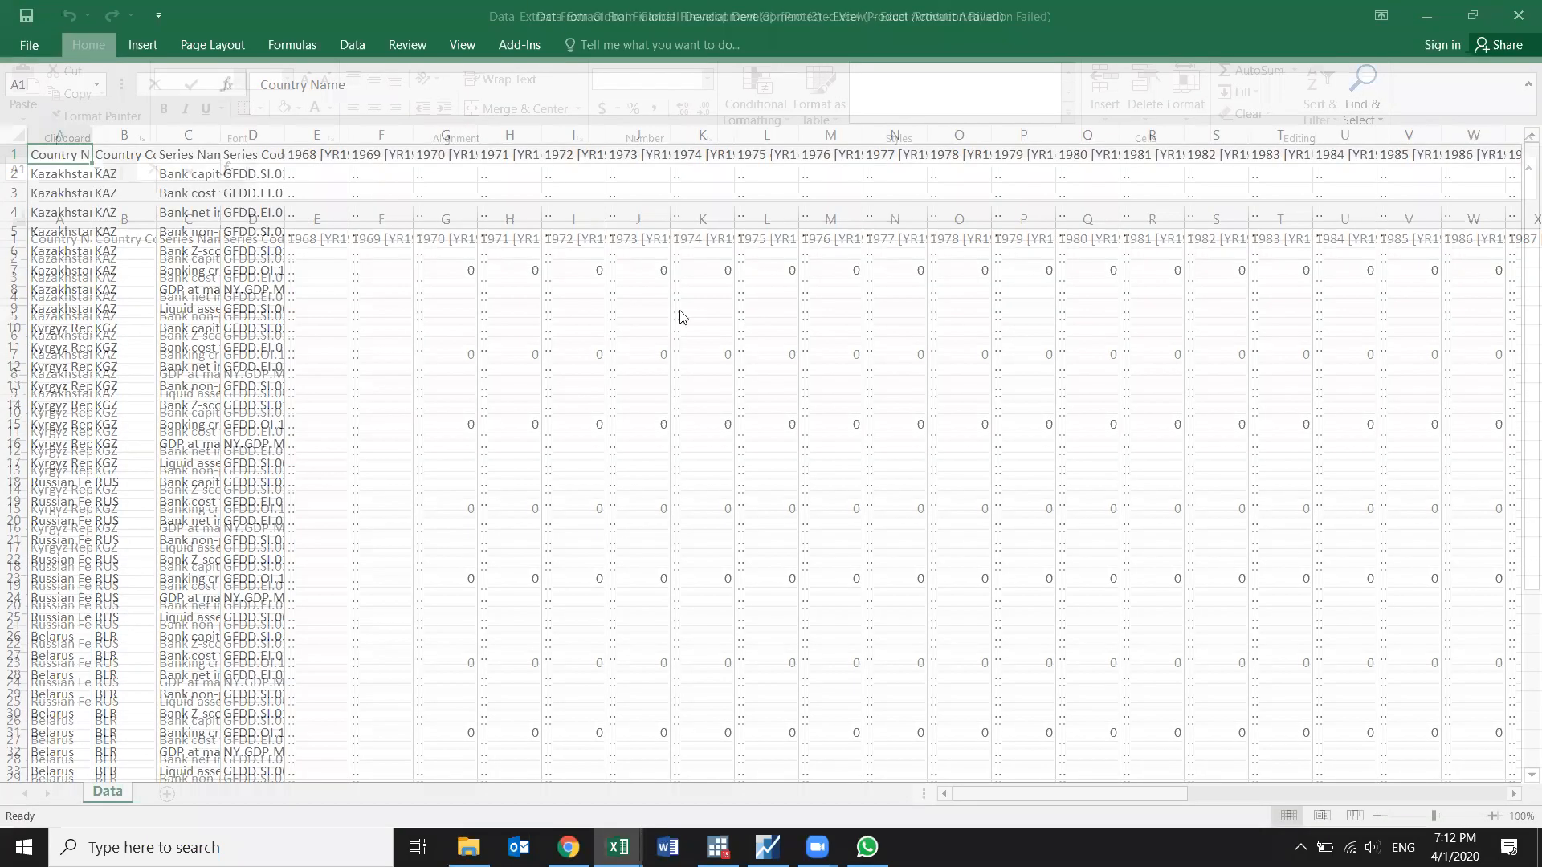
Step: Delete the year columns from 1968 through 1995 in the Data sheet
drag(336, 212, 839, 229)
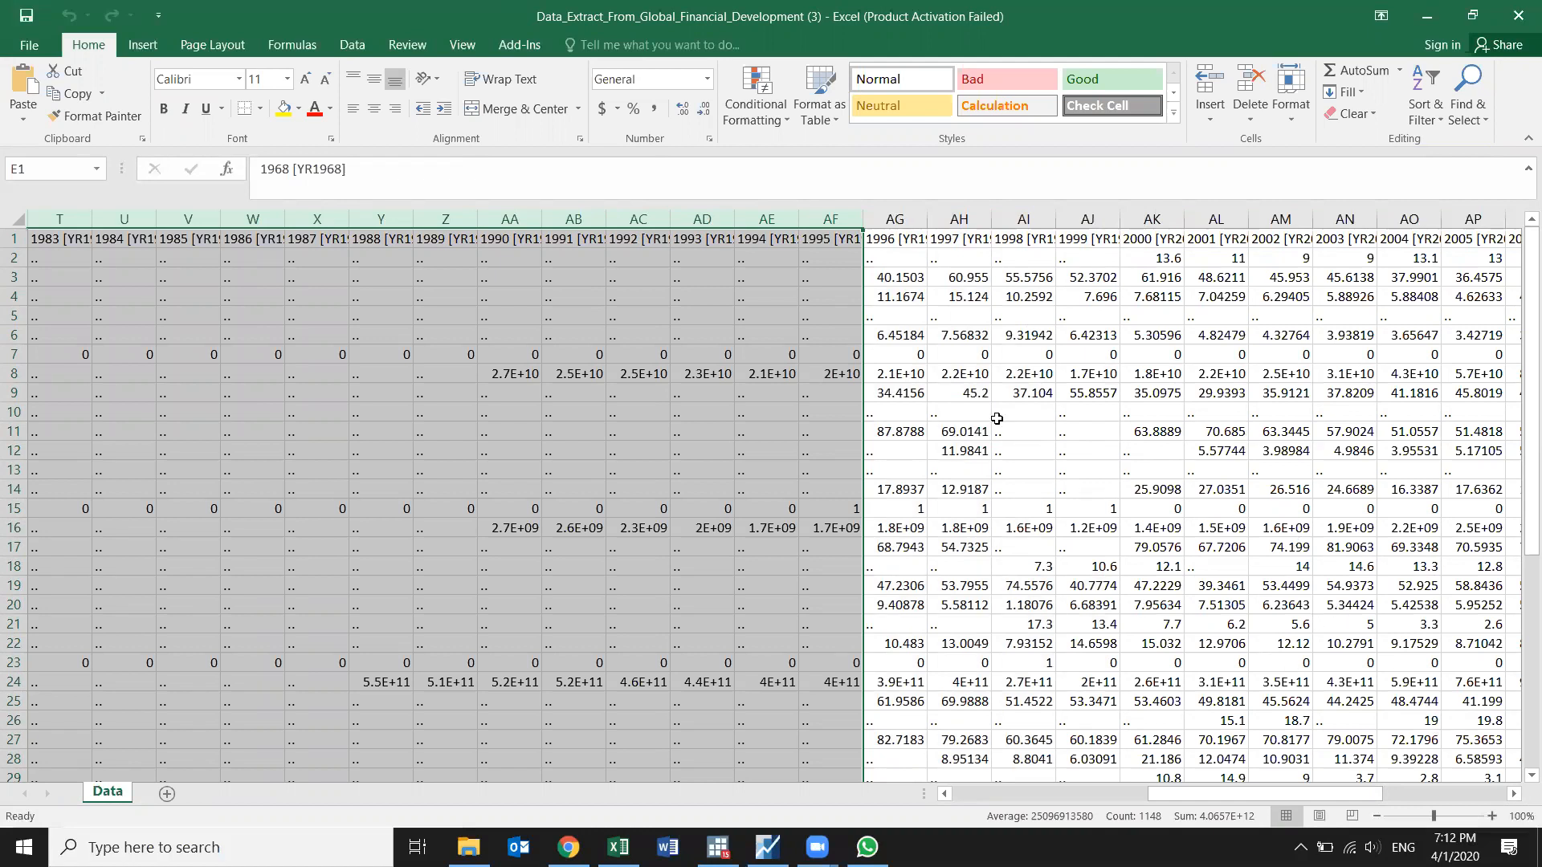
right_click(814, 222)
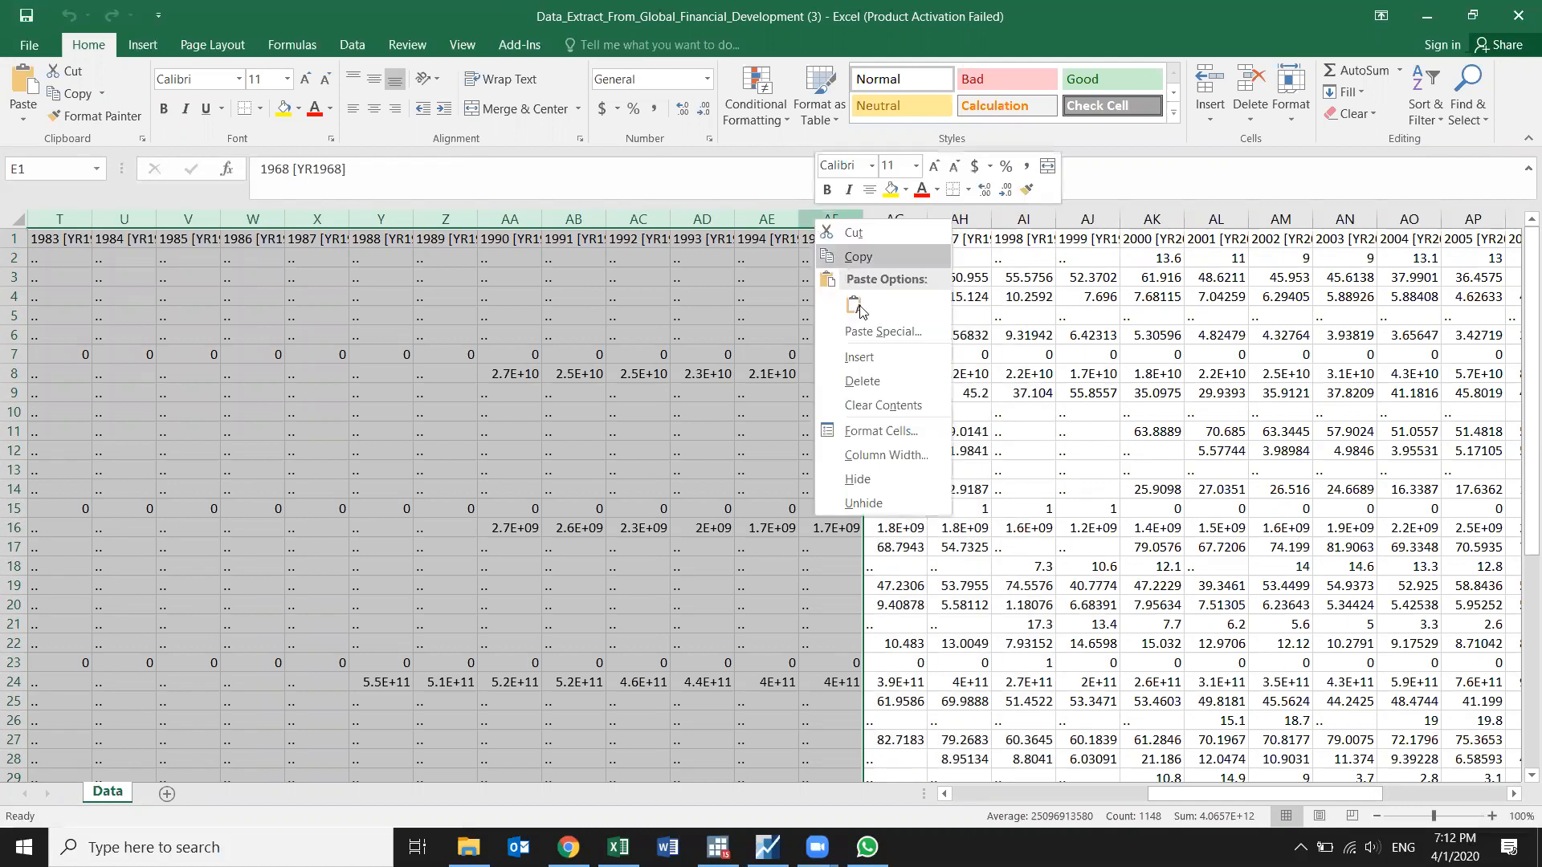
click(862, 381)
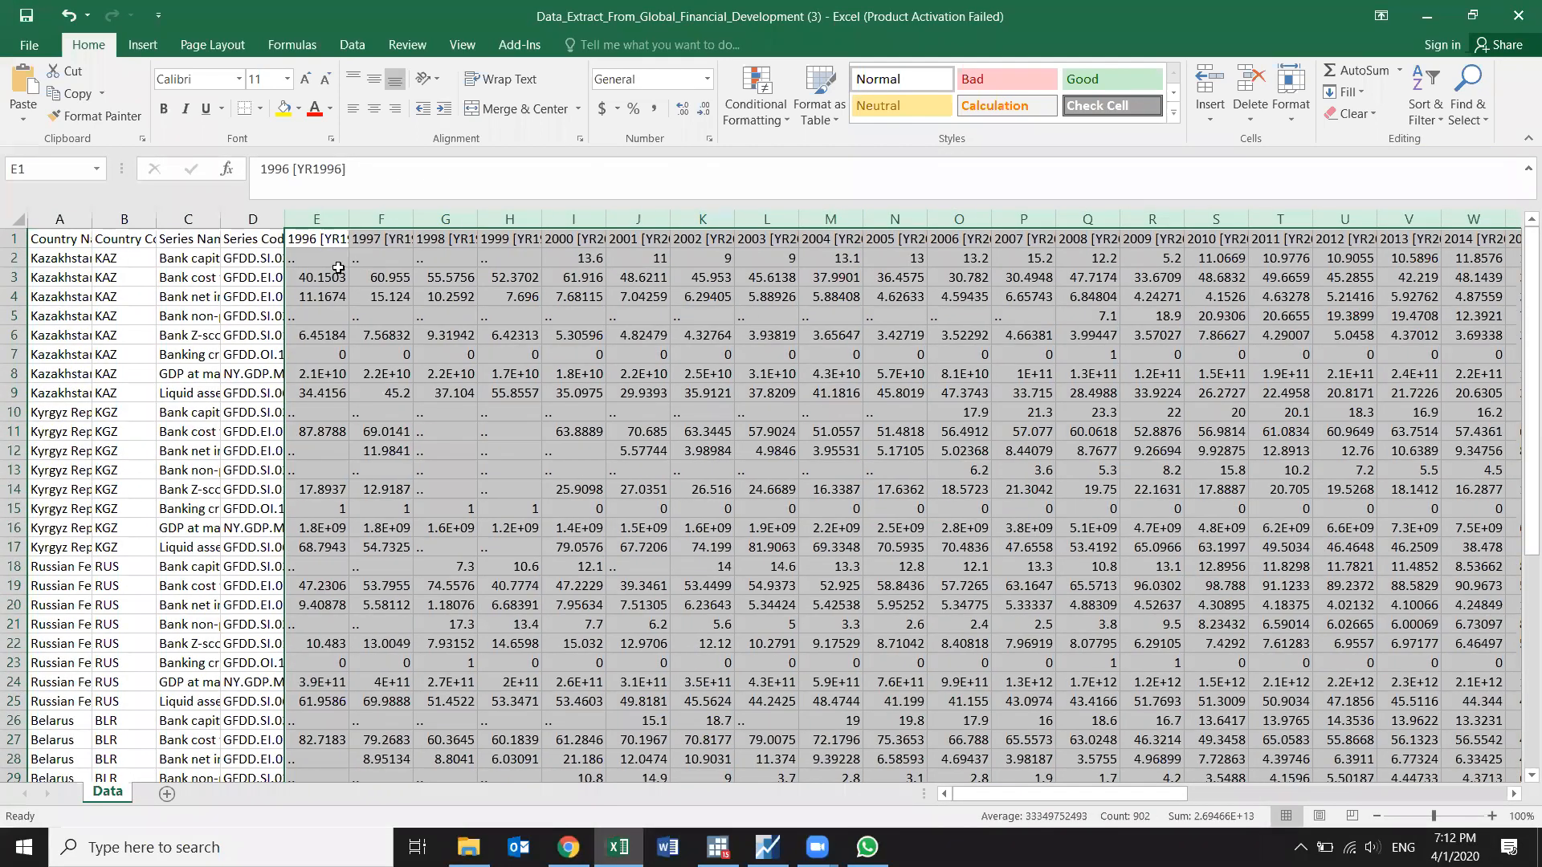
Step: Clear the column selection and fit the Series Name column's width to its contents
click(336, 277)
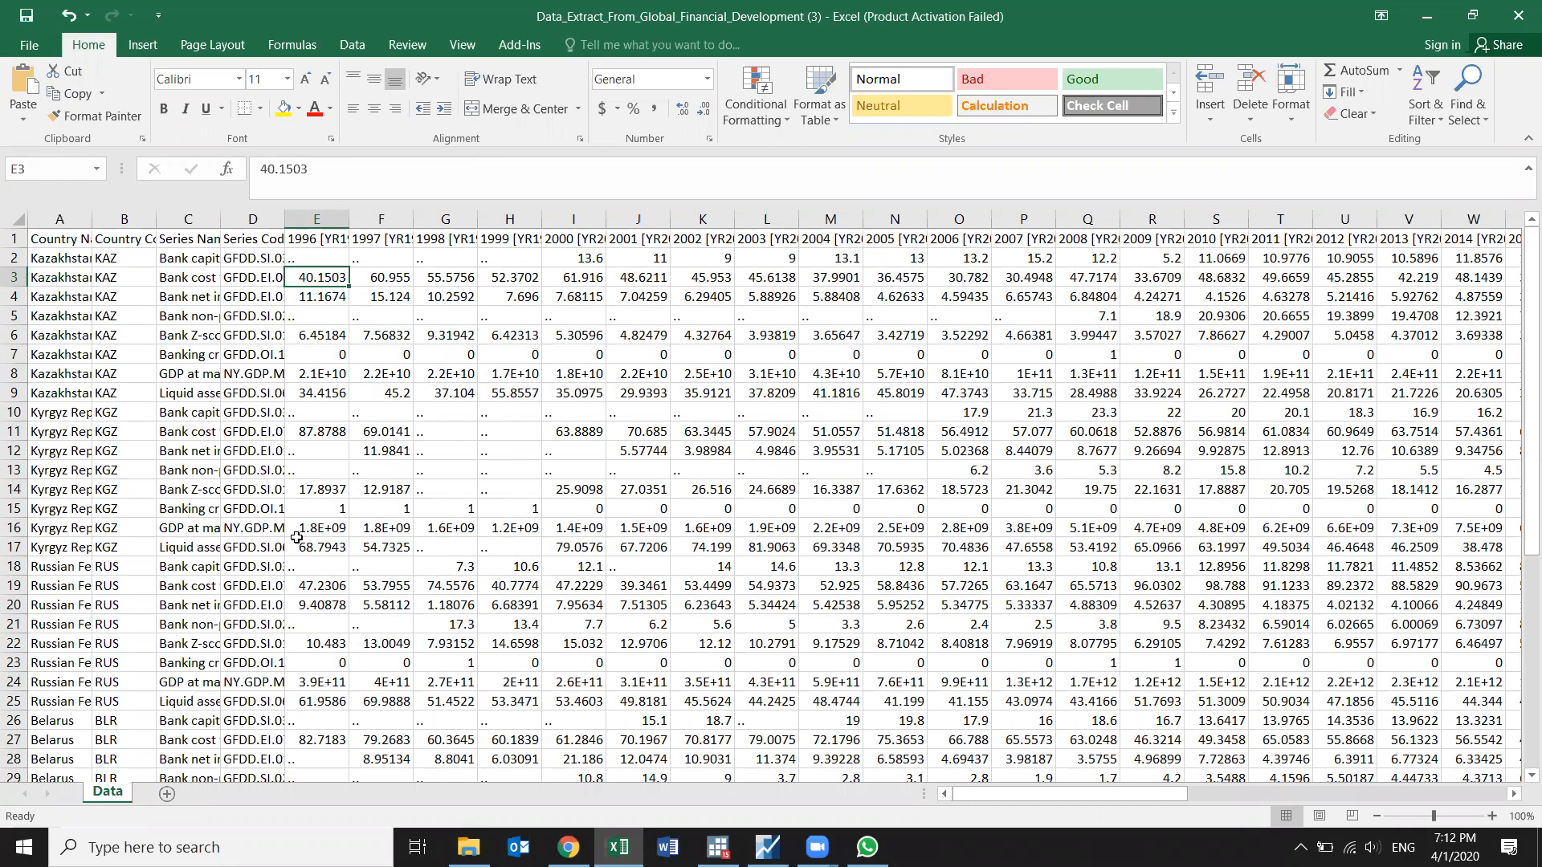
drag(284, 220, 284, 218)
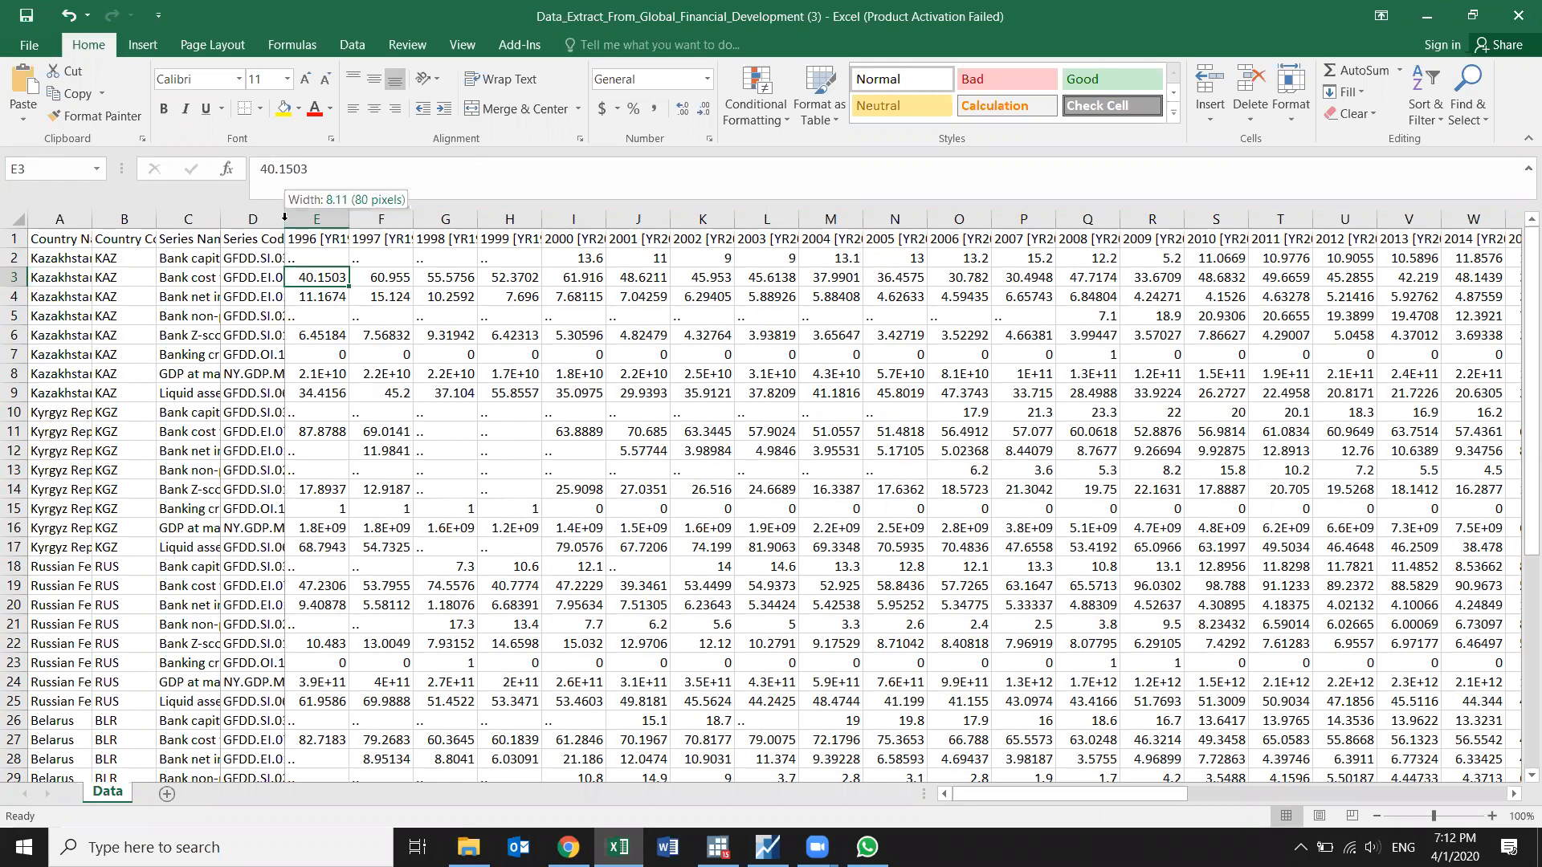
double_click(220, 213)
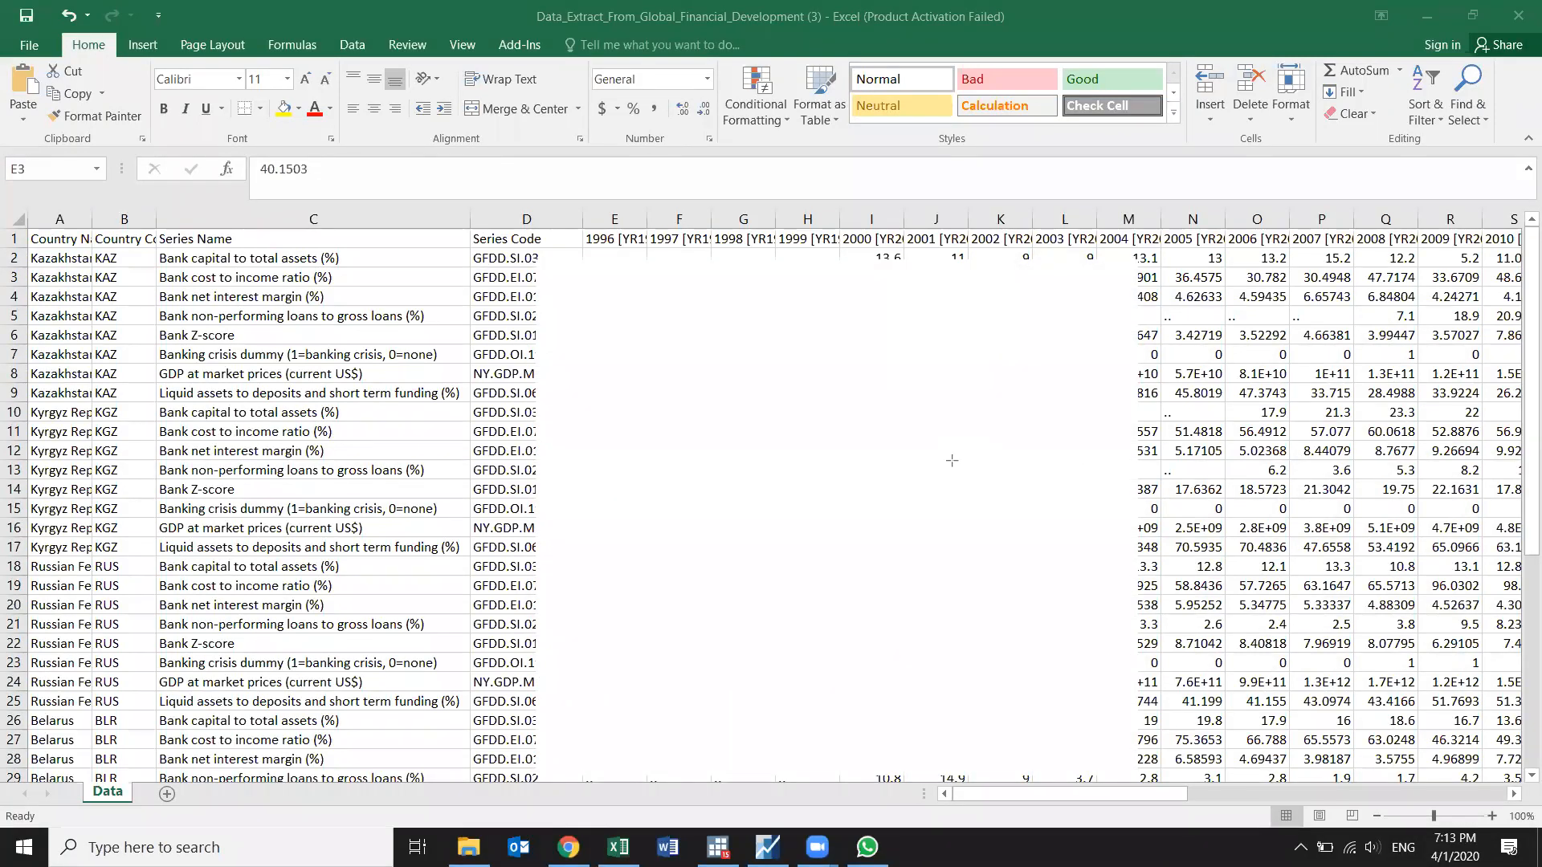
Step: Write an on-screen note listing "1. PANEL DATA", "2.TIME SERIES" and "3. CROSS SECTION" on separate lines
text(1. PANEL )
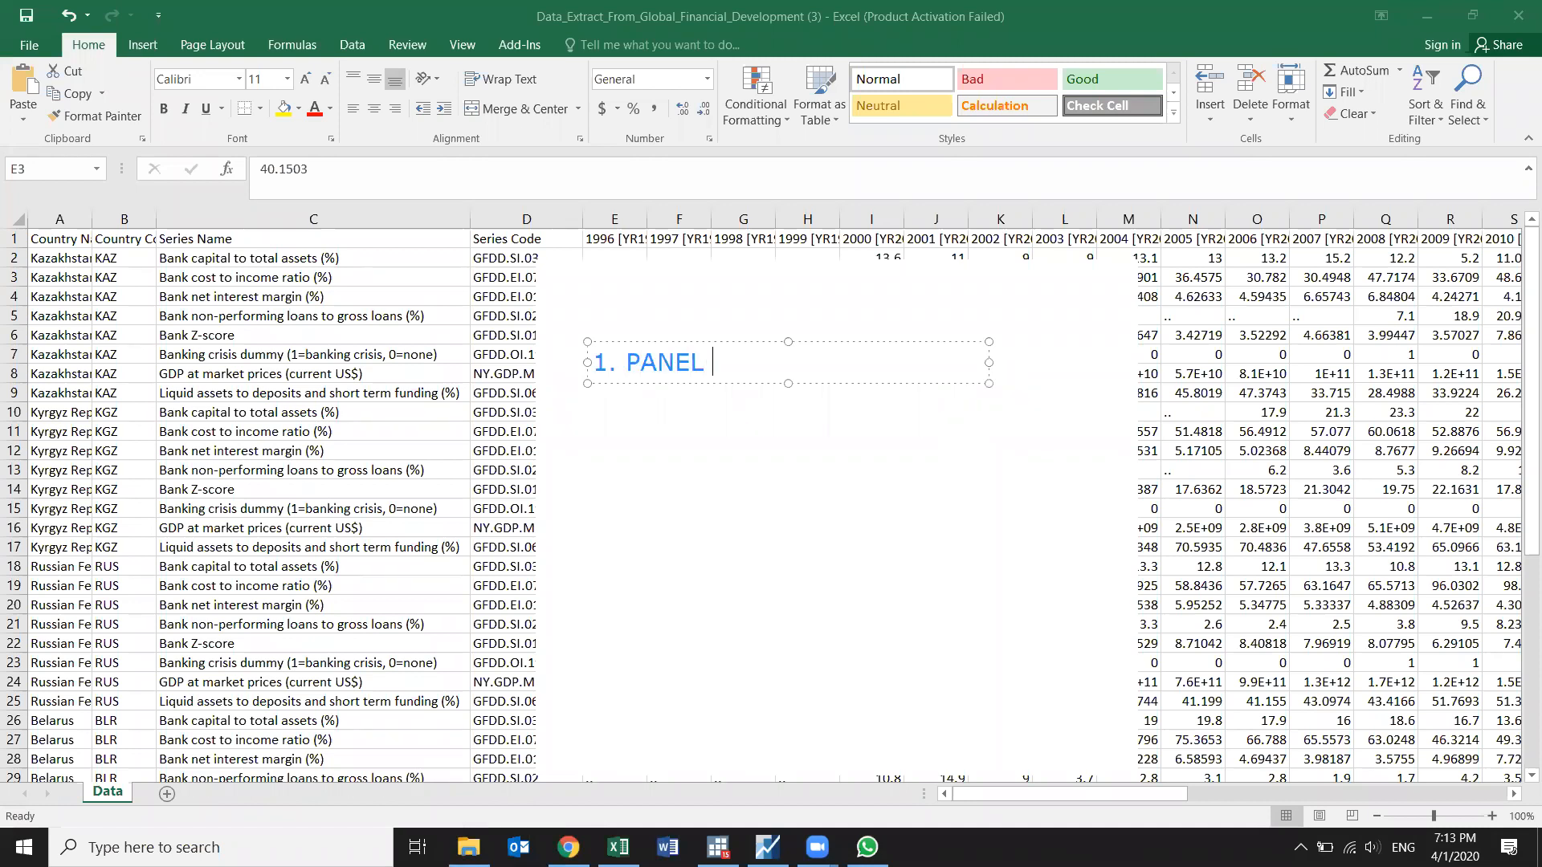
text(DATA)
key(Return)
text(2.TIME S)
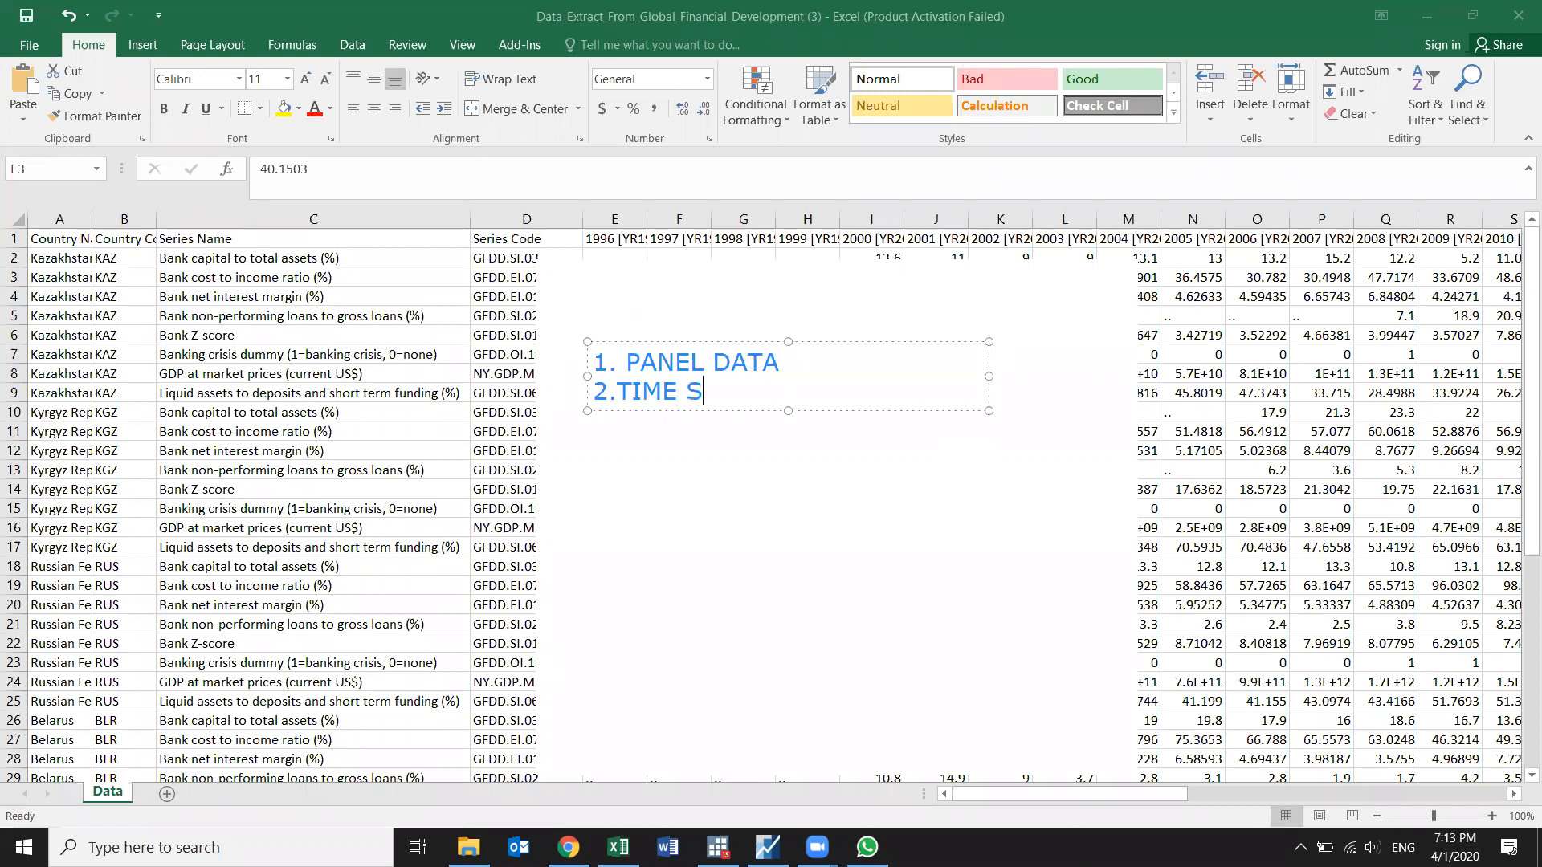
text(ERIES)
key(Return)
text(3. CROSS SECTION)
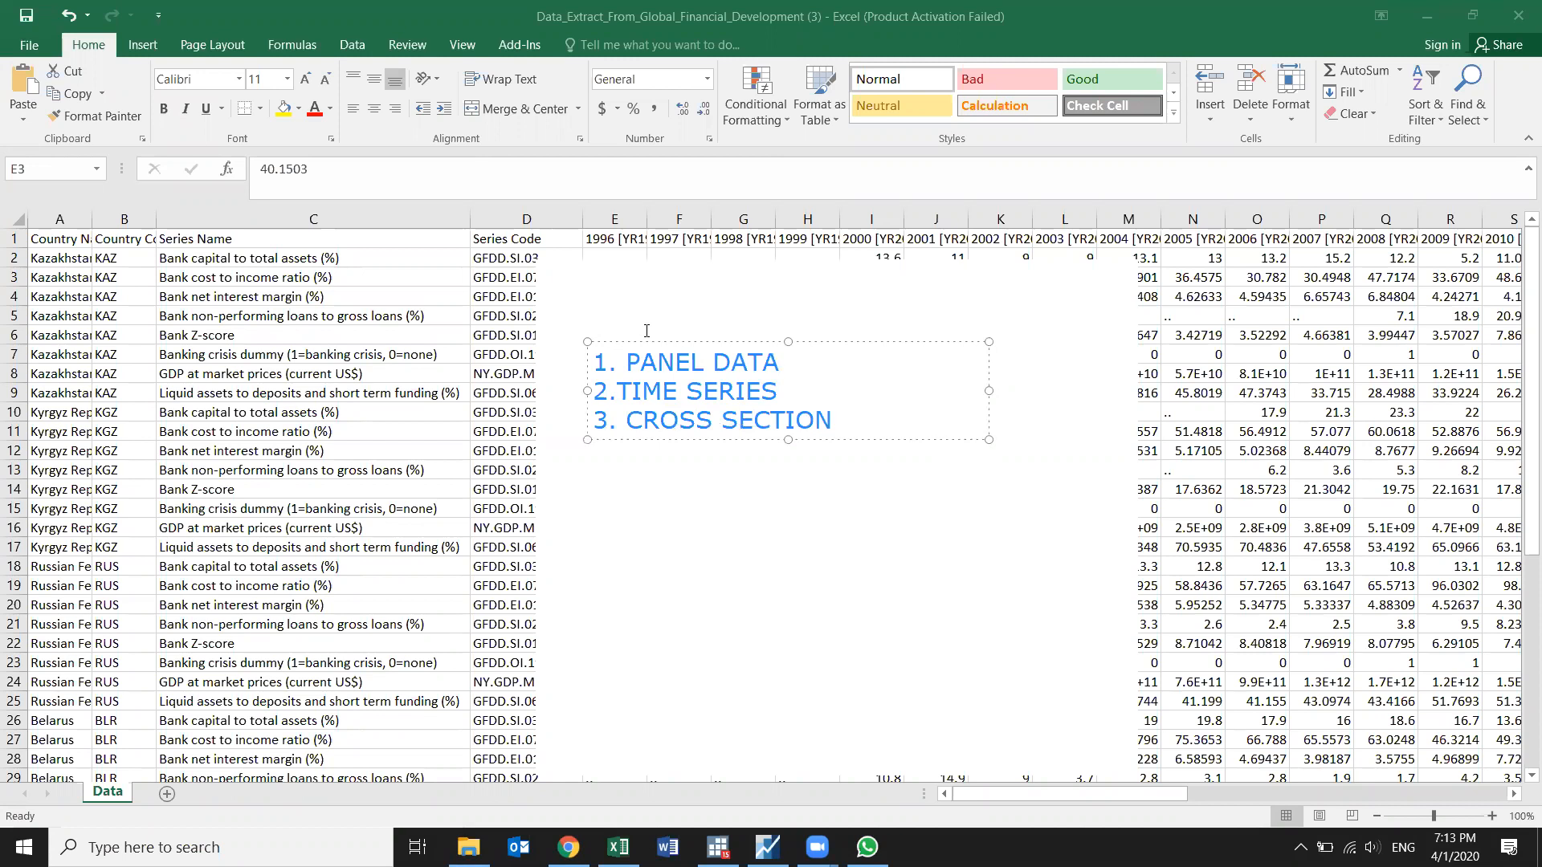
Step: Add the lines "COUNTRY OR BANK" and "MANY YEARS" under TIME SERIES, keeping a blank line before CROSS SECTION
key(Return)
key(Return)
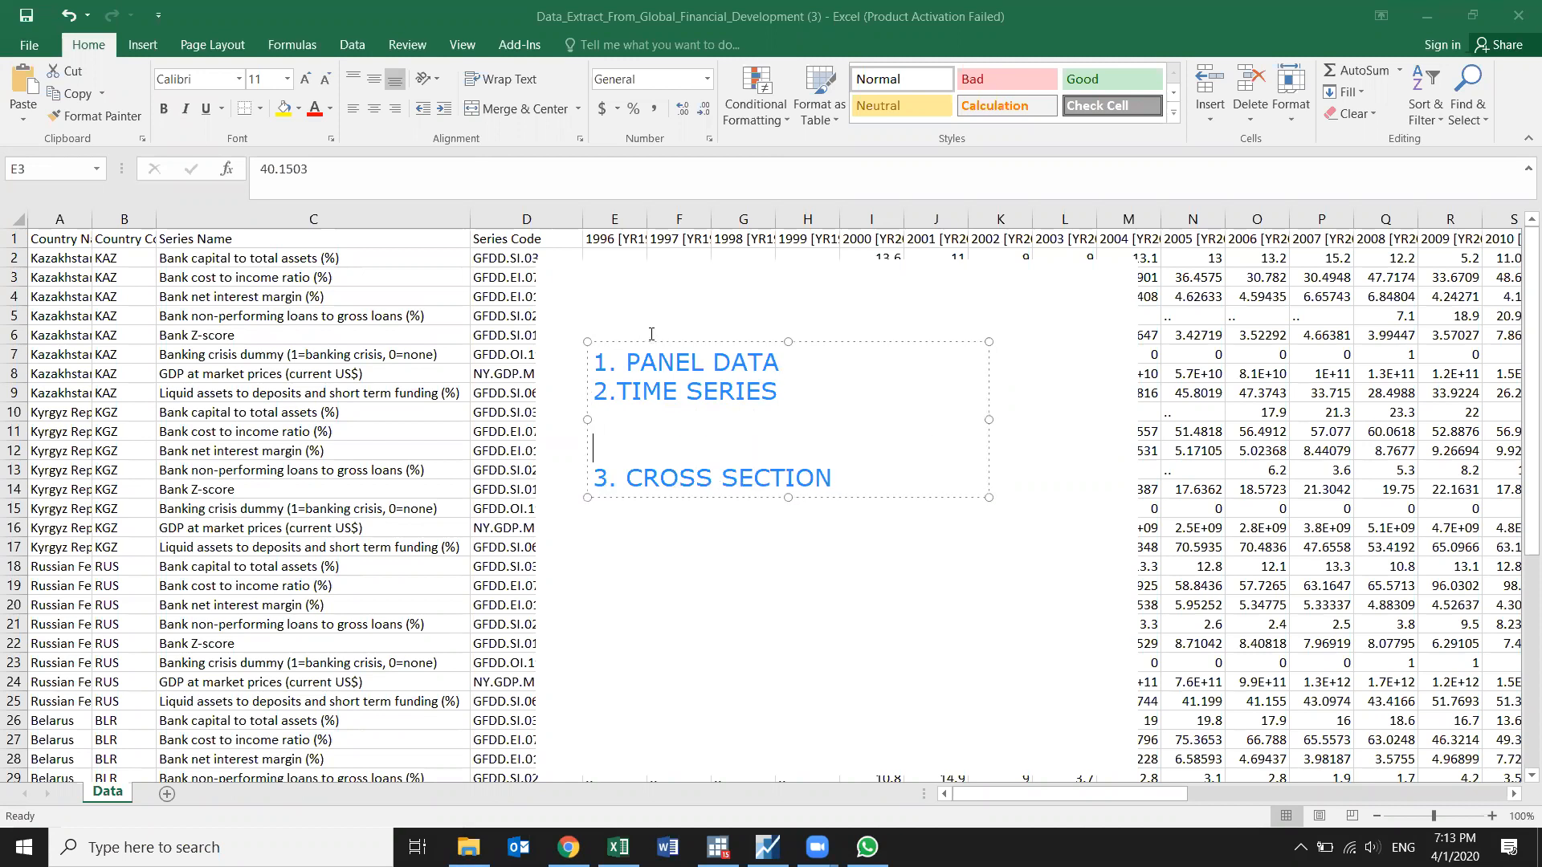
text(COUNTRY OR BANK)
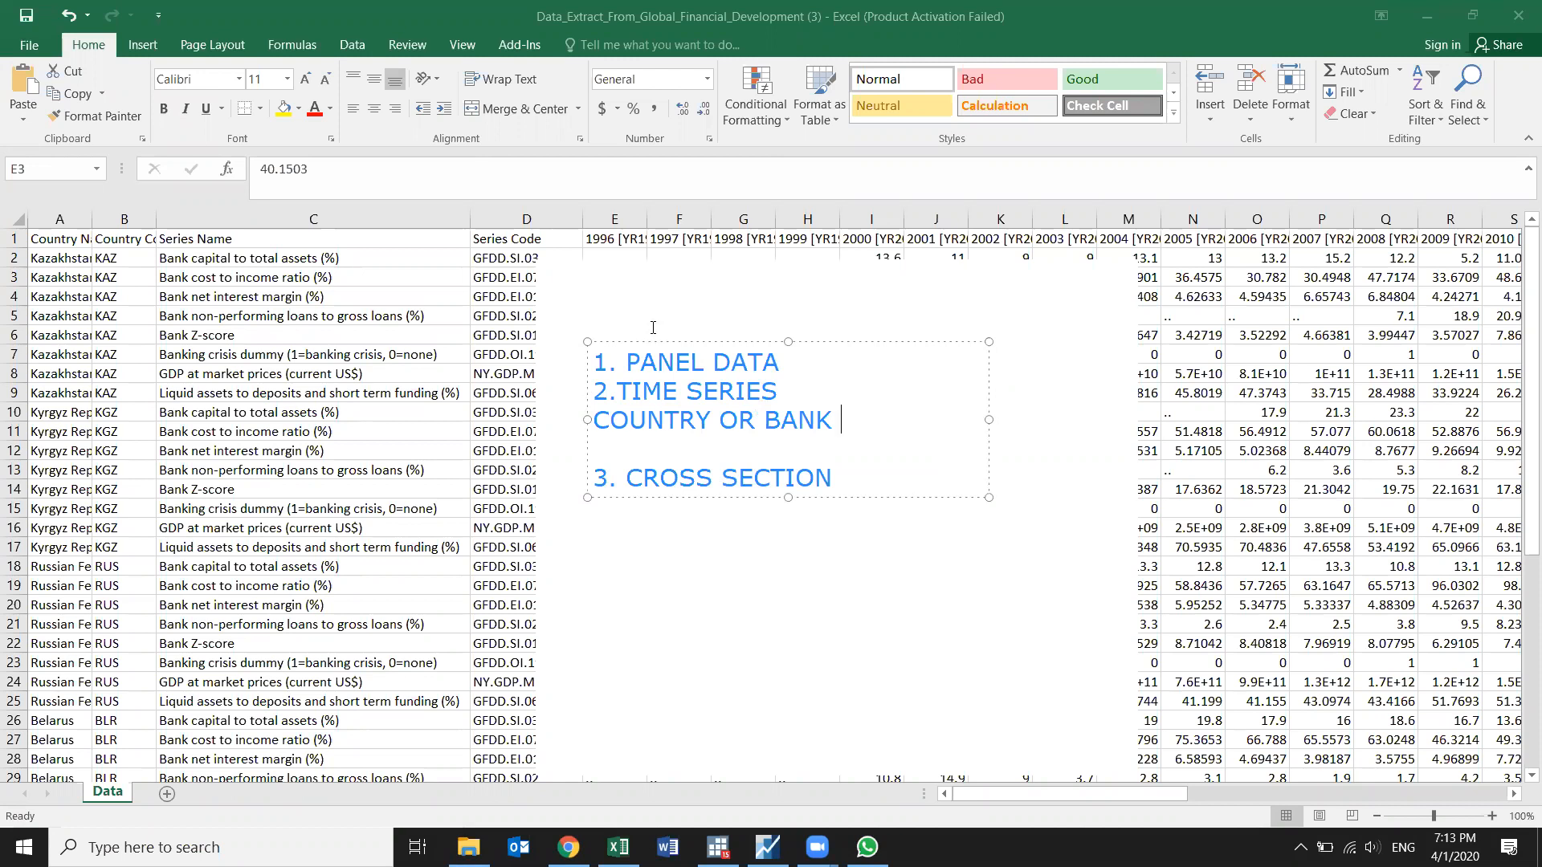
key(Return)
text(MA)
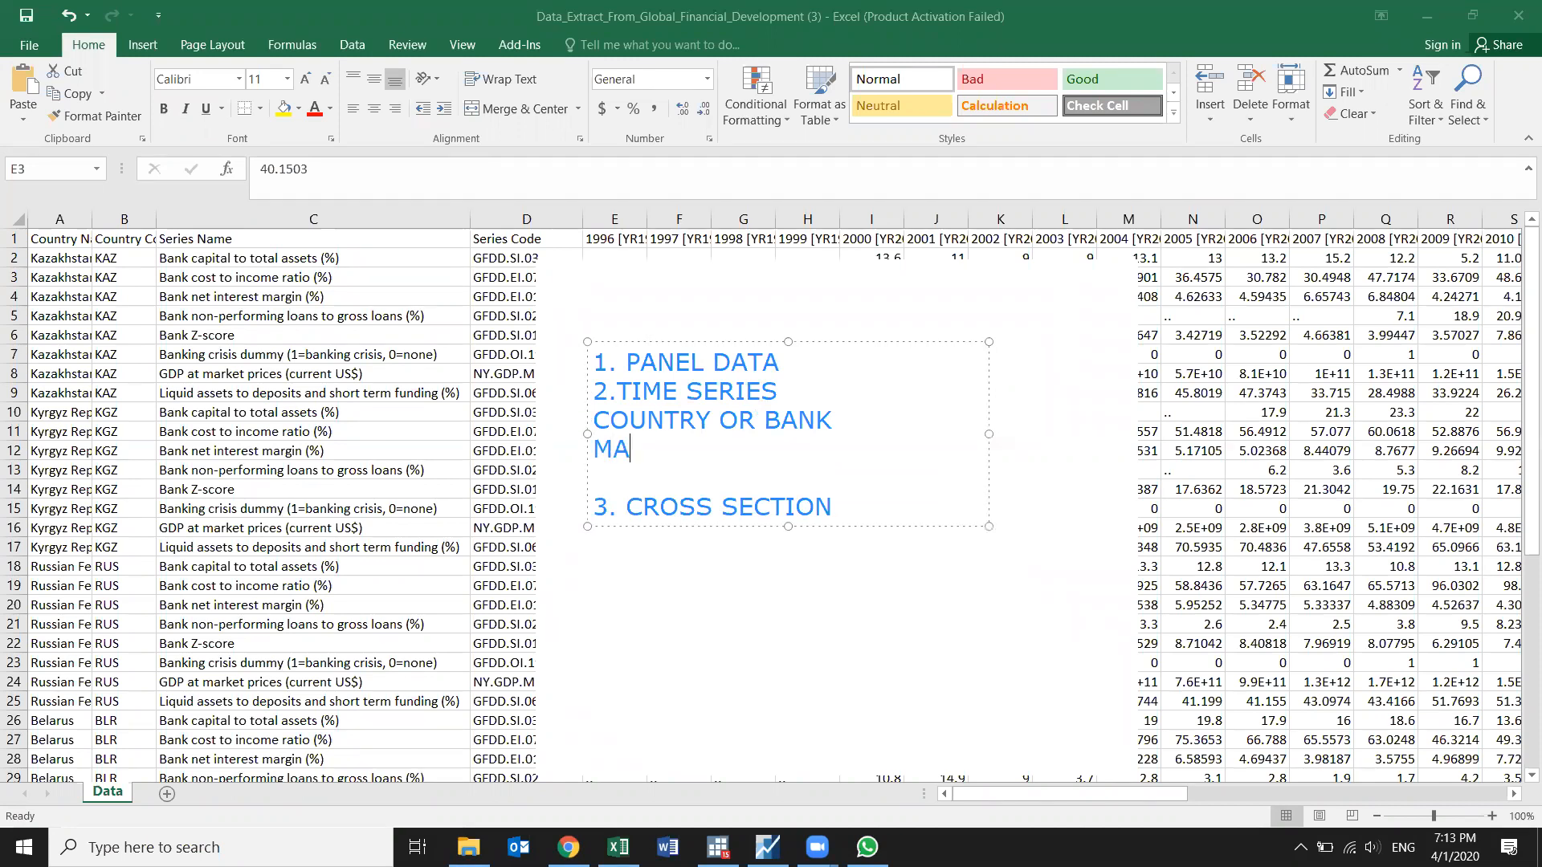
text(NY YEARS)
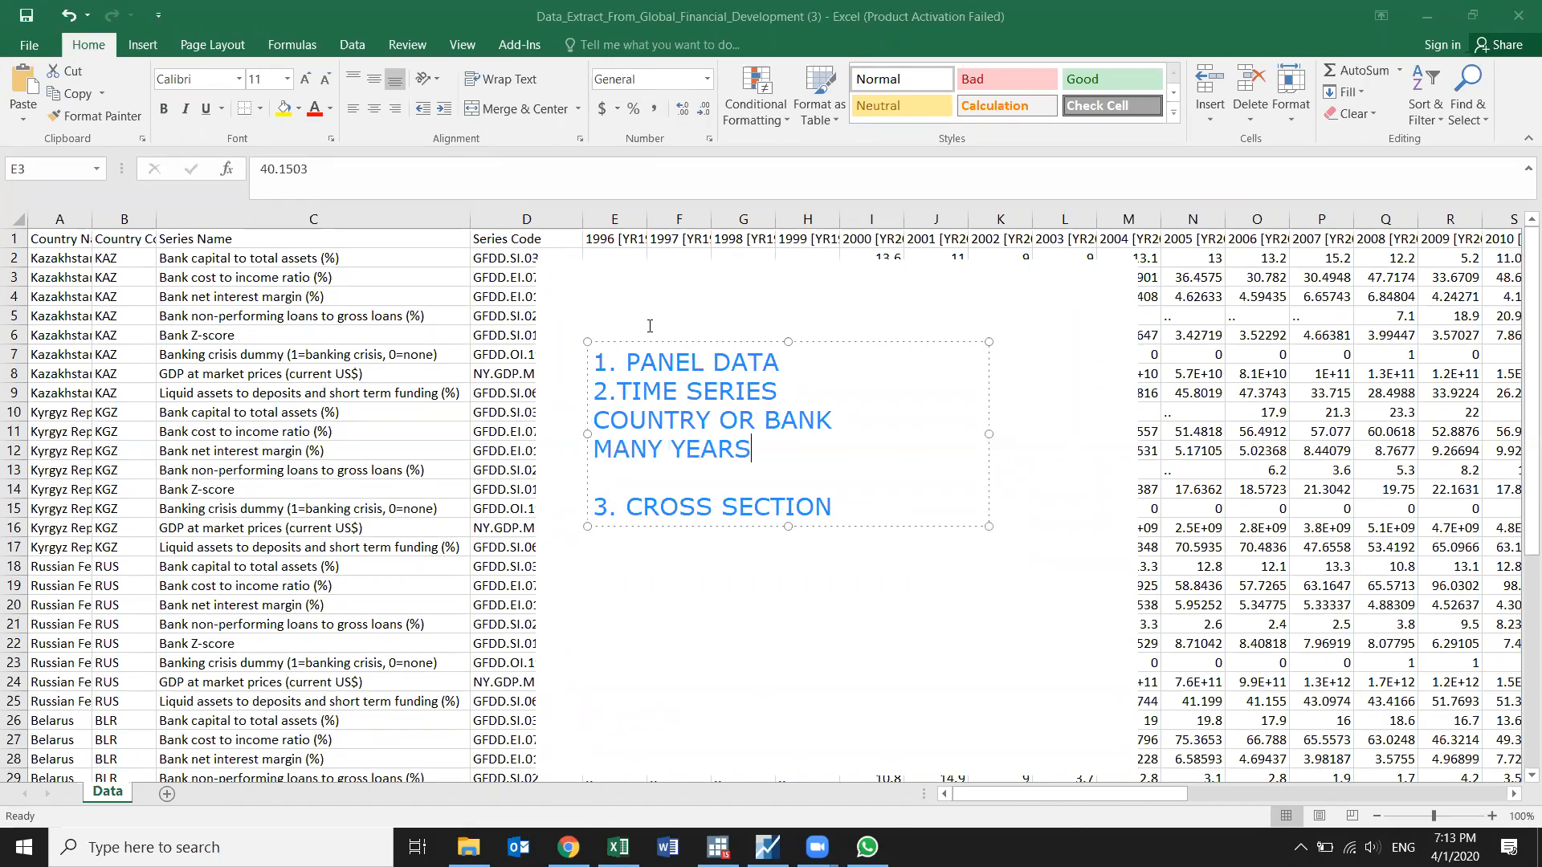
Step: Insert a blank line below TIME SERIES and reword its two lines as "-ONE COUNTRY OR BANK" and "-MANY YEARS"
click(596, 418)
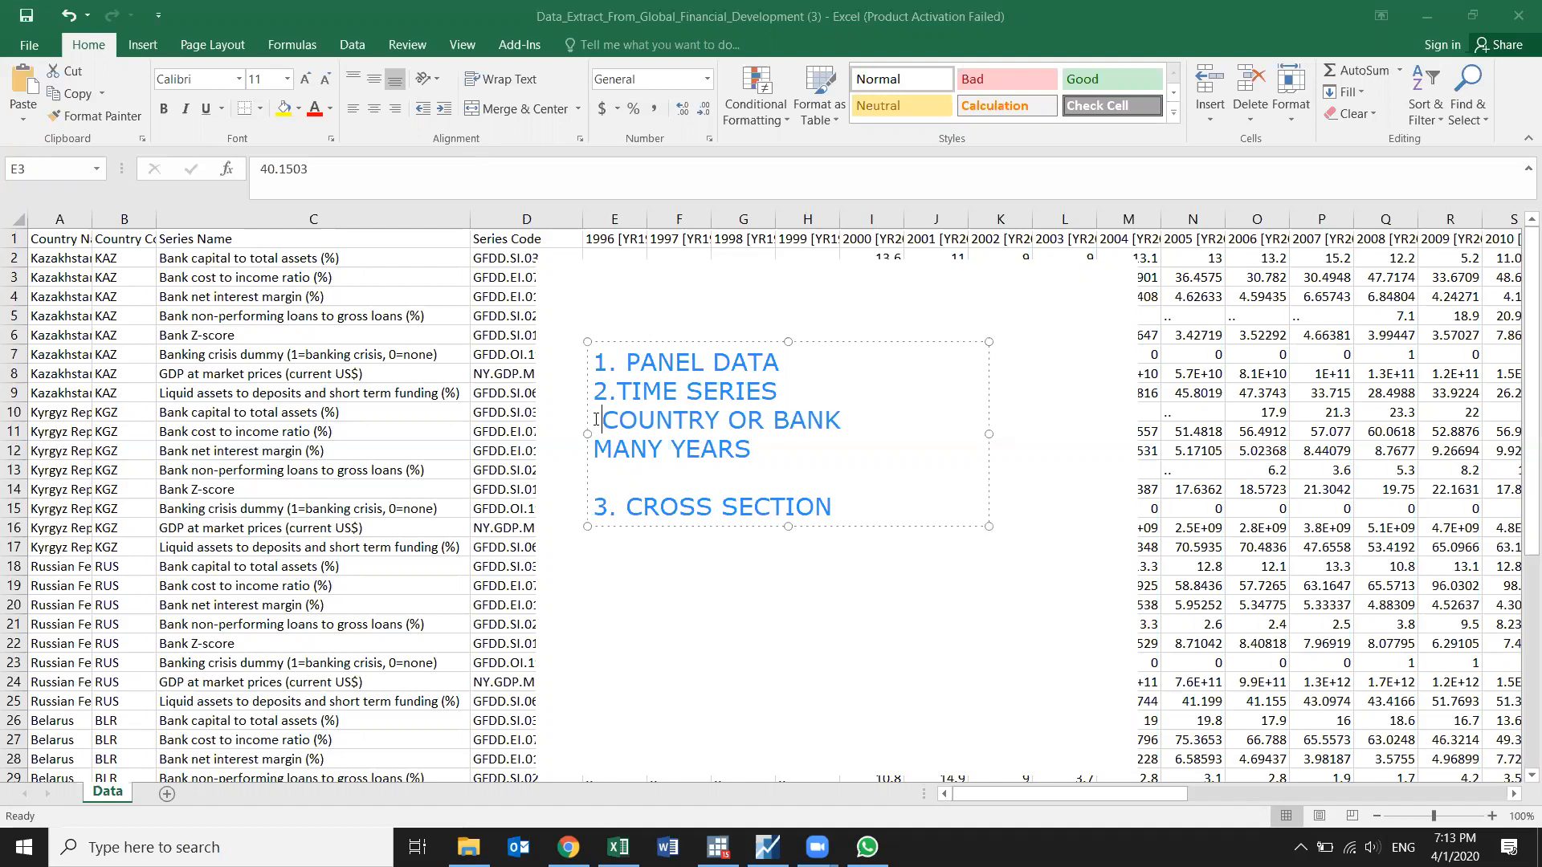
key(BackSpace)
key(Return)
text(ONE)
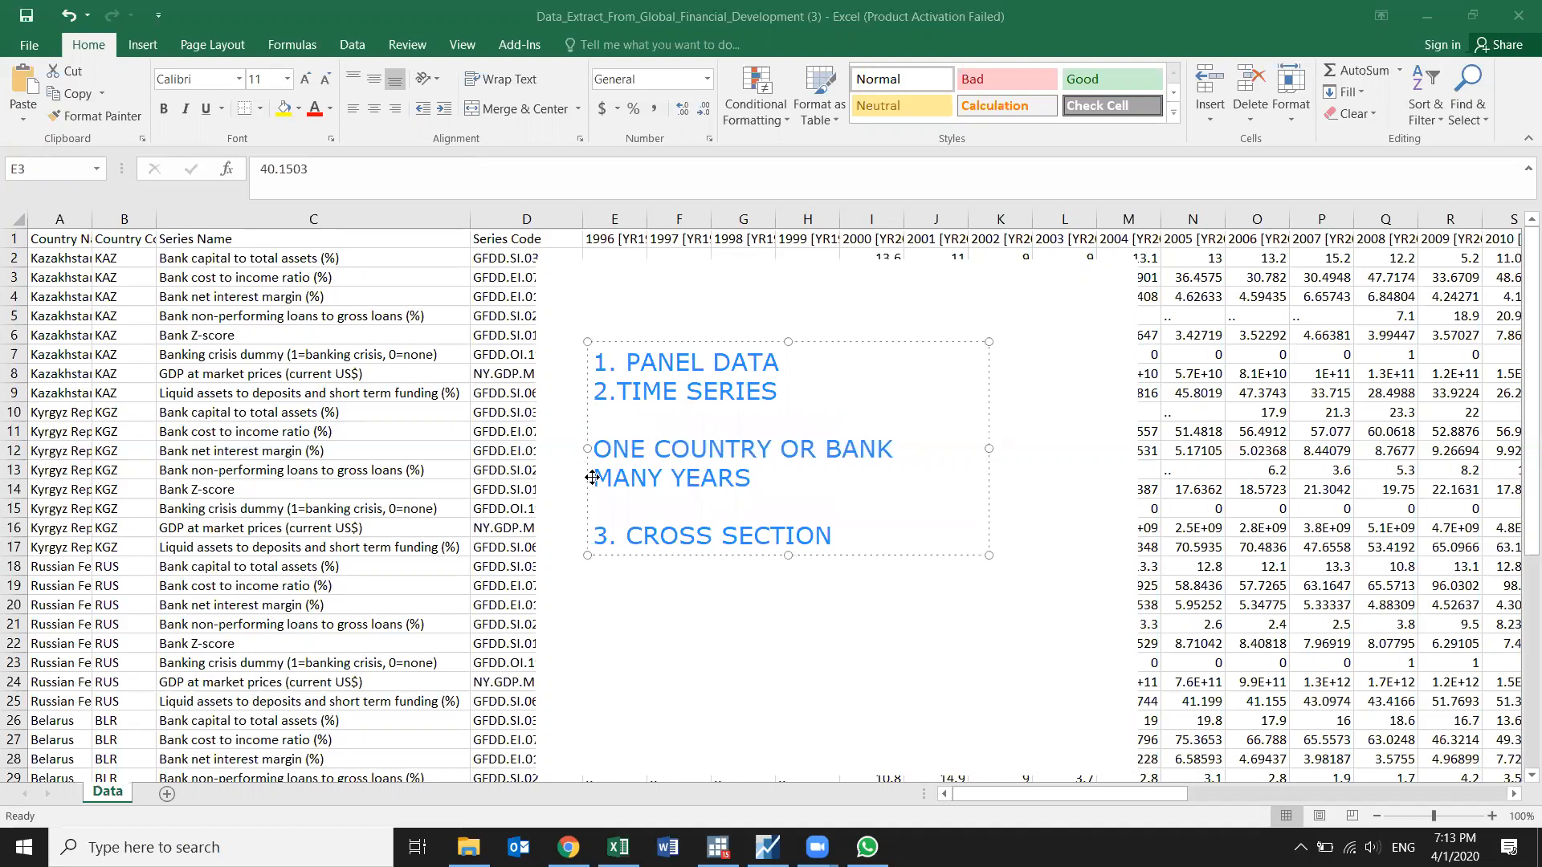
click(598, 448)
text(-)
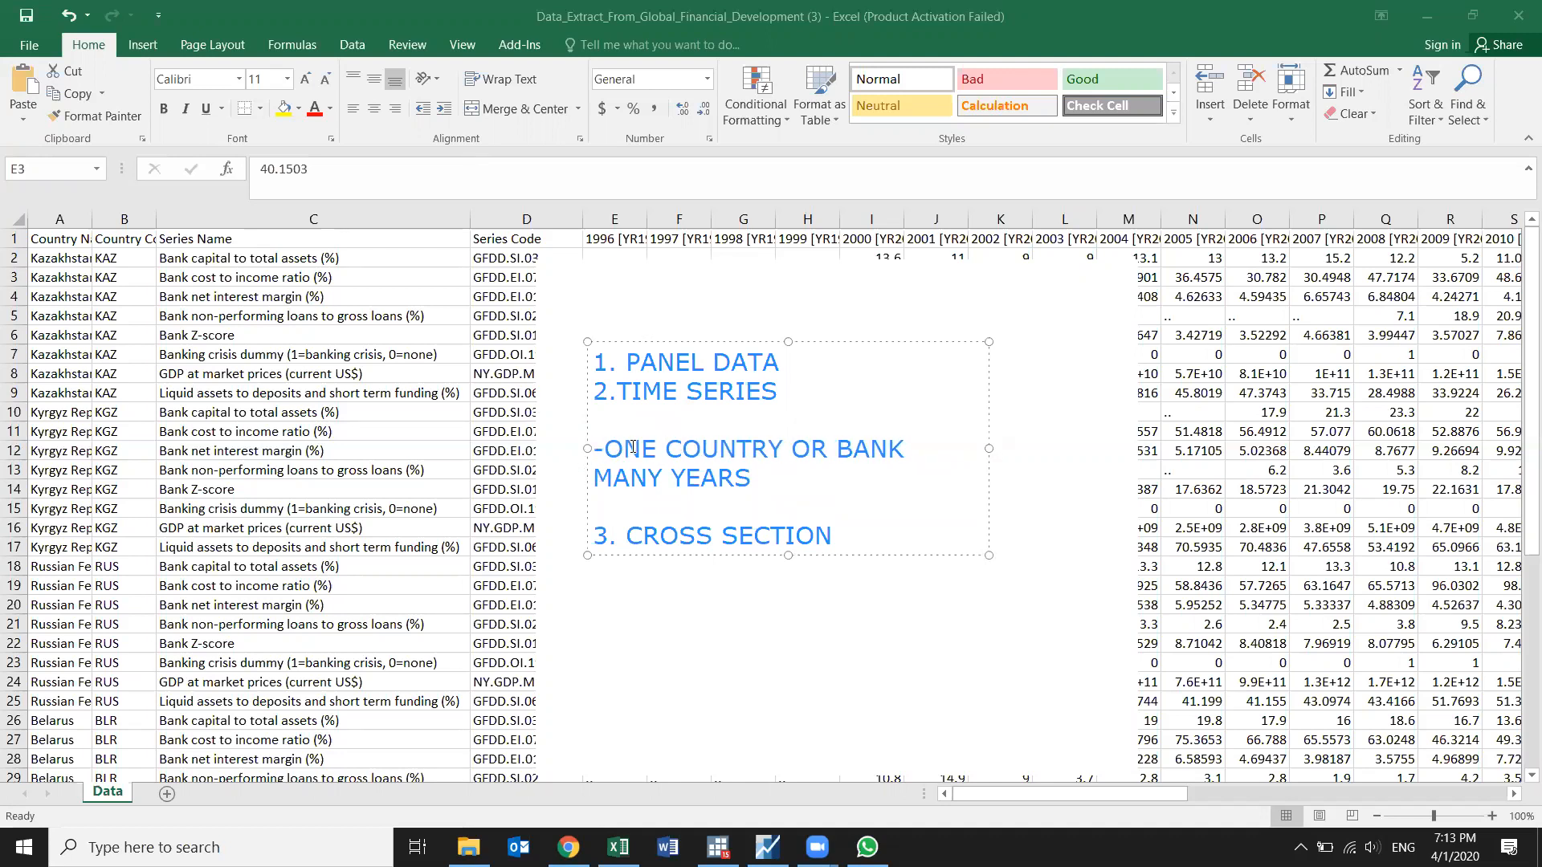
text(-)
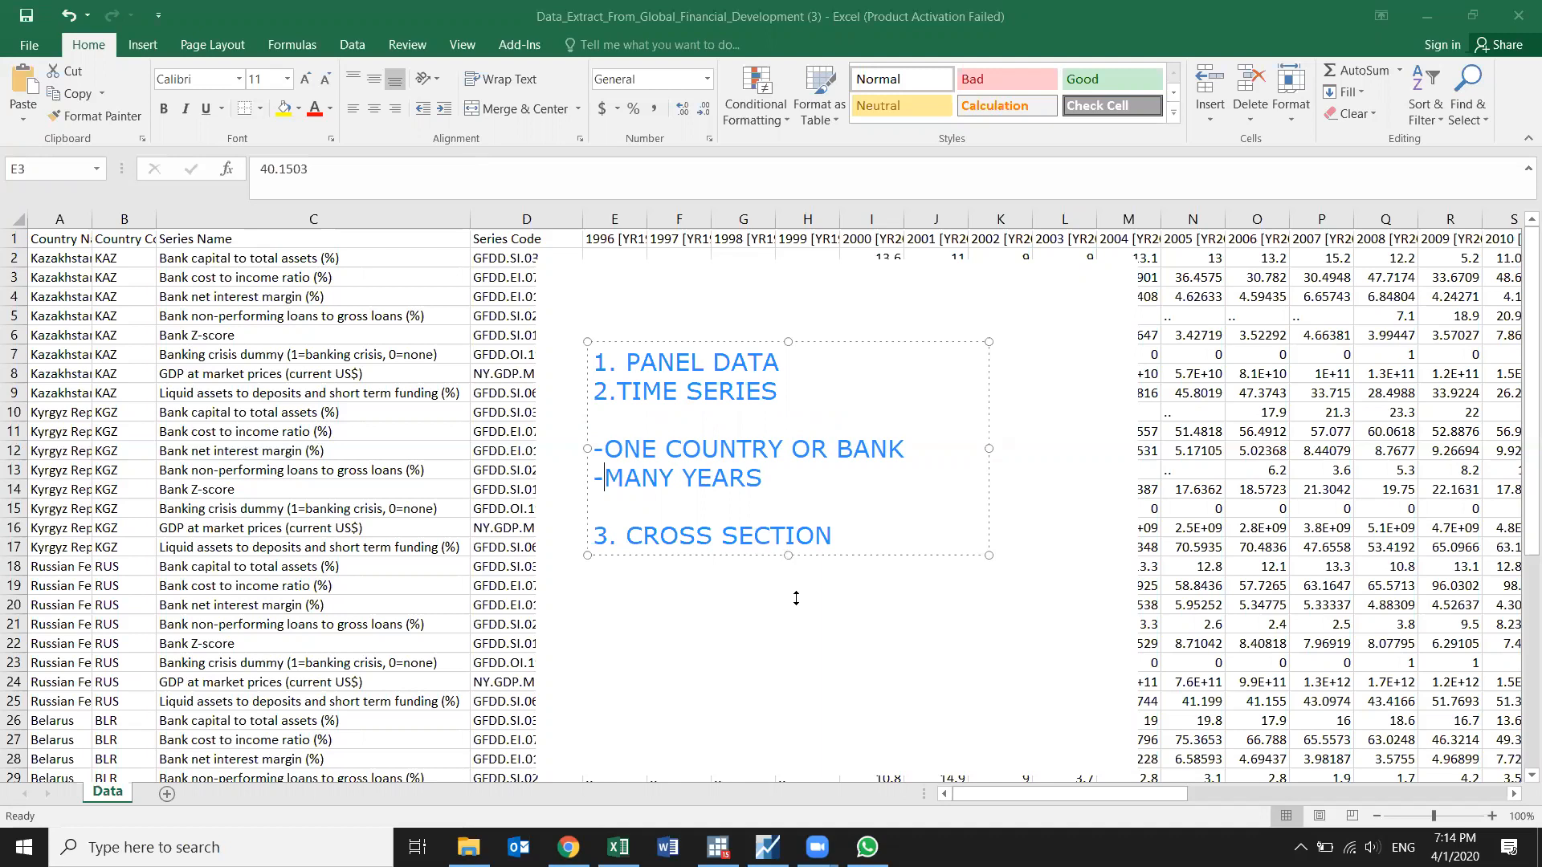
Step: Add the lines "-MANY COUNTRIES OR BANKS" and "-ONE YEAR" under CROSS SECTION after a blank line
key(Return)
key(Return)
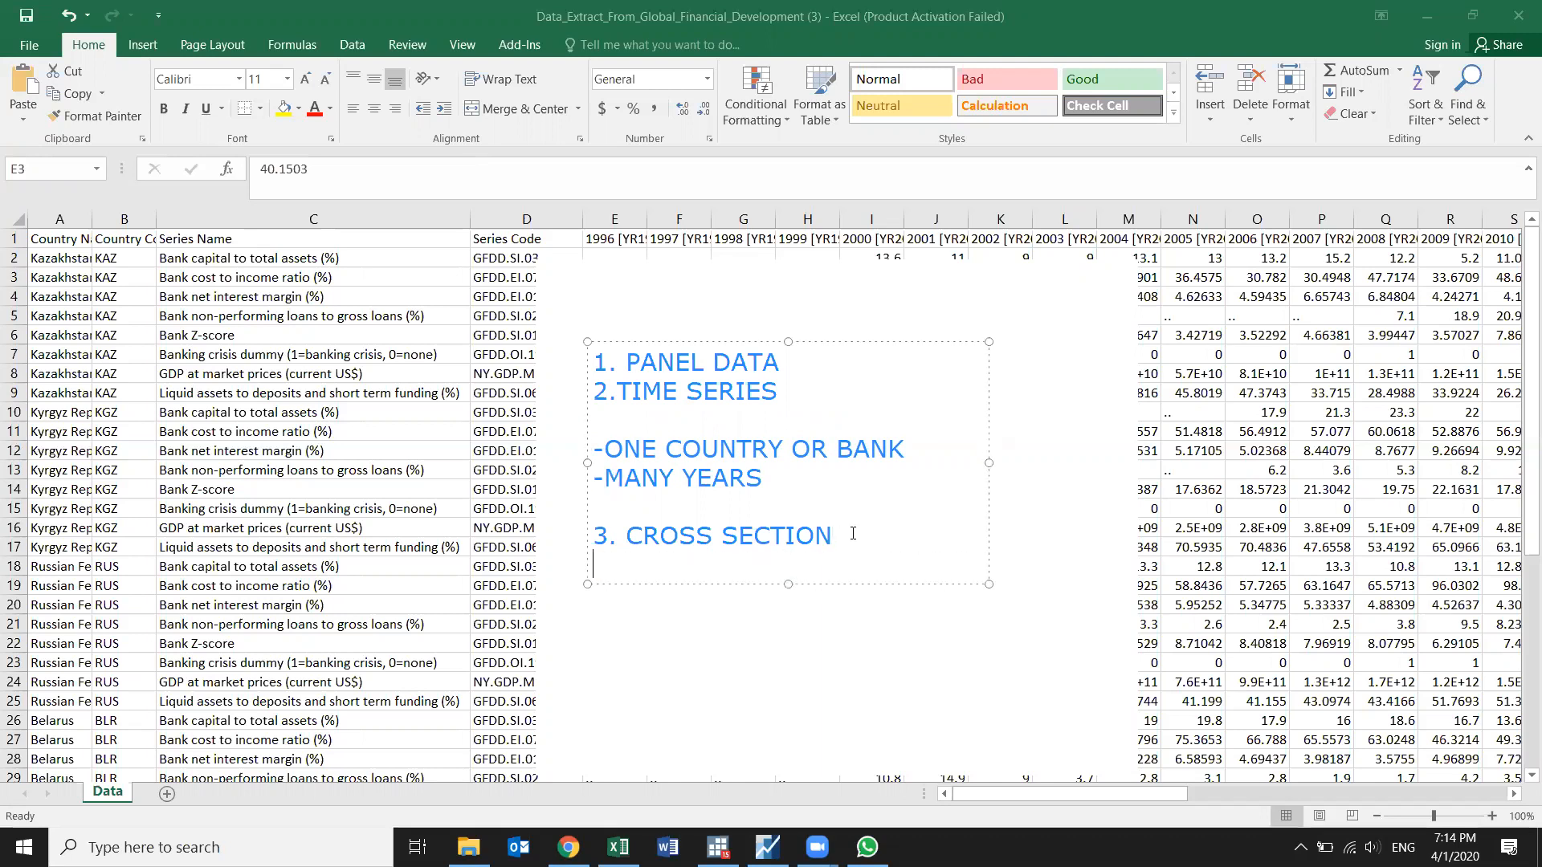
text(-MANY COUNTRIES OR BANKS)
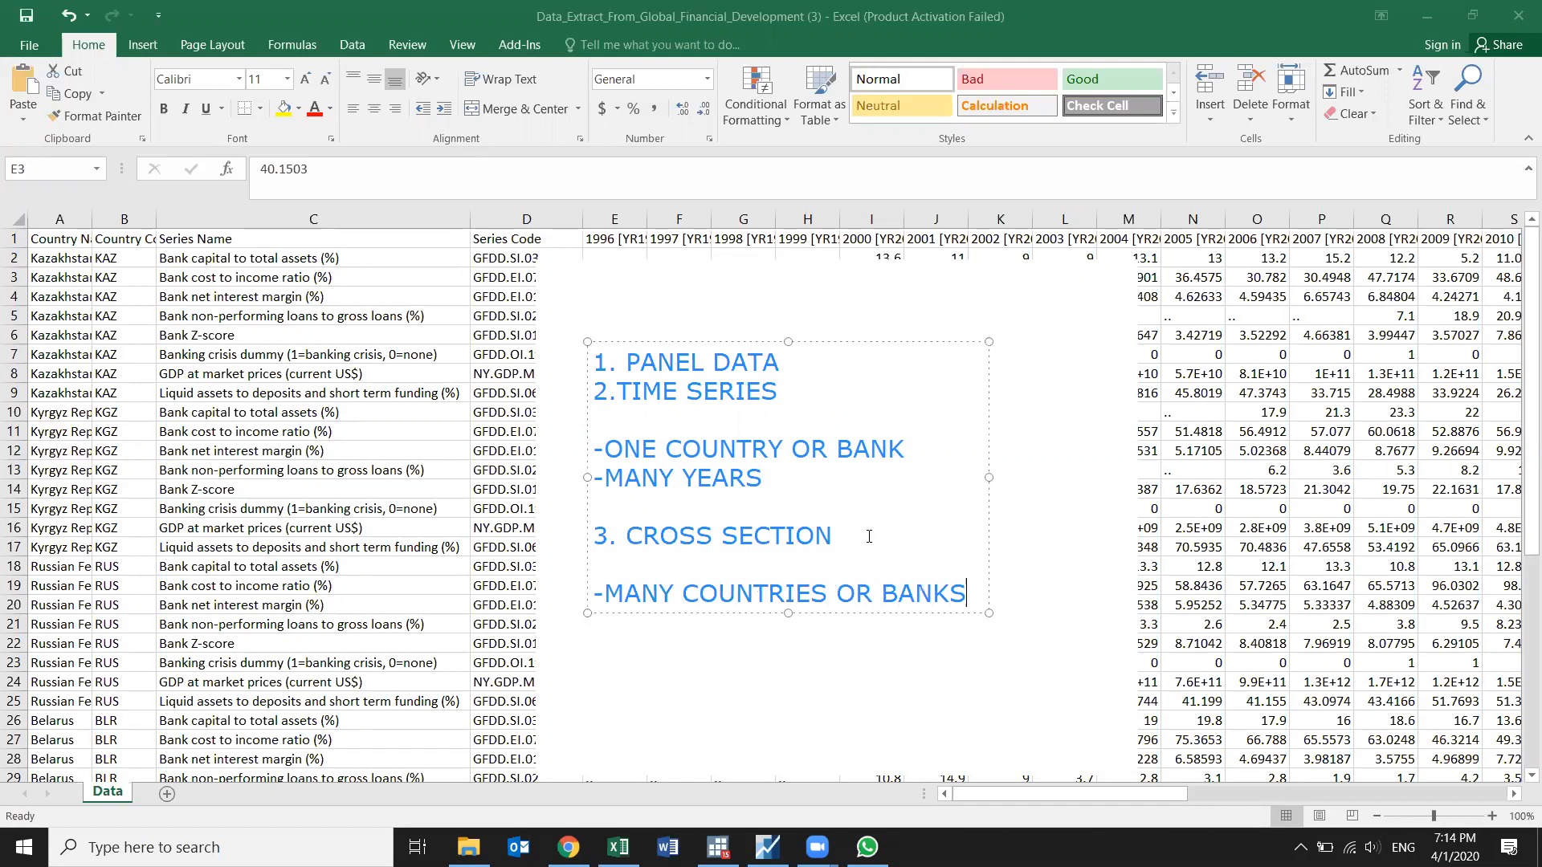
key(Return)
text(-ONE YEAR)
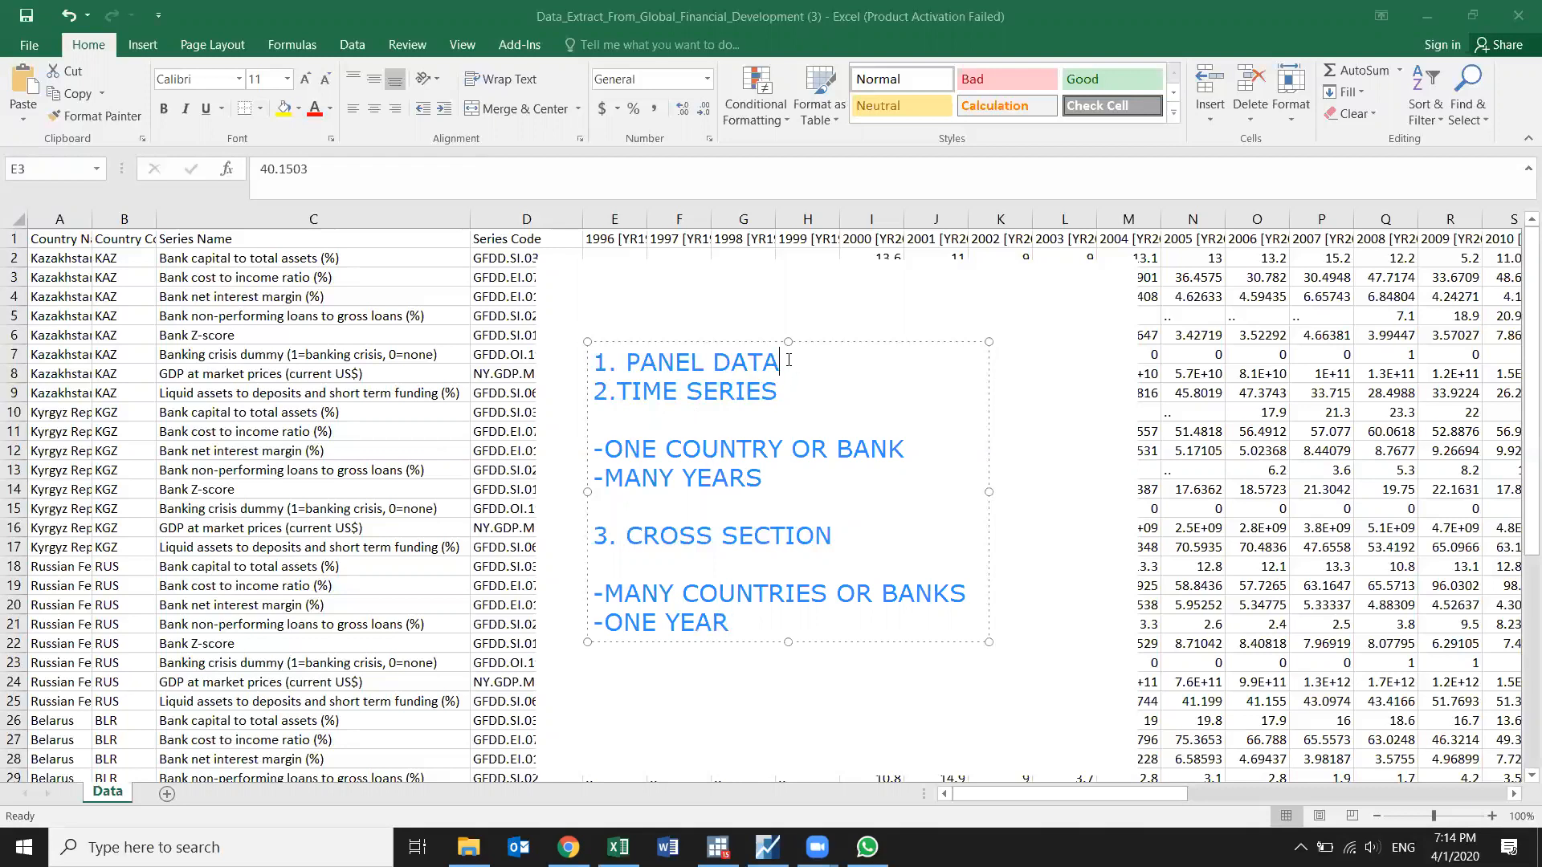
Step: Add the line "-MIXTURE" under PANEL DATA, with blank lines around it
key(Return)
key(Return)
text(-MIXTURE OF)
key(BackSpace)
key(BackSpace)
key(BackSpace)
key(Return)
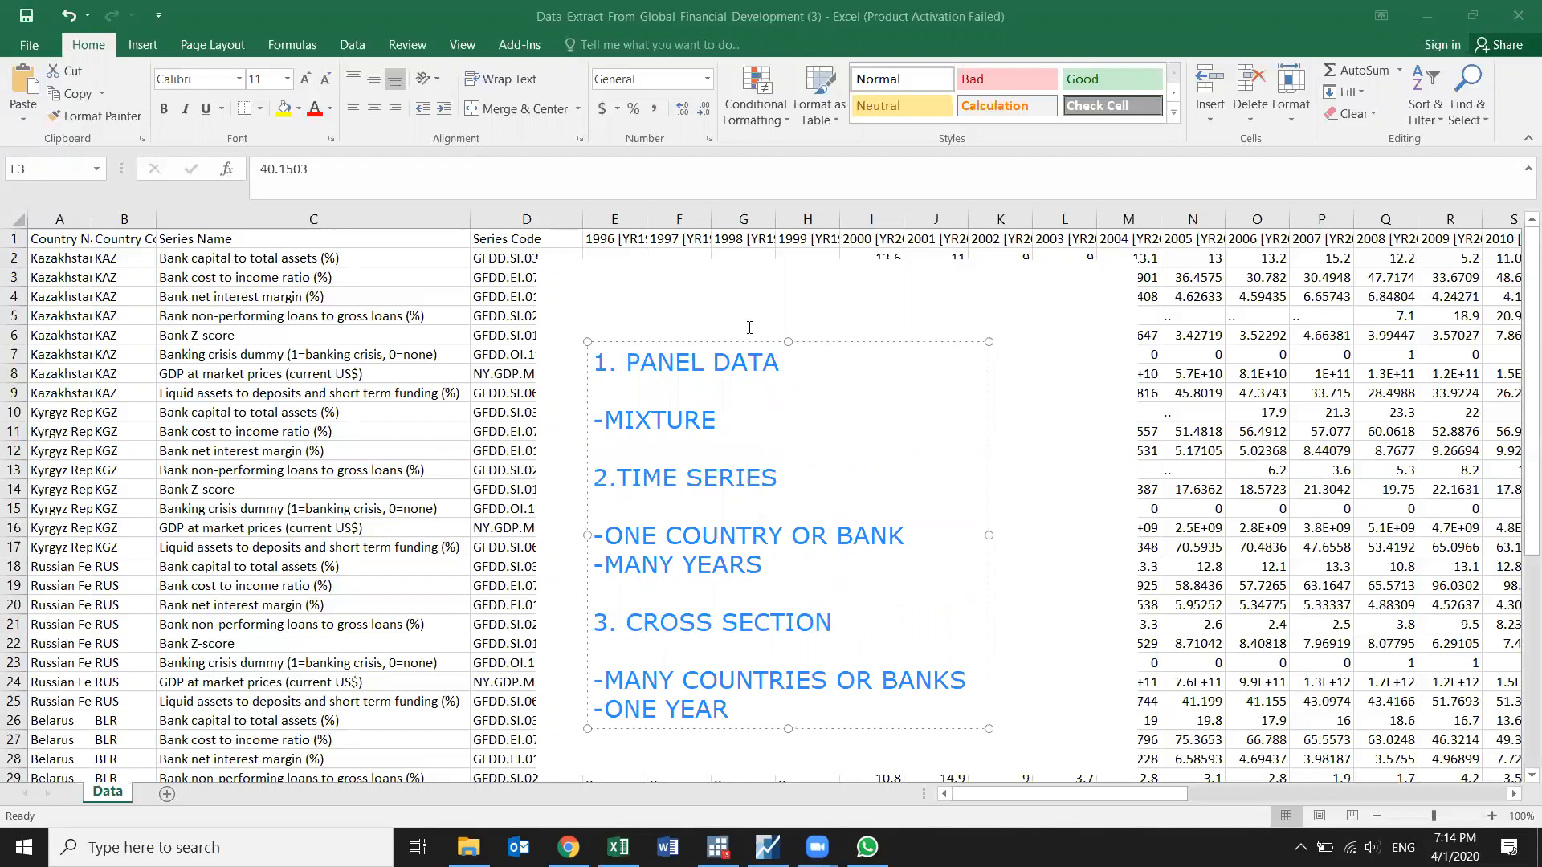
Step: Shift the notes text box slightly upward, clear the notes from the screen and return to the worksheet
drag(873, 342, 867, 311)
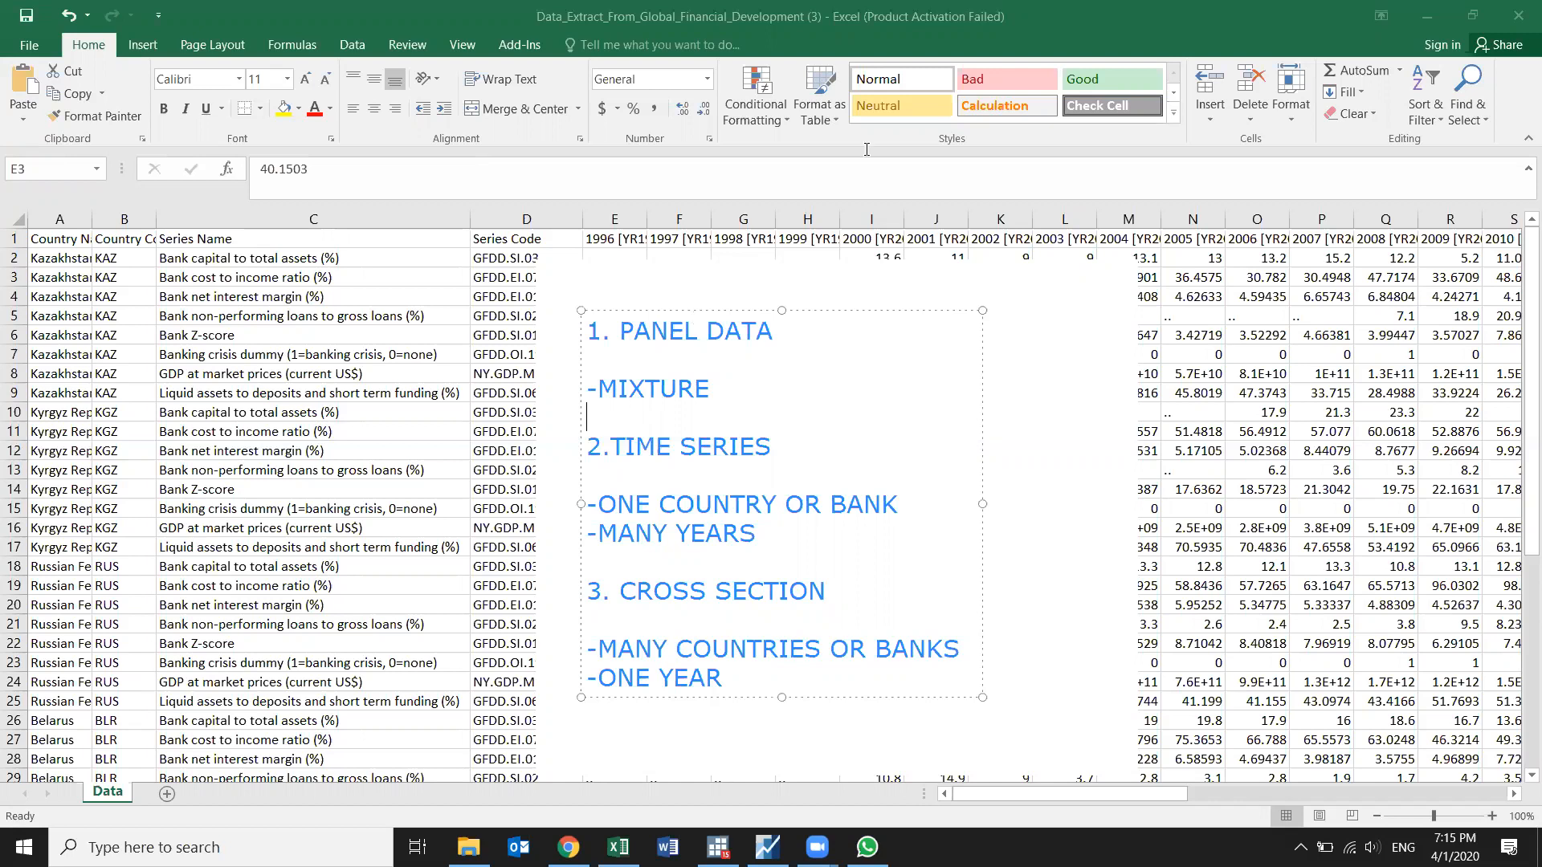
click(1175, 100)
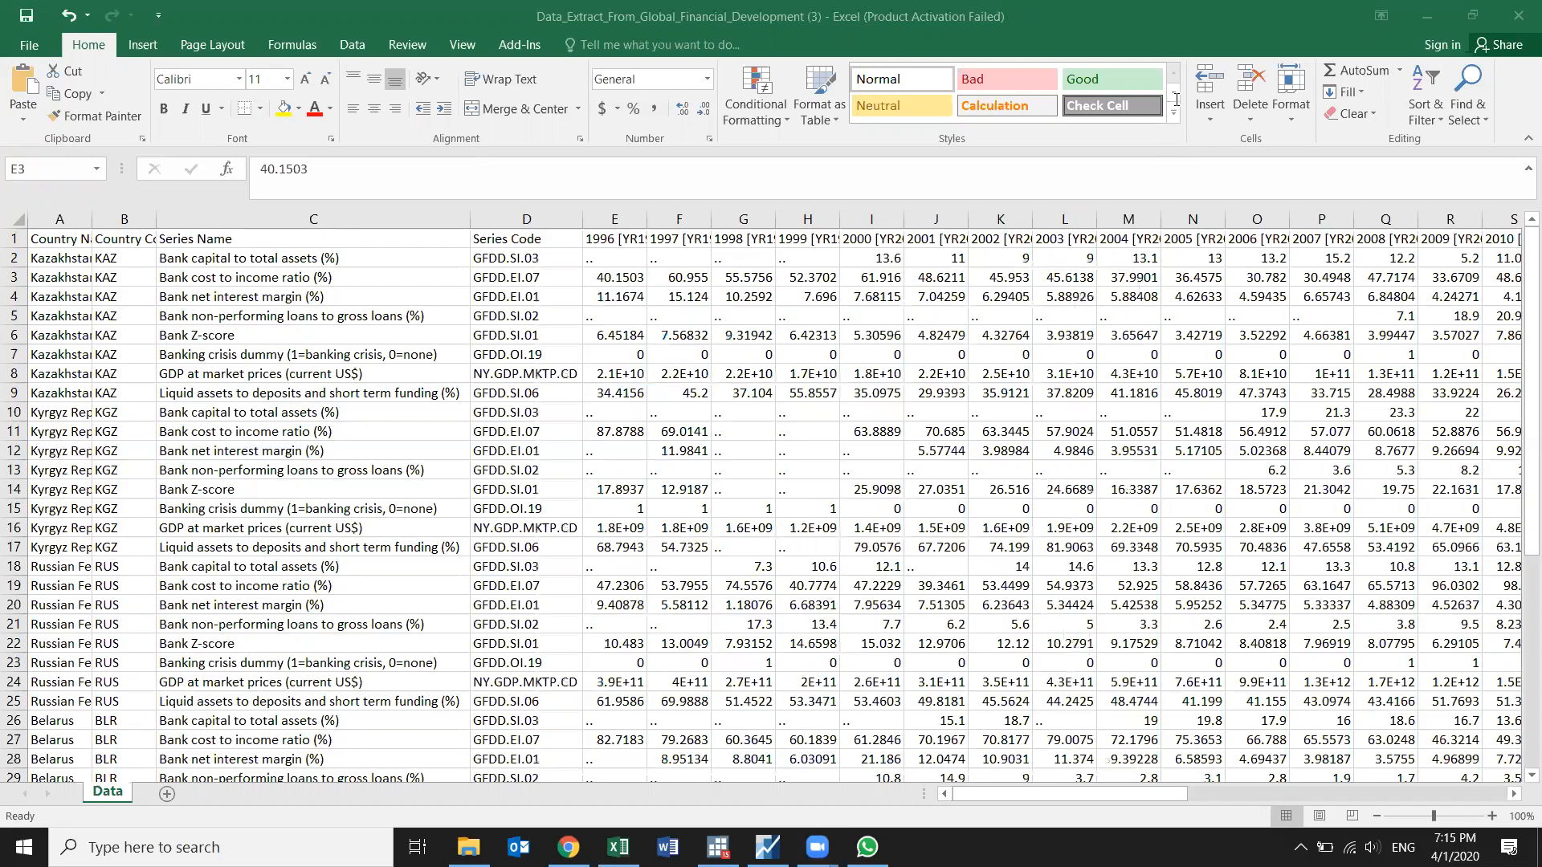
click(433, 318)
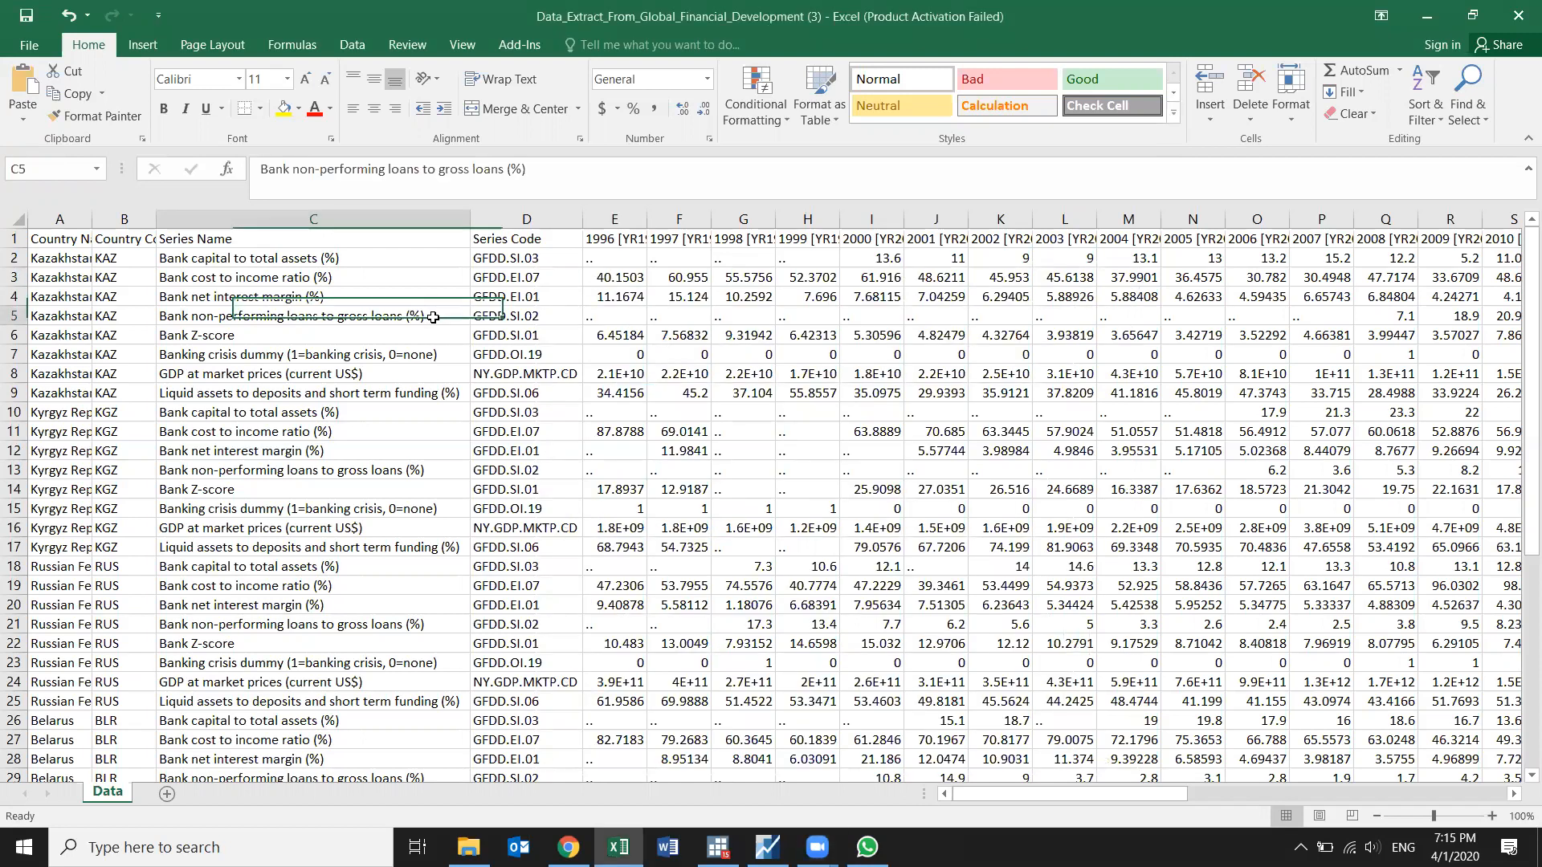
Step: Delete the Country Name and Series Code columns from the Data sheet and clear the column selection
click(76, 257)
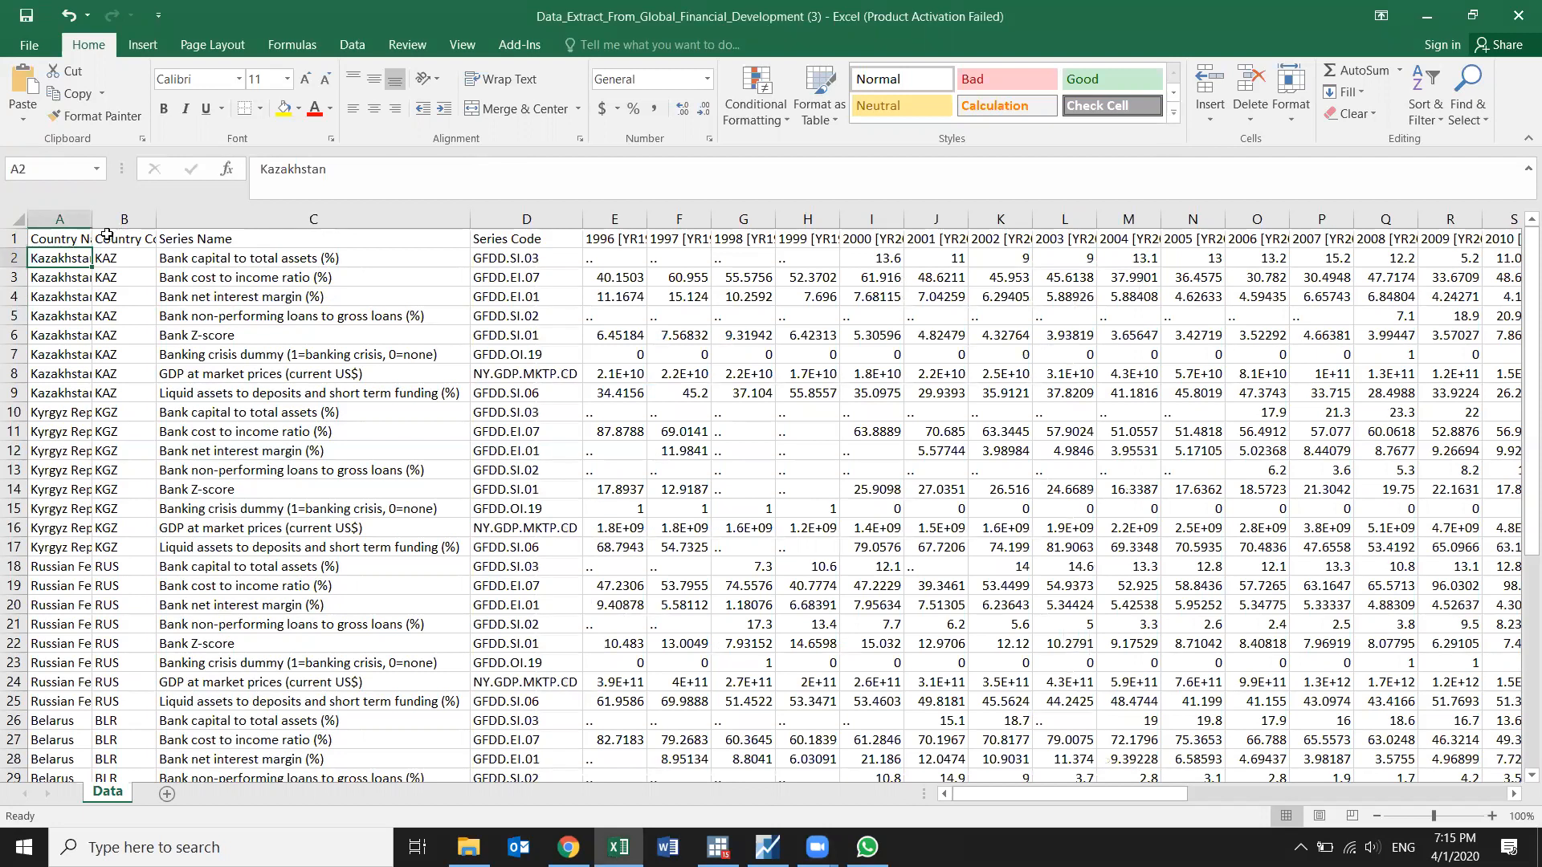
right_click(62, 221)
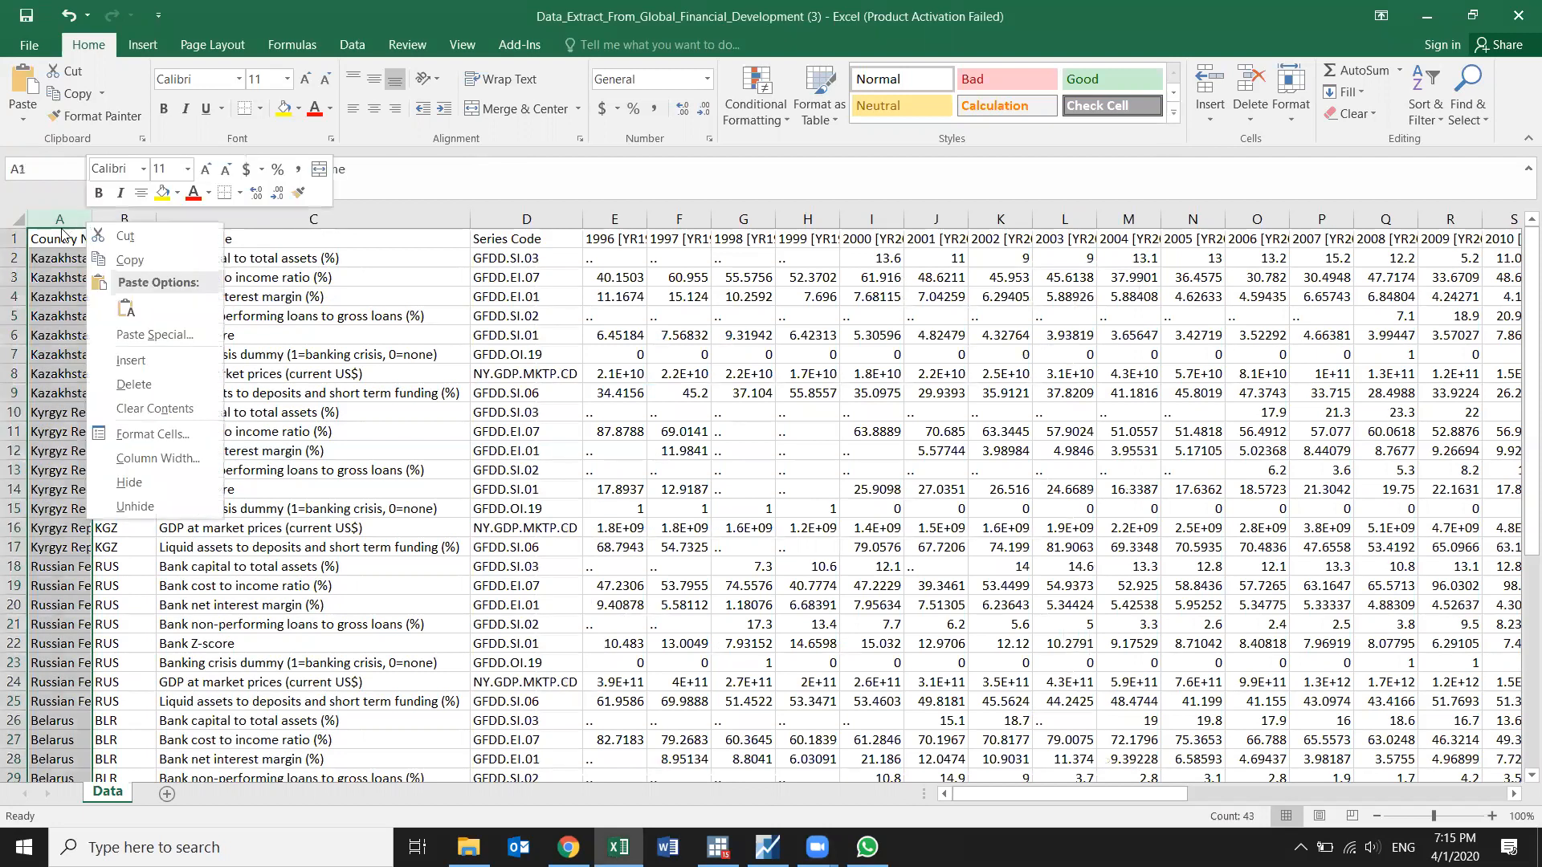
click(138, 387)
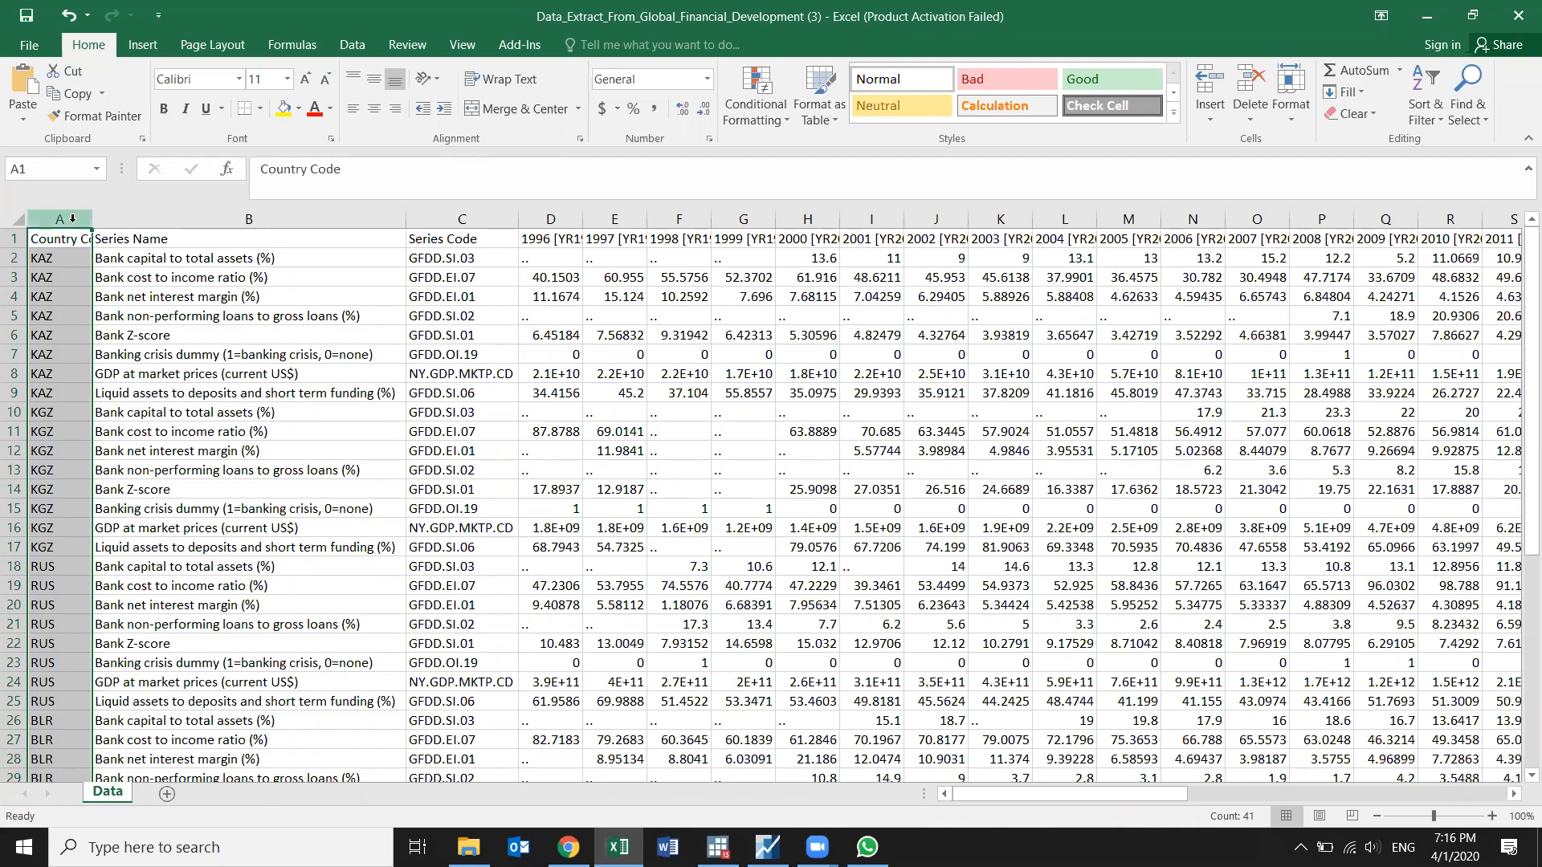
right_click(461, 221)
click(498, 379)
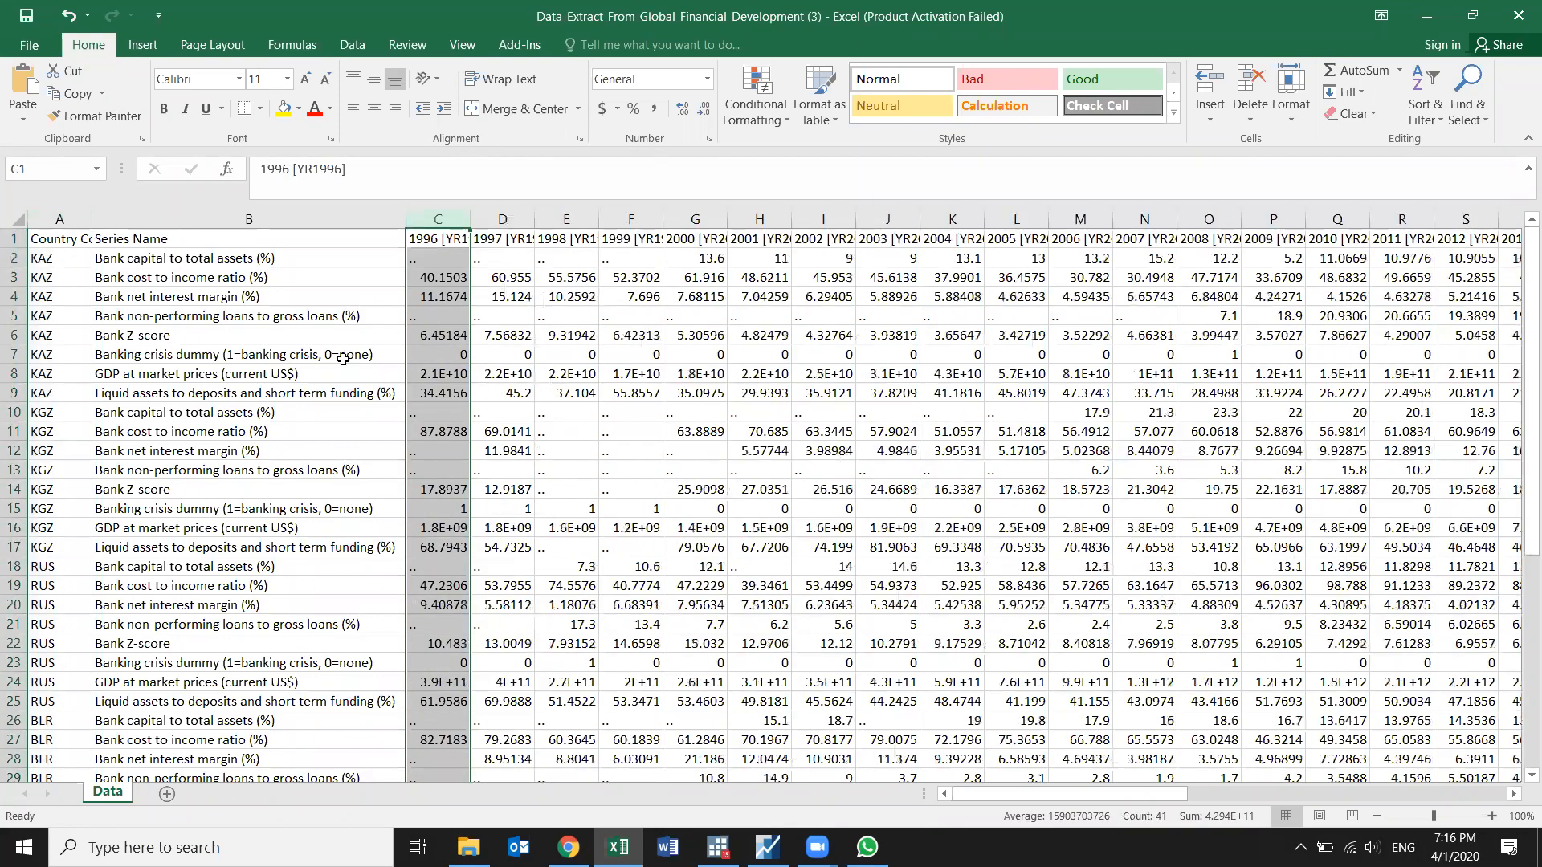
click(343, 358)
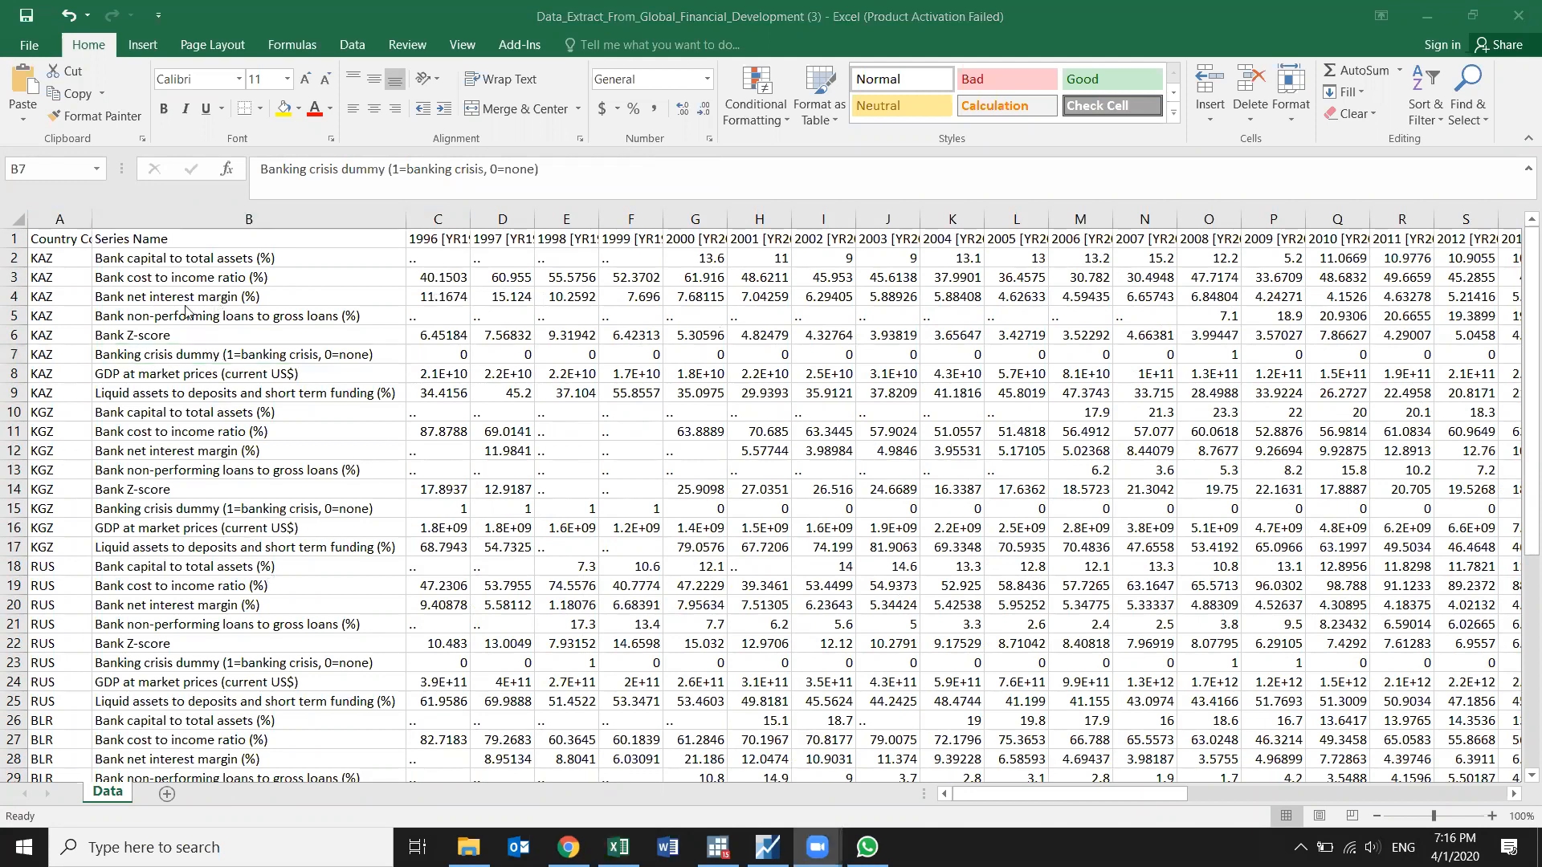
Step: Copy the whole table from the Data sheet and paste it transposed at A1 of a new sheet
click(57, 240)
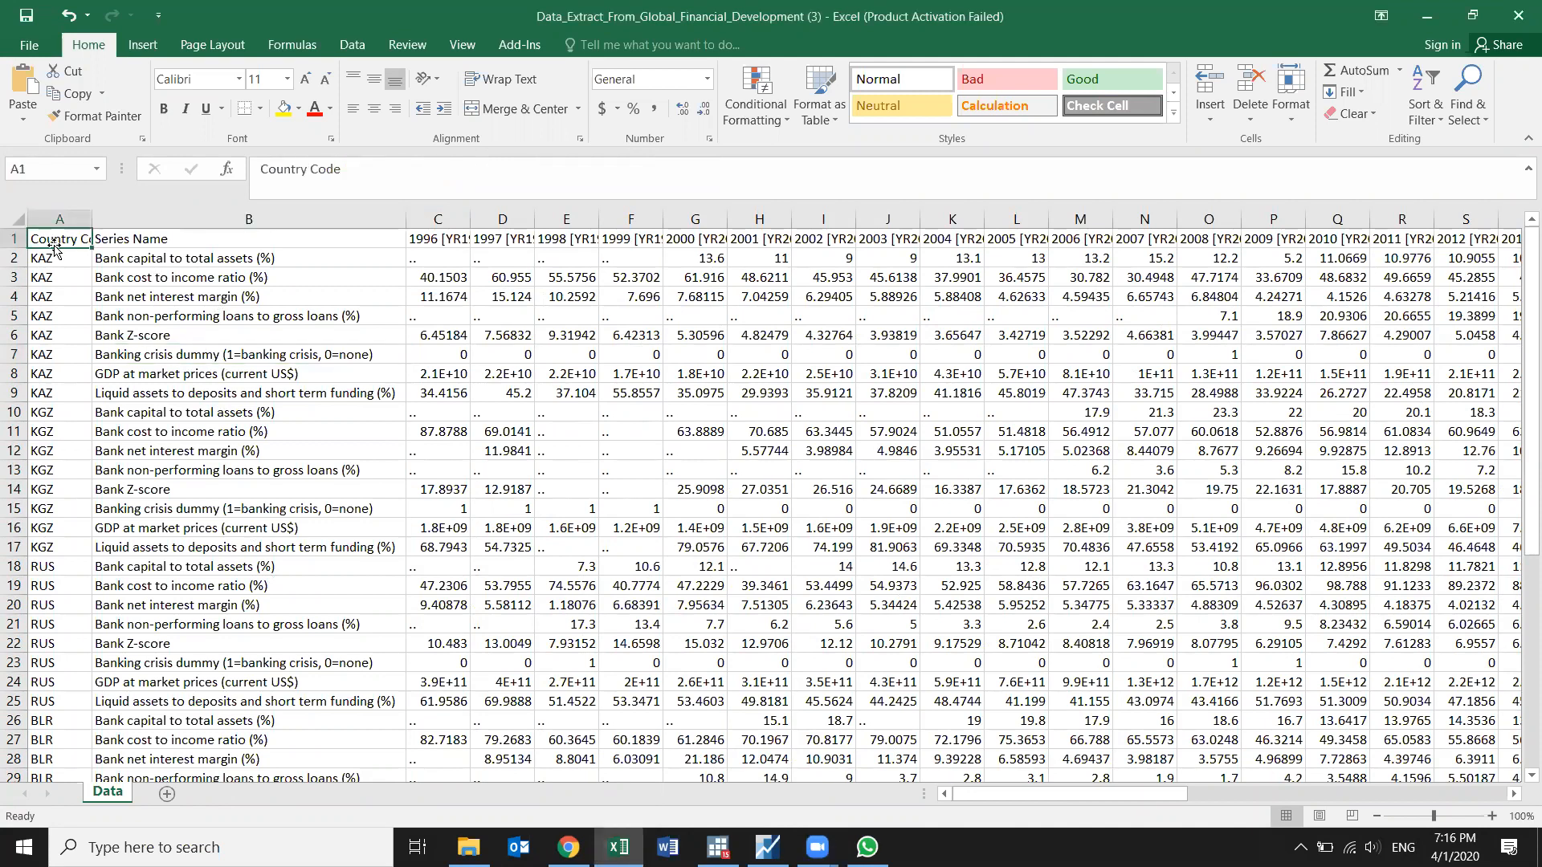
key(ctrl+shift+Right)
key(ctrl+shift+Down)
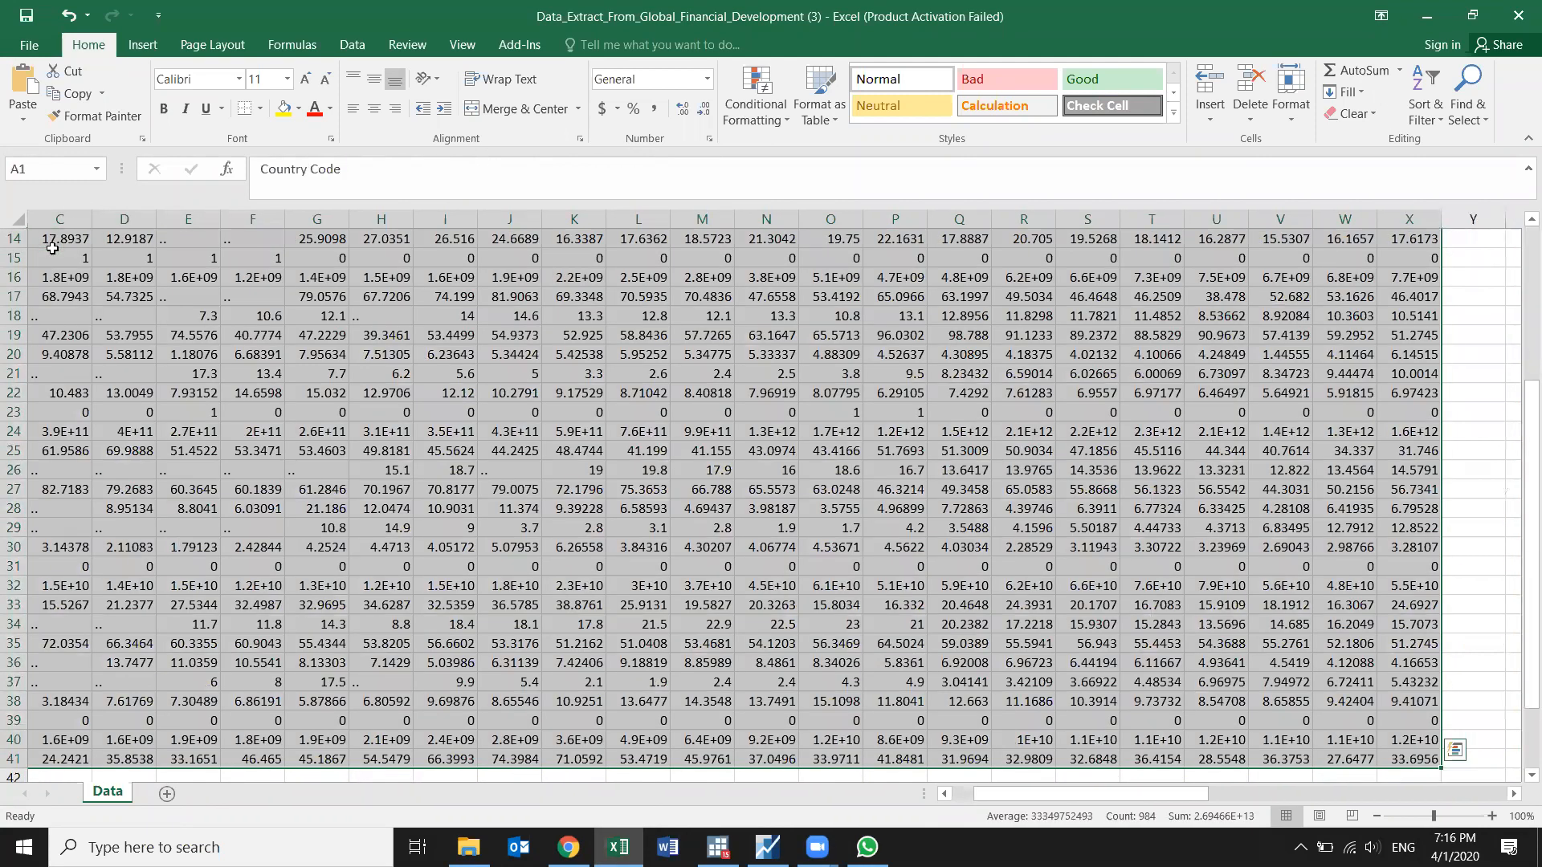
key(ctrl+c)
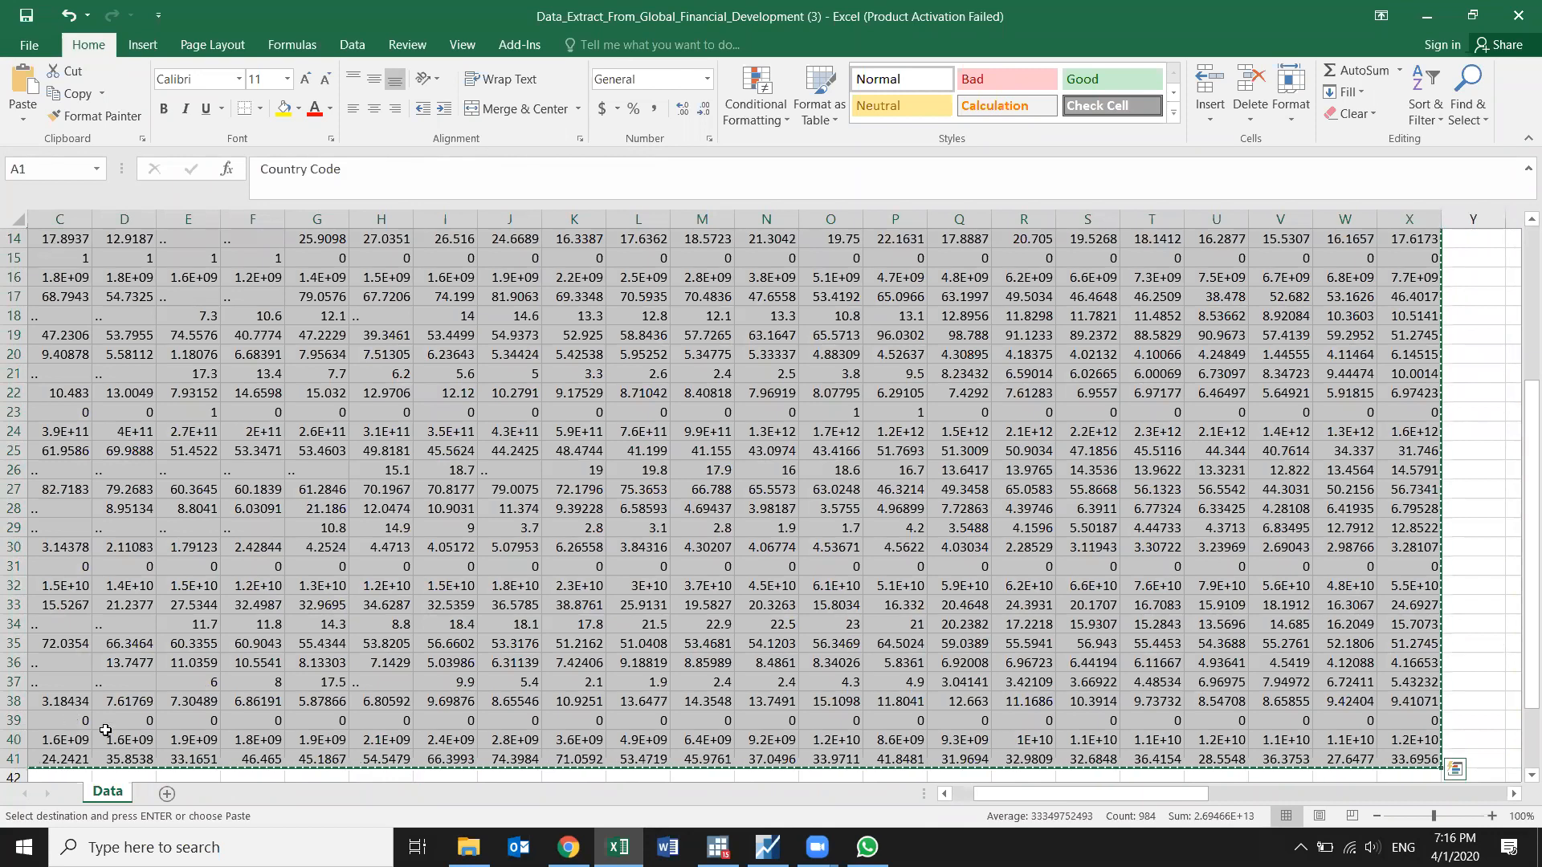
click(166, 794)
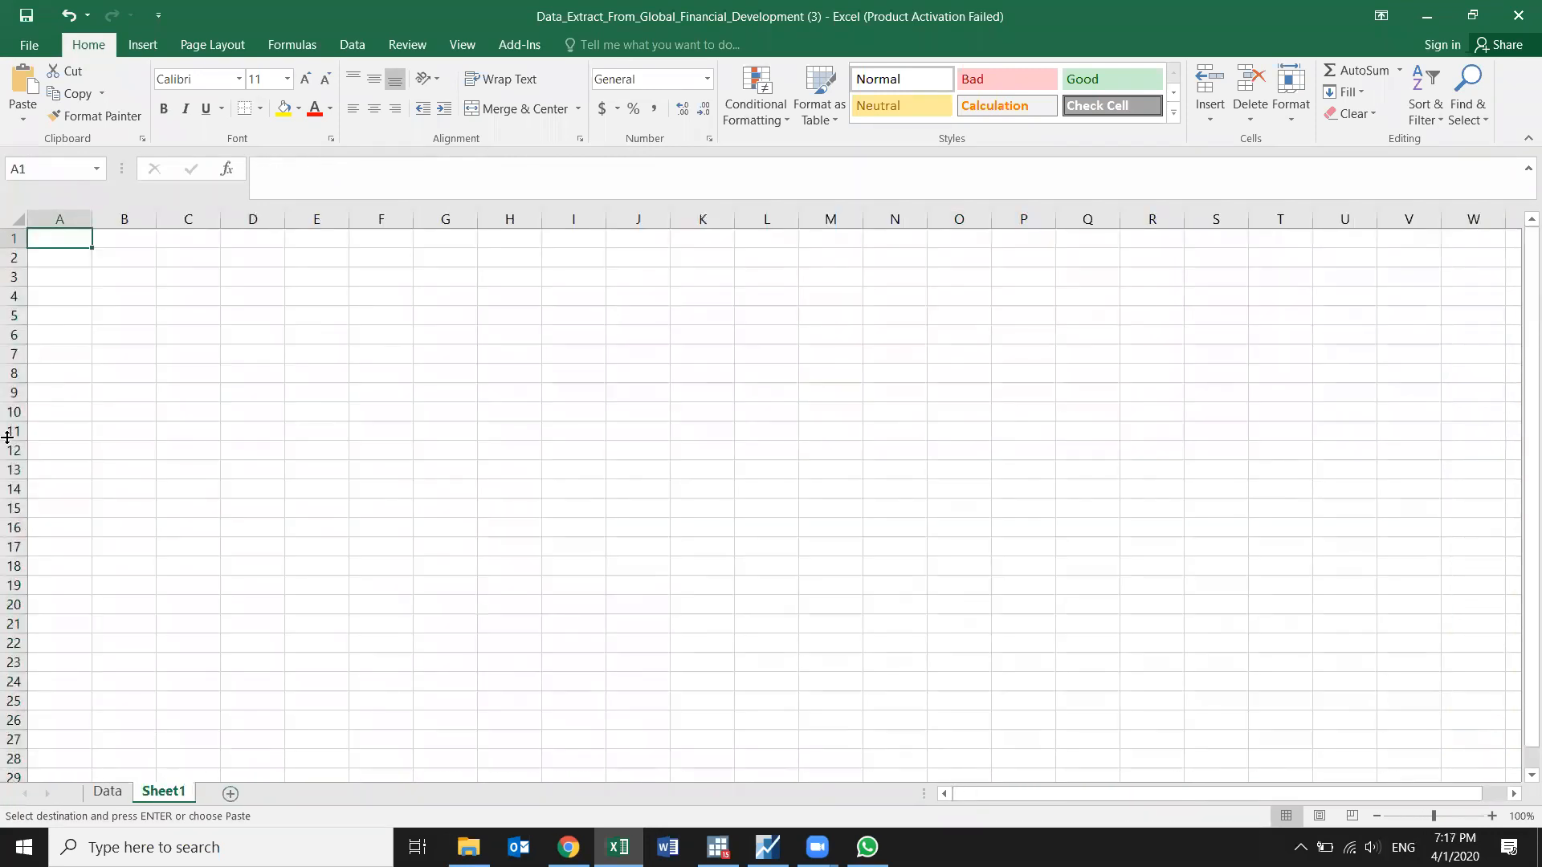
right_click(60, 244)
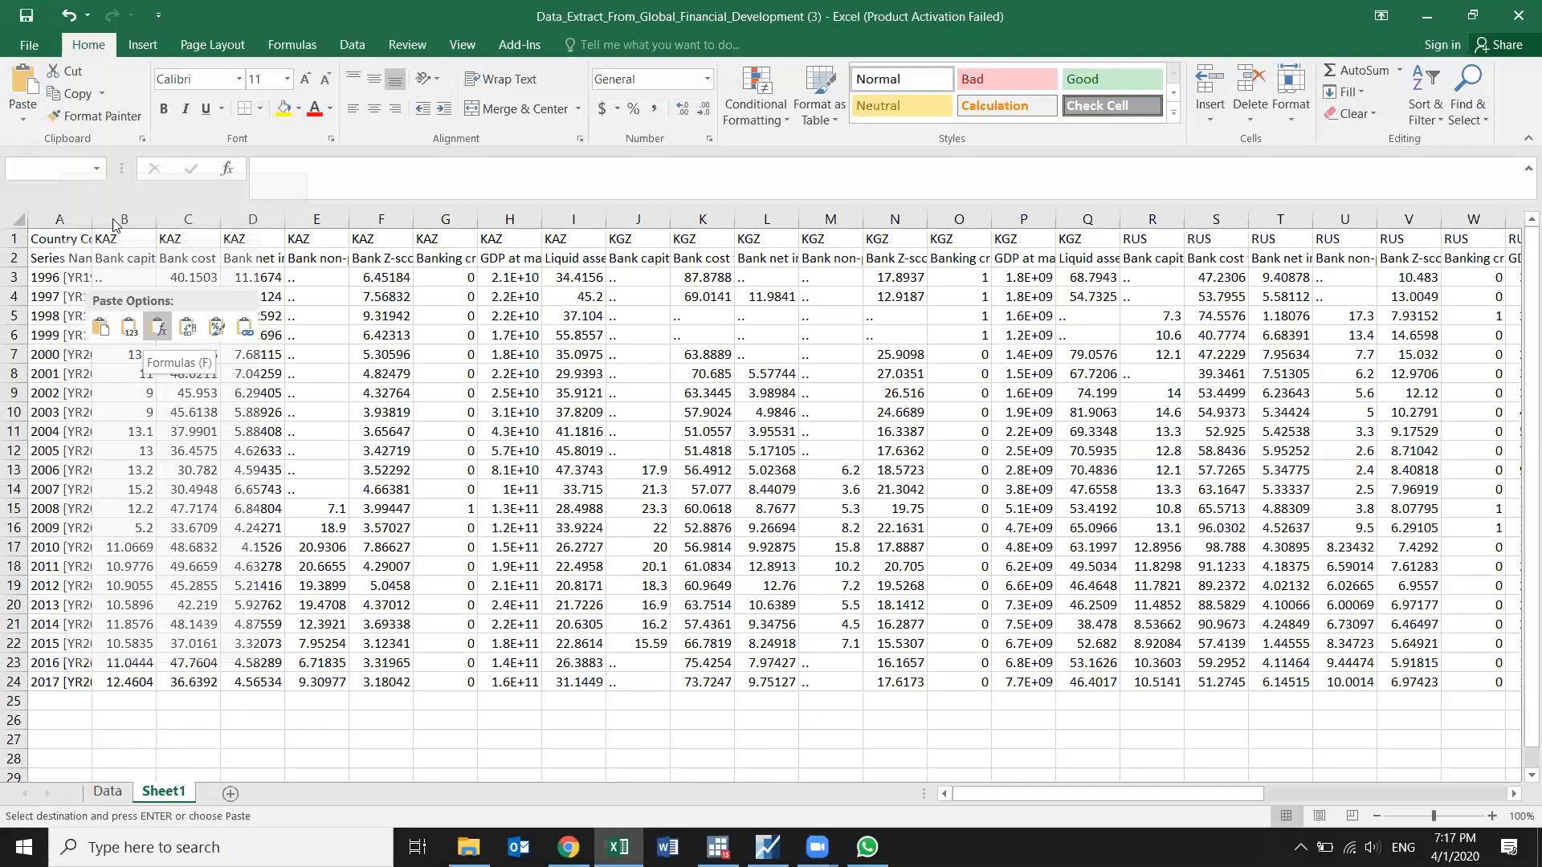
click(191, 327)
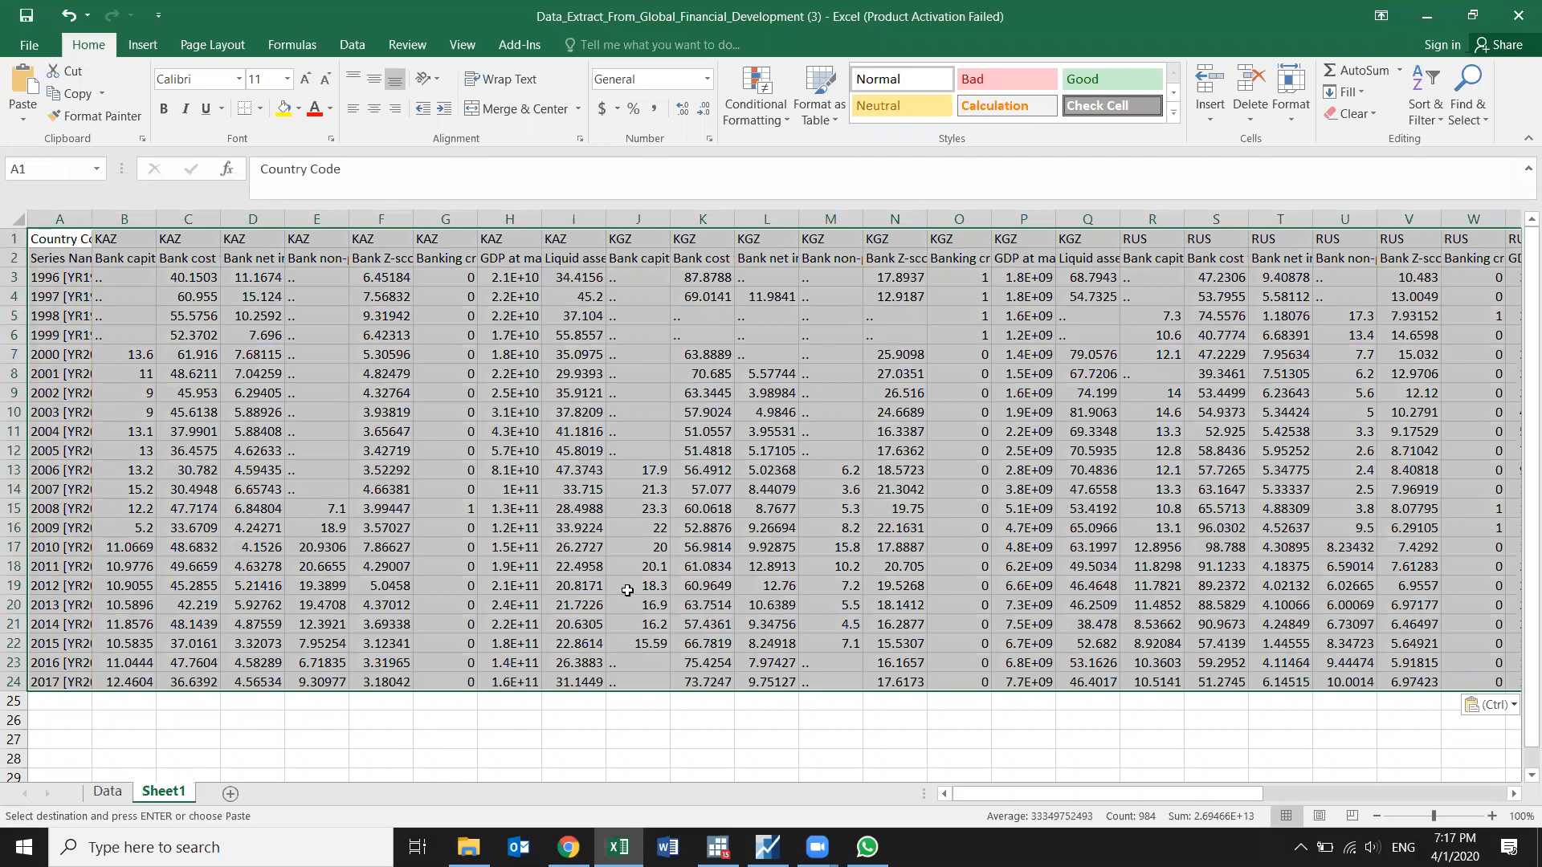
Step: Fit column A's width to its contents and replace the Series Name header in A2 with YEARS
double_click(94, 220)
click(88, 278)
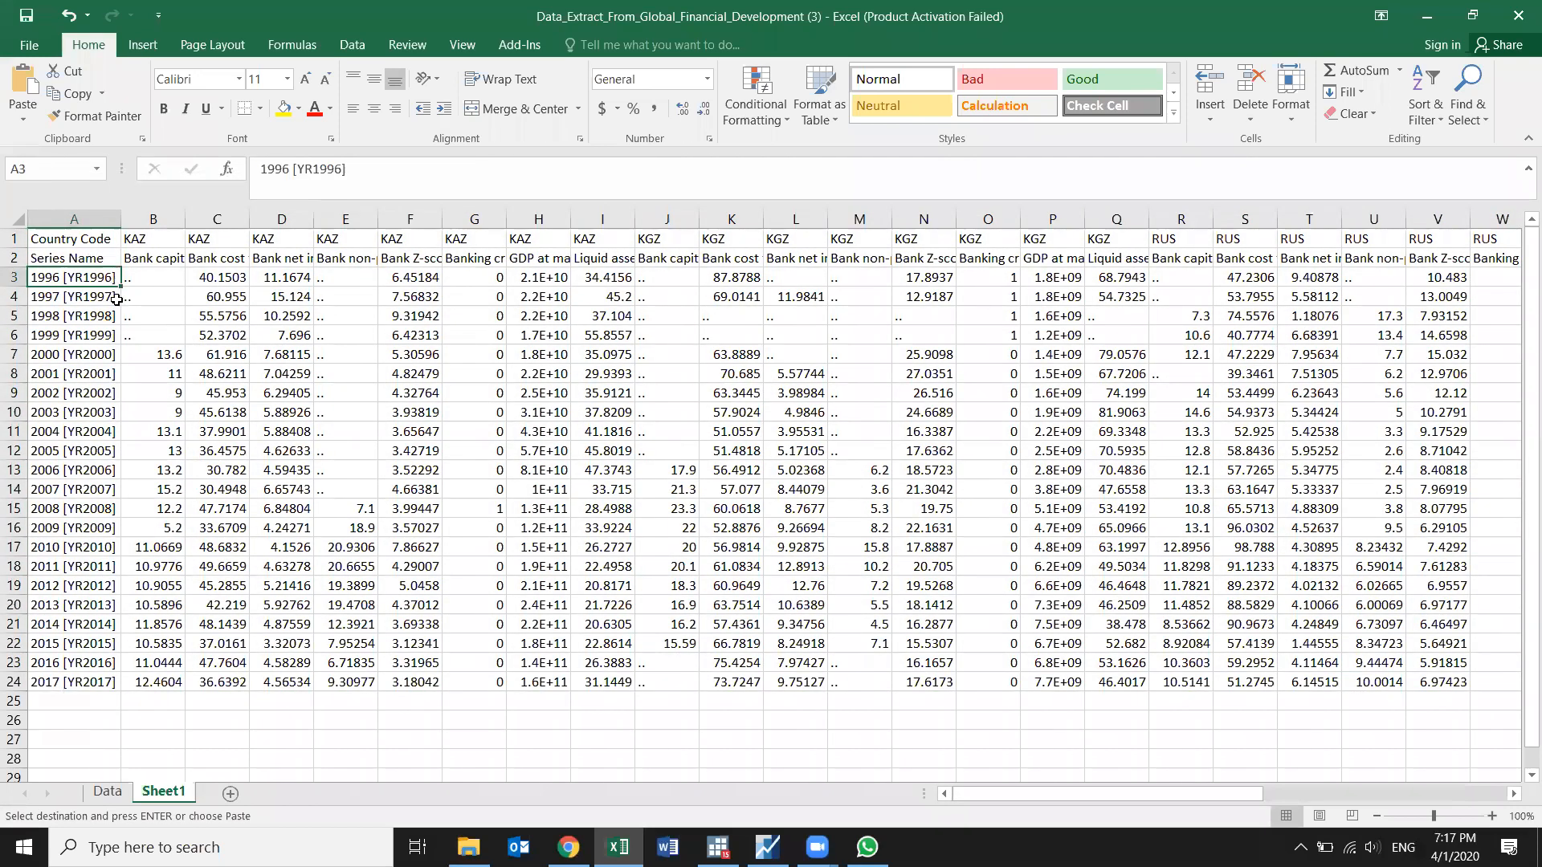
key(Up)
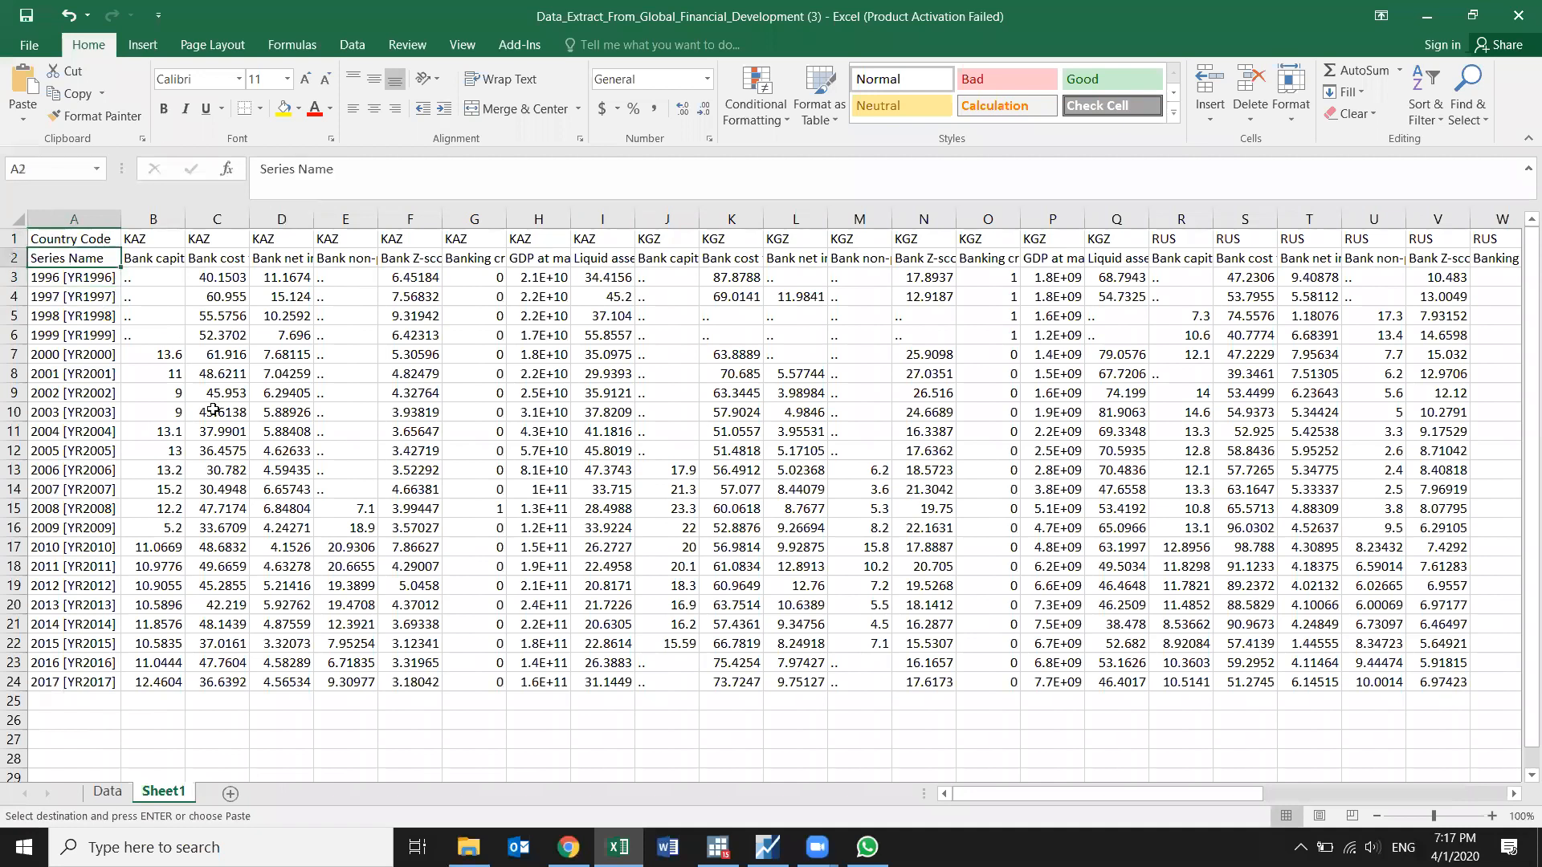
text(YEARS)
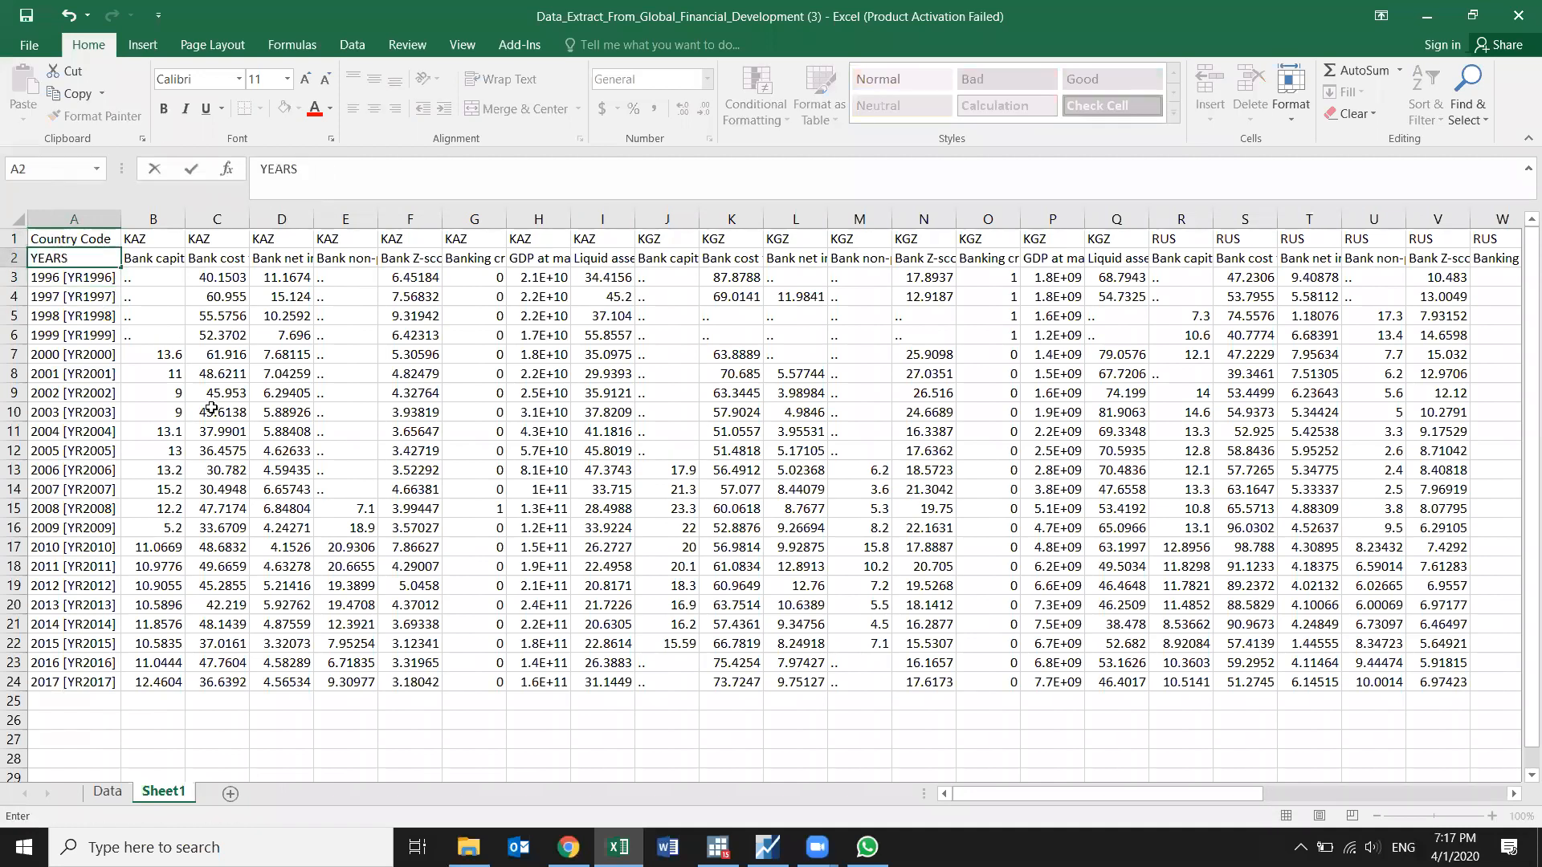
key(Return)
Step: Enter 1996 and 1997 as plain years in A3 and A4, and fill the series down to 2017
text(1)
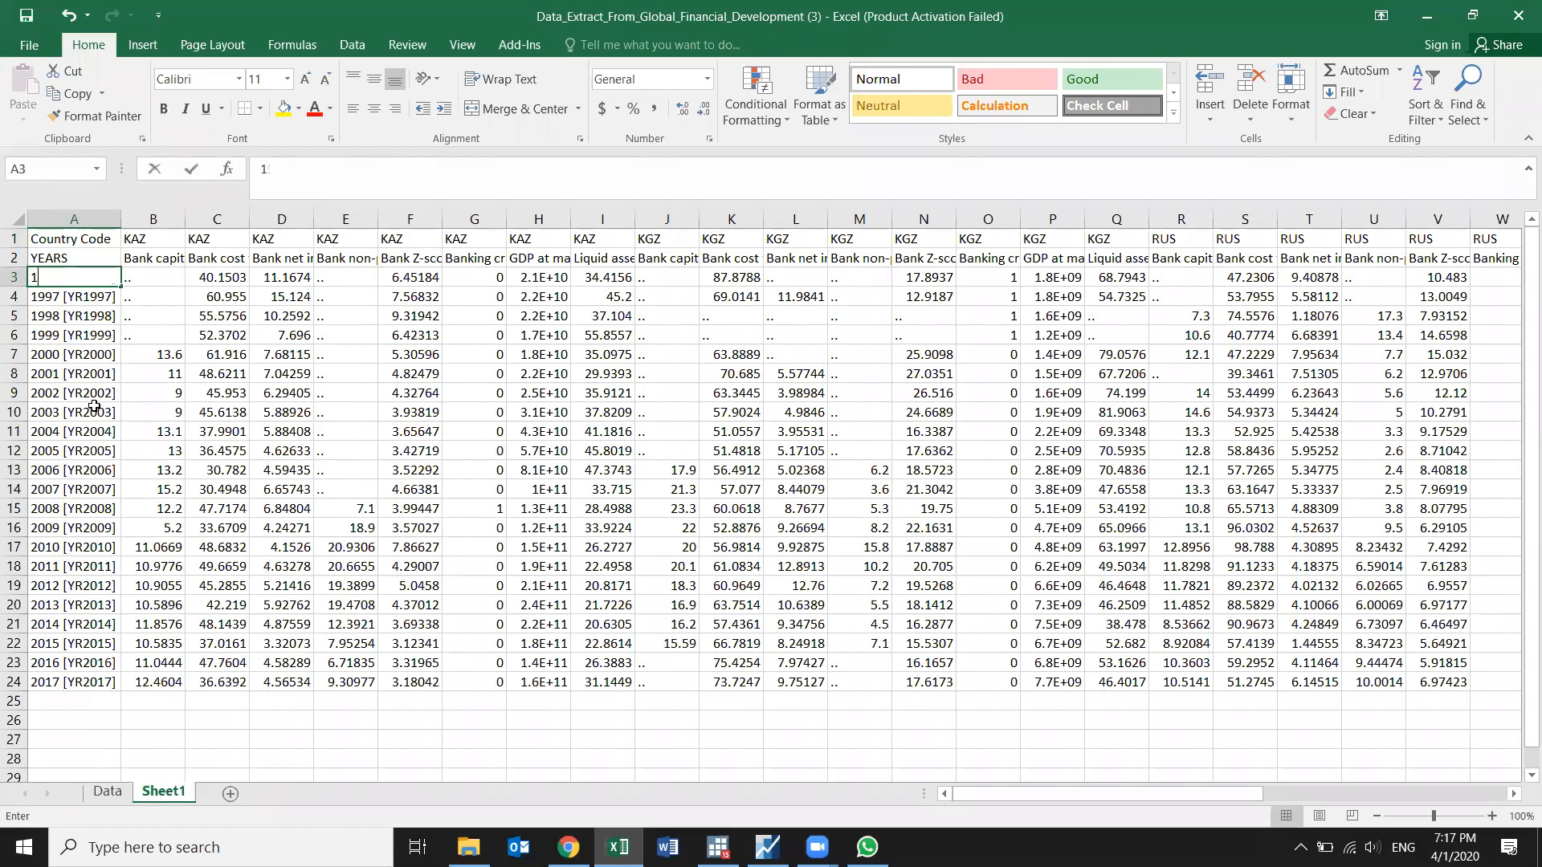
text(996)
key(Return)
text(1997)
key(Return)
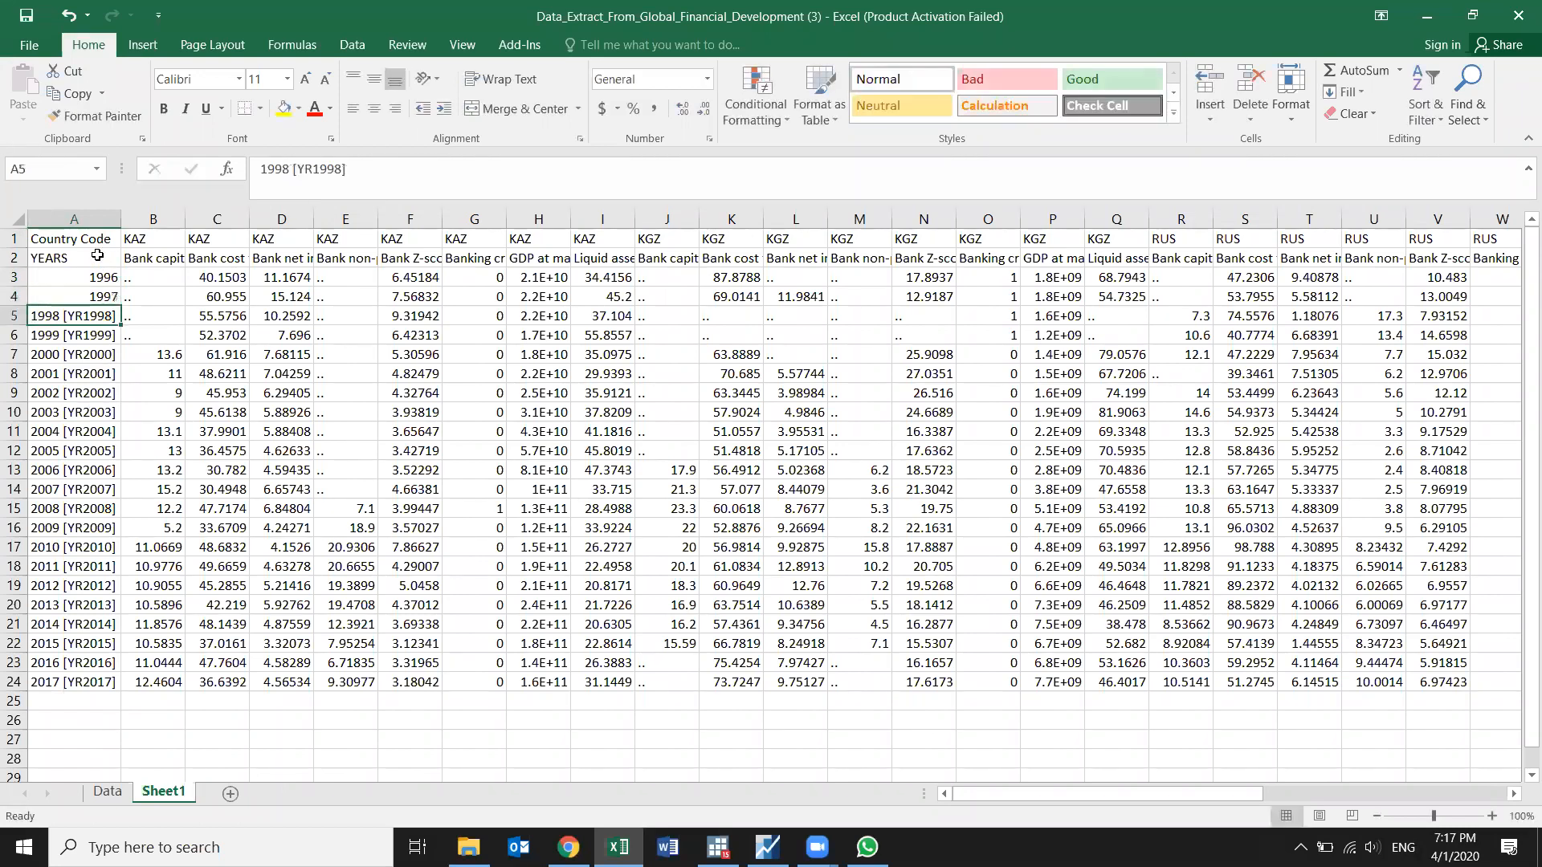
drag(94, 277, 95, 296)
double_click(120, 306)
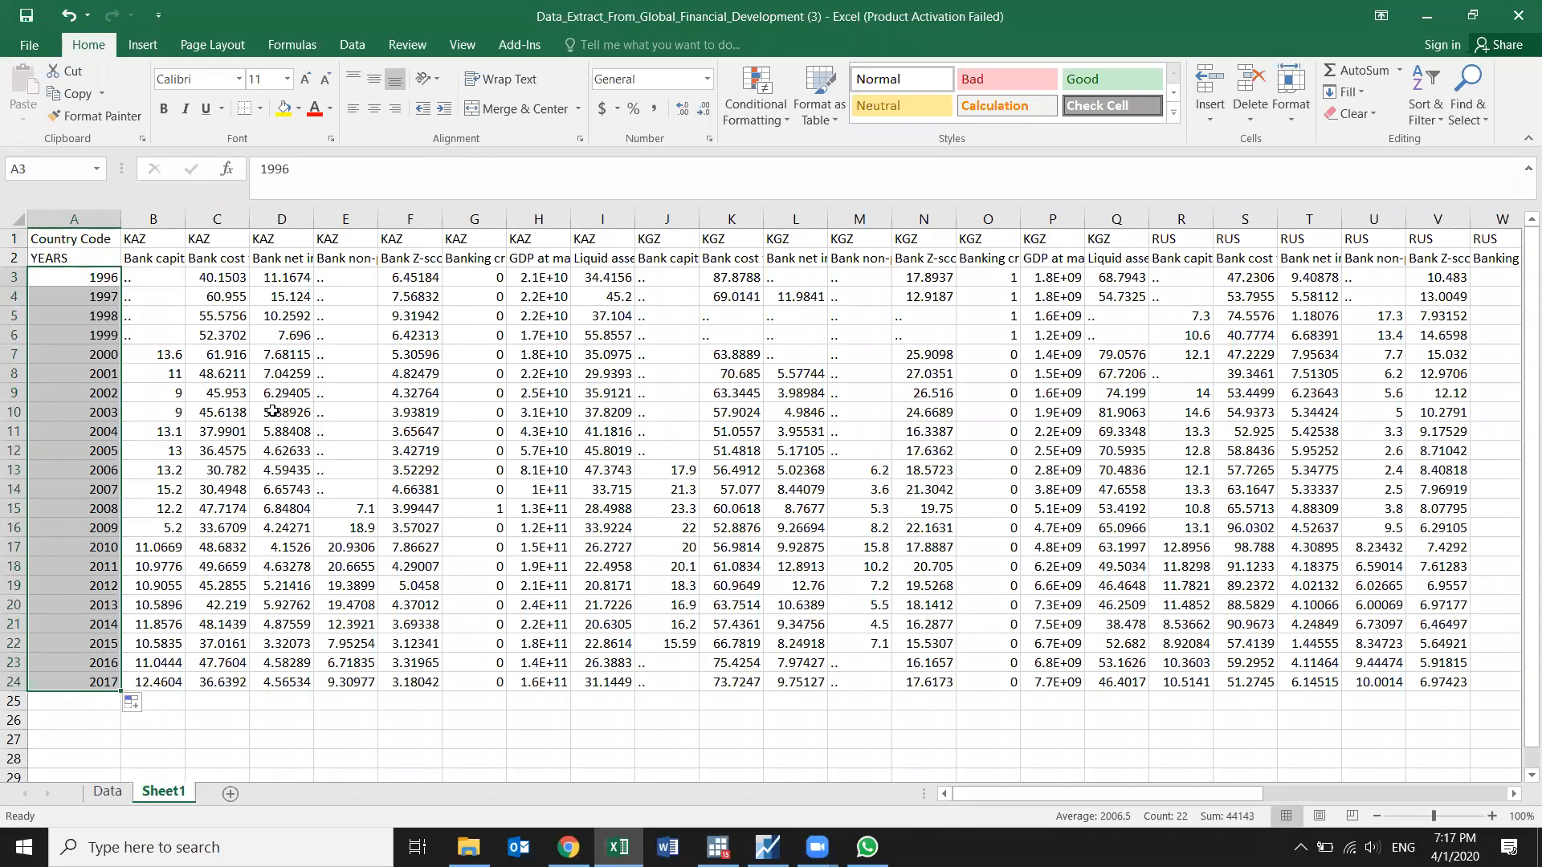
Step: Copy the years 1996 to 2017 from A3:A24 and paste them four times in succession below, at A25, A47, A69 and A91
key(ctrl+c)
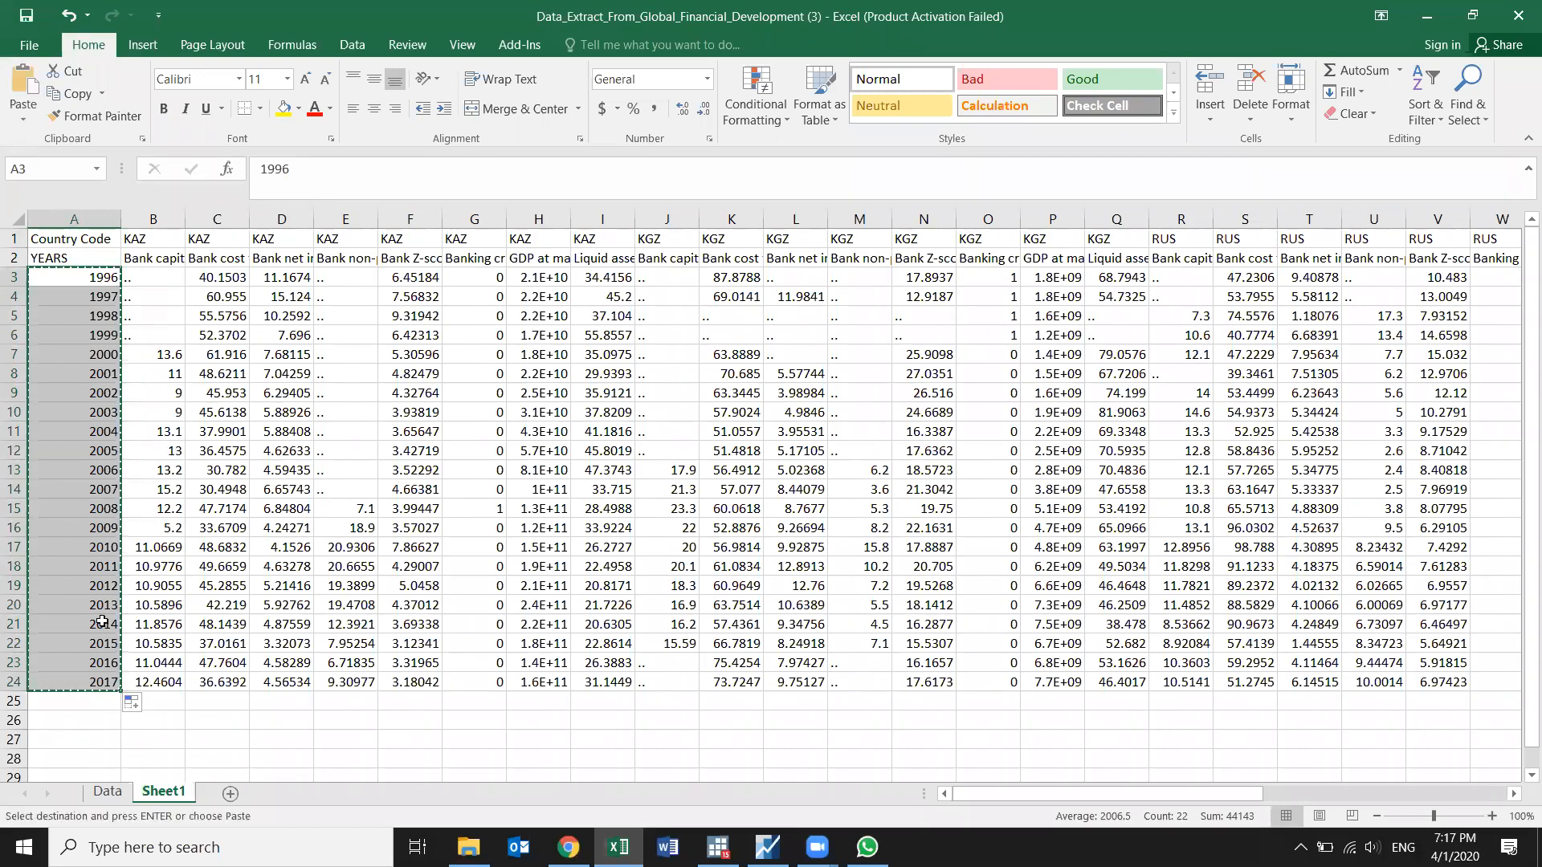
click(75, 708)
key(ctrl+v)
scroll(90, 681, down, 4)
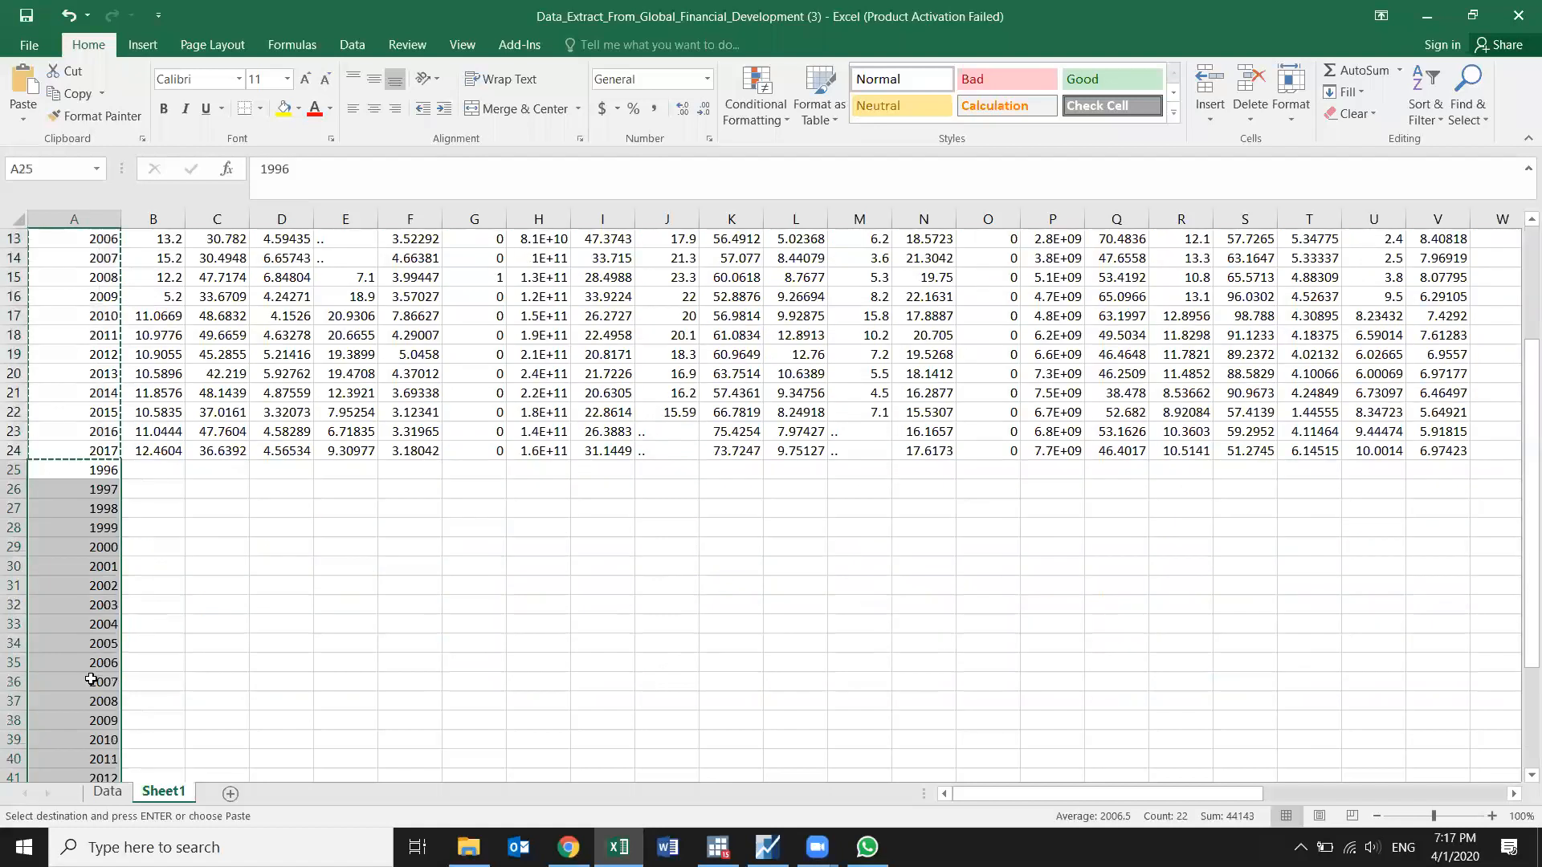
scroll(80, 635, down, 5)
click(78, 608)
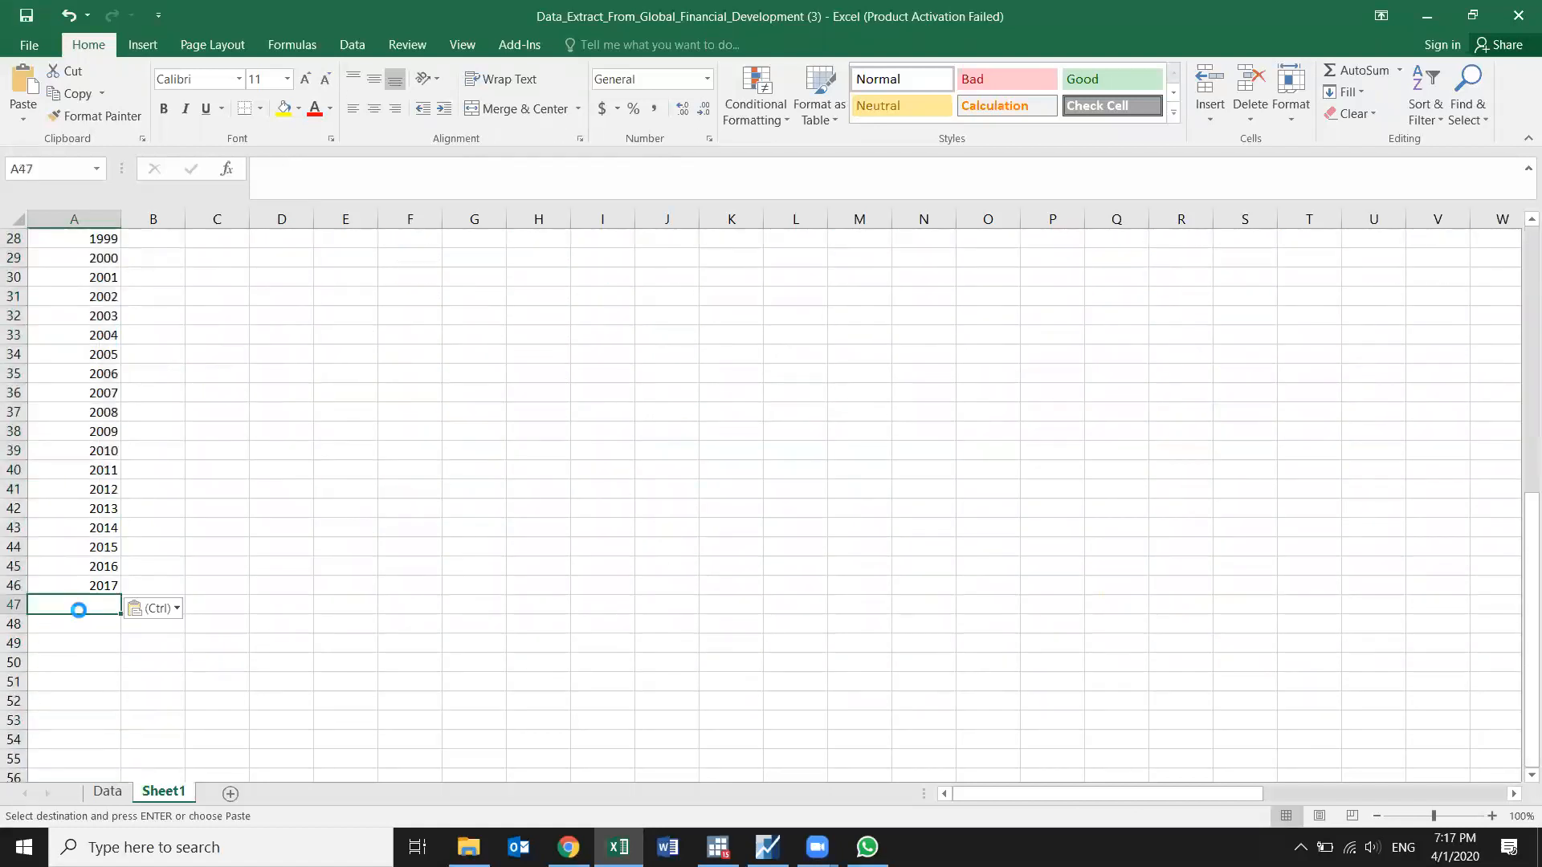
key(ctrl+v)
scroll(79, 611, down, 8)
click(85, 563)
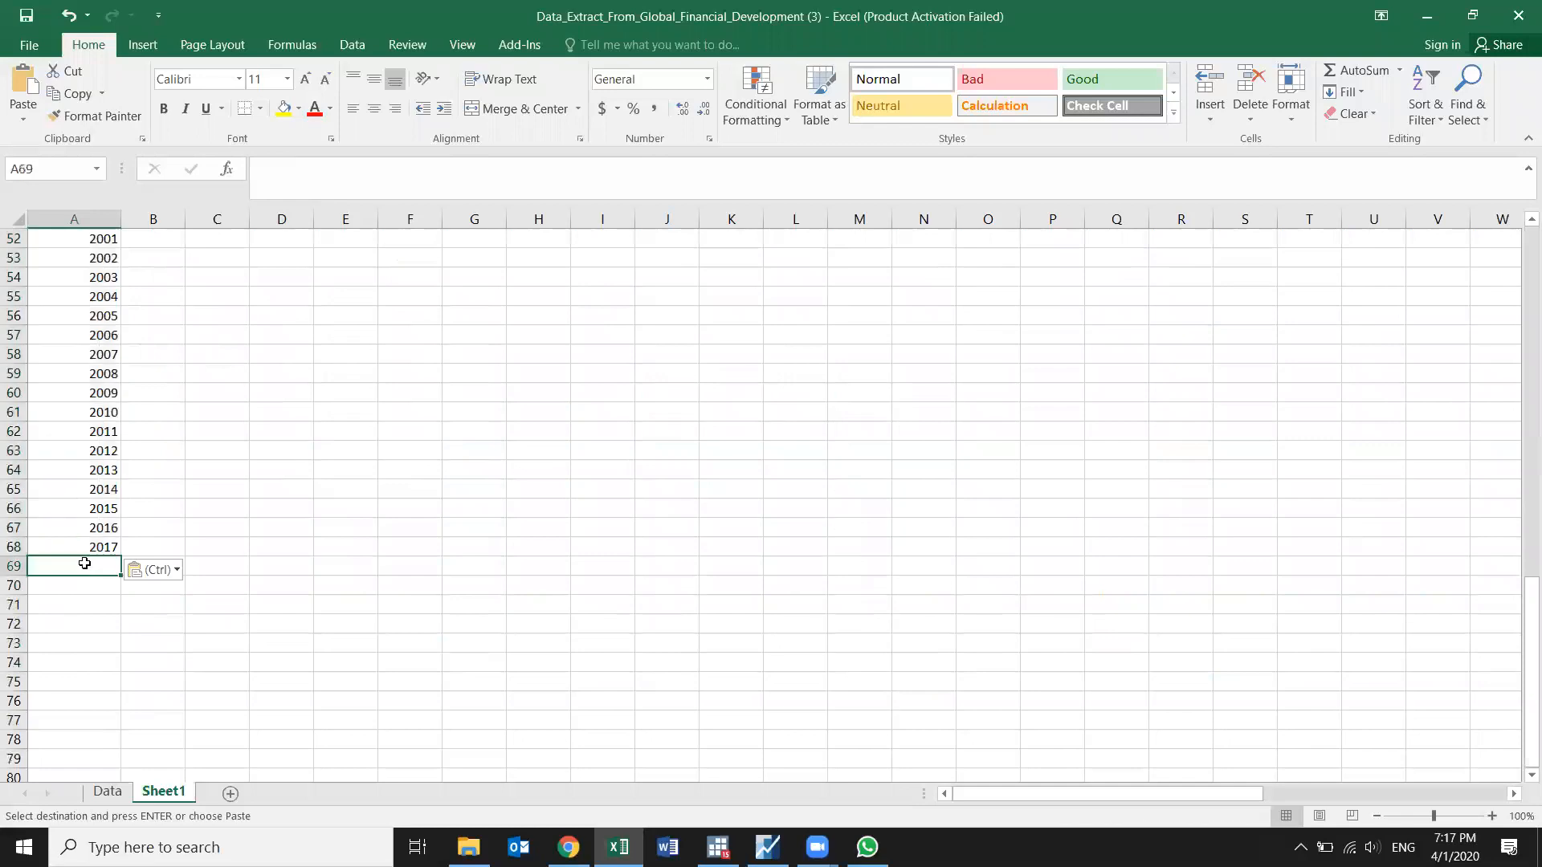
key(ctrl+v)
scroll(80, 610, down, 6)
click(78, 645)
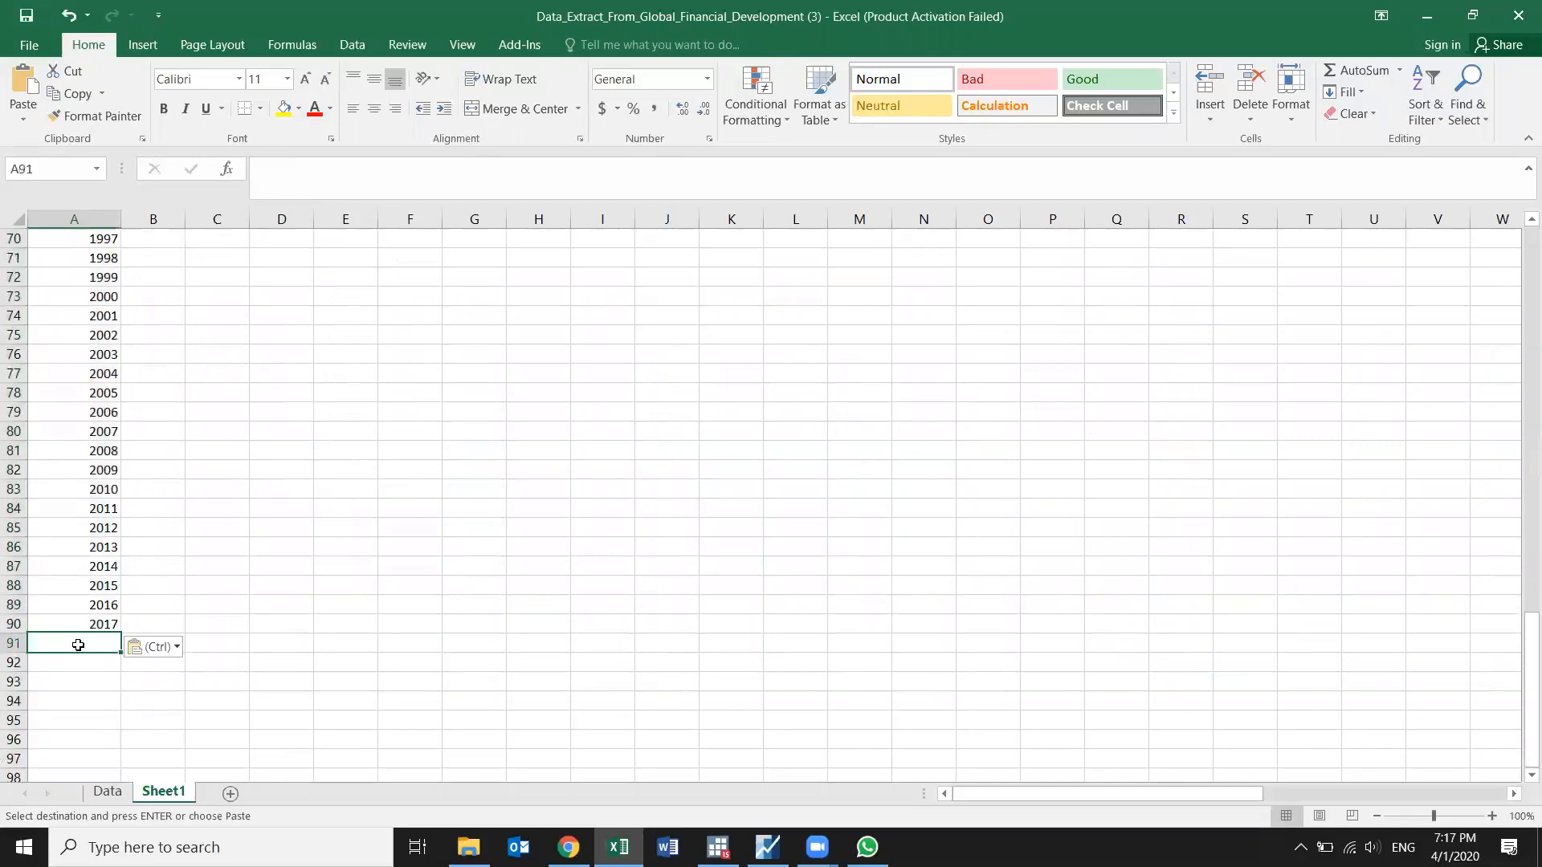
key(ctrl+v)
scroll(71, 644, down, 6)
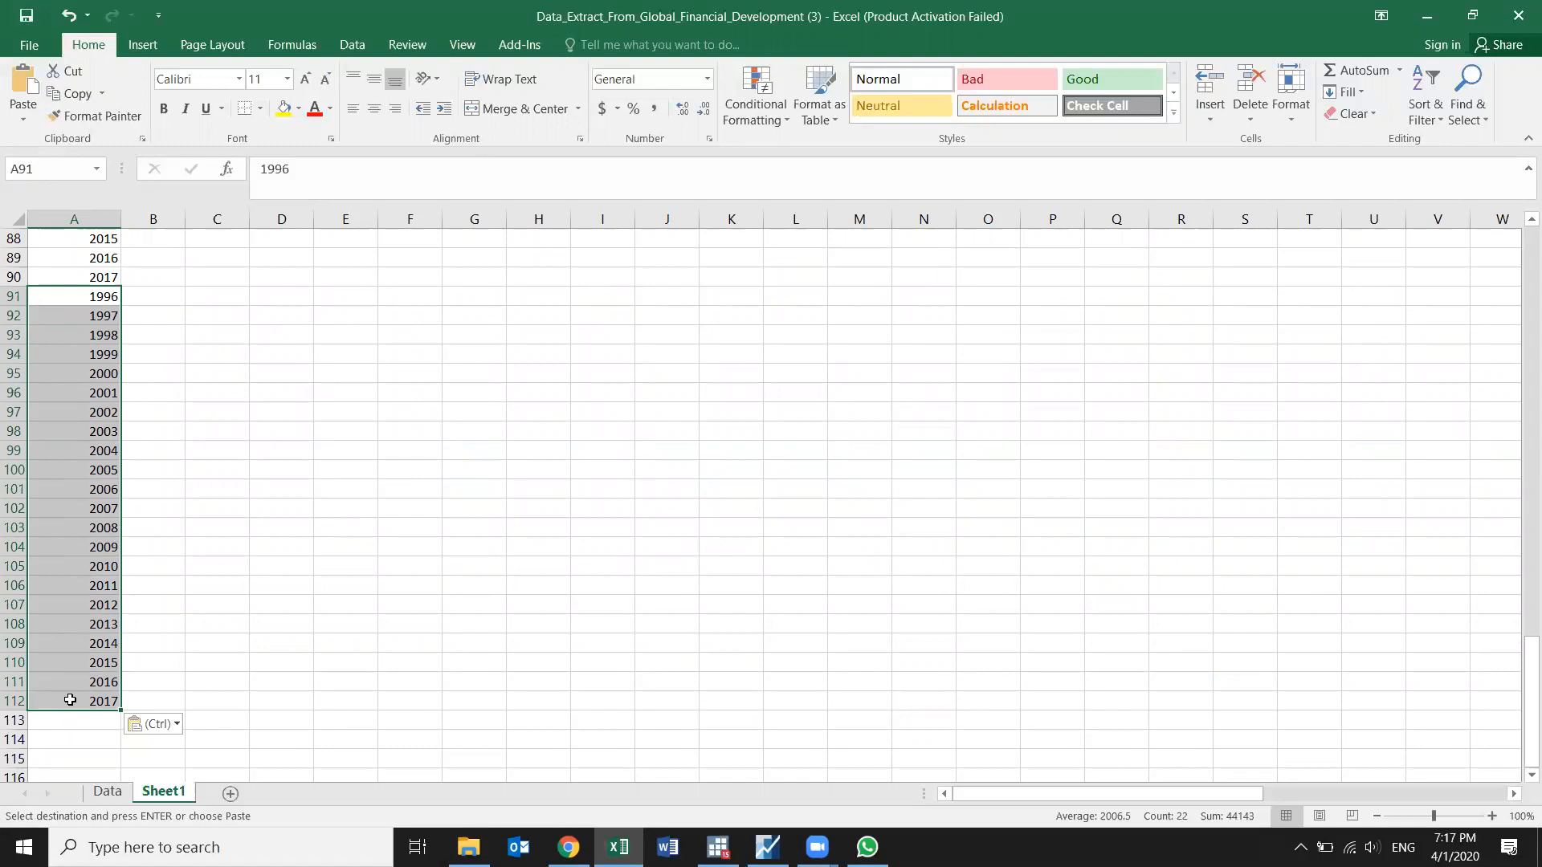
Step: Review the repeated year blocks in column A alongside the country data above them
scroll(76, 469, up, 20)
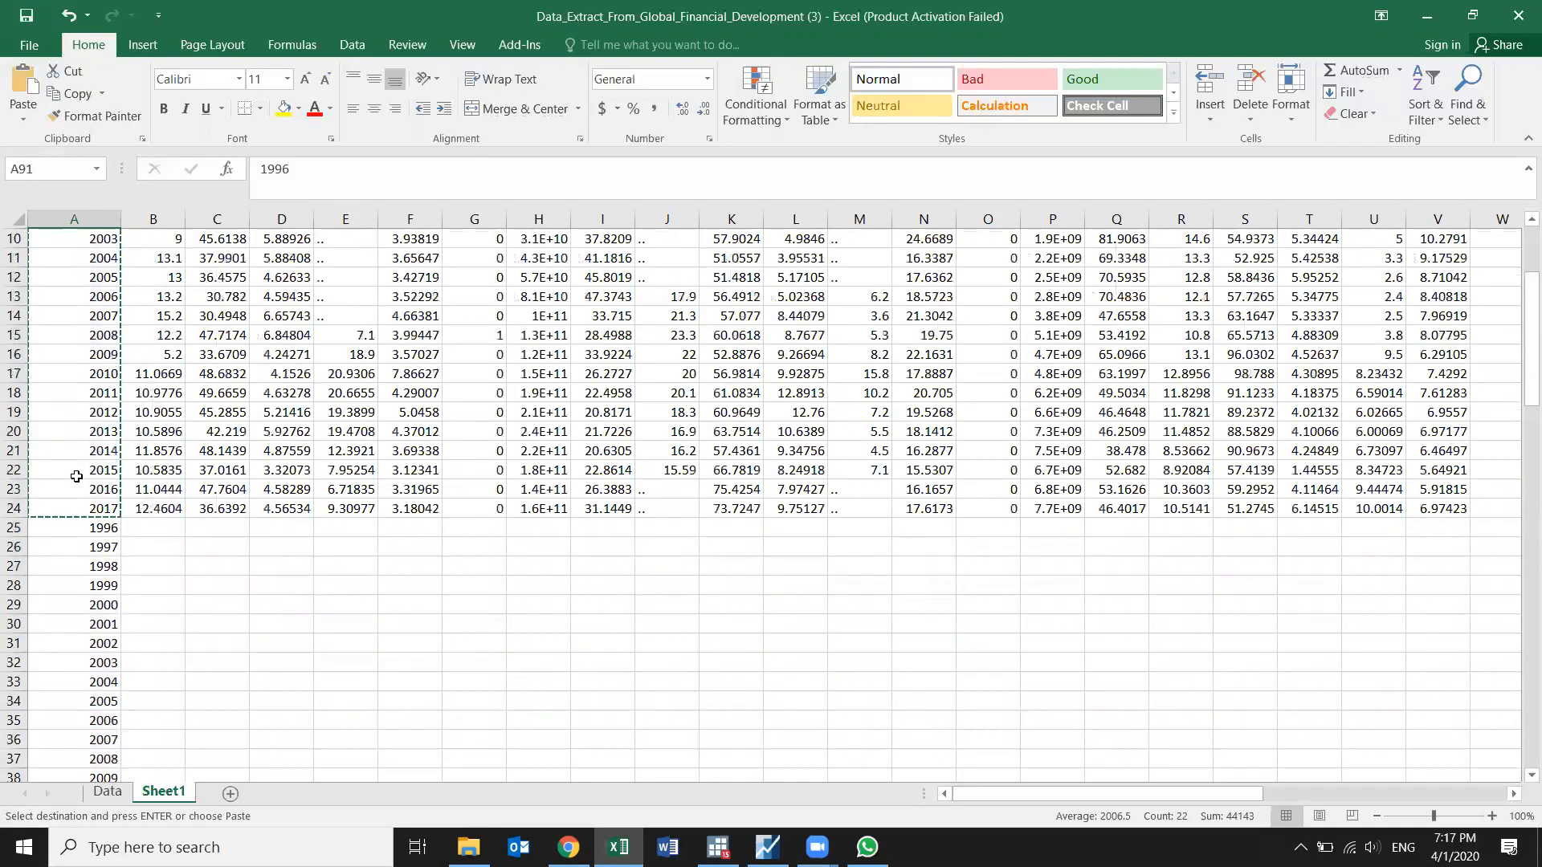
scroll(76, 476, up, 3)
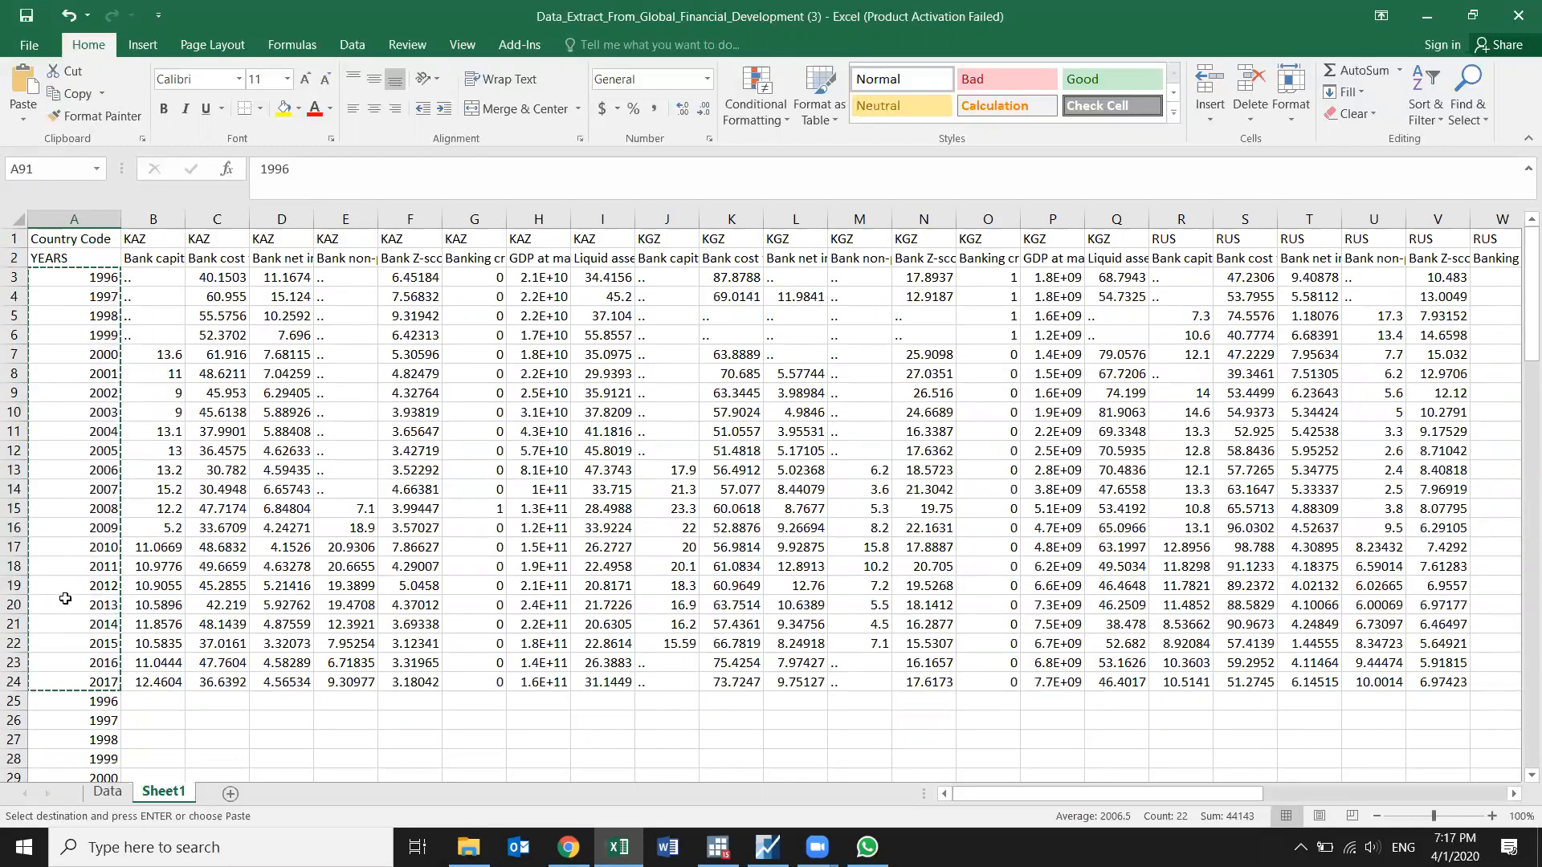
scroll(65, 599, down, 20)
scroll(83, 531, down, 2)
key(ctrl+v)
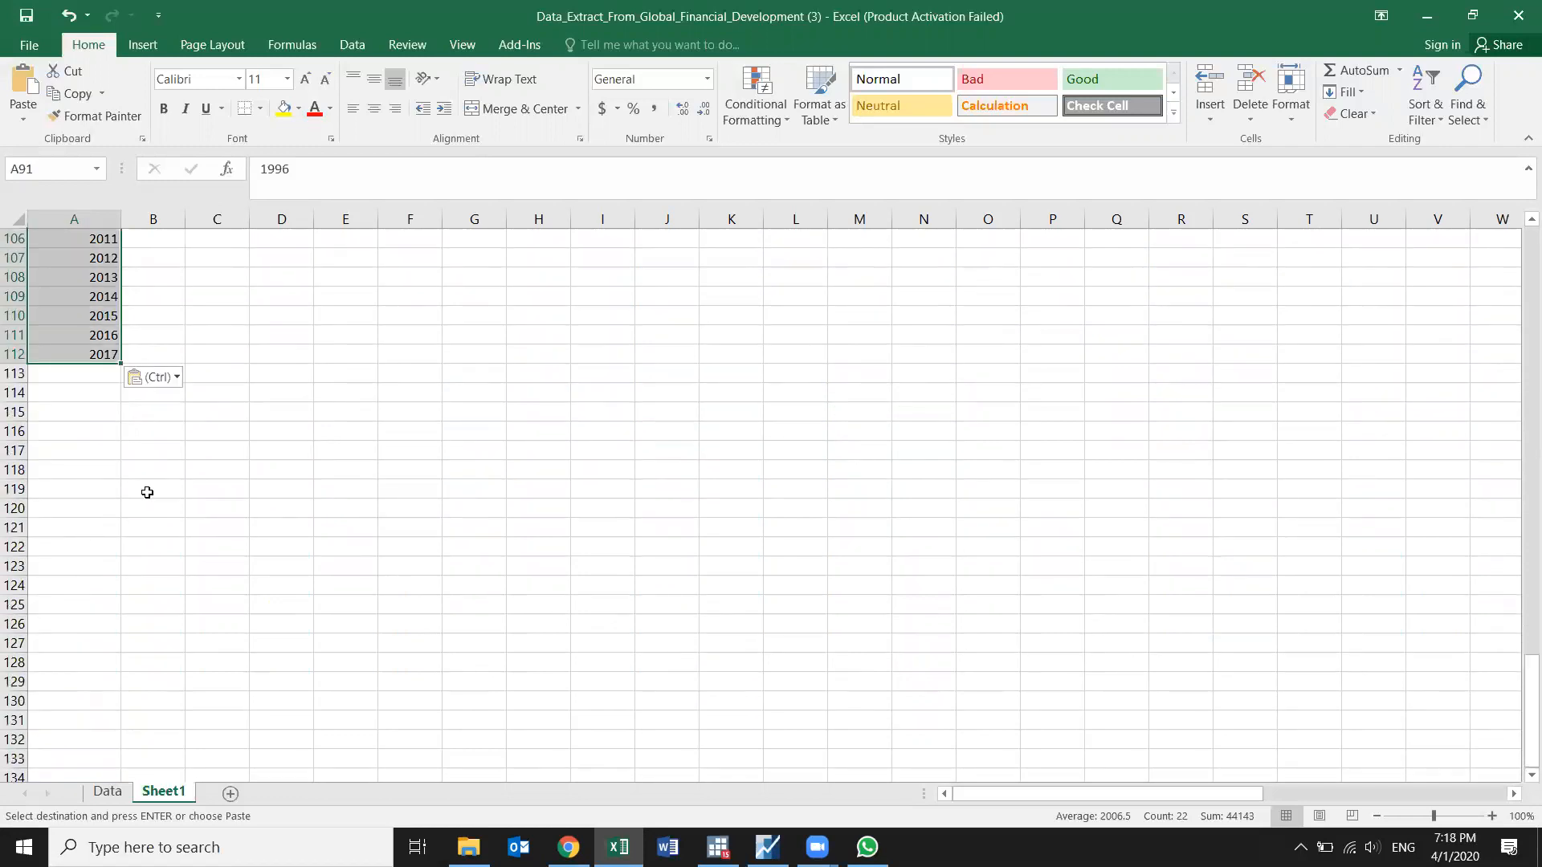
scroll(102, 388, up, 20)
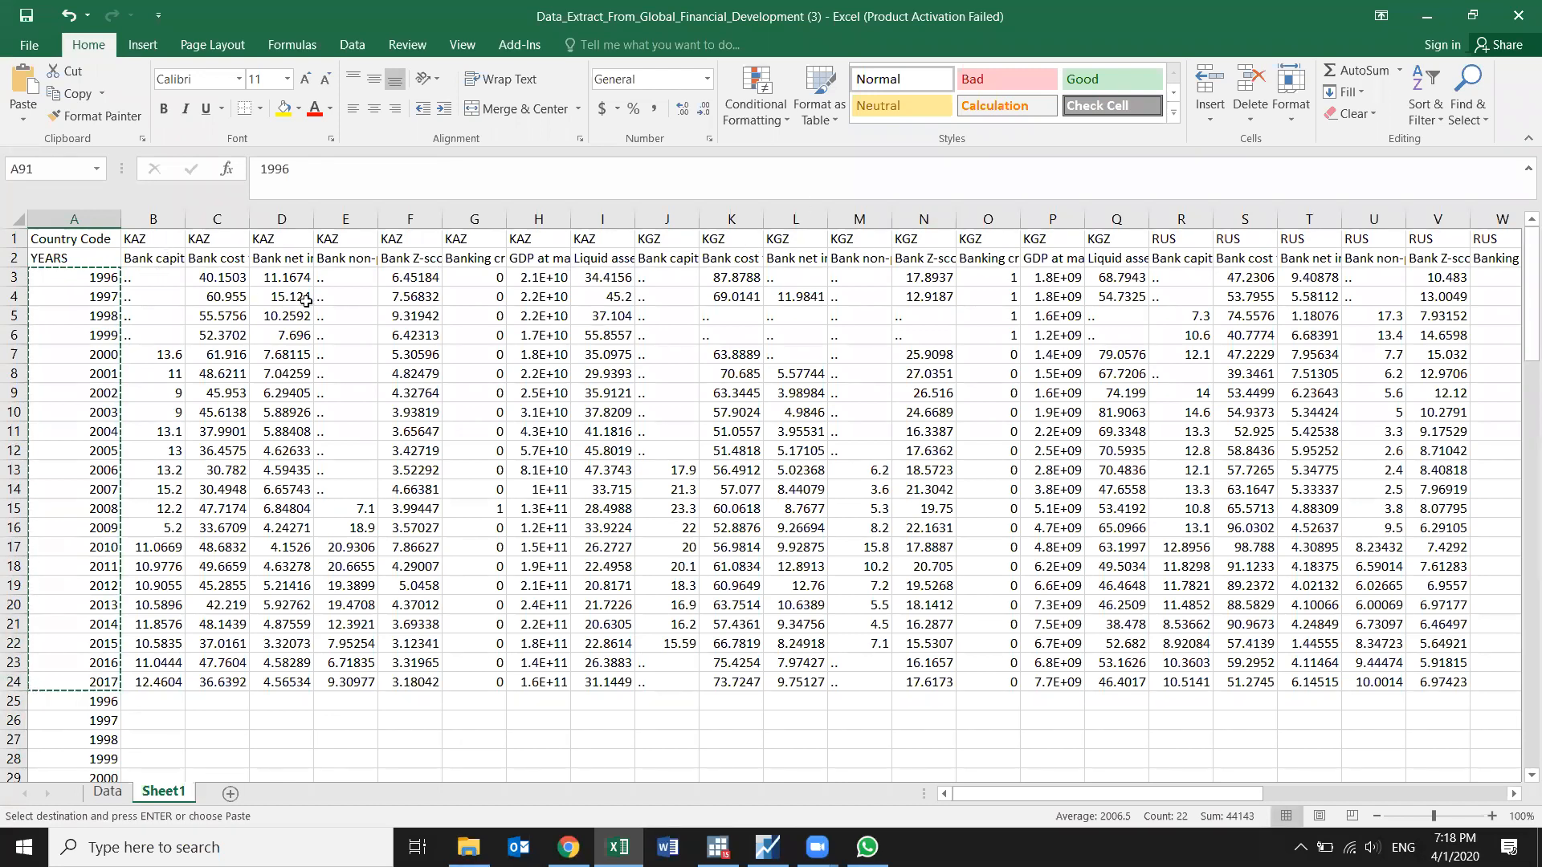
scroll(144, 443, down, 5)
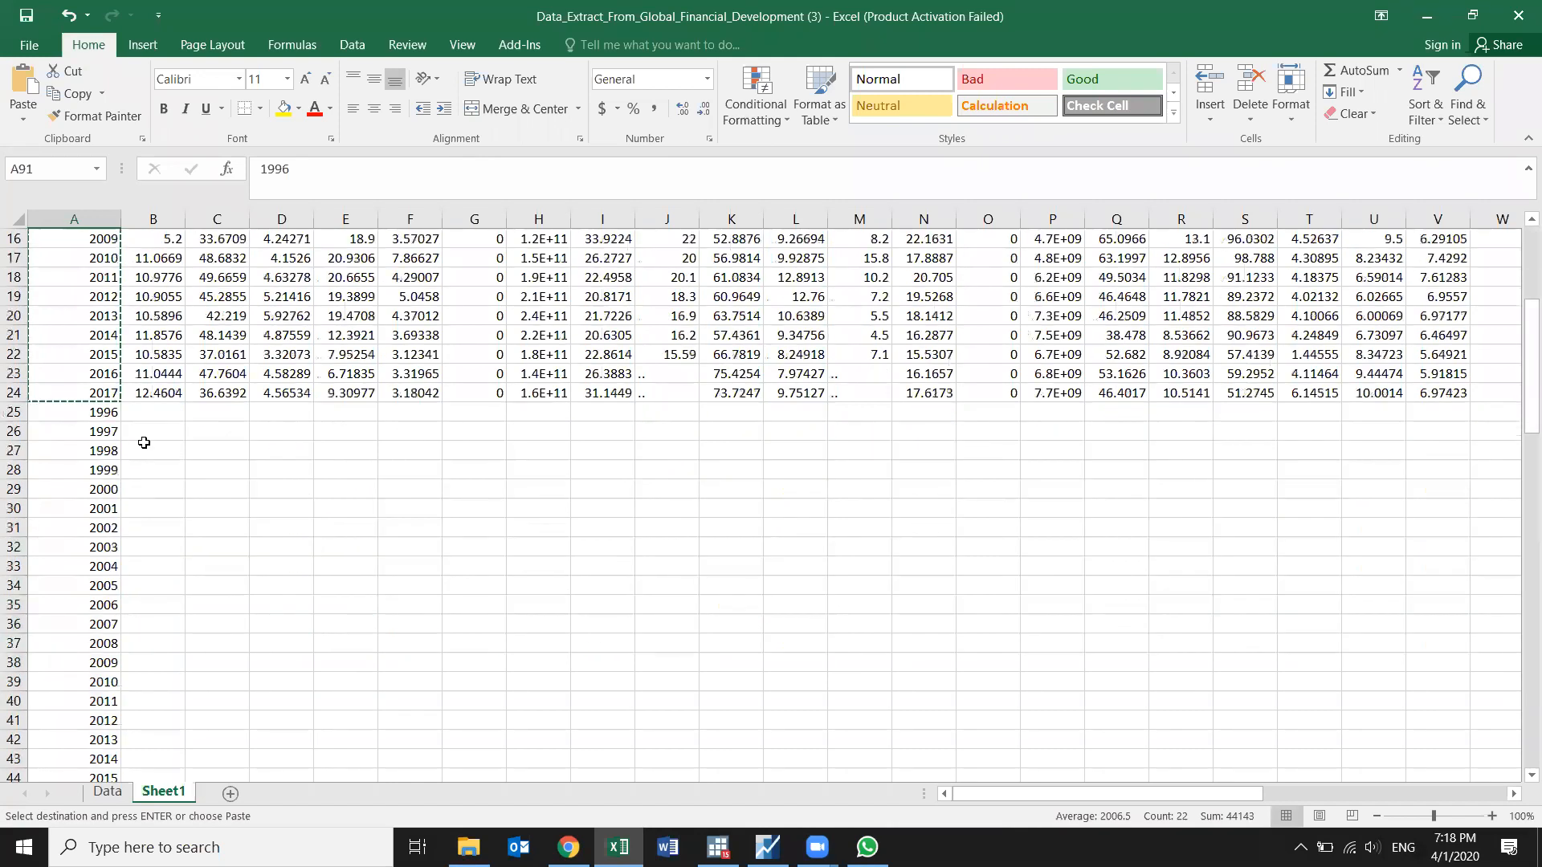
scroll(157, 467, up, 5)
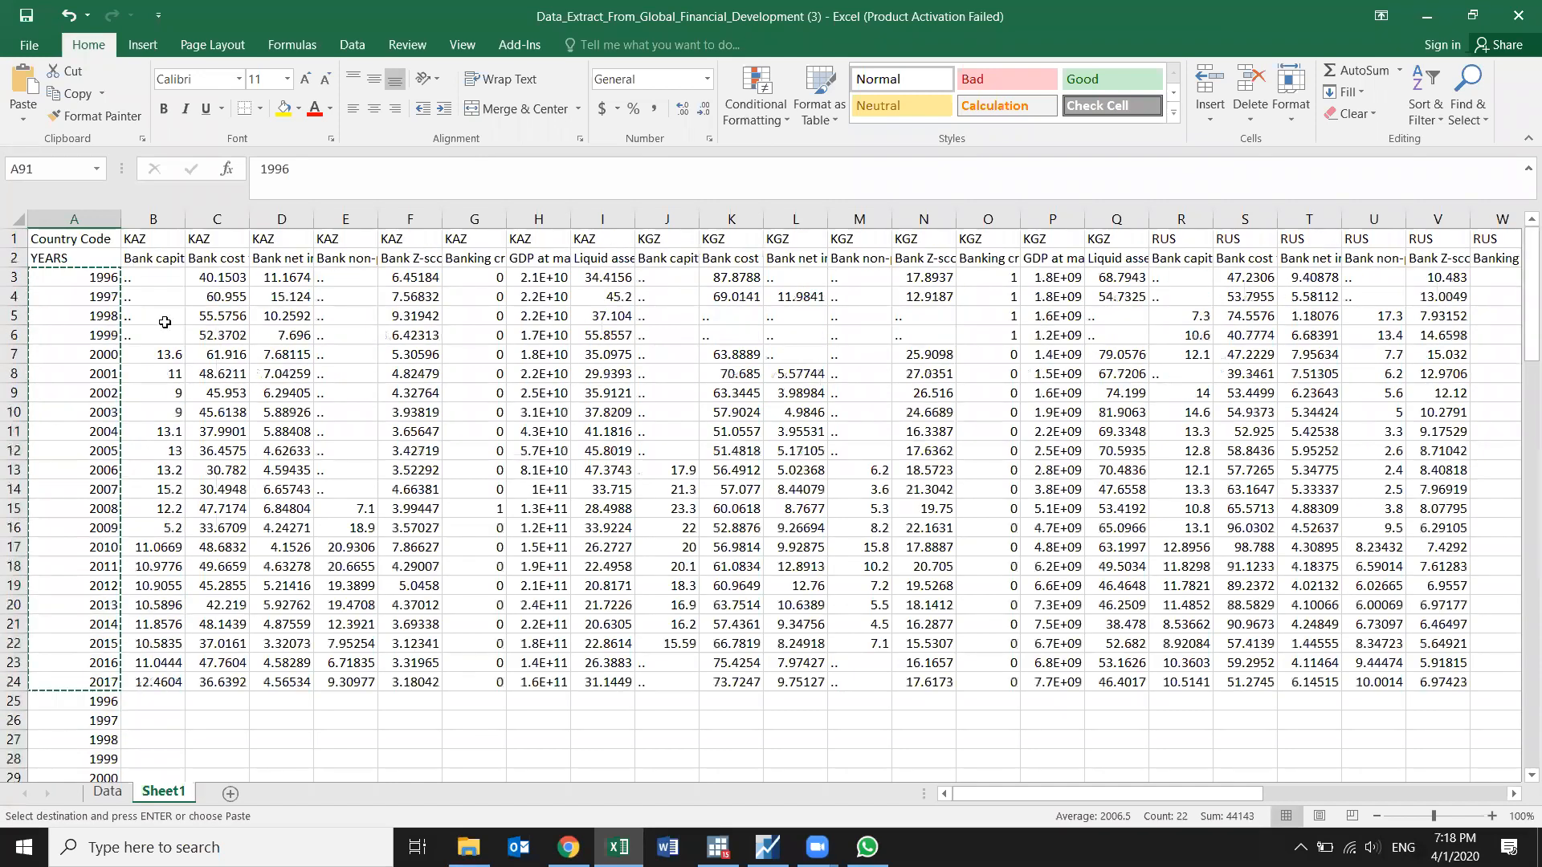
Step: Insert a blank column B between the years and the first KAZ indicator column
click(160, 220)
right_click(170, 222)
click(214, 365)
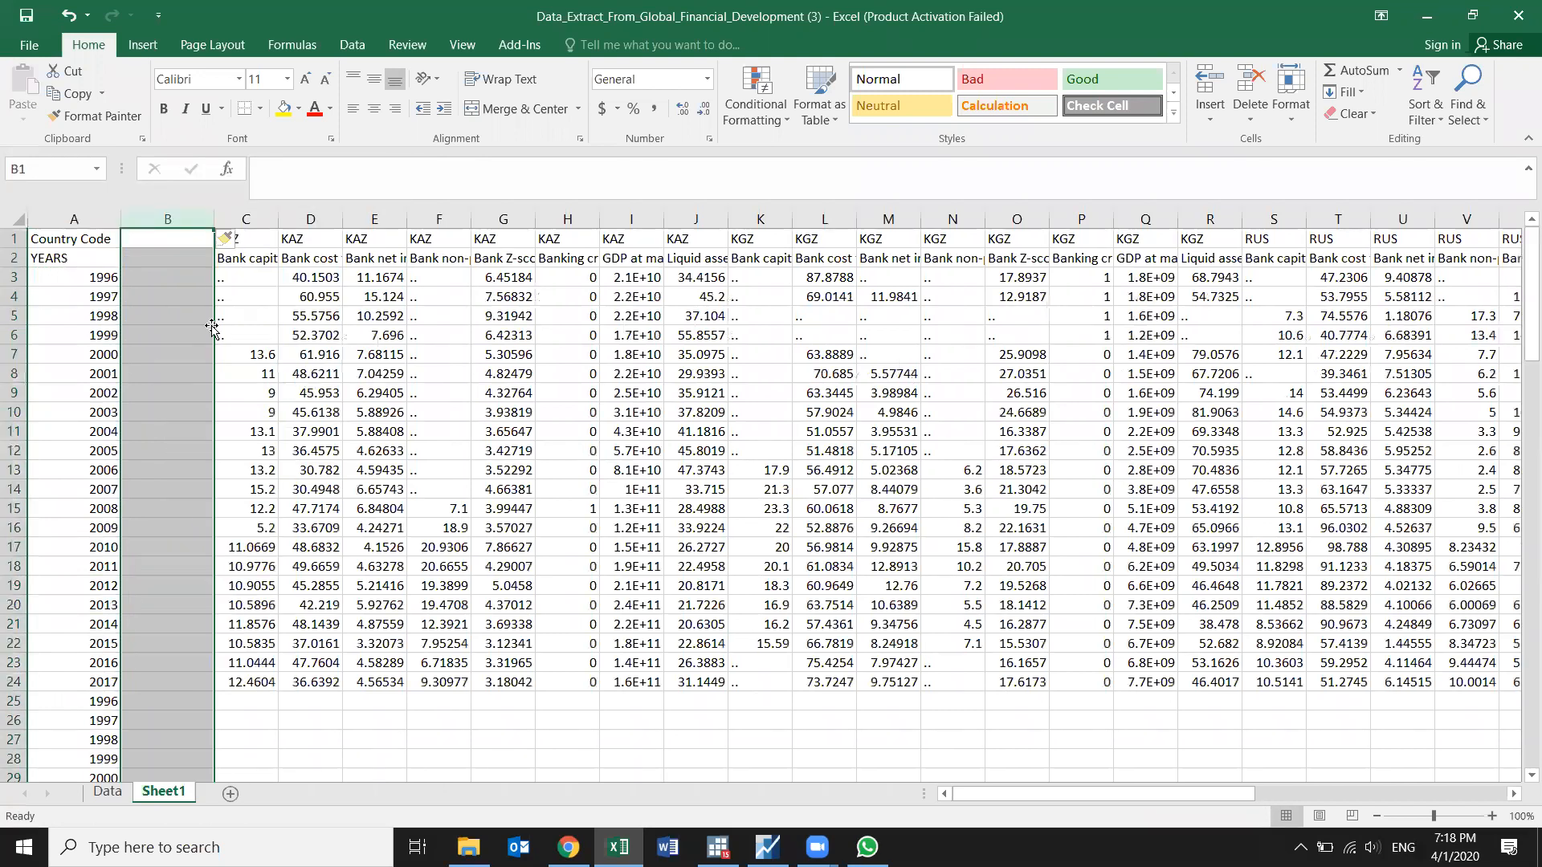
click(188, 279)
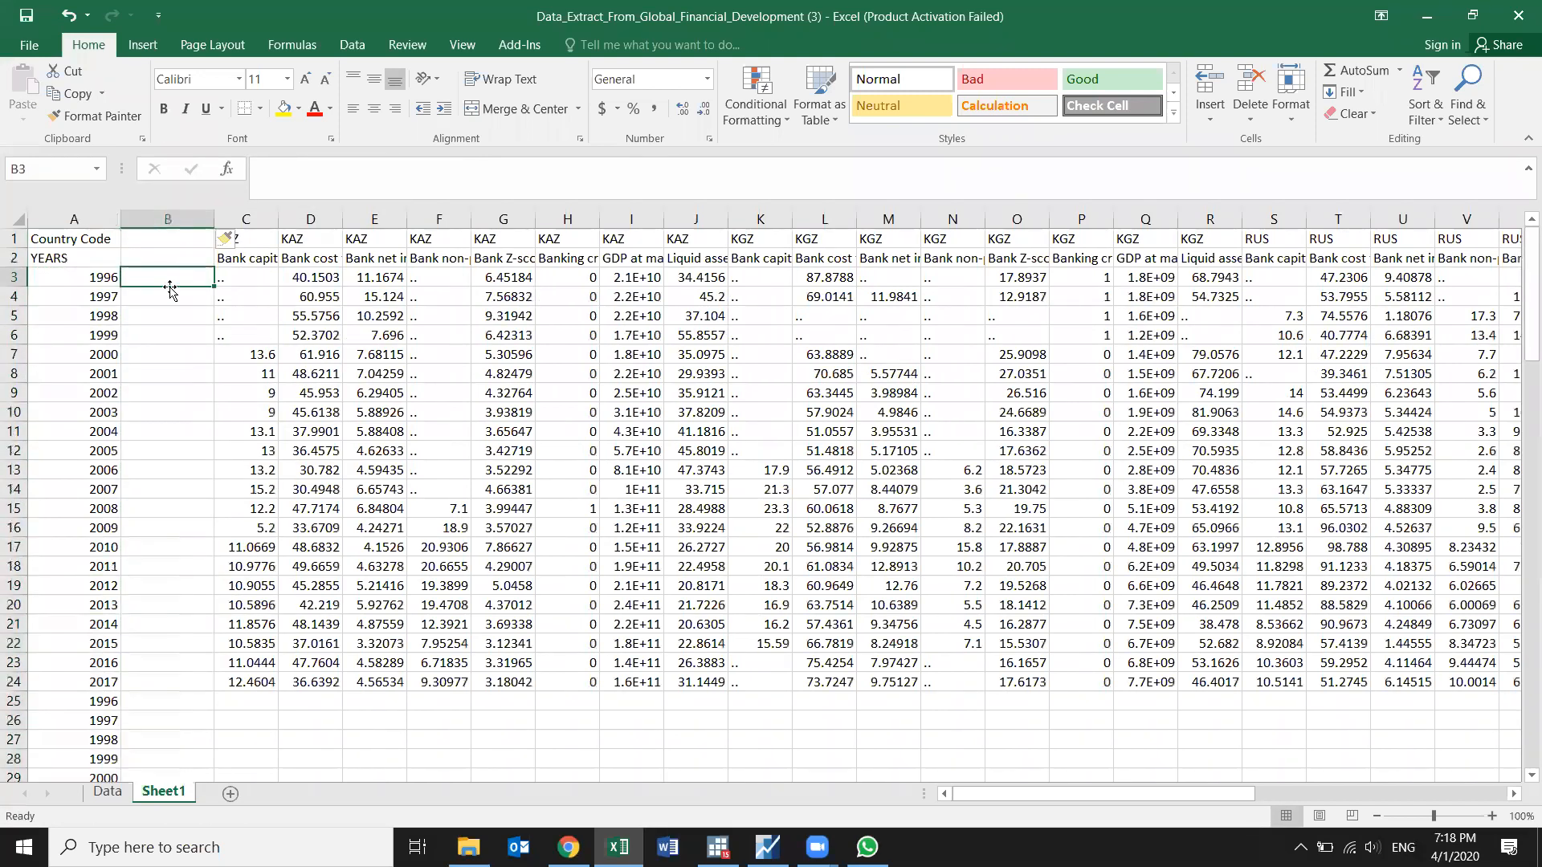
Step: Move the Country Code header from A1 to B2 and shorten it to Country
click(84, 238)
drag(84, 239, 163, 260)
double_click(172, 258)
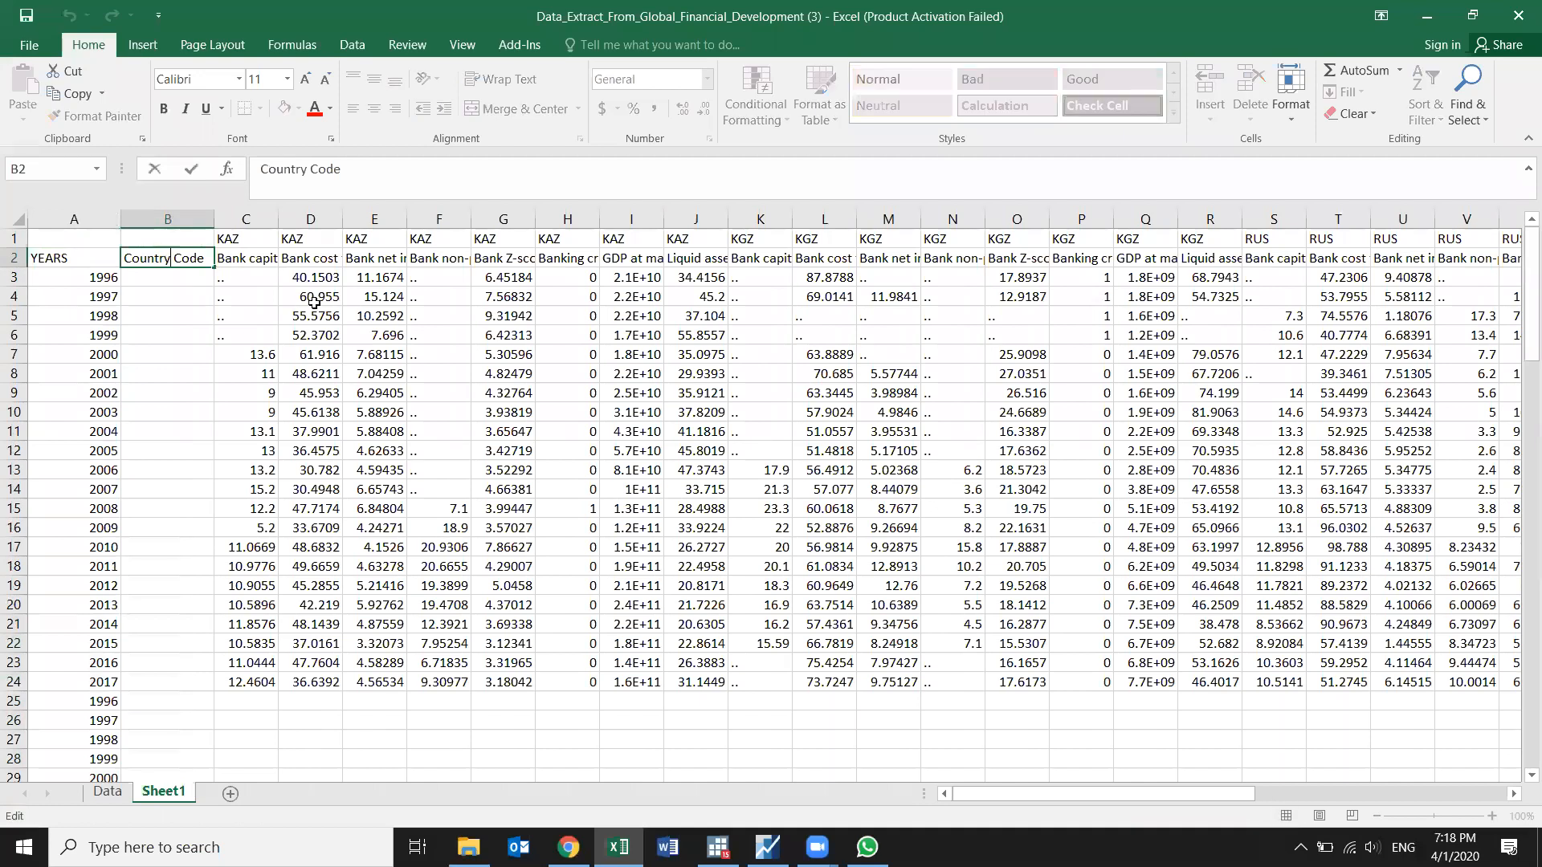
key(Delete)
key(Delete)
key(Delete)
click(179, 281)
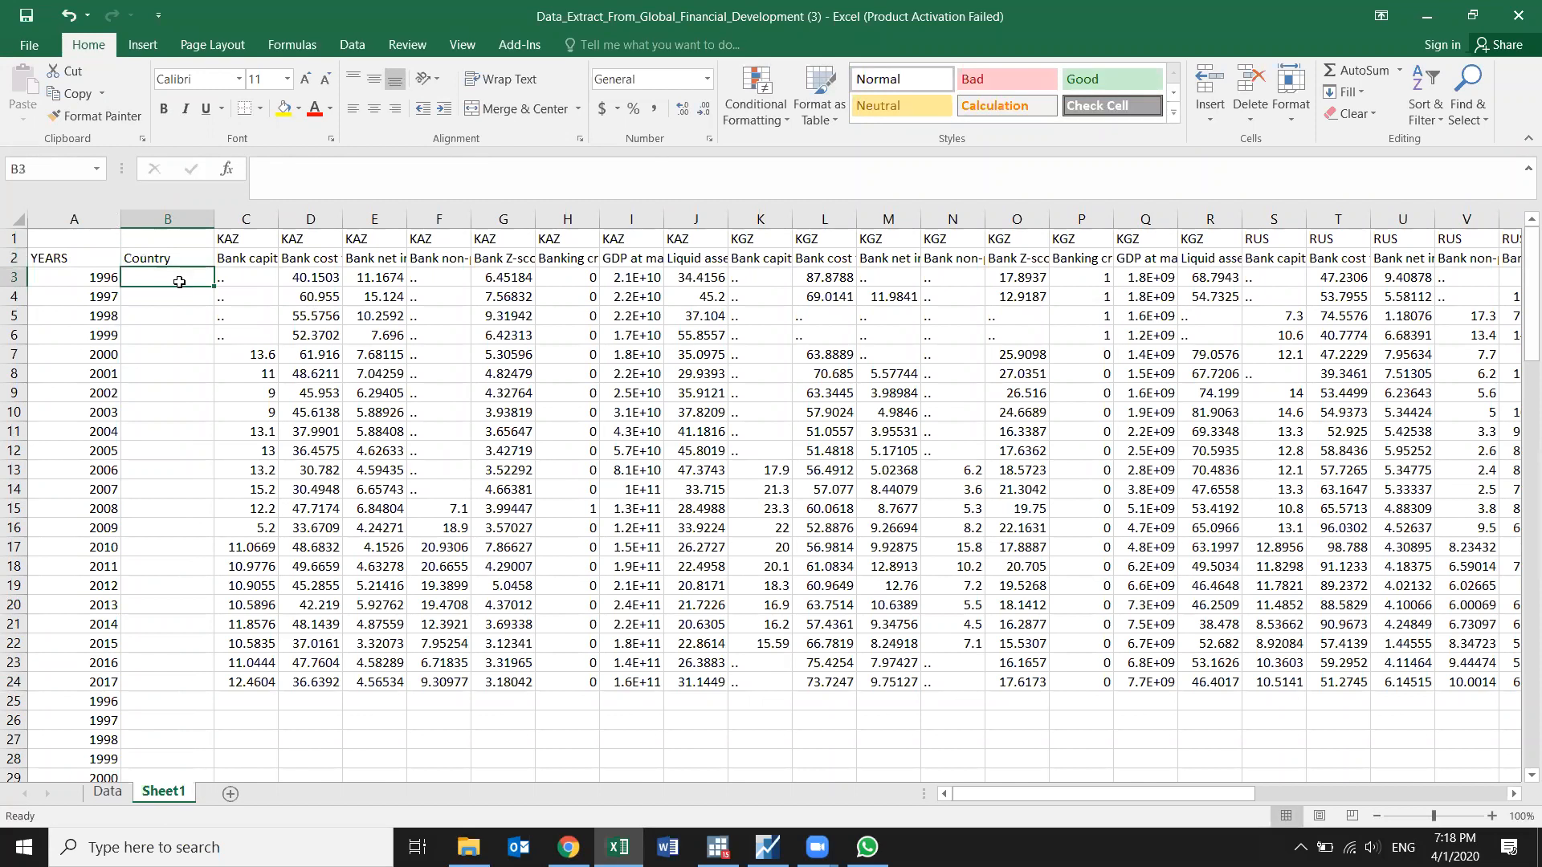
Step: Enter KAZ in B3 and fill it down to B24 for the first block of years
text(KAZ)
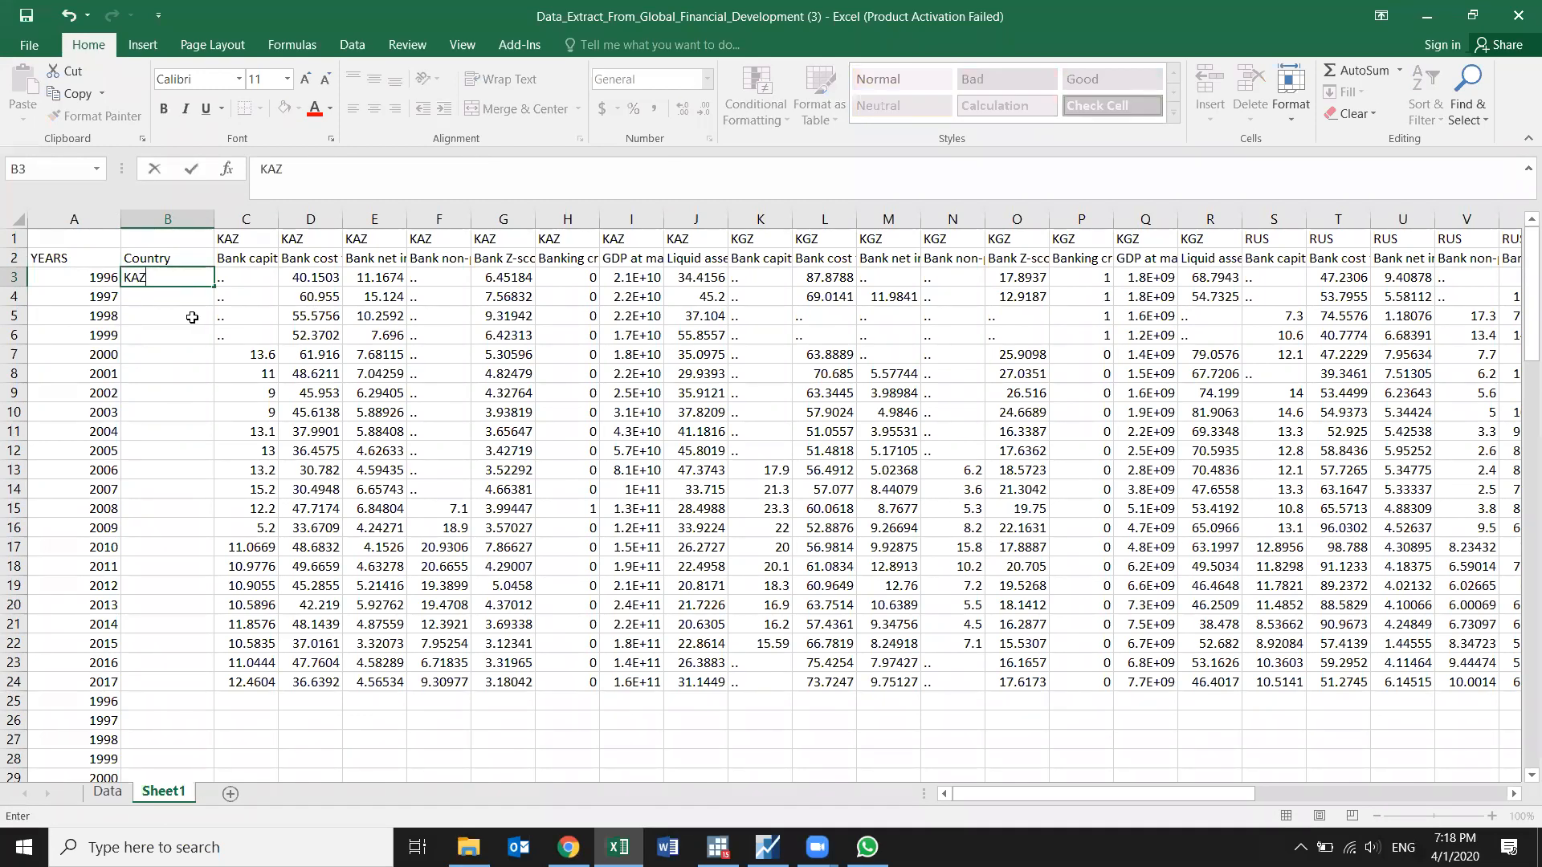
key(Return)
click(192, 281)
drag(213, 287, 227, 685)
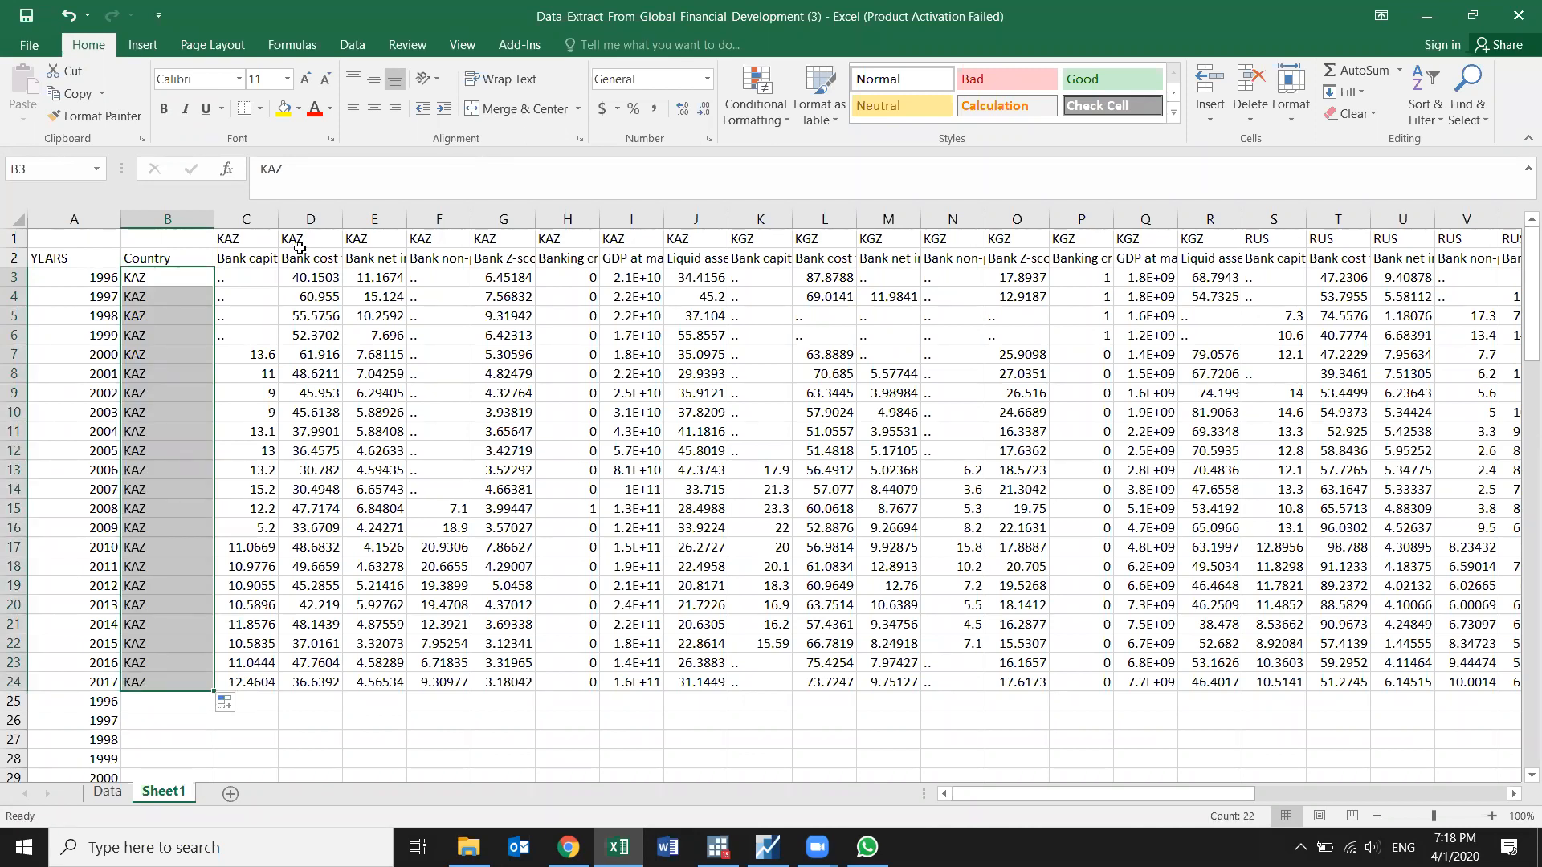
Step: Enter KRG as the country in B25 for the first year of the second block
click(158, 701)
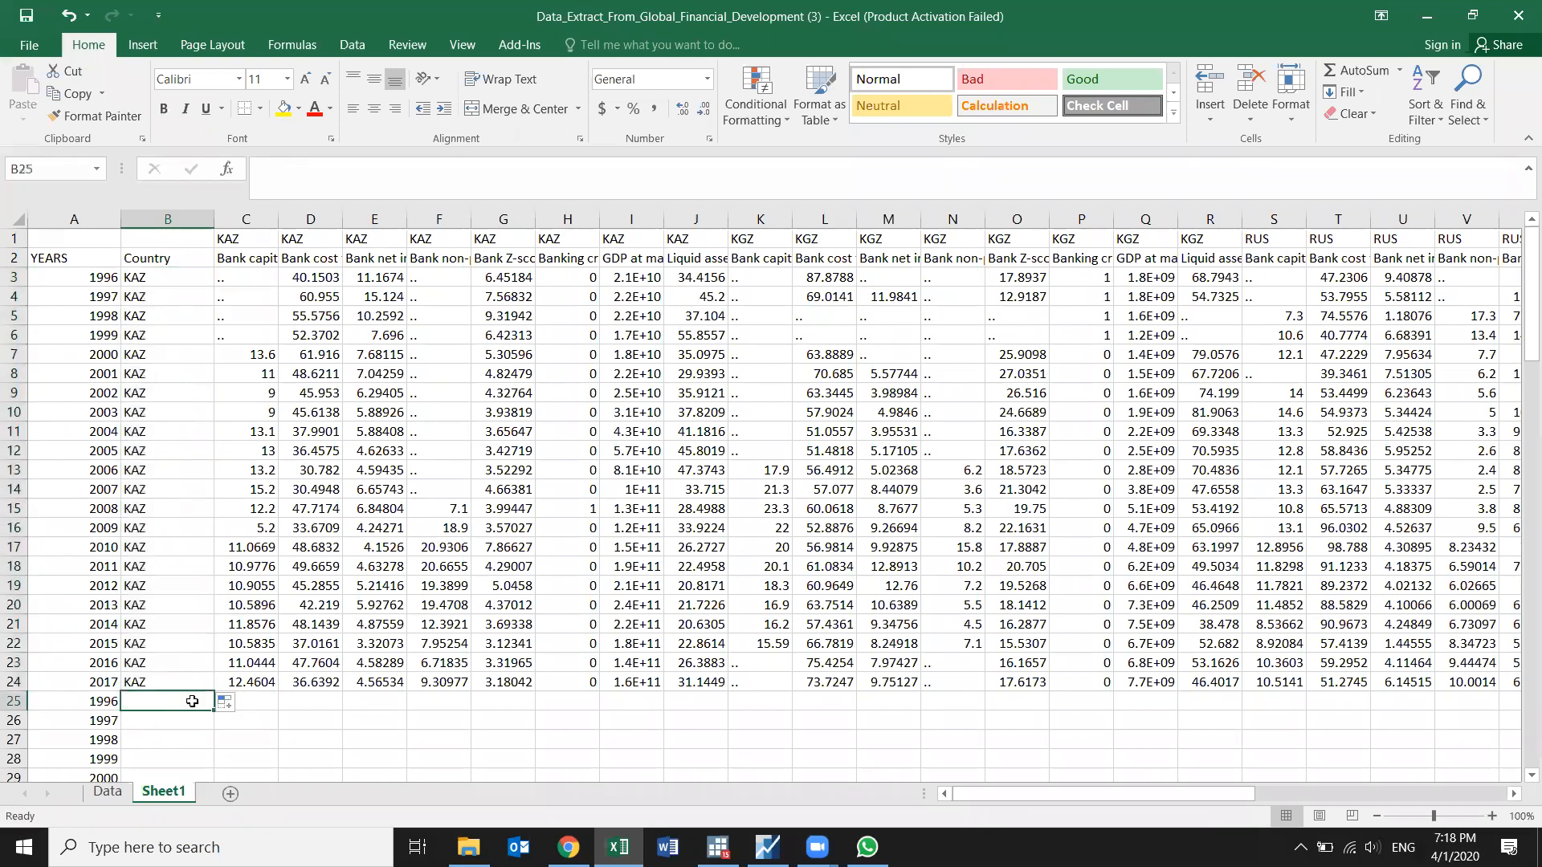
text(KR)
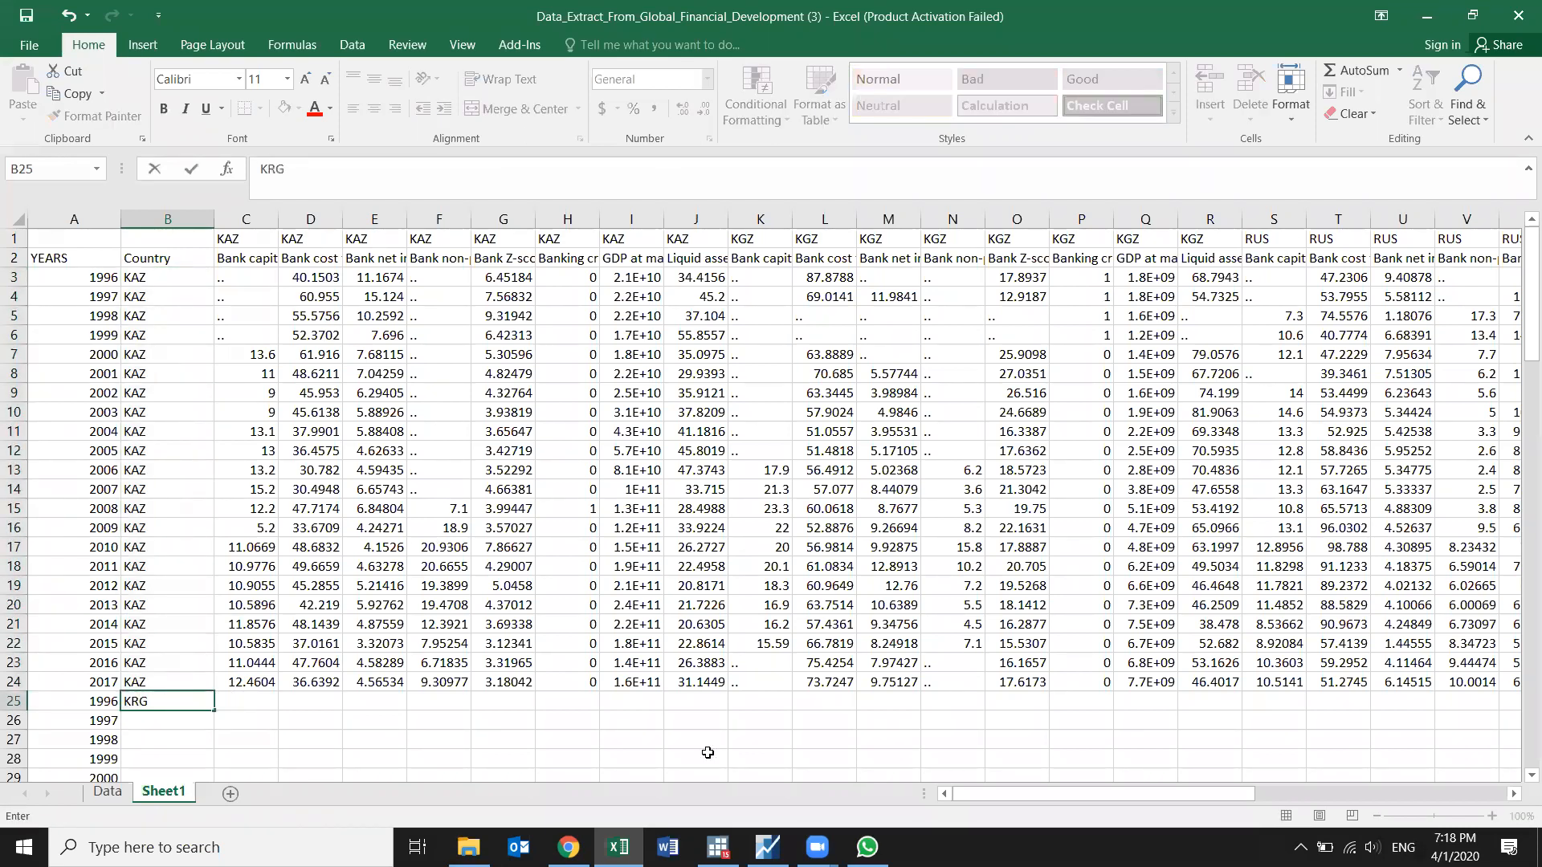
text(G)
click(747, 258)
Step: Cut the KGZ, RUS, BLR and ARM values in K3:AP24 and paste them at C25
click(767, 278)
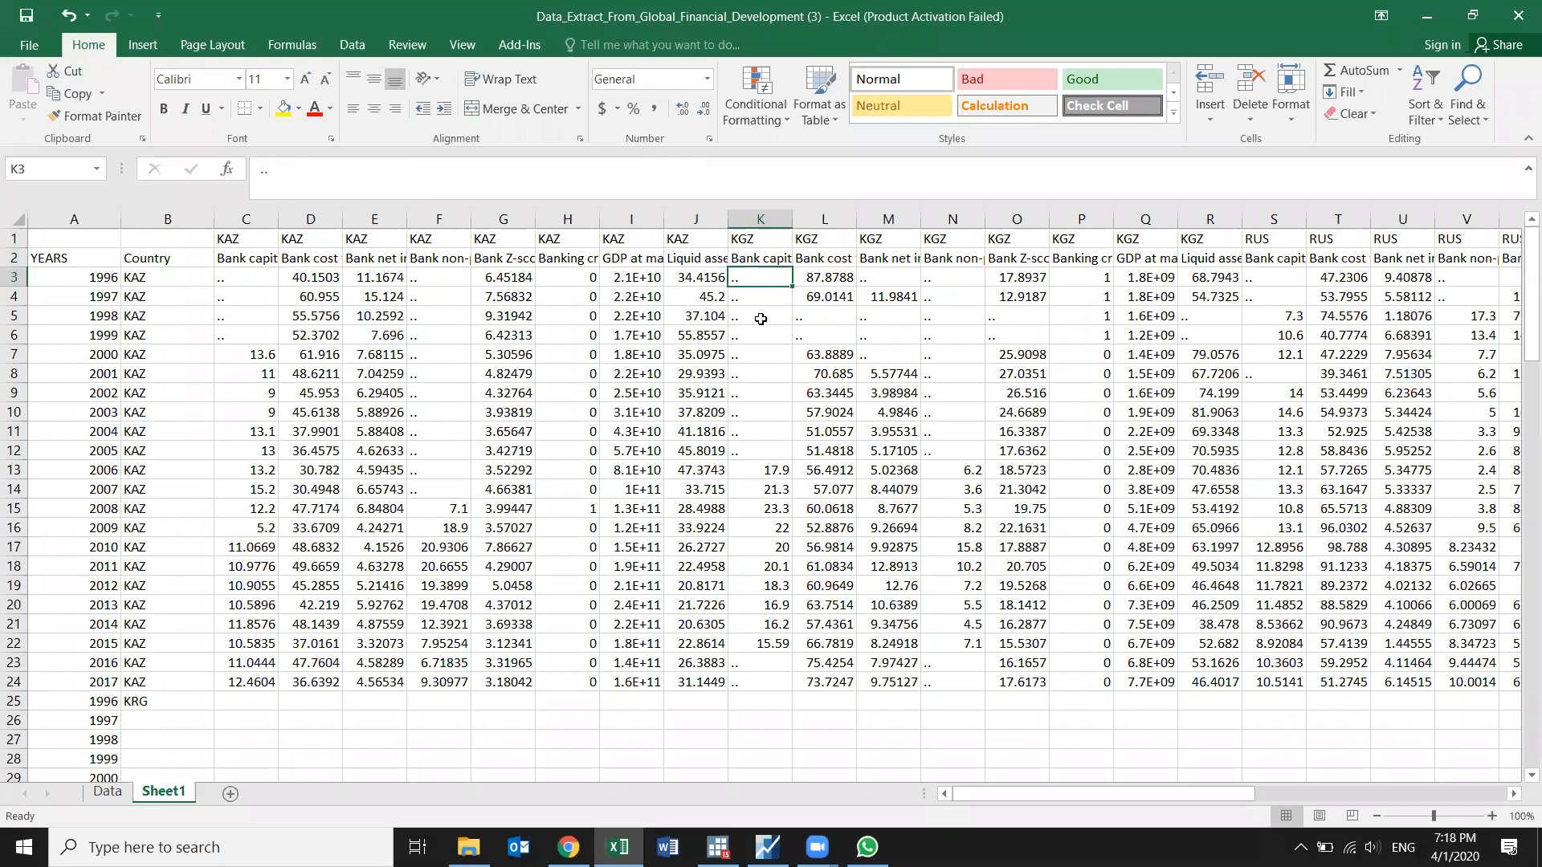
key(ctrl+shift+Down)
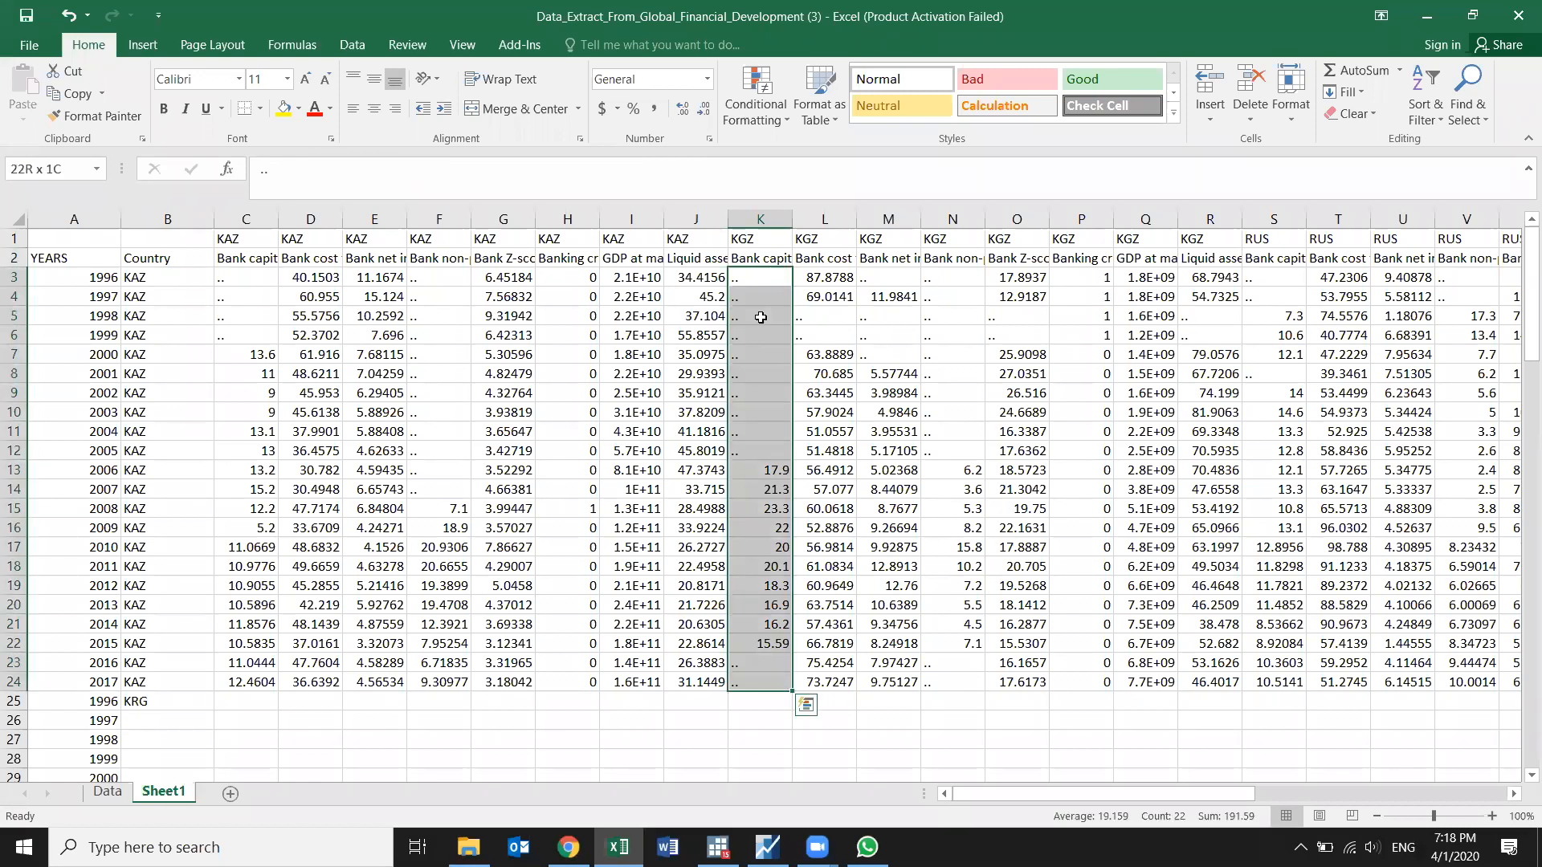
key(ctrl+shift+Right)
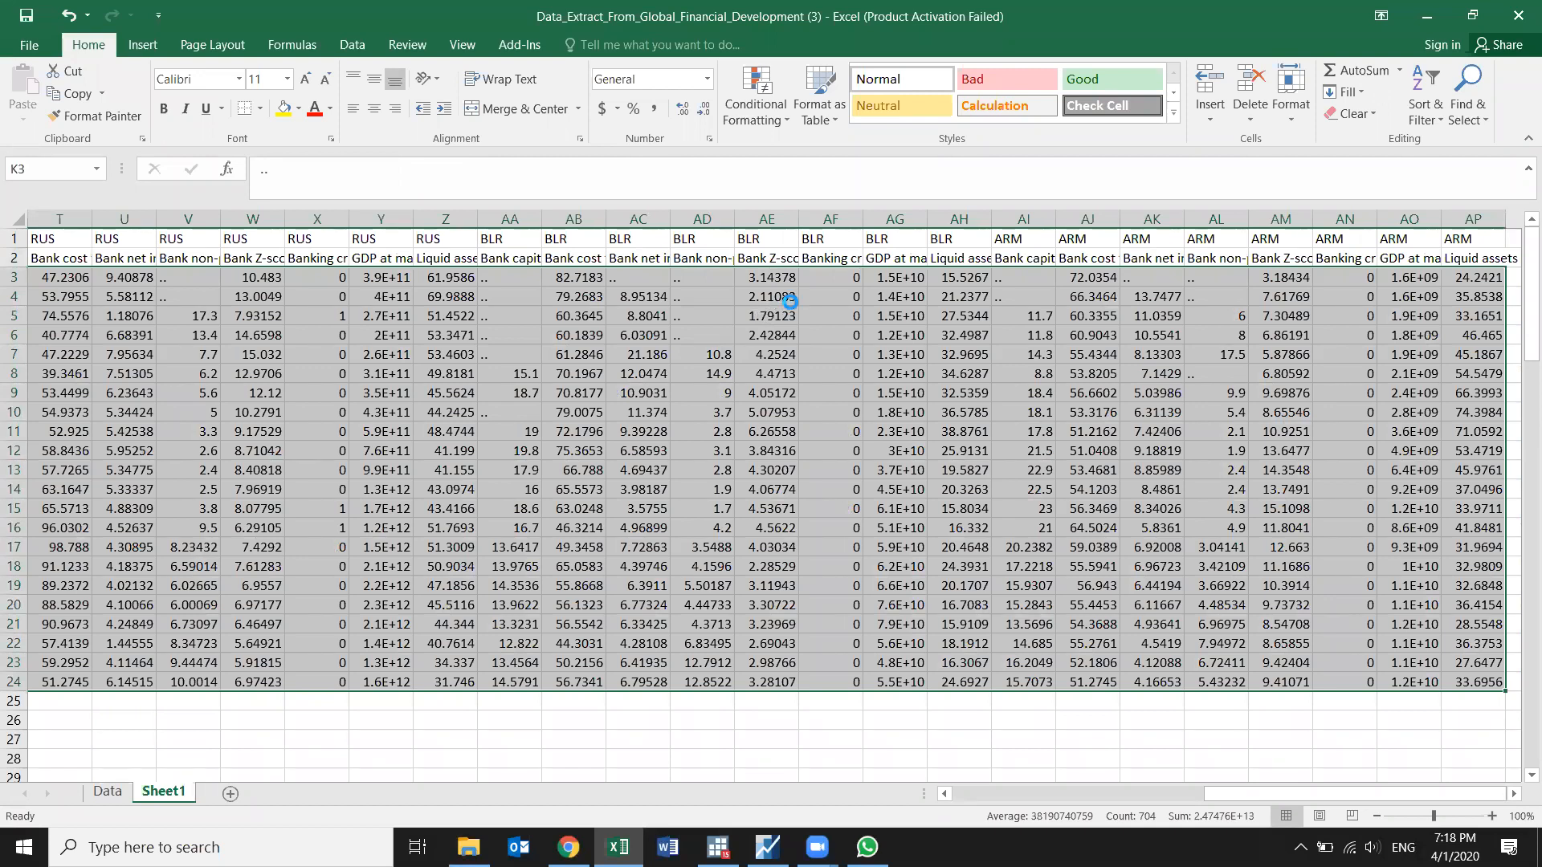
key(ctrl+c)
scroll(790, 302, left, 7)
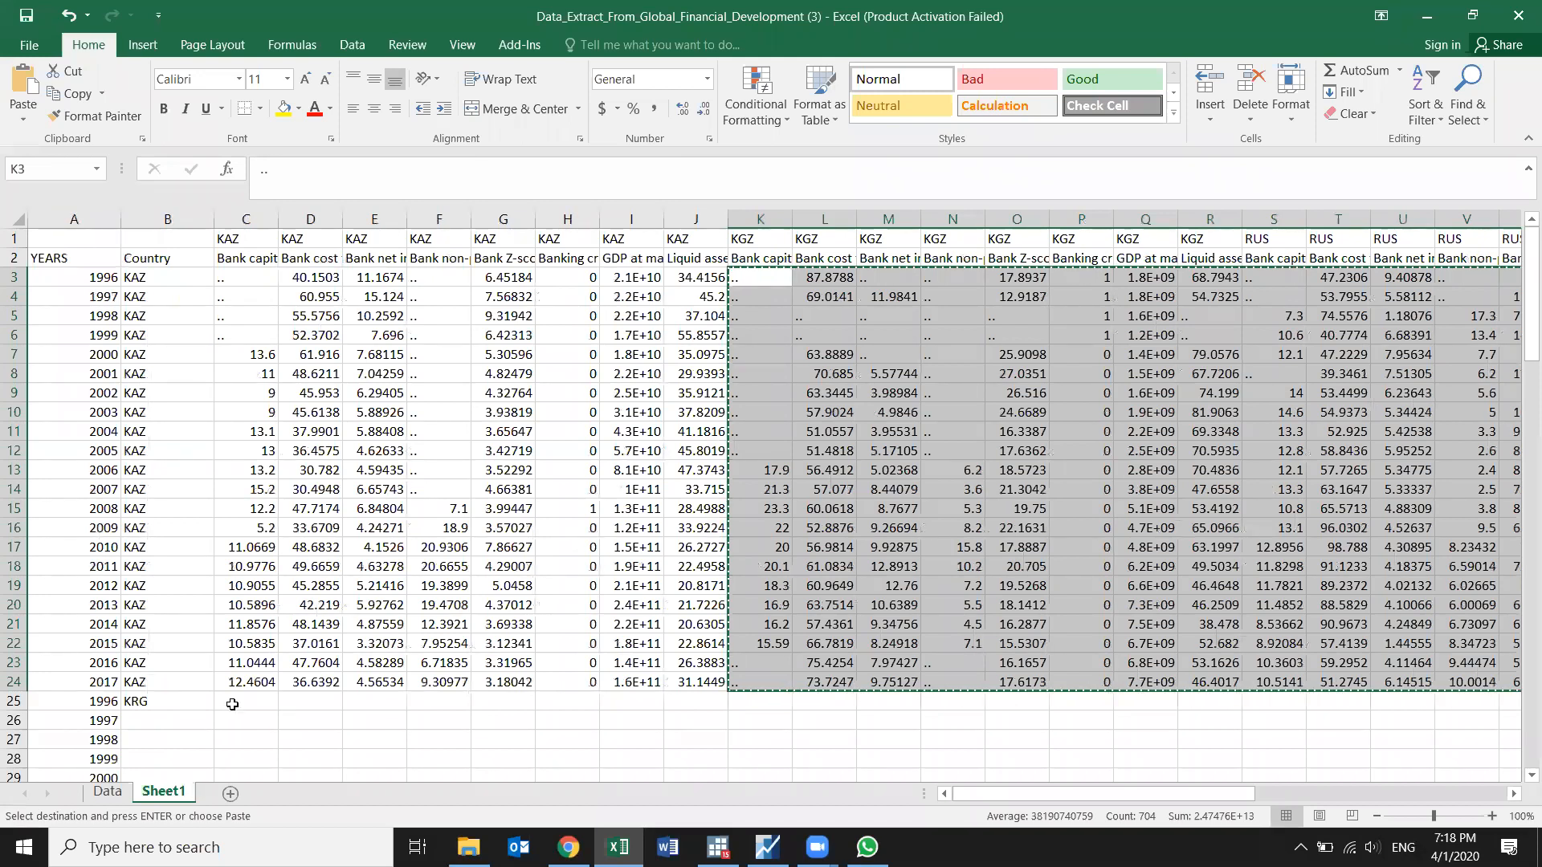
click(232, 704)
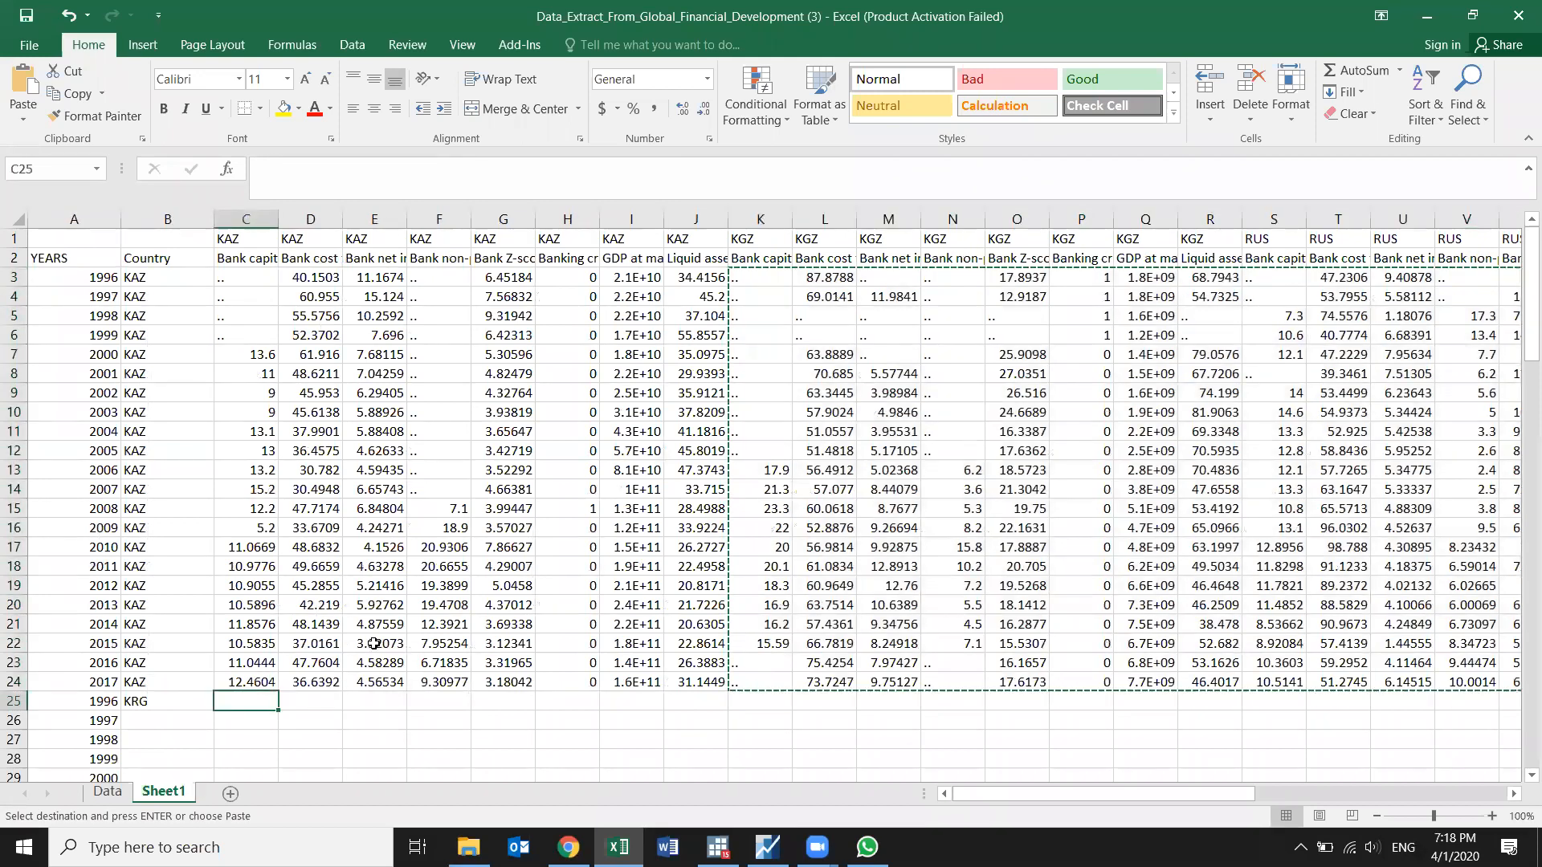
key(ctrl+v)
Step: Fill the KRG country label from B25 down to B46
scroll(576, 611, down, 6)
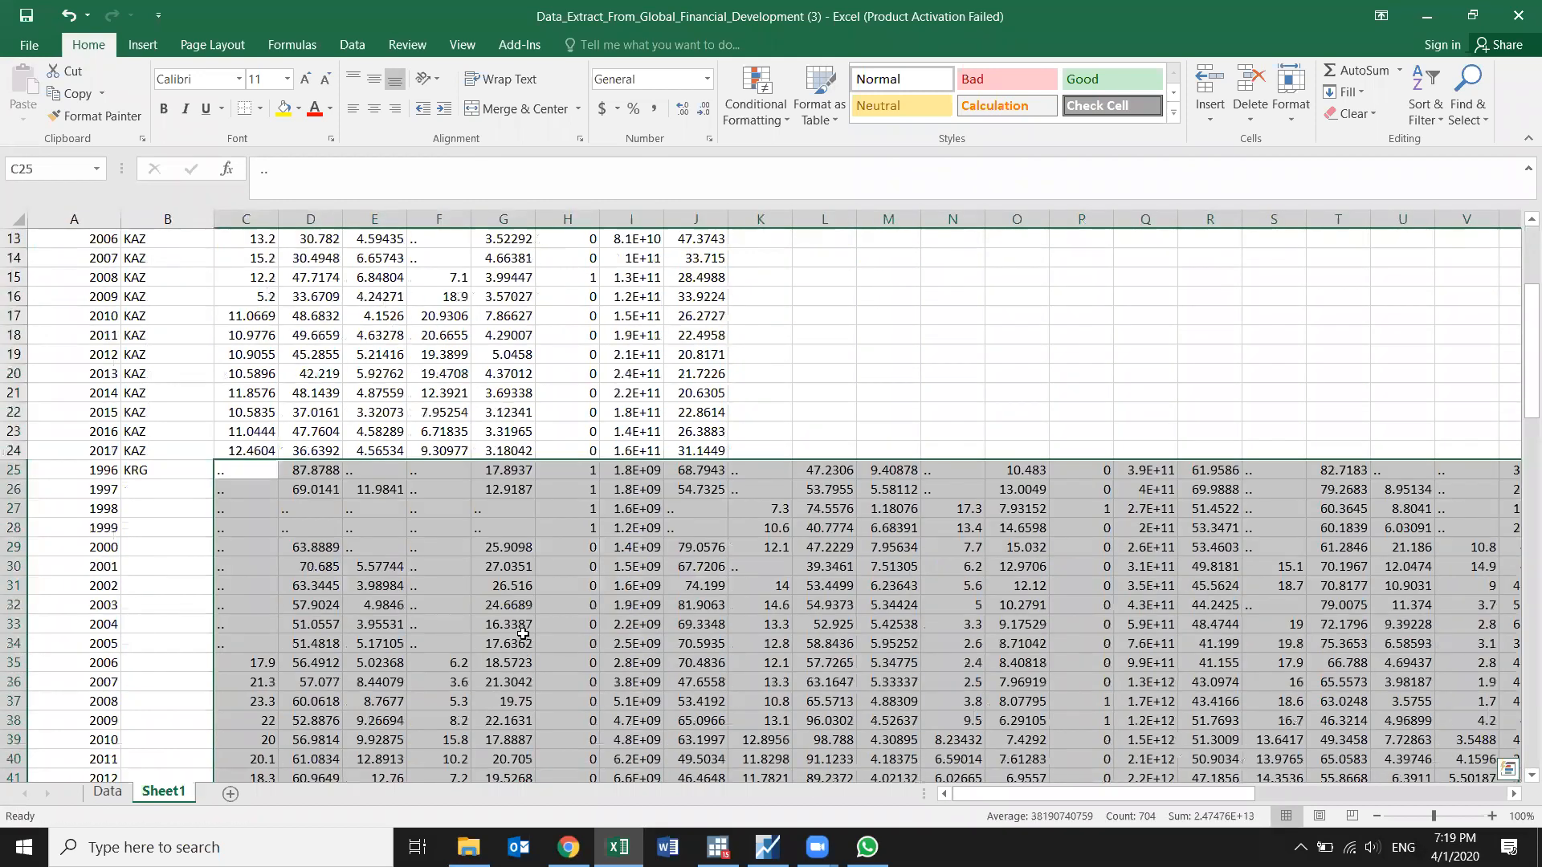
click(179, 360)
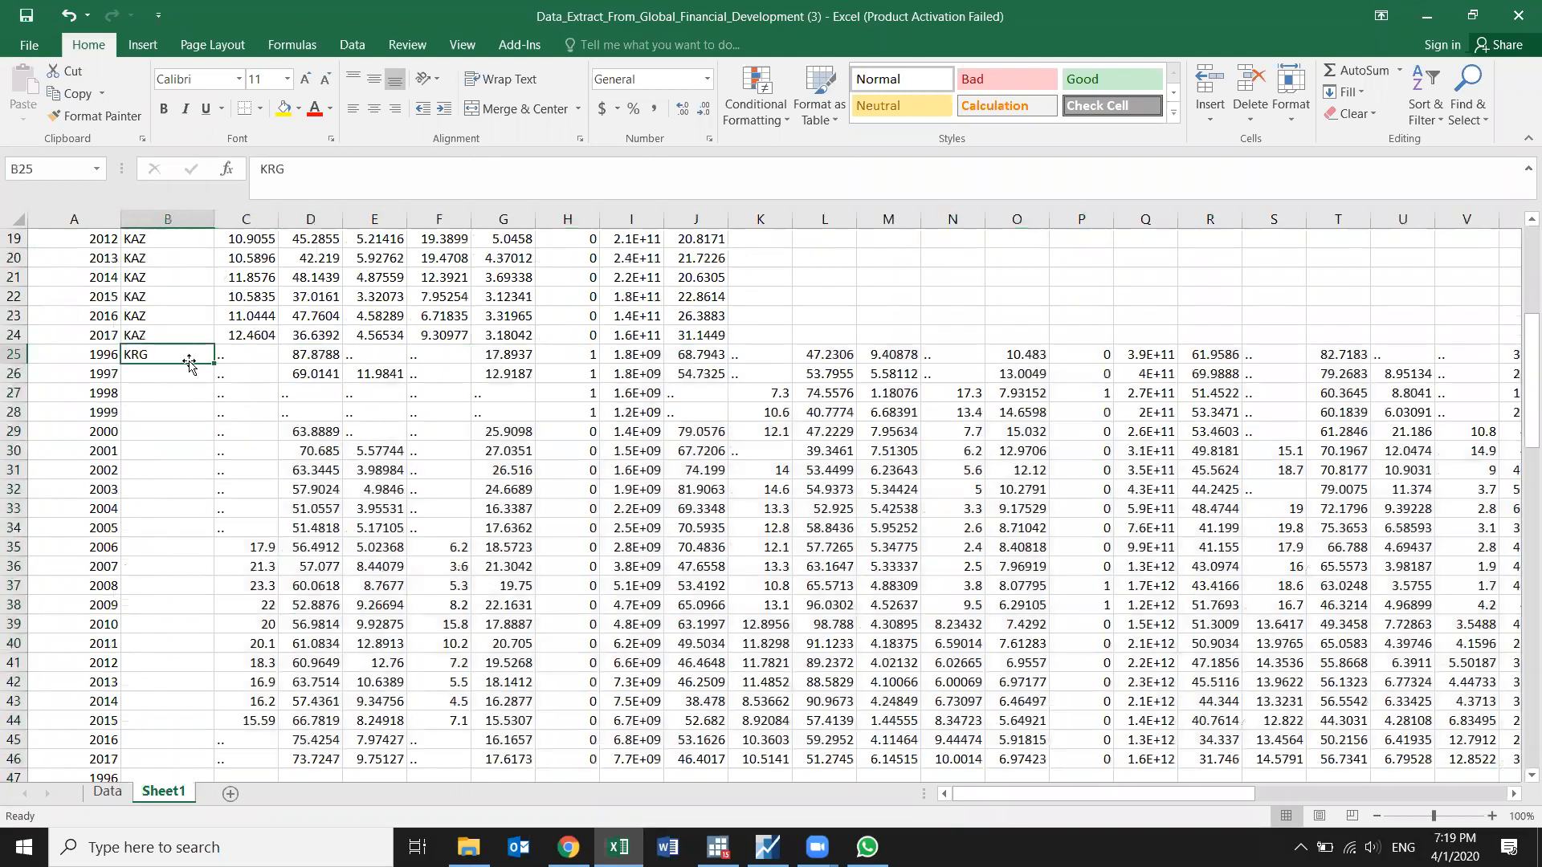
drag(214, 363, 190, 570)
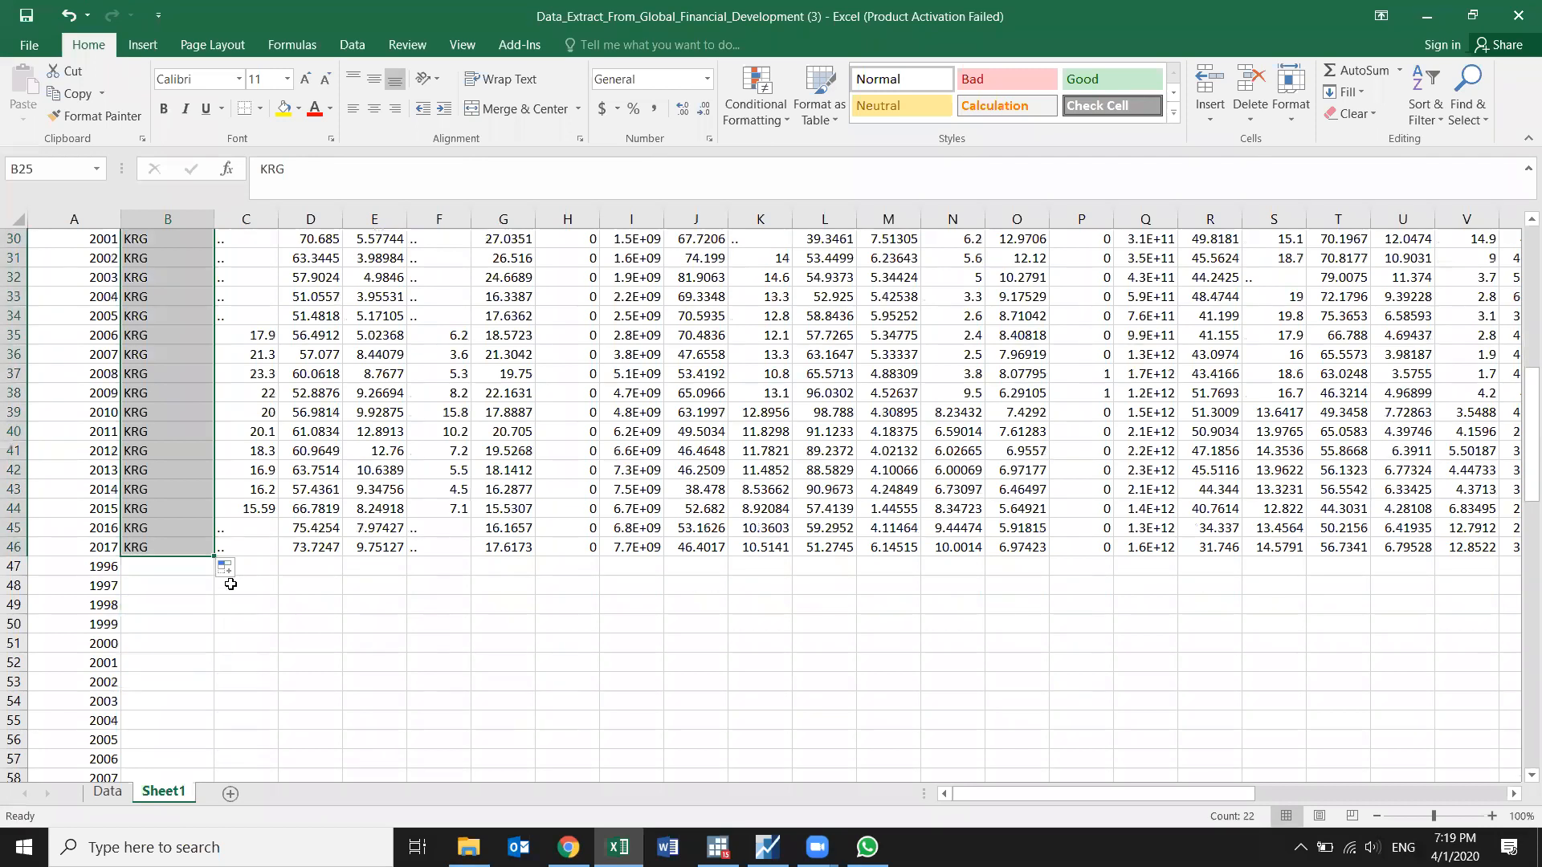
Step: Enter RUS as the country in B47 for the first year of the third block
scroll(851, 409, up, 10)
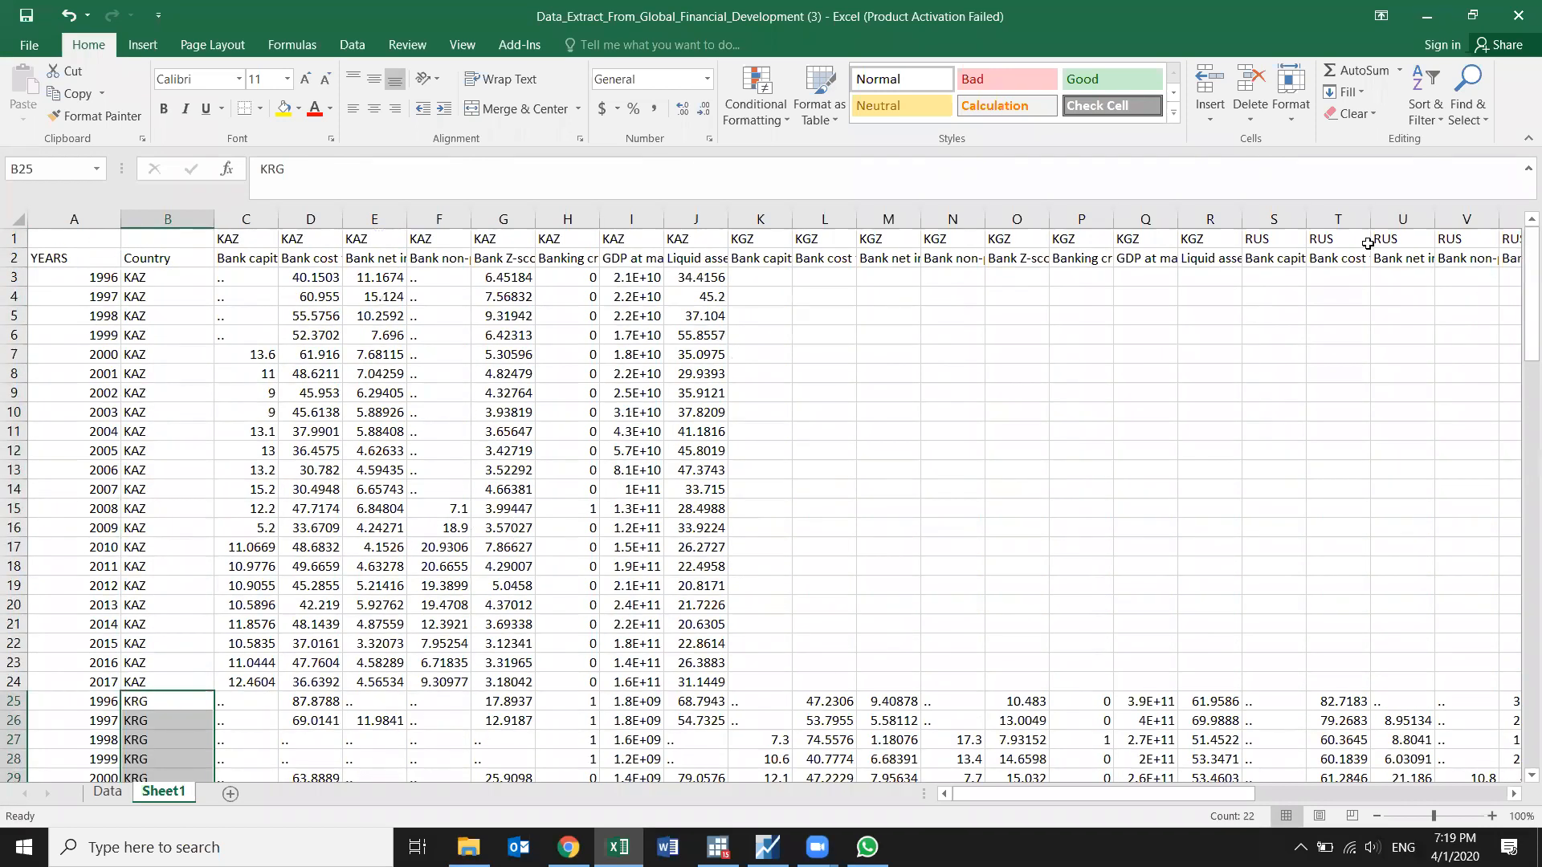
scroll(28, 574, down, 10)
click(156, 551)
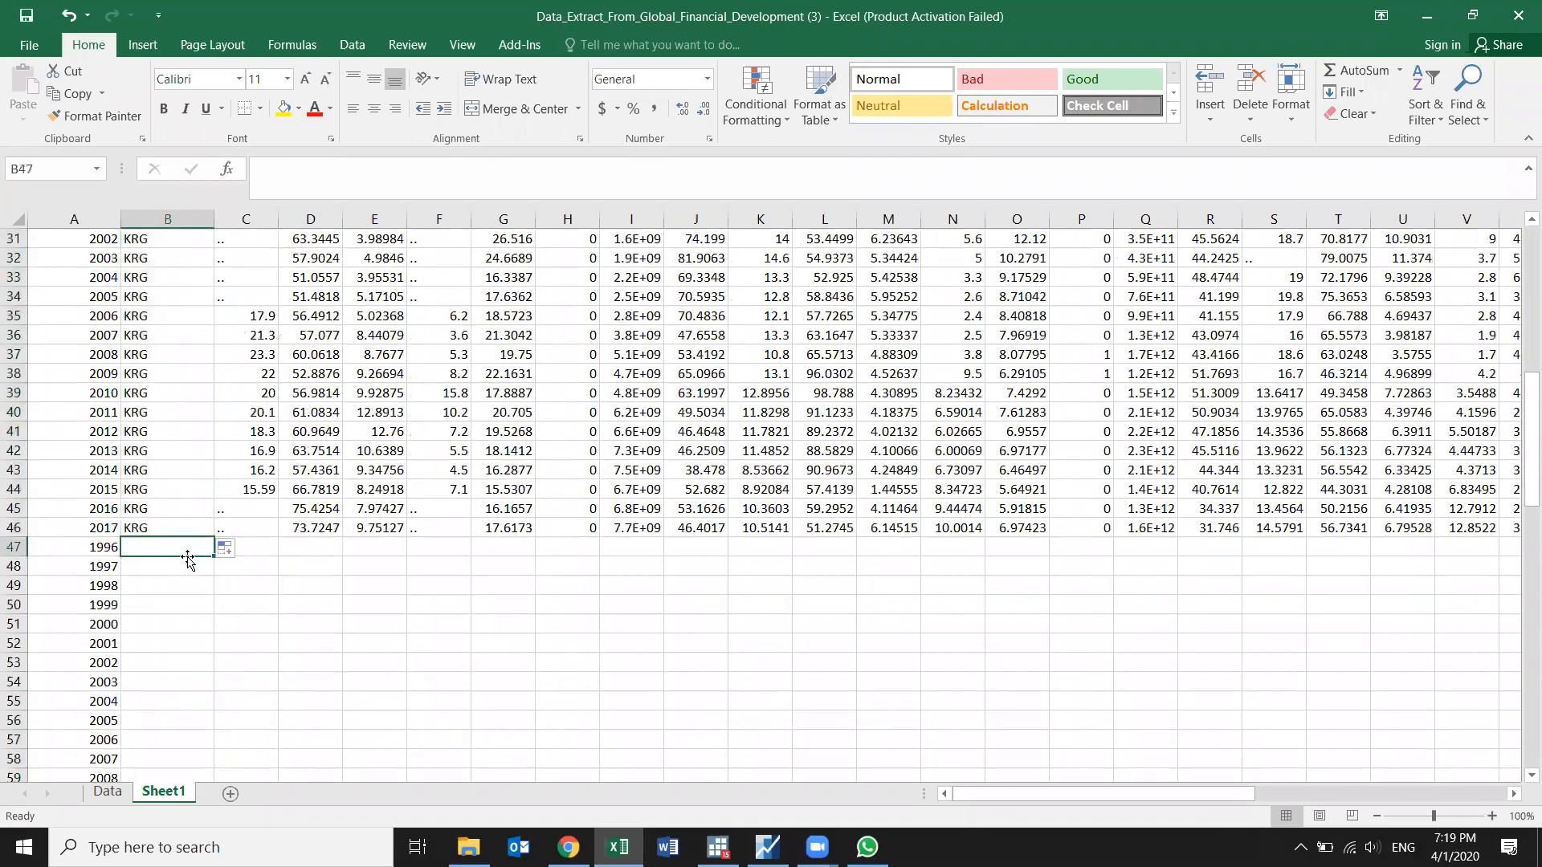
text(RUS)
key(Return)
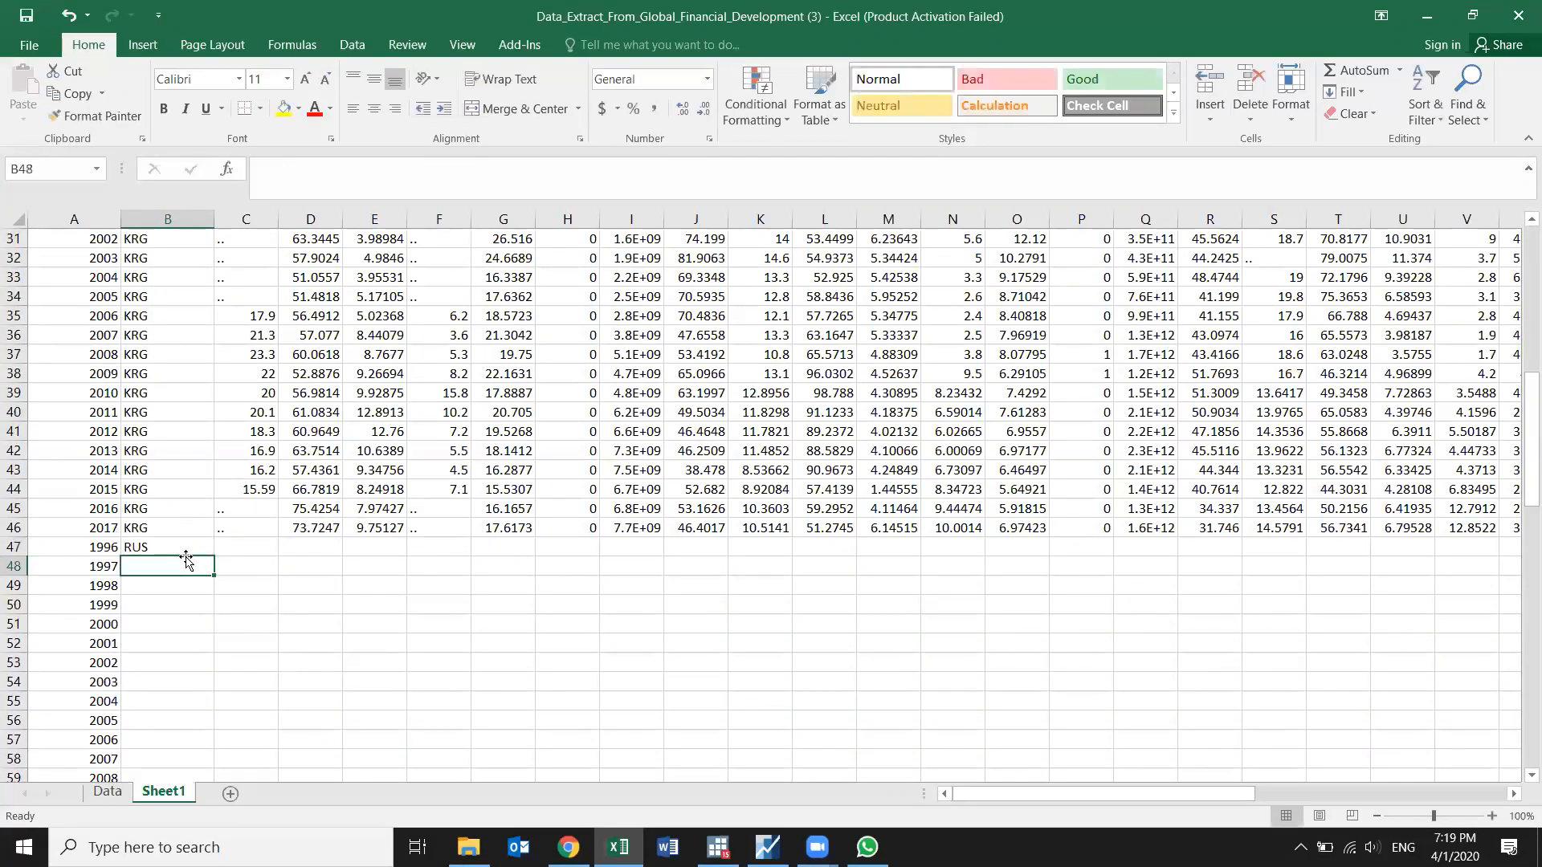
Step: Cut the RUS, BLR and ARM values in K25:AH46 and paste them at C47
scroll(321, 522, up, 7)
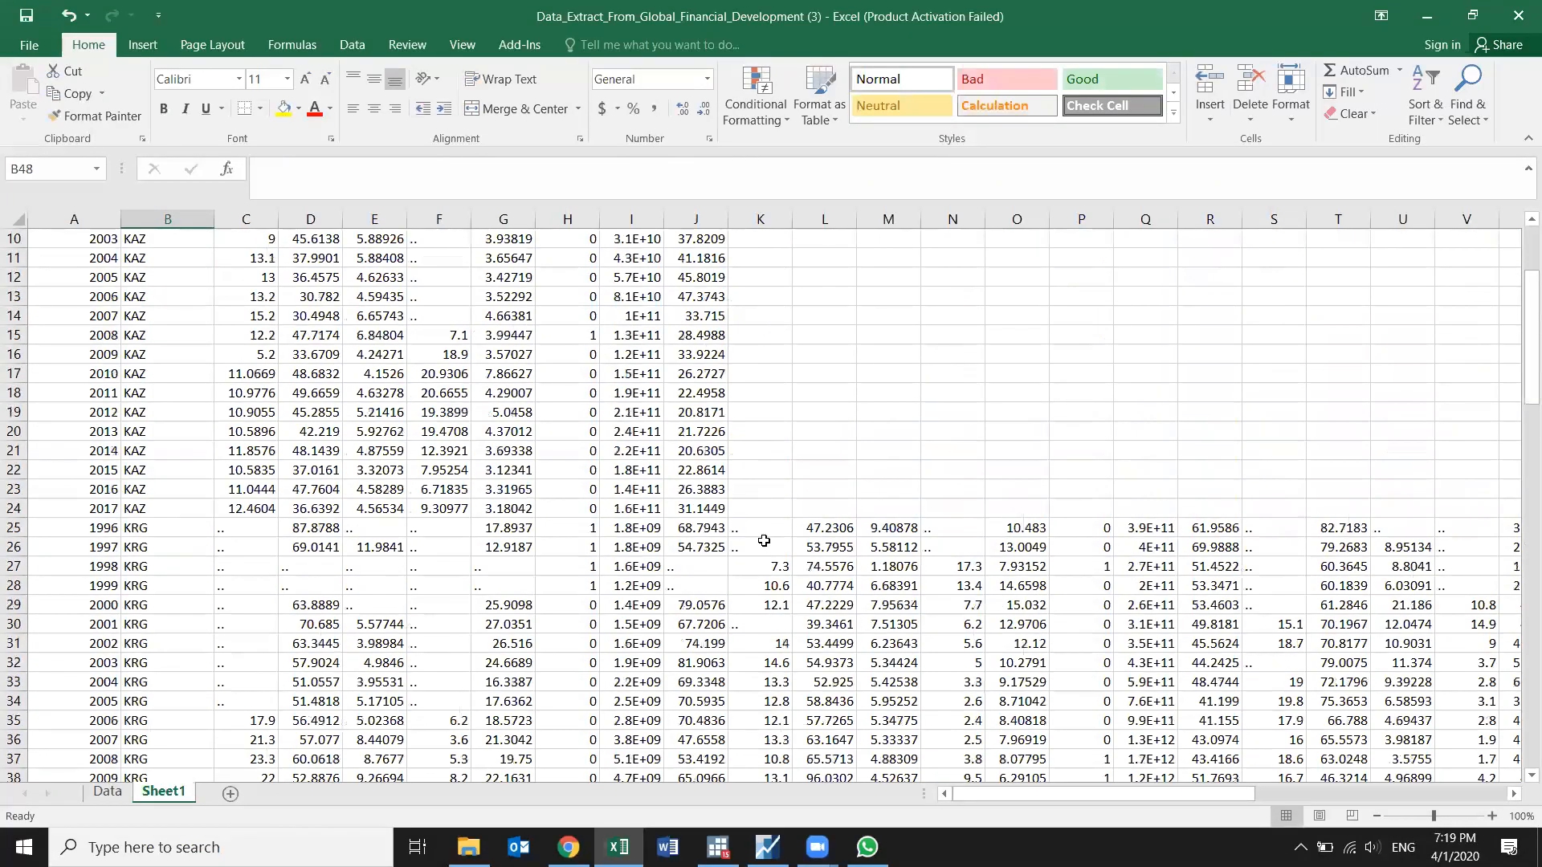
click(764, 530)
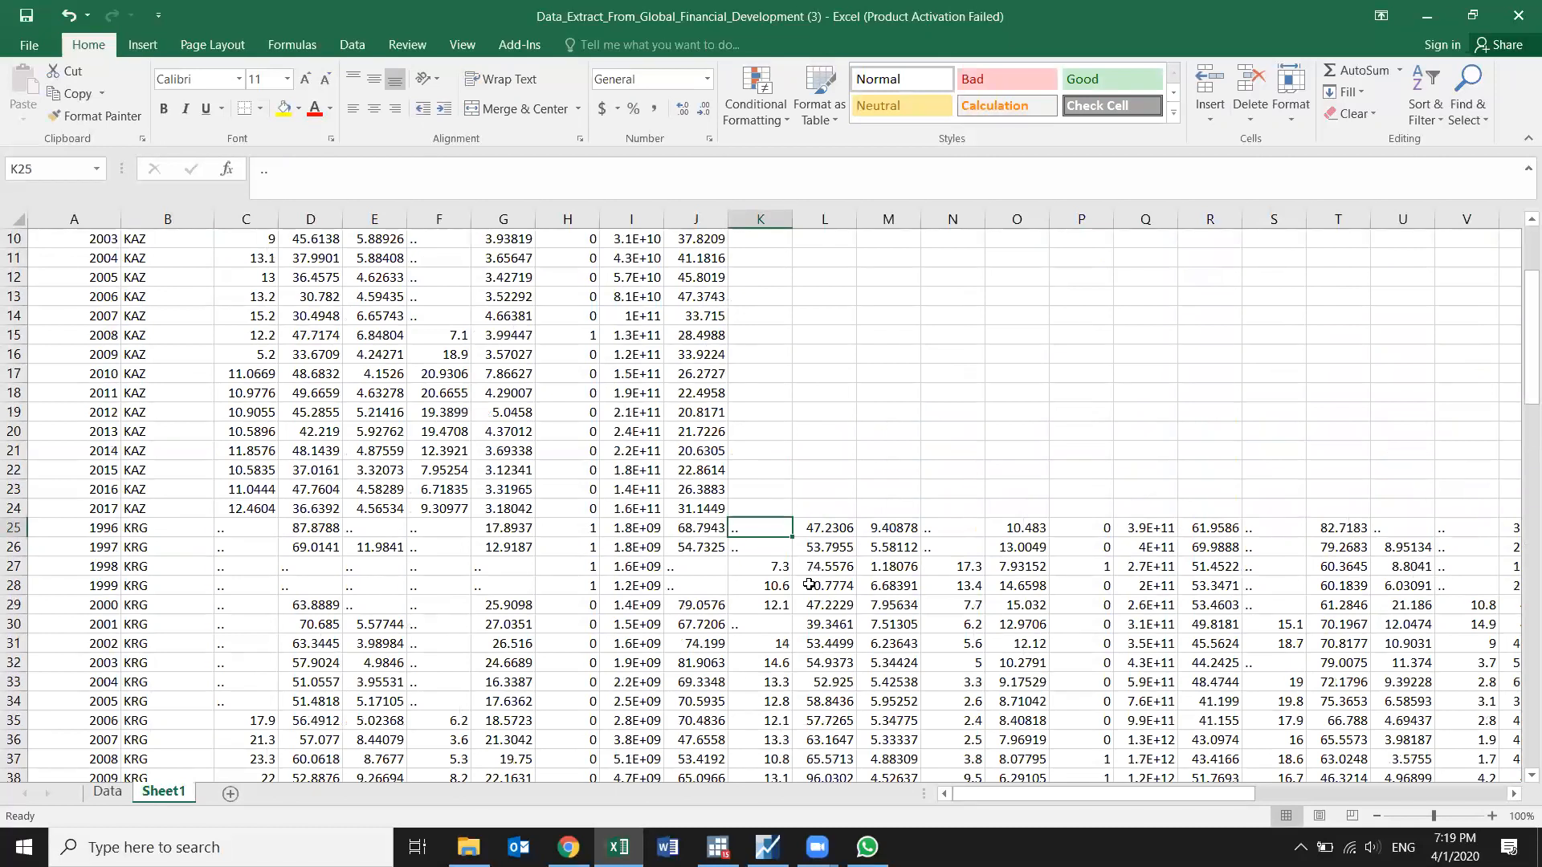
key(ctrl+shift+Right)
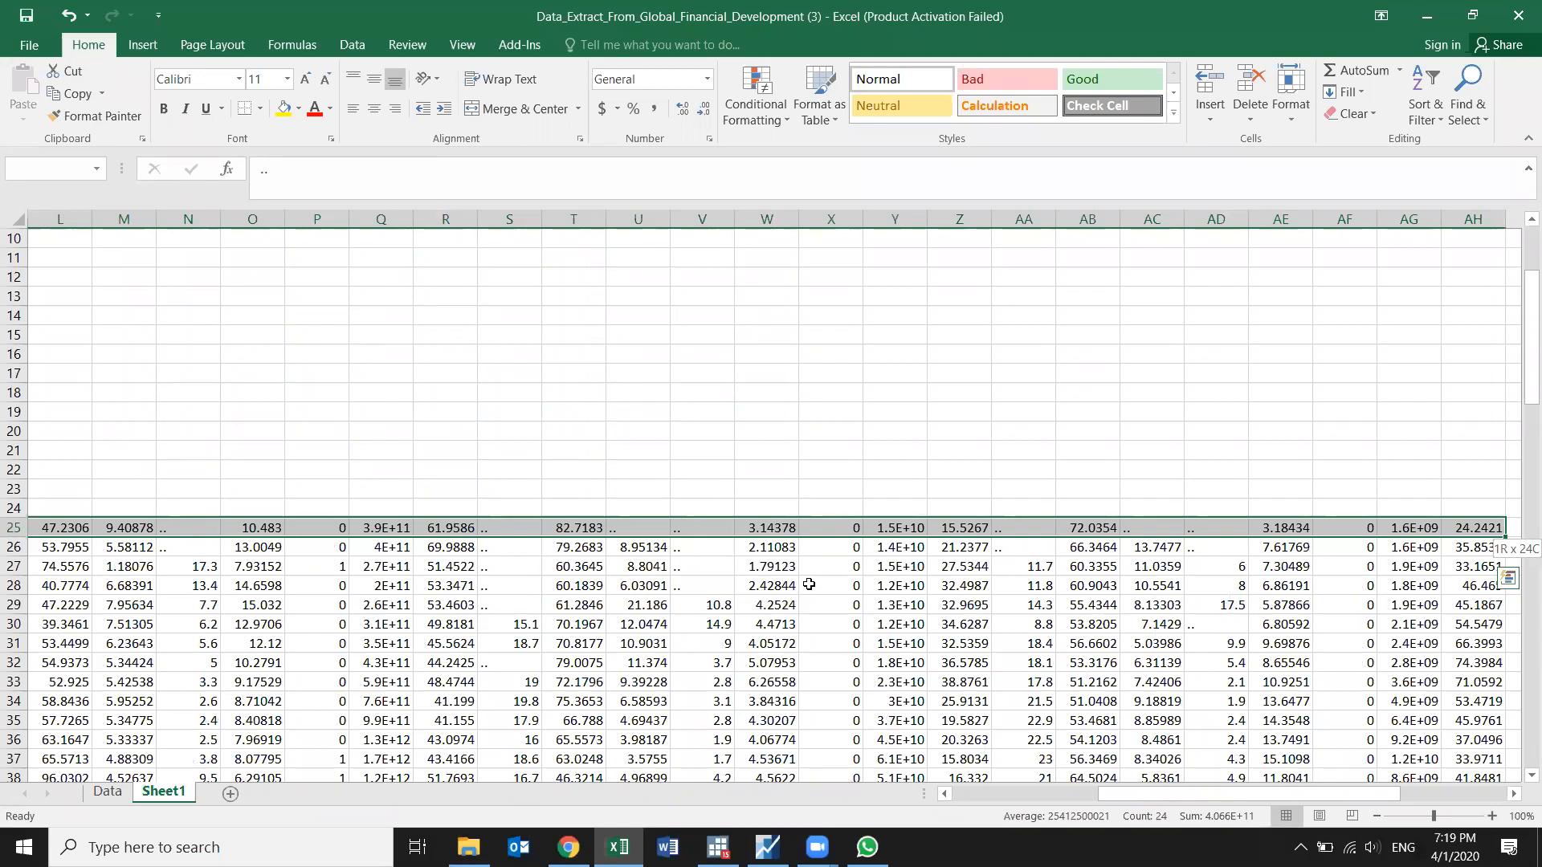
key(ctrl+shift+Down)
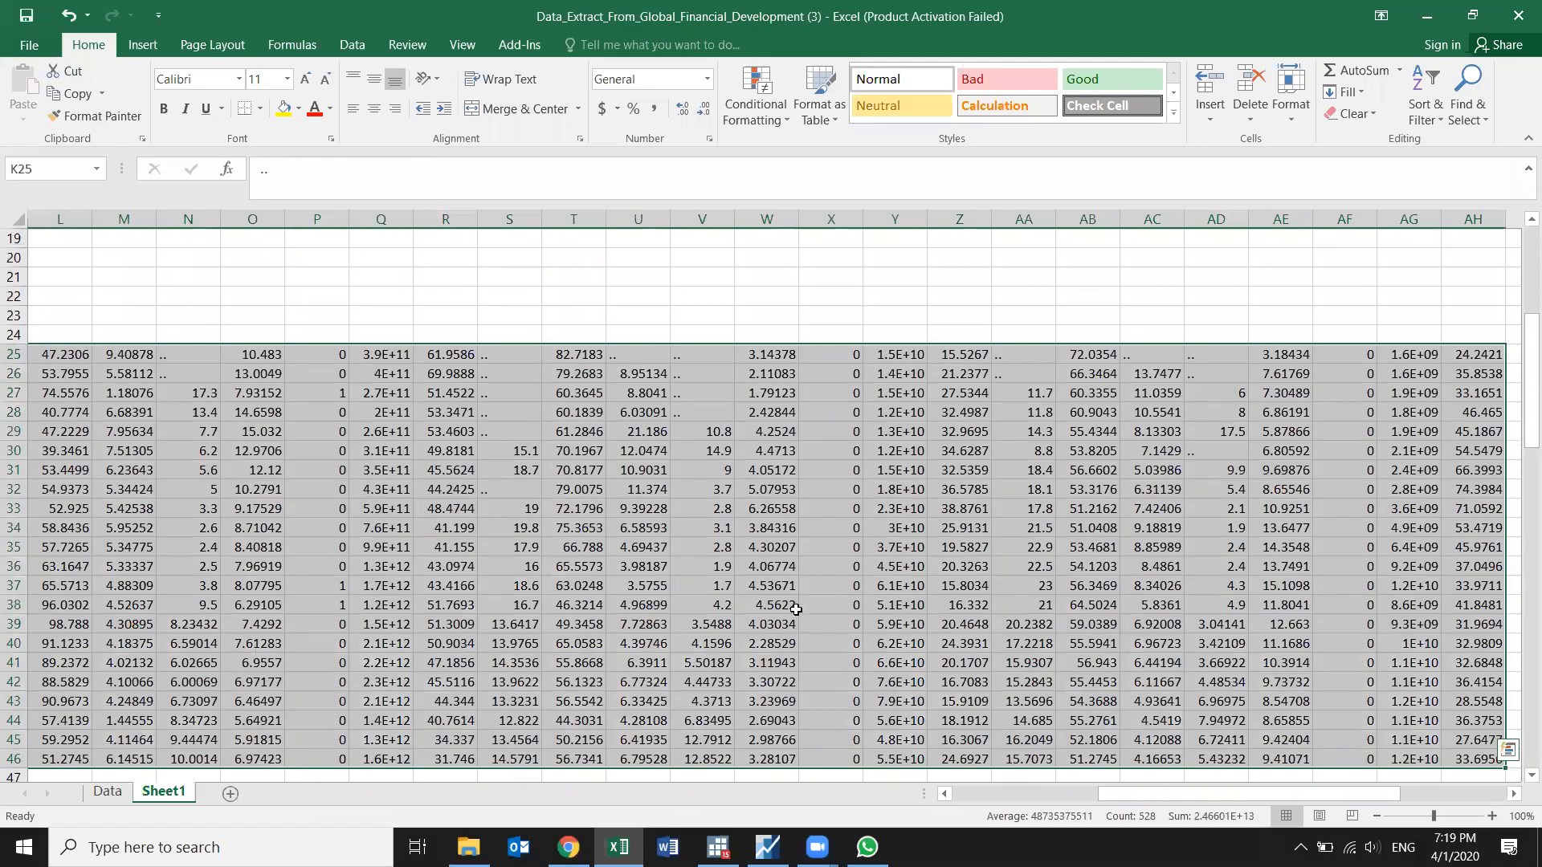
key(ctrl+c)
scroll(482, 562, left, 5)
scroll(167, 565, down, 4)
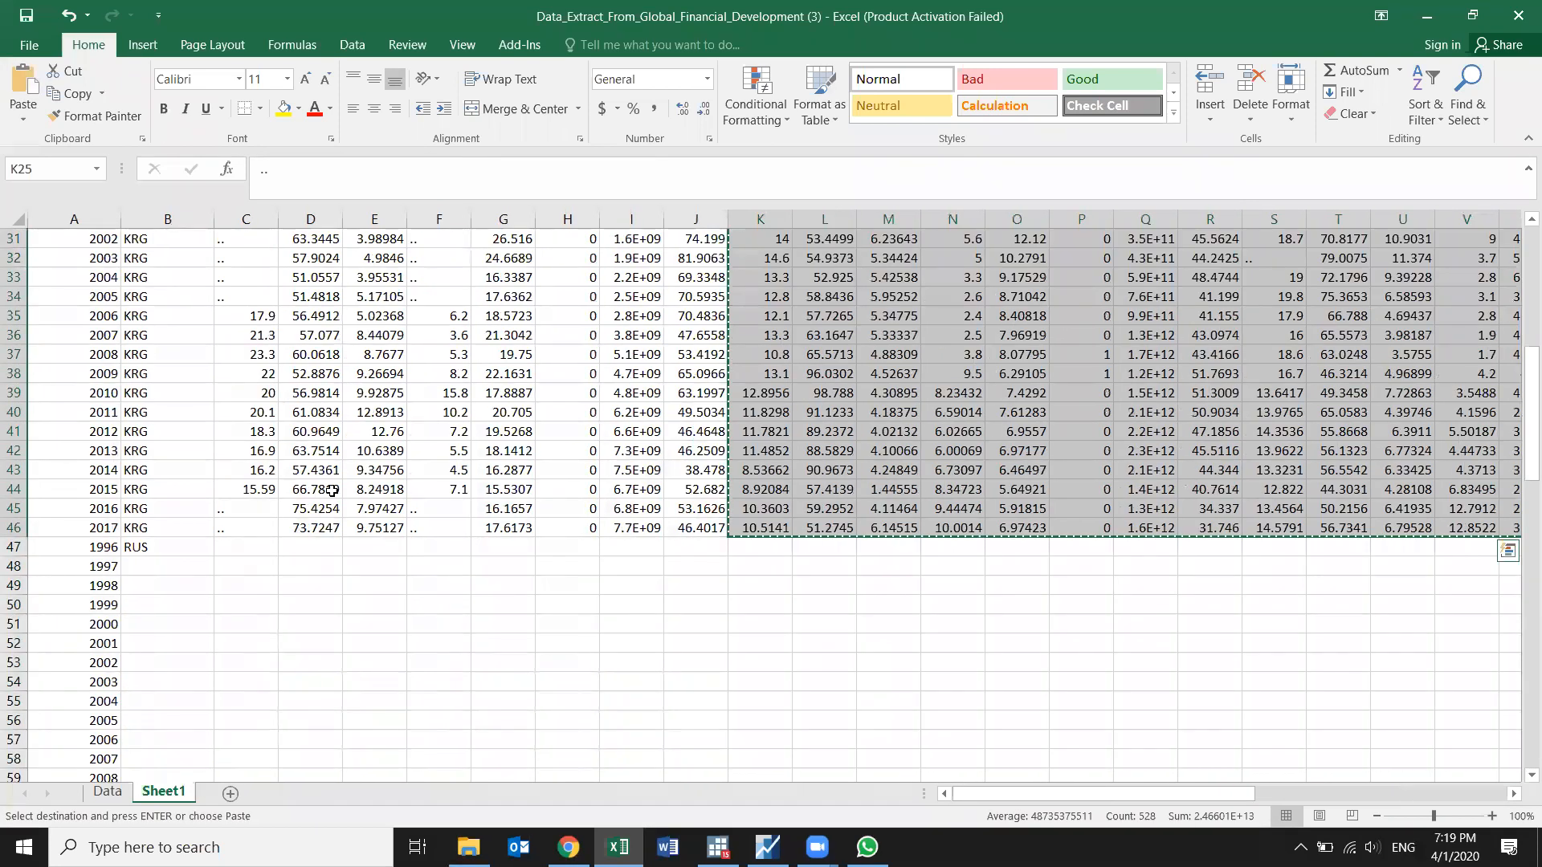
click(243, 551)
key(ctrl+v)
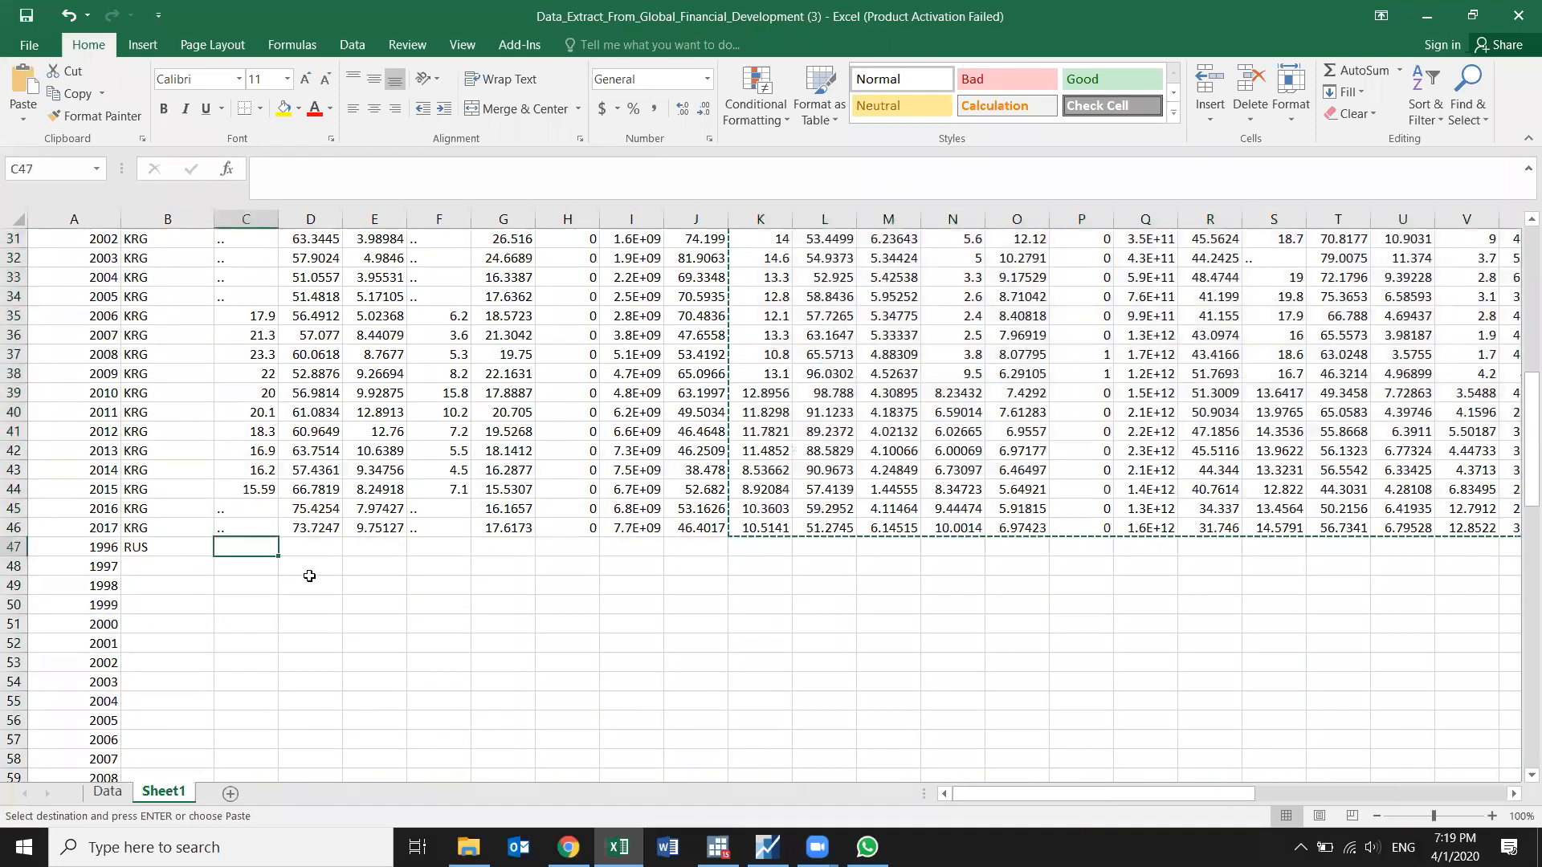
Step: Fill the RUS country label from B47 down to B68
click(165, 551)
drag(217, 559, 217, 452)
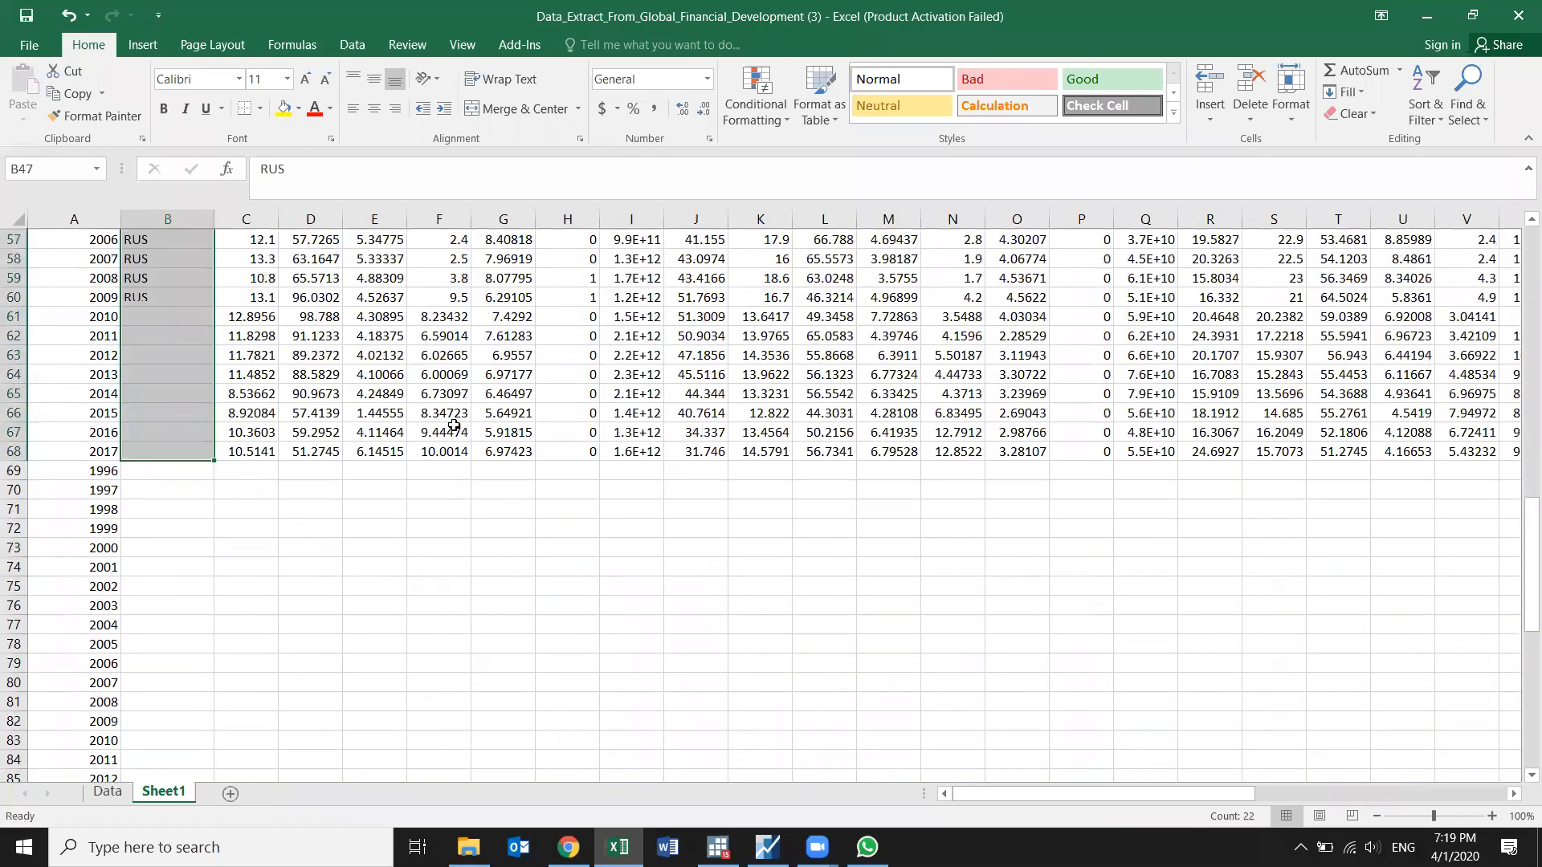
Step: Cut the BLR and ARM values in K47:Z68 and paste them at C69
scroll(453, 426, up, 12)
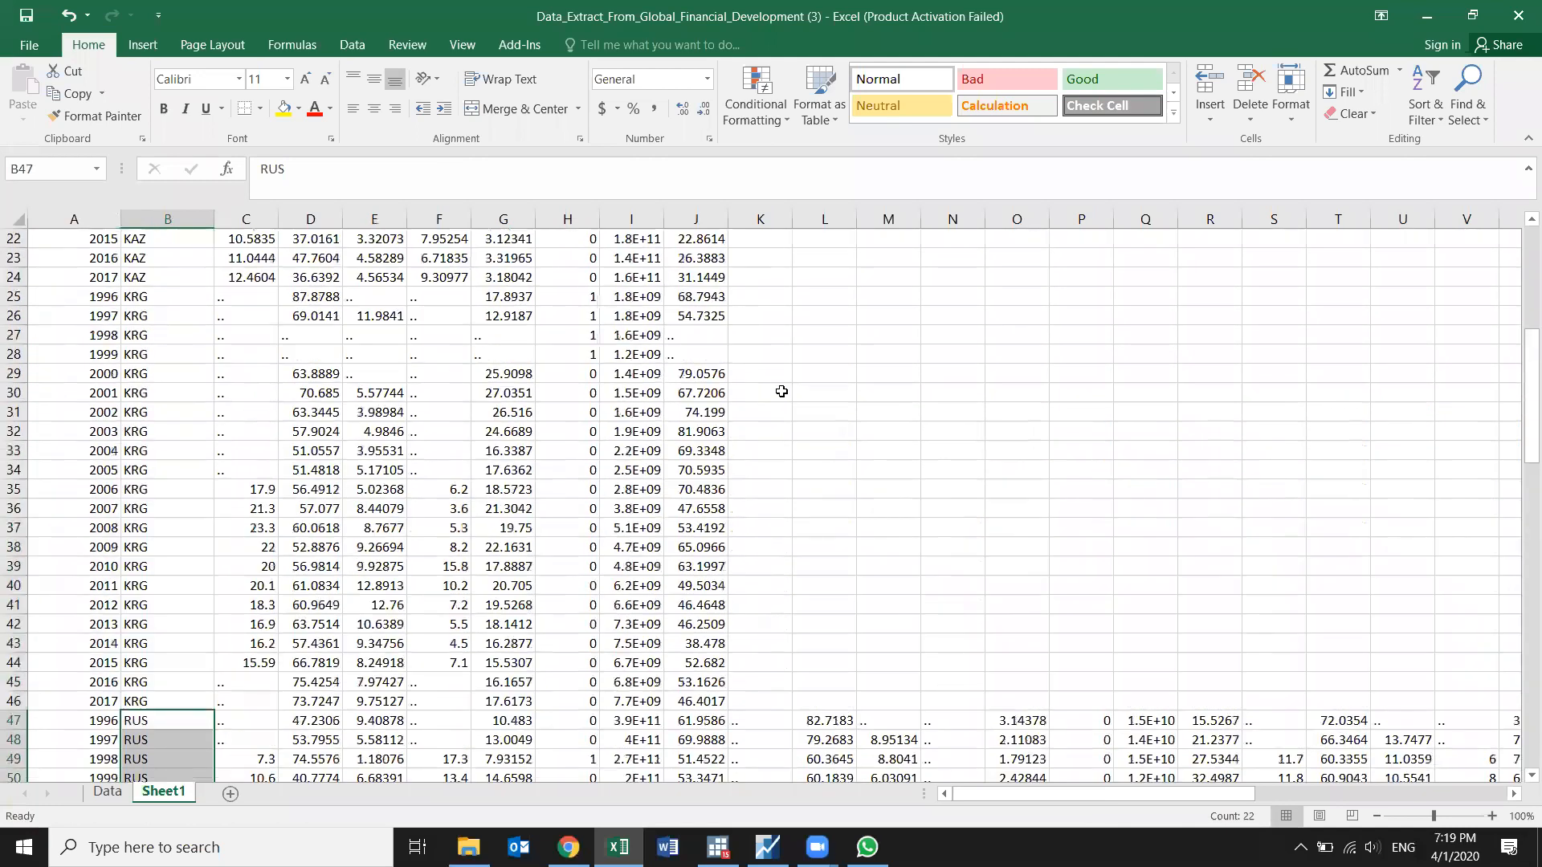
scroll(782, 391, up, 5)
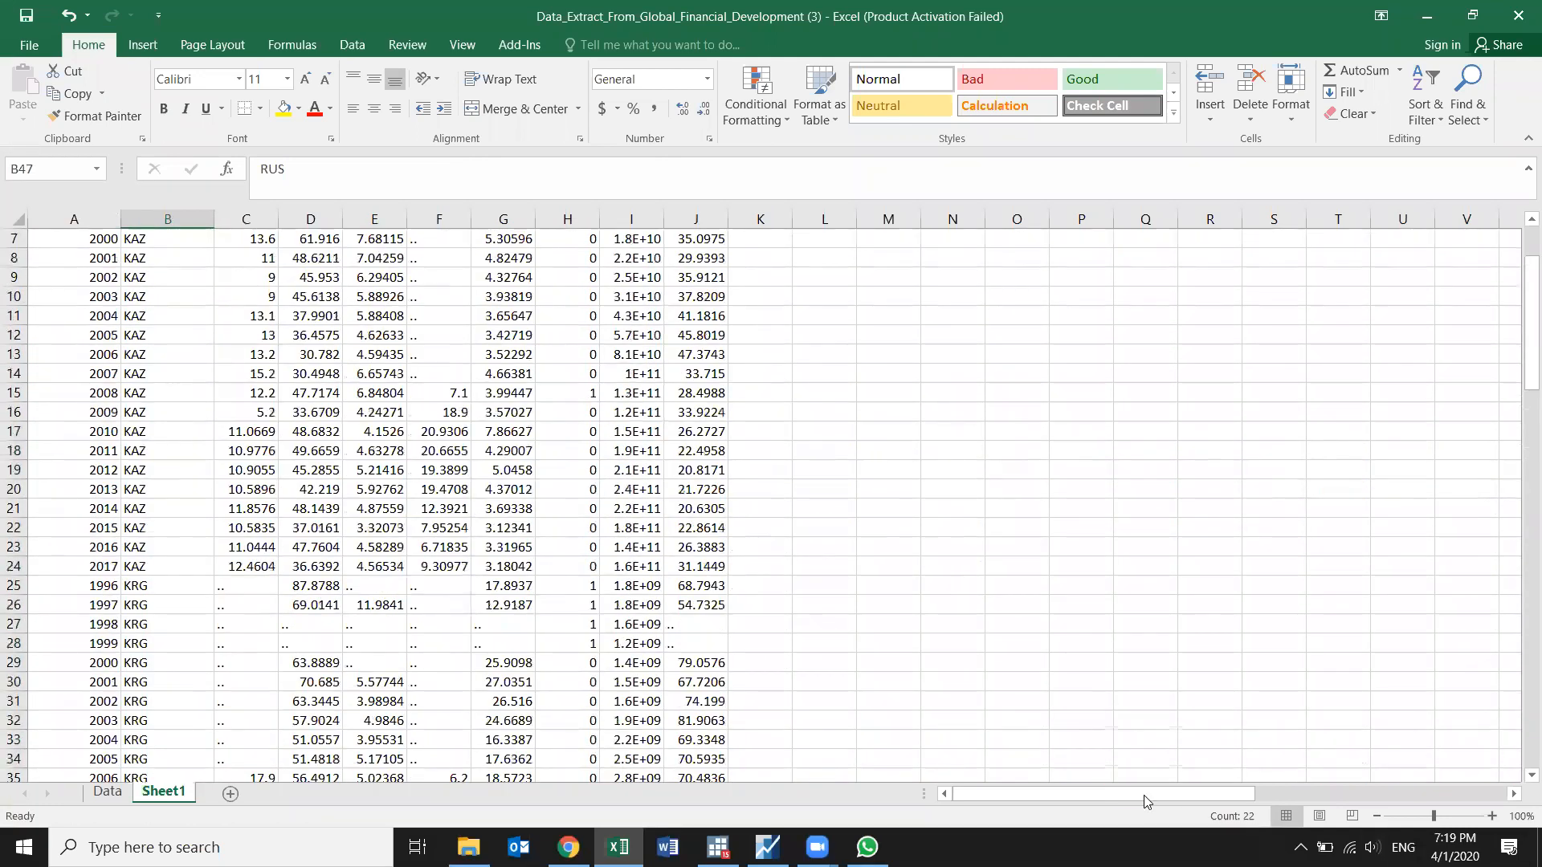
drag(1147, 795, 1332, 795)
scroll(1261, 644, up, 2)
scroll(1133, 575, down, 6)
drag(1206, 793, 916, 795)
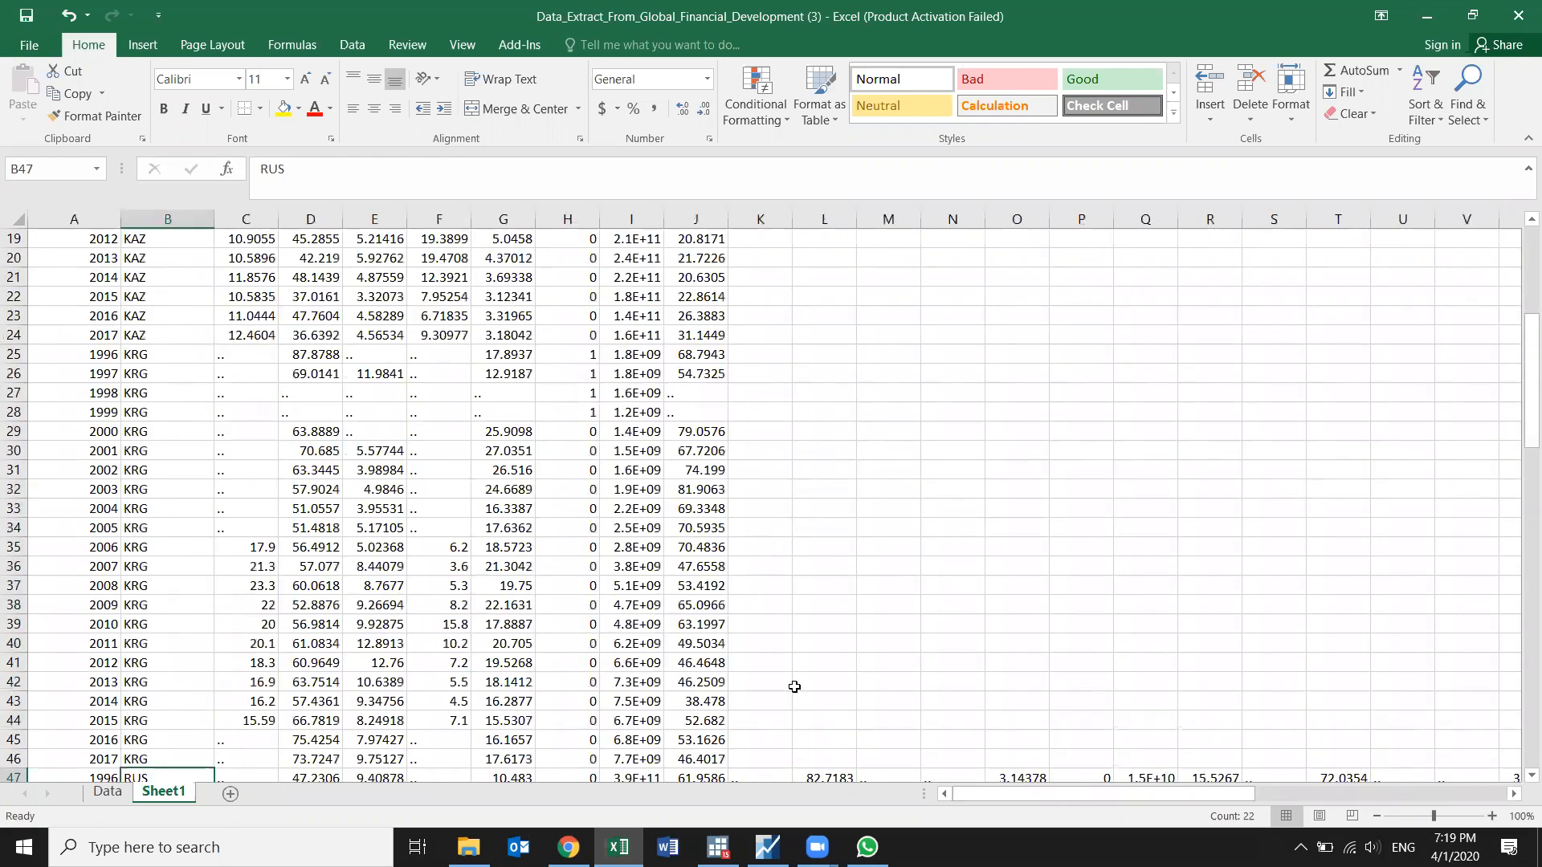
scroll(791, 685, down, 7)
scroll(795, 643, up, 3)
click(759, 553)
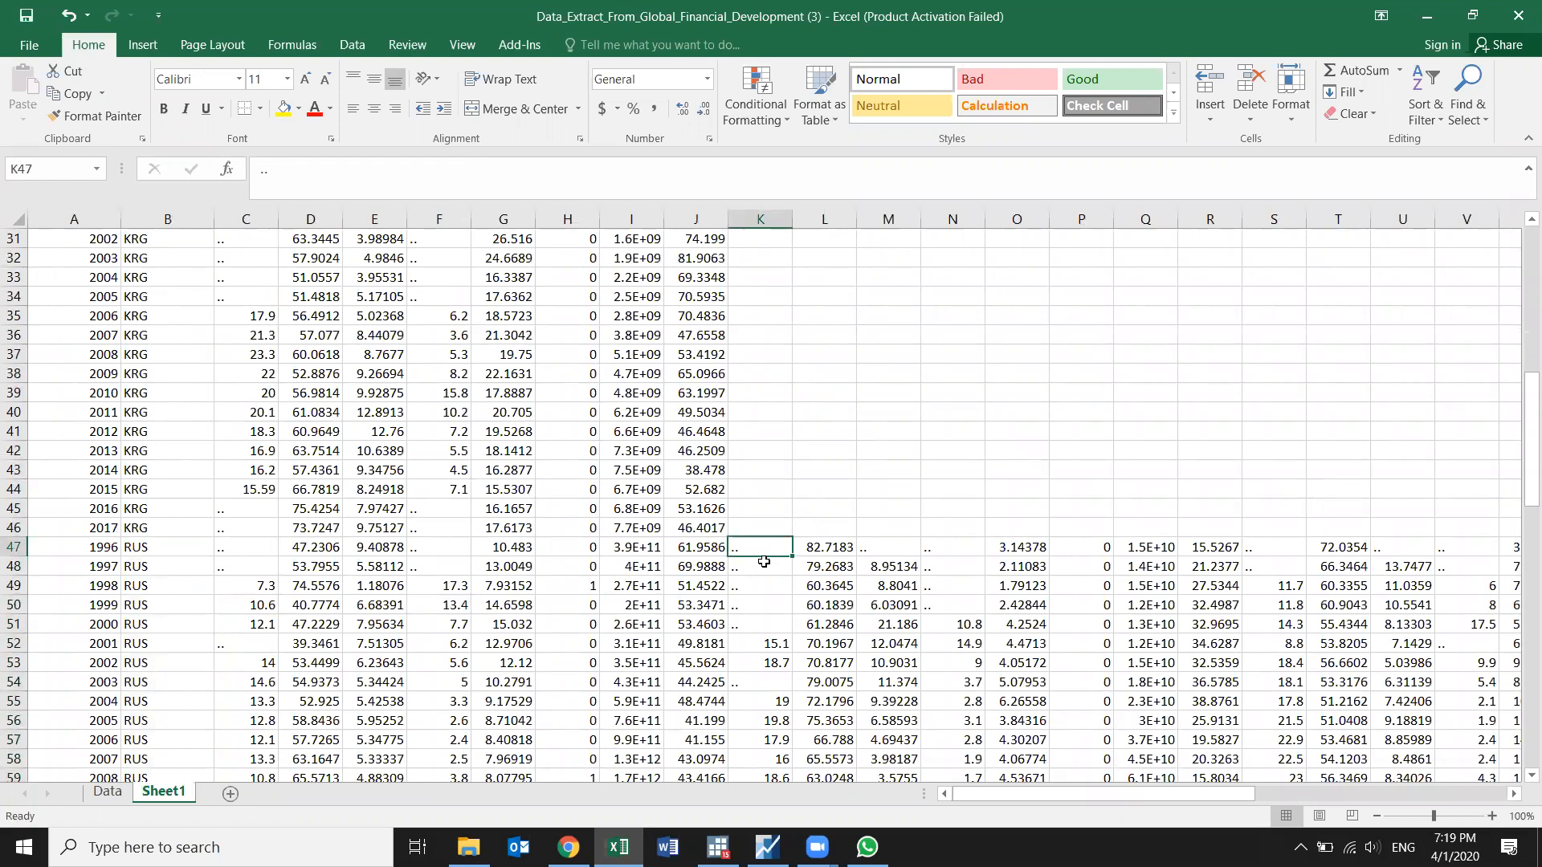
key(ctrl+shift+Down)
key(ctrl+shift+Right)
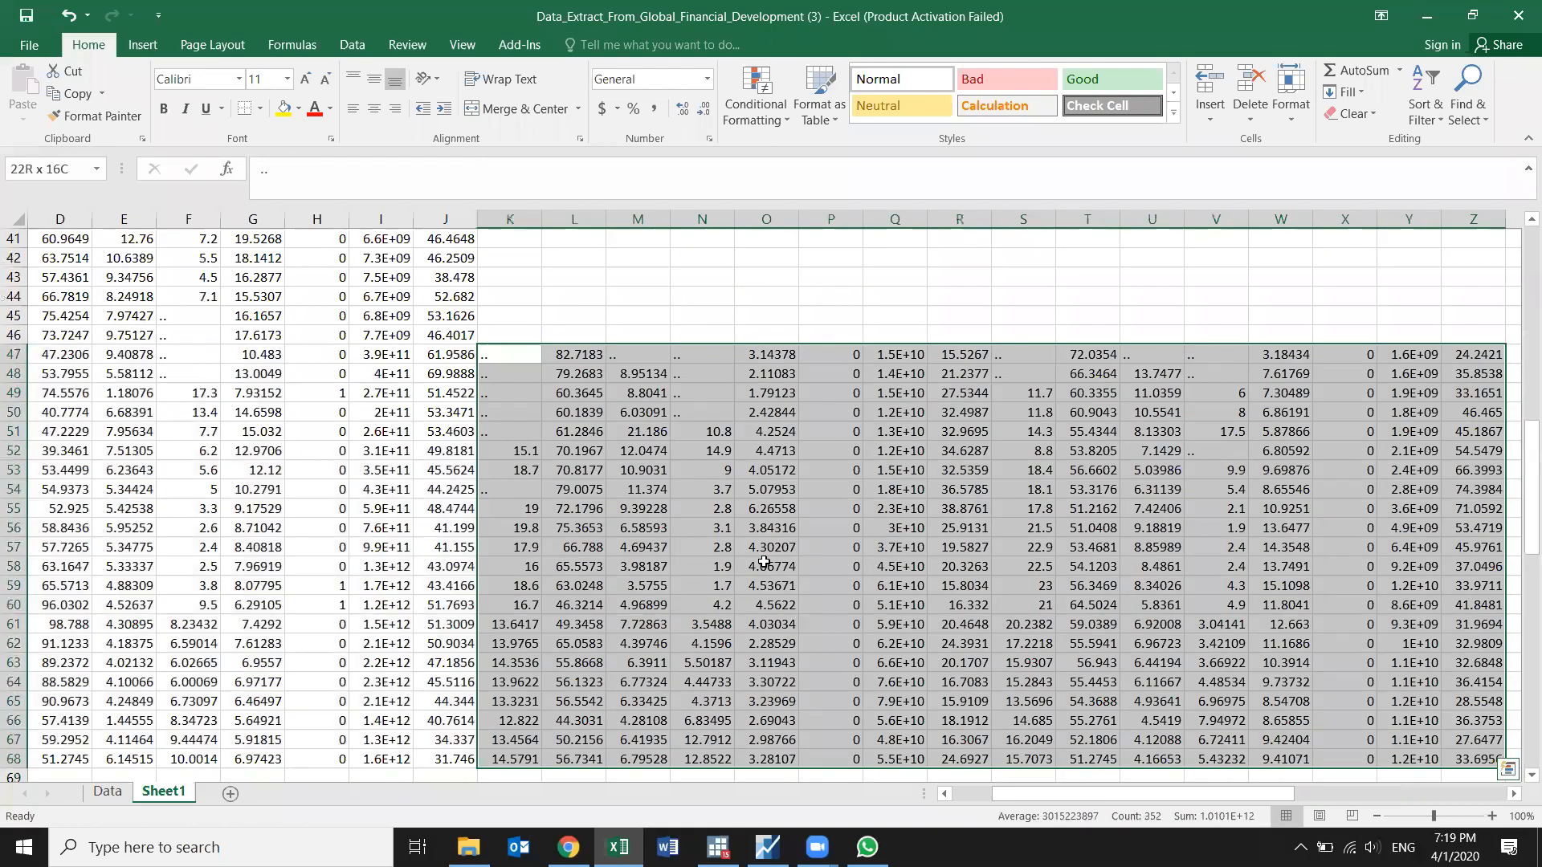
key(ctrl+c)
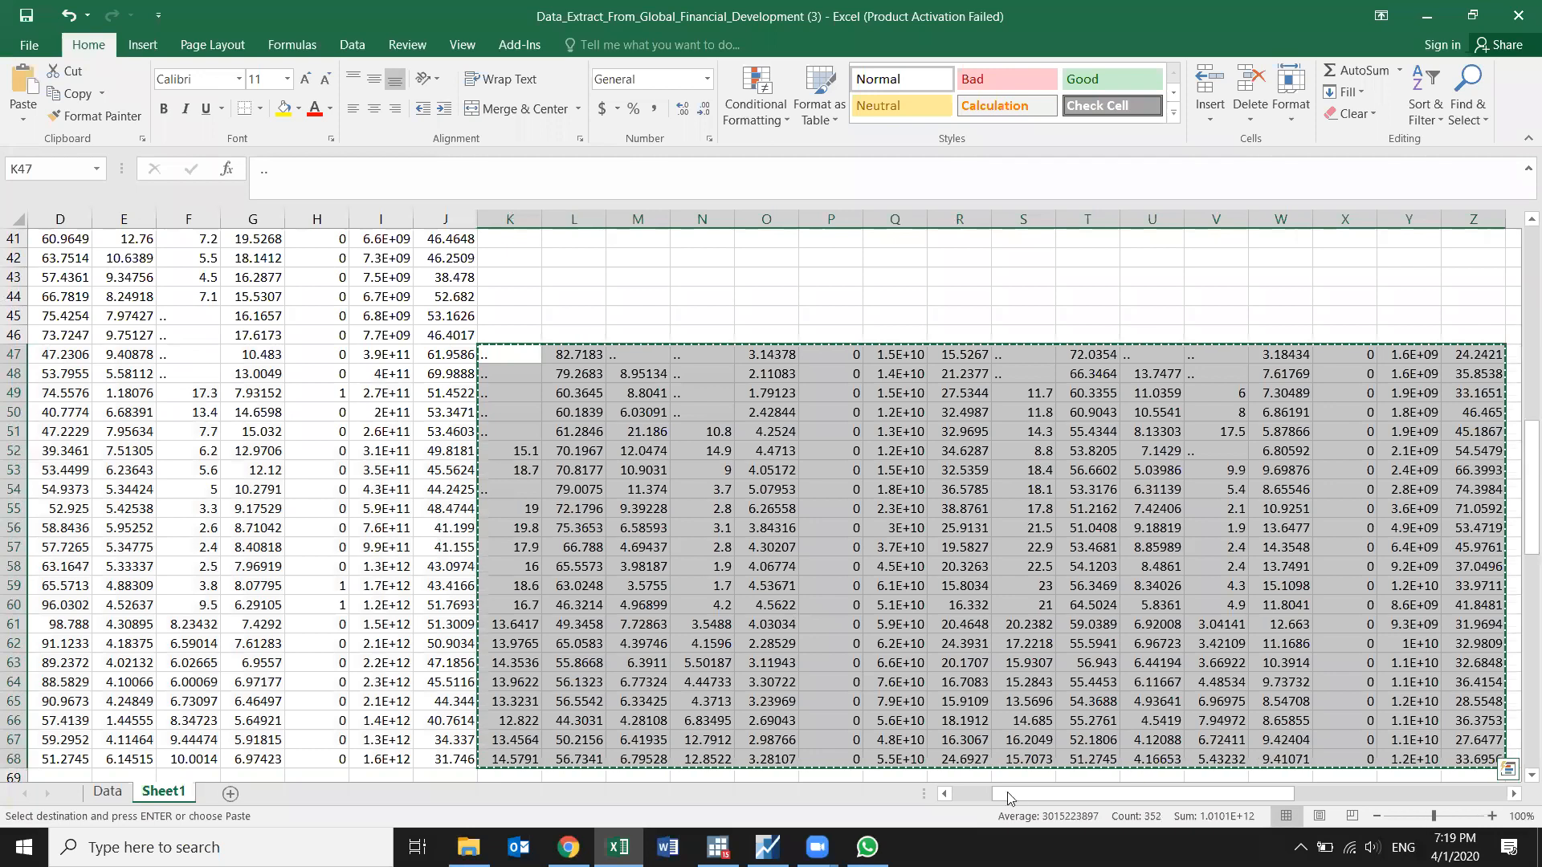
drag(966, 795, 936, 777)
scroll(602, 635, down, 5)
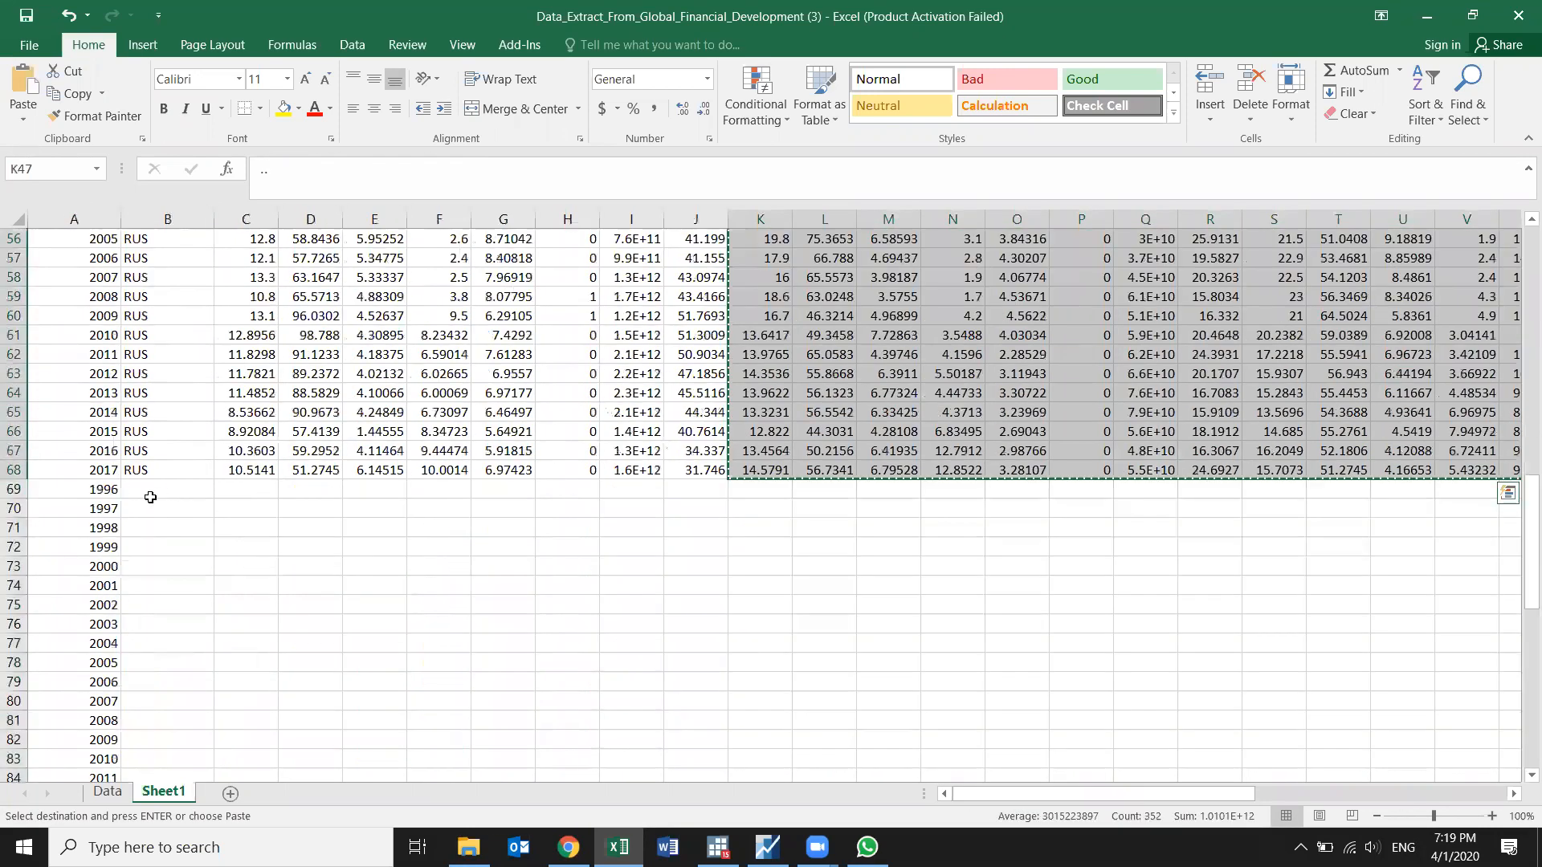
click(266, 486)
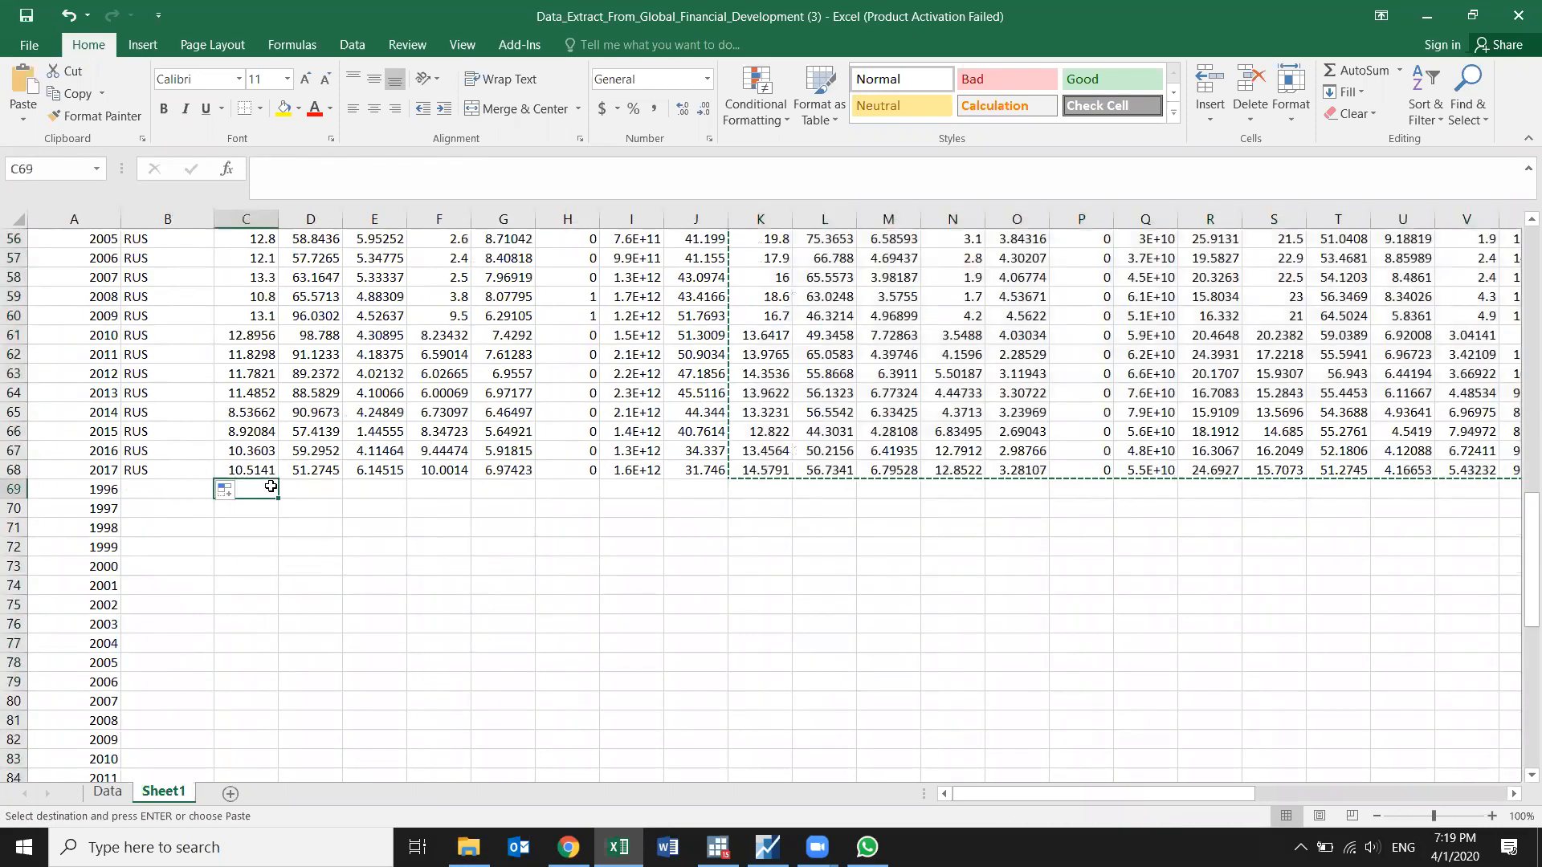
key(Return)
Step: Enter BLR as the country in B69 and fill the label down to B90
click(183, 493)
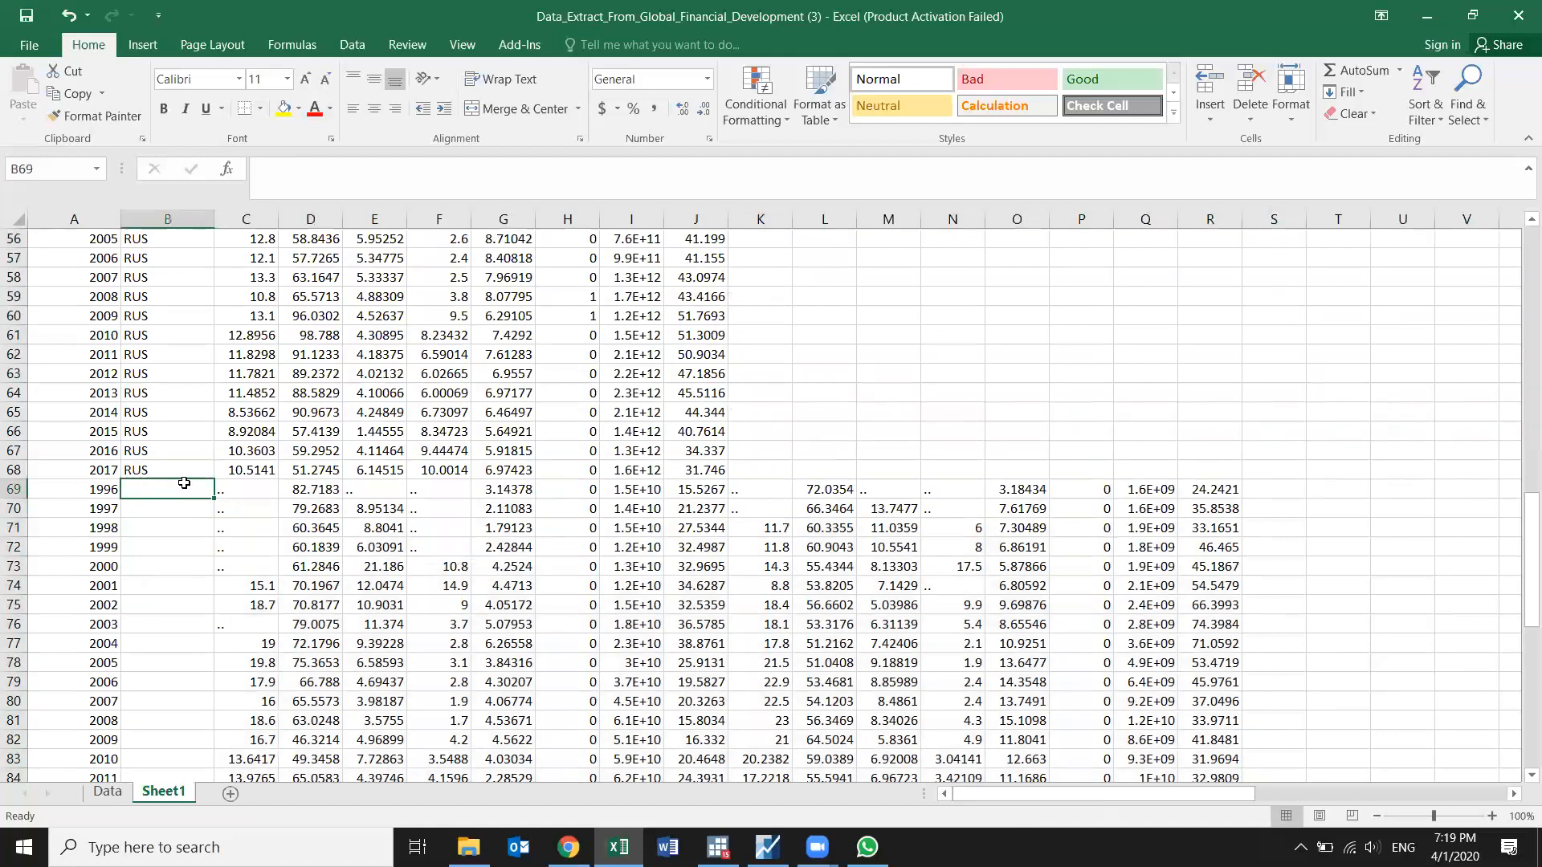
text(BLR)
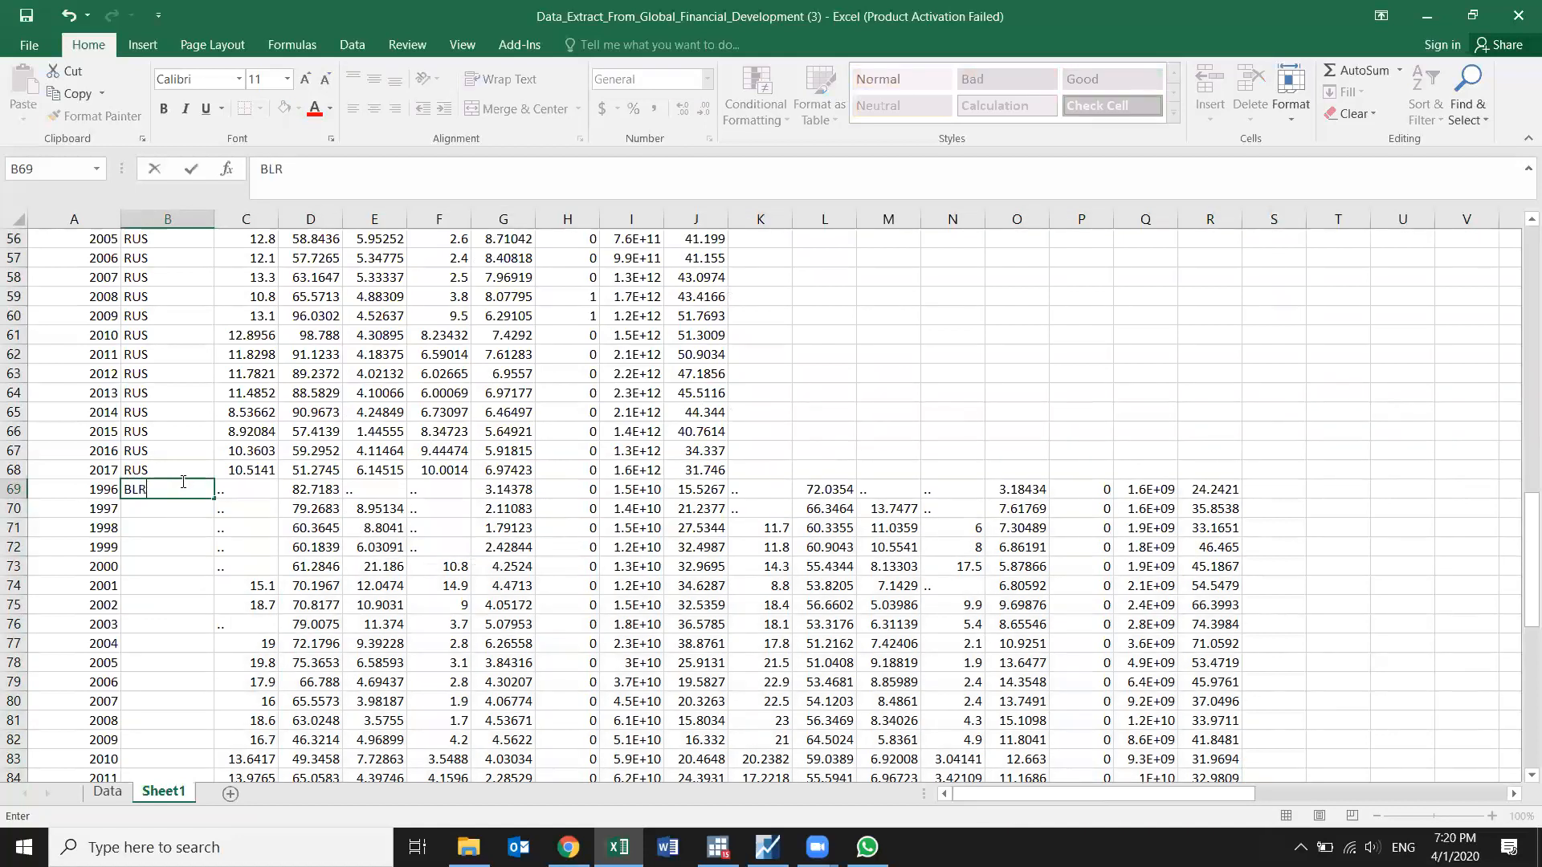
key(Return)
click(166, 491)
mouse_move(214, 498)
mouse_down()
mouse_move(215, 795)
mouse_move(213, 510)
mouse_up()
Step: Cut the remaining ARM values in K69:R90 and paste them at C91
scroll(784, 395, up, 4)
drag(775, 334, 1199, 717)
key(ctrl+c)
scroll(245, 653, down, 2)
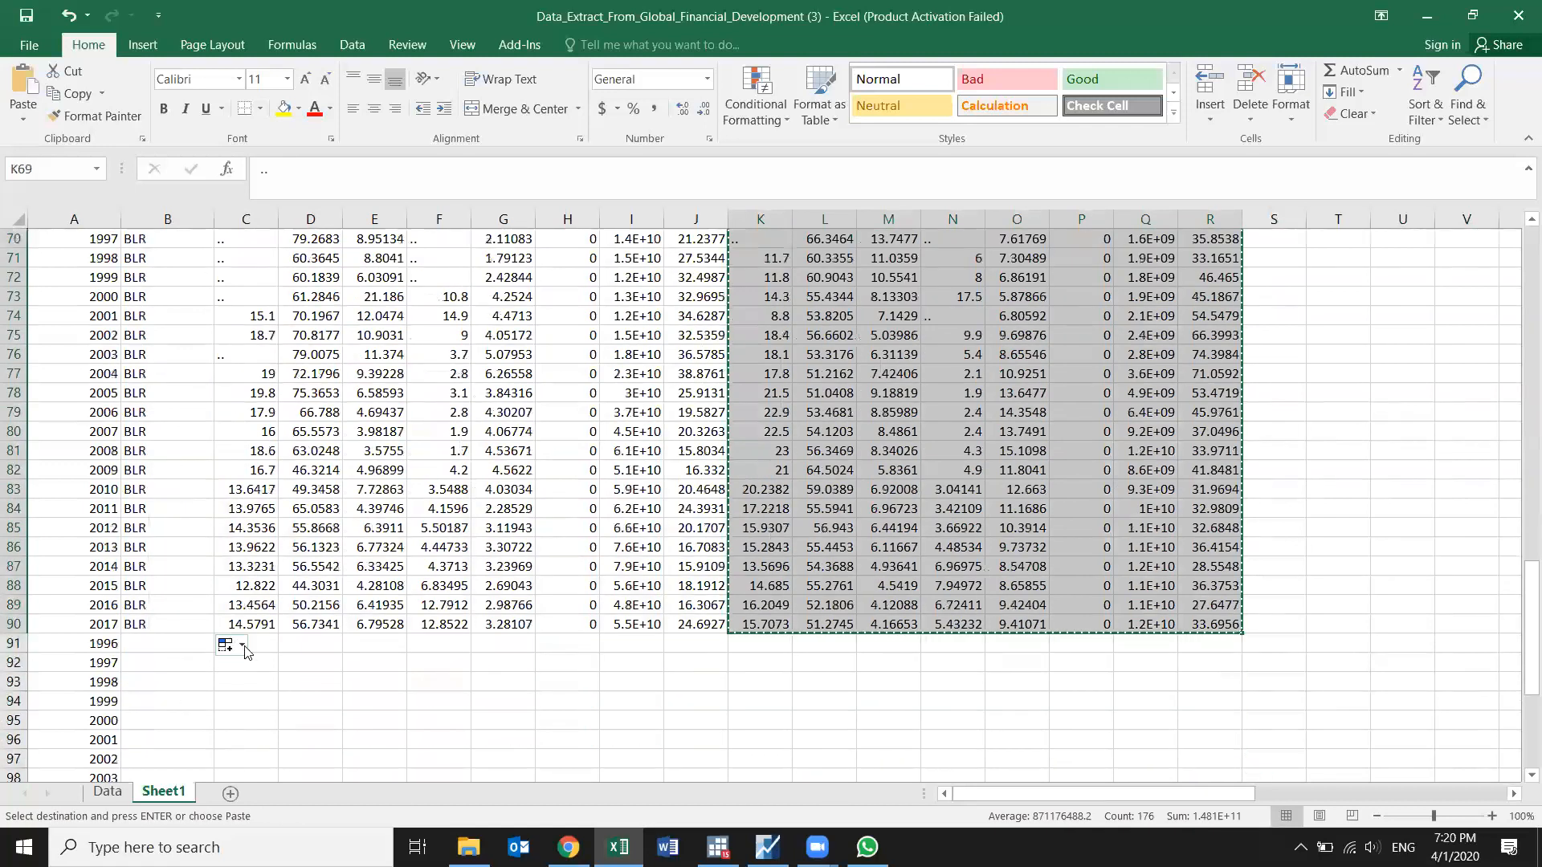
click(244, 646)
key(ctrl+v)
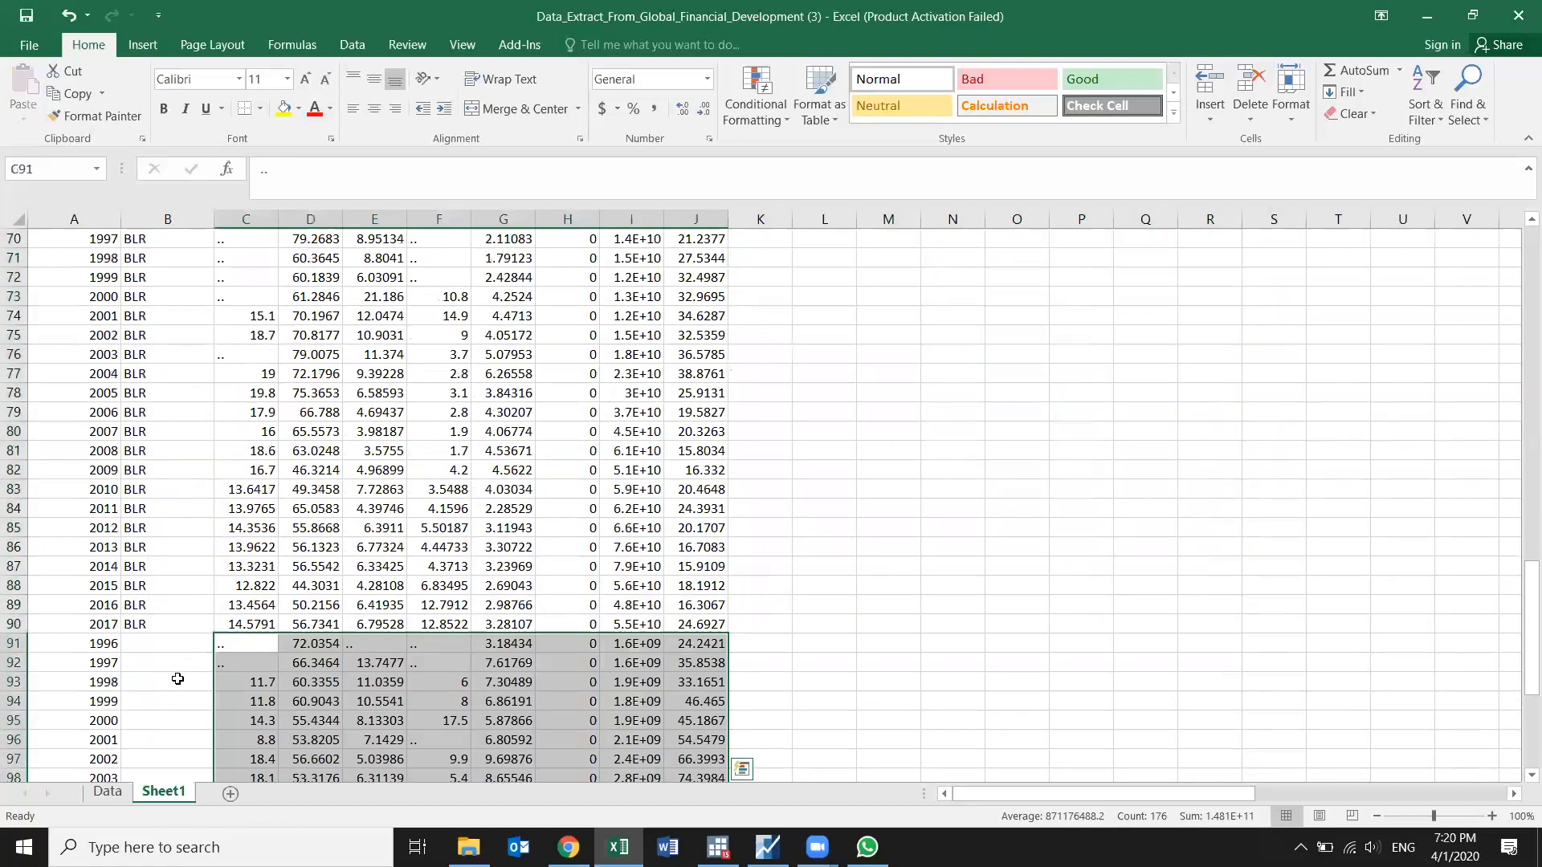
Step: Enter ARM as the country in B91 and fill the label down to B112
click(160, 644)
text(ARM)
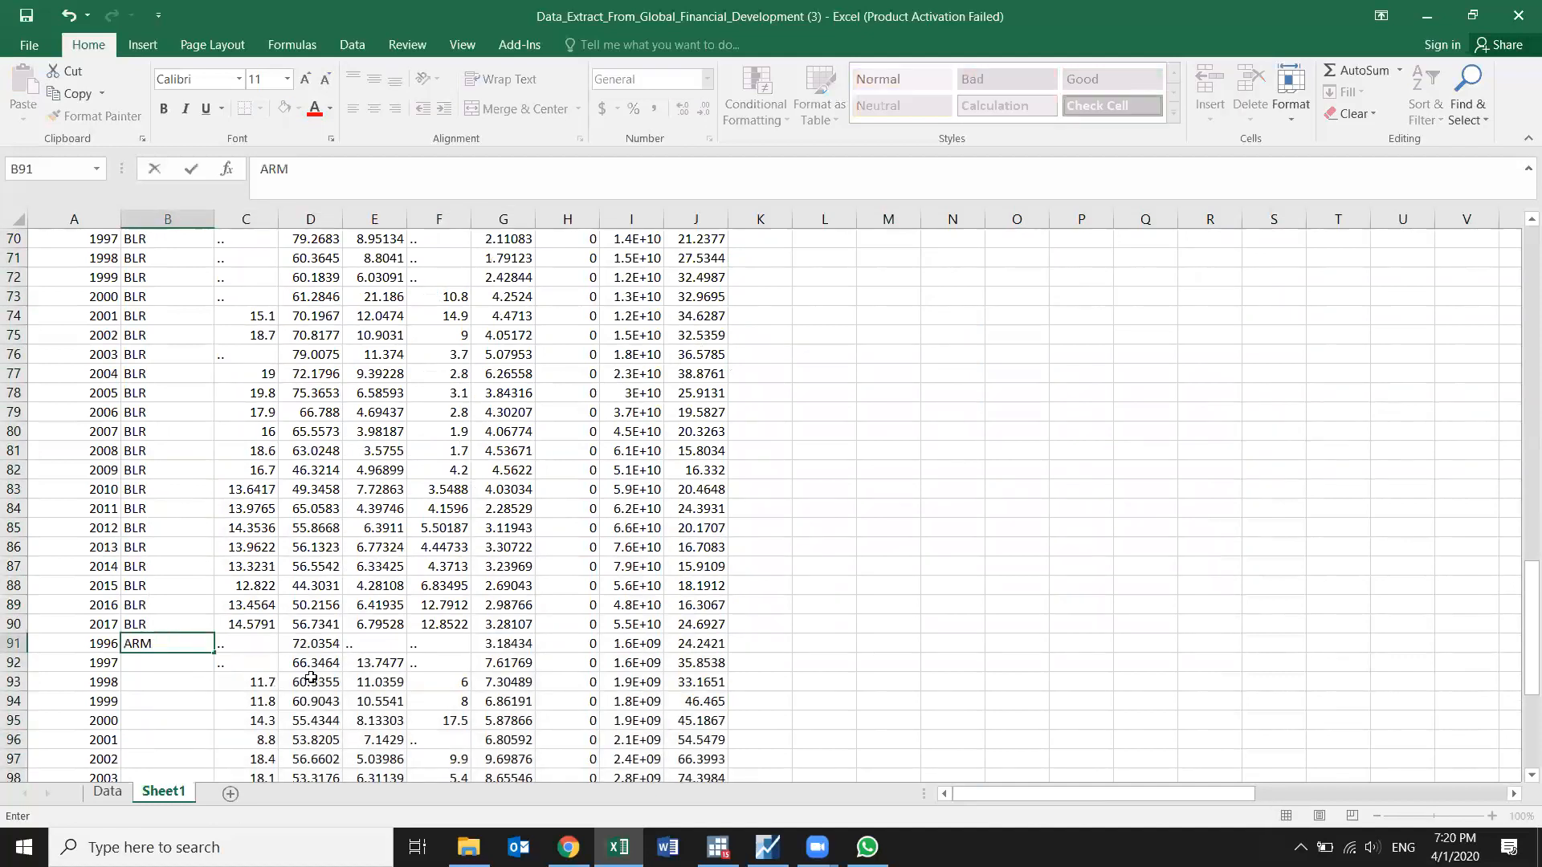
click(199, 696)
click(199, 644)
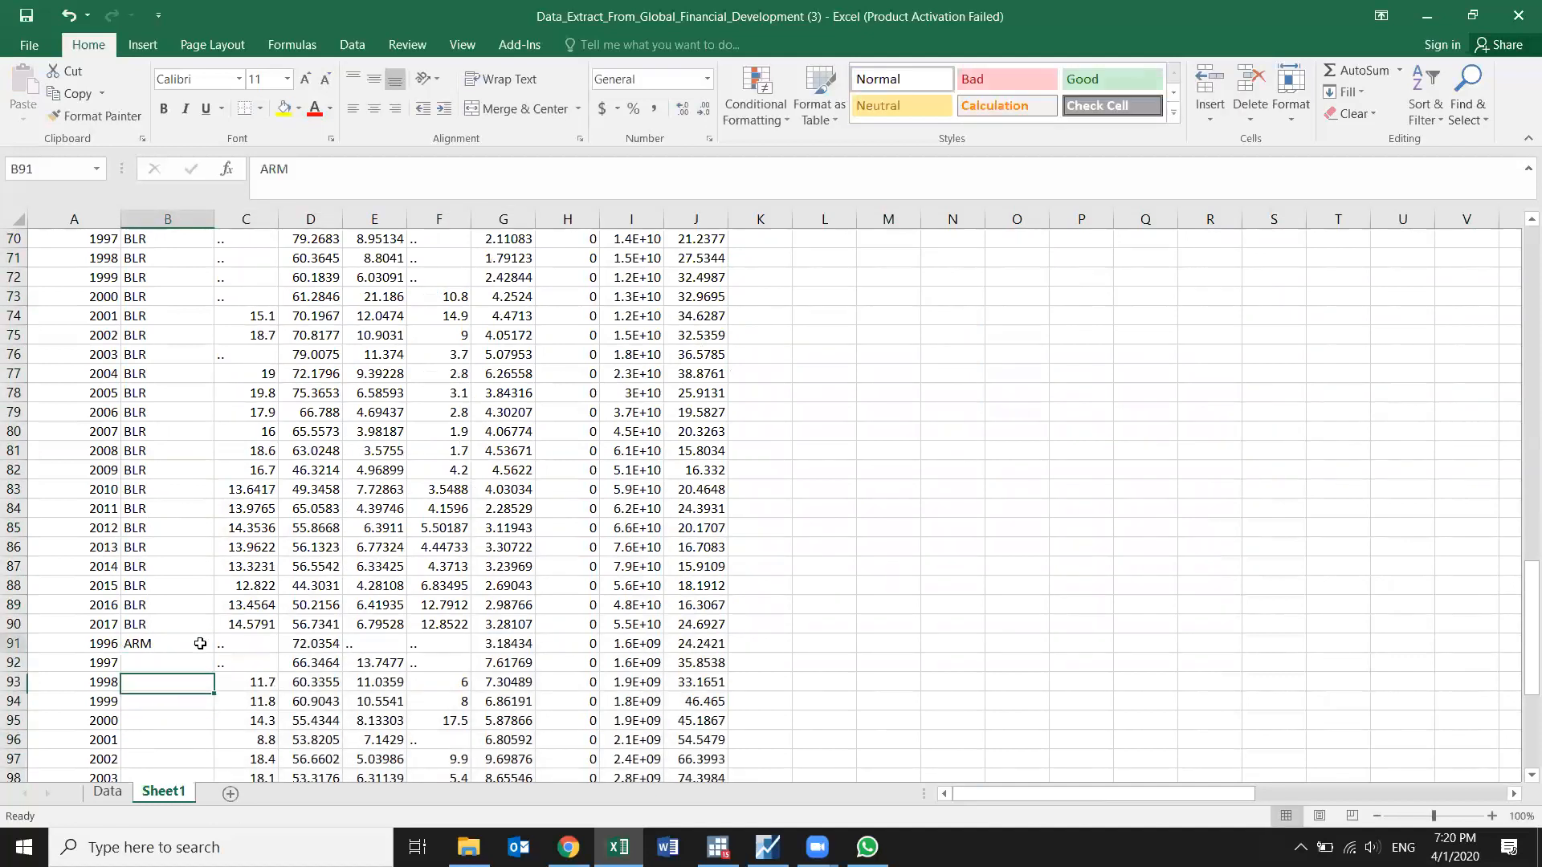
drag(214, 655, 213, 619)
Step: Delete row 1, which holds the country codes above the indicator headers
scroll(291, 521, up, 14)
scroll(290, 521, up, 17)
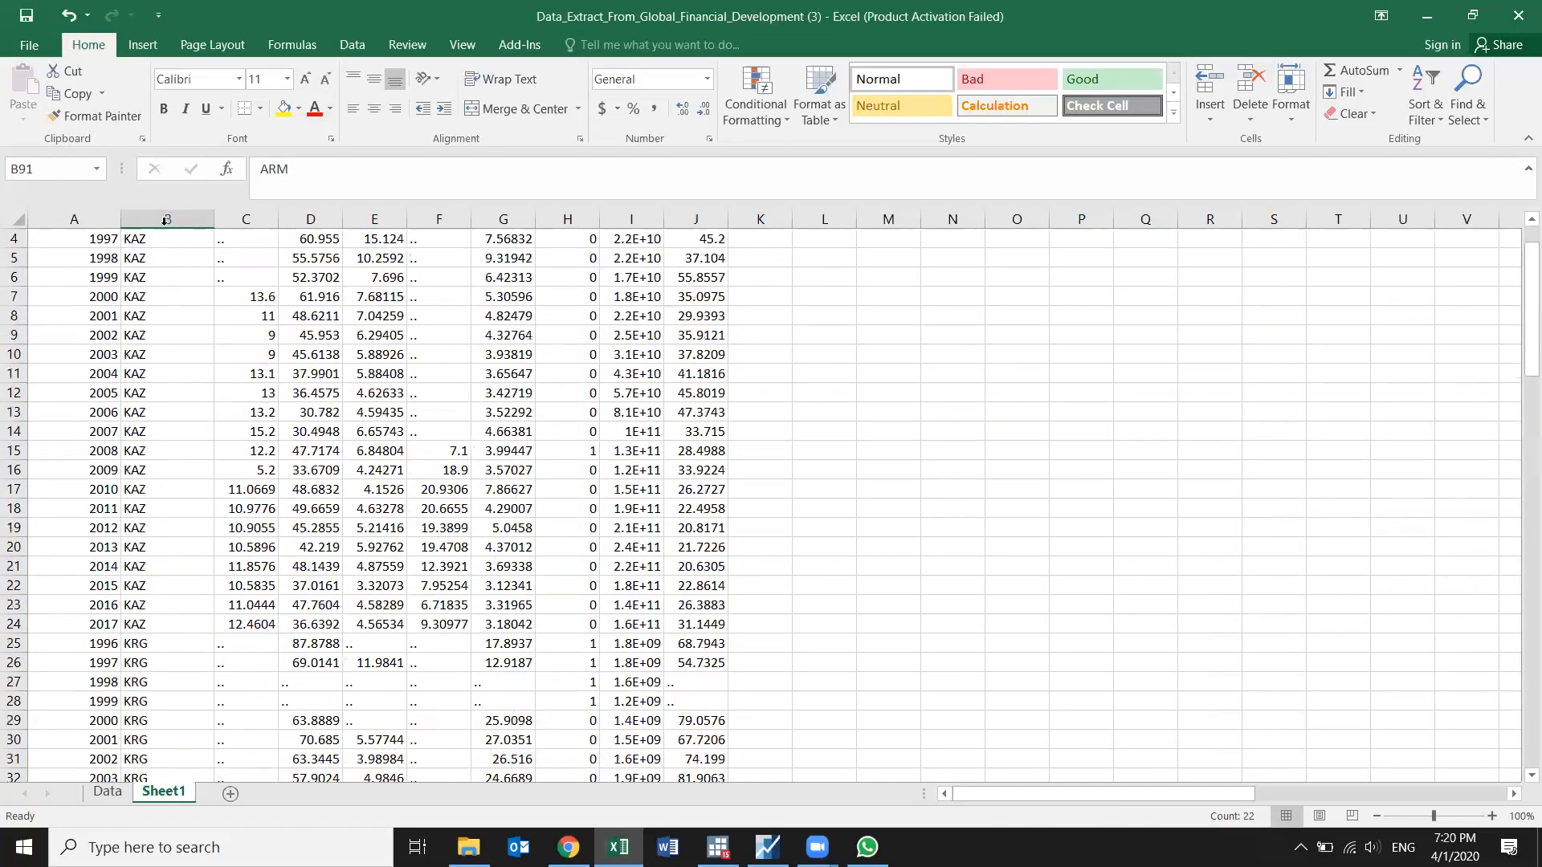
right_click(13, 238)
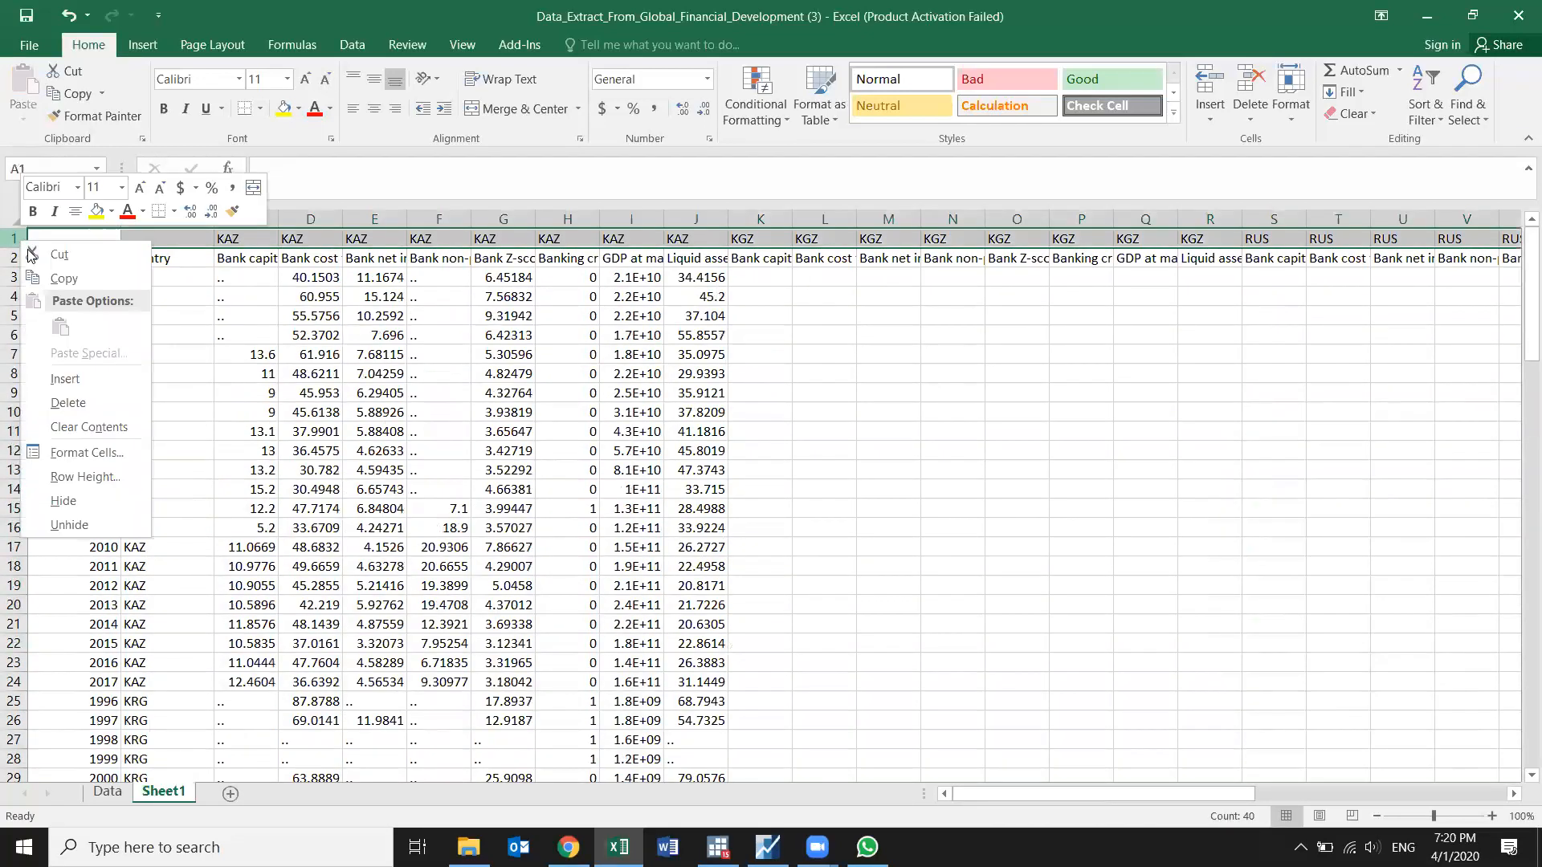
click(69, 399)
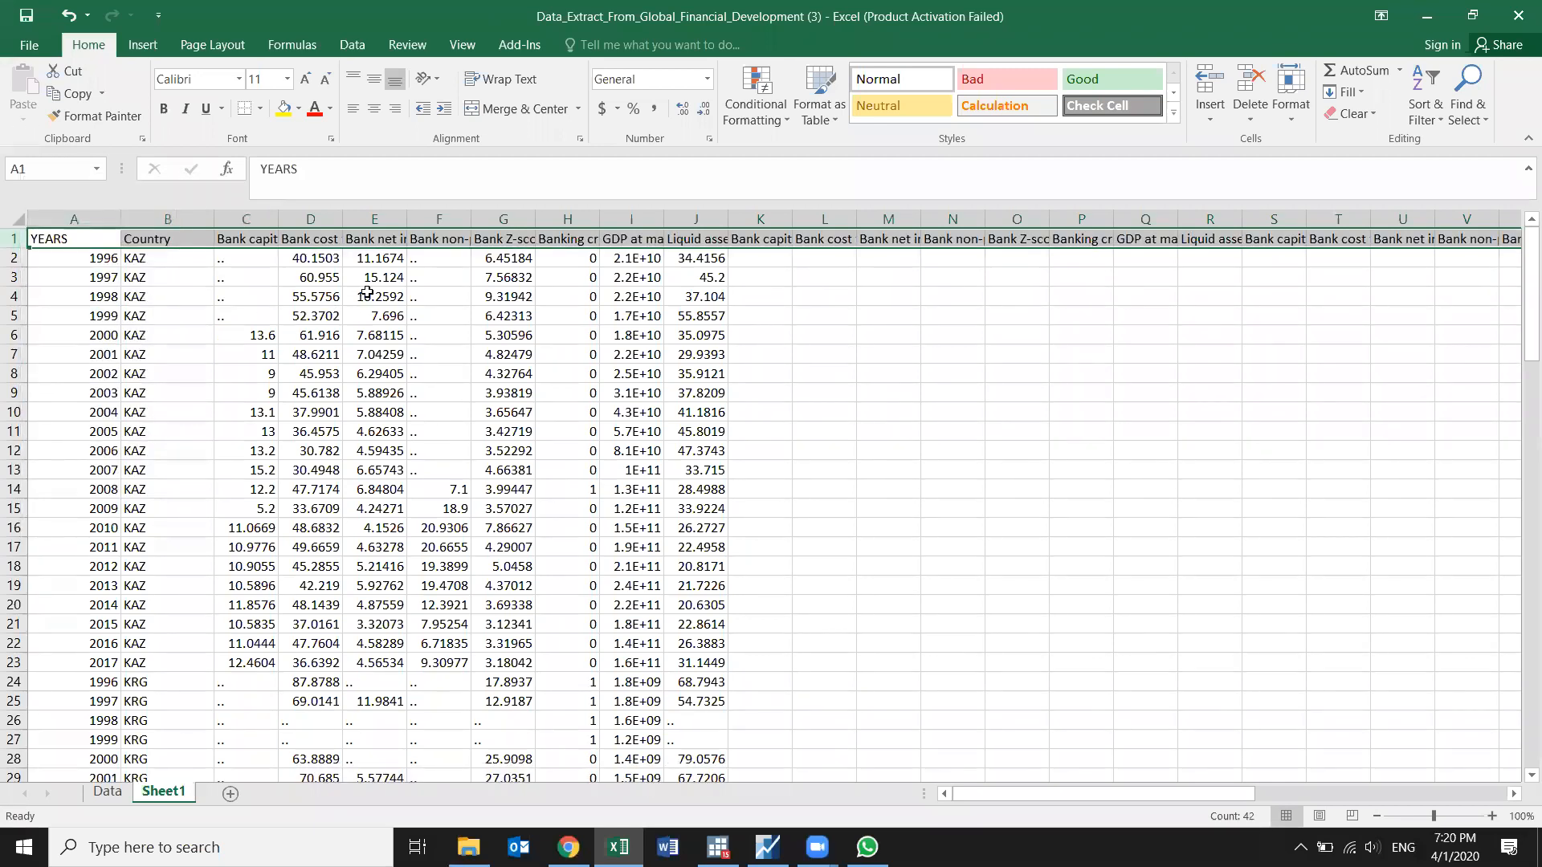
Step: Delete the leftover columns K to BH with the repeated indicator headers
click(769, 219)
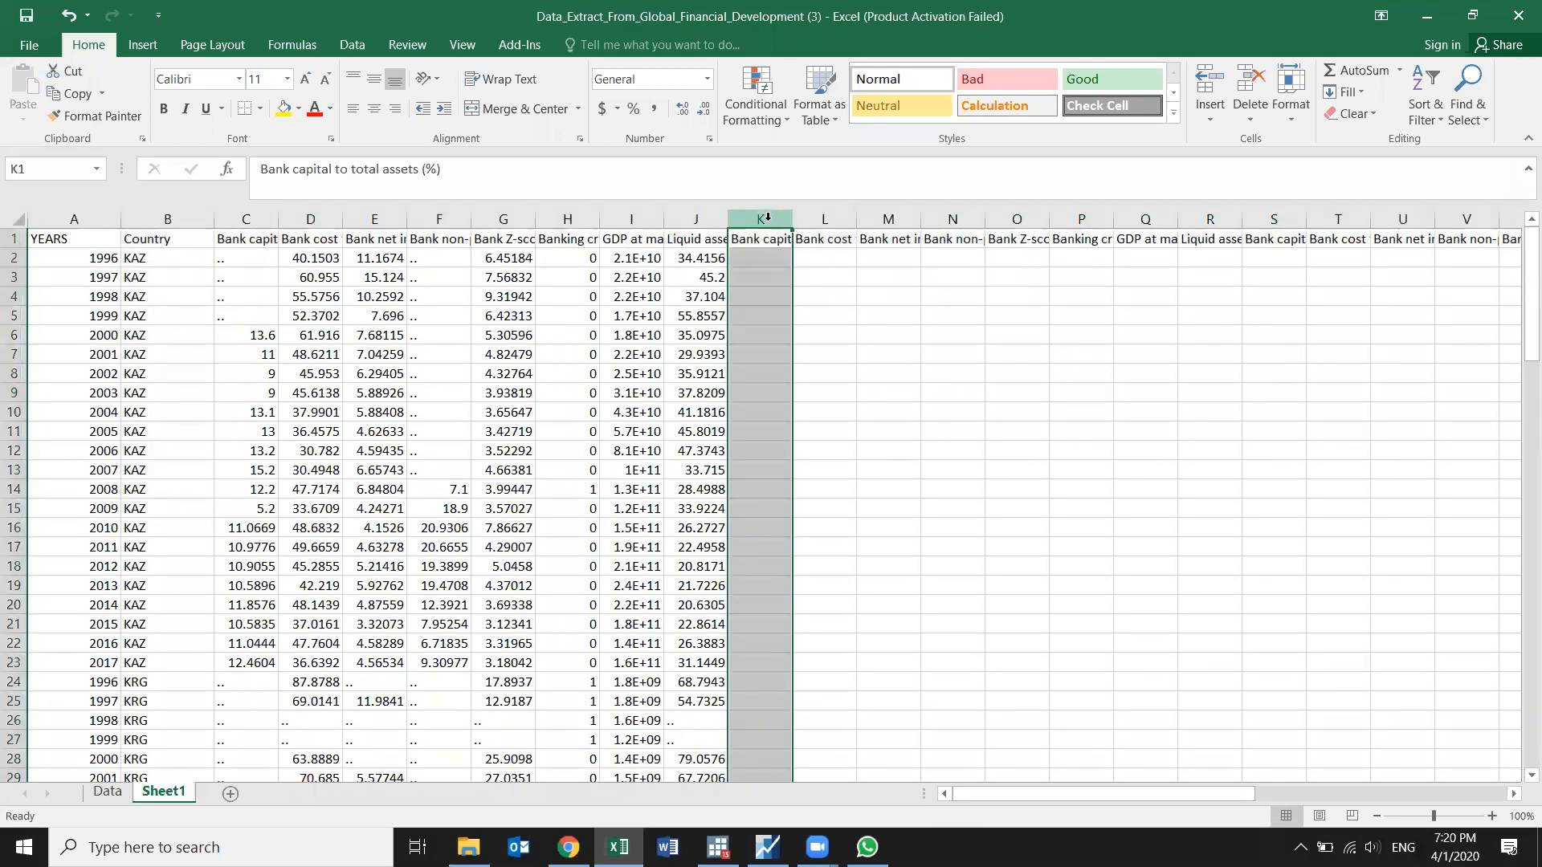
click(795, 335)
drag(760, 219, 1522, 200)
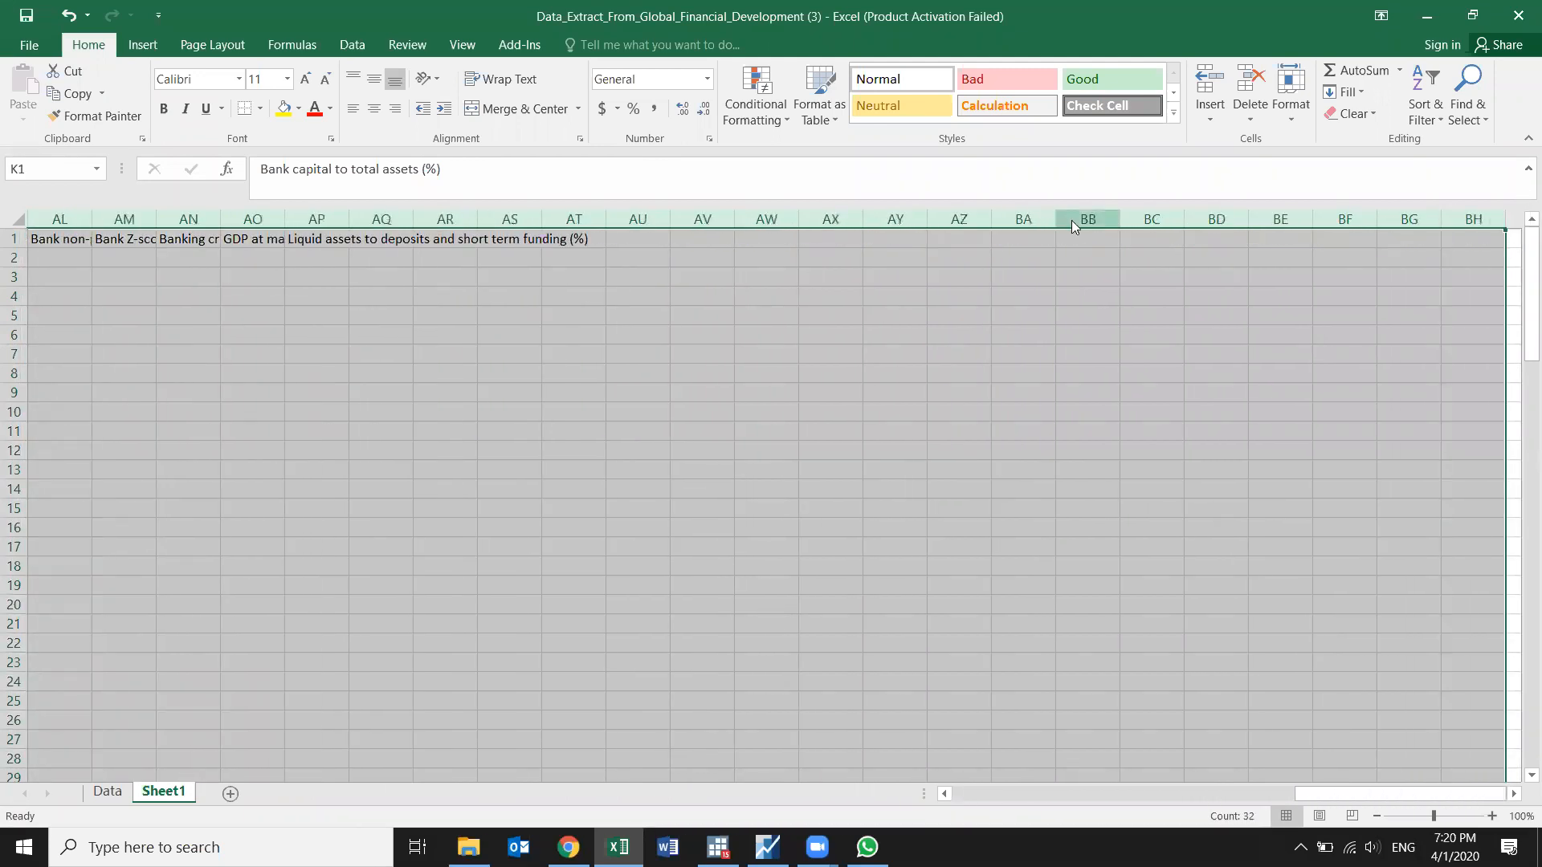
right_click(1073, 220)
click(1121, 382)
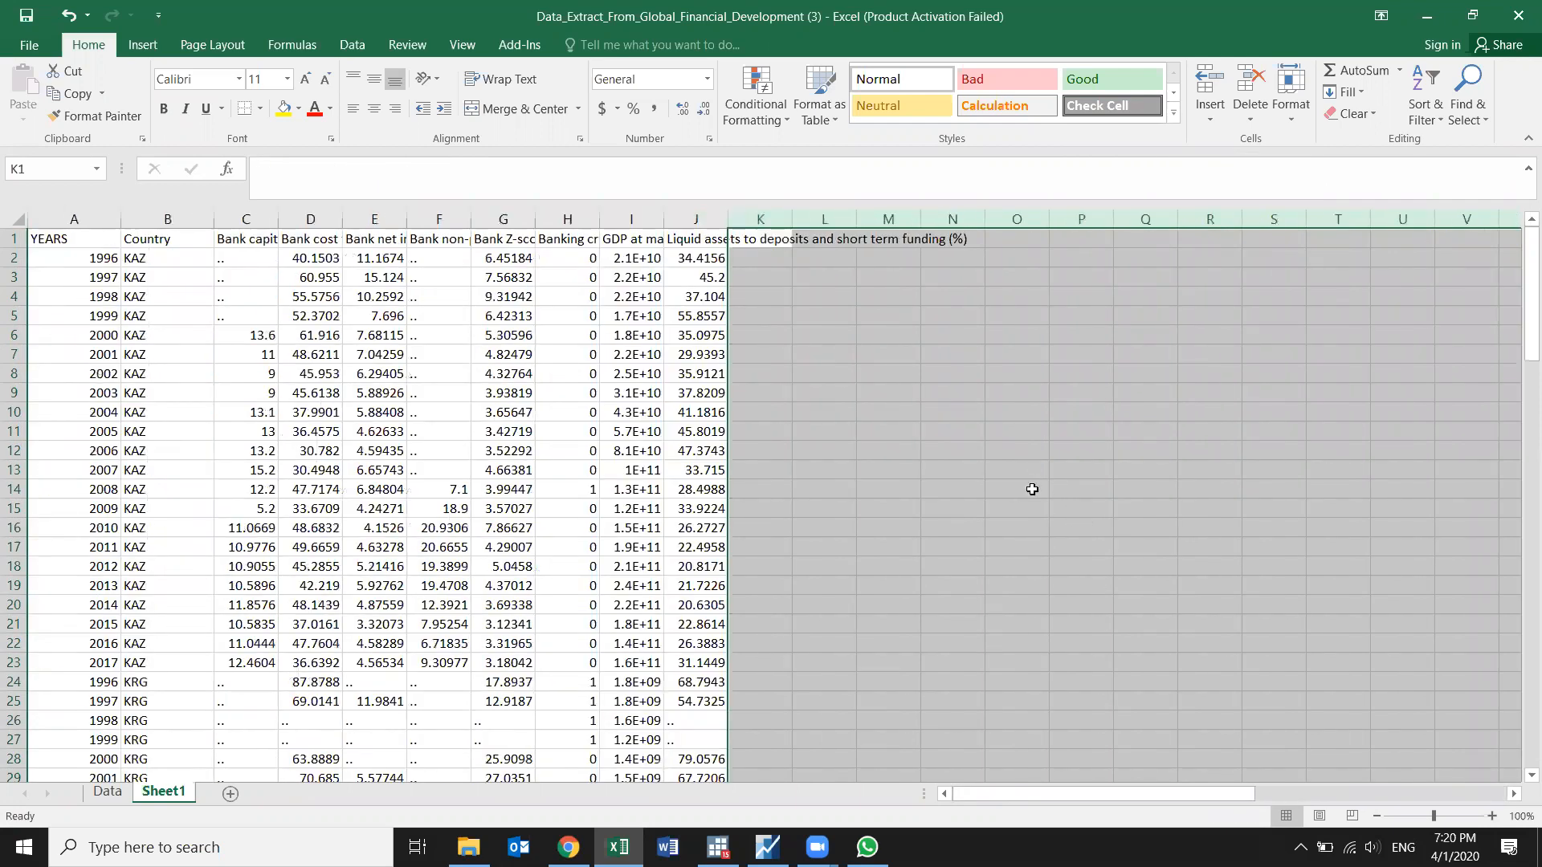
click(961, 545)
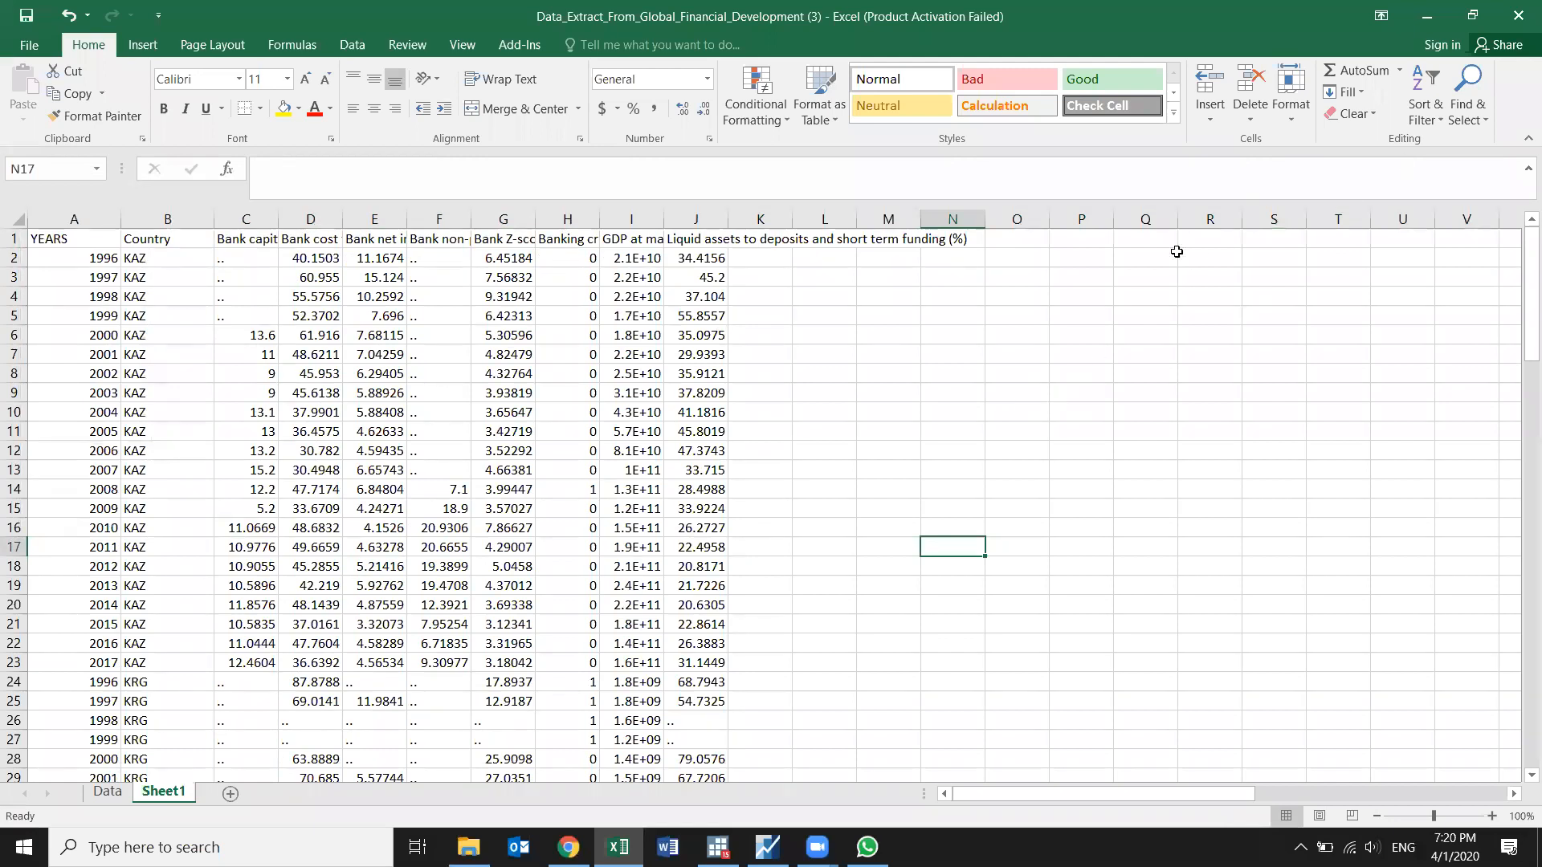
Step: Rename the "Bank capital to total assets (%)" header in C1 to TETA and fit column C's width to its contents
drag(1518, 323, 1518, 727)
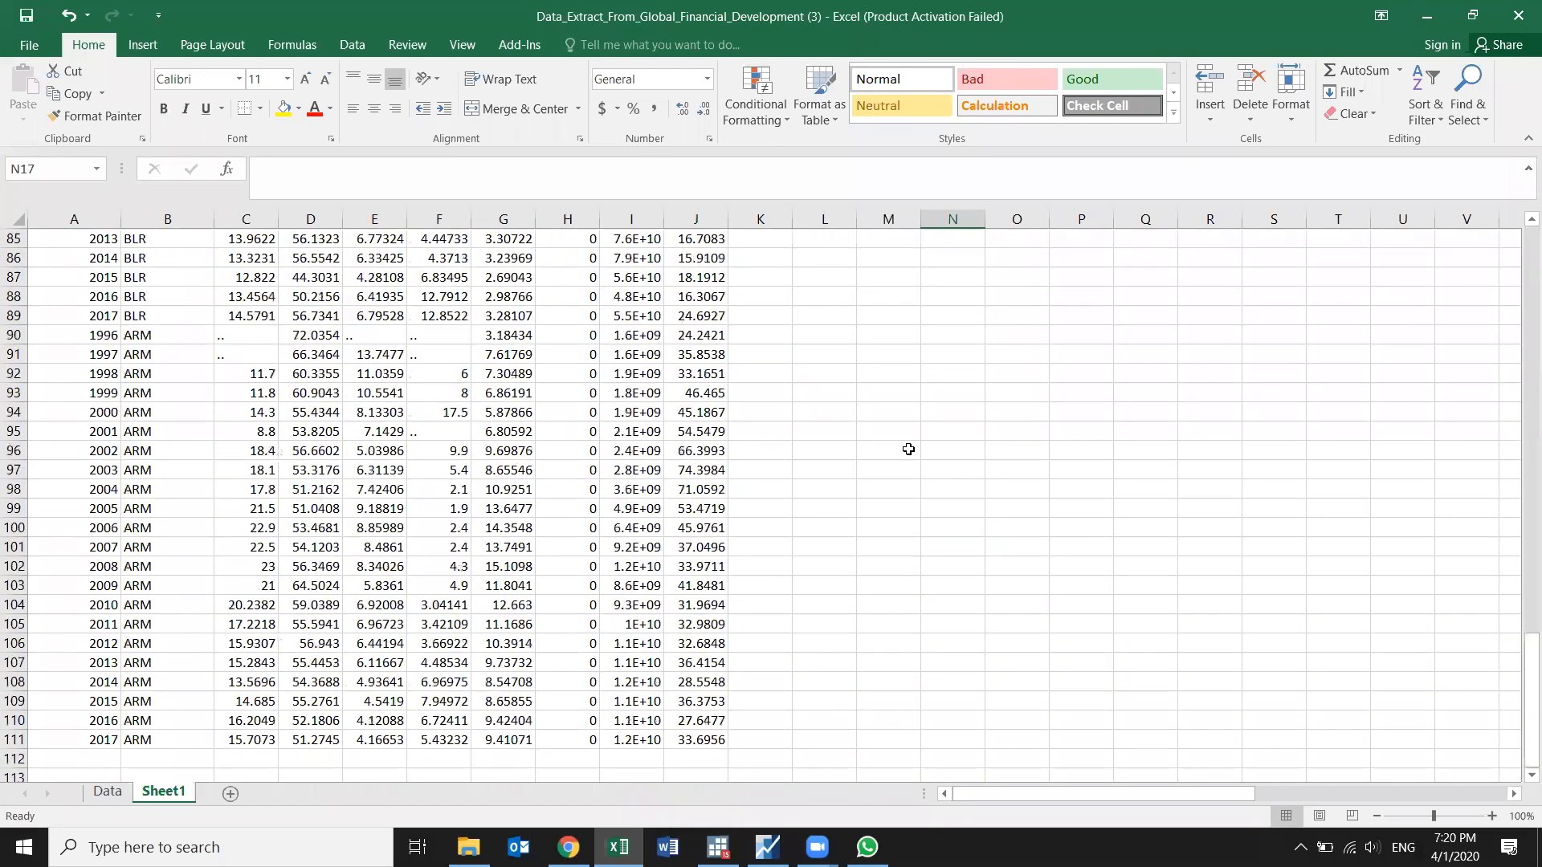
scroll(89, 592, down, 4)
scroll(482, 546, up, 10)
scroll(499, 487, up, 20)
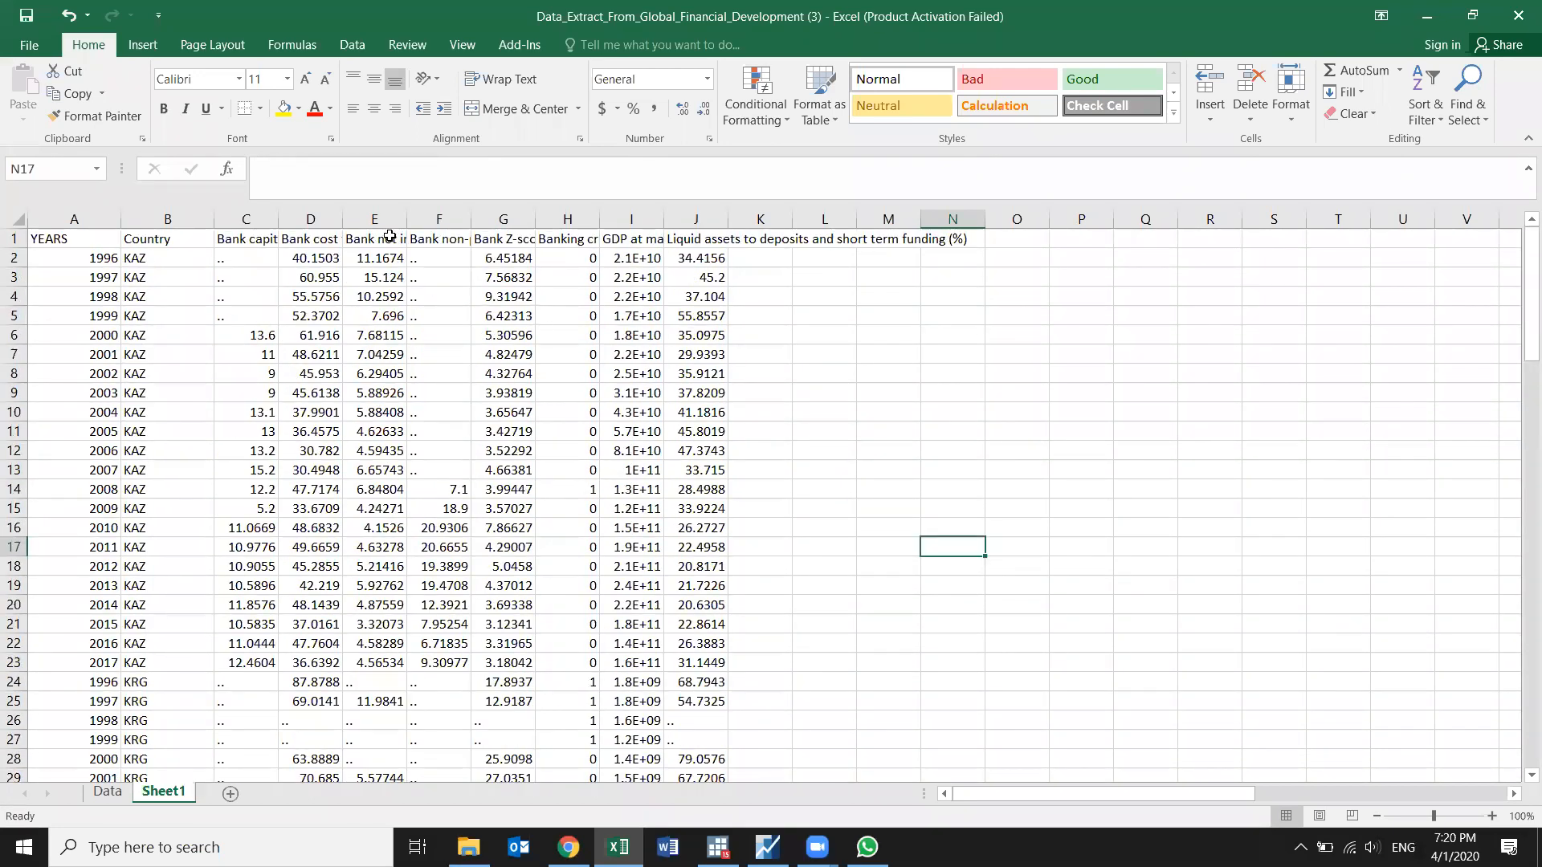
double_click(279, 220)
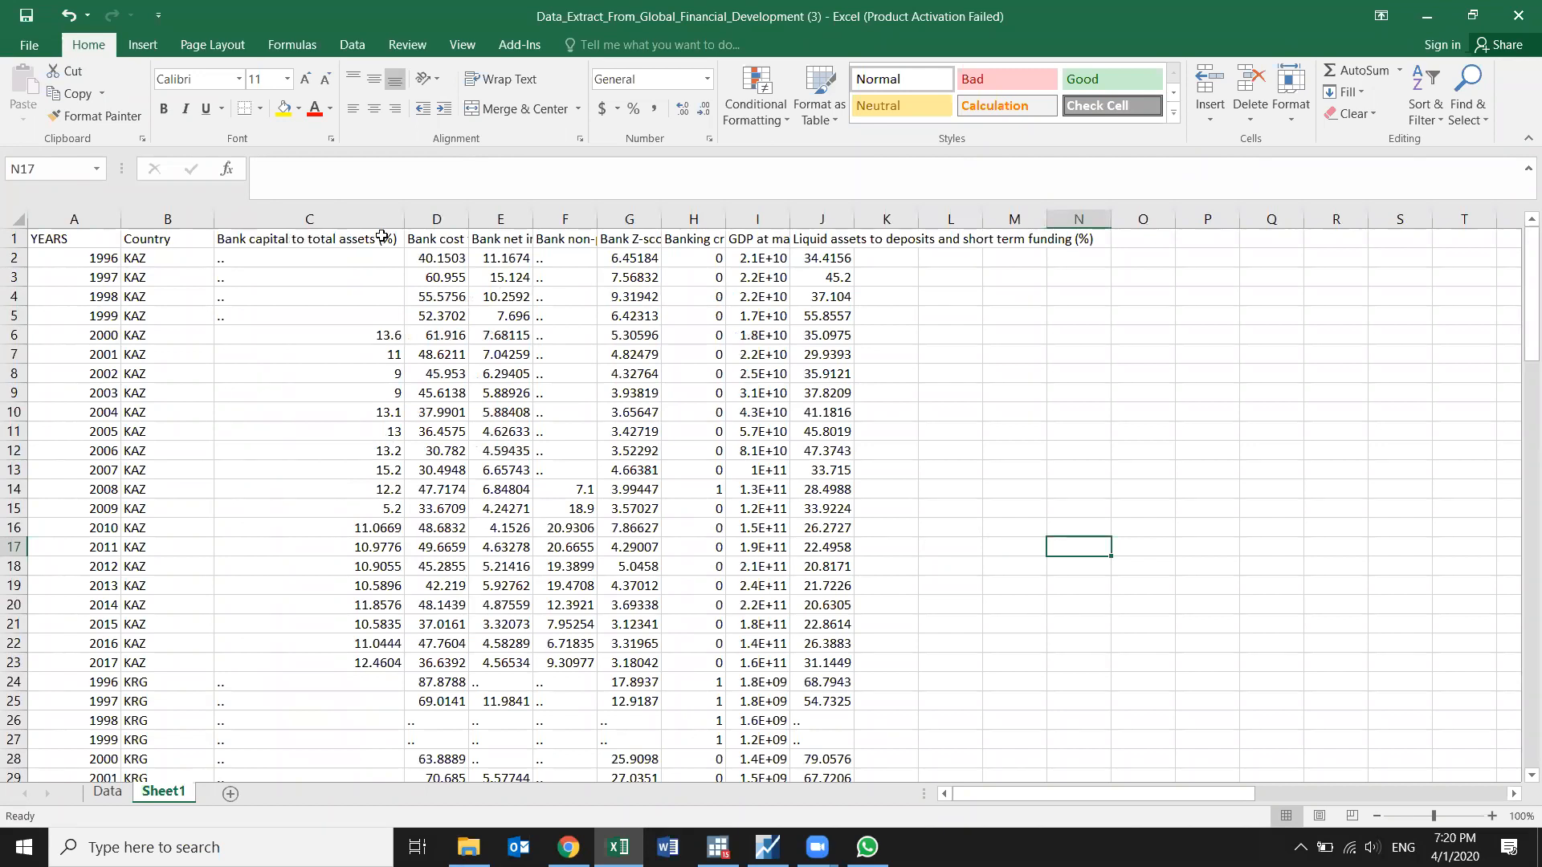
click(347, 242)
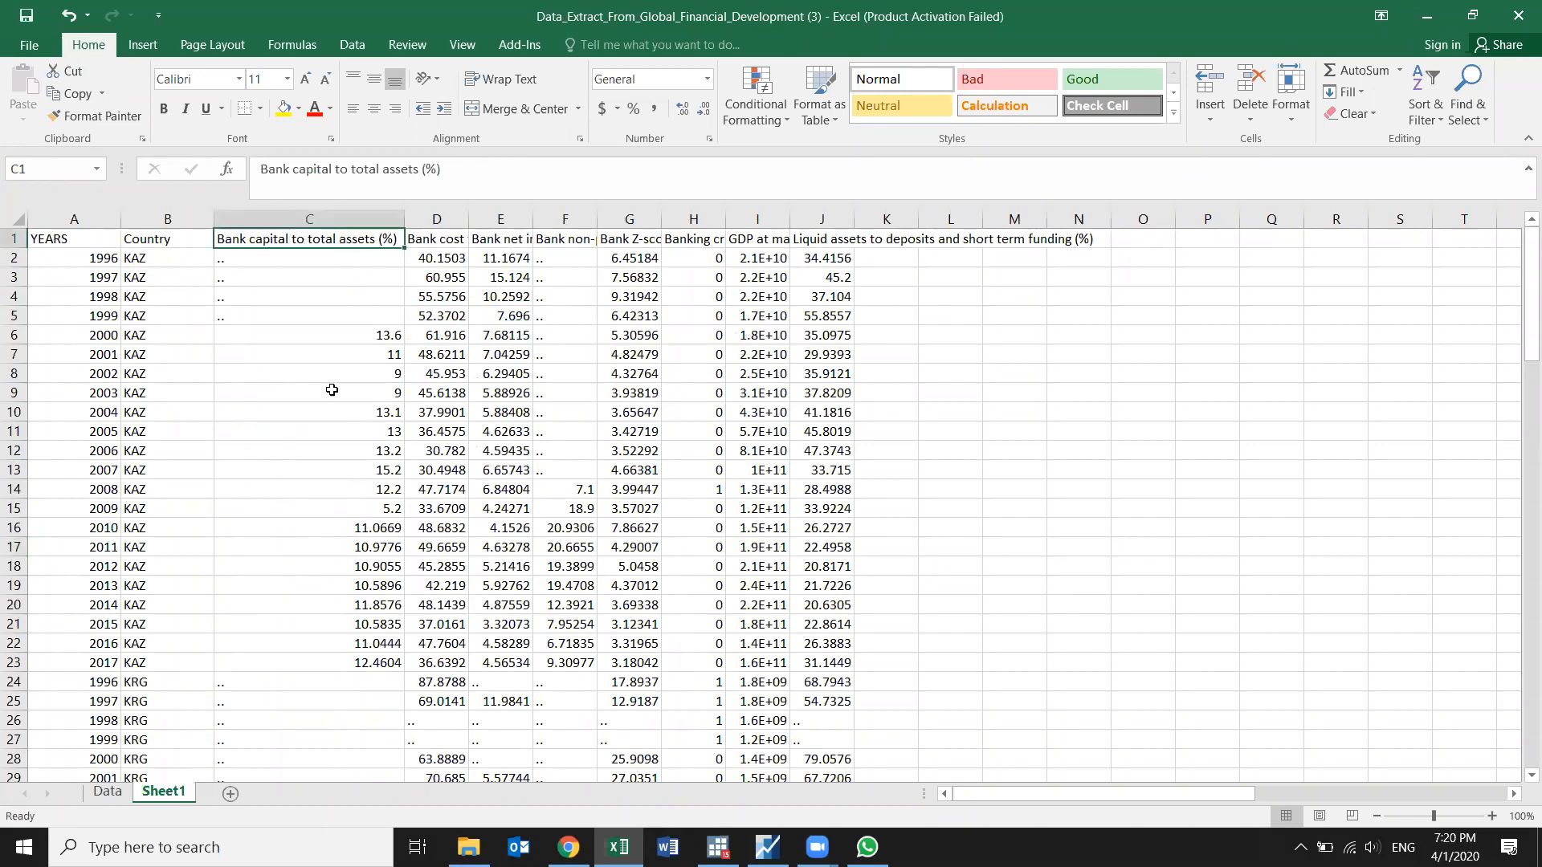
text(TETA)
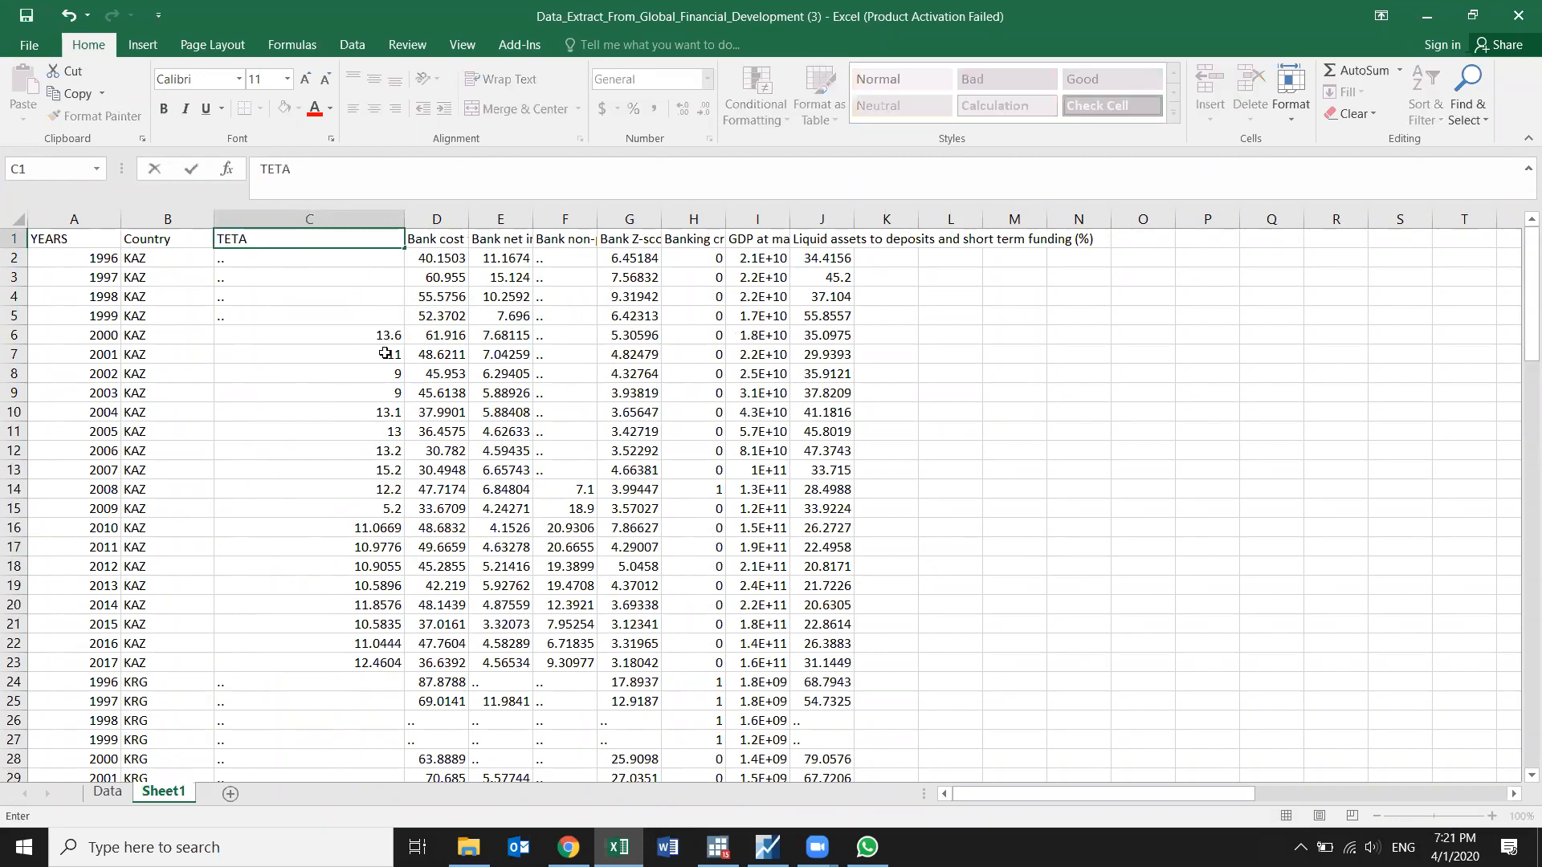
click(403, 220)
double_click(405, 219)
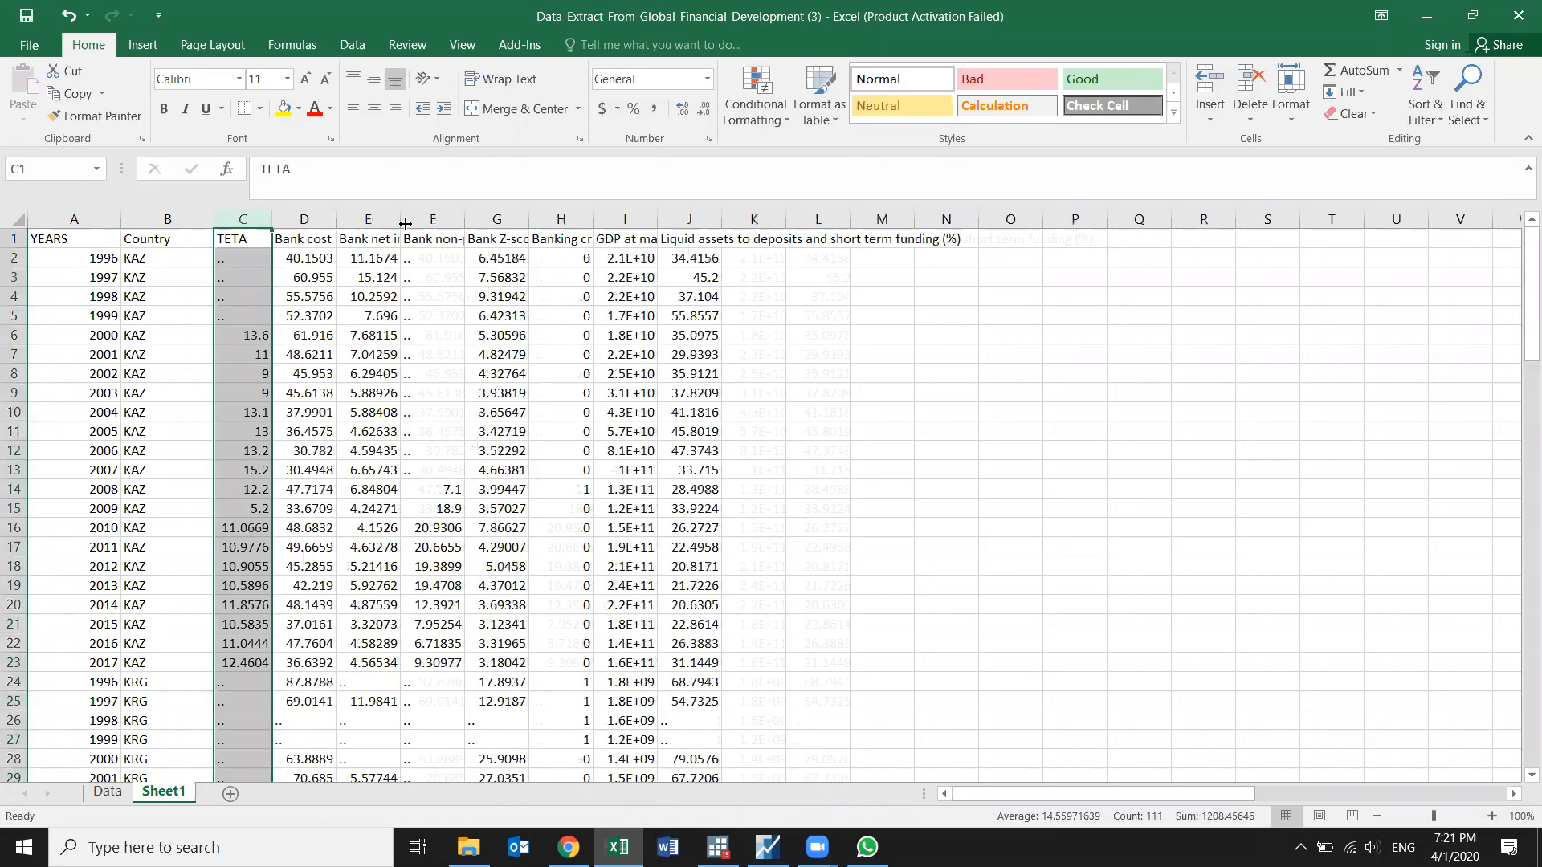
Step: Rename the headers in D1 to G1 as CTI, NIM, NPL and Z
click(321, 241)
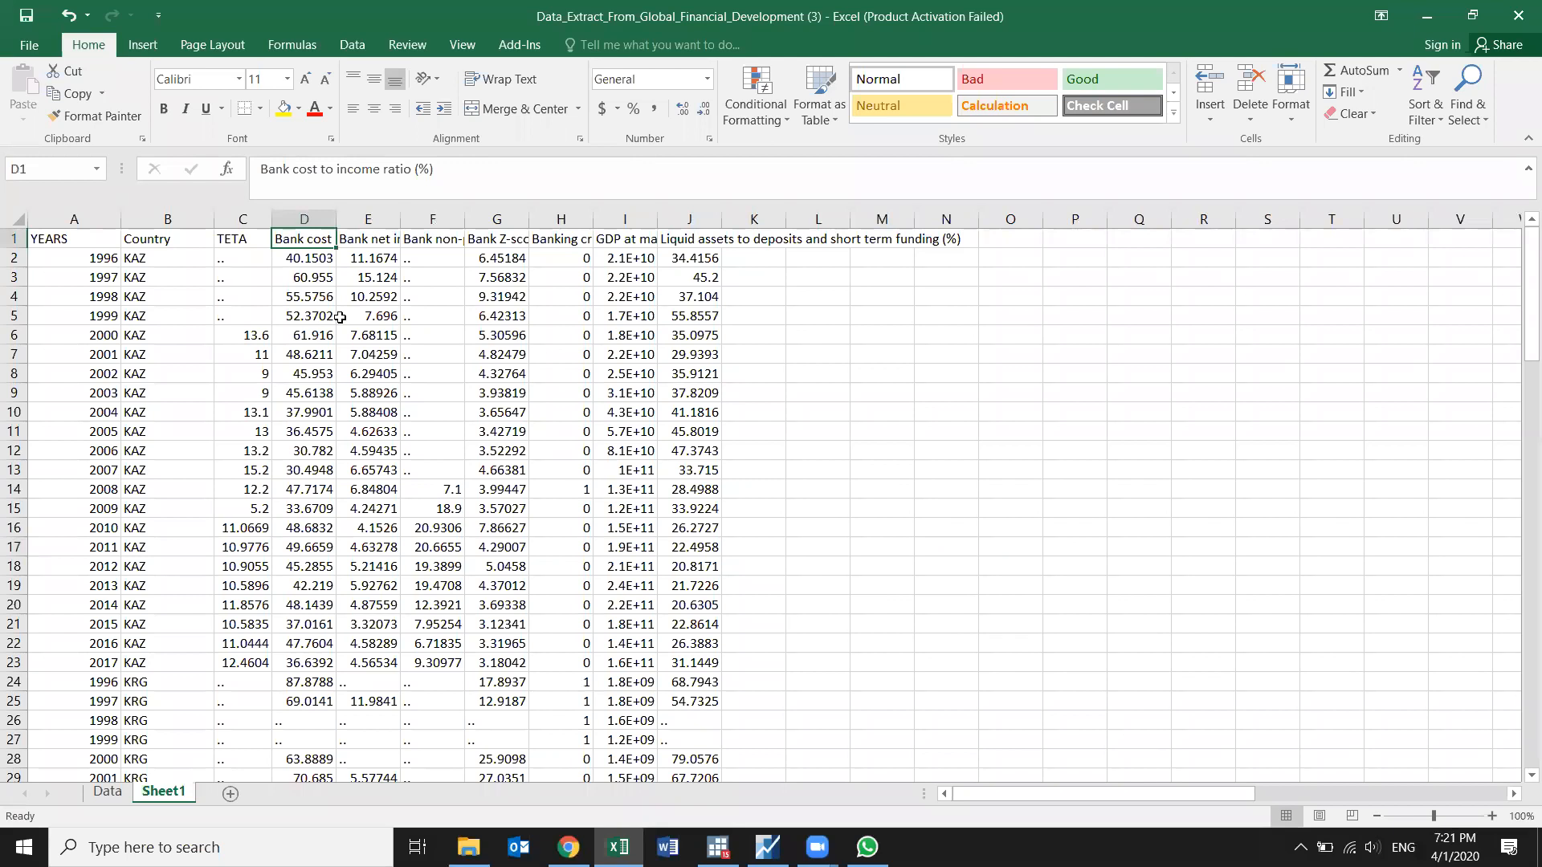
text(C)
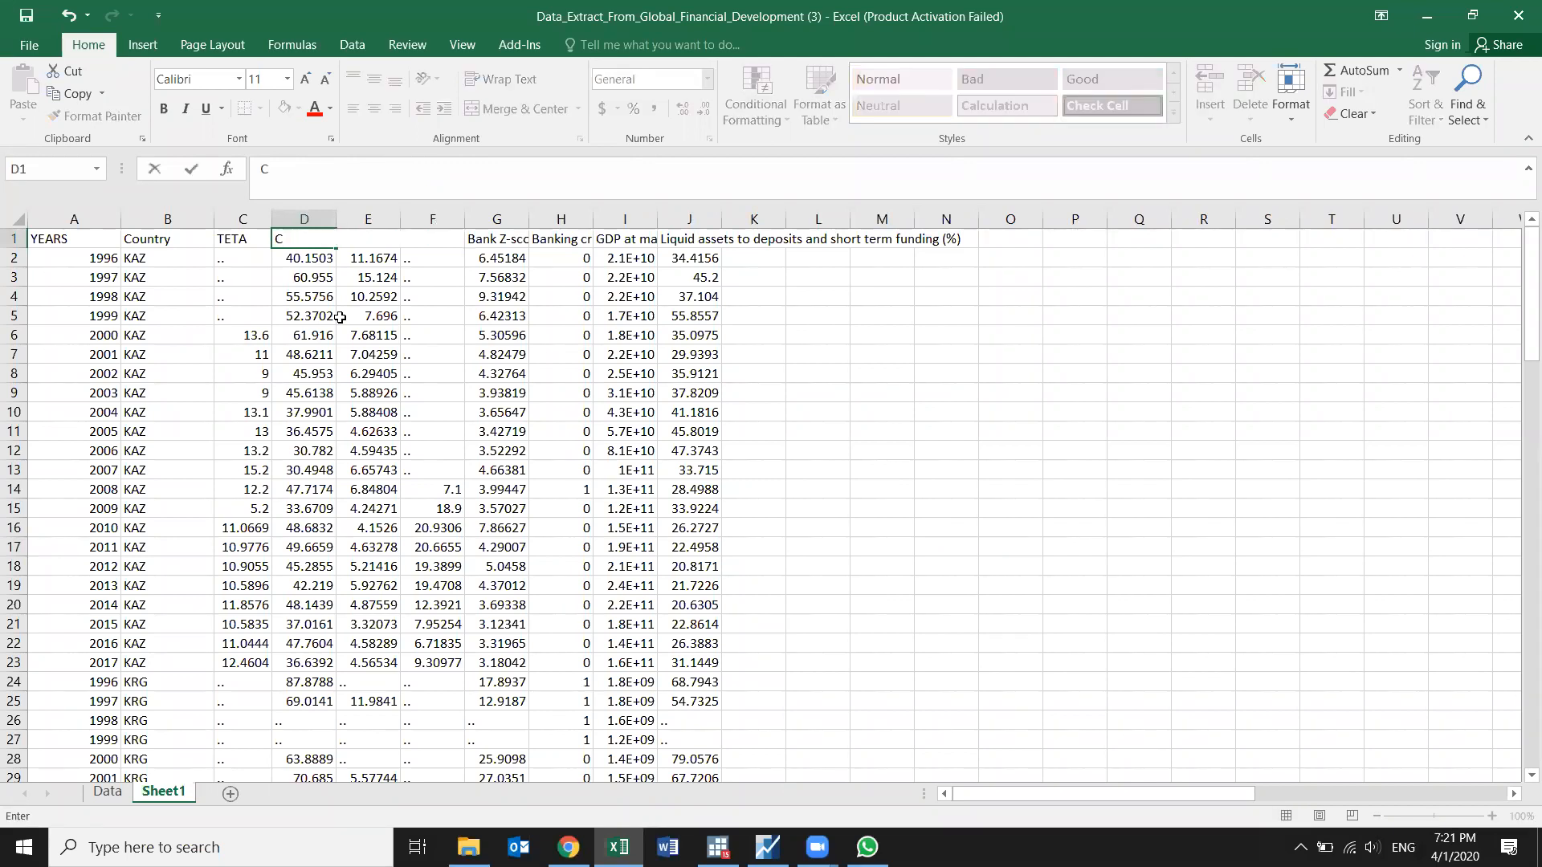
text(TI)
key(Tab)
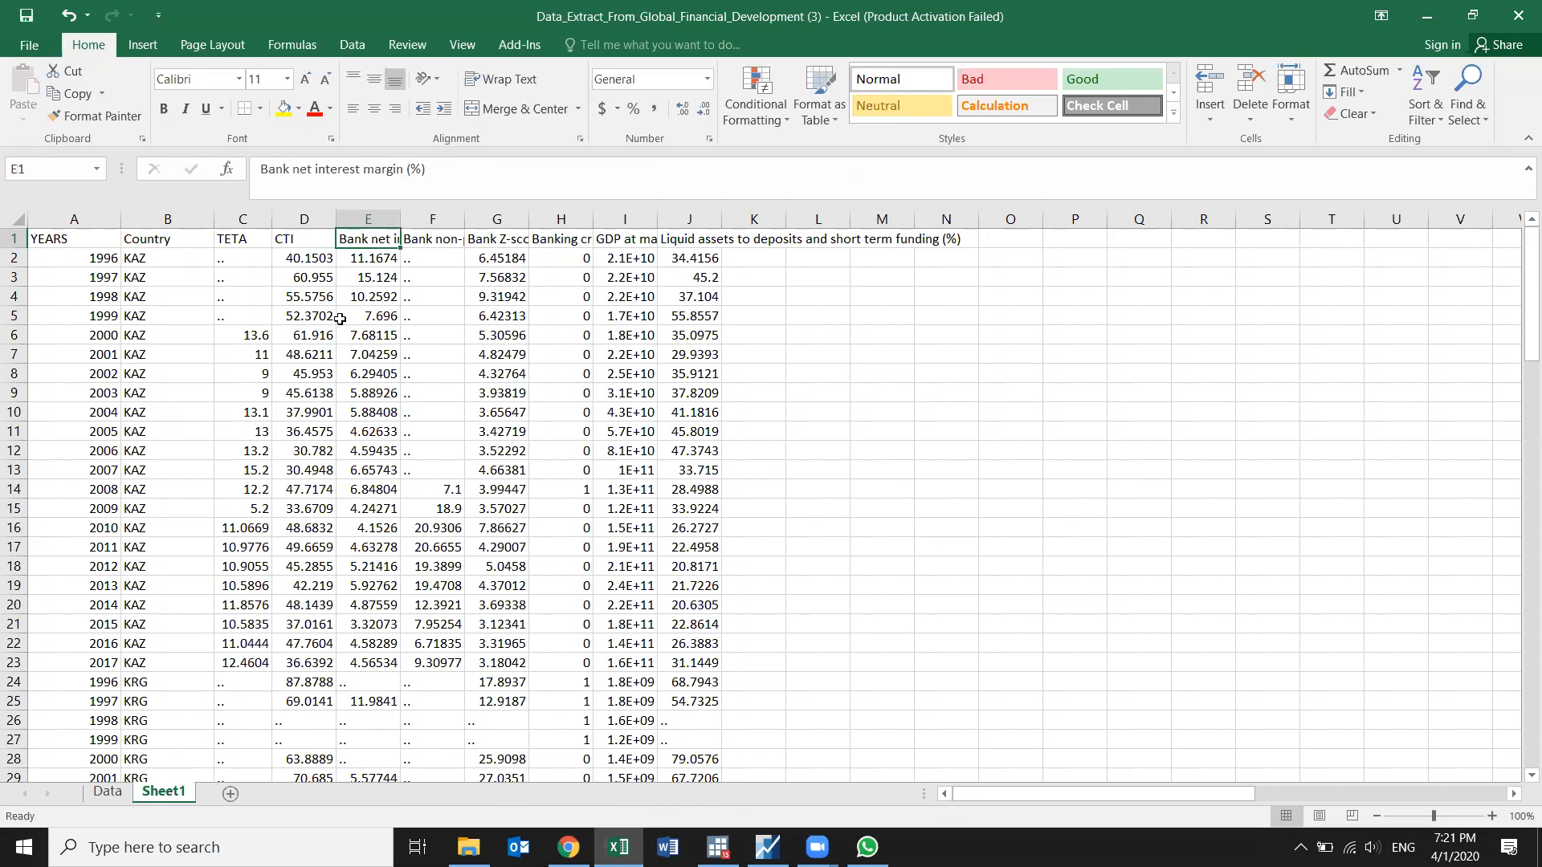
text(NIM)
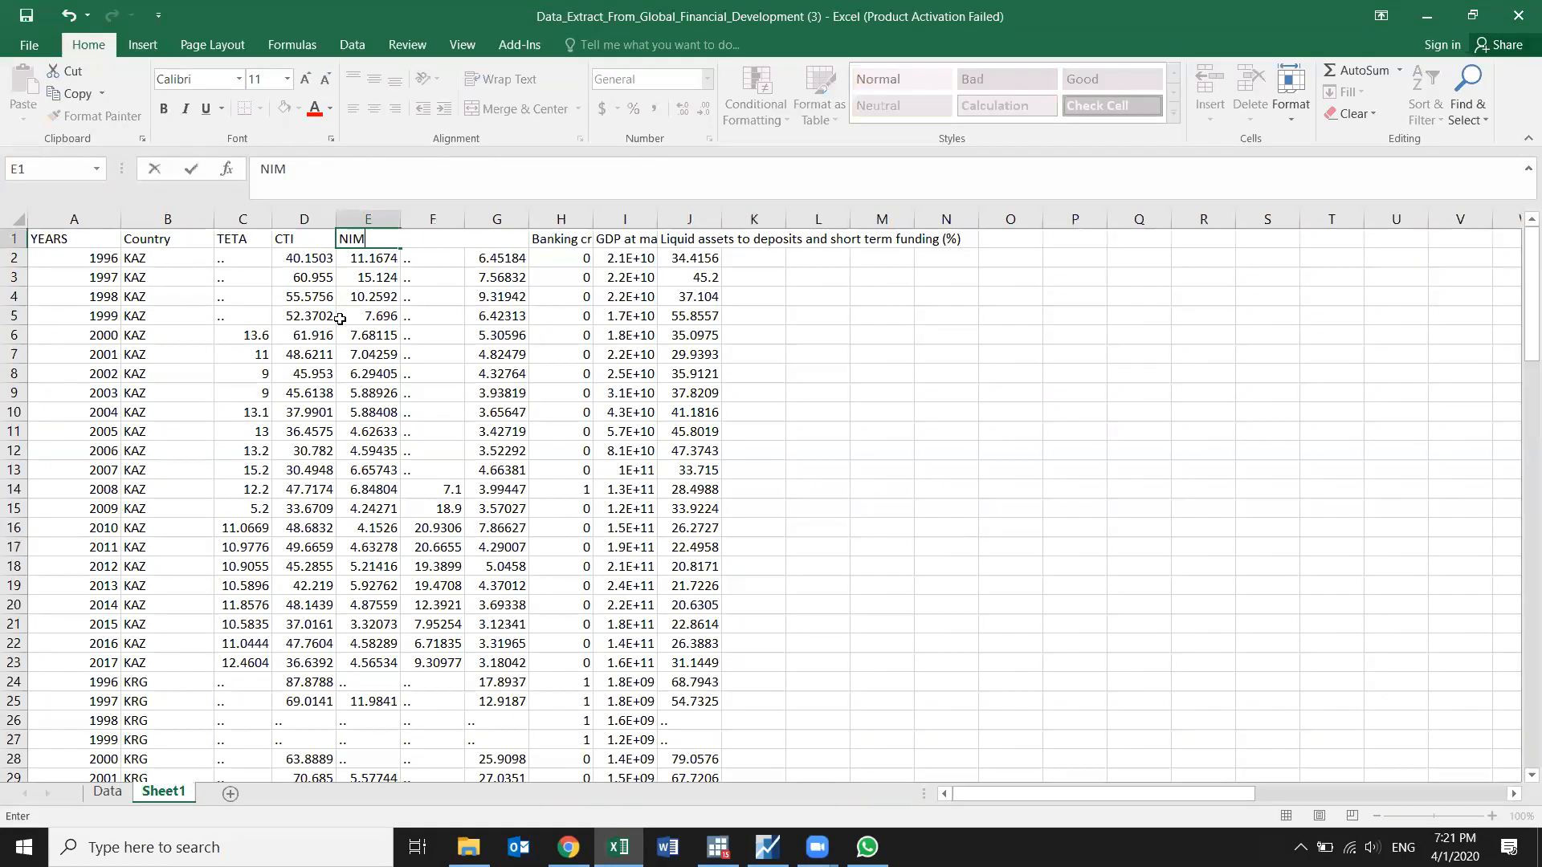
key(Tab)
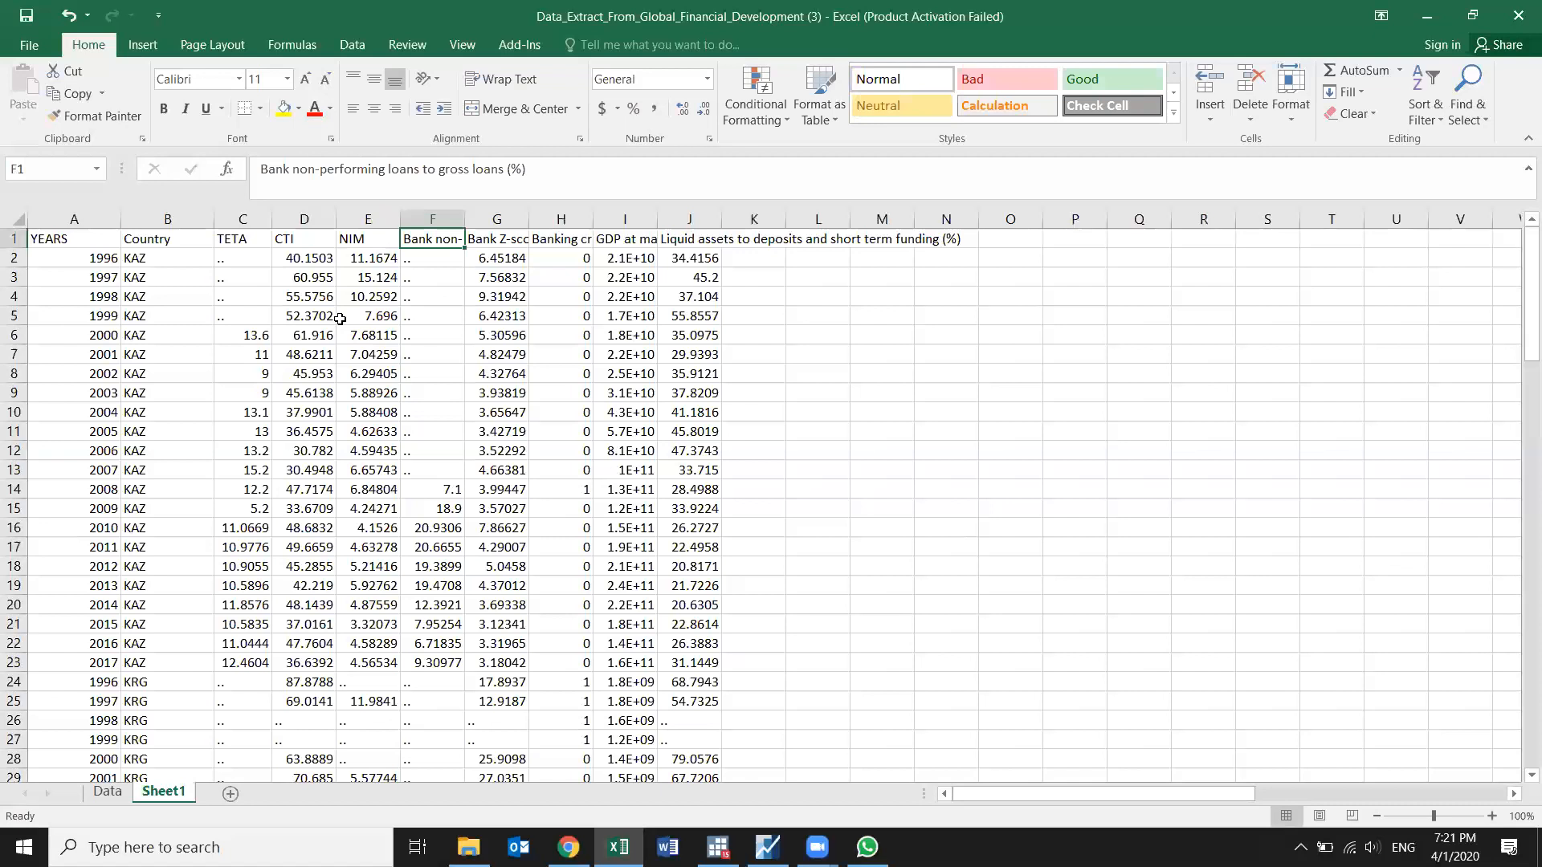
text(NPL)
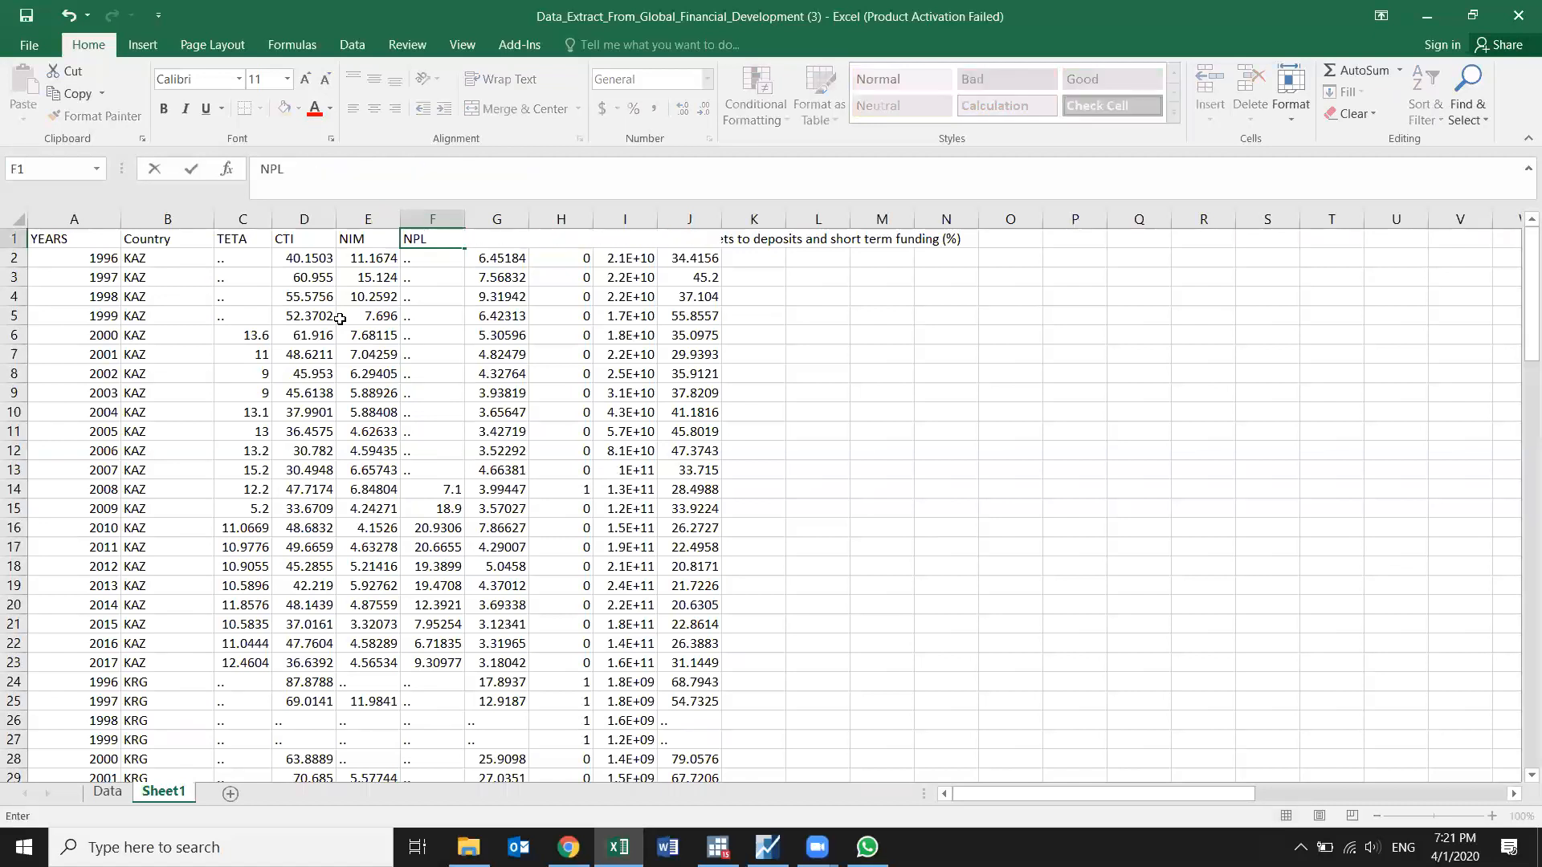
key(Tab)
text(Z)
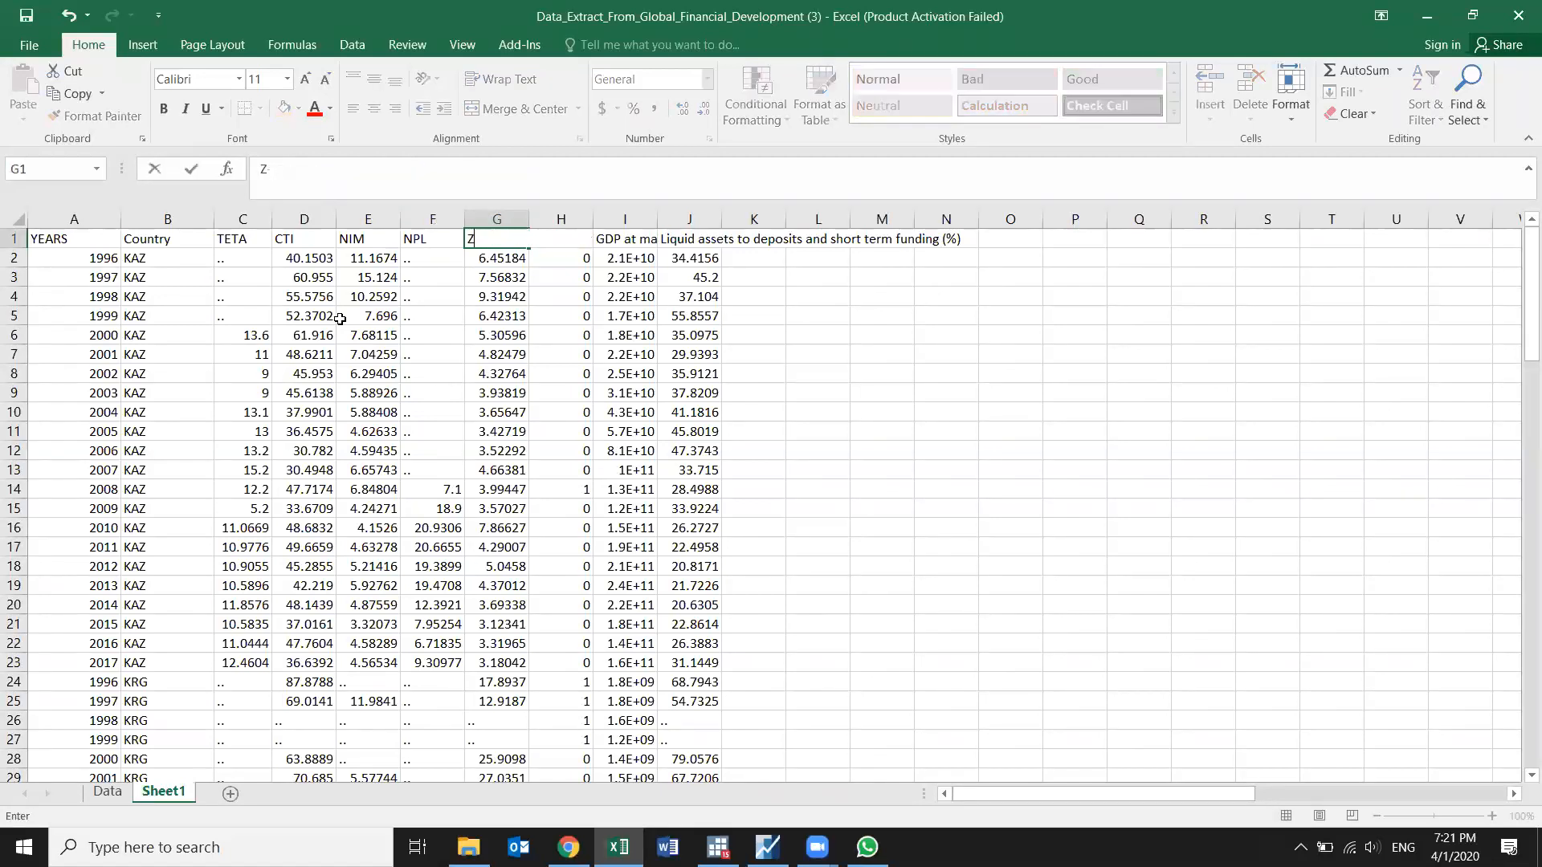
key(Tab)
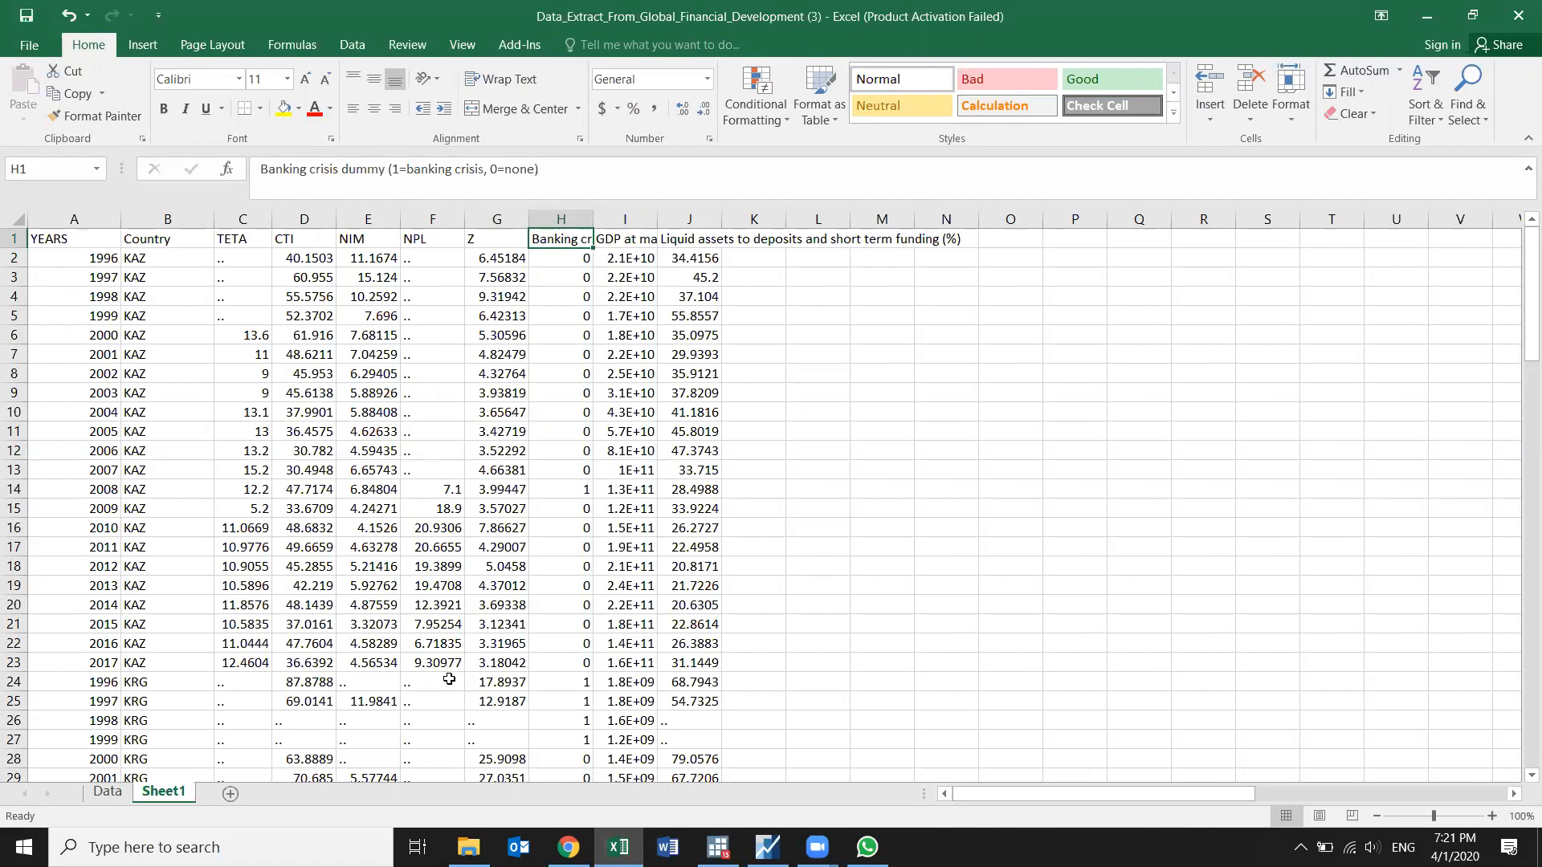
Step: Rename the GDP at market prices header in I1 to GDP and the liquid assets header in J1 to LIQ
click(640, 239)
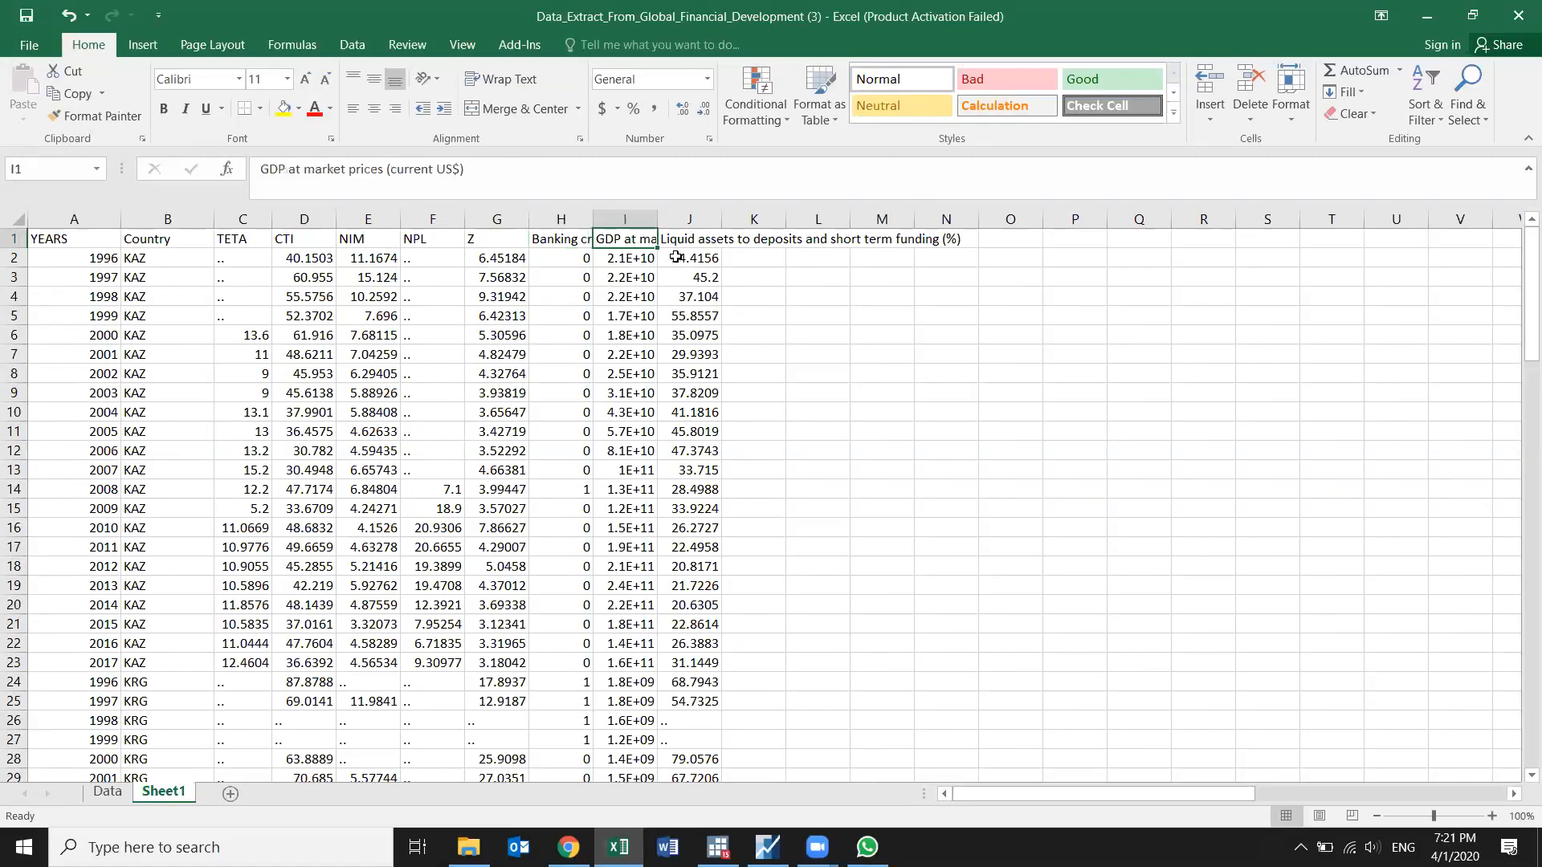
text(GDP)
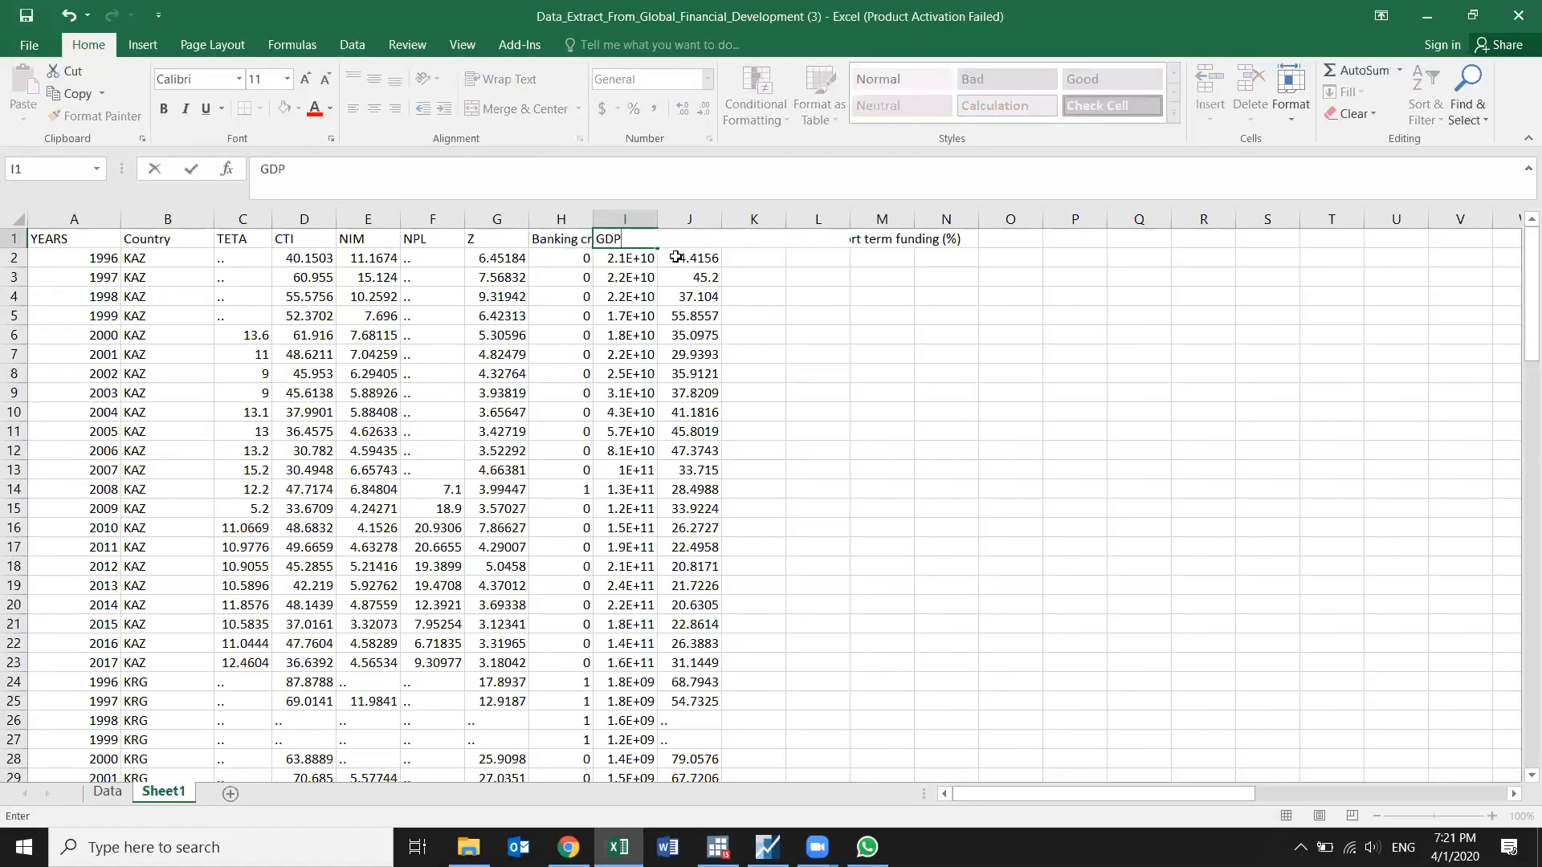
click(712, 298)
click(676, 239)
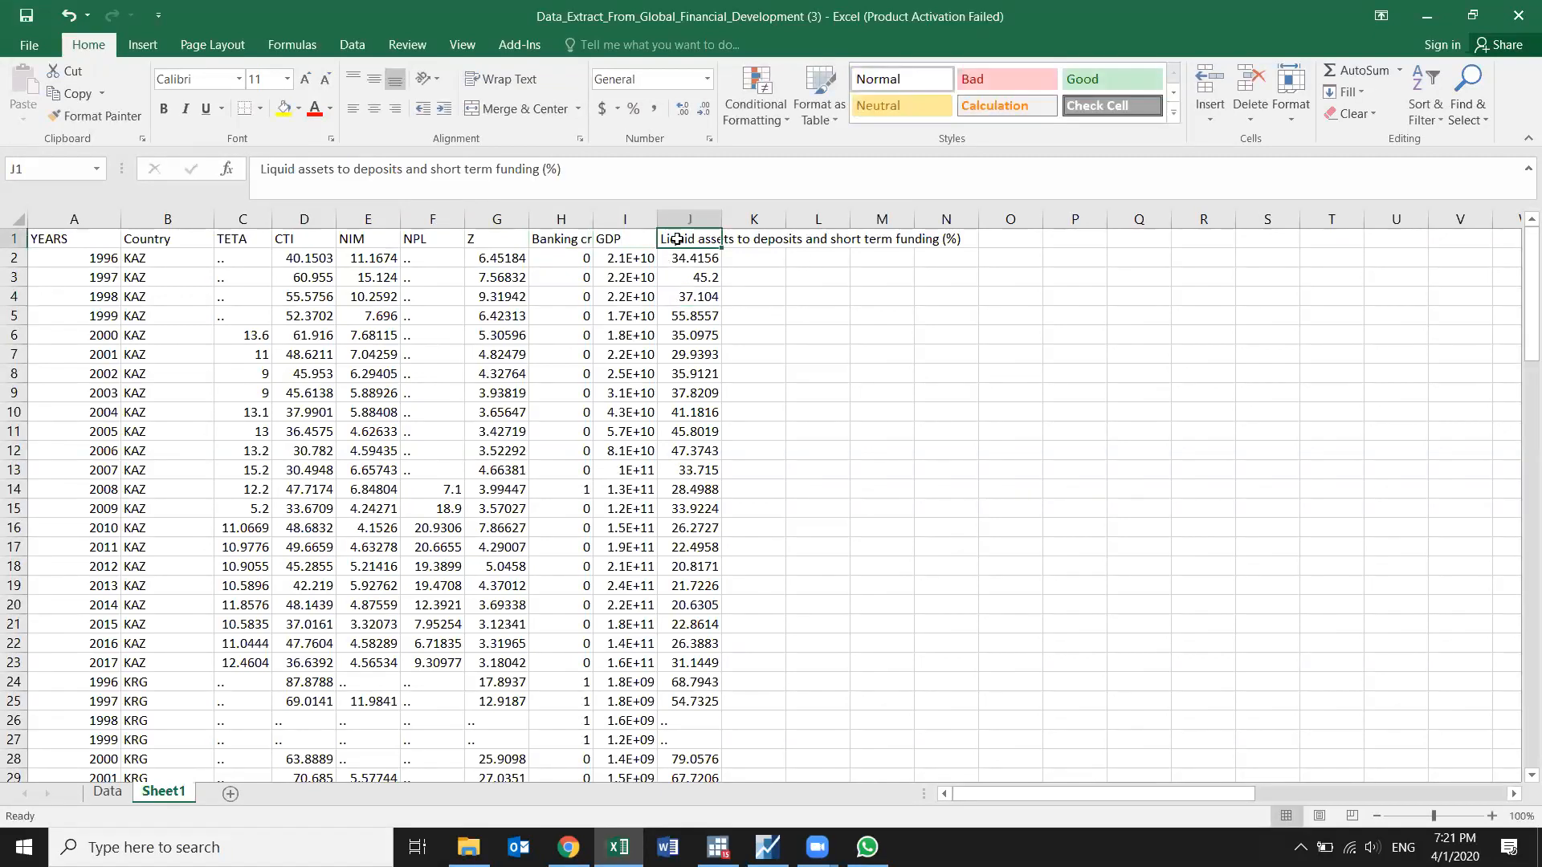
text(LIQ)
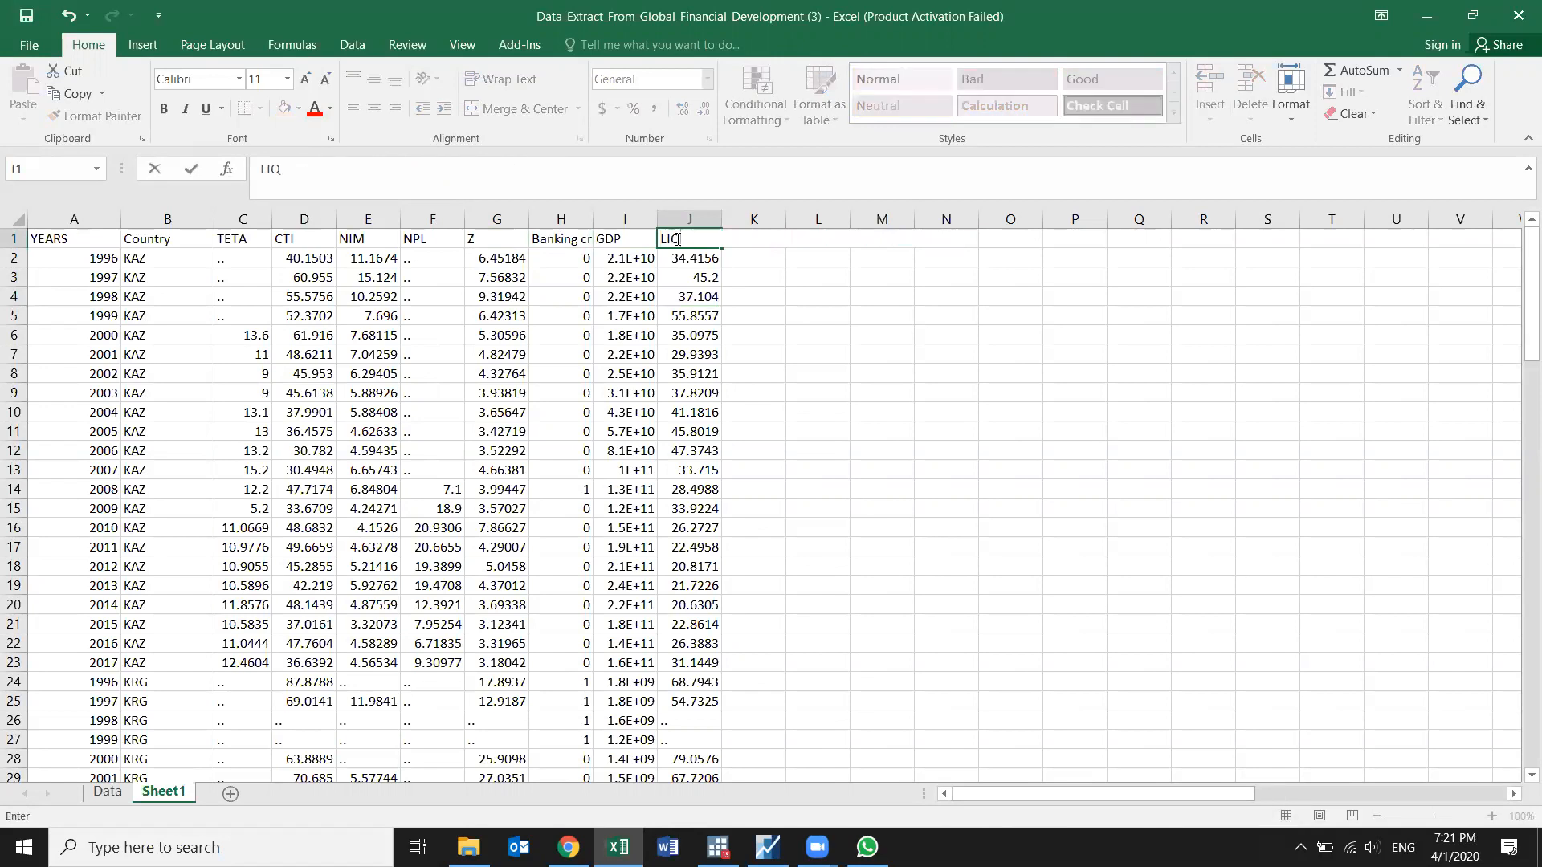
key(Tab)
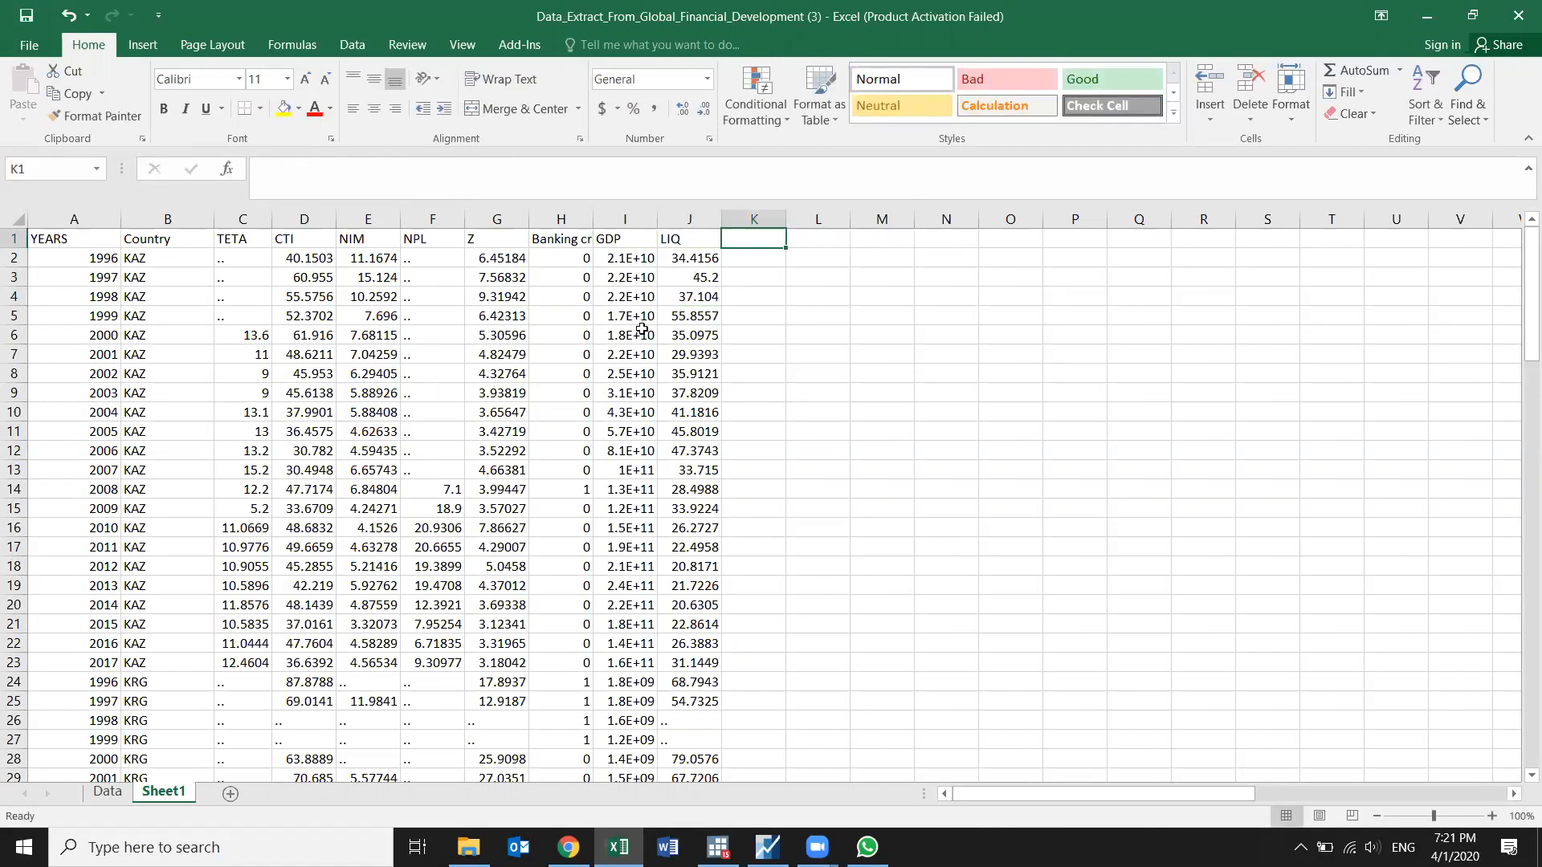
Step: Rename the banking crisis dummy header in H1 to DUM and fit column H's width to its contents
double_click(592, 219)
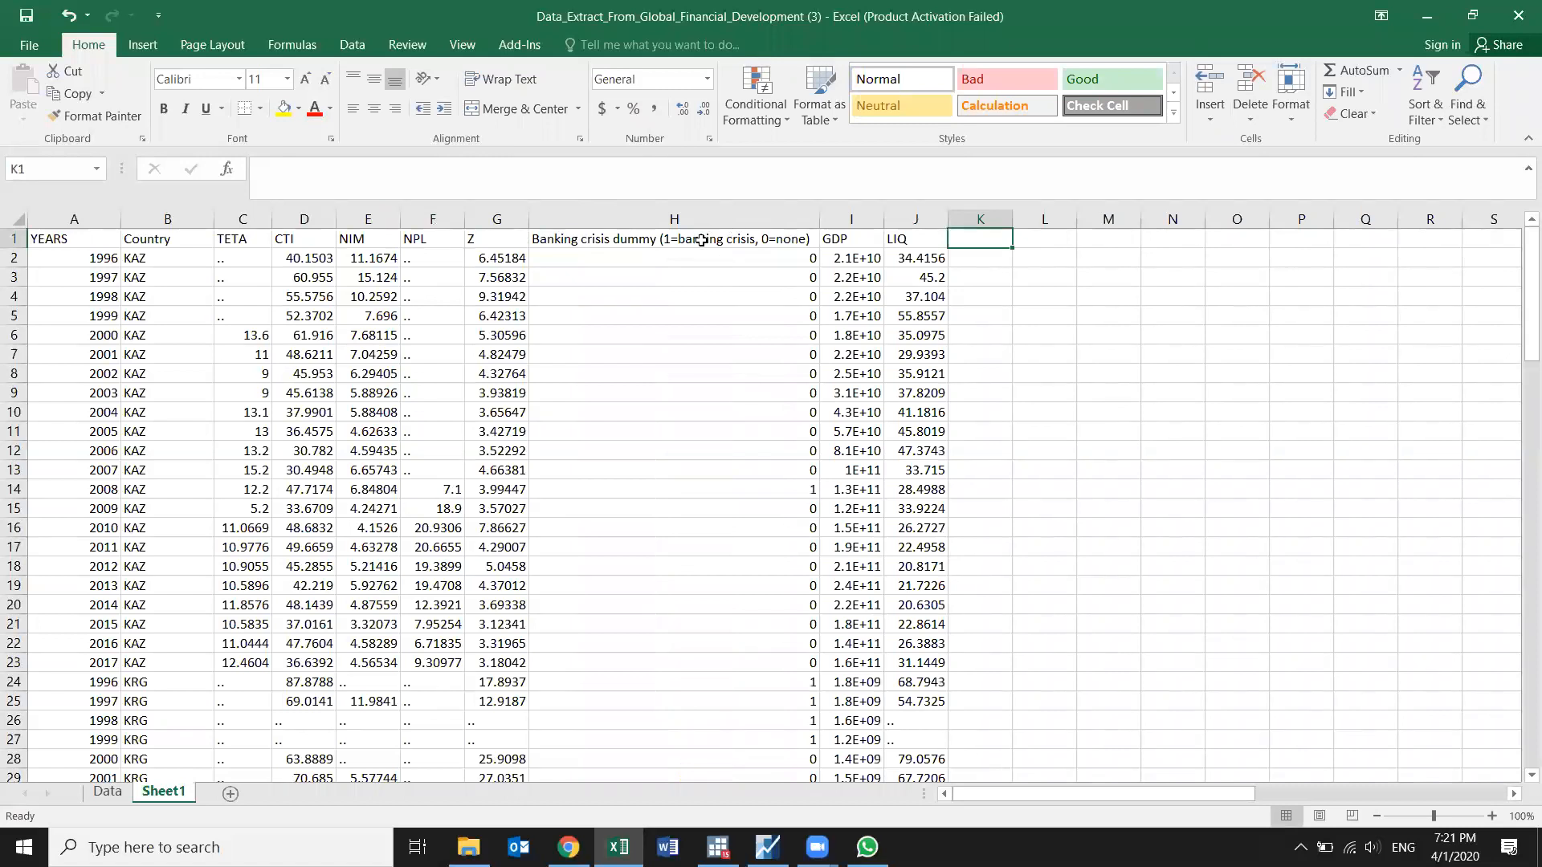
click(704, 237)
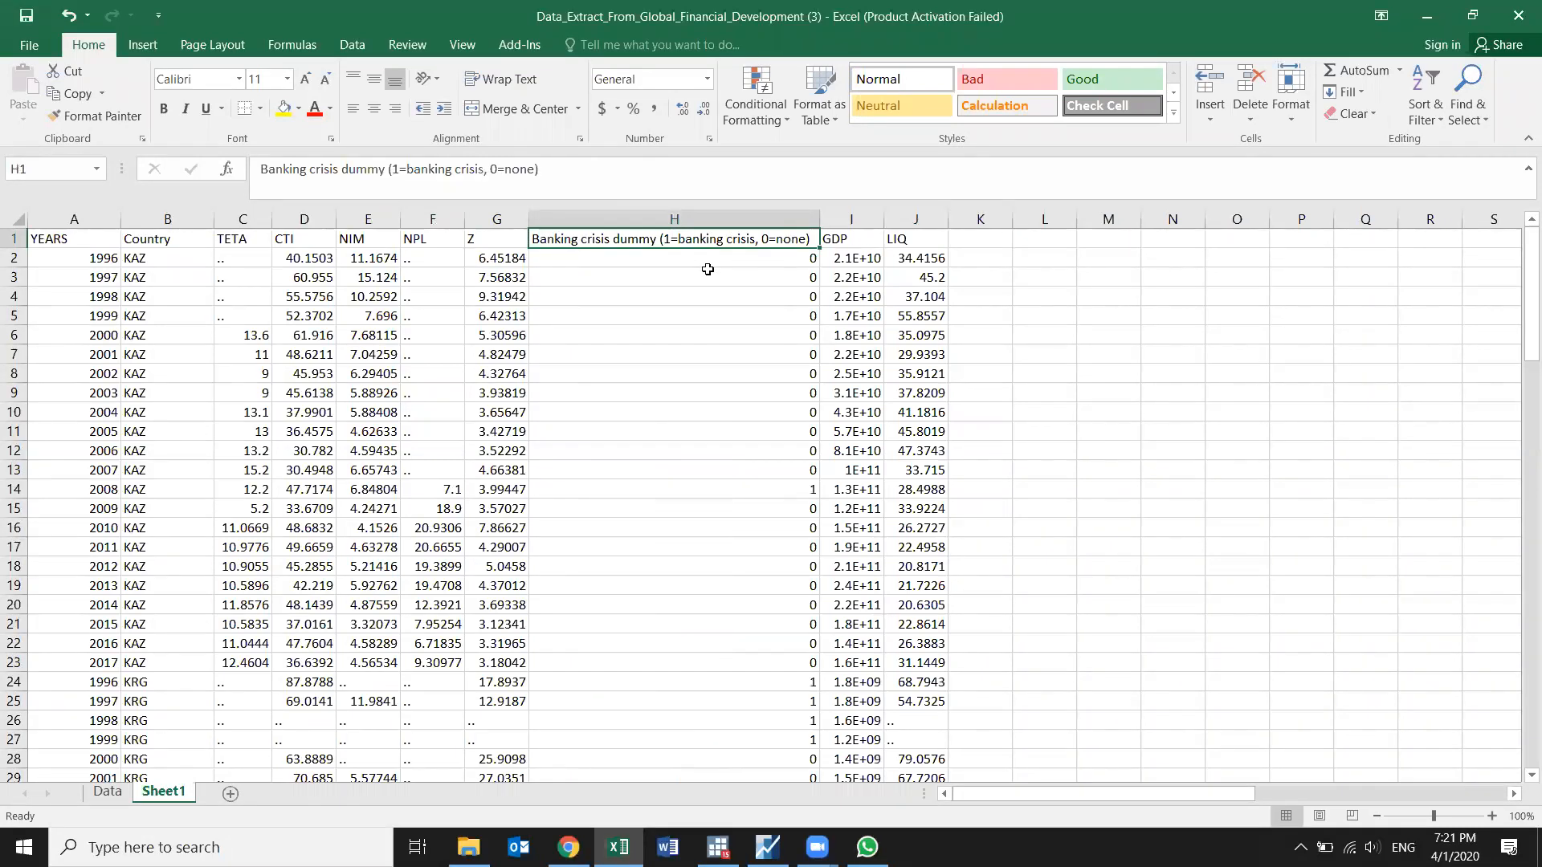
text(DUM)
key(Return)
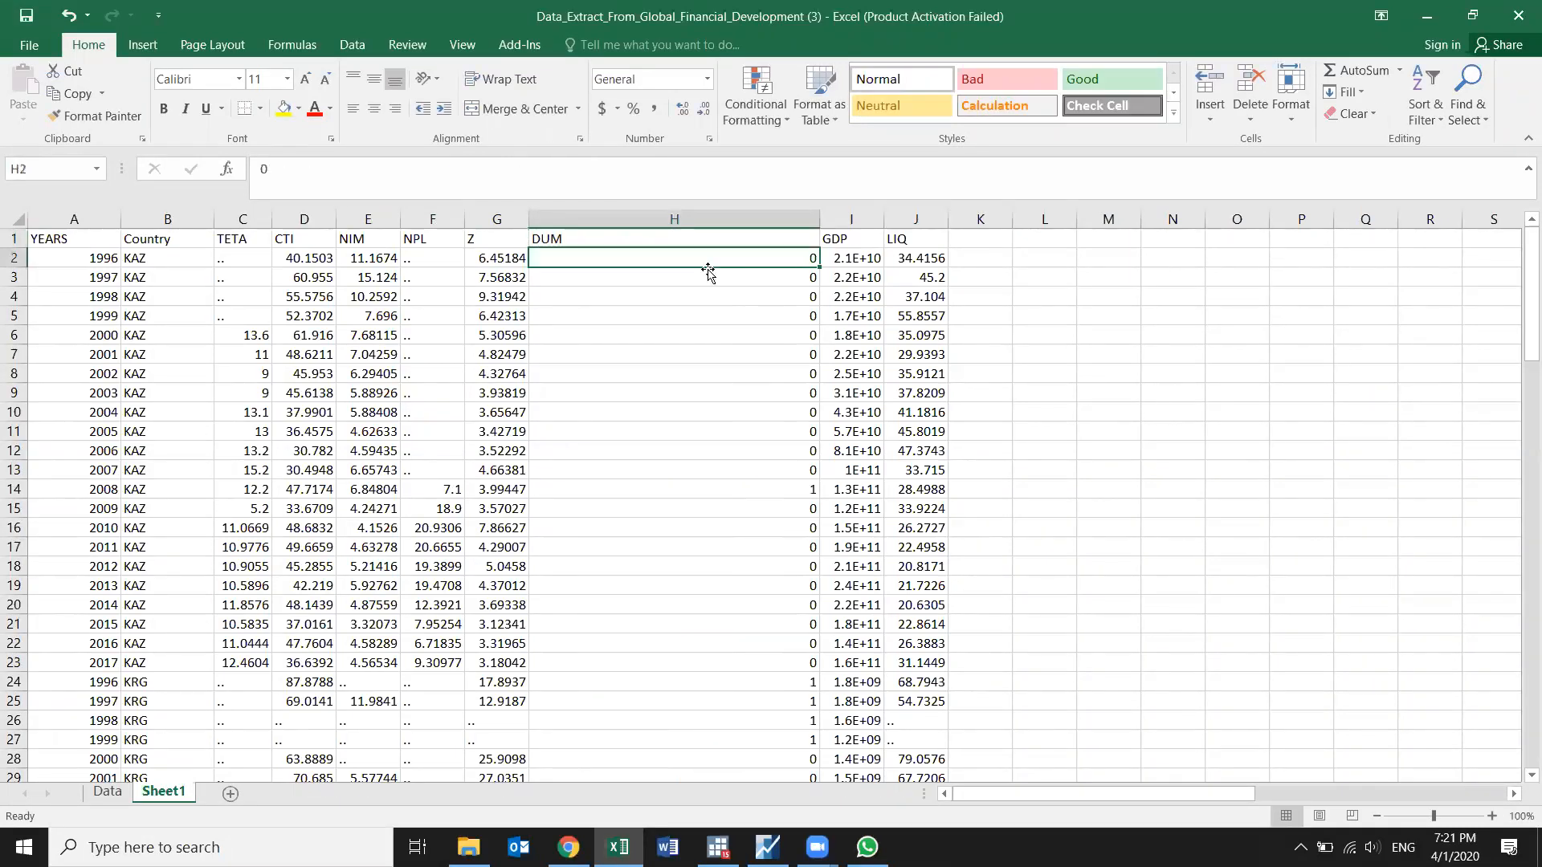
double_click(819, 219)
Step: Insert an empty column between the GDP and LIQ columns
click(599, 296)
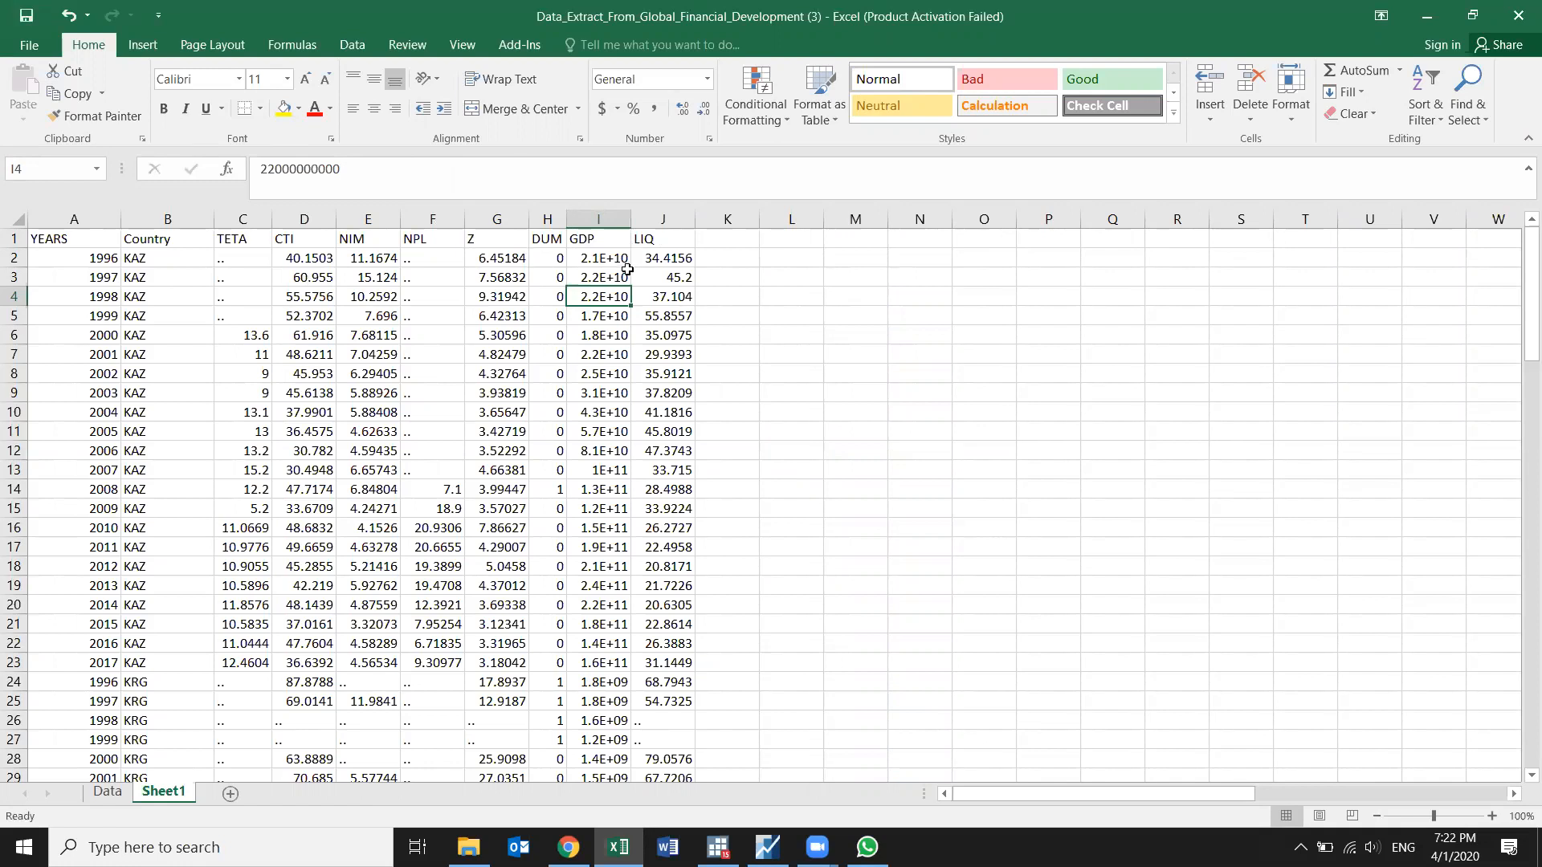
click(652, 239)
click(593, 233)
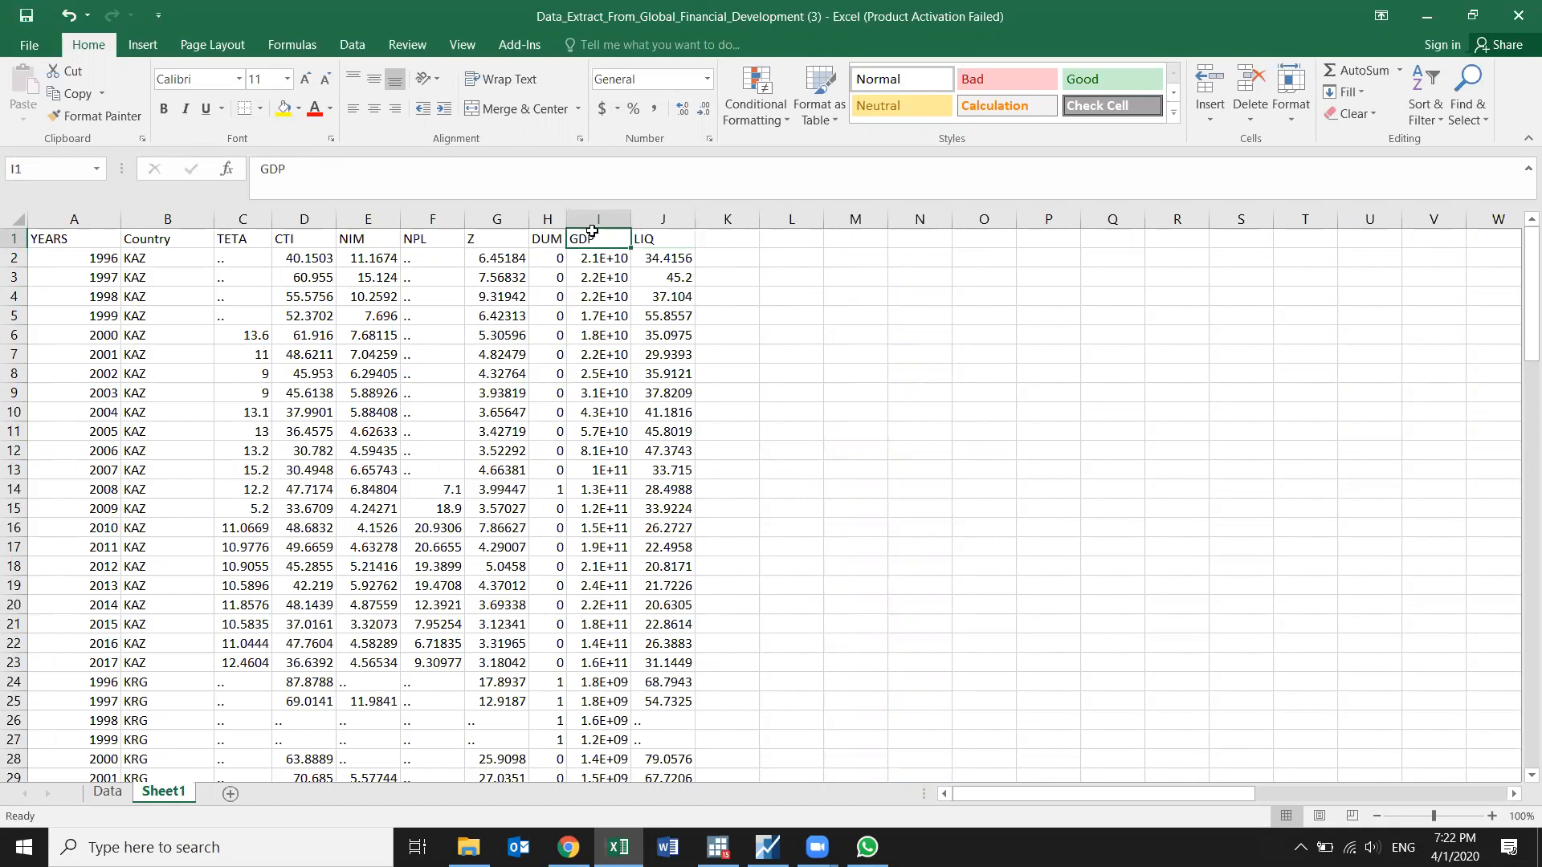
right_click(654, 223)
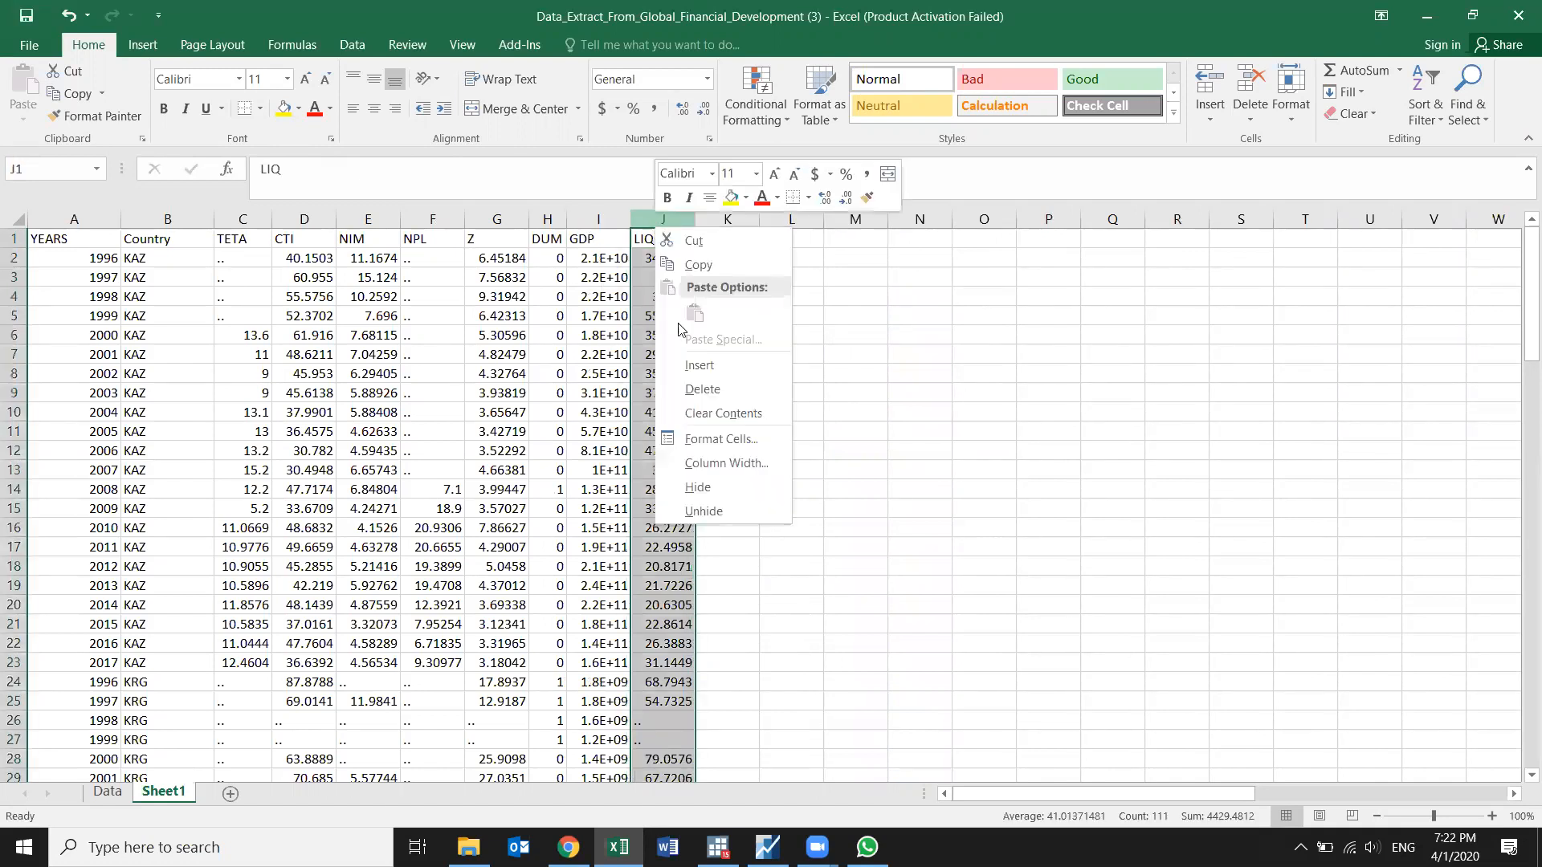
click(712, 371)
click(663, 245)
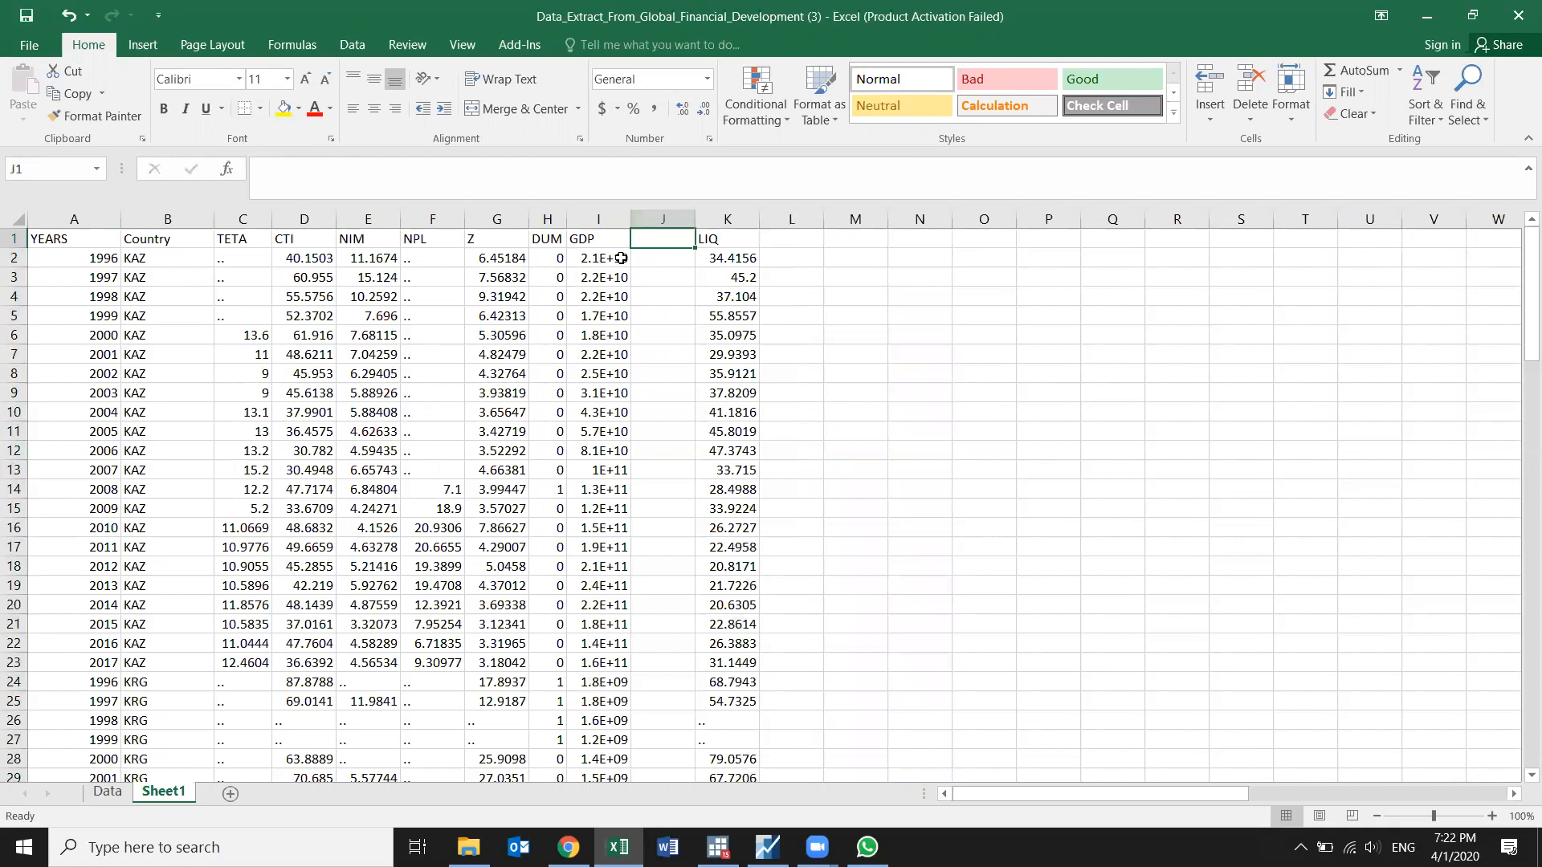
Step: Enter LGDP as the header of the empty column in J1
click(598, 257)
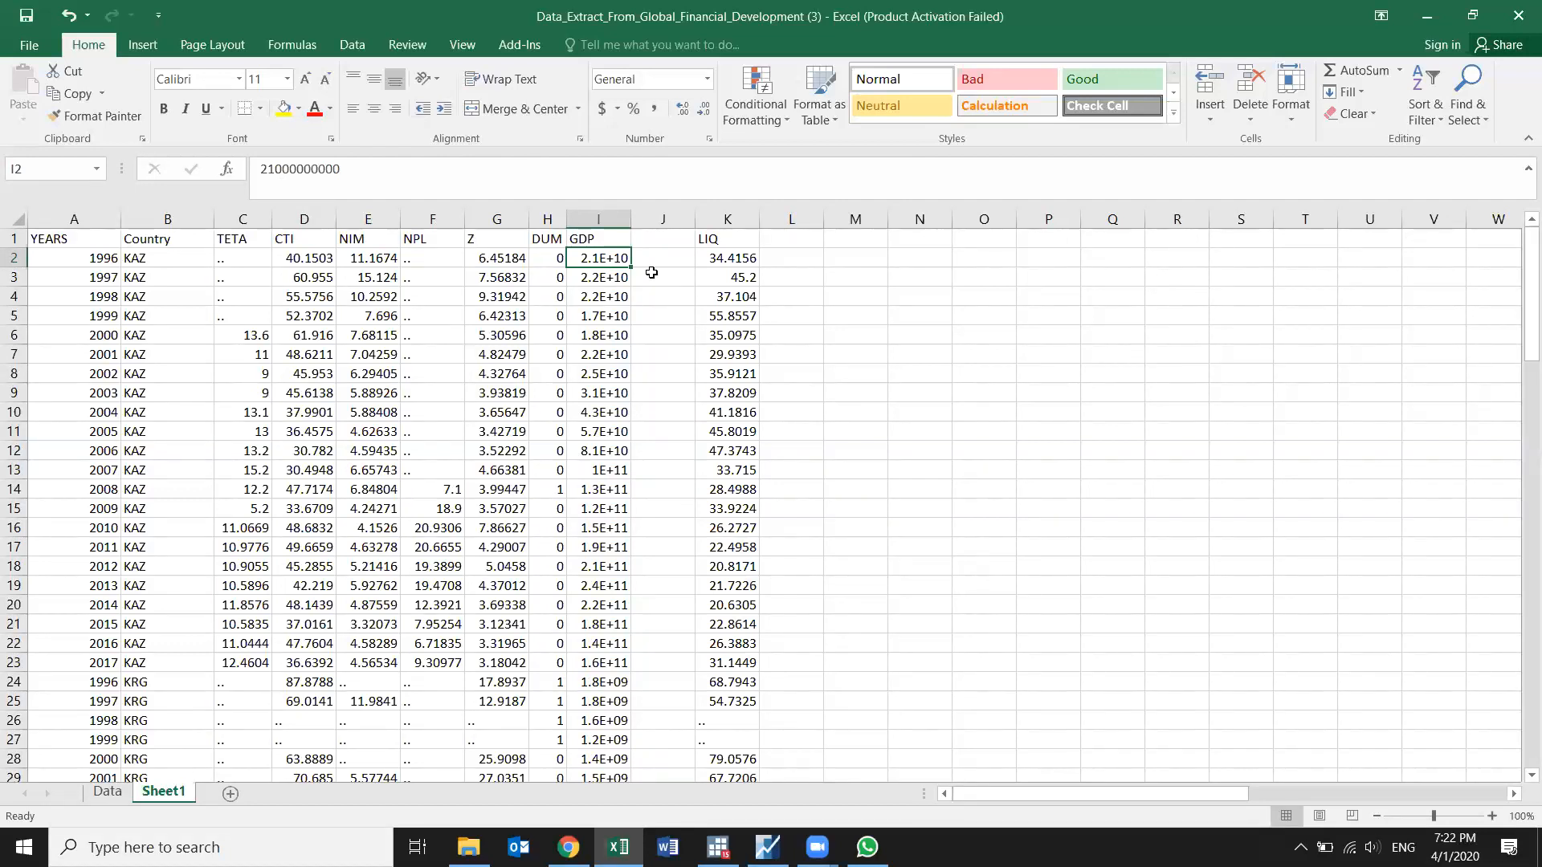
click(655, 238)
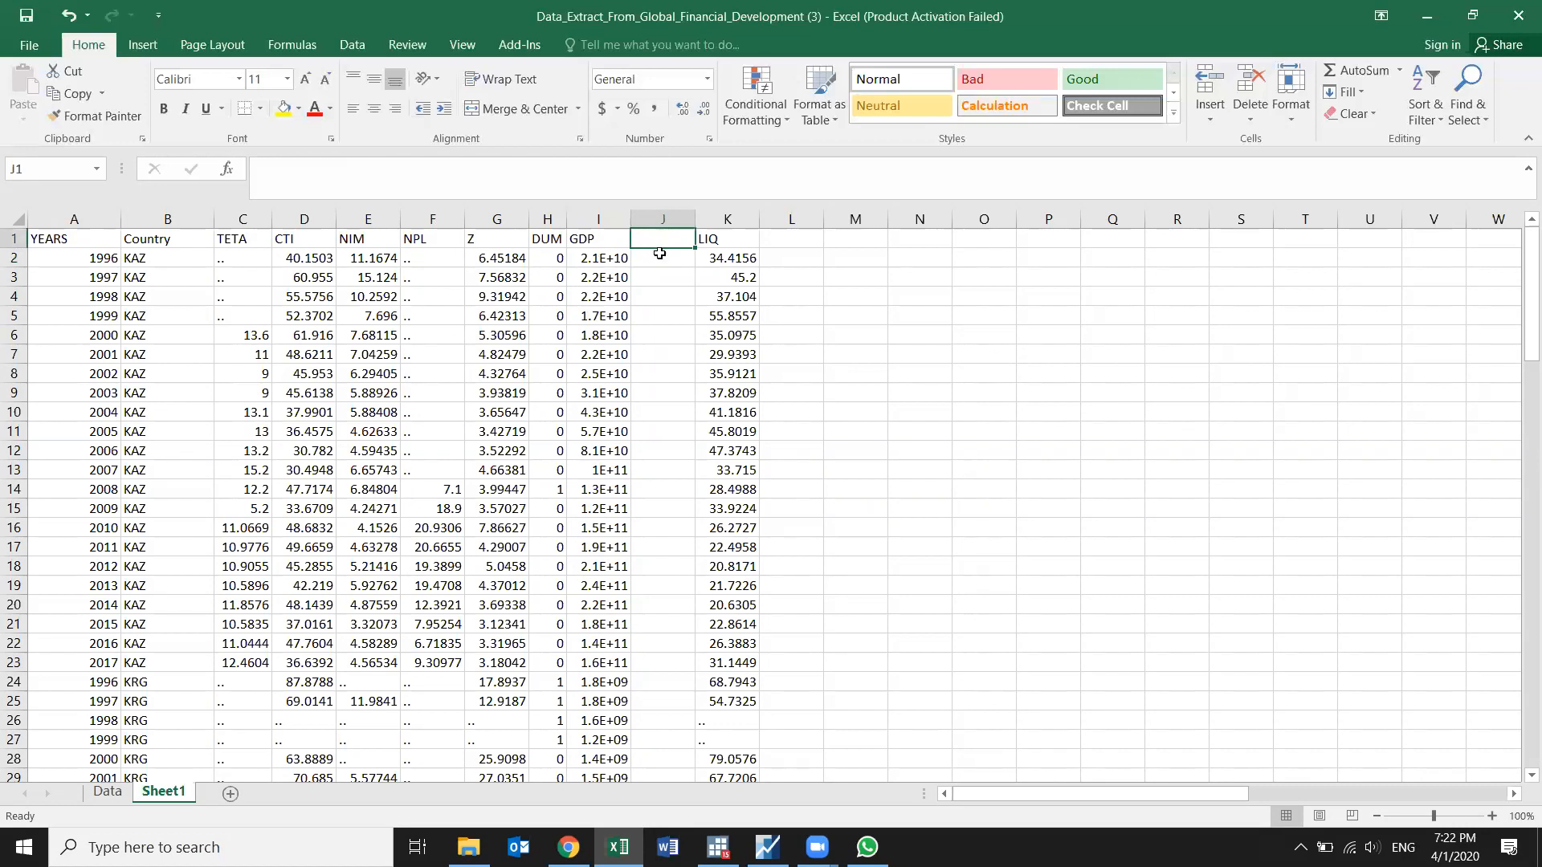
text(LG)
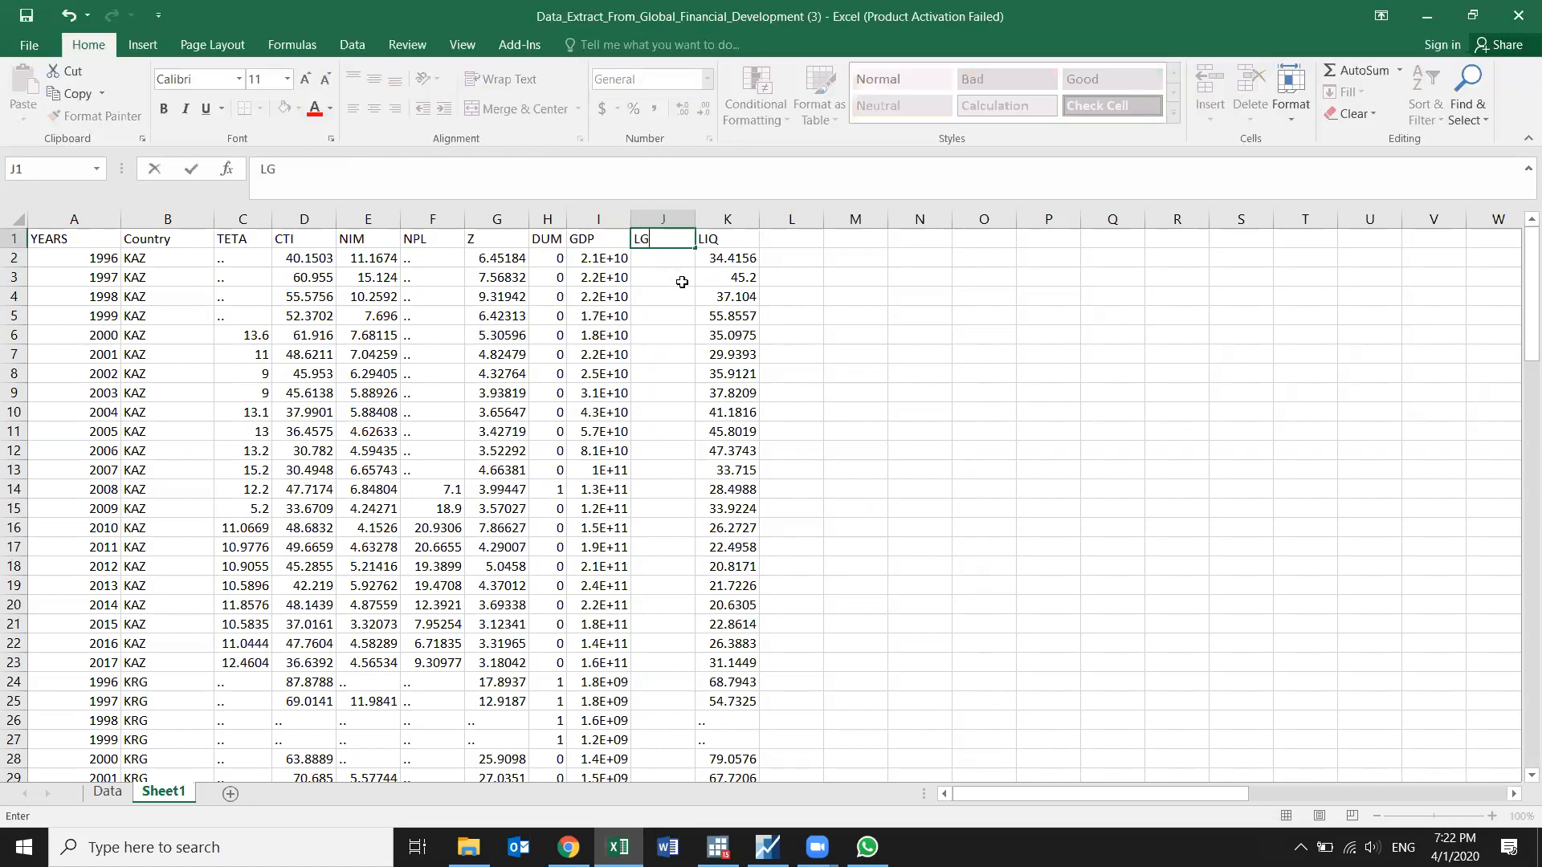
text(DP)
key(Return)
Step: Calculate the base-10 logarithm of GDP with =LOG10(I2) in J2 and fill the formula down the LGDP column
text(=LOG)
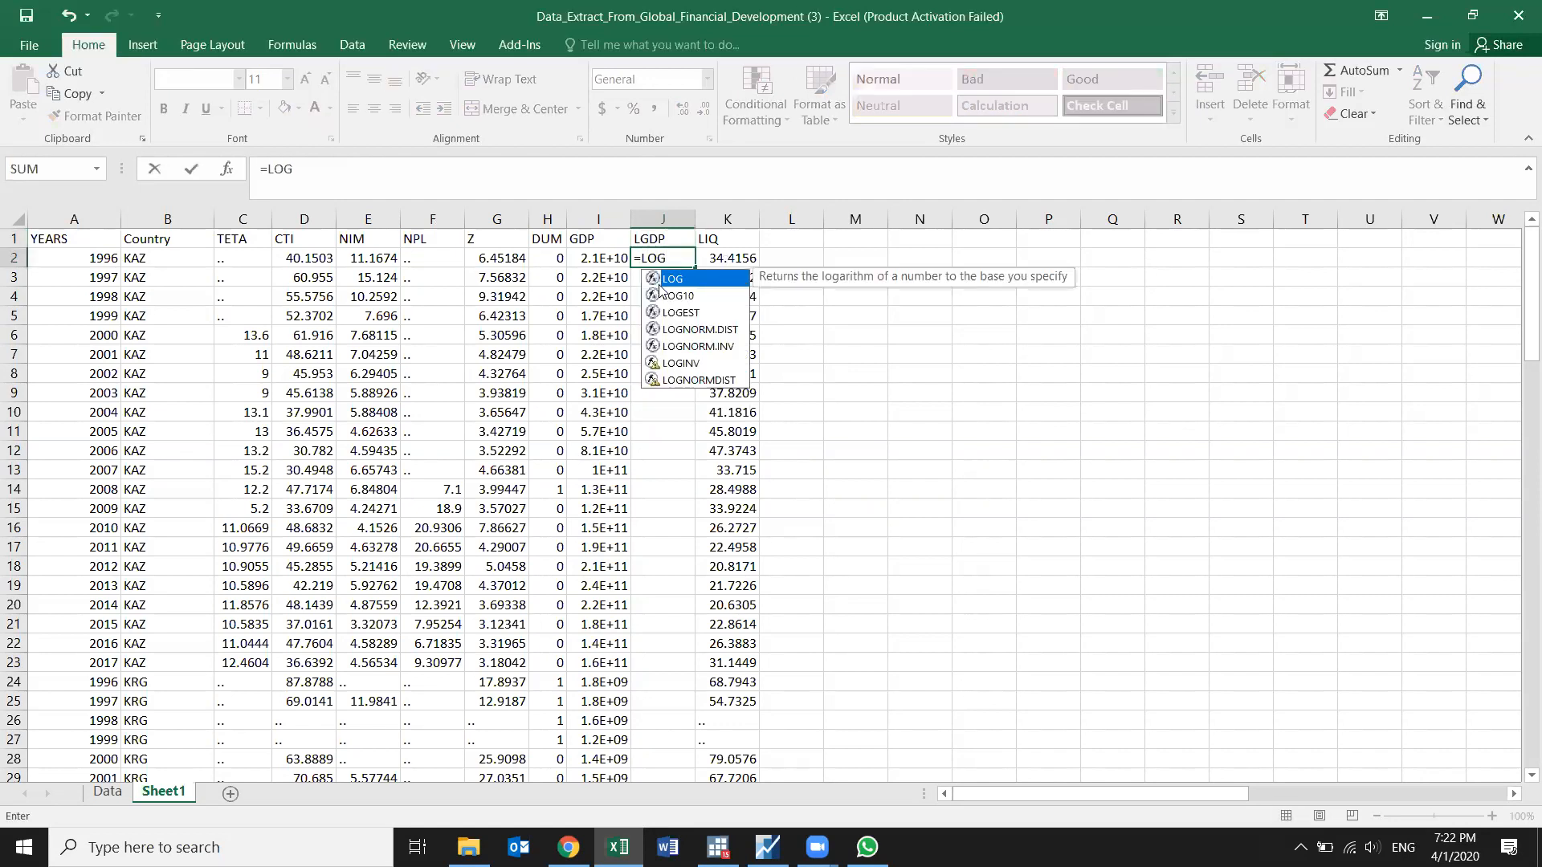
double_click(694, 298)
click(603, 259)
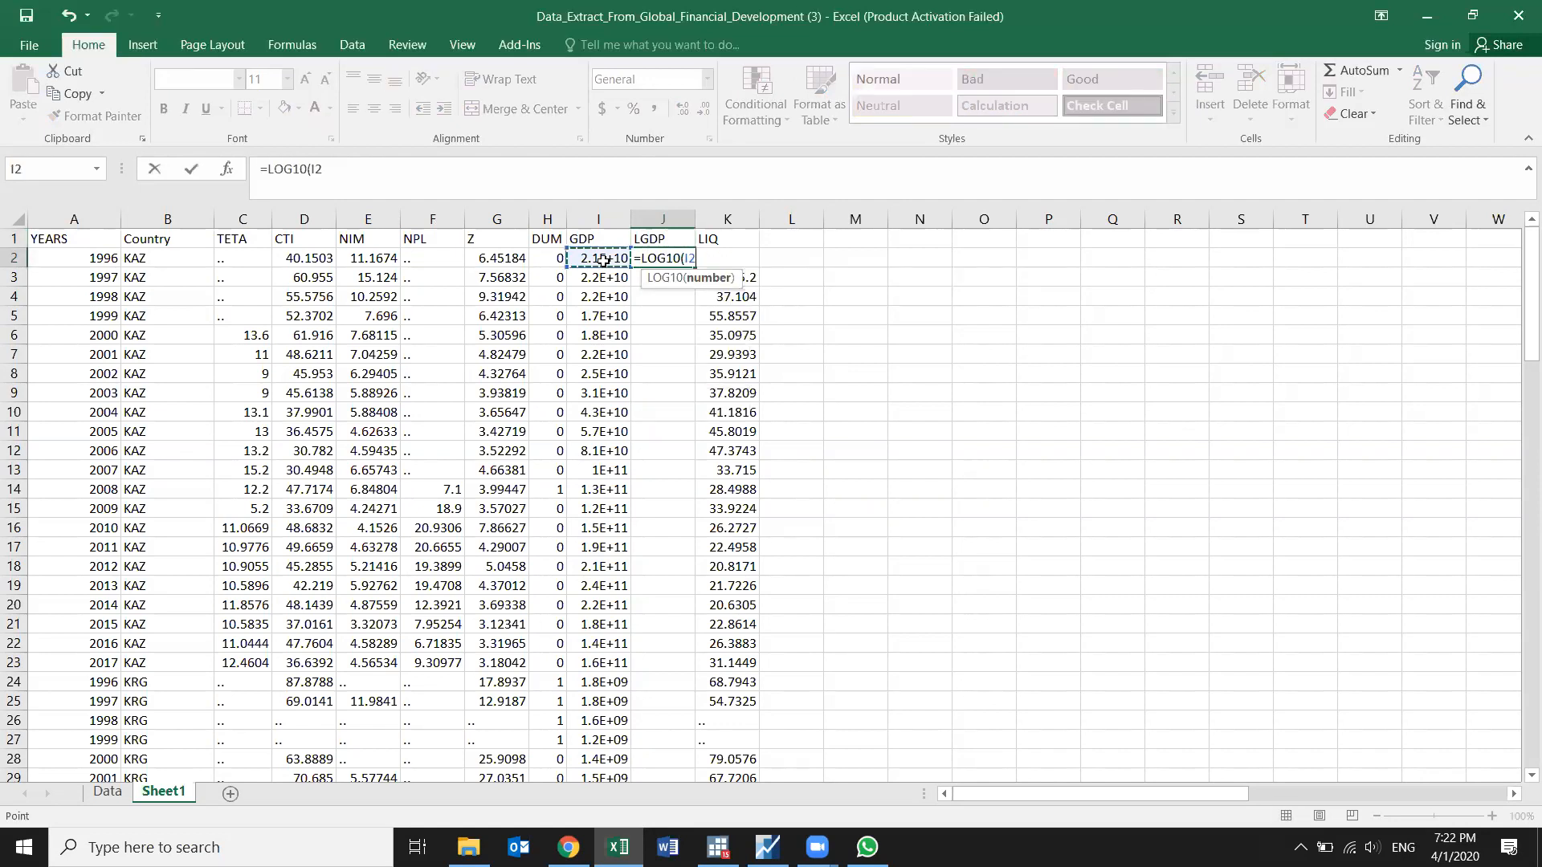
text())
key(Return)
click(640, 260)
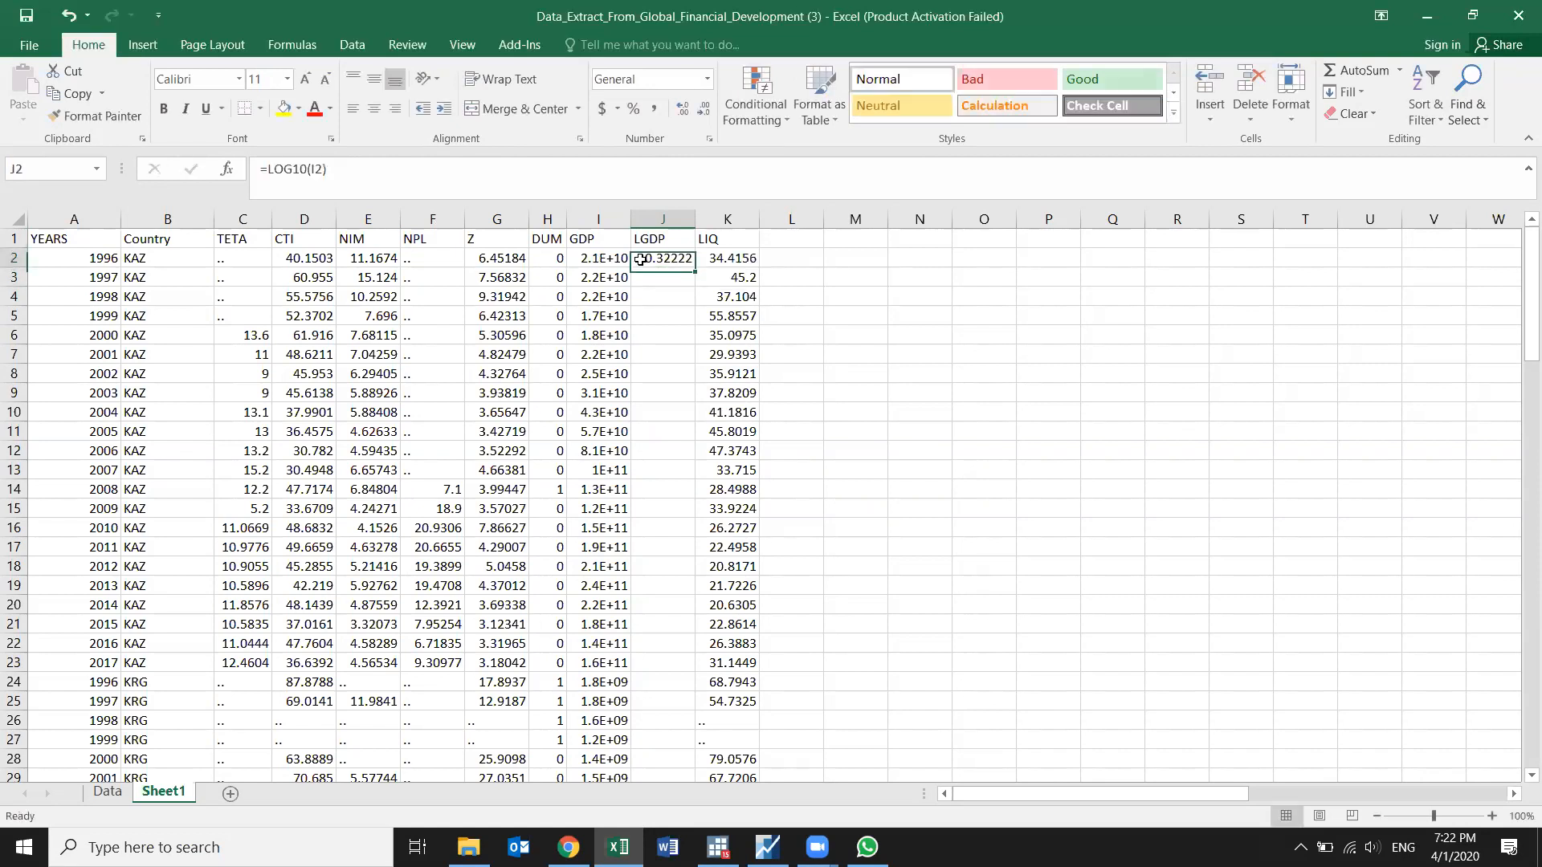
double_click(696, 271)
scroll(643, 423, down, 10)
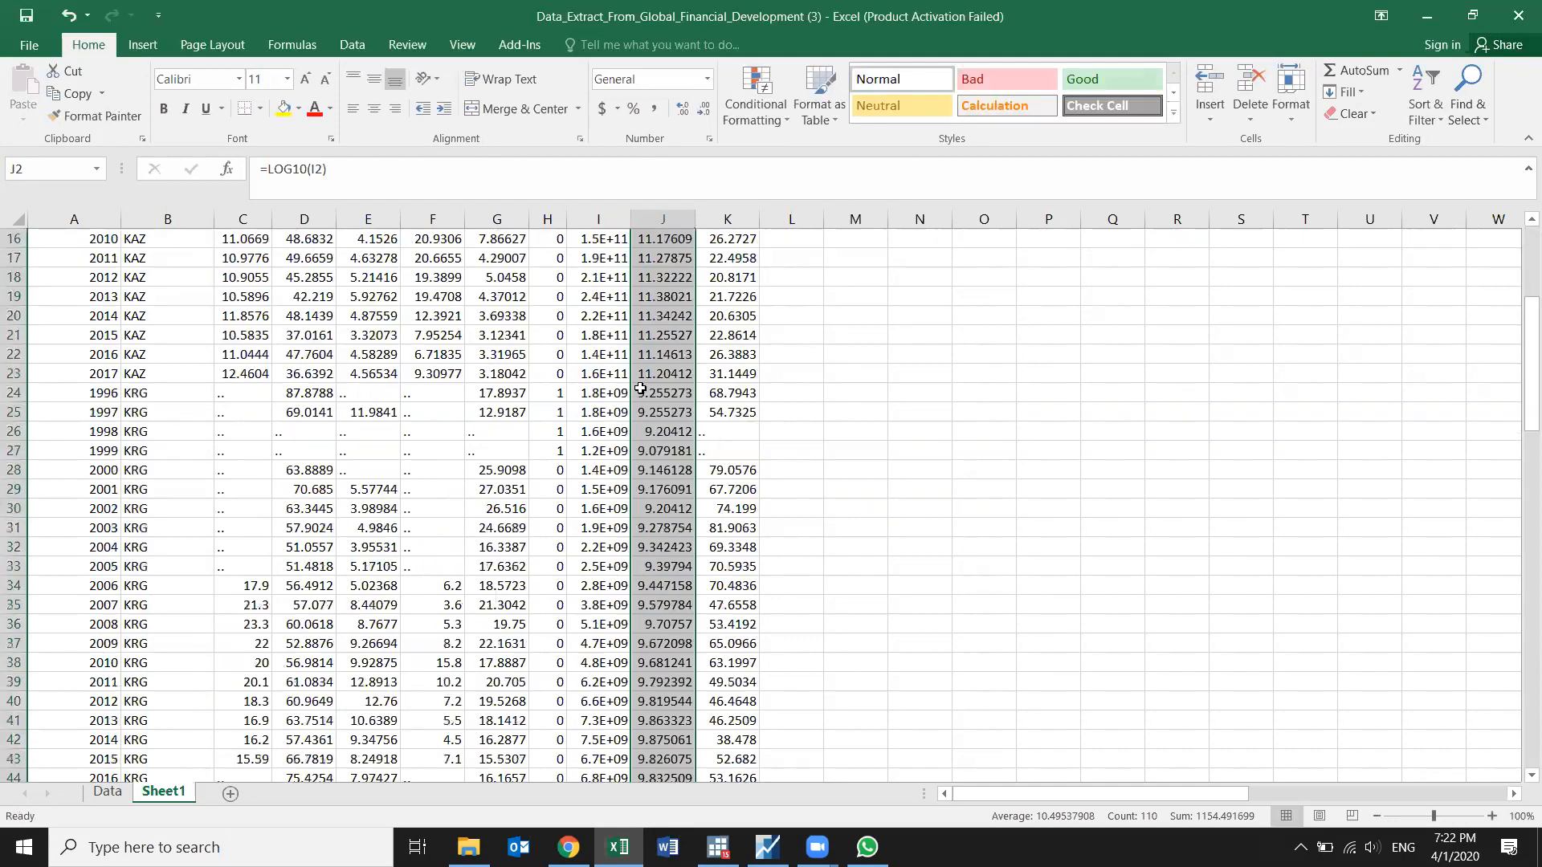
scroll(643, 423, up, 10)
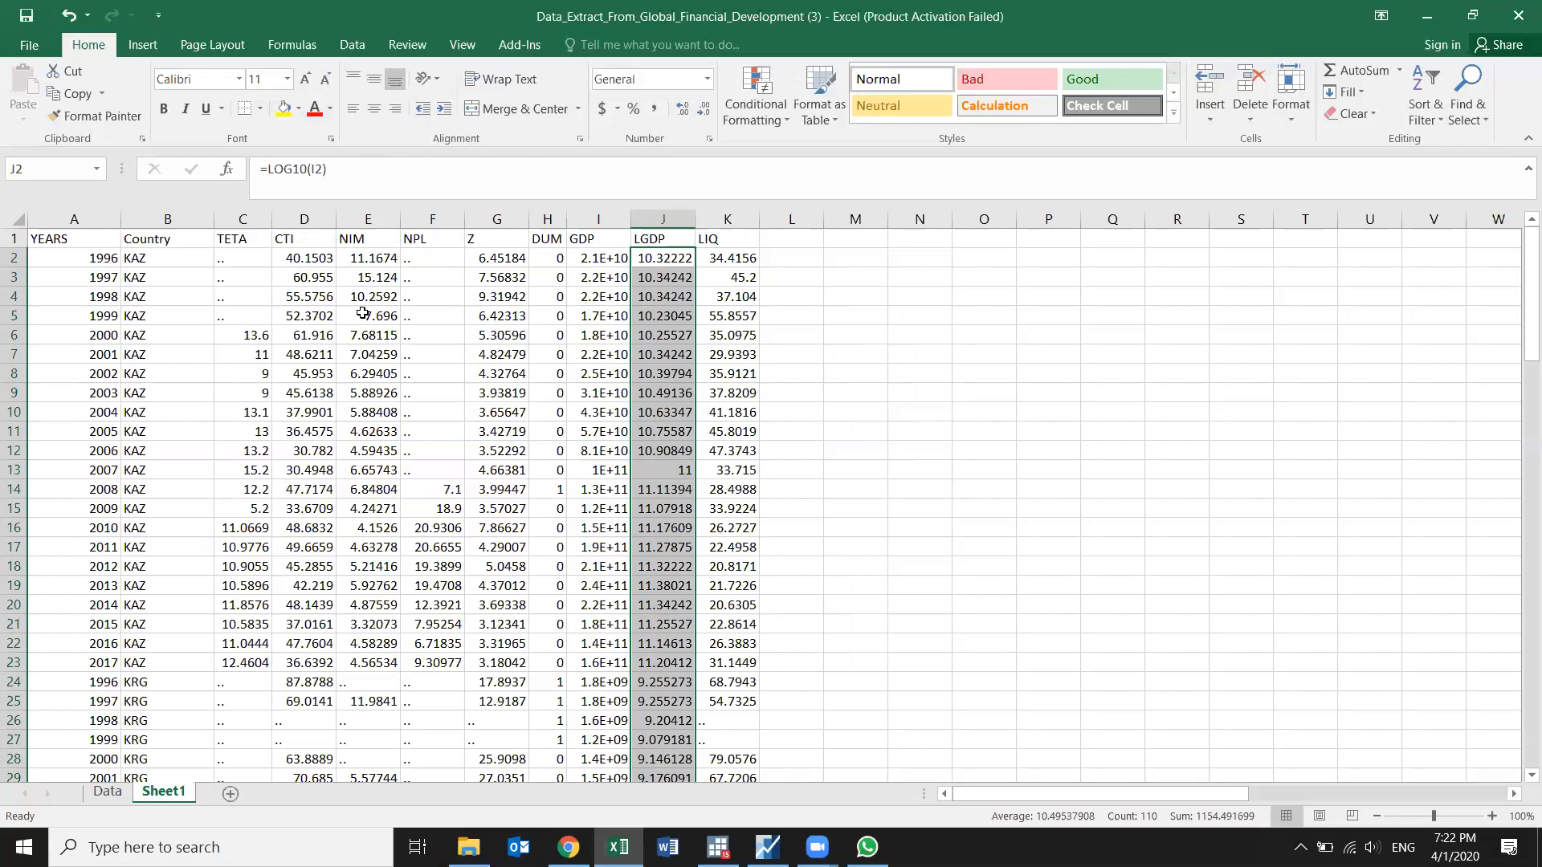
Step: Replace the ".." entries in F3:F5 of the NPL column with blanks one by one, limiting the replacement to F2:F13
drag(236, 259, 236, 313)
drag(412, 259, 417, 466)
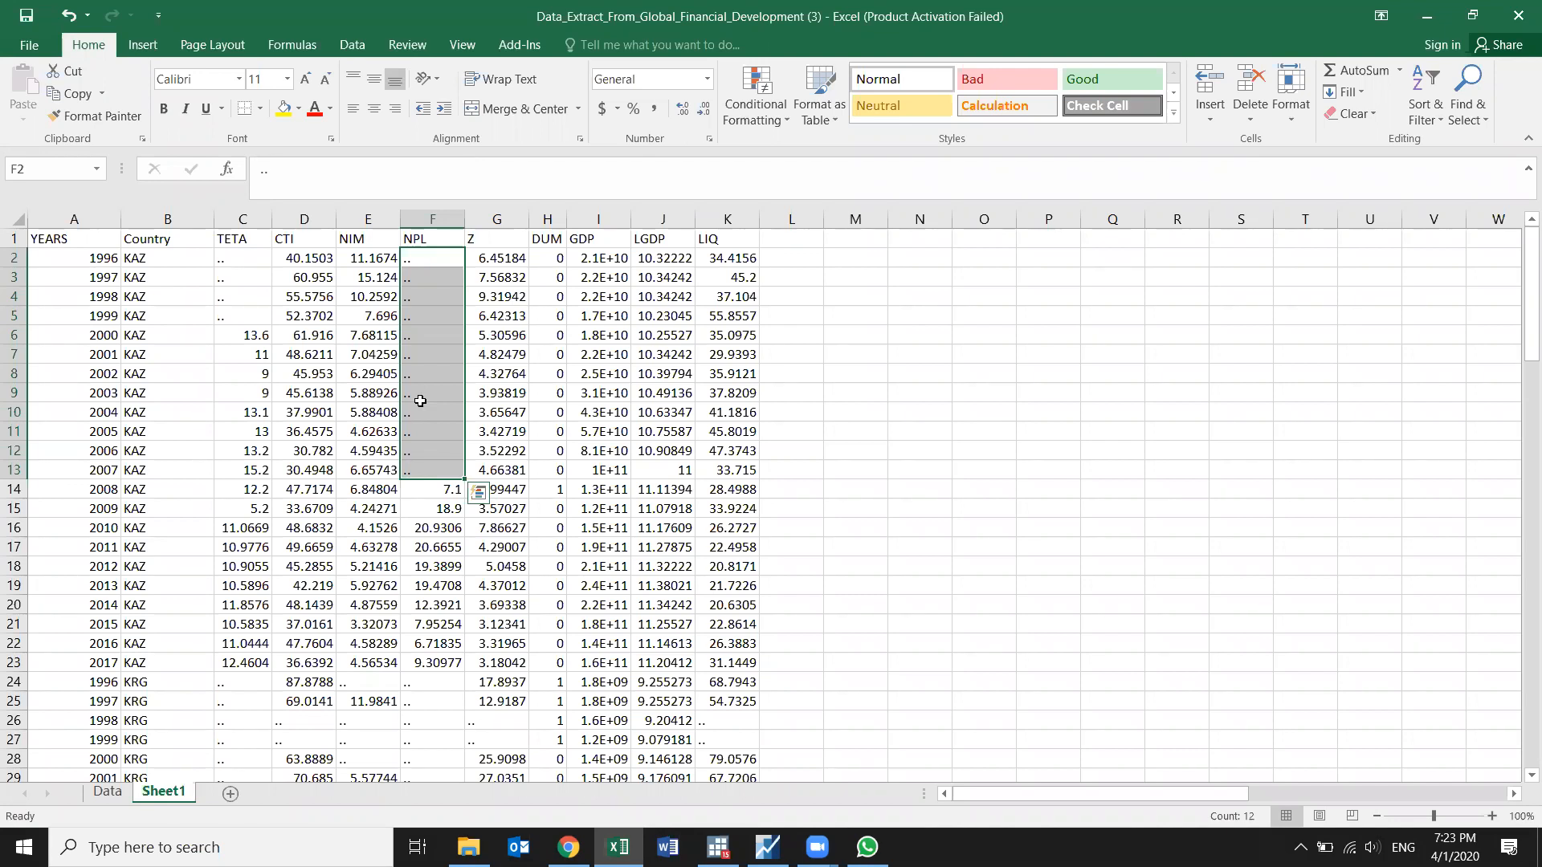
key(ctrl+f)
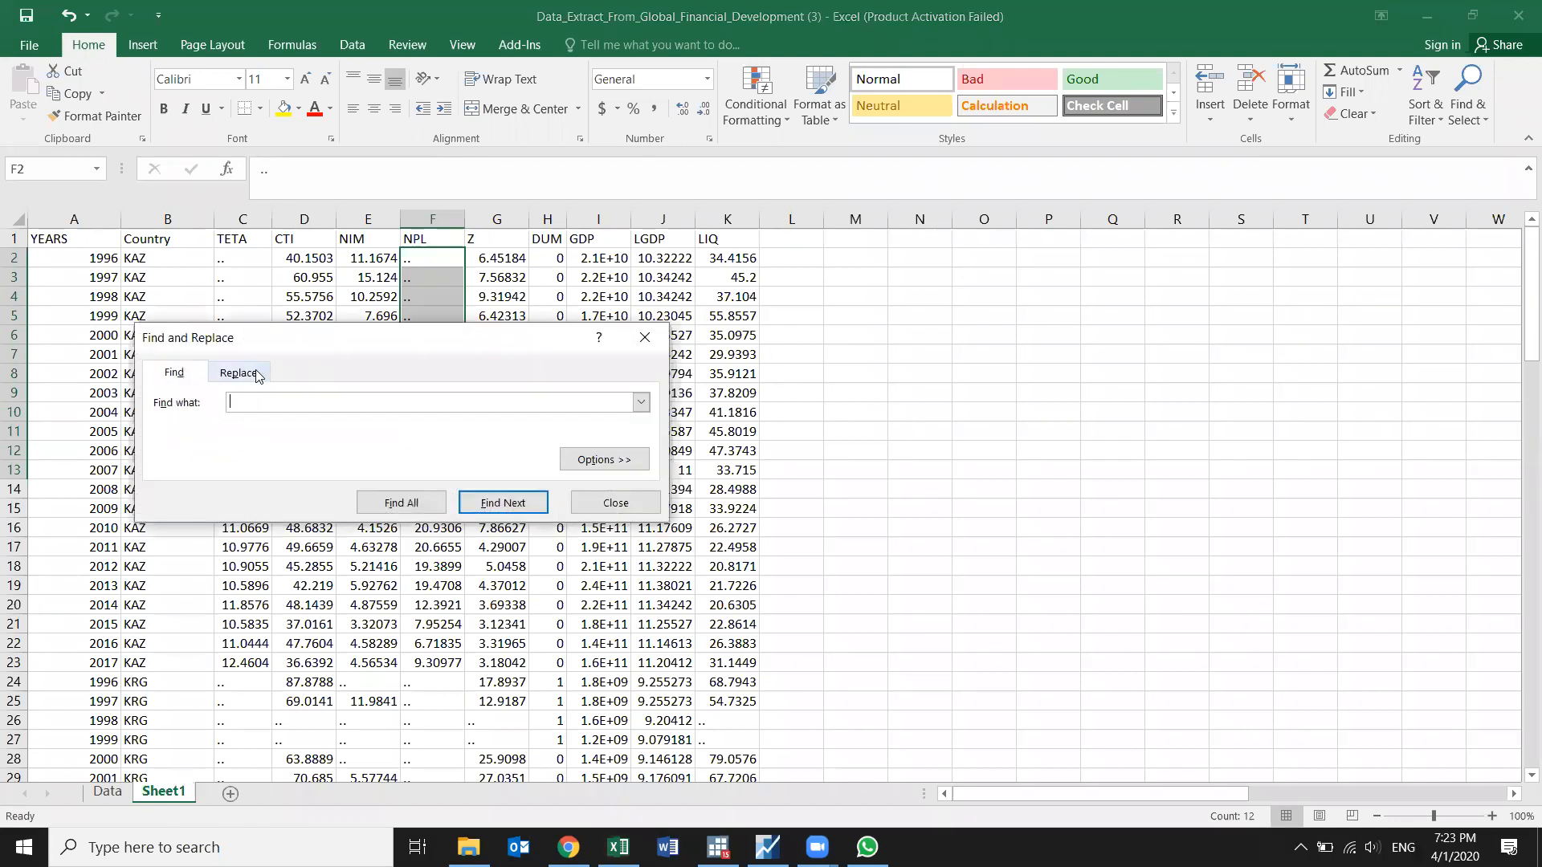
click(257, 377)
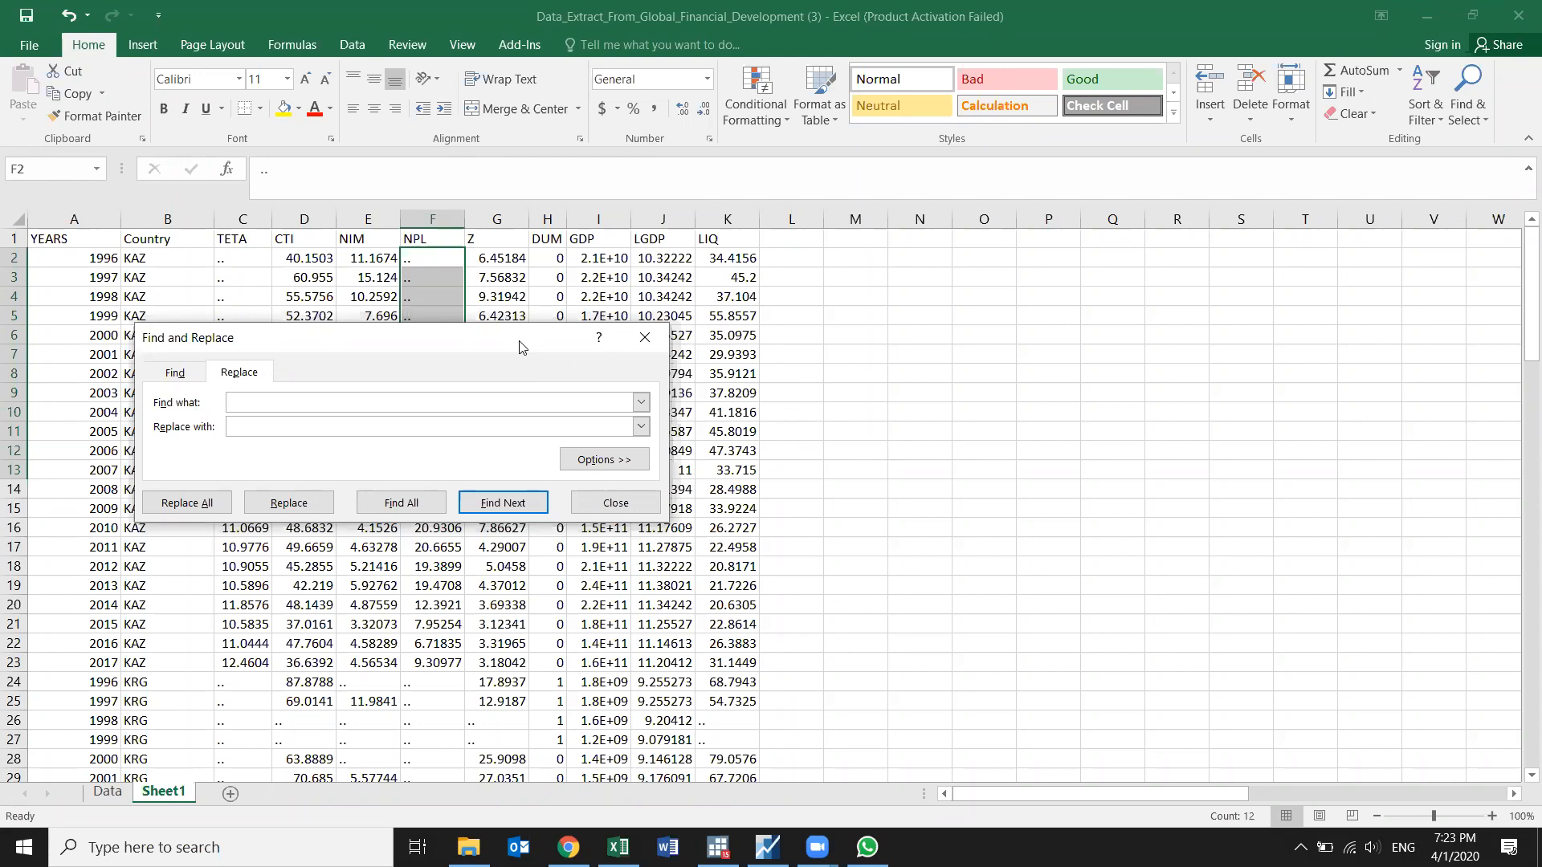
drag(519, 347, 718, 395)
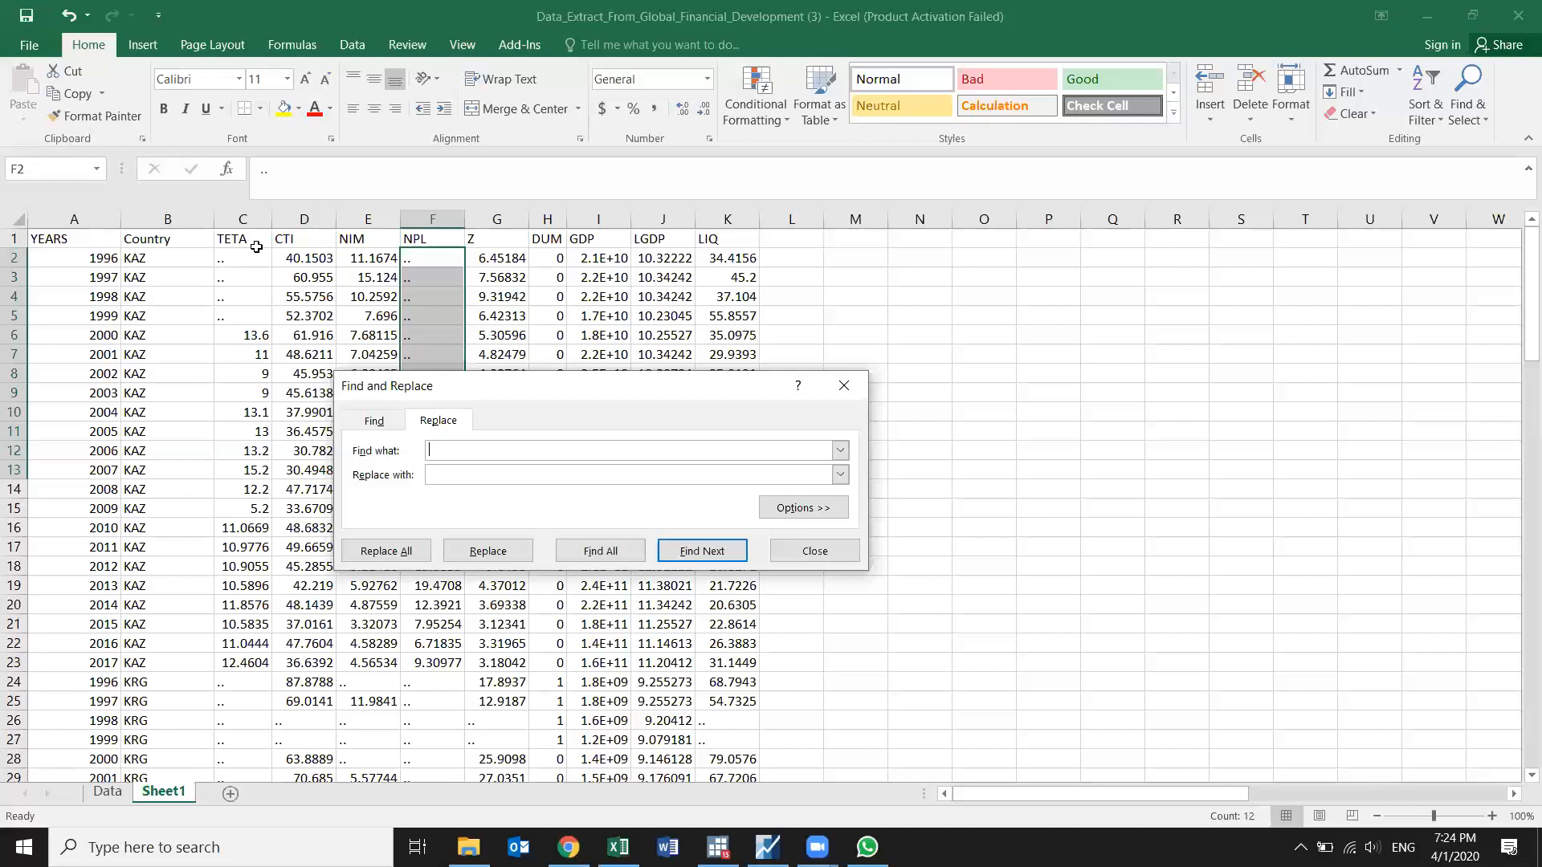
drag(461, 395, 608, 416)
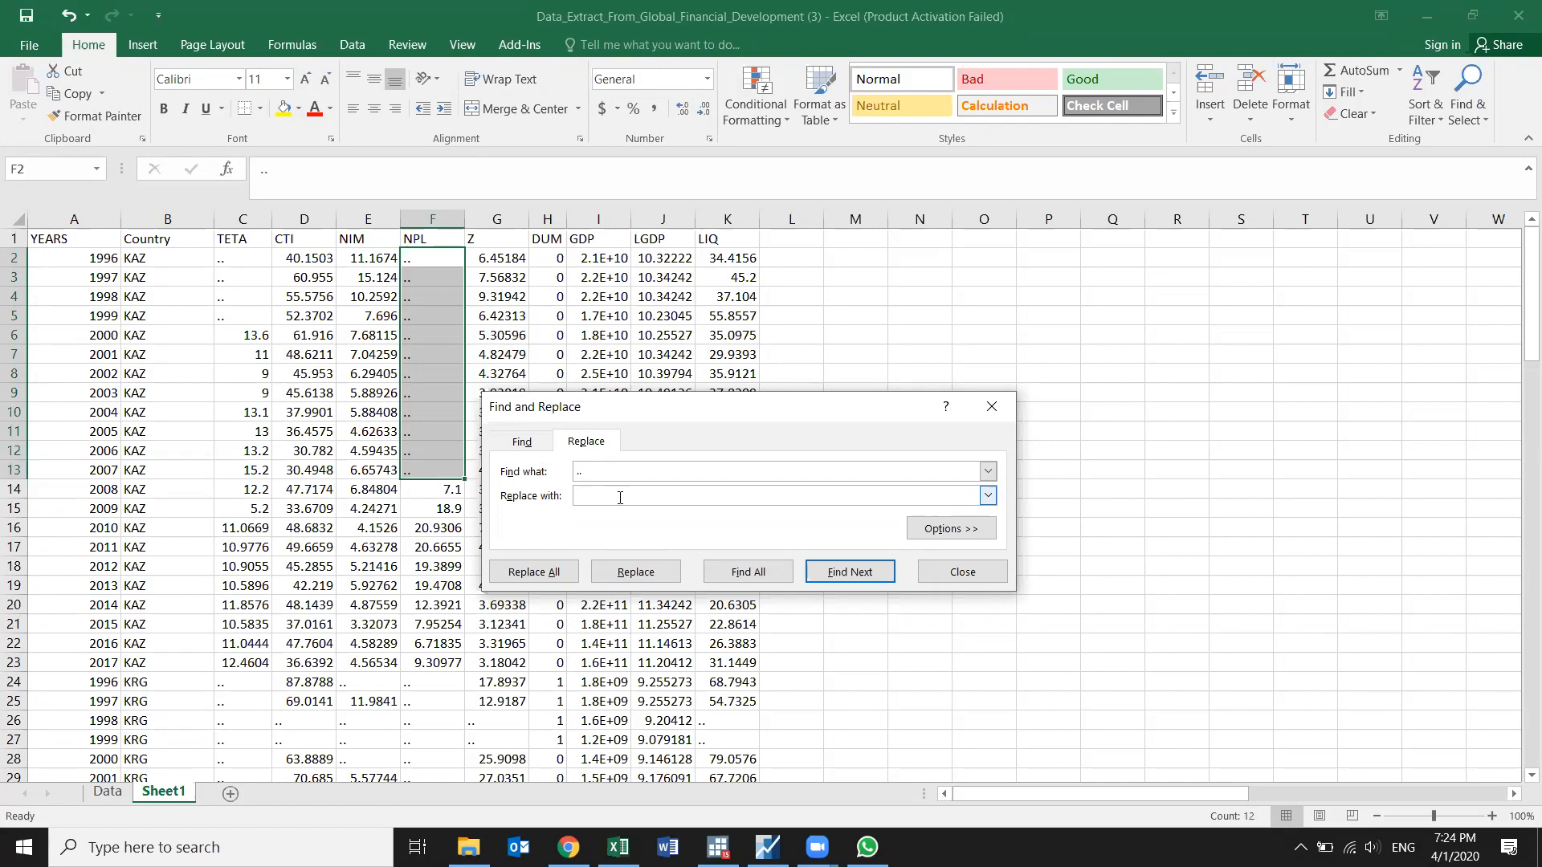
click(615, 495)
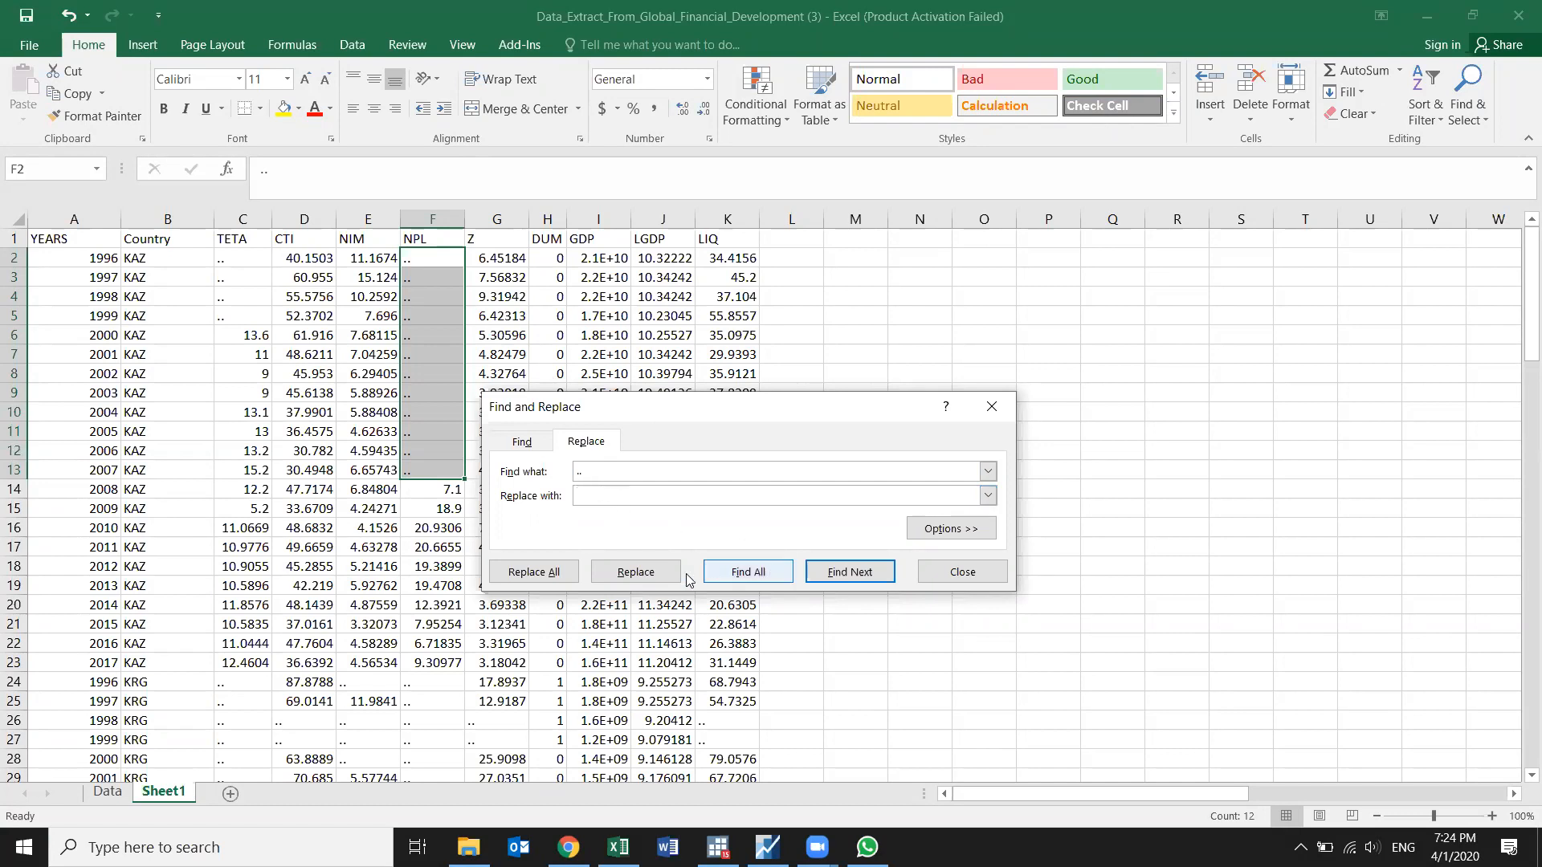
click(872, 573)
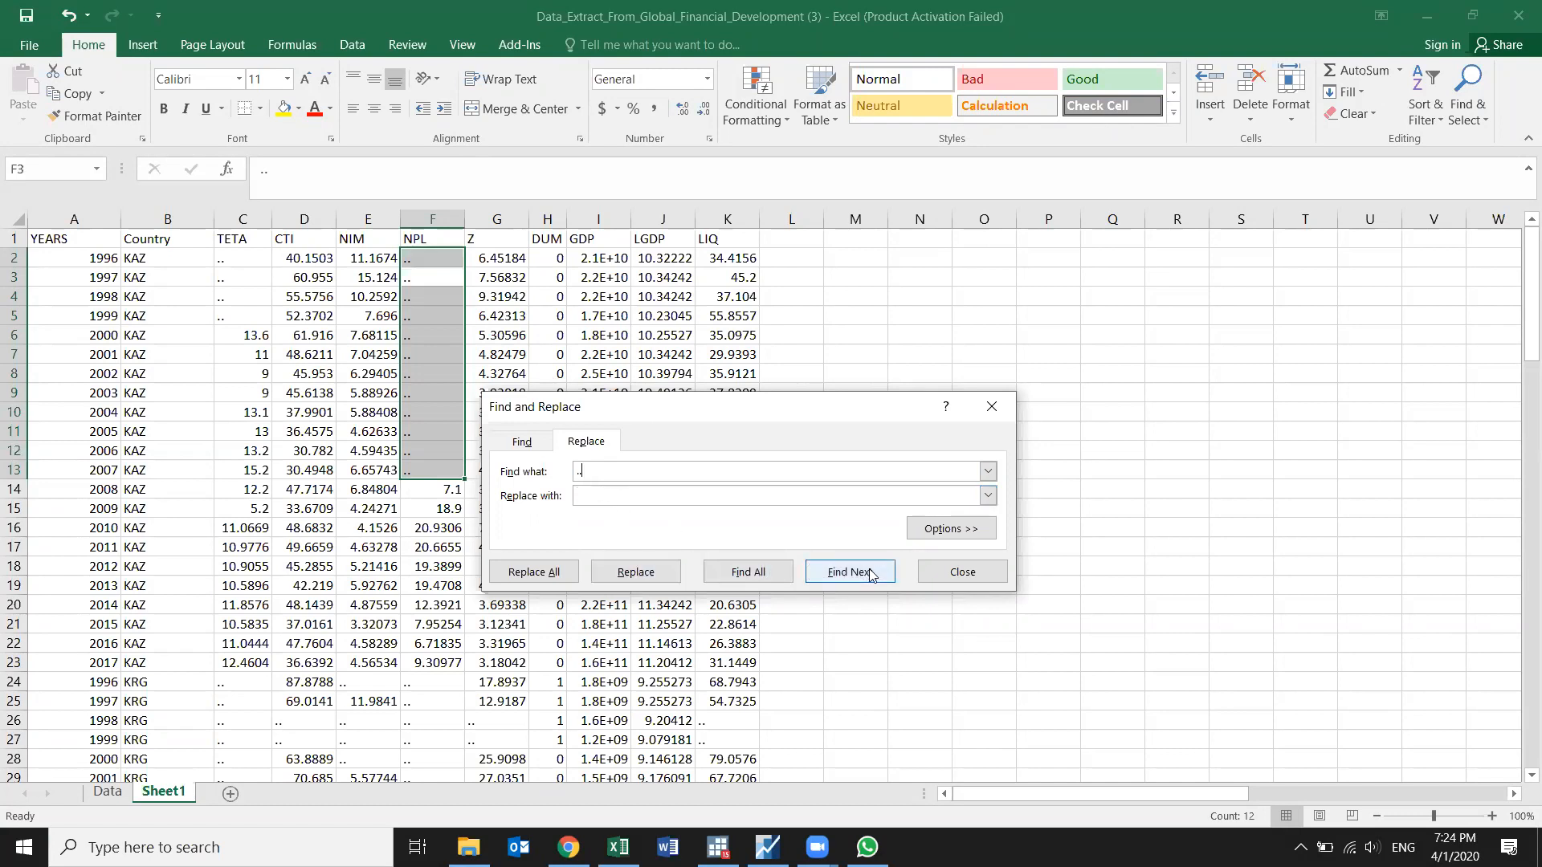
click(655, 577)
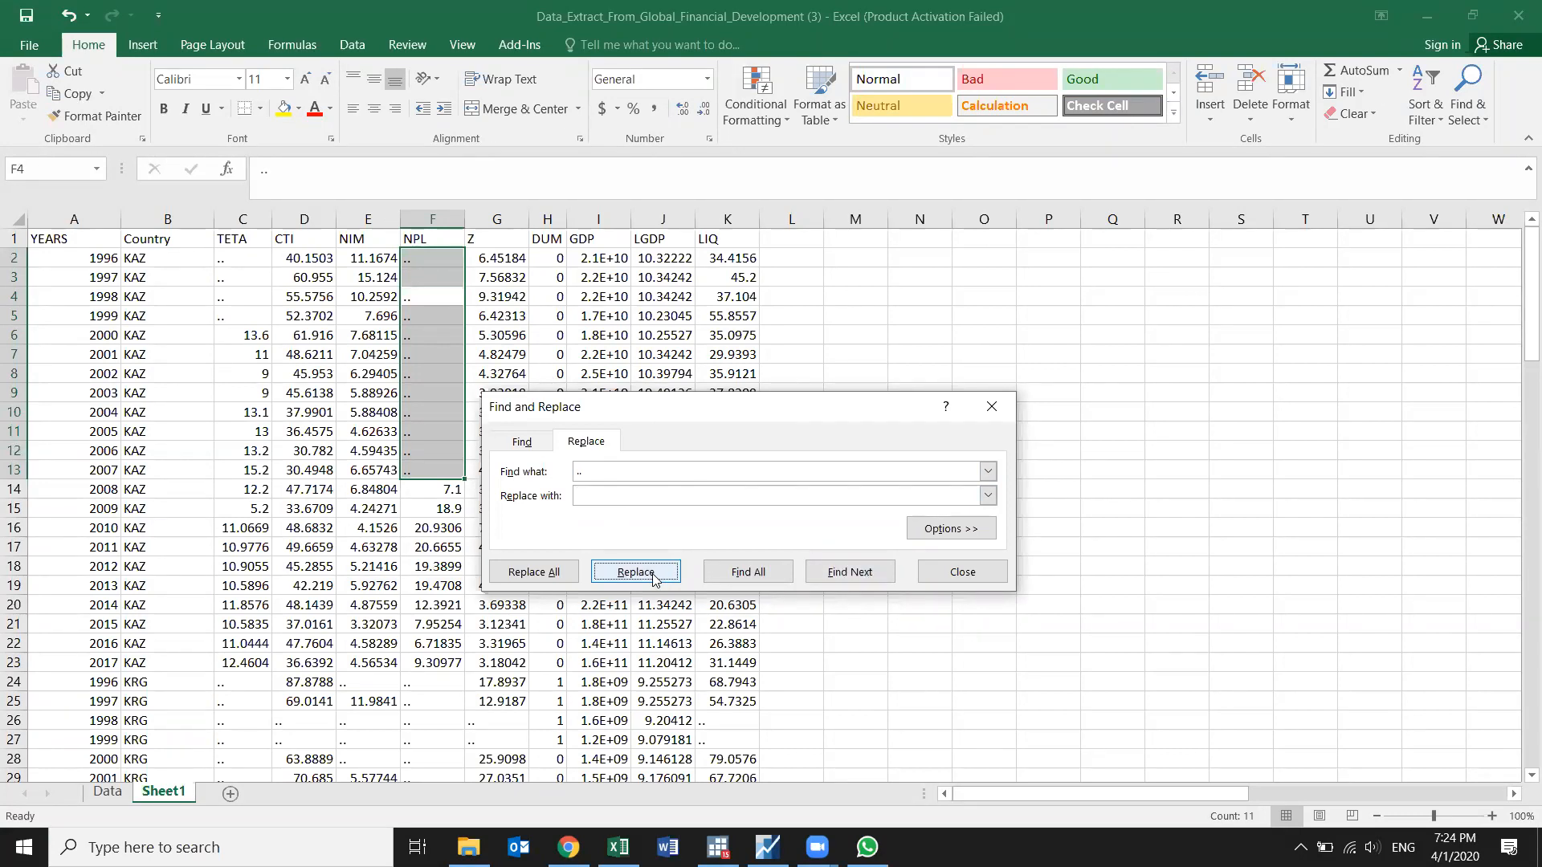
click(655, 577)
click(654, 577)
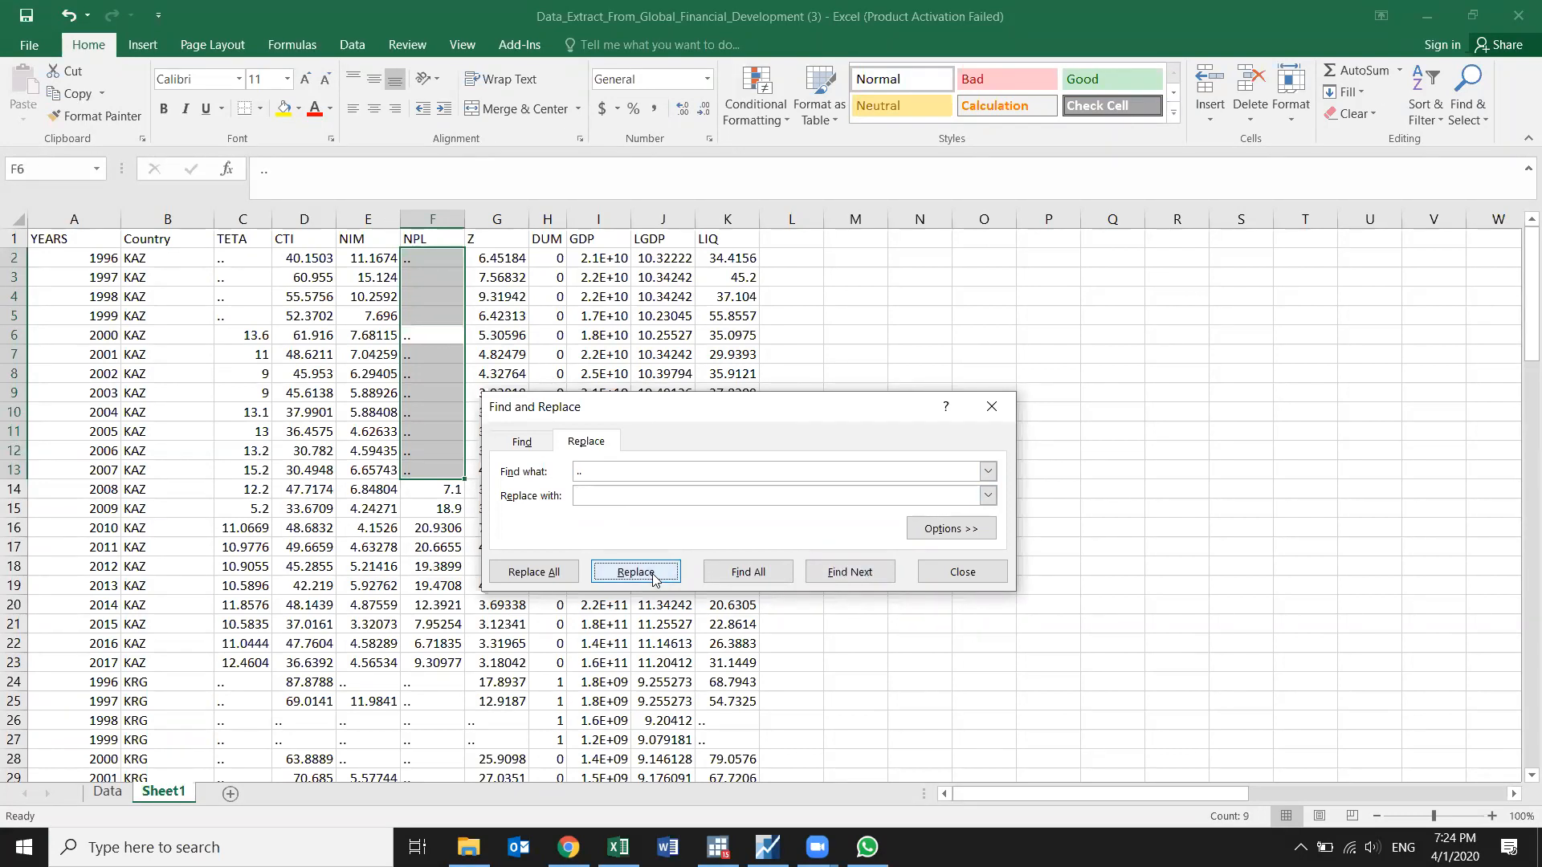
Step: Replace all remaining ".." entries in the selected NPL cells F2:F13 with blanks and close the replacement dialog
click(554, 573)
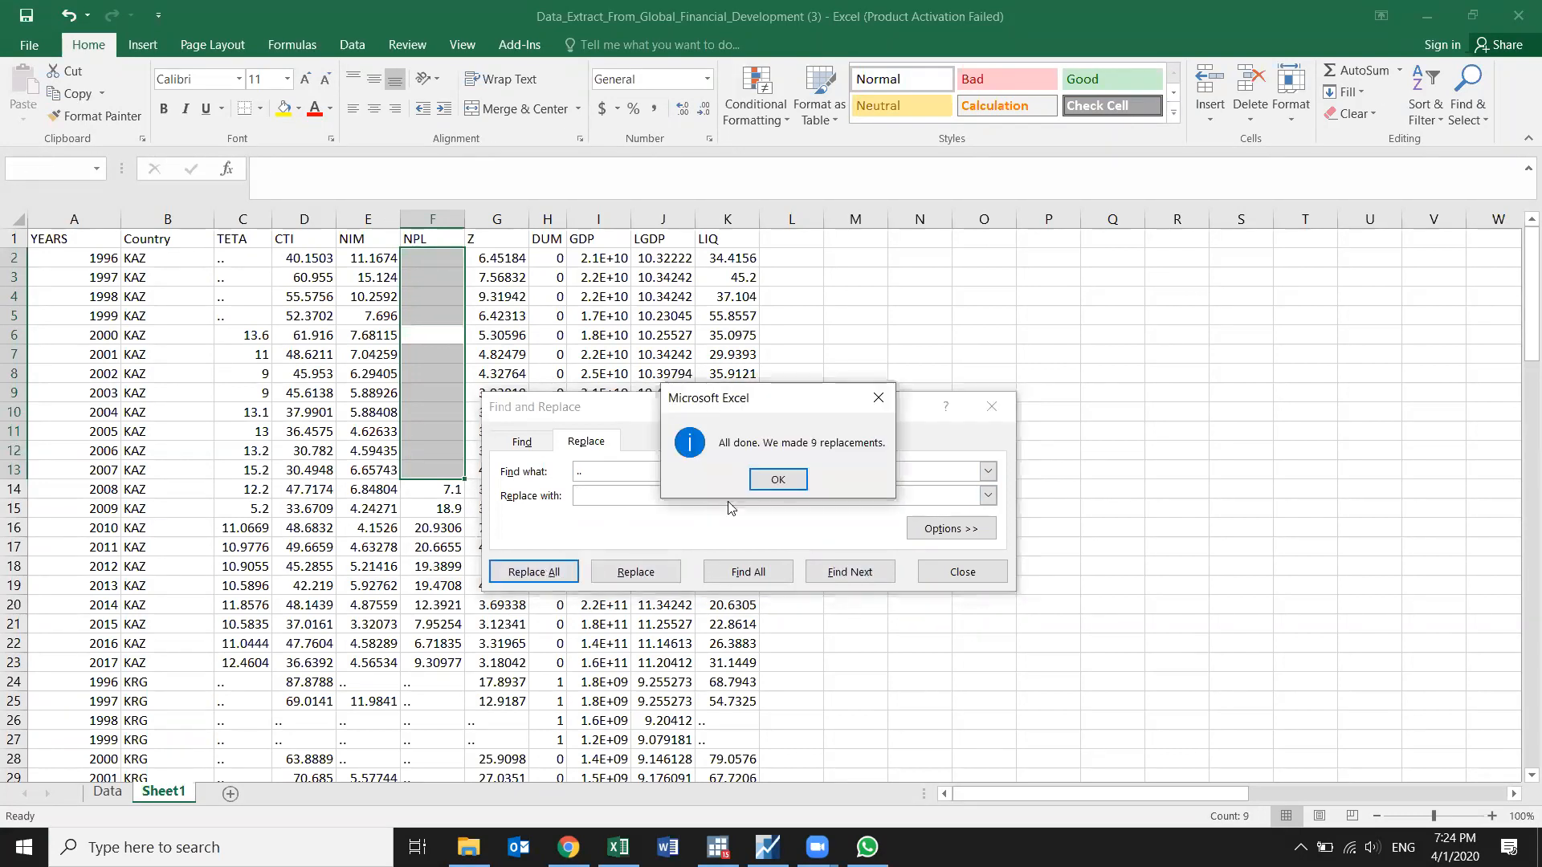
click(778, 480)
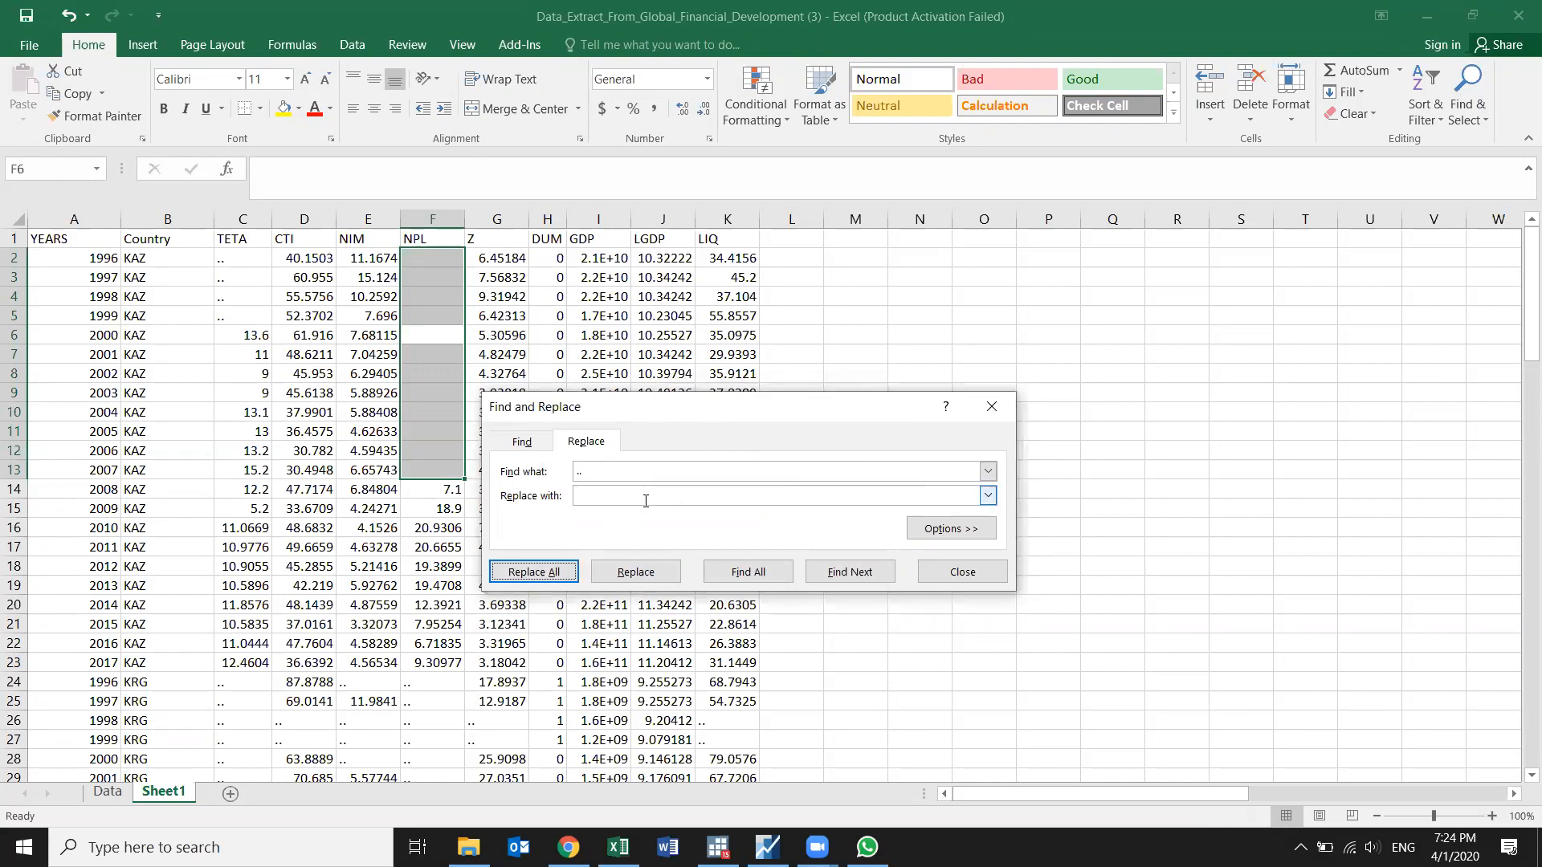
click(979, 399)
click(857, 331)
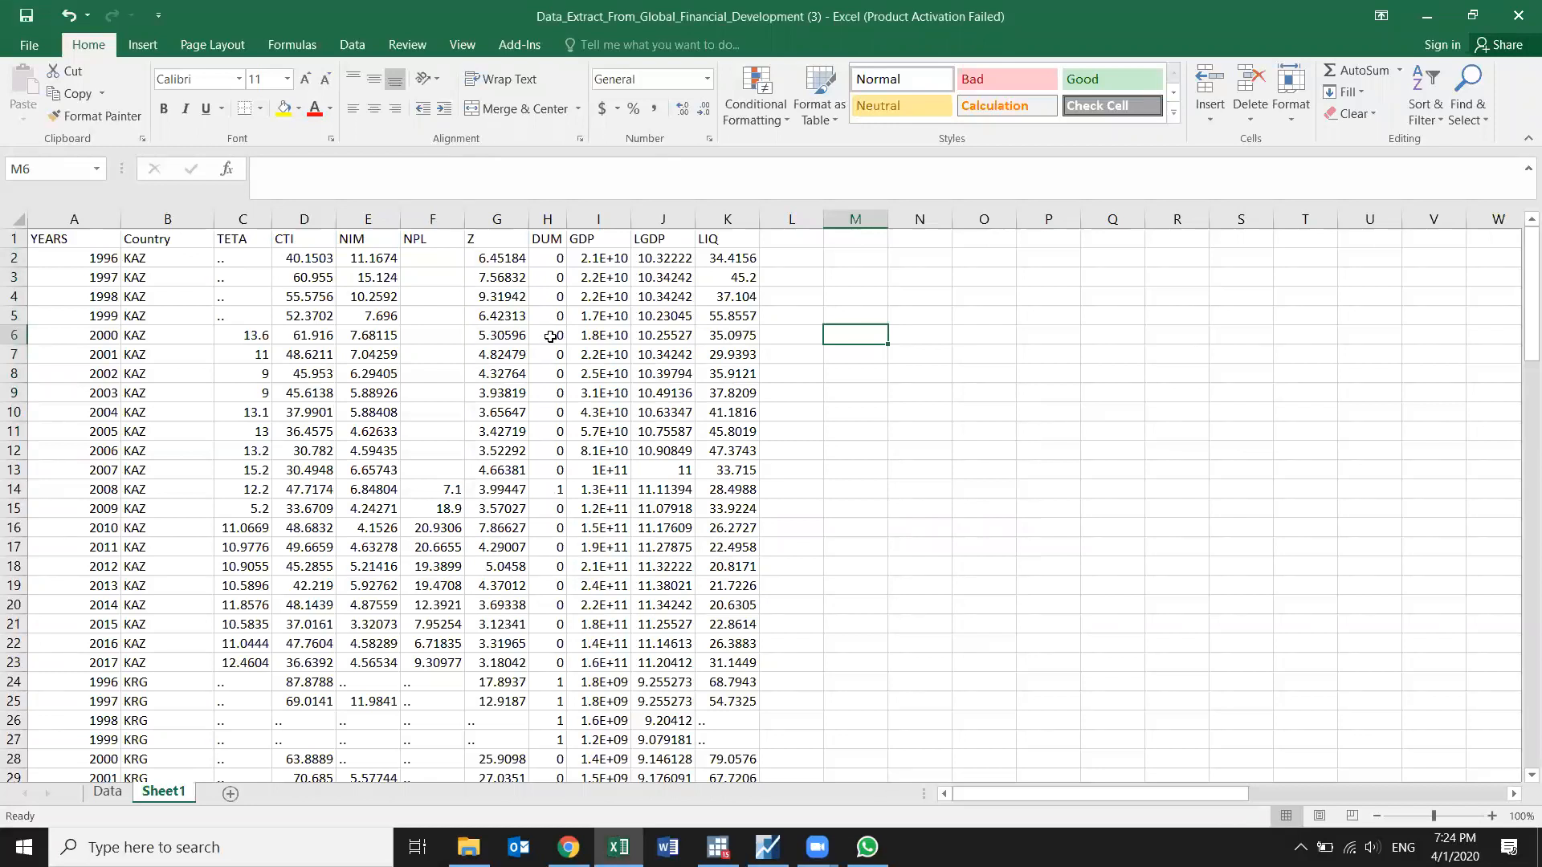
Step: Replace every ".." placeholder across the whole sheet with a blank
key(ctrl+f)
click(588, 465)
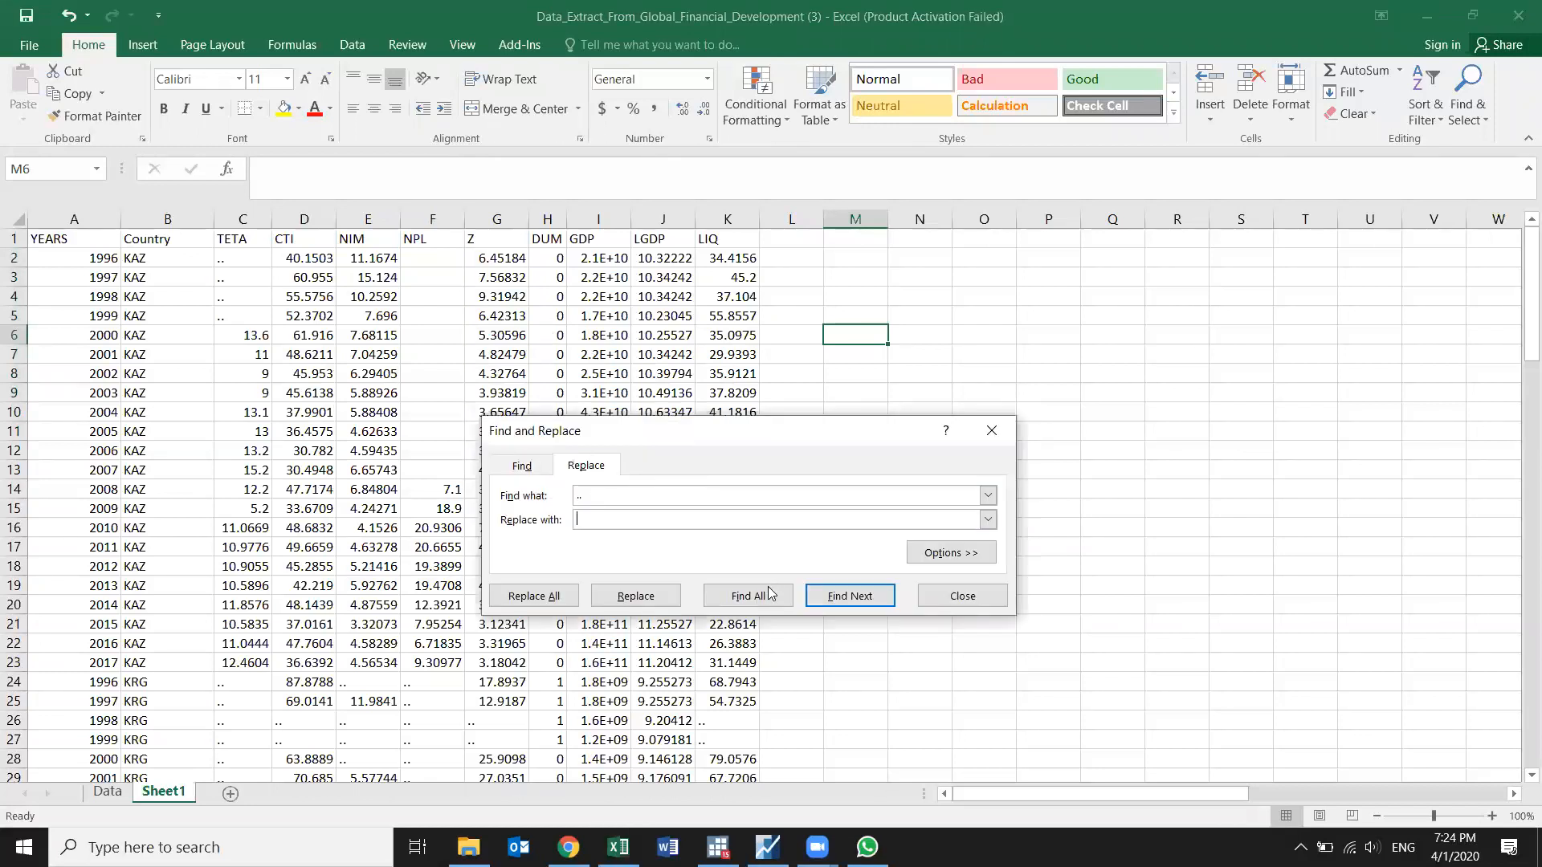
click(553, 595)
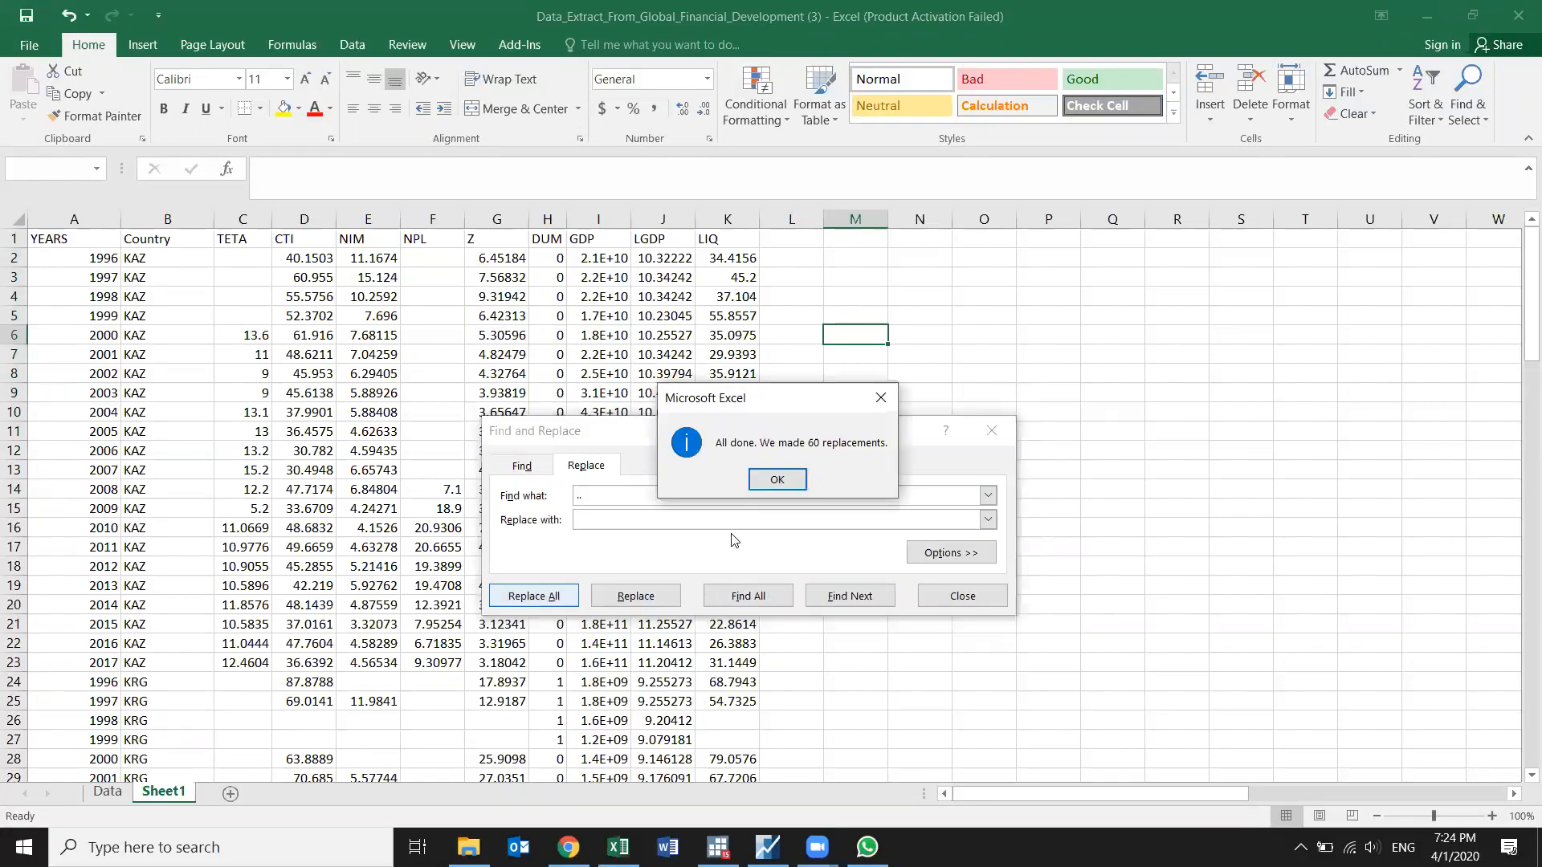
click(787, 482)
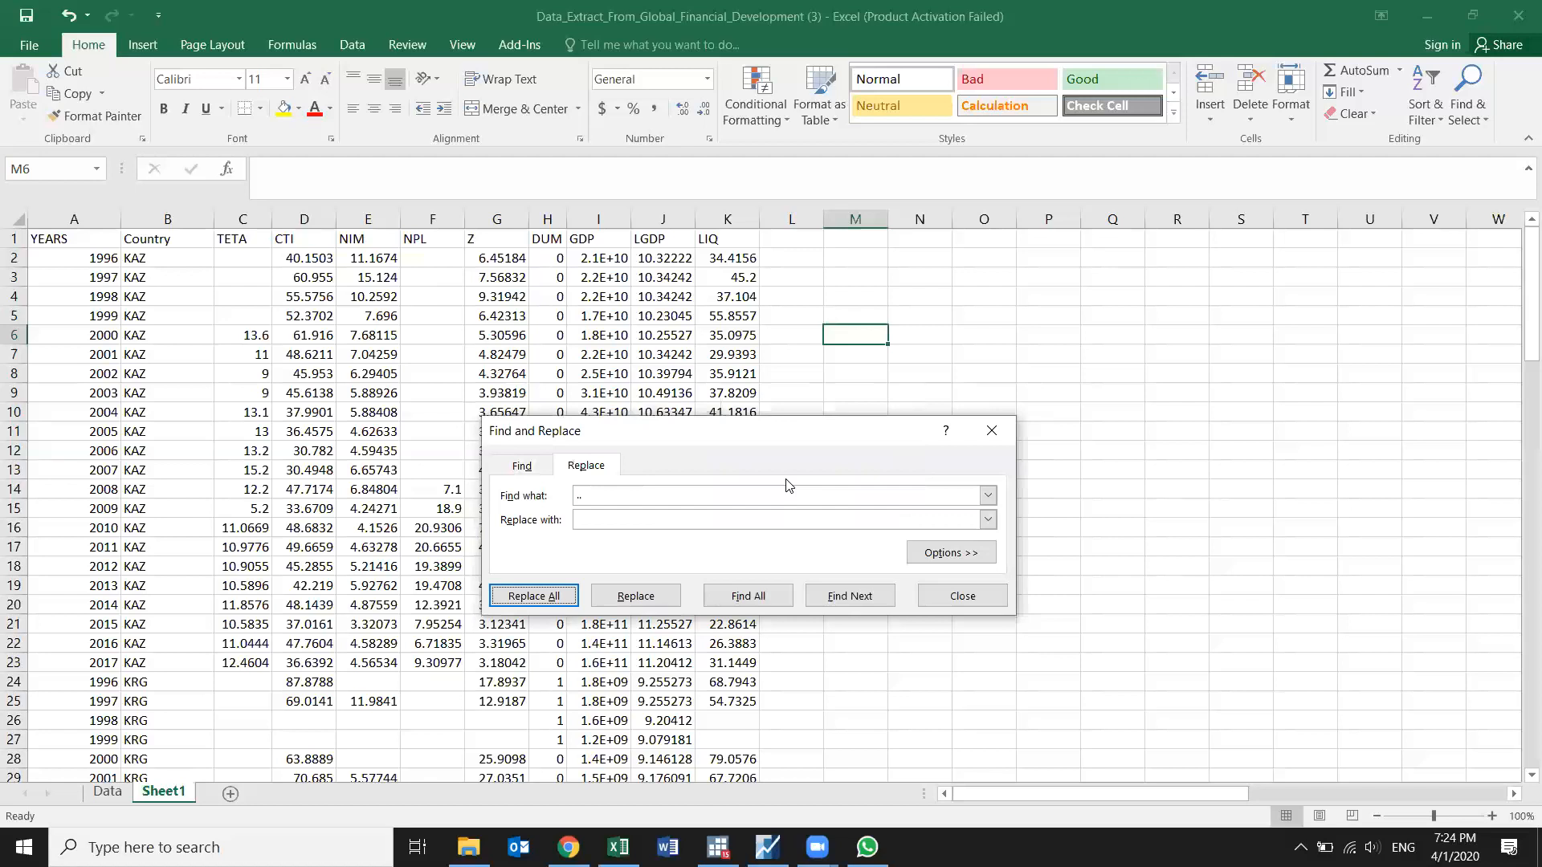
click(963, 596)
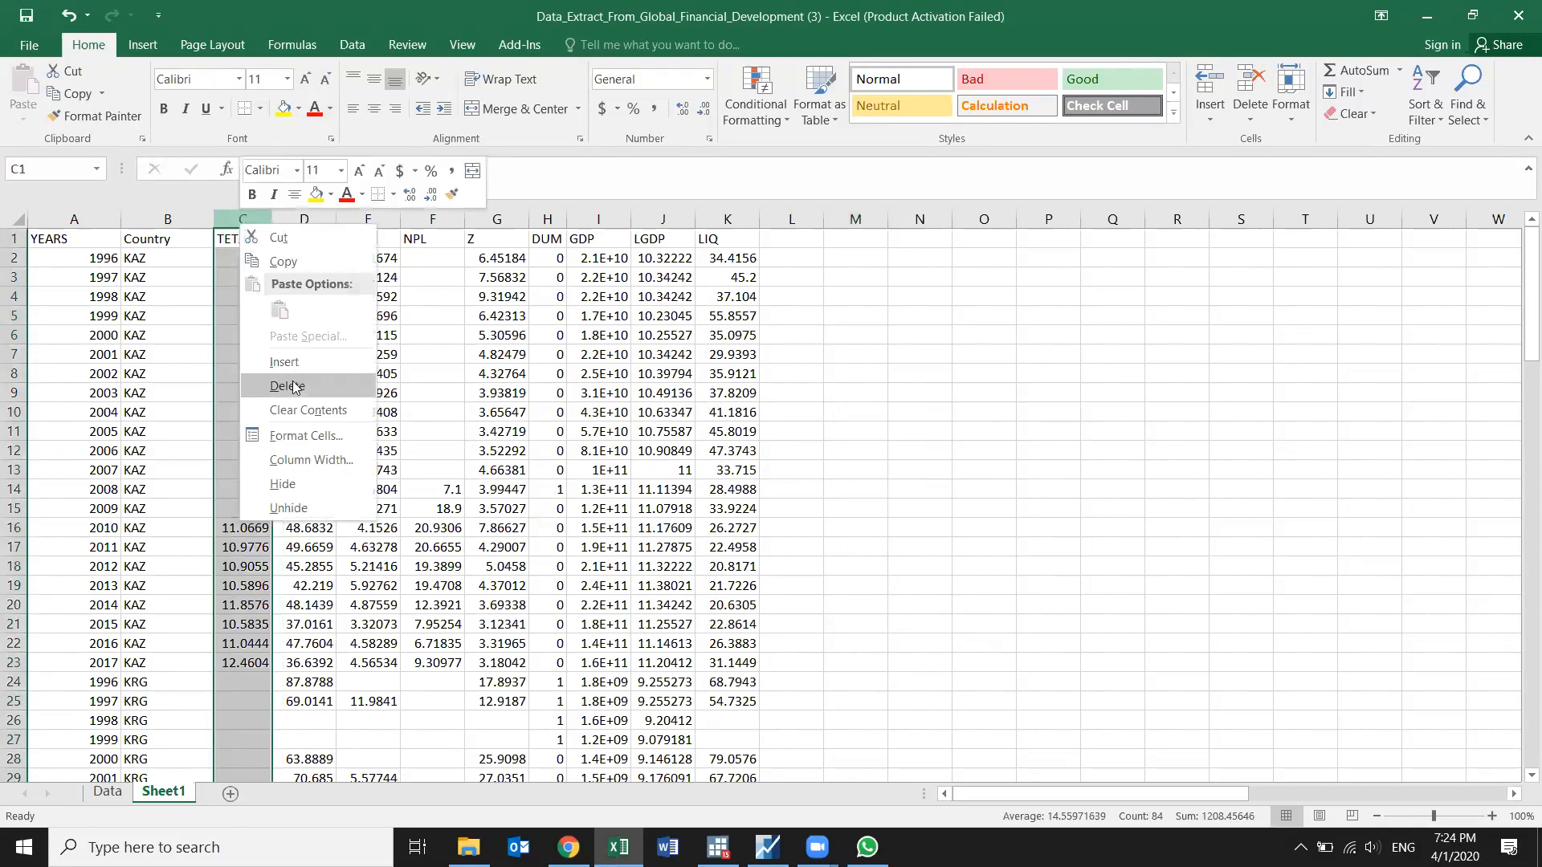
Step: Insert a column between Country and TETA and enter ID as its header in C1
click(287, 362)
click(252, 238)
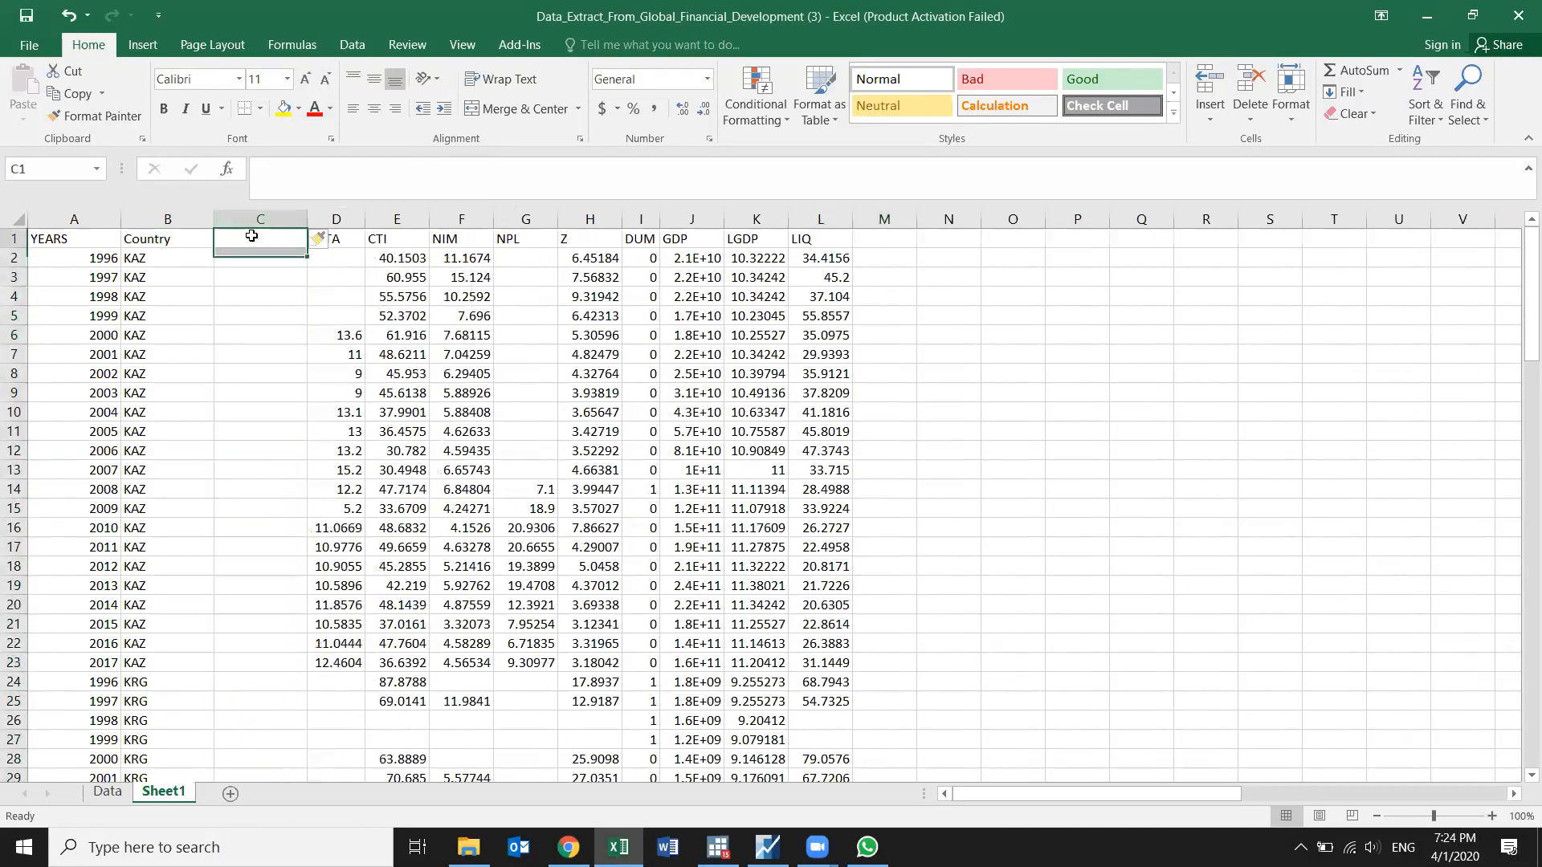
text(ID)
key(Return)
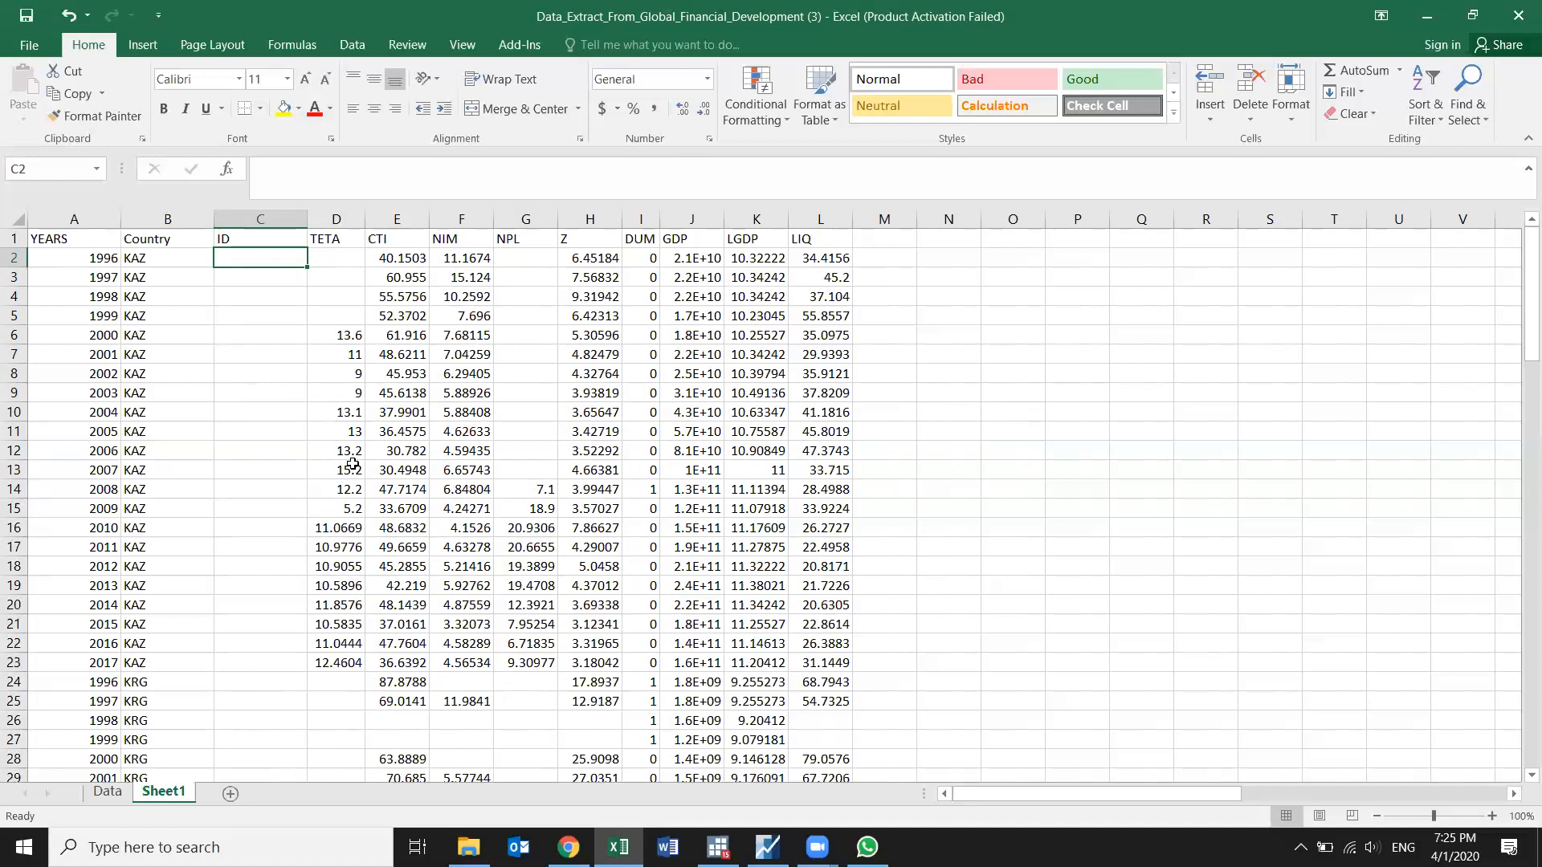
Step: Enter ID 1 for the first KAZ row in C2 and fill it down to C23
text(1)
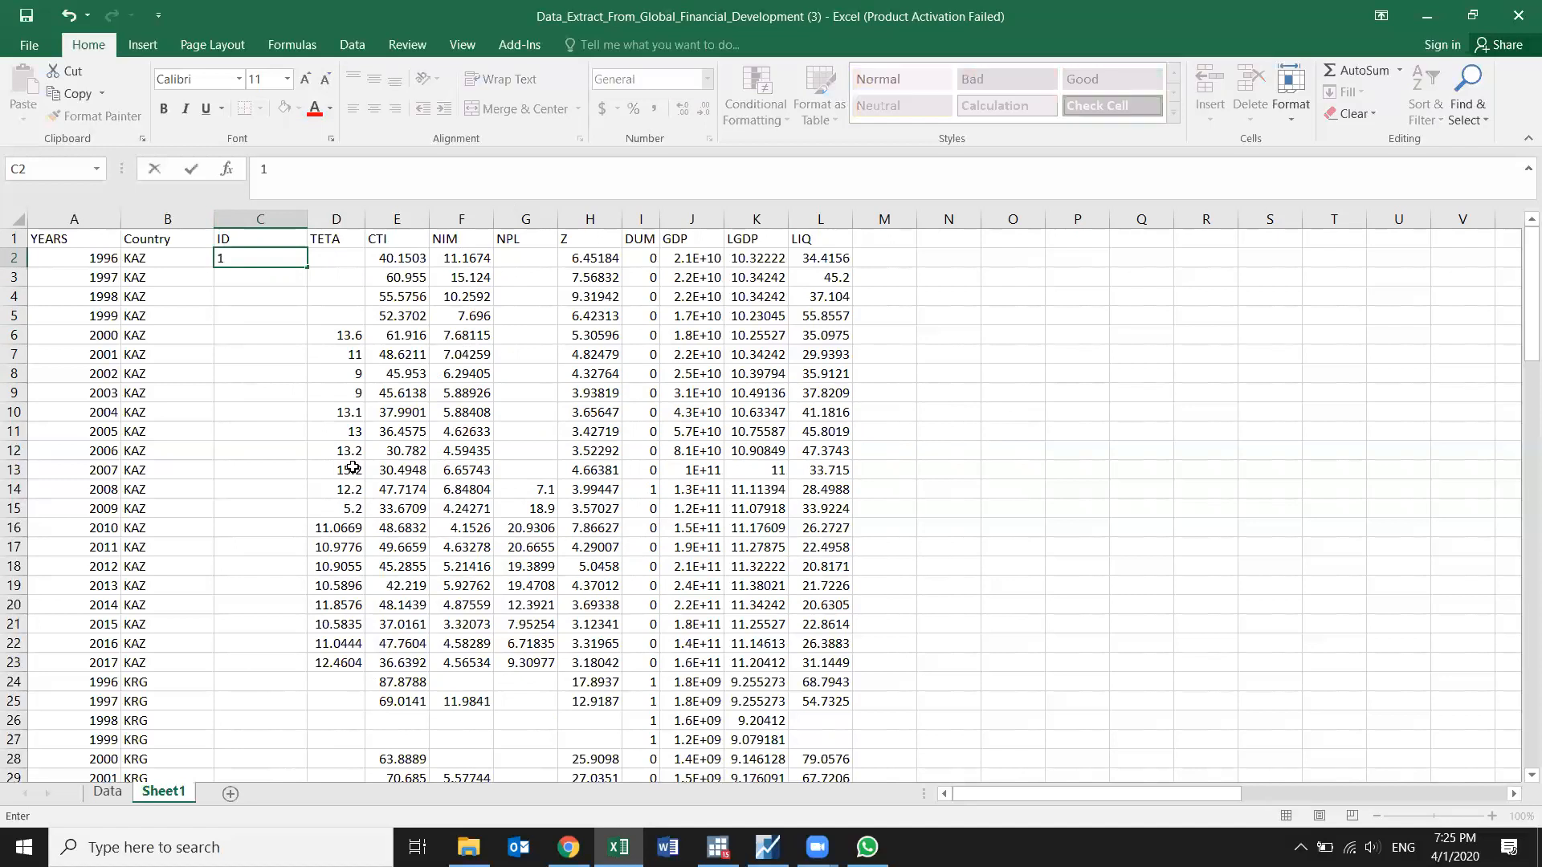
click(224, 413)
click(282, 257)
drag(307, 267, 276, 676)
Step: Enter ID 2 for the first KRG row in C24 and fill it down to C45
click(275, 676)
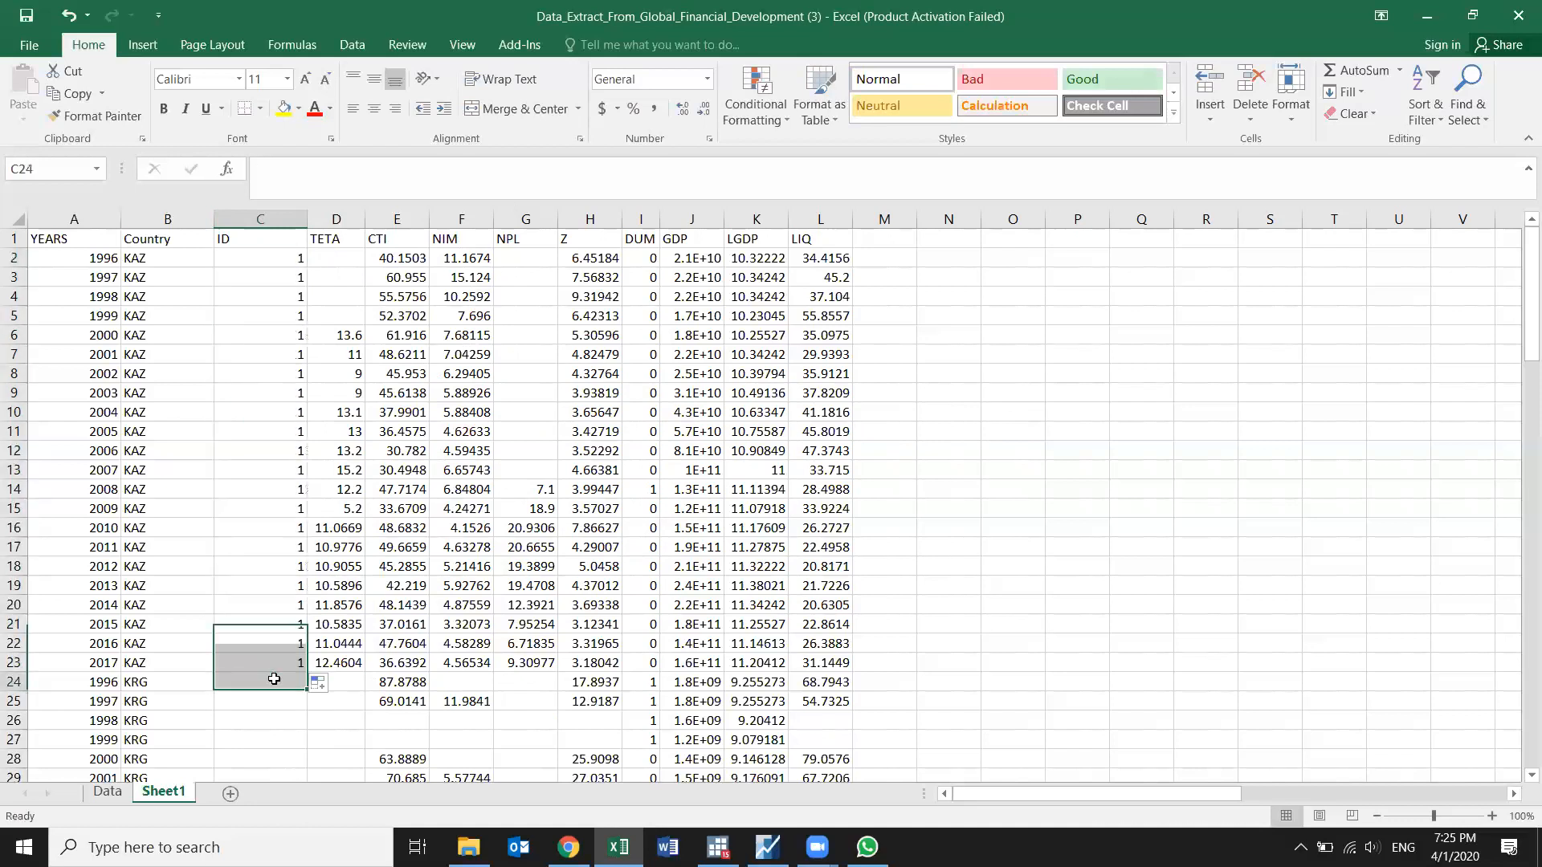
text(2)
key(Return)
click(287, 681)
drag(305, 691, 251, 634)
Step: Enter ID 3 for the first RUS row in C46 and fill it down to C67
click(271, 645)
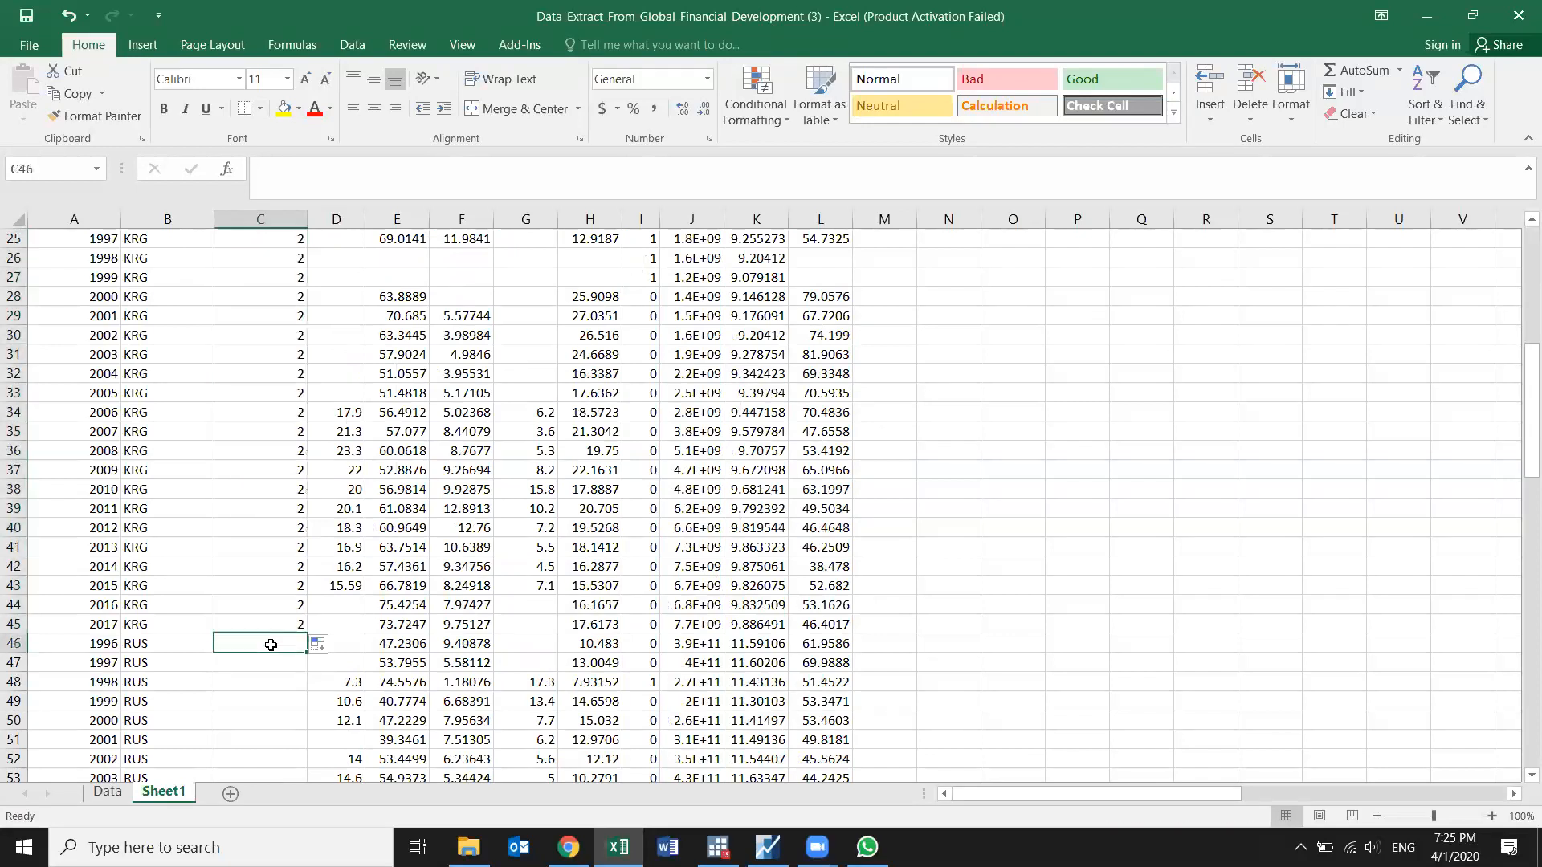
text(3)
click(289, 652)
drag(308, 655, 259, 475)
Step: Enter ID 4 for the first BLR row in C68 and fill it down to C89
click(245, 490)
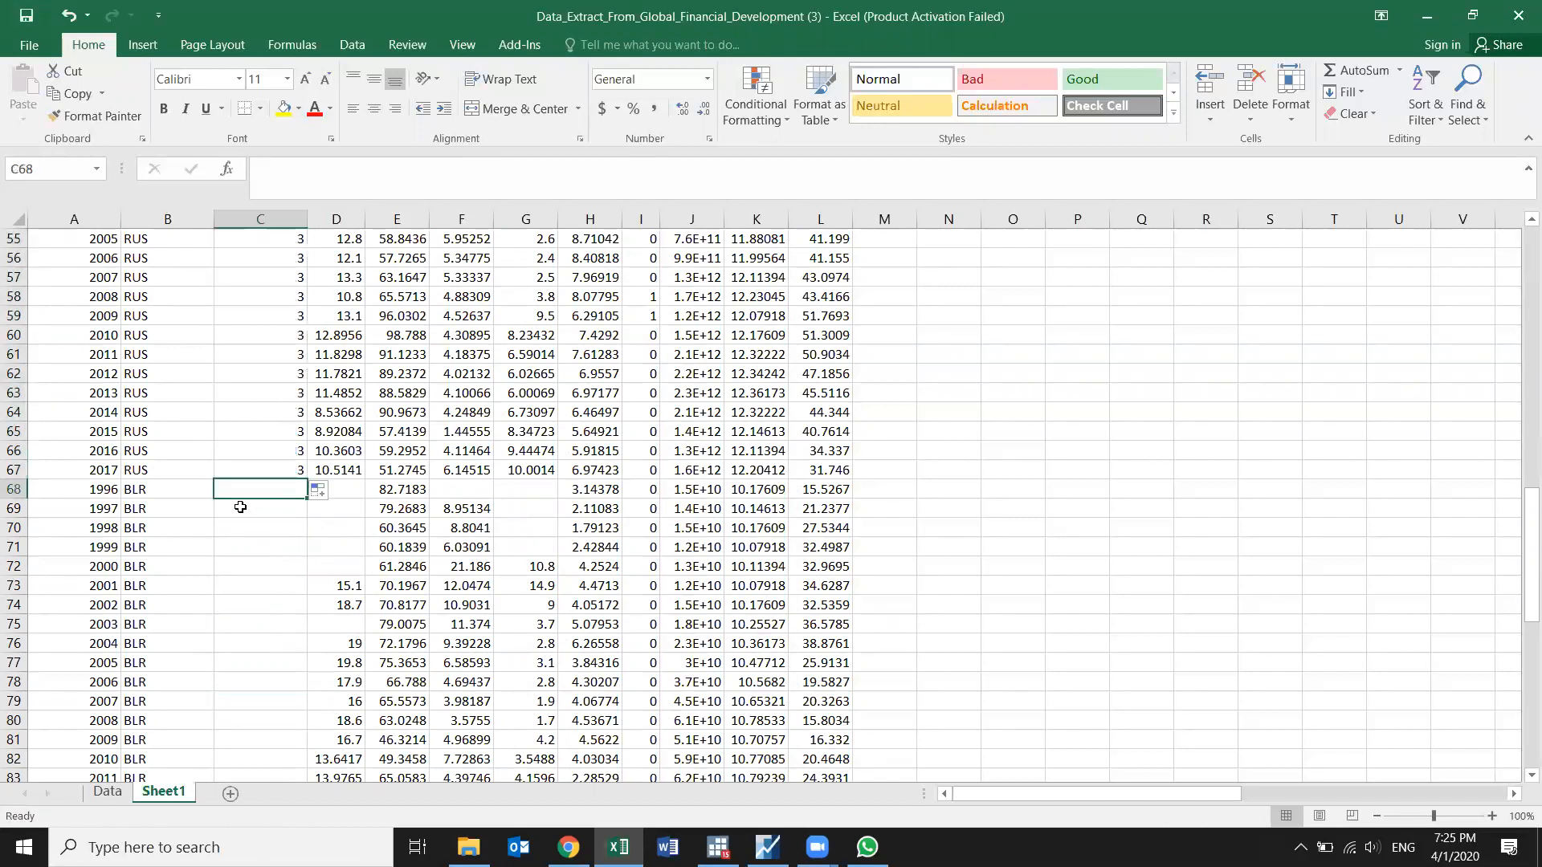
text(4)
key(Return)
click(303, 495)
drag(307, 500, 287, 745)
Step: Enter ID 5 for the first ARM row in C90 and fill it down to C111
click(270, 759)
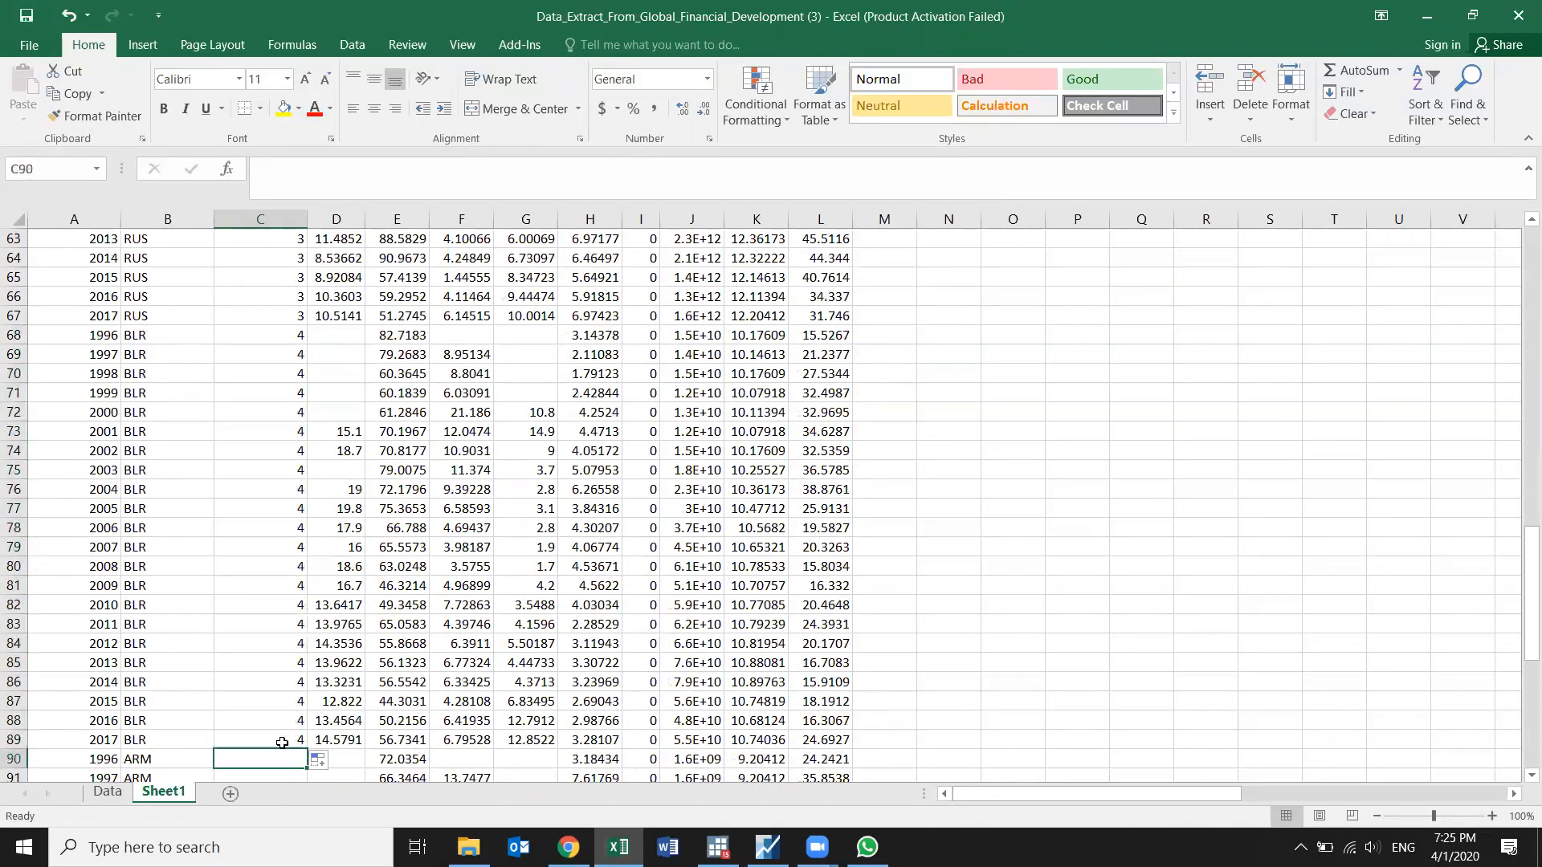
scroll(282, 742, down, 4)
text(5)
key(Return)
click(281, 530)
drag(307, 540, 293, 755)
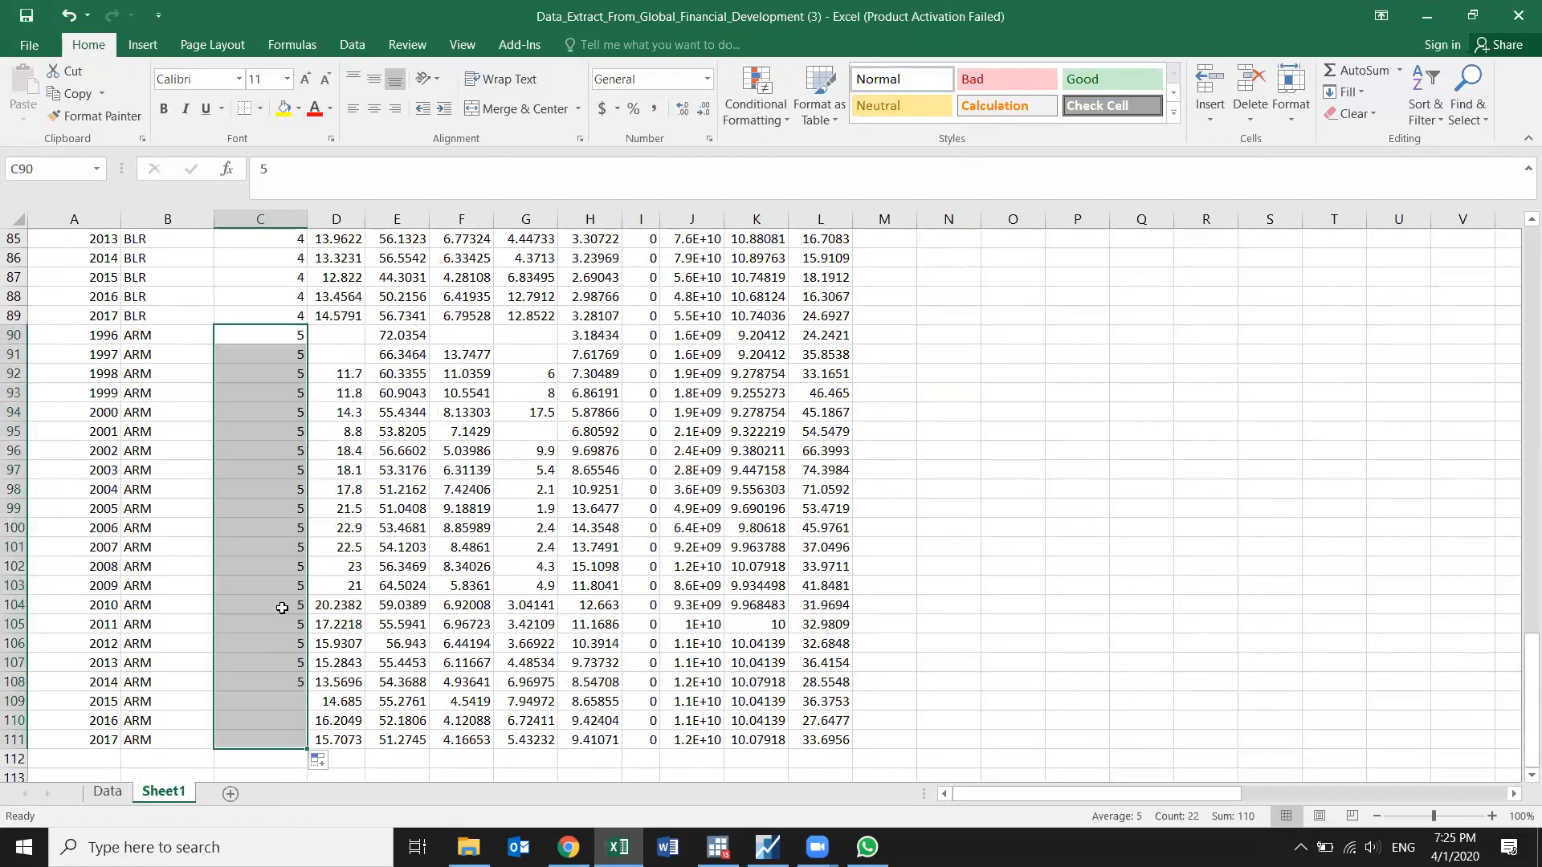
Step: Fit the width of the ID column to its contents
scroll(301, 466, up, 8)
double_click(308, 219)
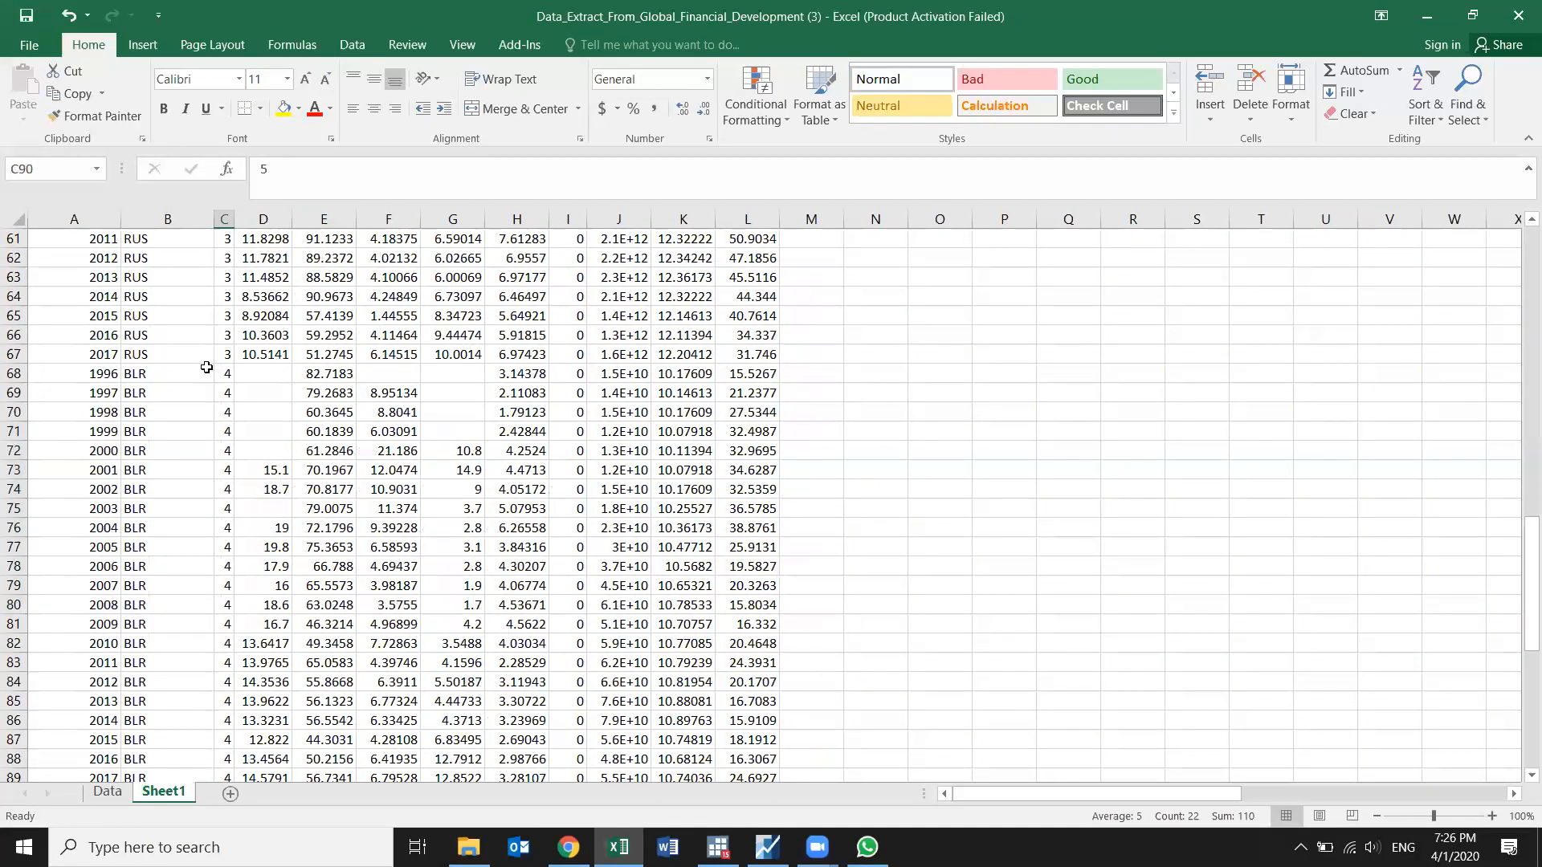
scroll(206, 367, up, 20)
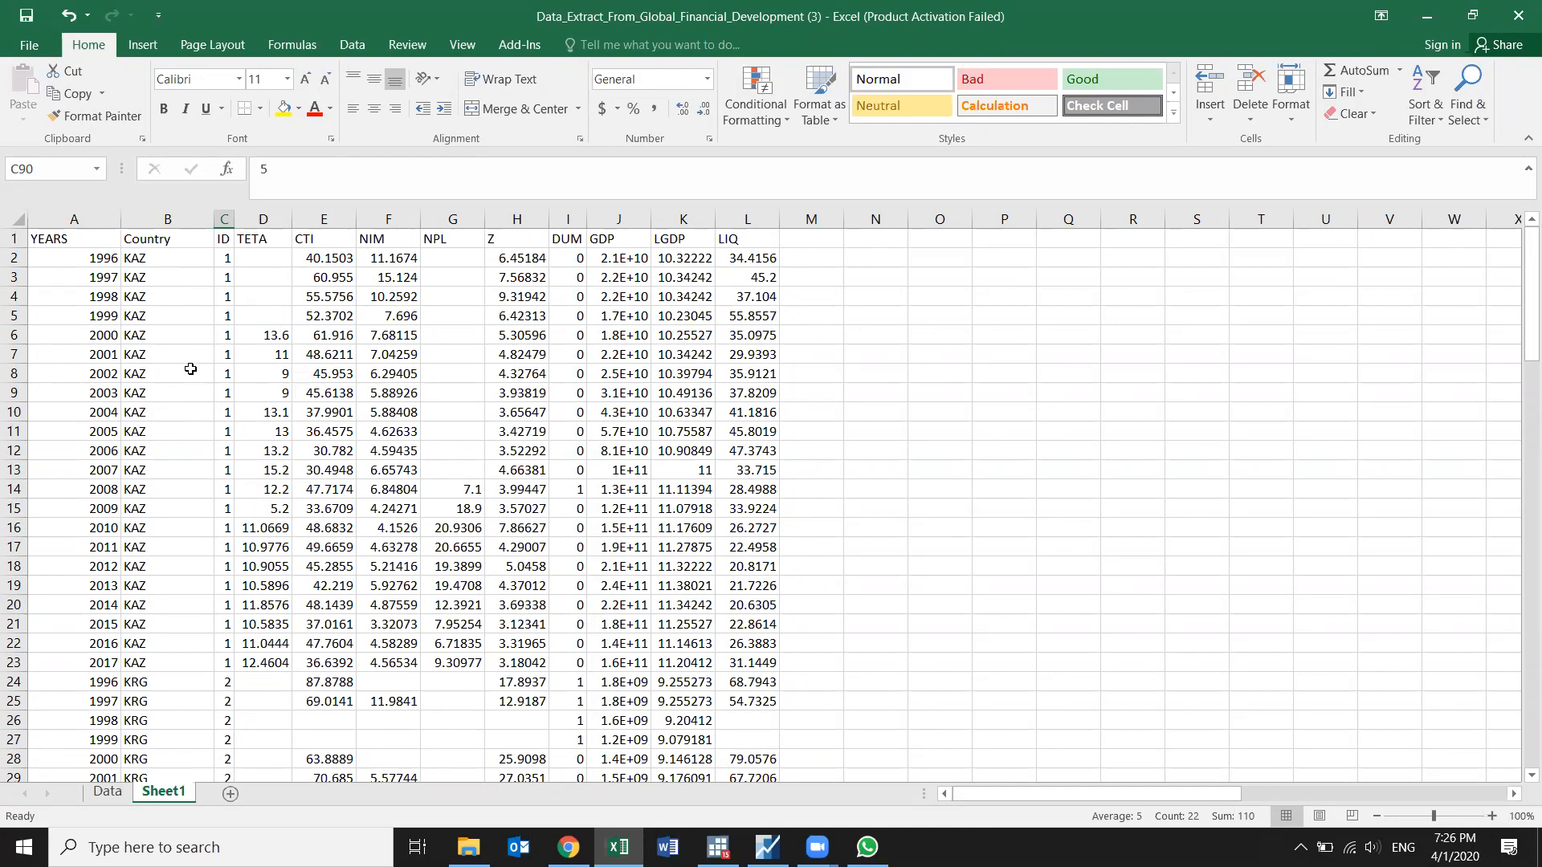
click(128, 310)
click(153, 334)
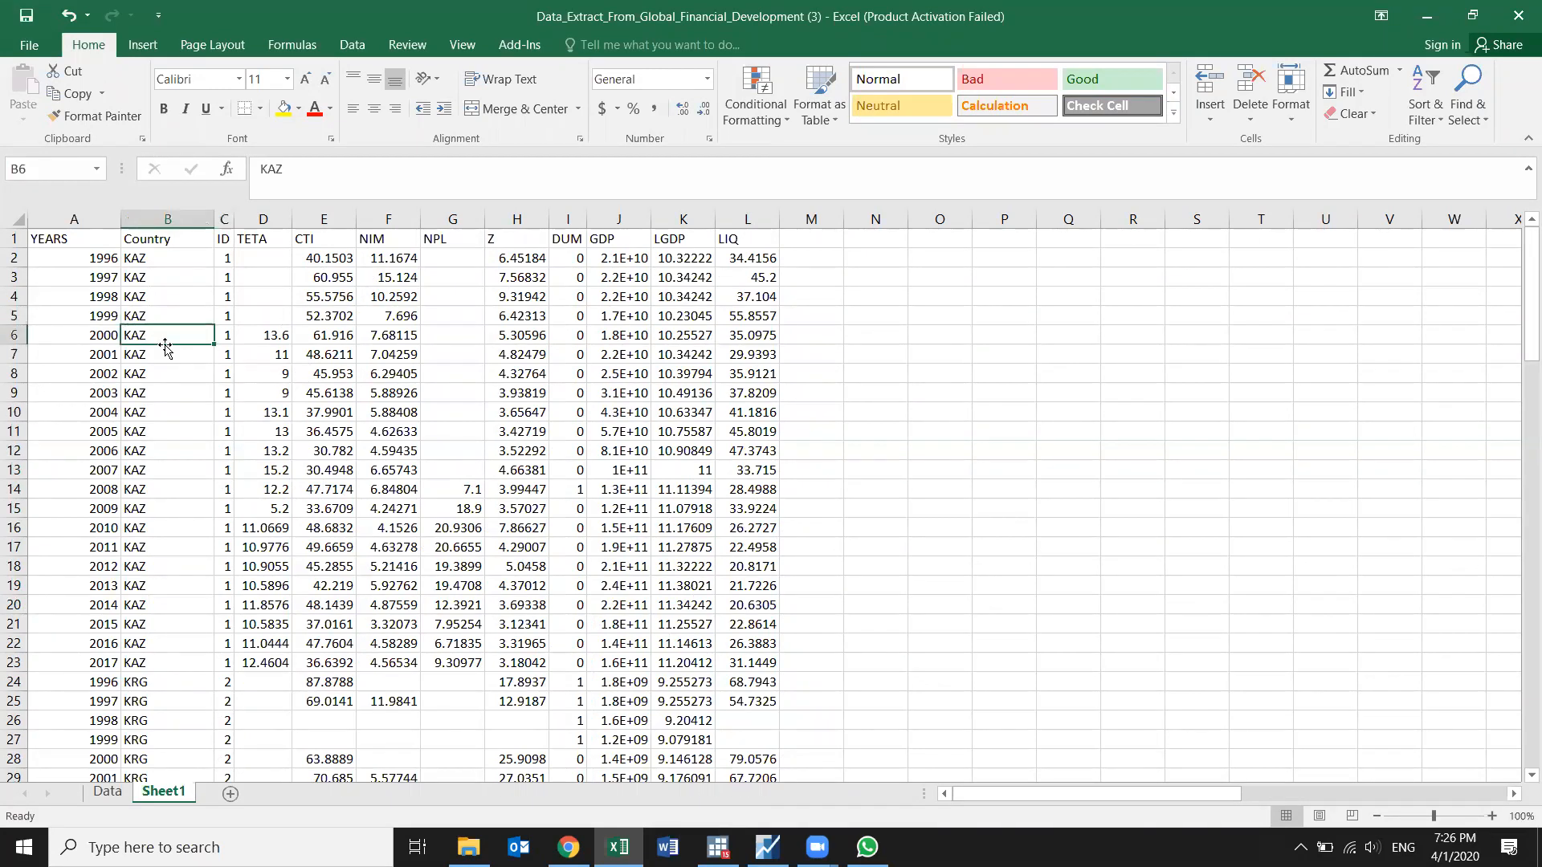
Step: Save the workbook to the Desktop as an Excel Workbook named DATA SET
click(28, 50)
click(46, 224)
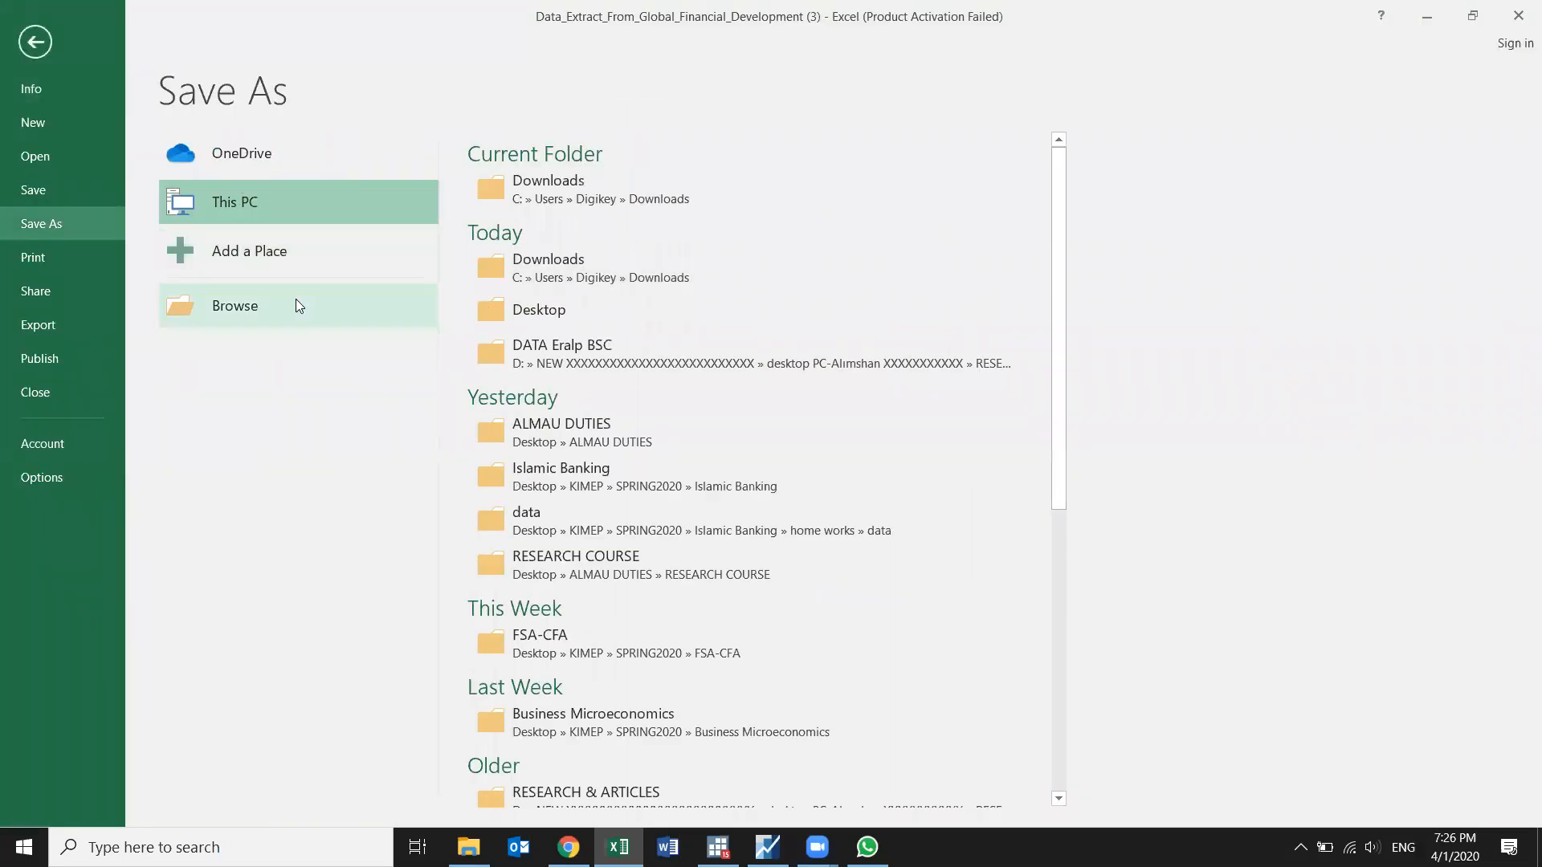
click(499, 310)
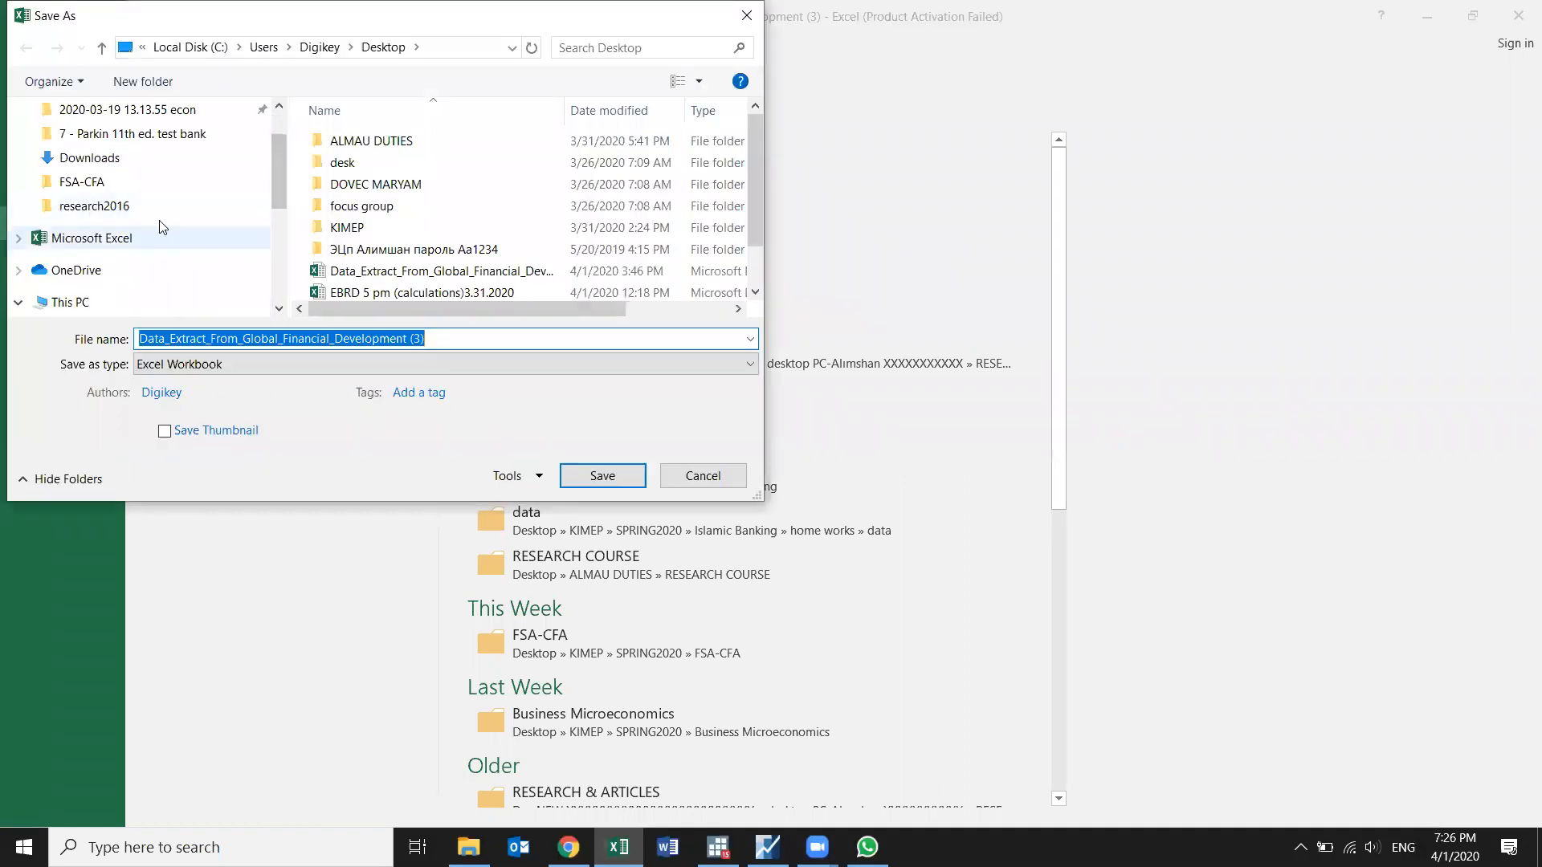
scroll(281, 167, up, 1)
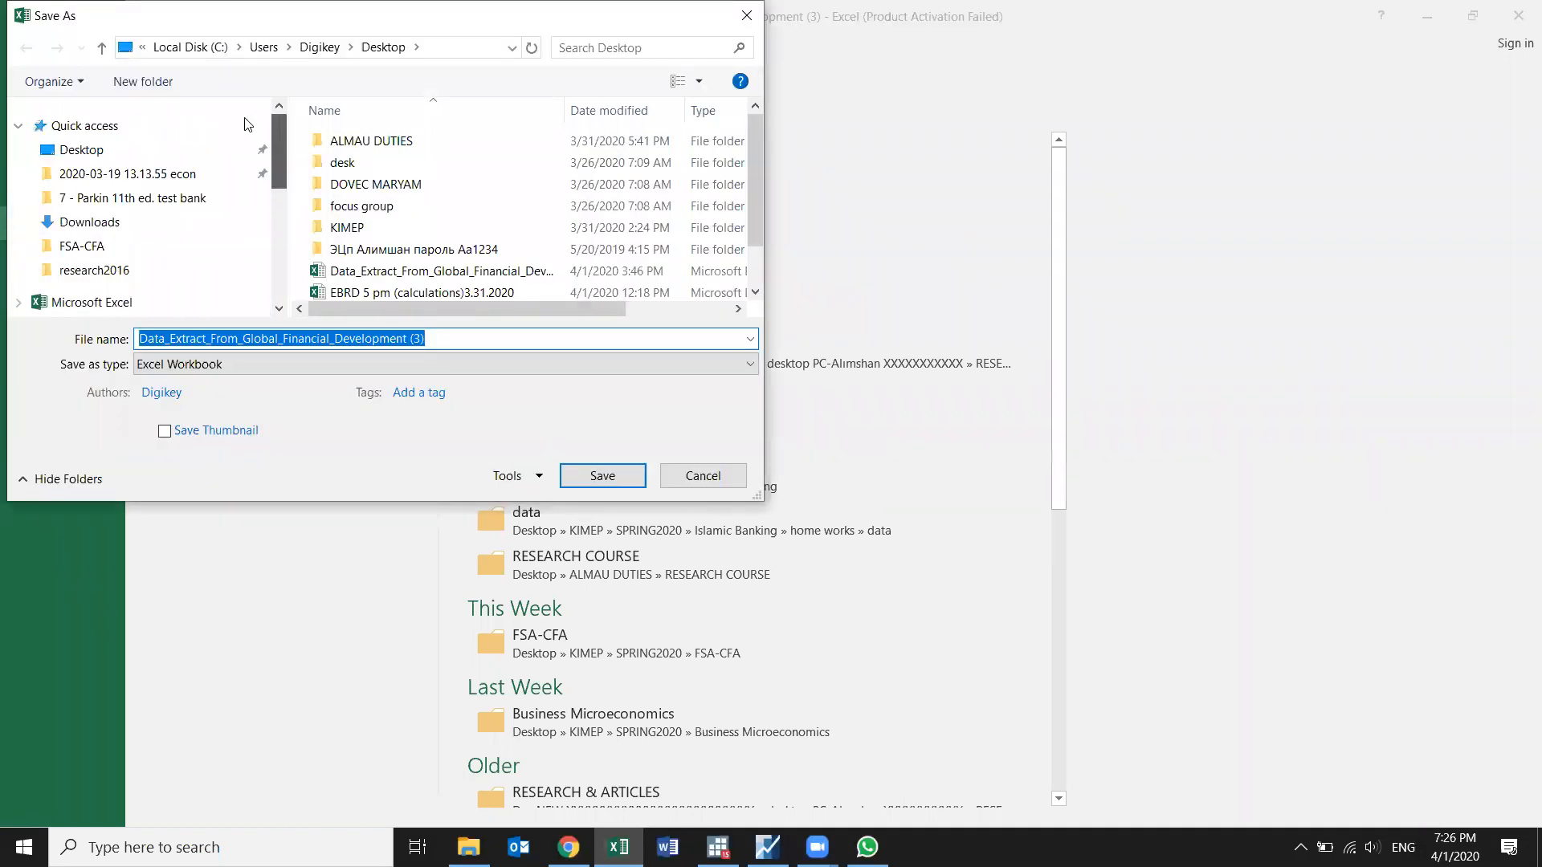
click(79, 154)
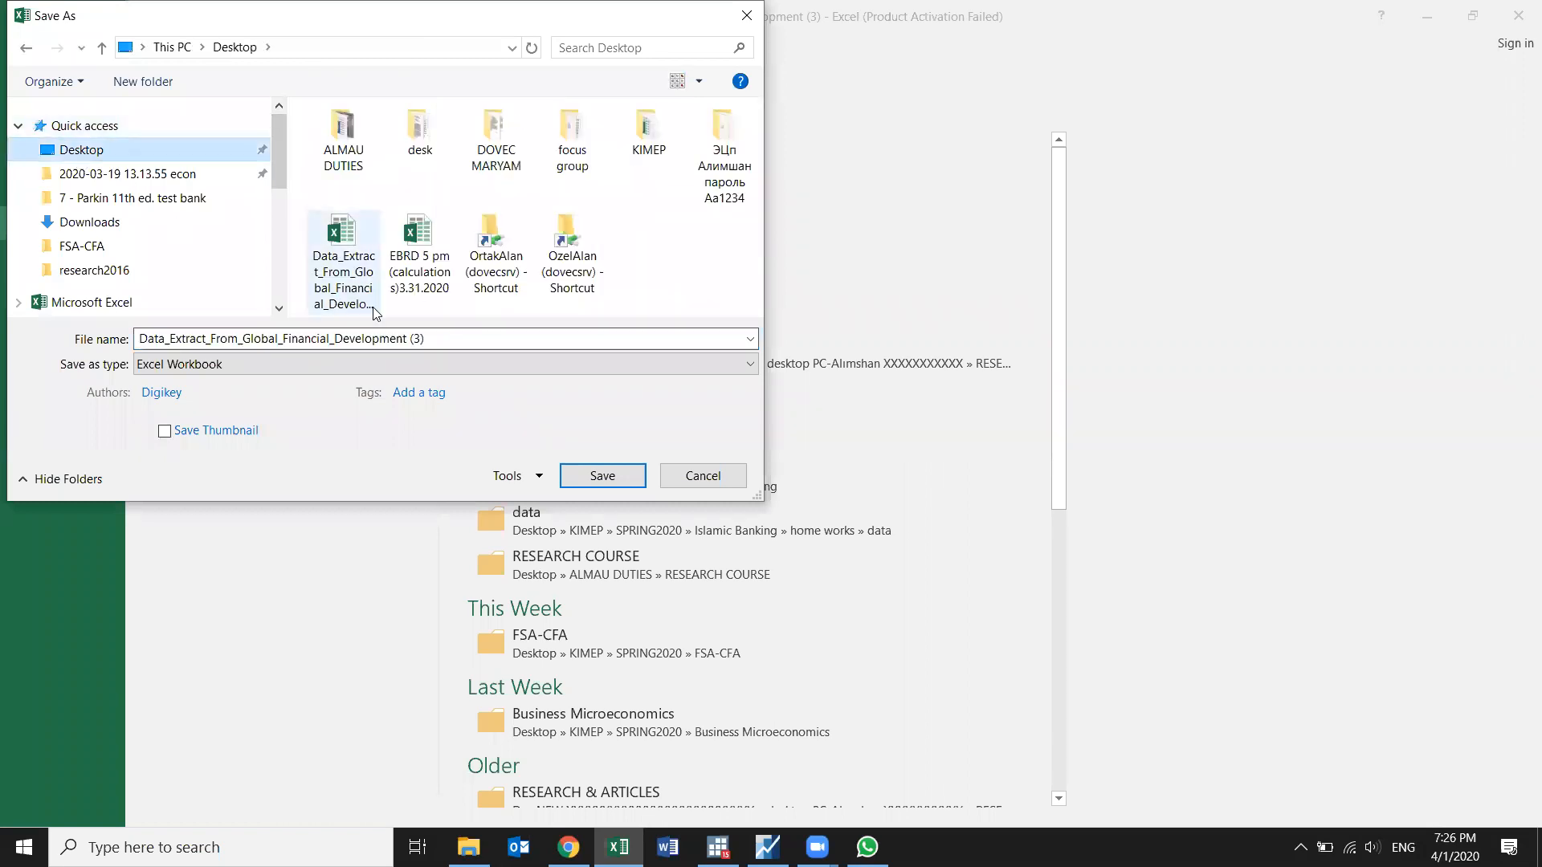
click(432, 338)
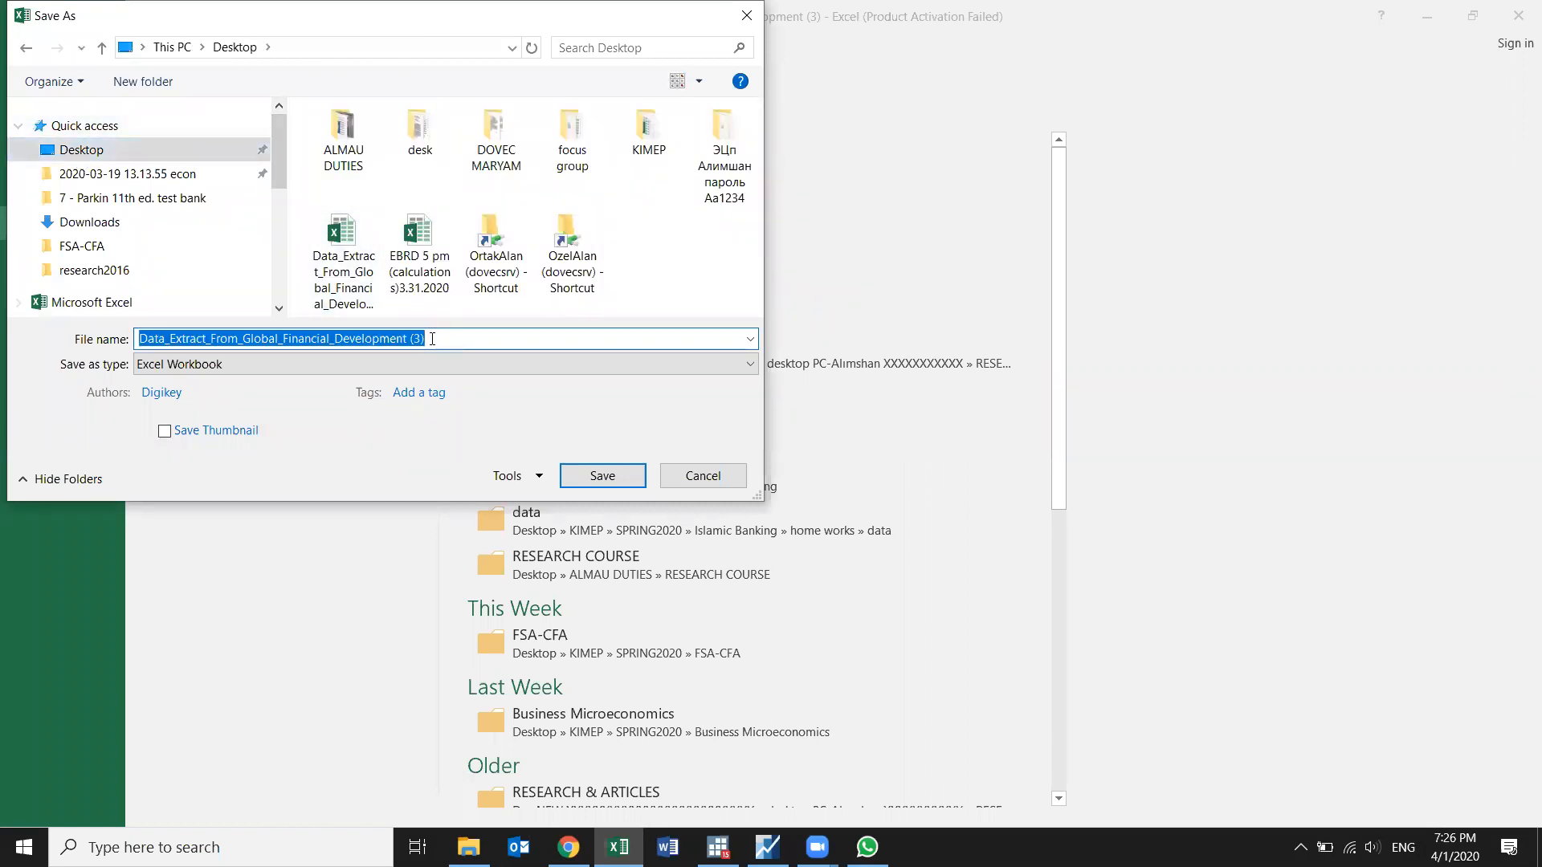
text(DATA SET)
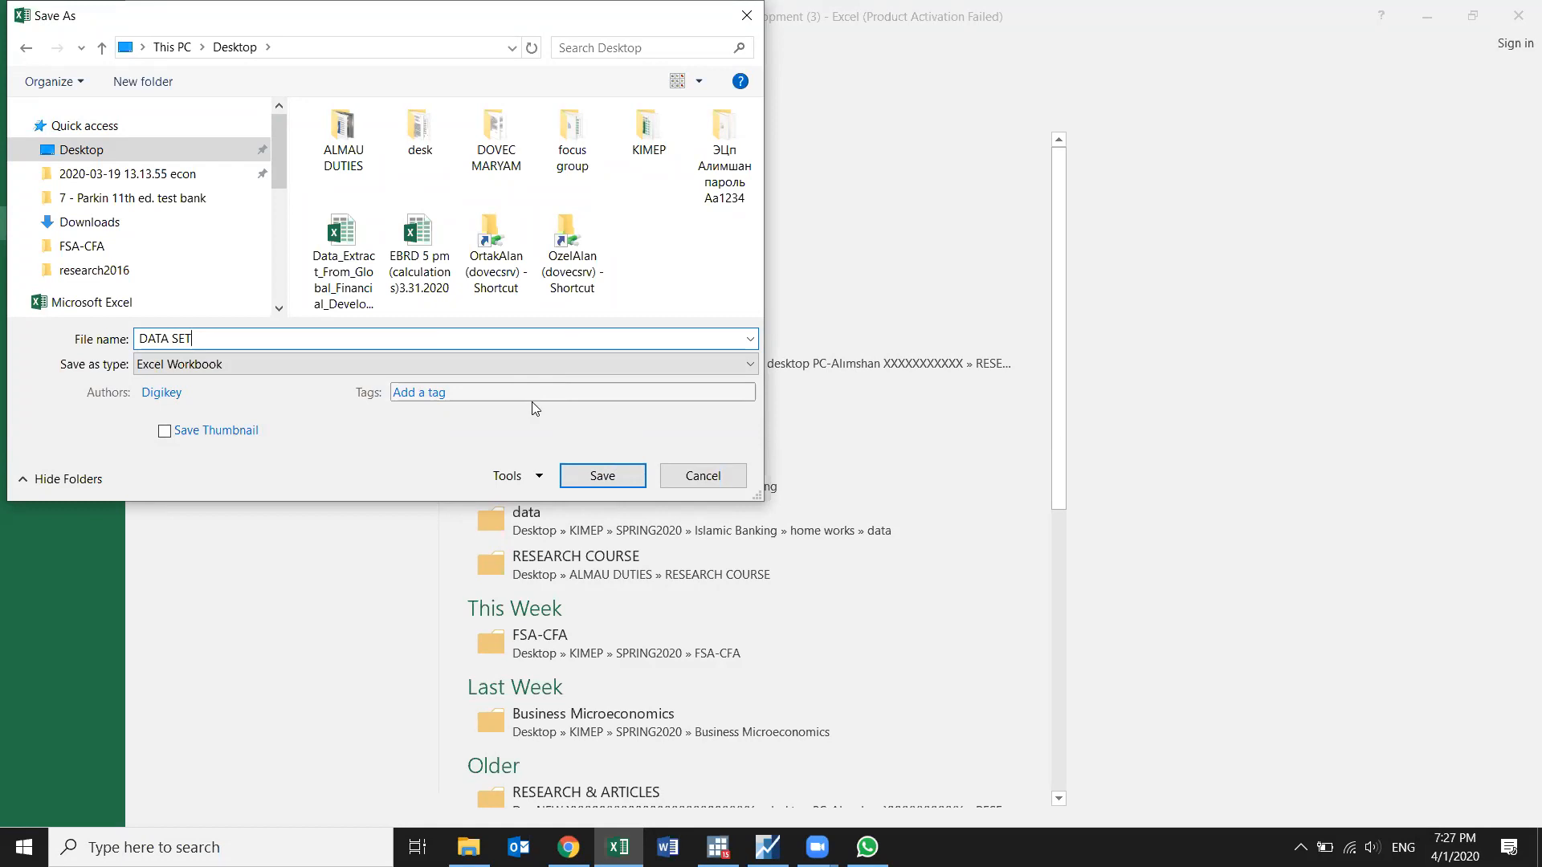
click(582, 482)
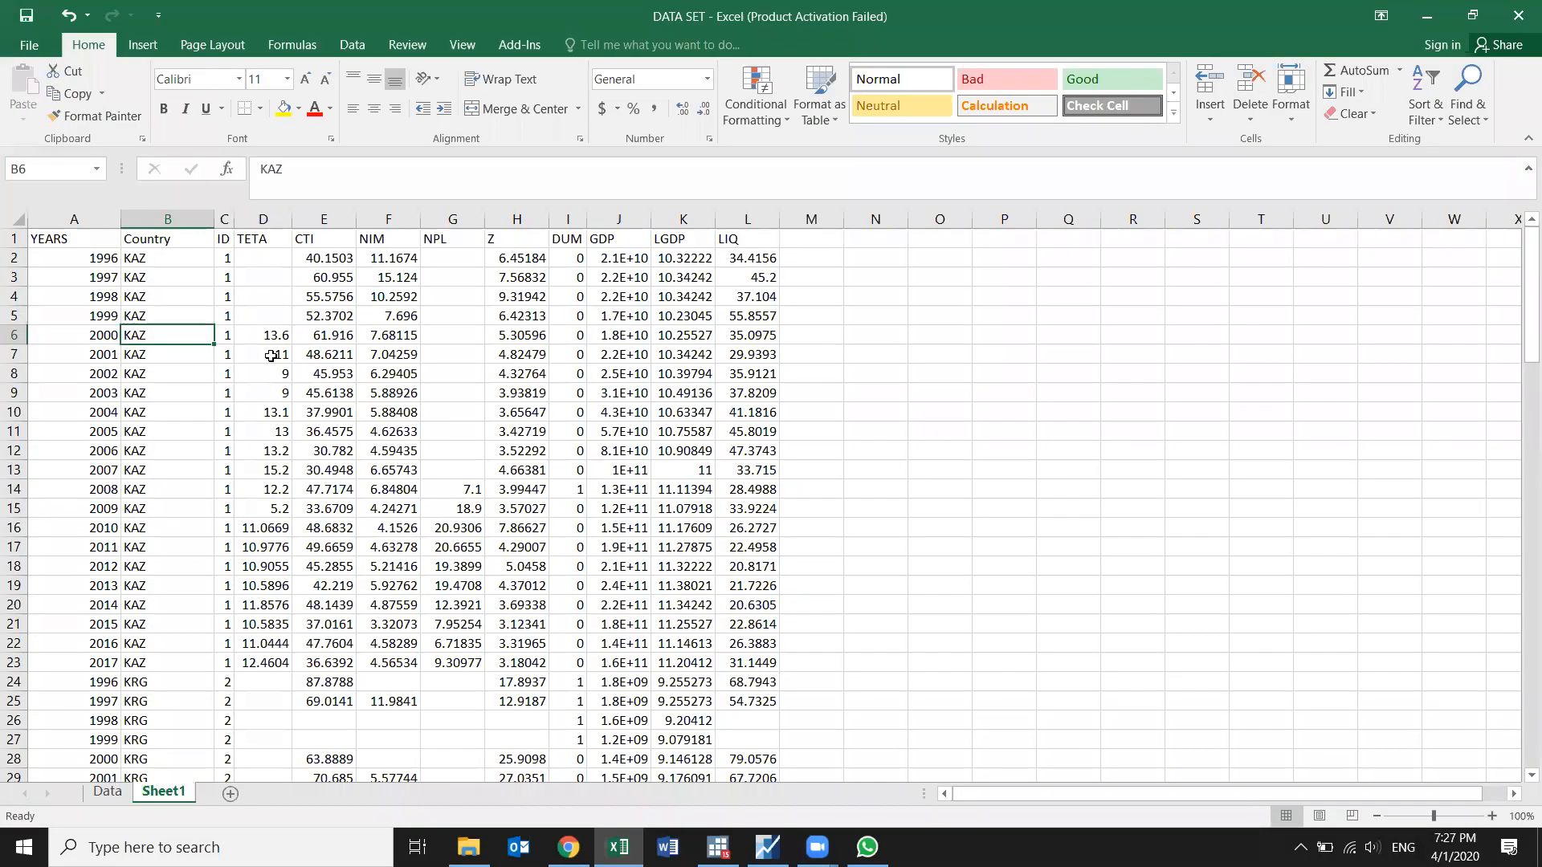
scroll(399, 346, down, 9)
scroll(399, 346, down, 11)
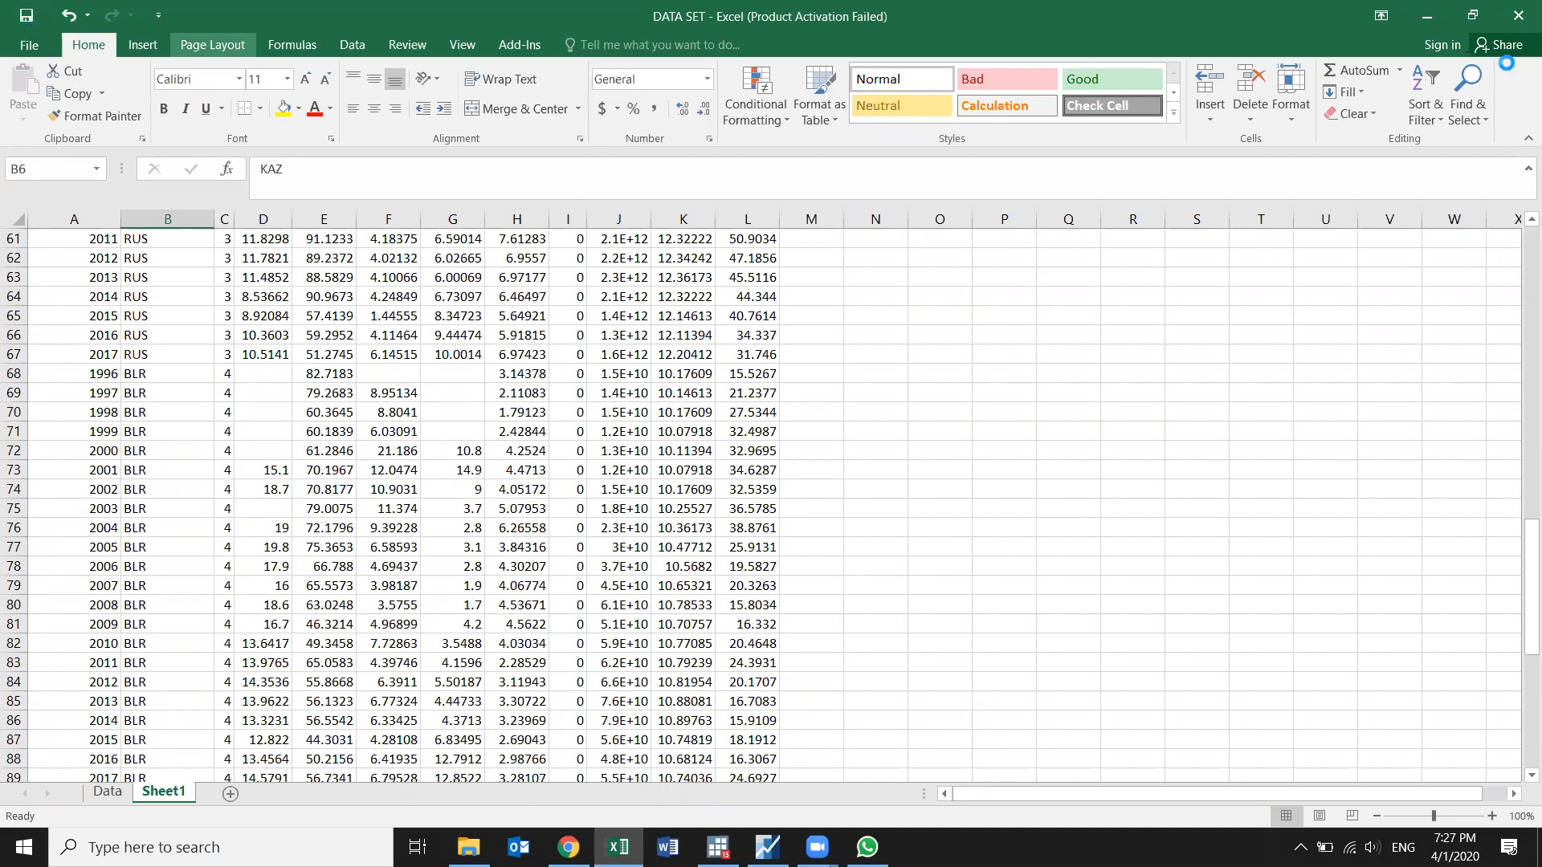
Step: Close the DATA SET workbook, then switch to the open Stata session and exit it without saving the changed data
click(1518, 16)
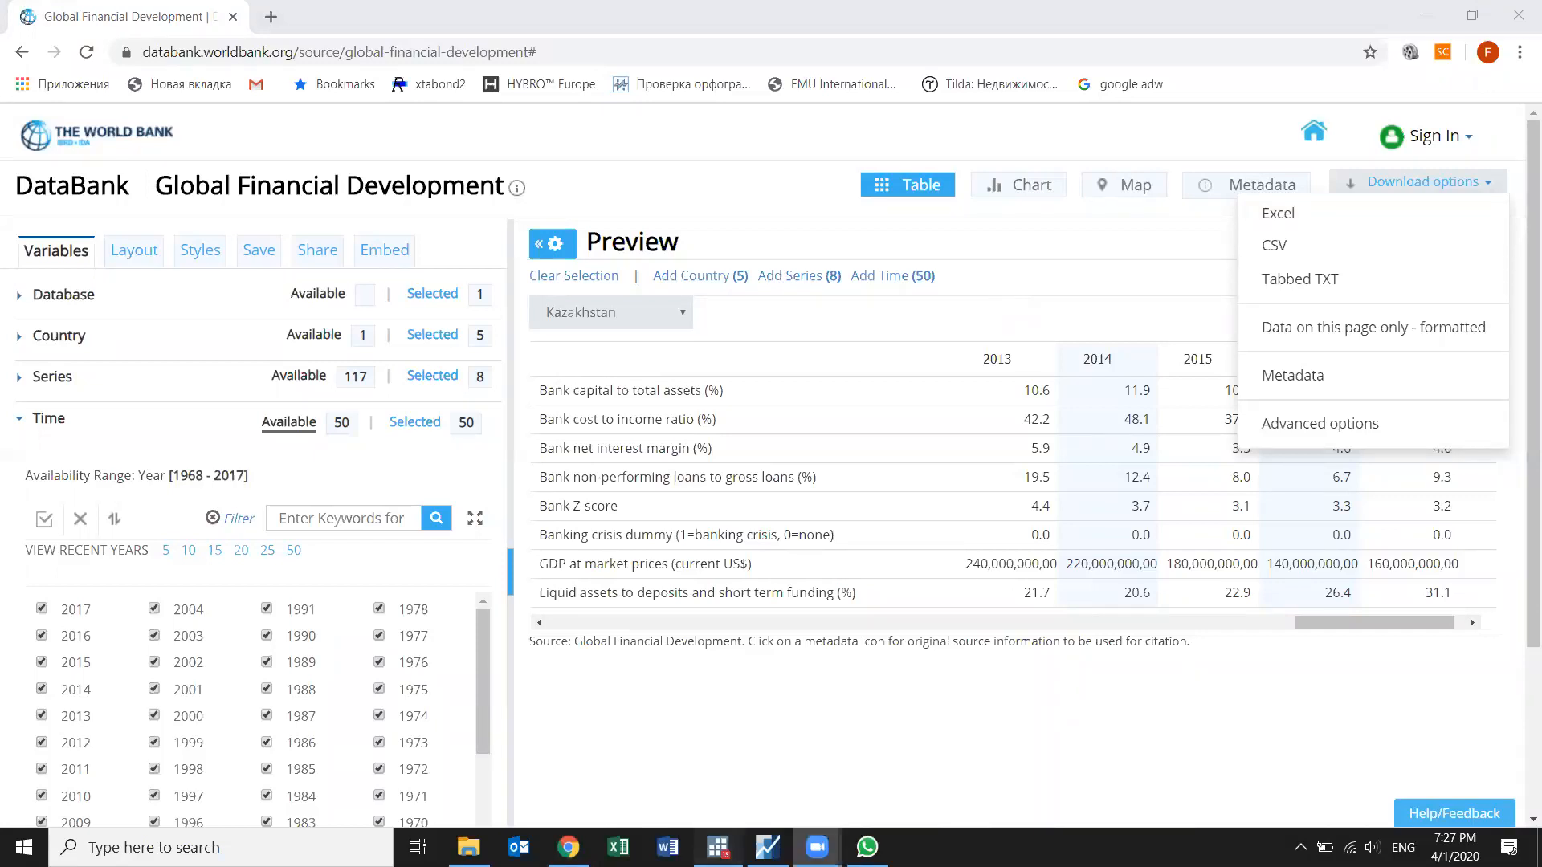
click(717, 848)
click(20, 37)
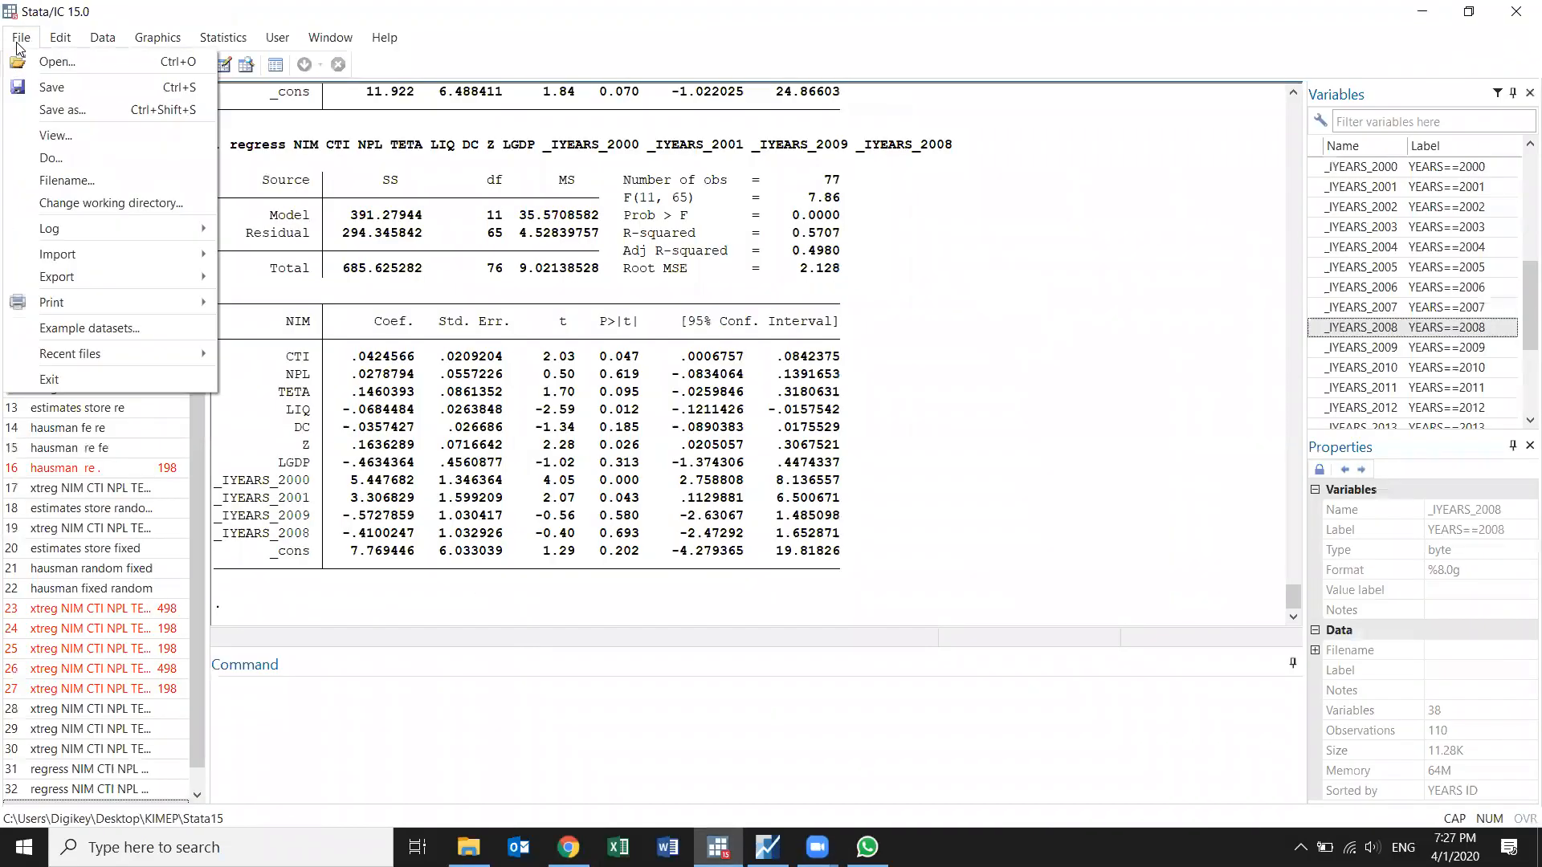
mouse_move(103, 37)
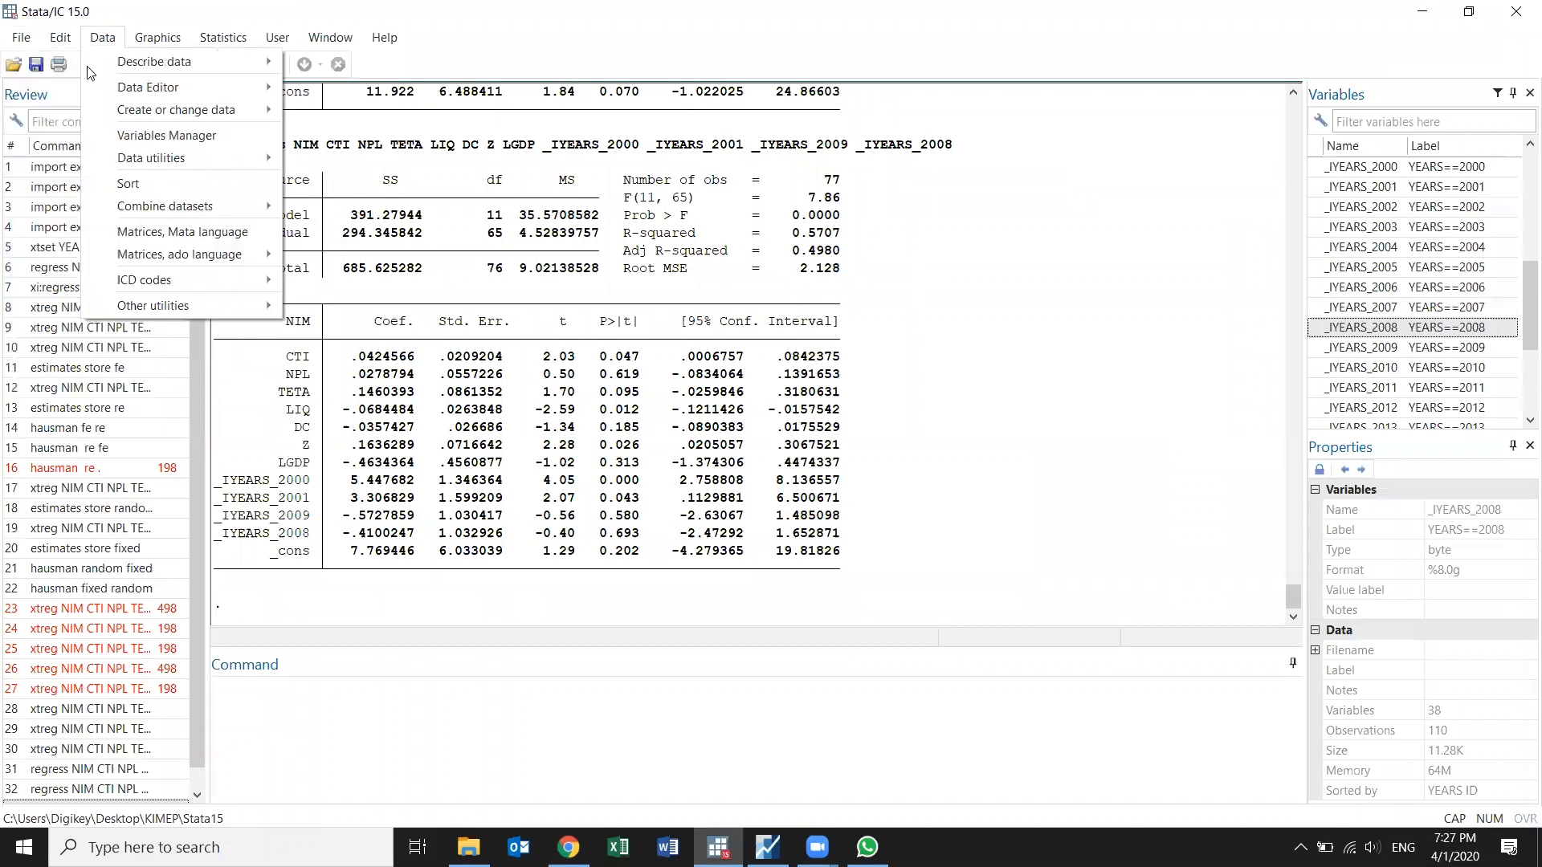
click(1516, 12)
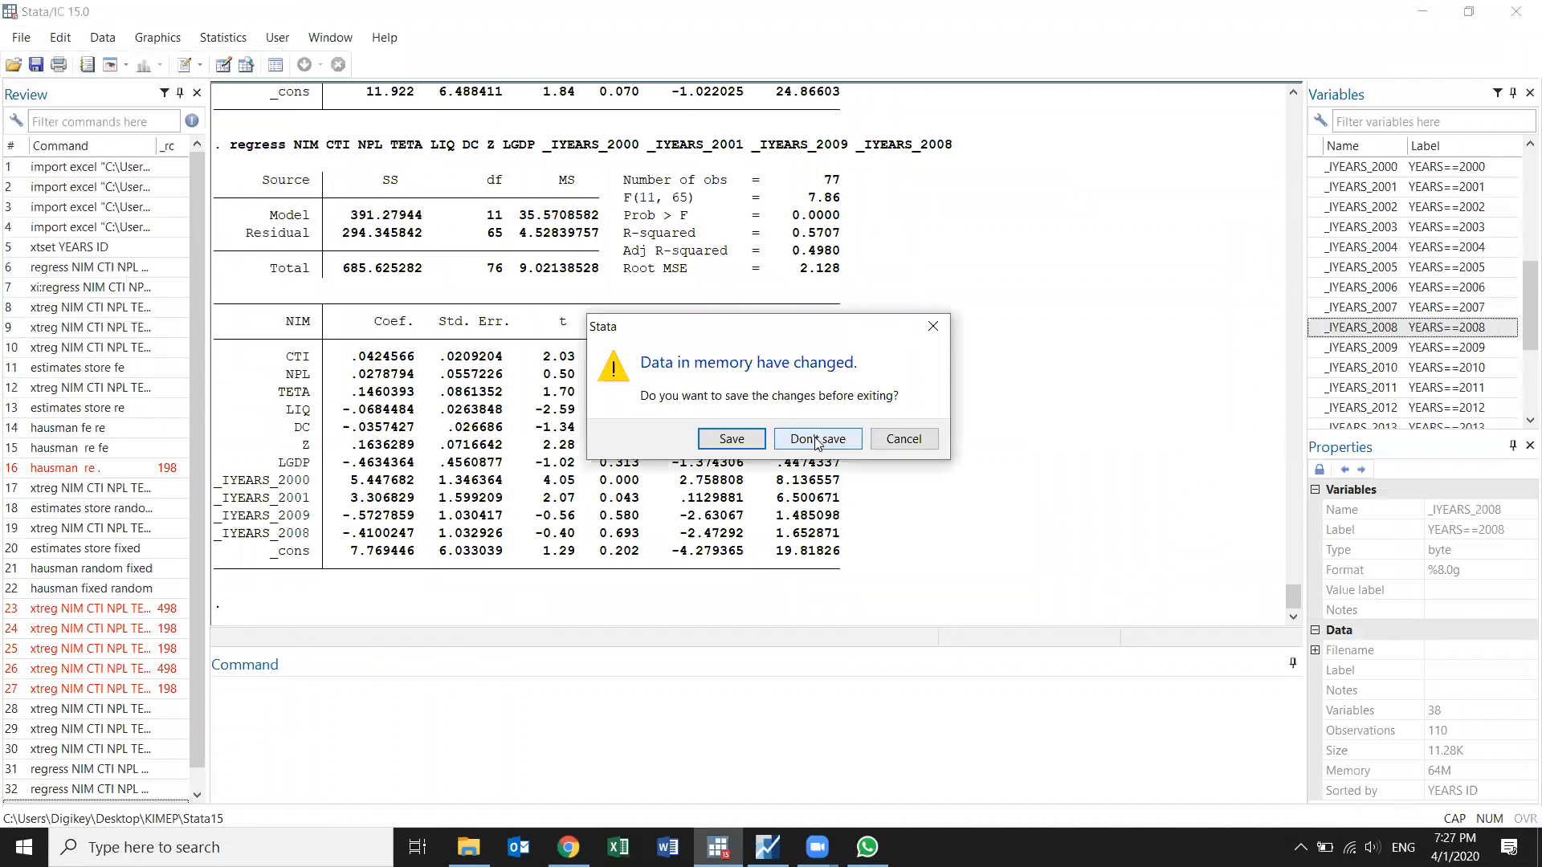
click(816, 440)
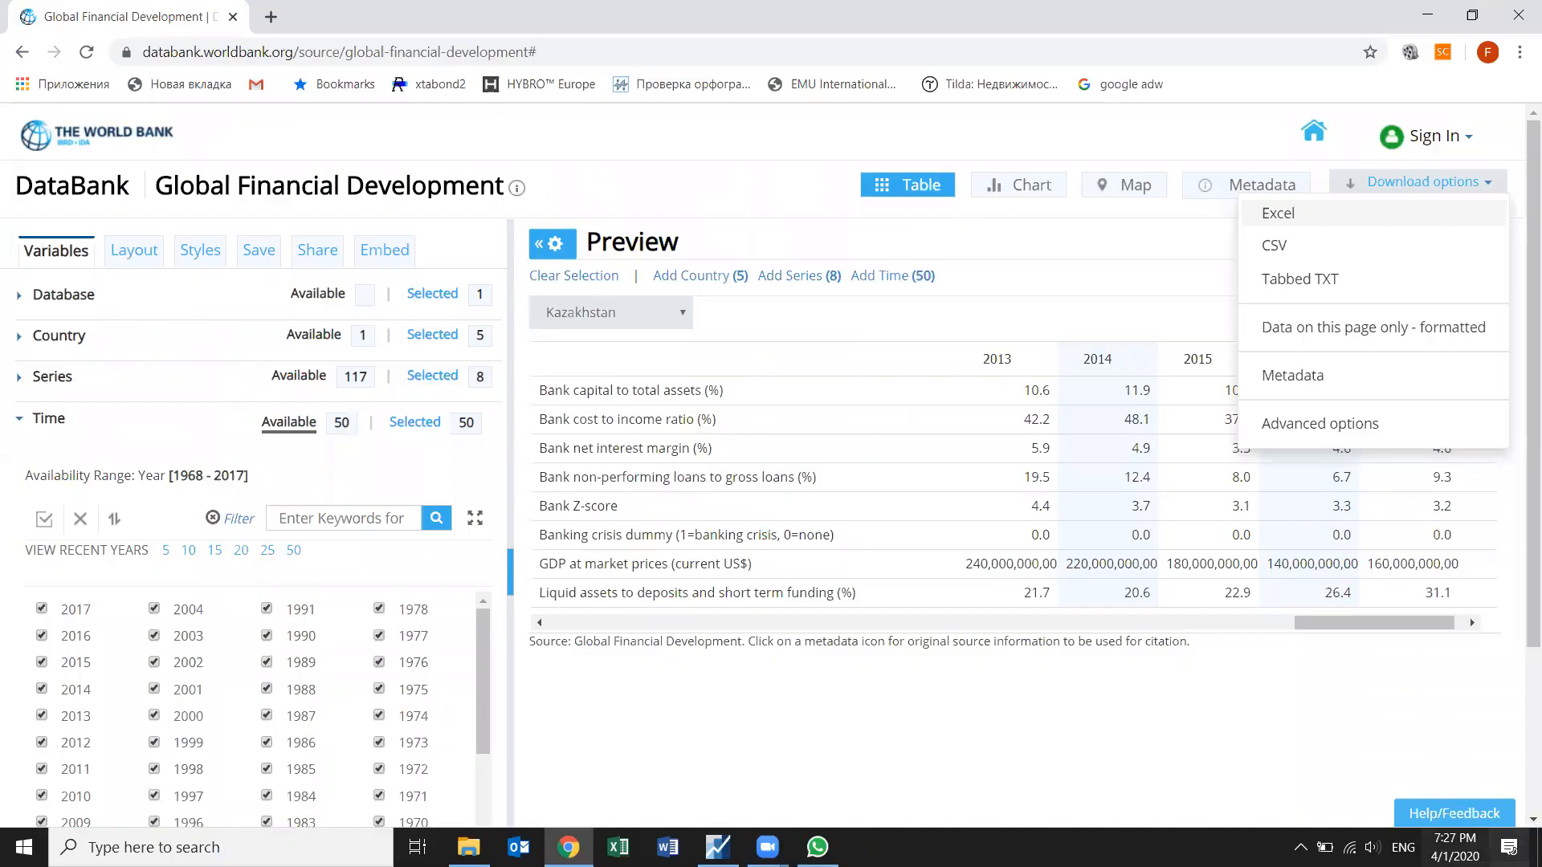
Step: Show the desktop and open the Stata15 folder inside the KIMEP folder
key(super+d)
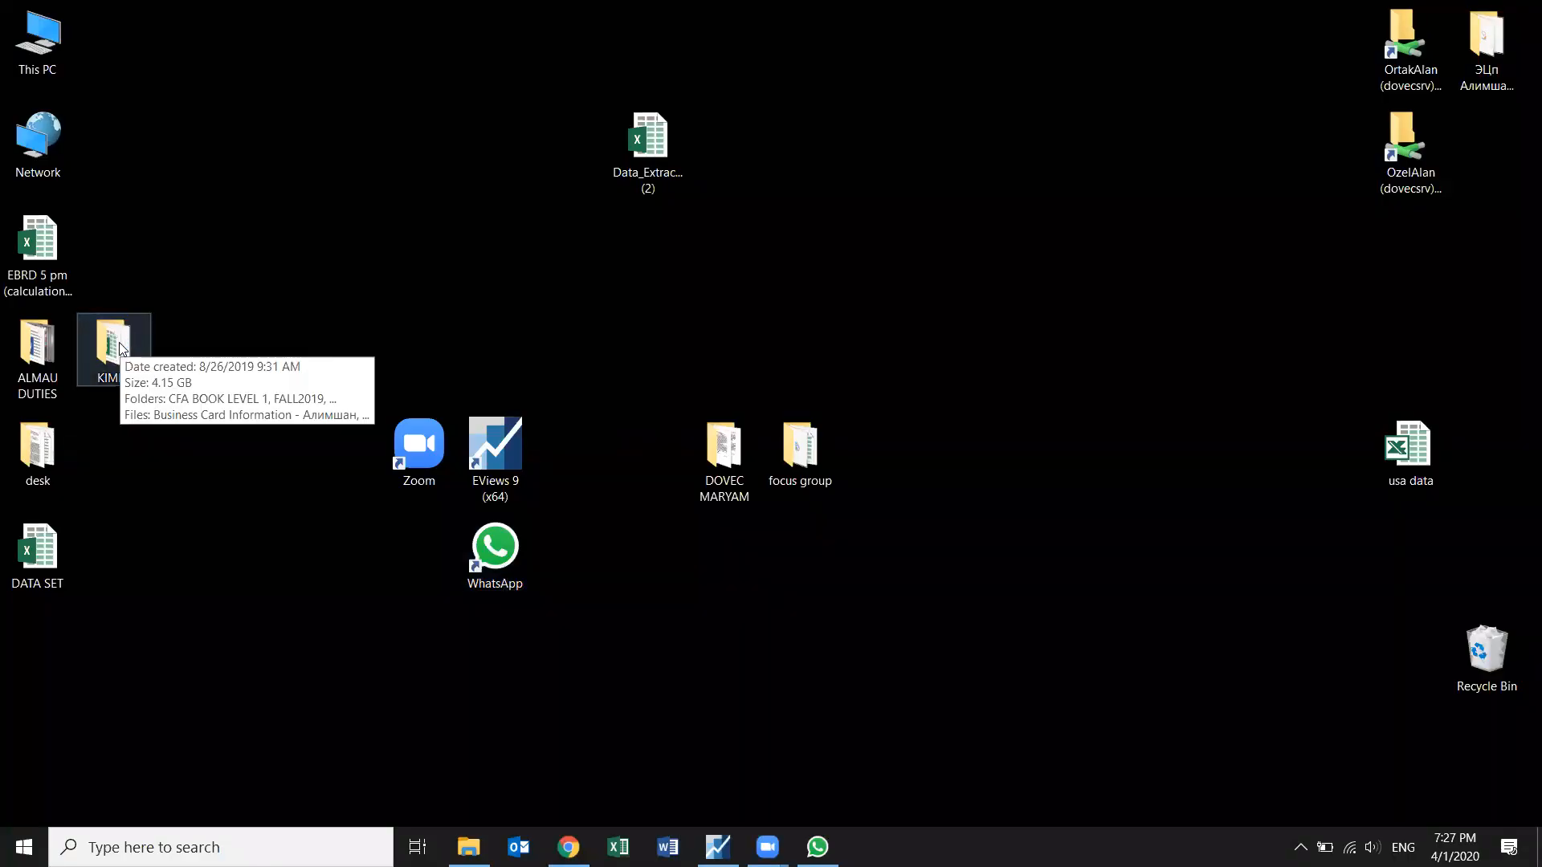
double_click(120, 347)
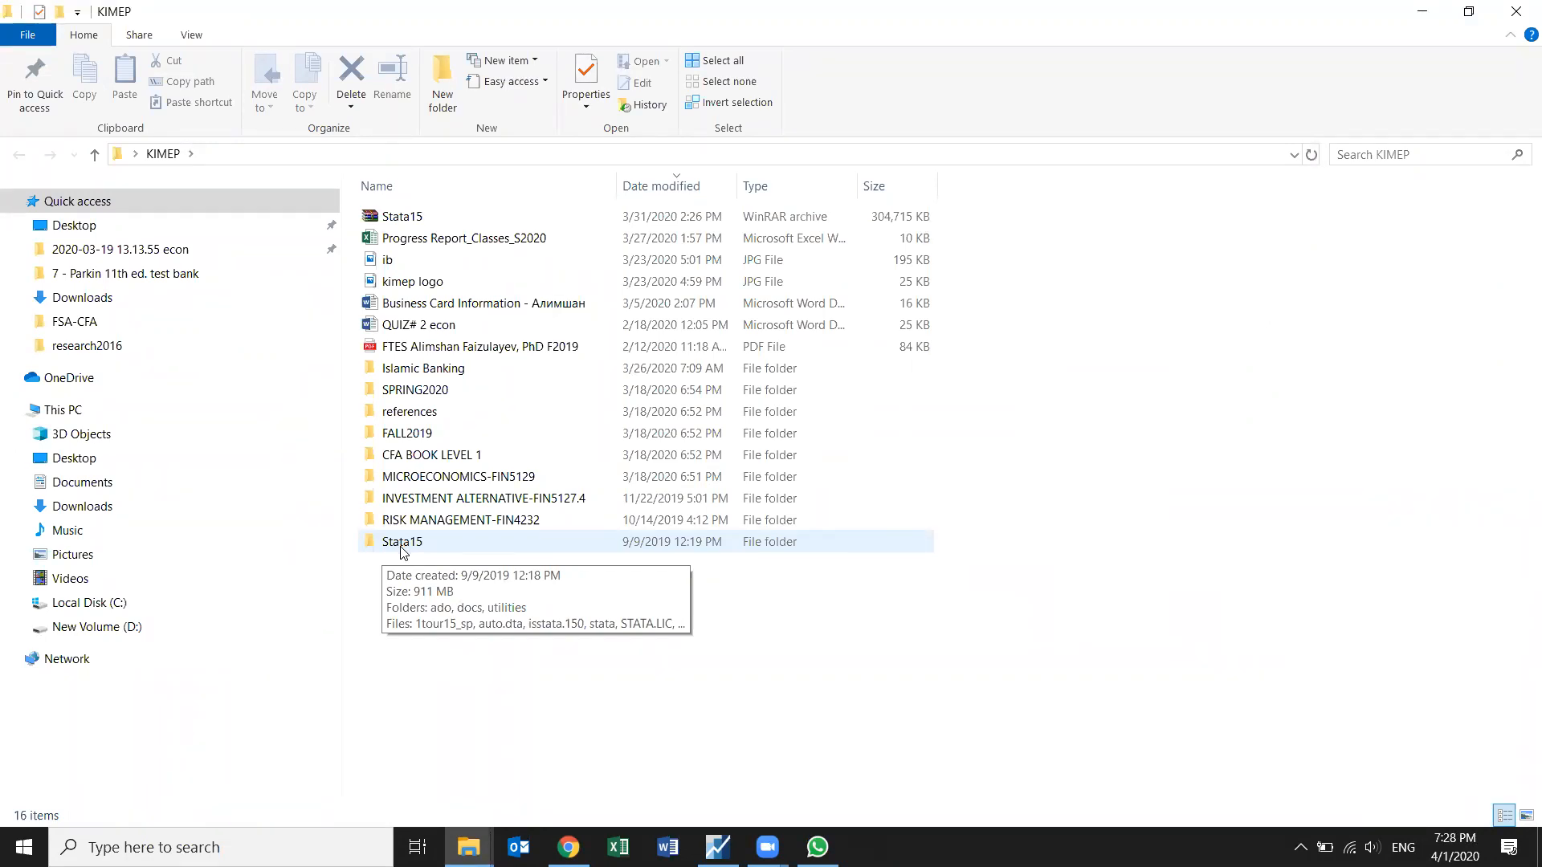
double_click(401, 542)
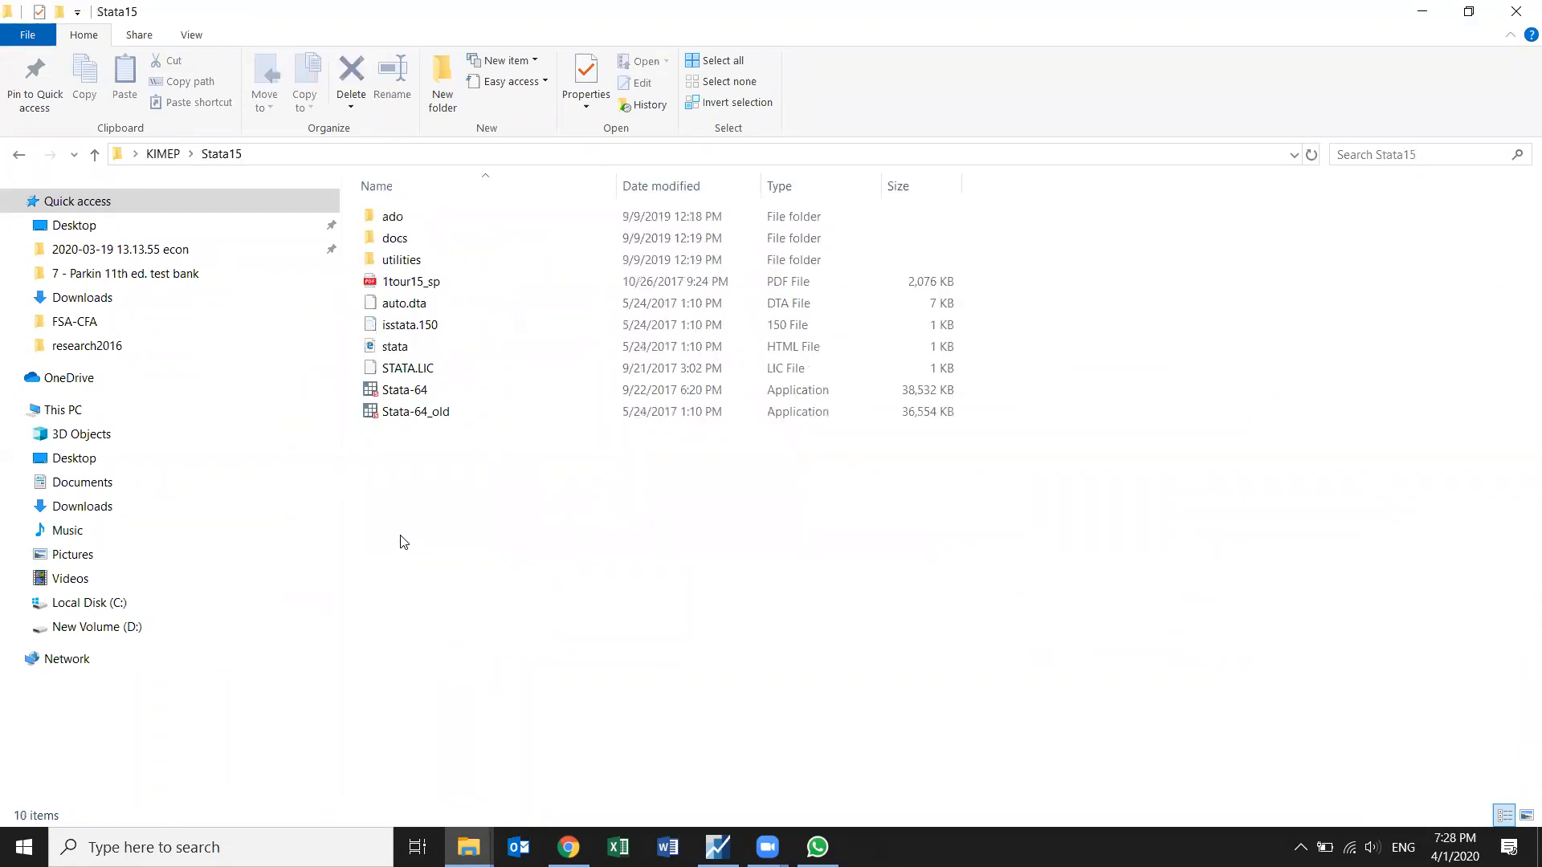
Step: Launch the Stata-64 application from the Stata15 folder
double_click(393, 392)
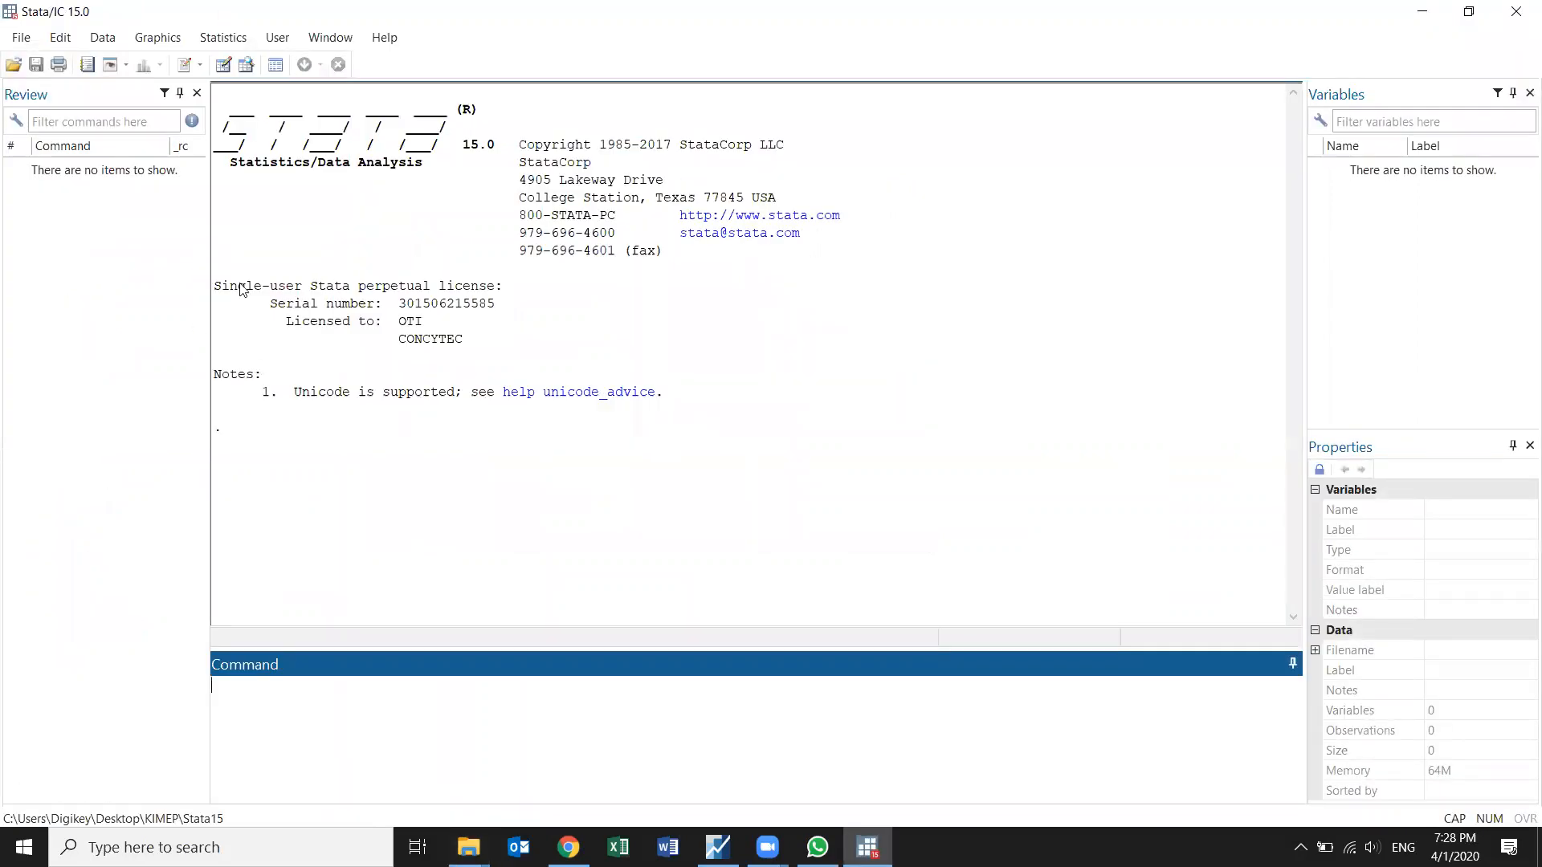
click(24, 37)
mouse_move(108, 257)
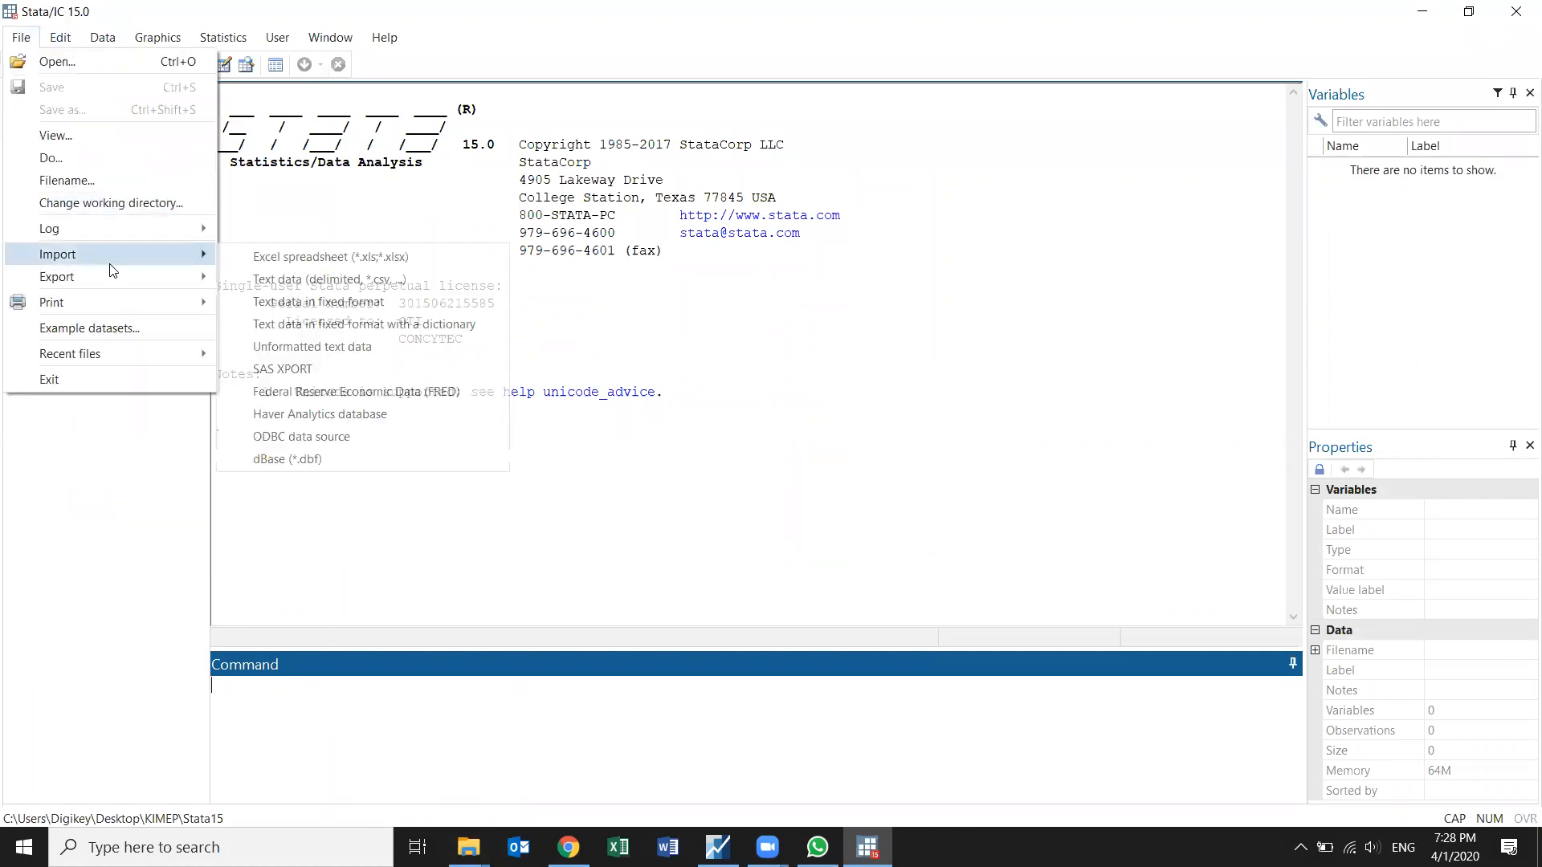
click(312, 257)
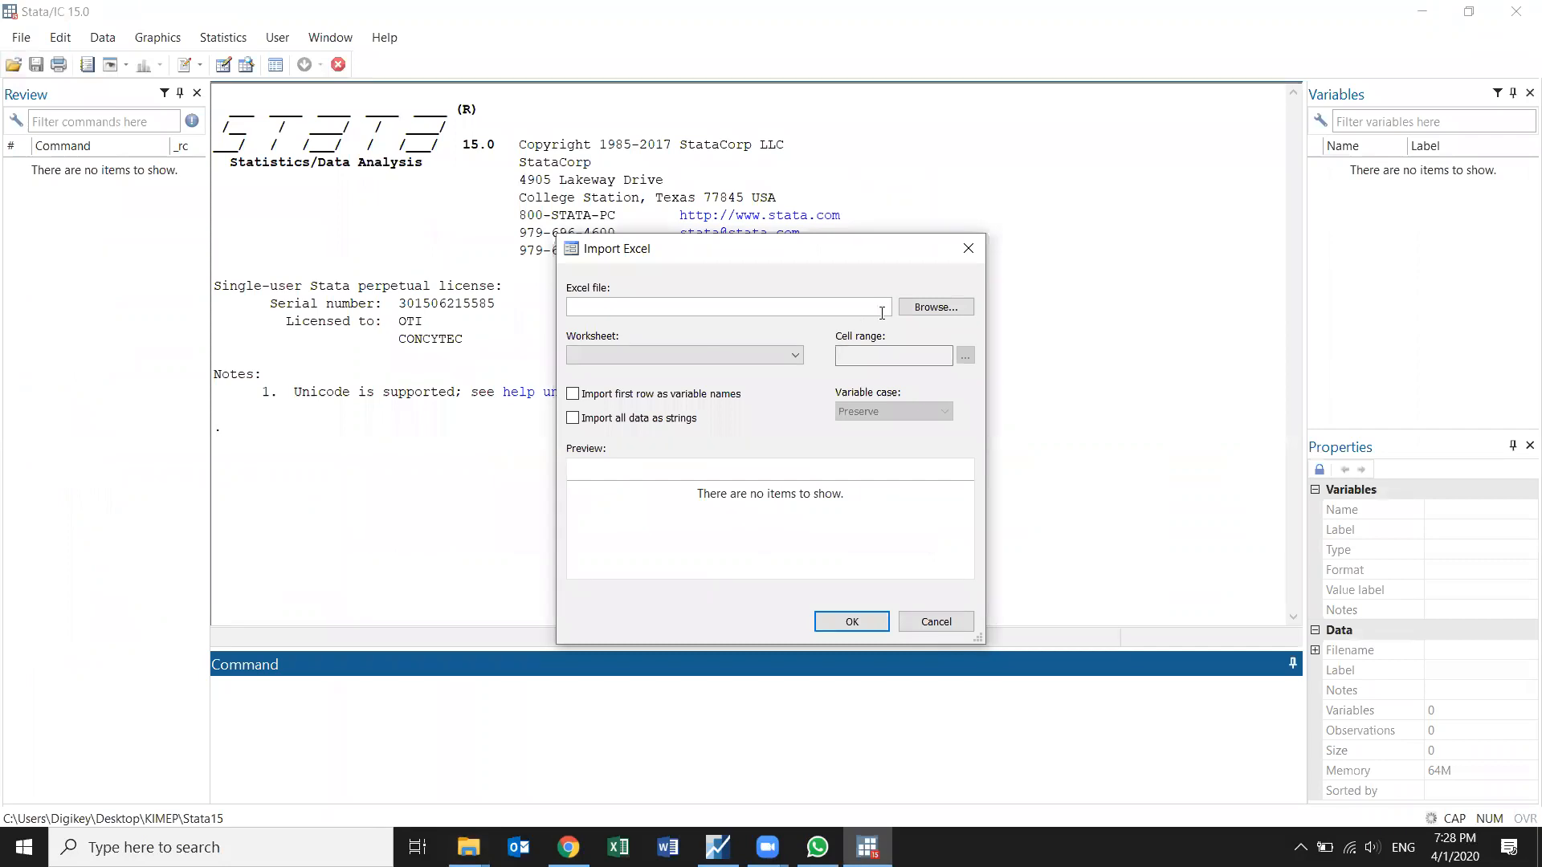
click(937, 308)
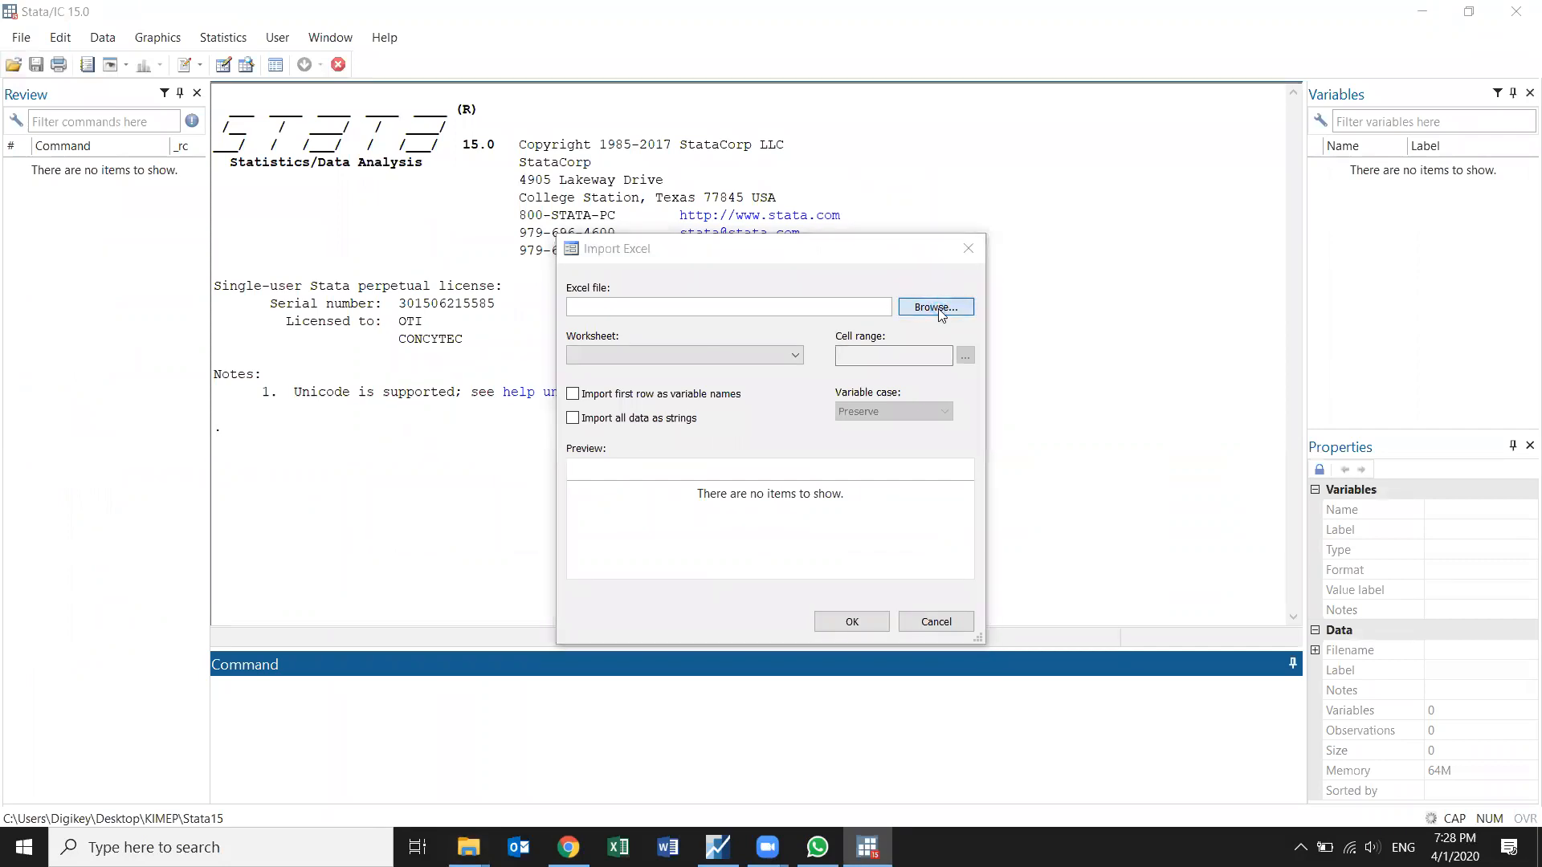
click(1214, 186)
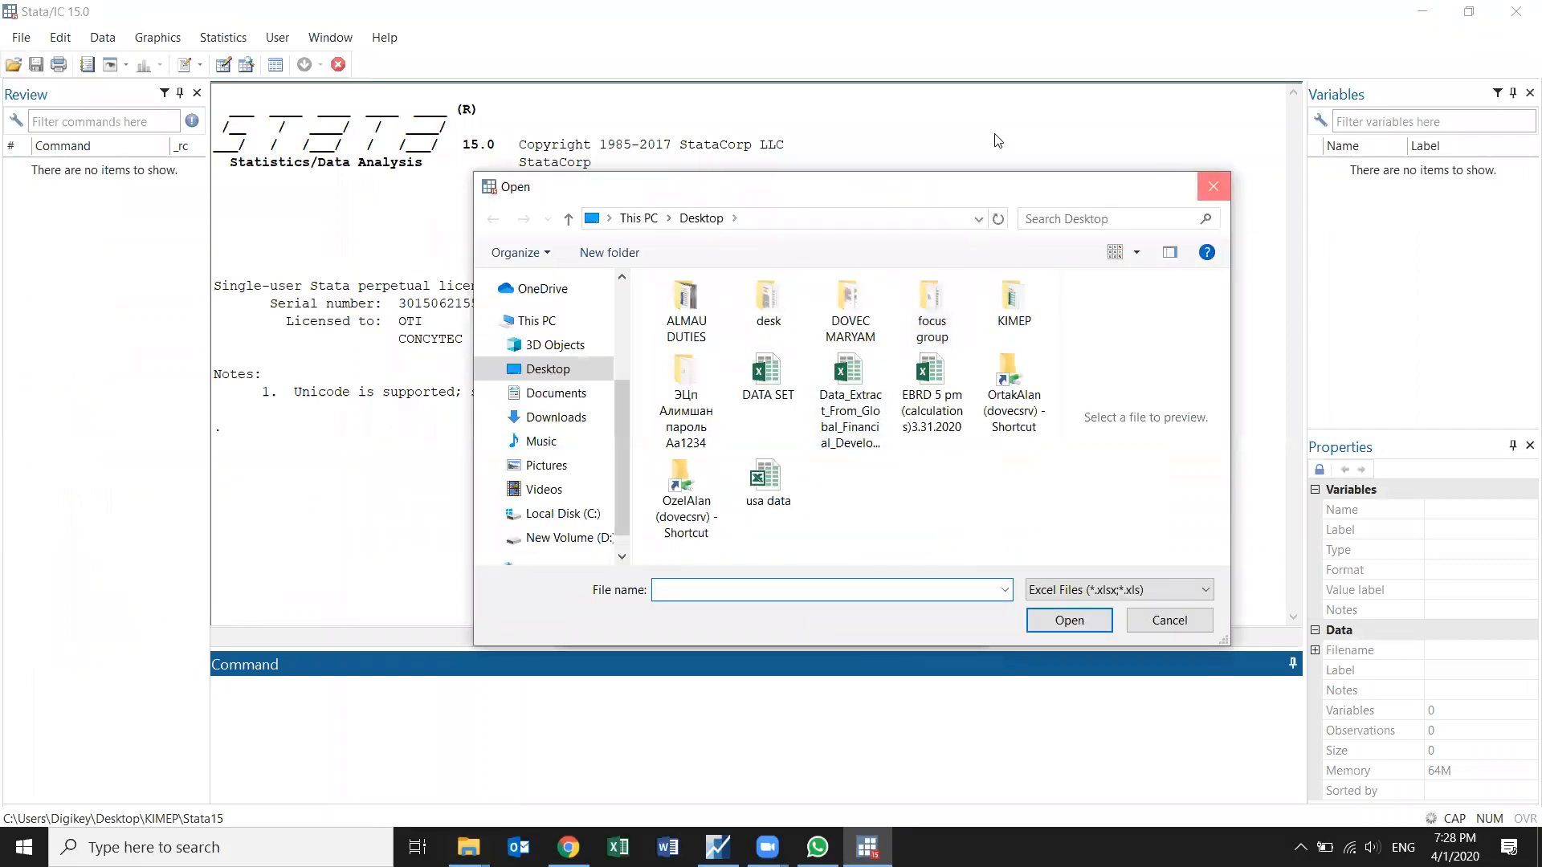
click(968, 248)
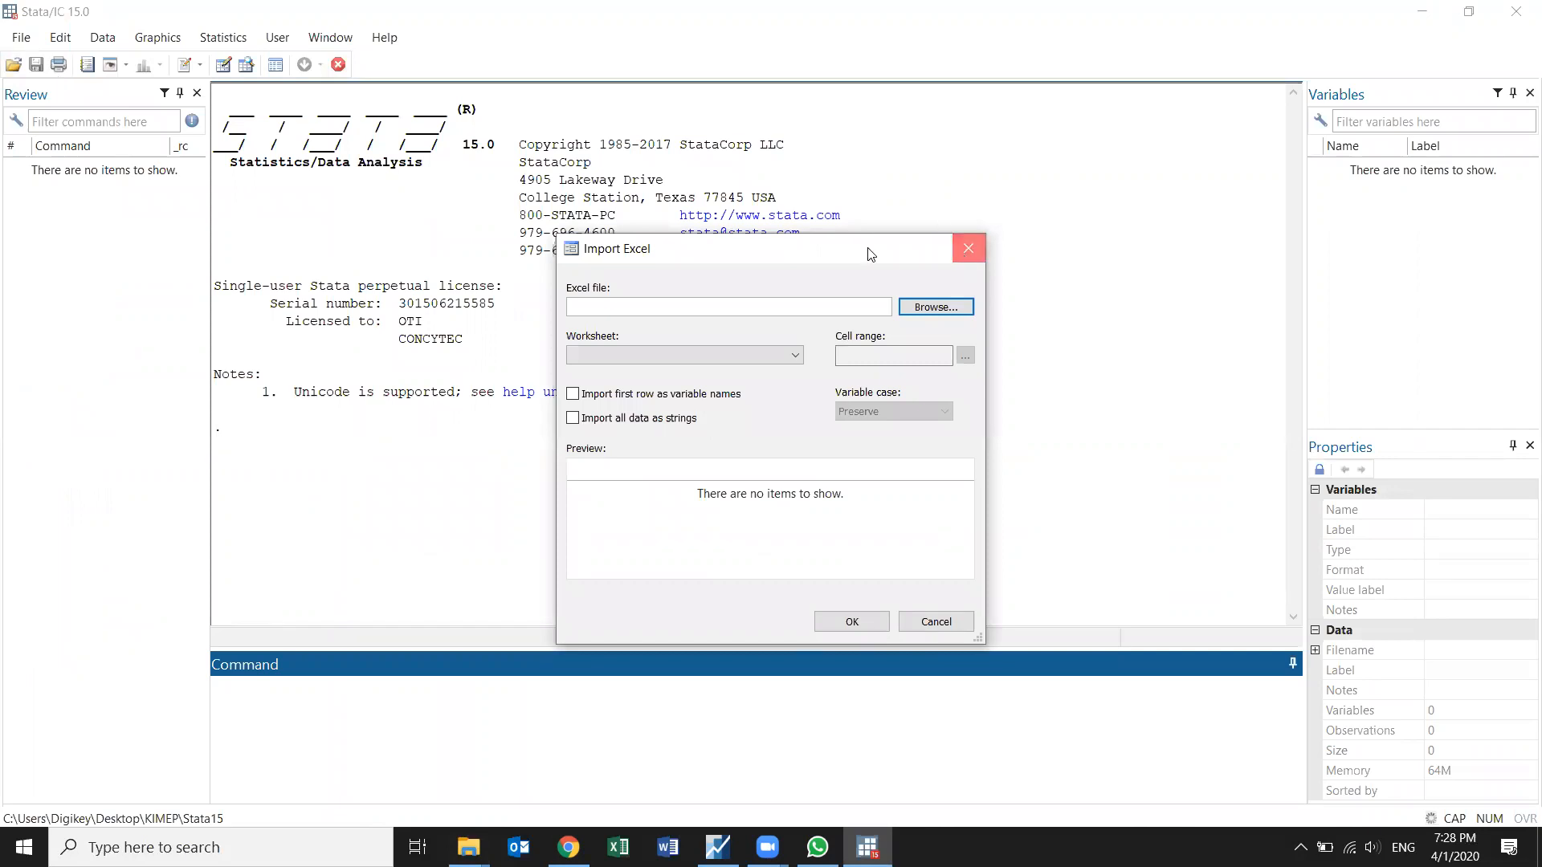
Step: Start an Excel spreadsheet import and choose the DATA SET workbook on the Desktop as its source file
click(21, 38)
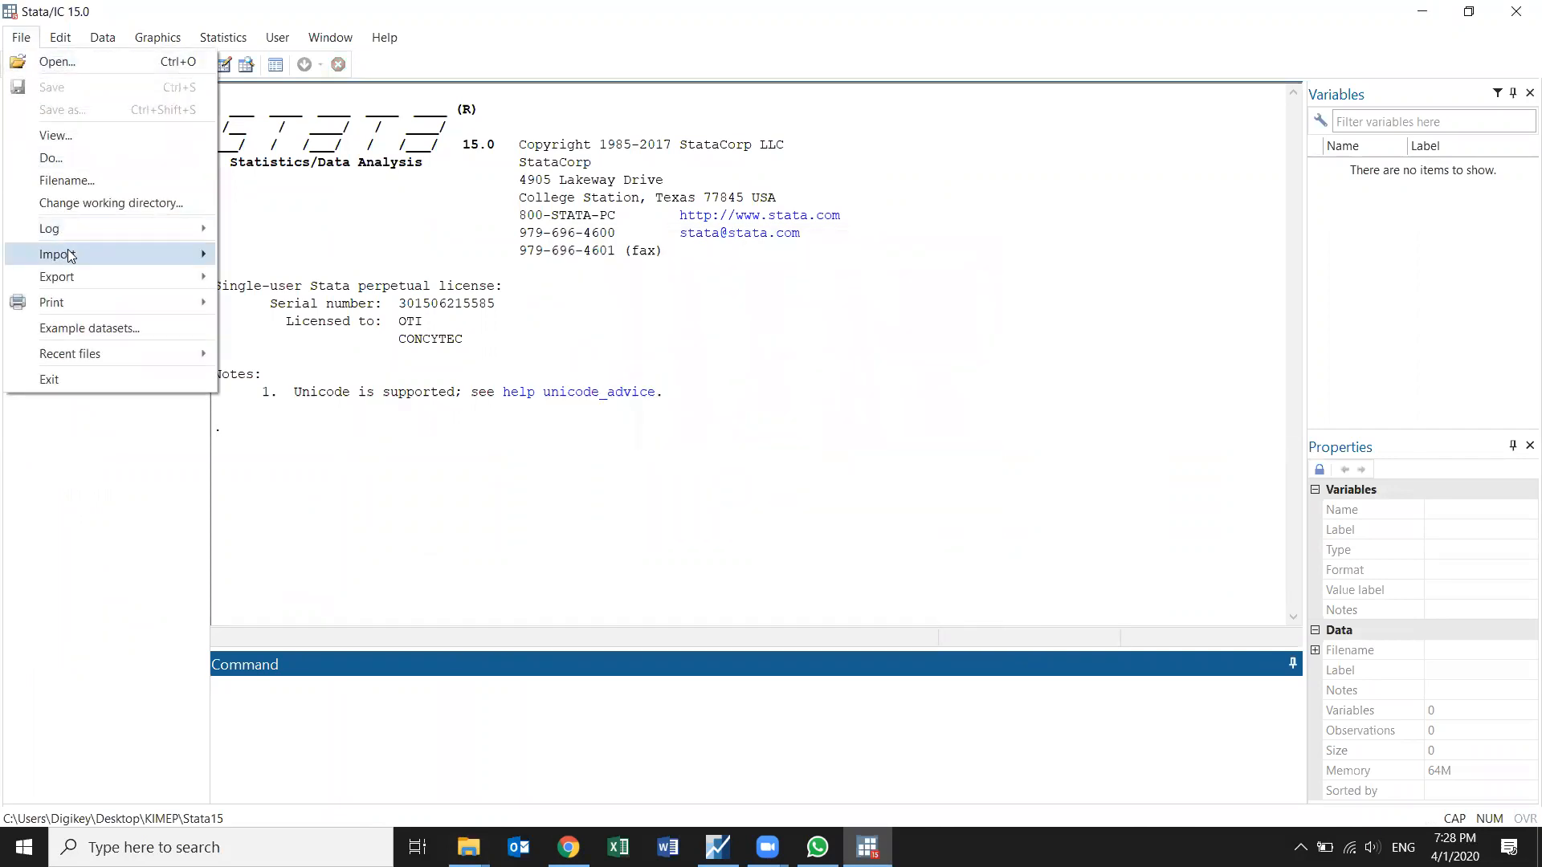
mouse_move(56, 254)
click(352, 258)
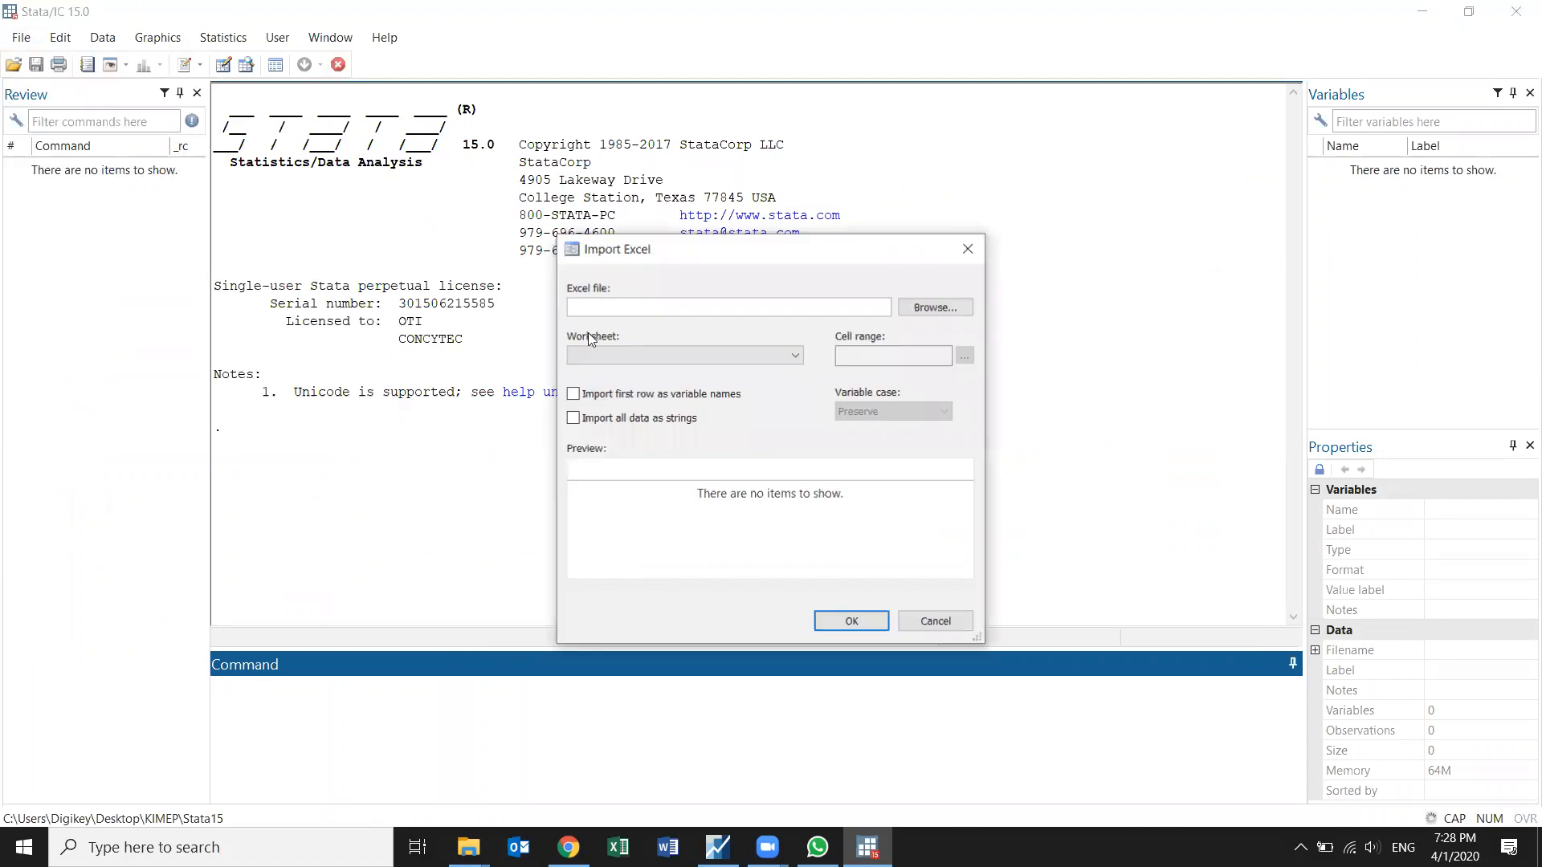
click(920, 310)
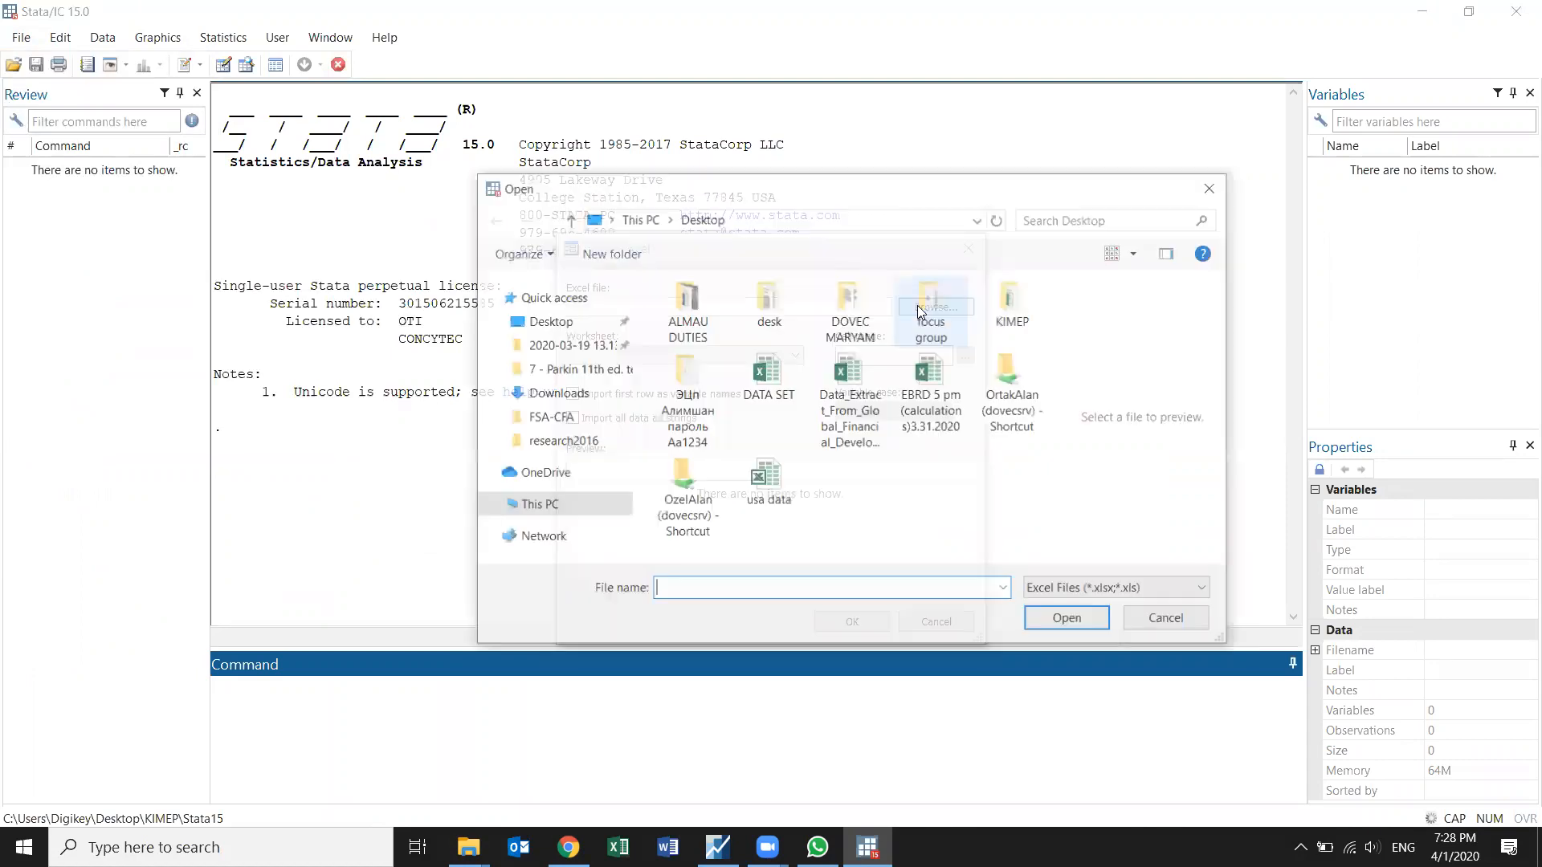
click(767, 384)
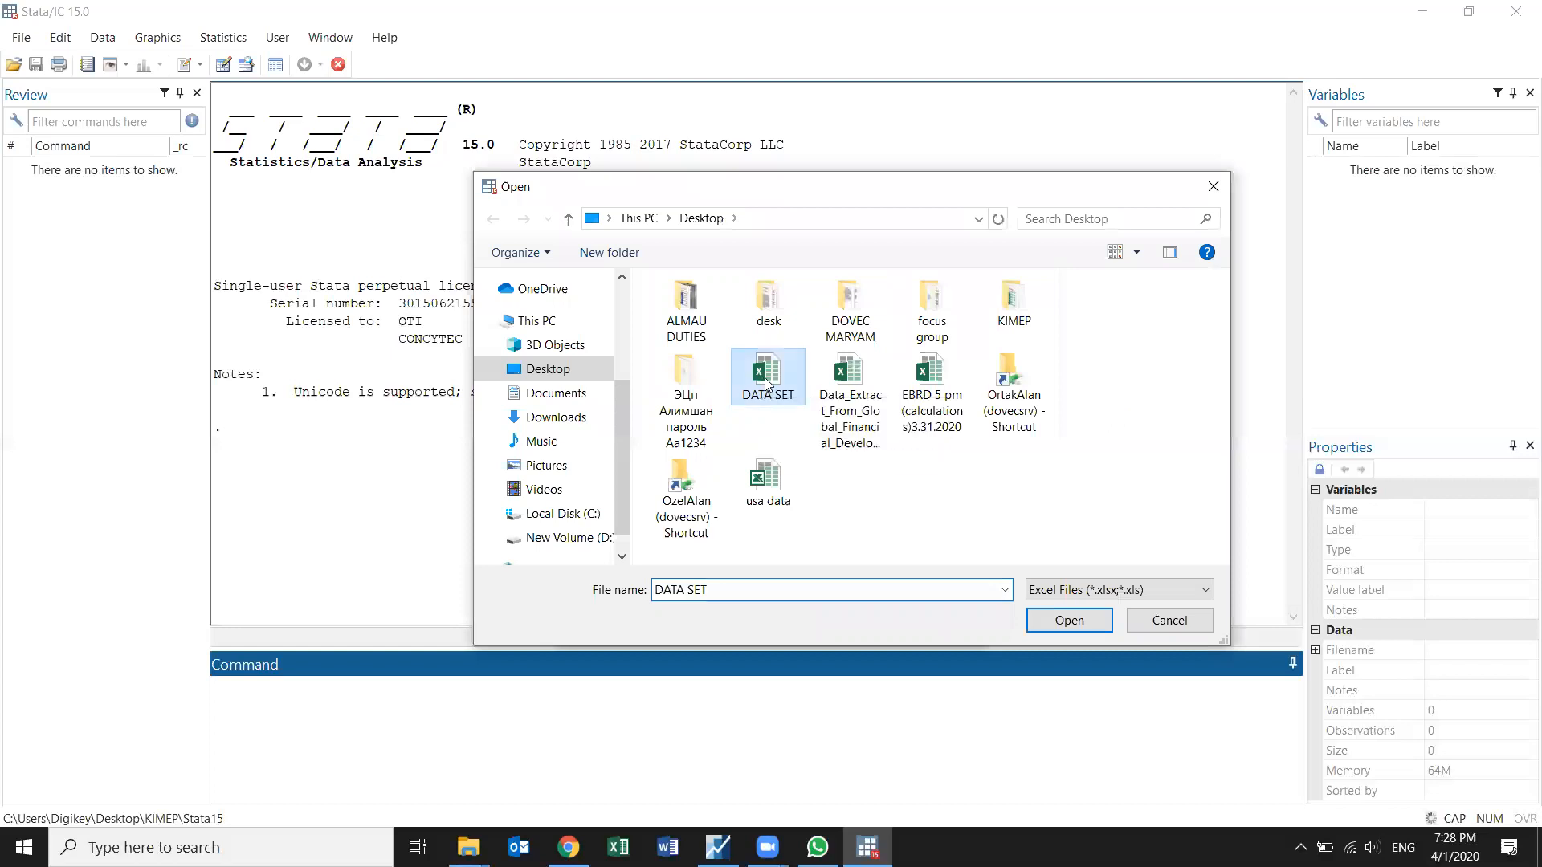
click(1070, 621)
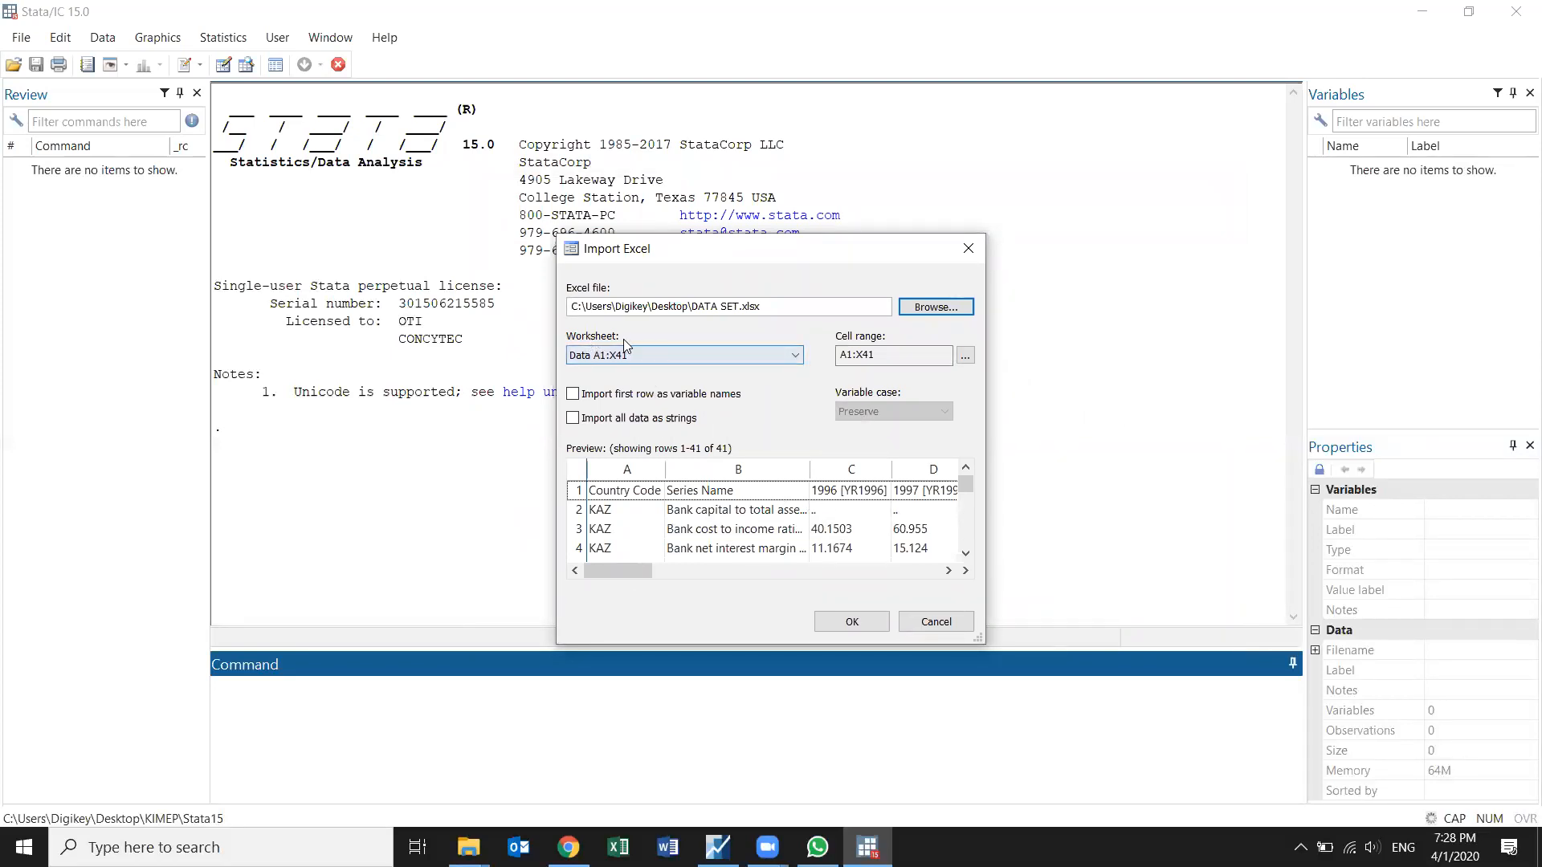
Step: Import worksheet Sheet1 A1:L111 with the first row used as variable names
click(616, 360)
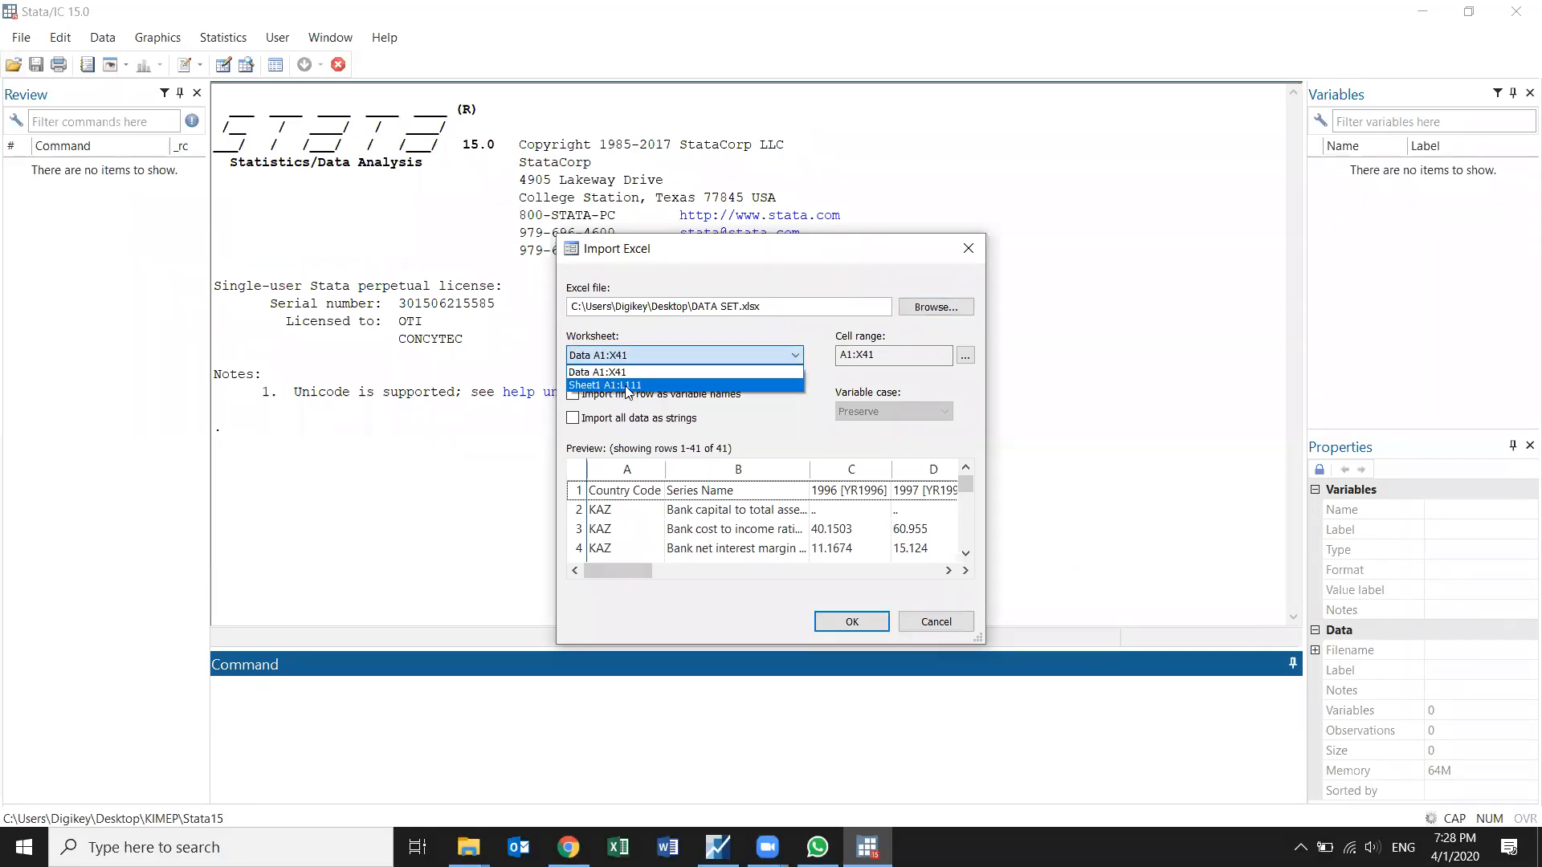
click(619, 386)
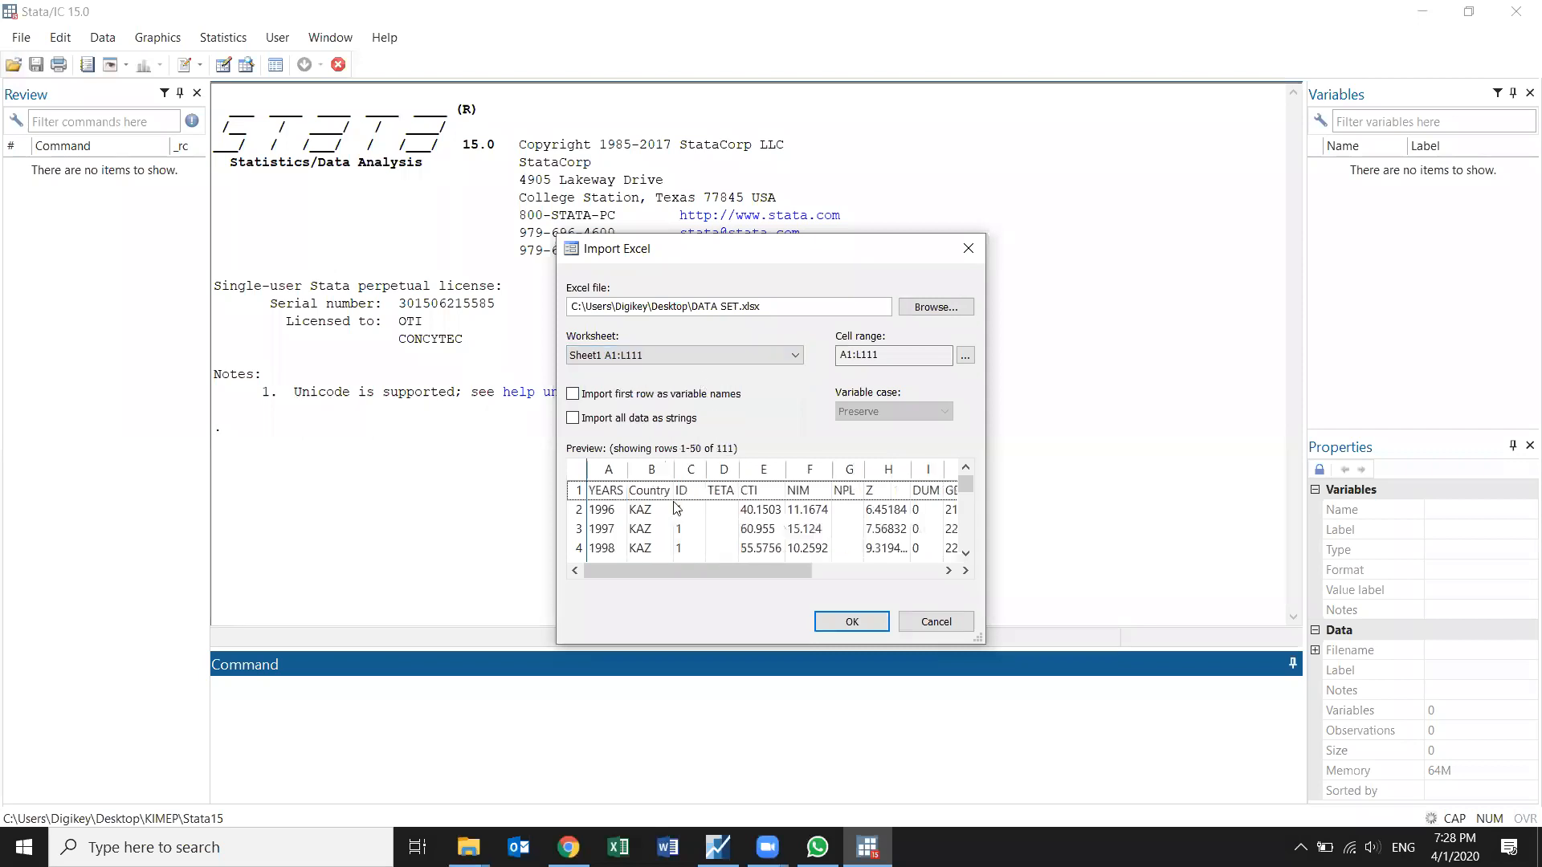
drag(775, 570, 695, 561)
click(573, 394)
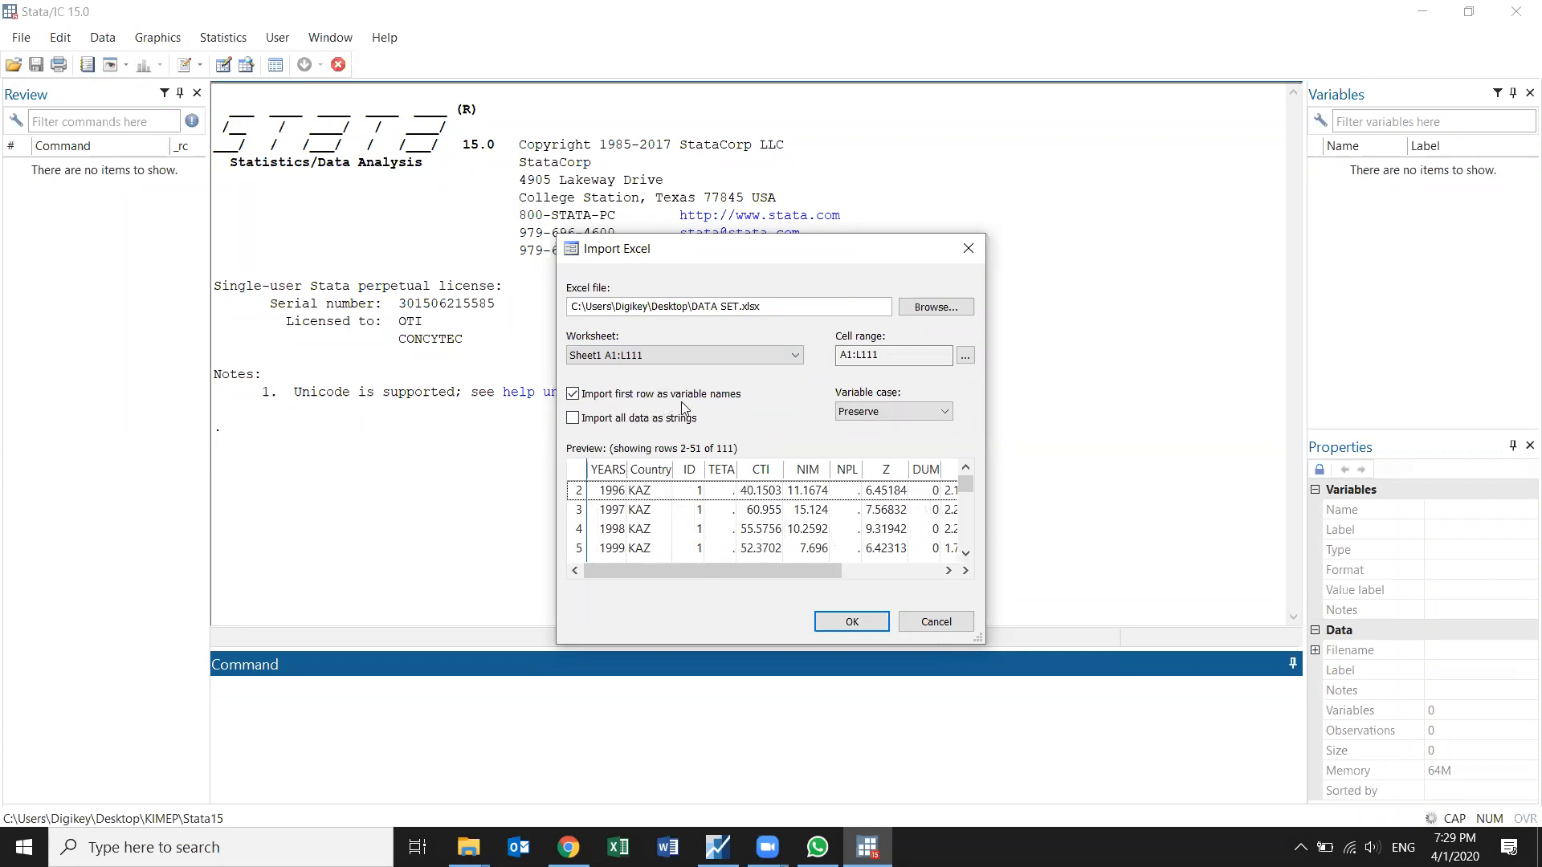
click(875, 620)
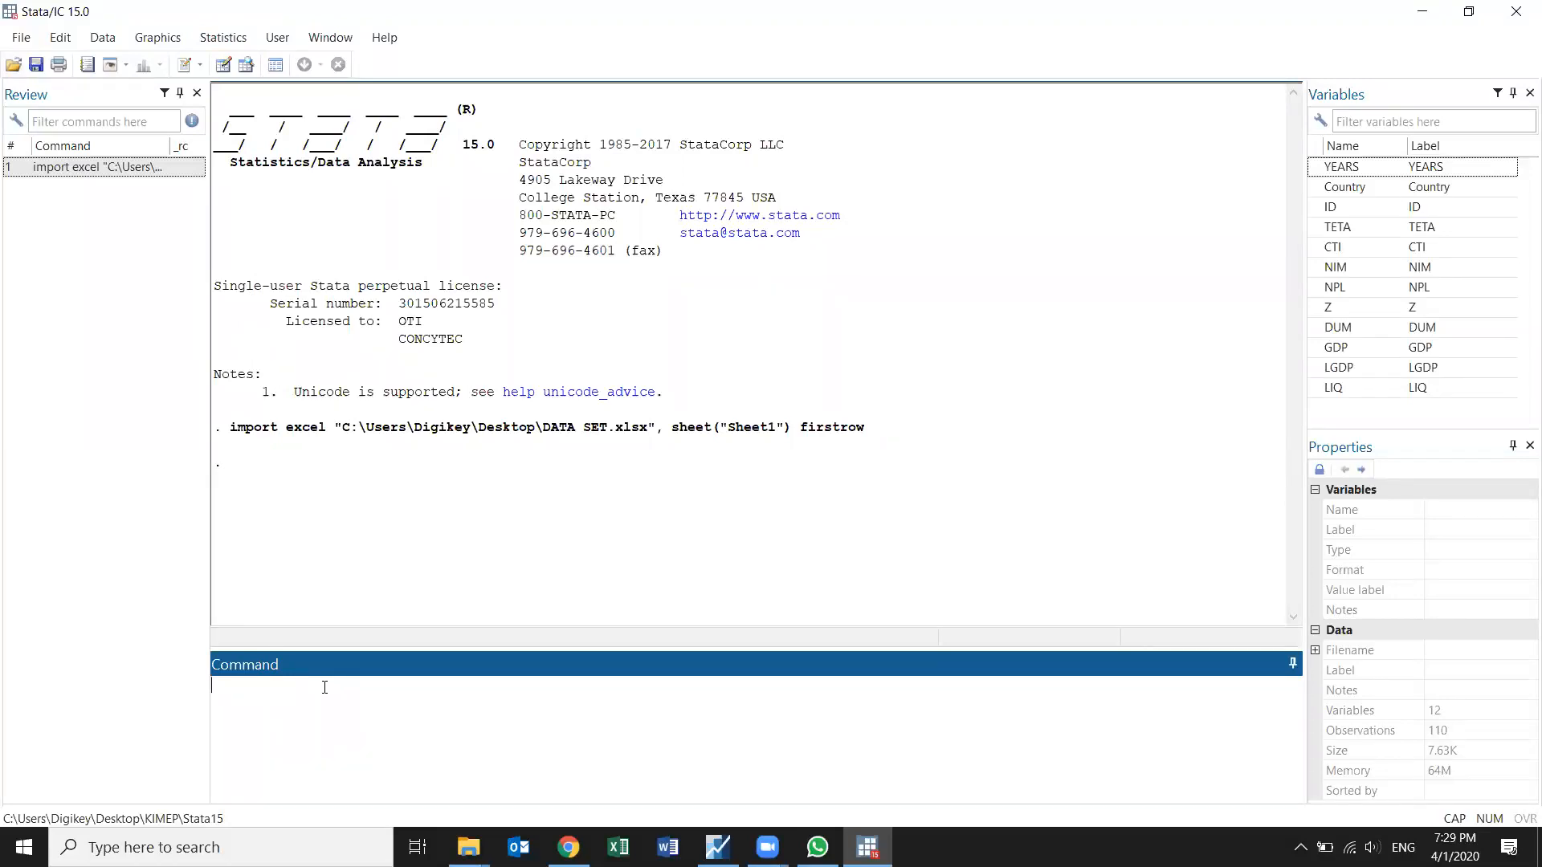
Step: Declare the dataset as panel data by running the command xtset YEARS ID
text(xt)
key(Caps_Lock)
key(BackSpace)
key(BackSpace)
text(xtset)
double_click(1349, 168)
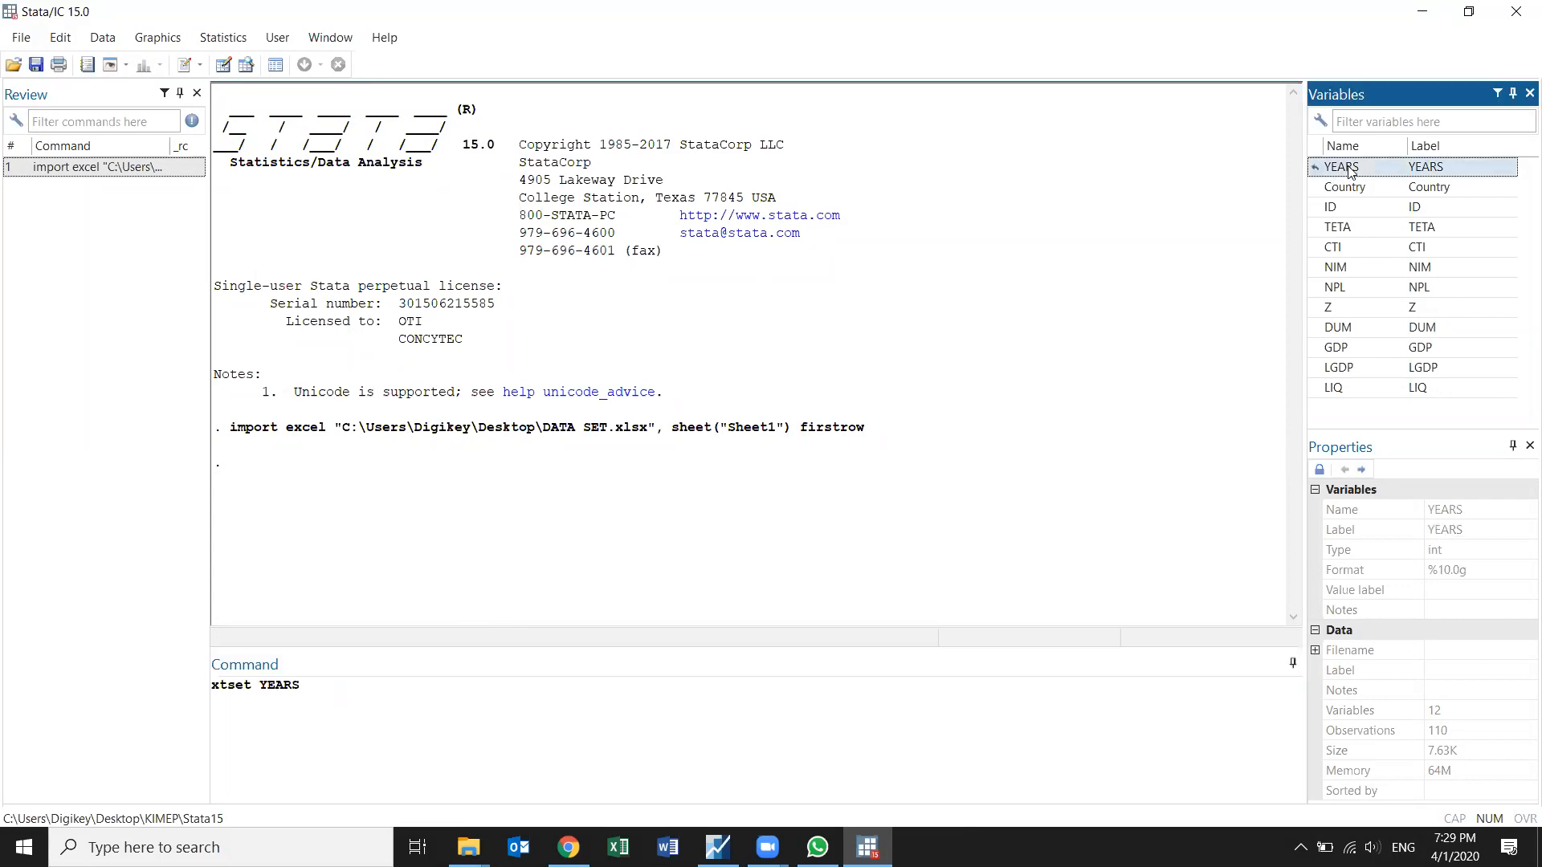
double_click(1341, 206)
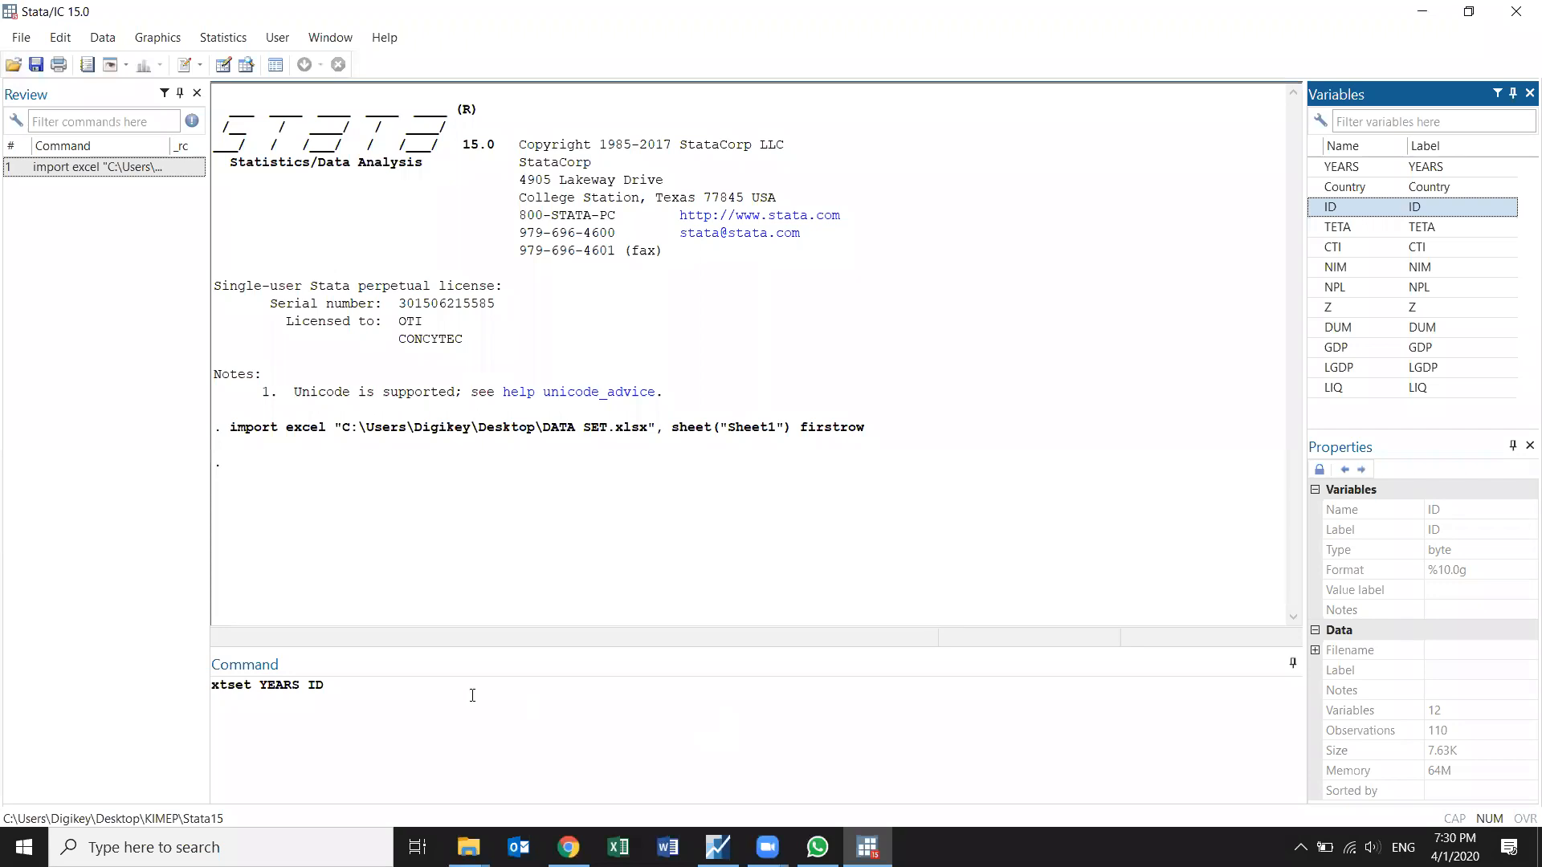
key(Return)
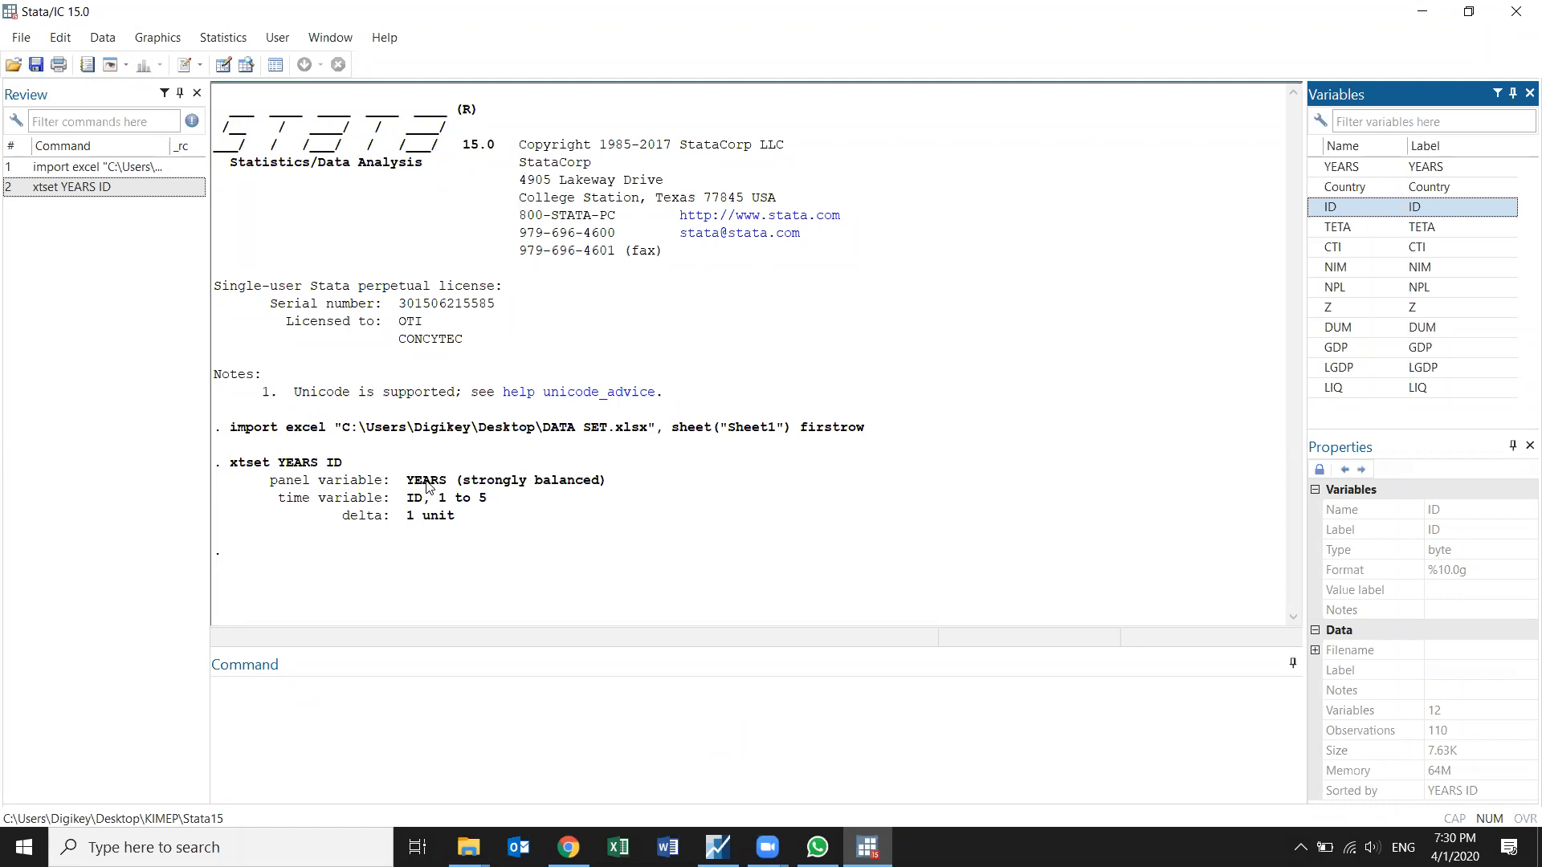
Step: Regress NIM on TETA, CTI, NPL, LIQ, Z, LGDP and DUM, in that order, with the regress command
text(regress)
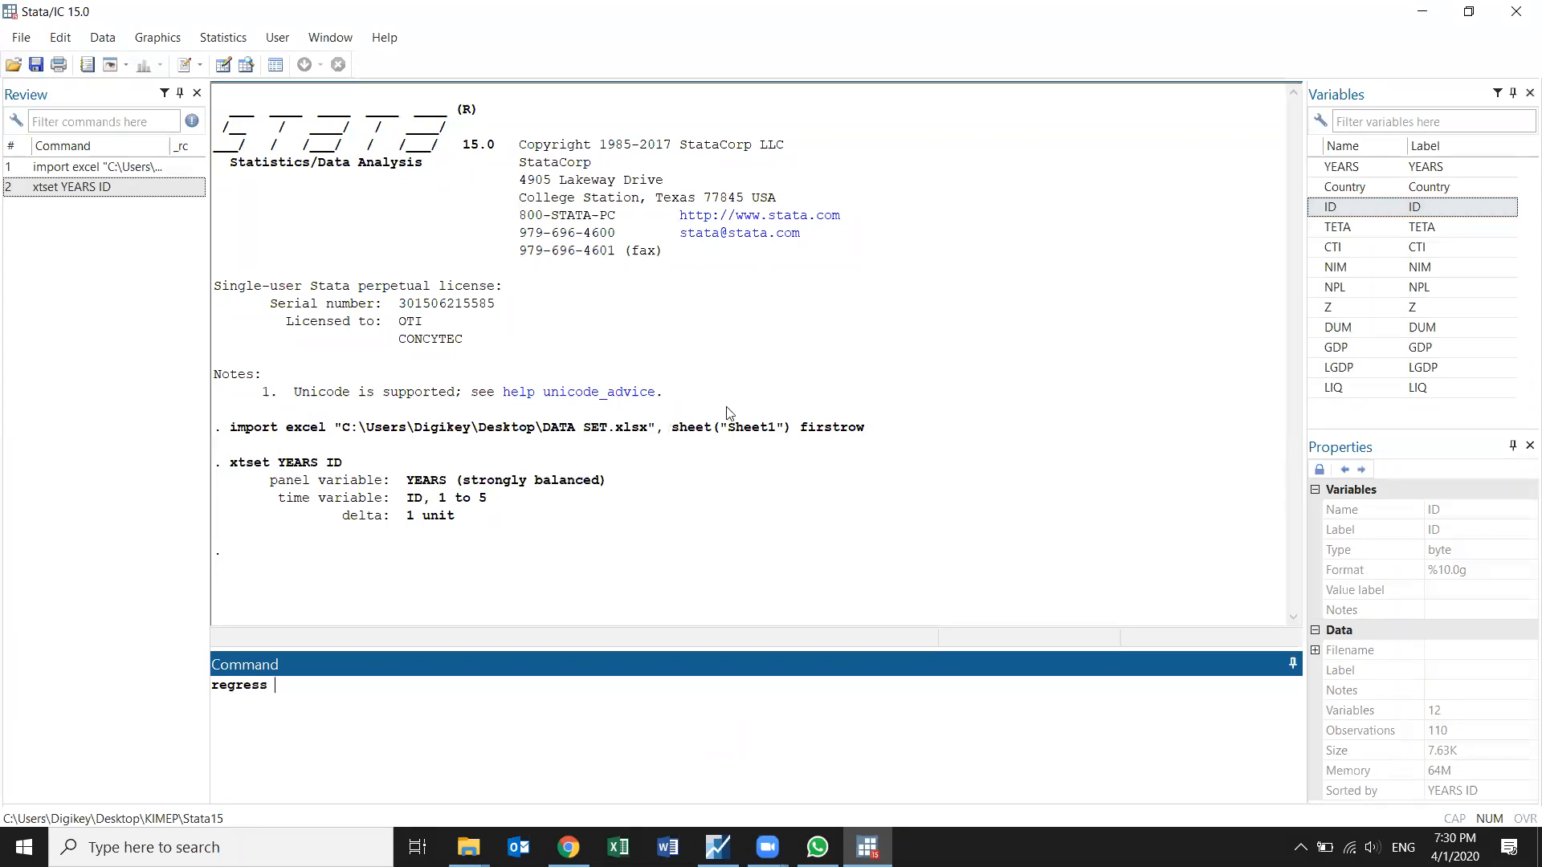
double_click(1347, 270)
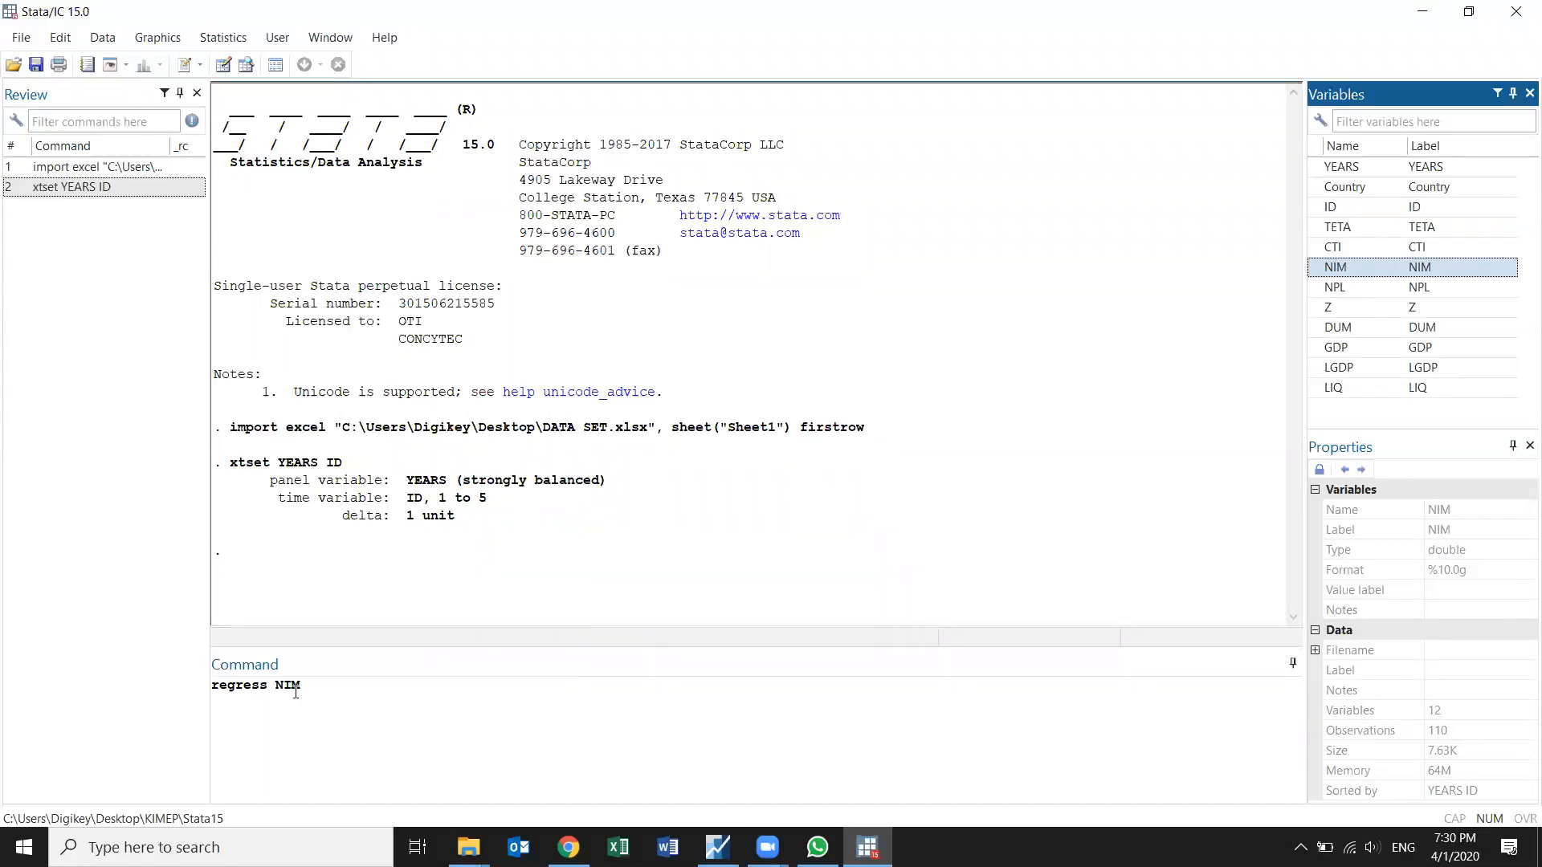
double_click(1350, 232)
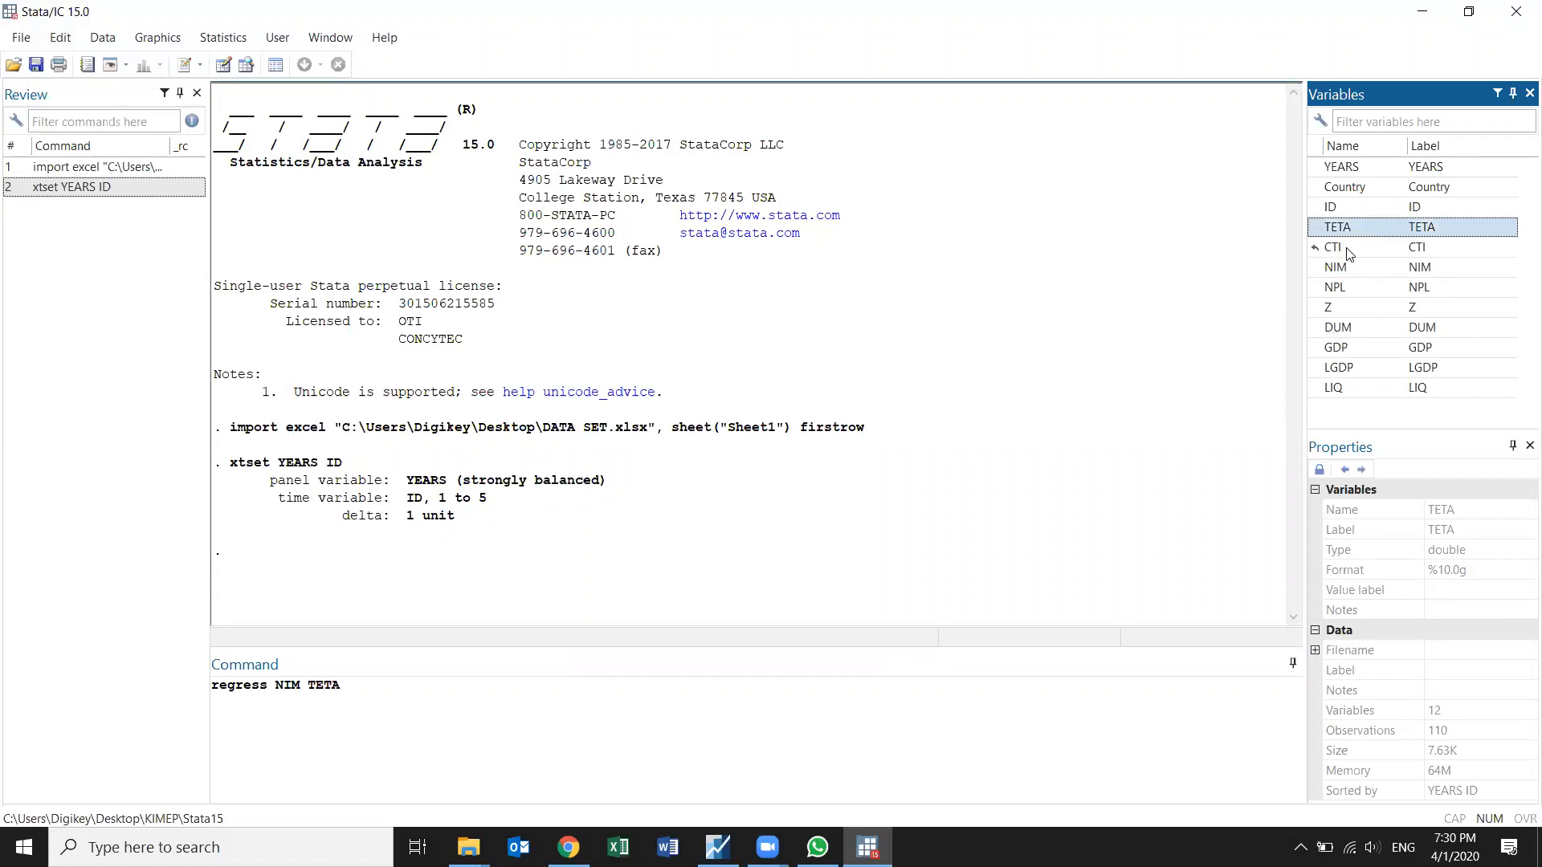
double_click(1348, 254)
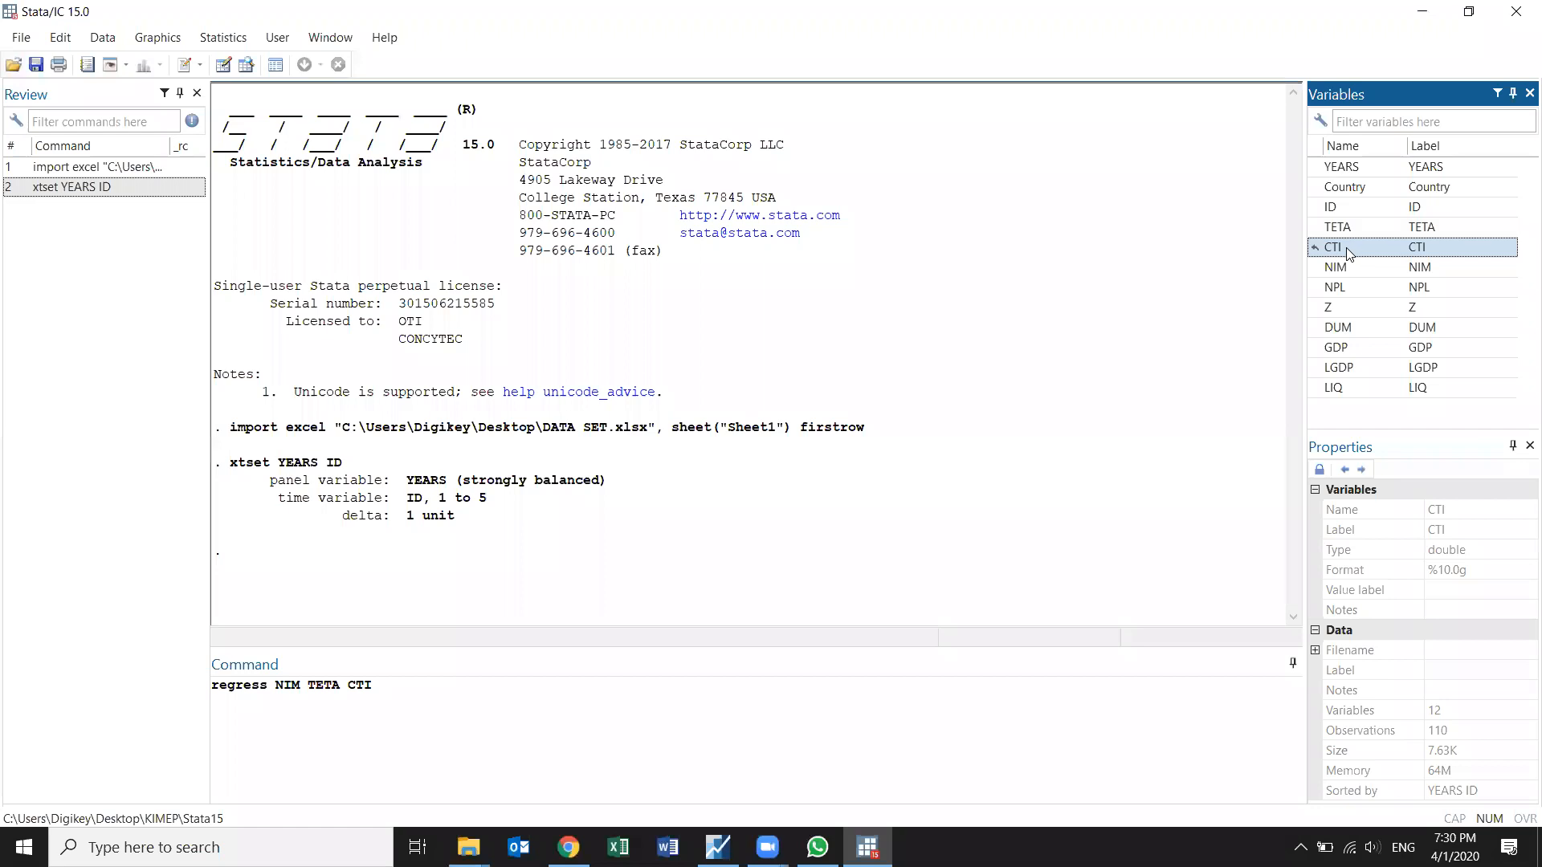
double_click(1335, 287)
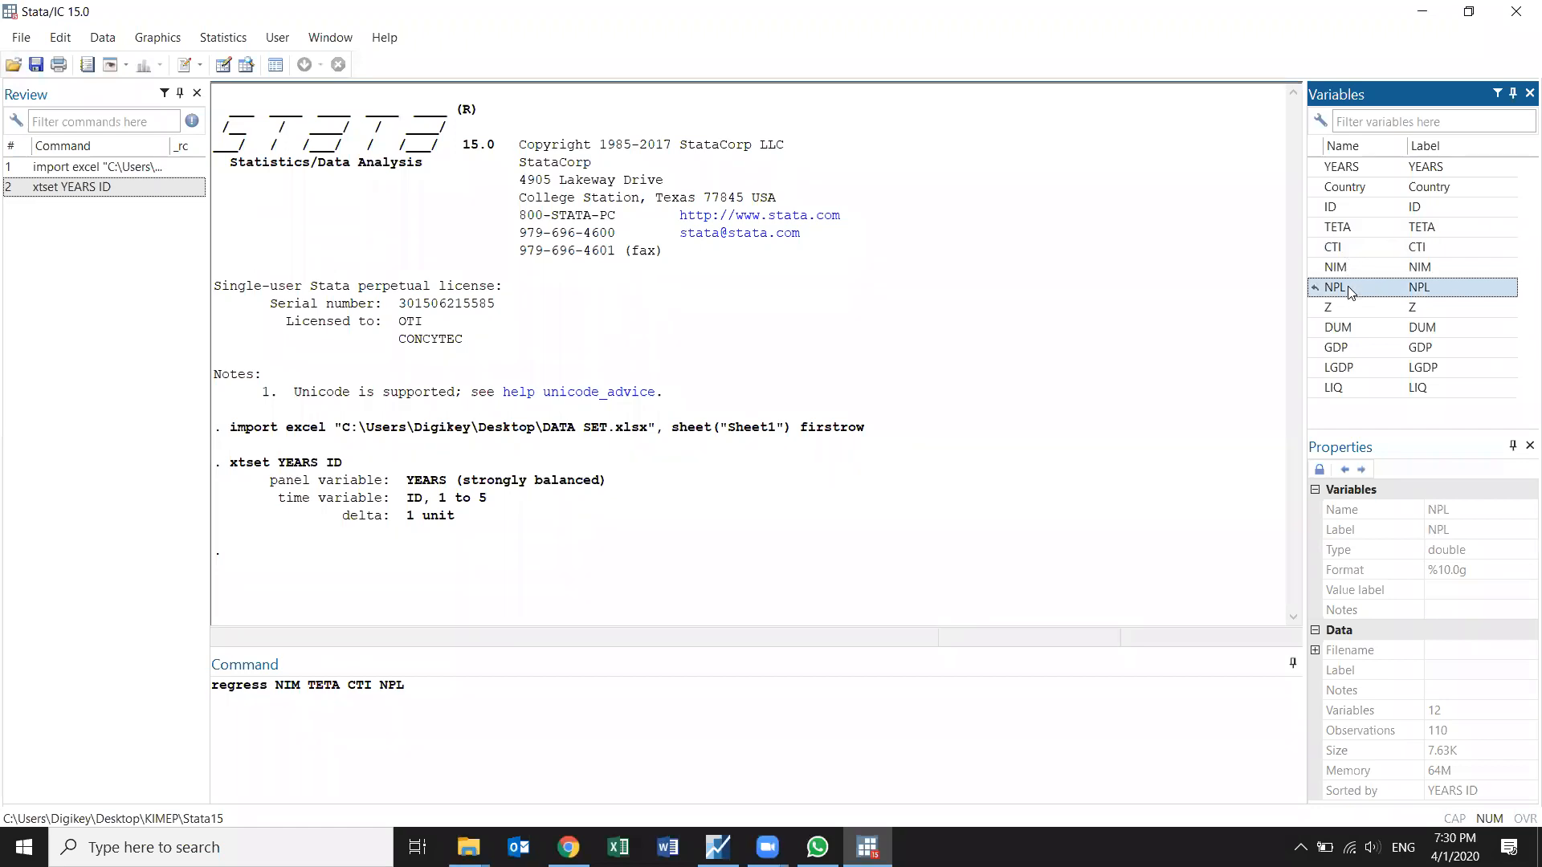
double_click(1353, 391)
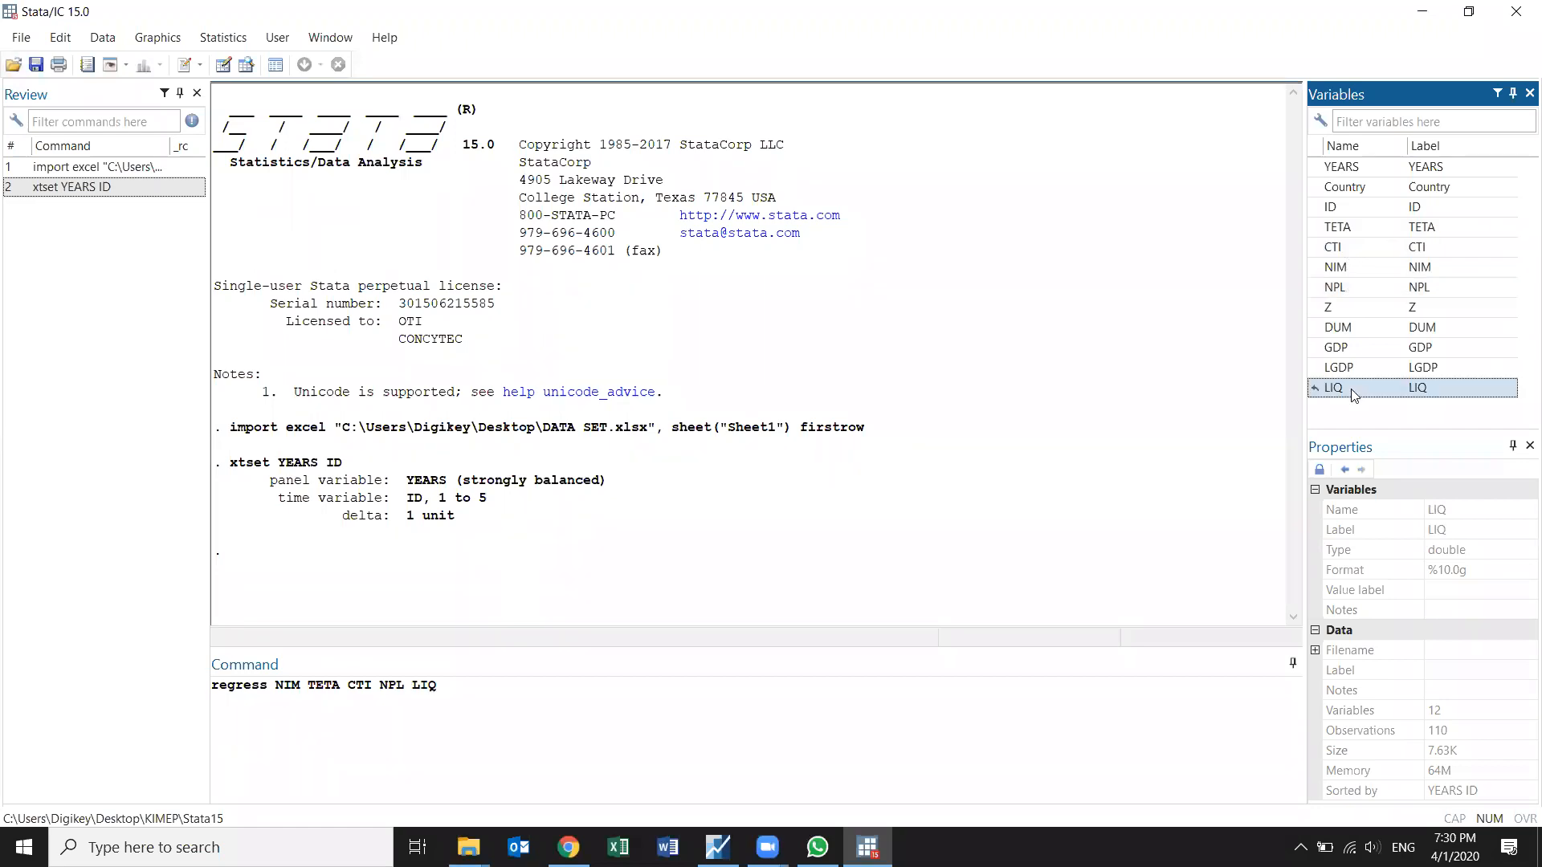
click(1347, 310)
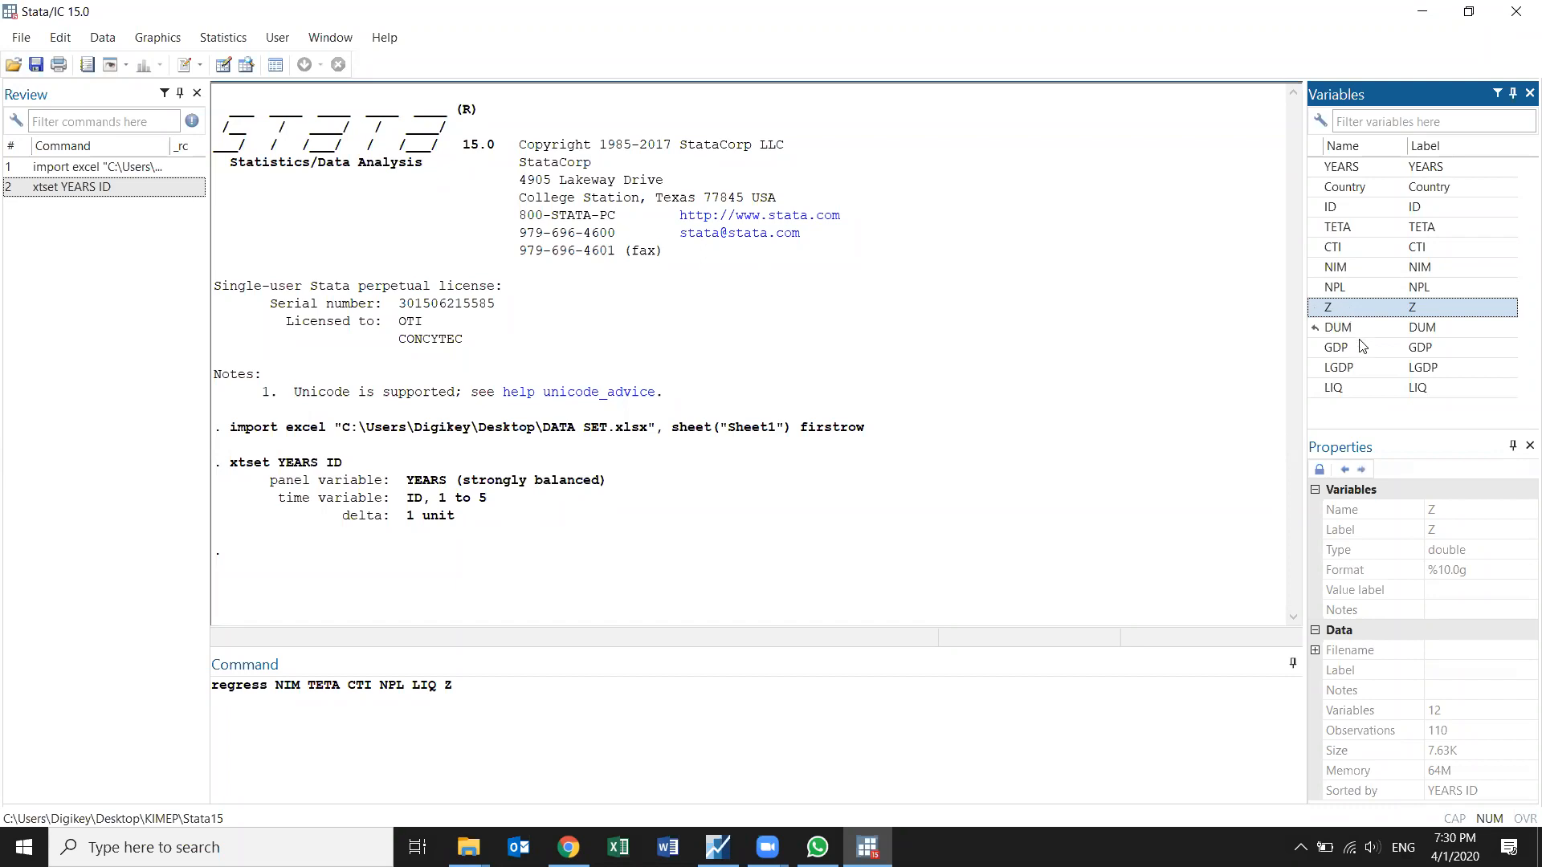
double_click(1348, 370)
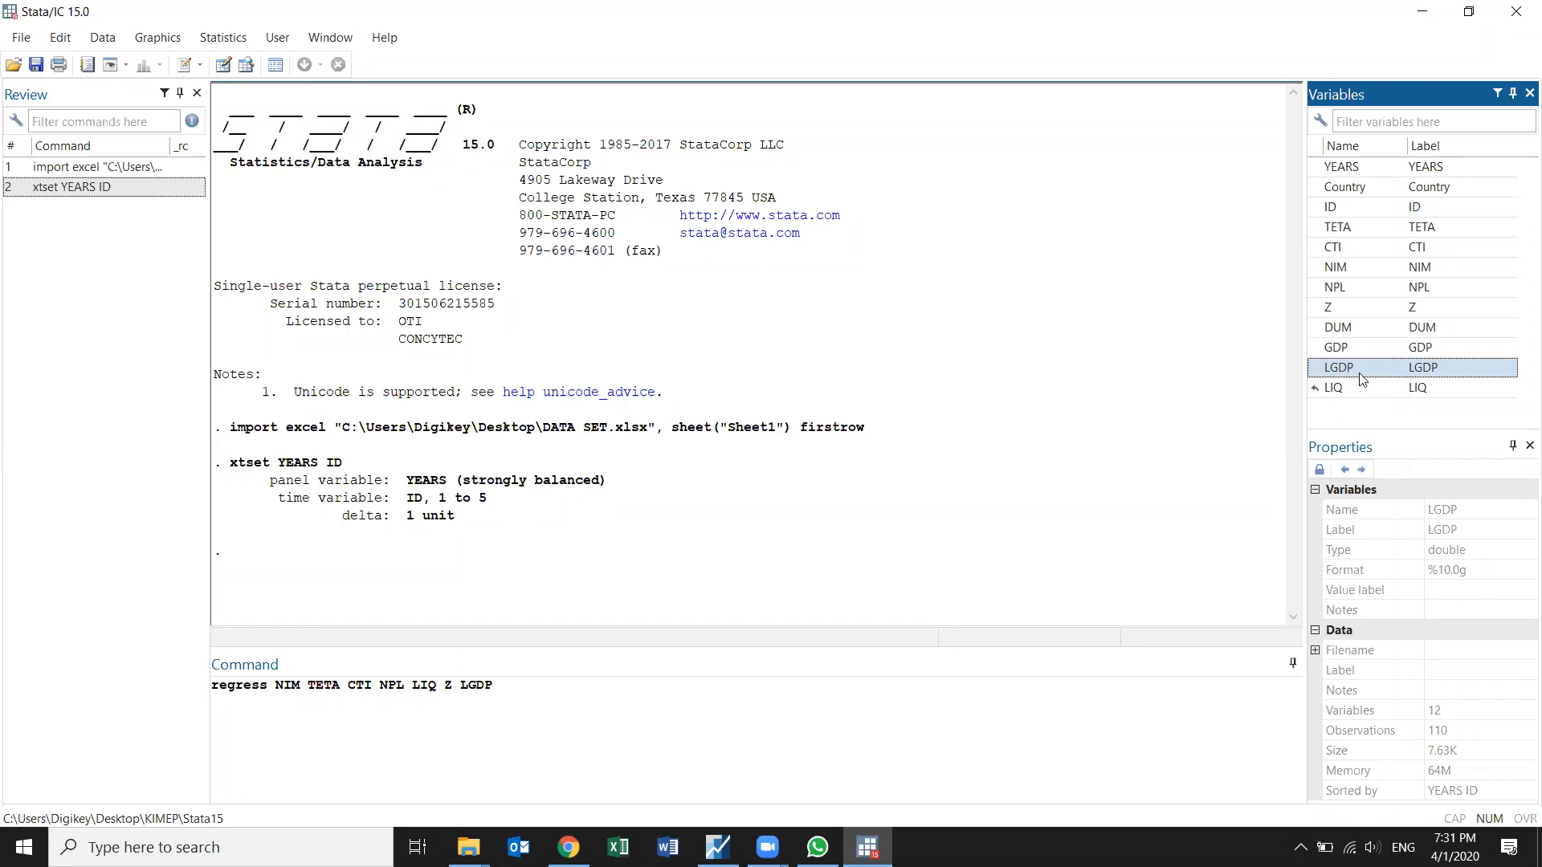
double_click(1338, 327)
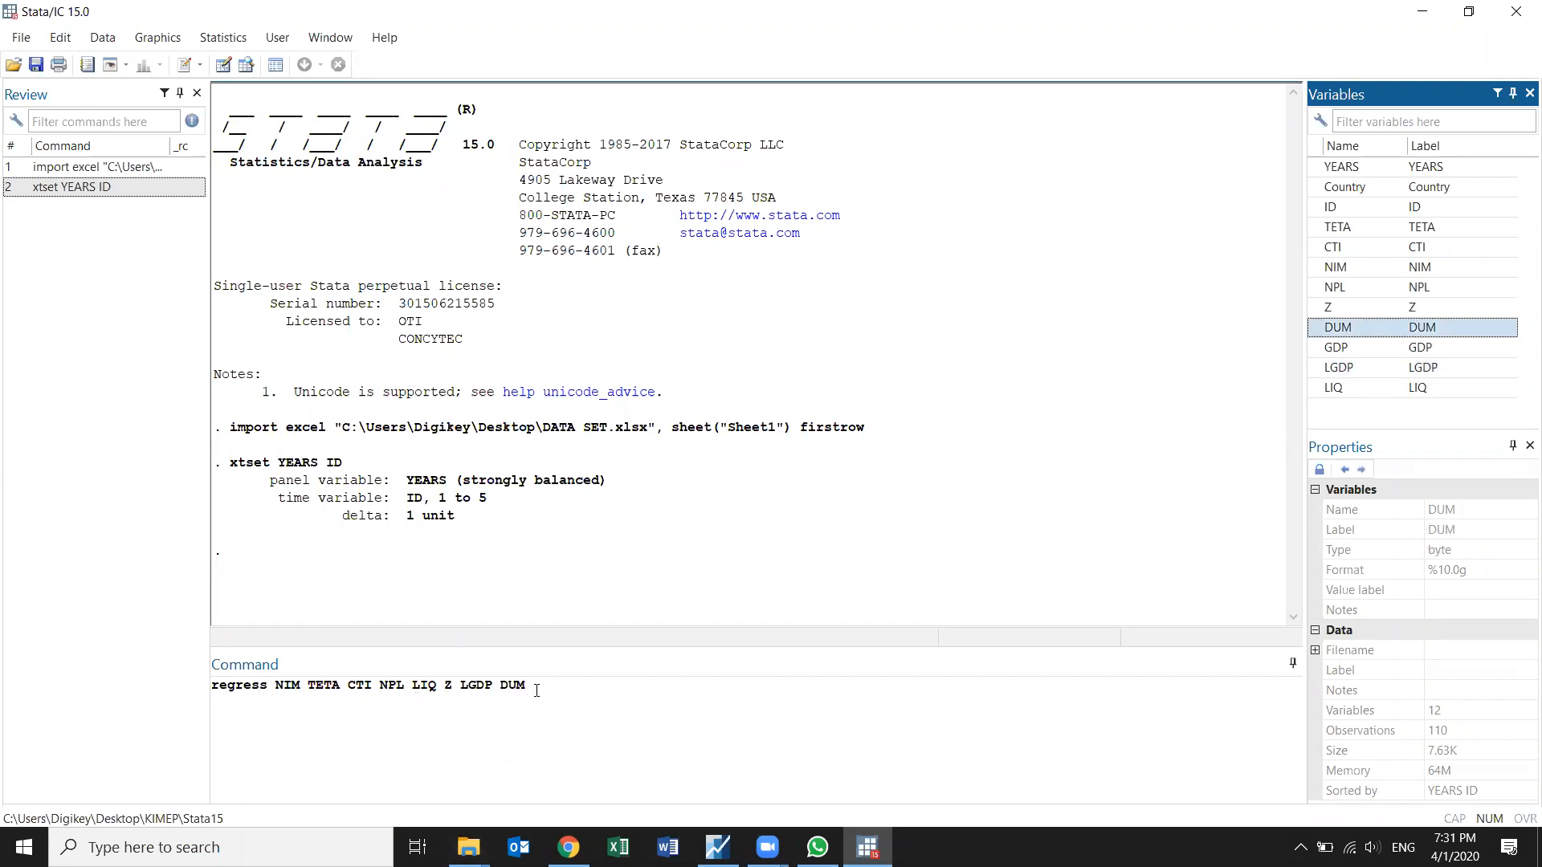
click(717, 756)
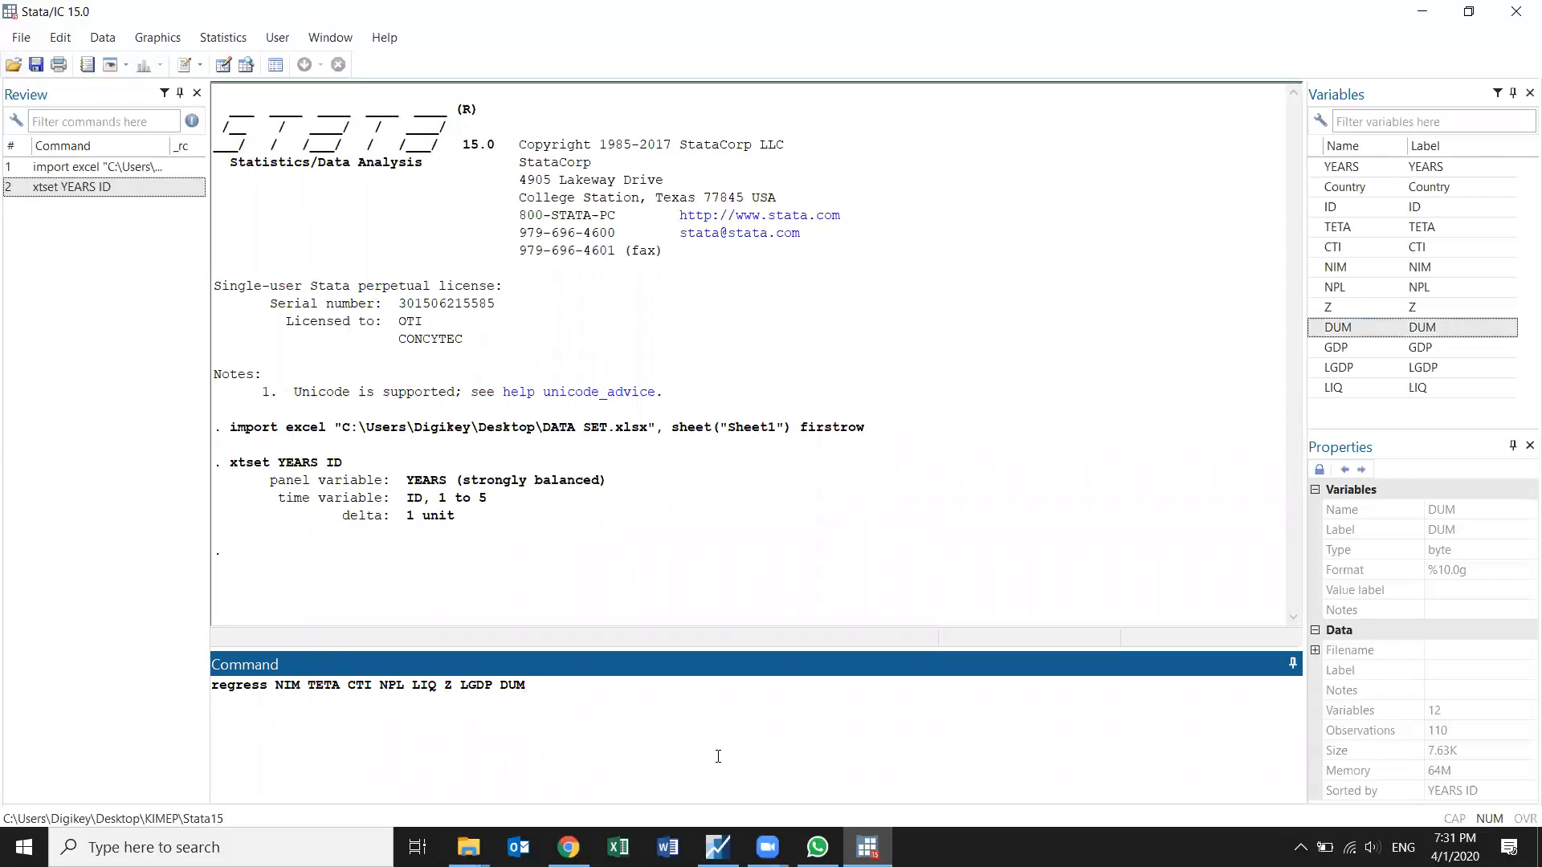
key(Return)
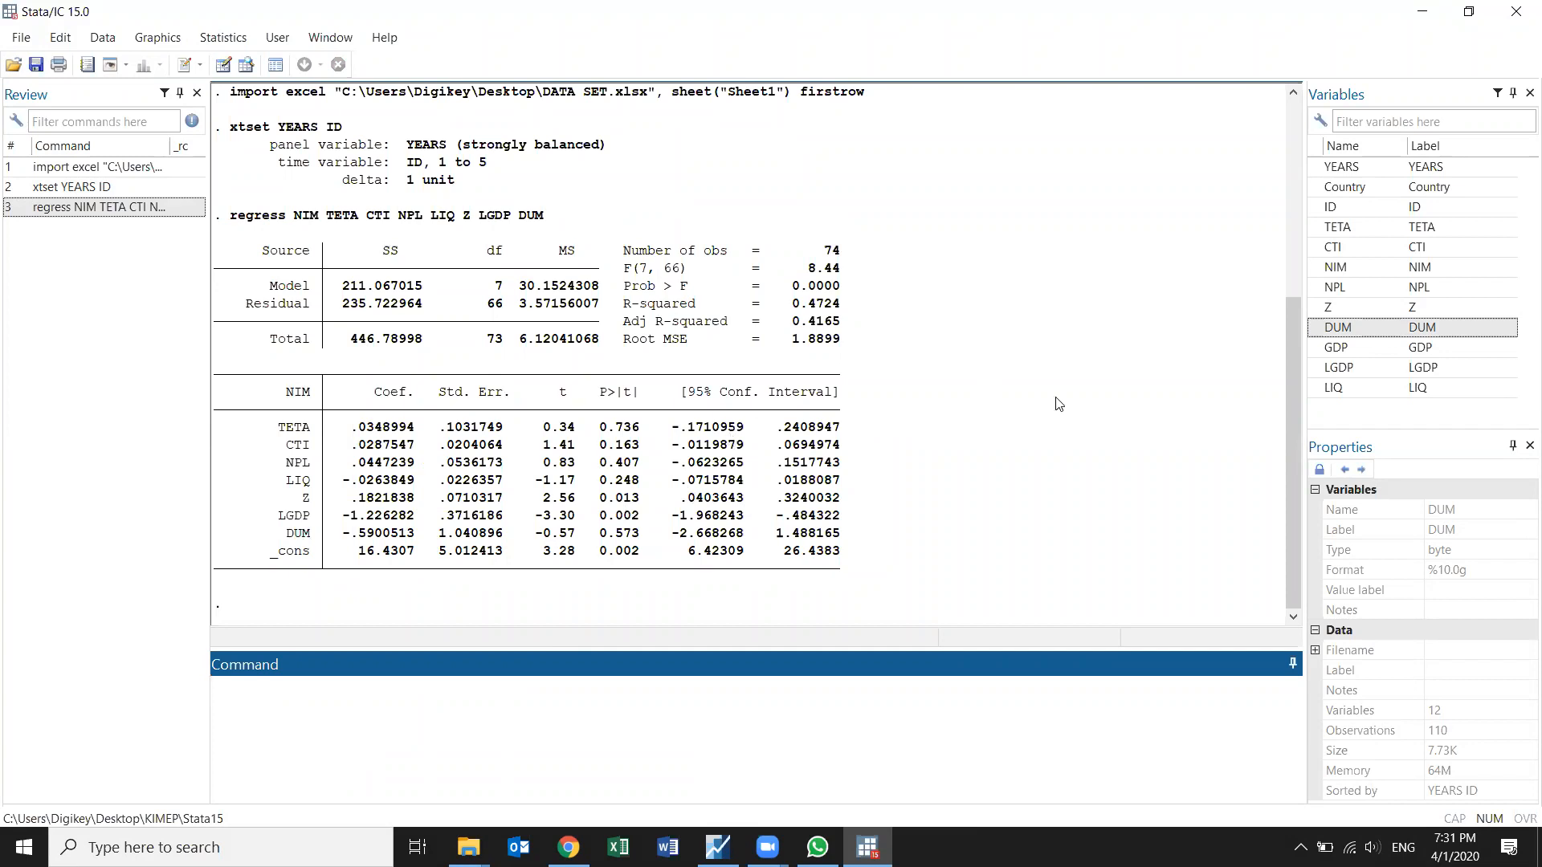
Step: Begin a text annotation above the regression results with the model equation "nim=b0+b1(teta)+b2(cti)+b3"
click(714, 53)
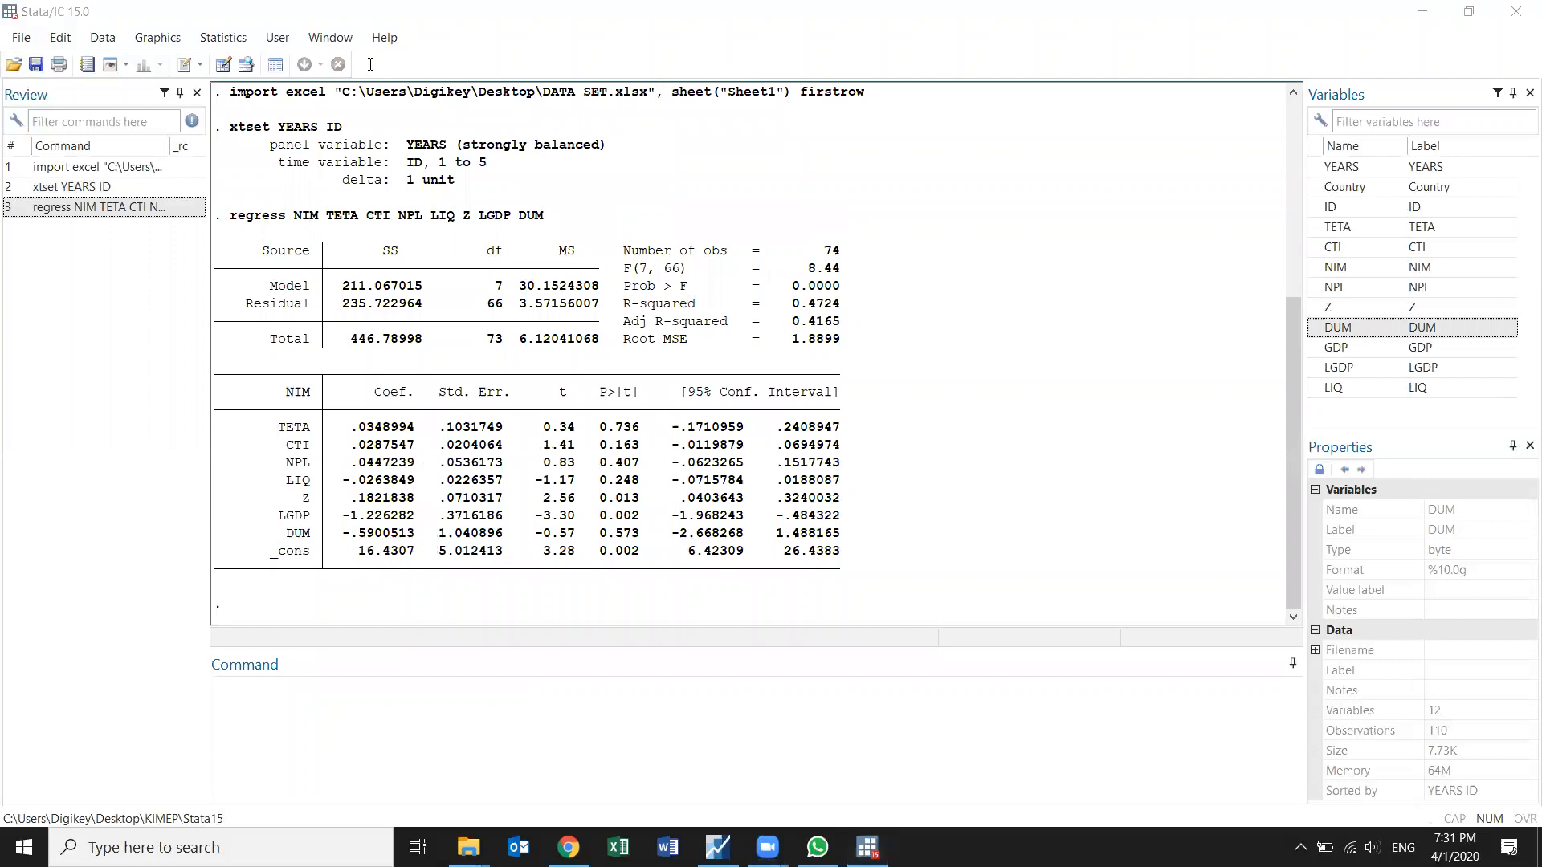
click(360, 61)
text(nim)
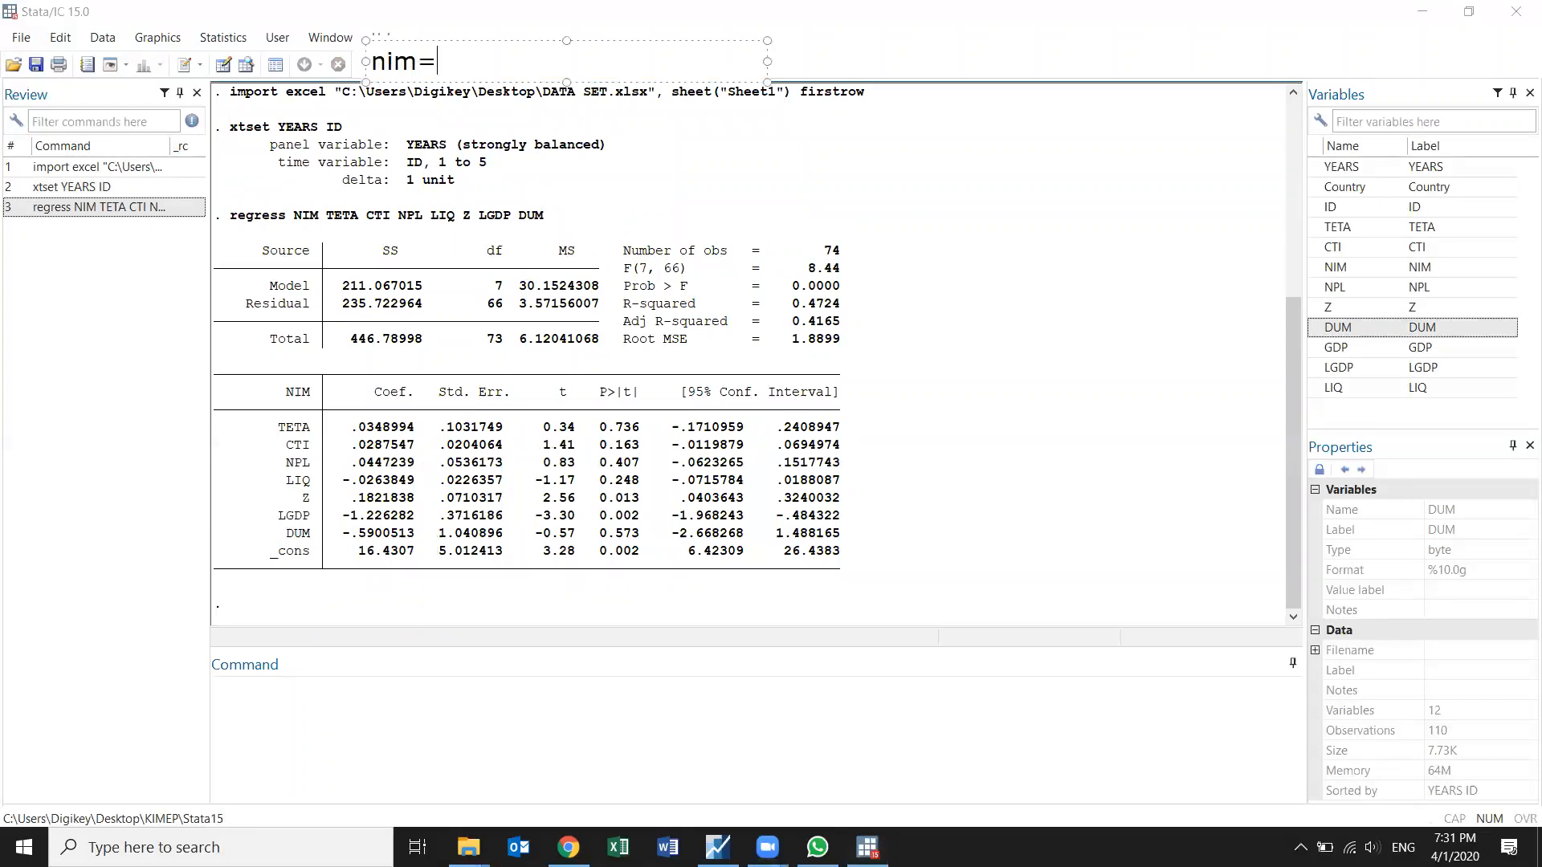
text(=b0+b1(teta()
key(BackSpace)
text())
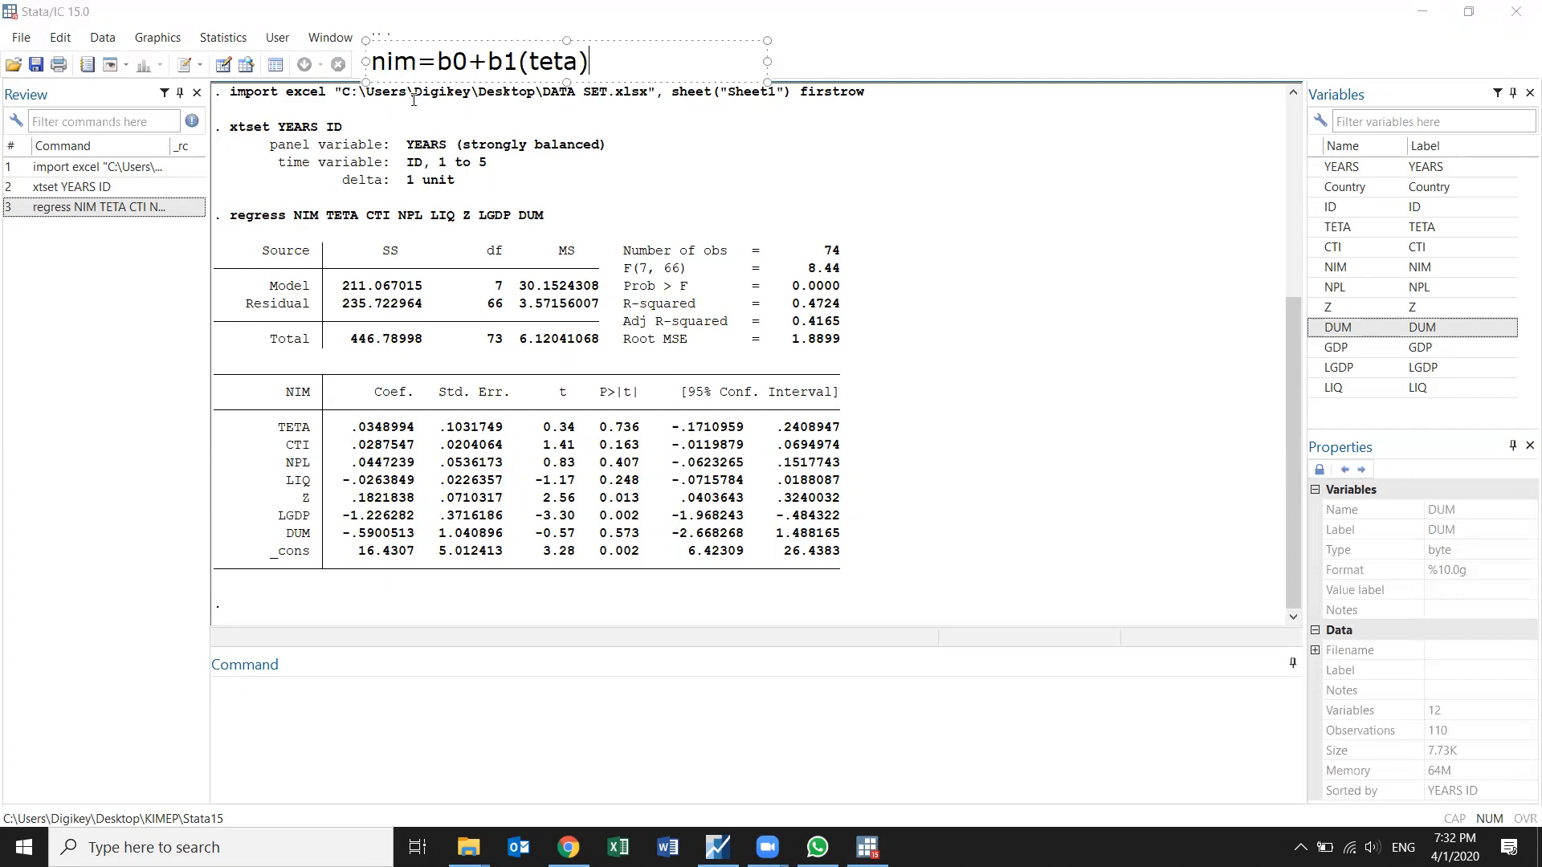
text(+b2(cti)+b3)
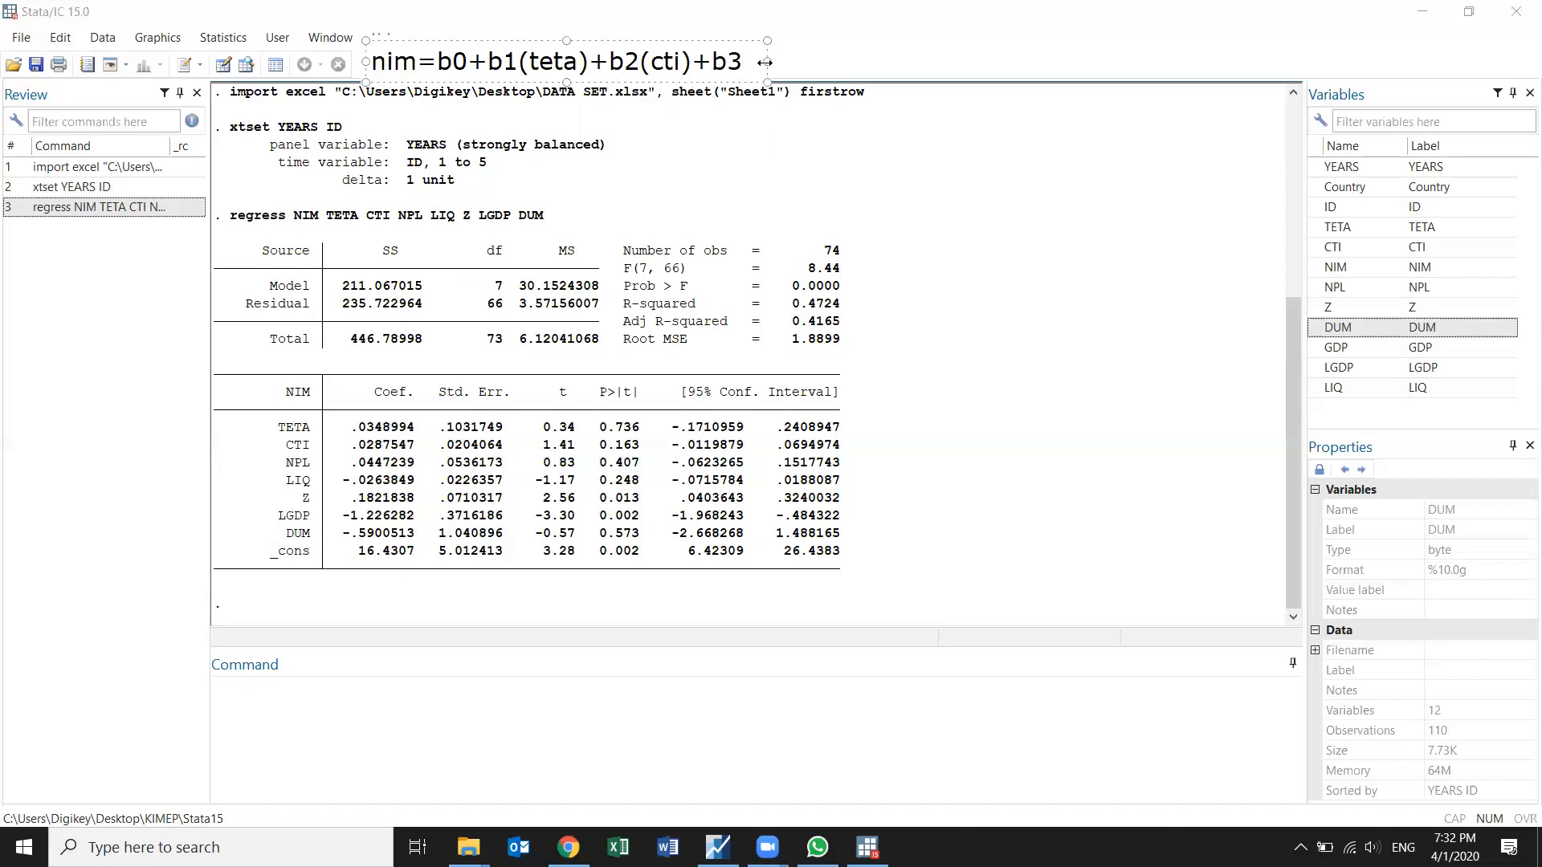
Step: Widen the equation's text box and continue it with "(npl)+b4(liq)+b5(z)+b6(lgdp)"
drag(768, 61, 1276, 61)
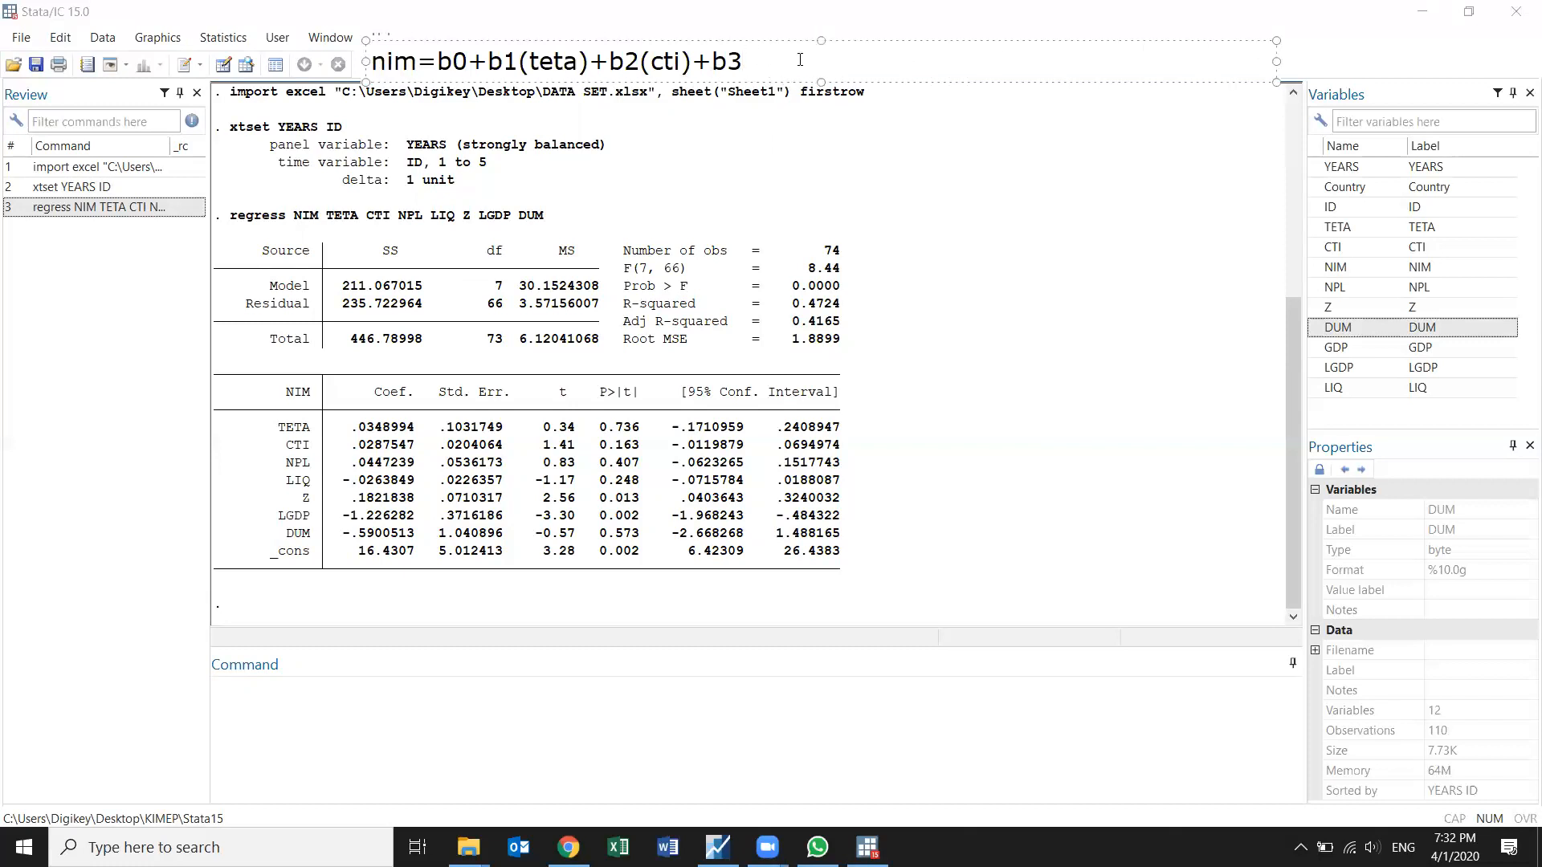
text((npl)+b4(liq)+b5)
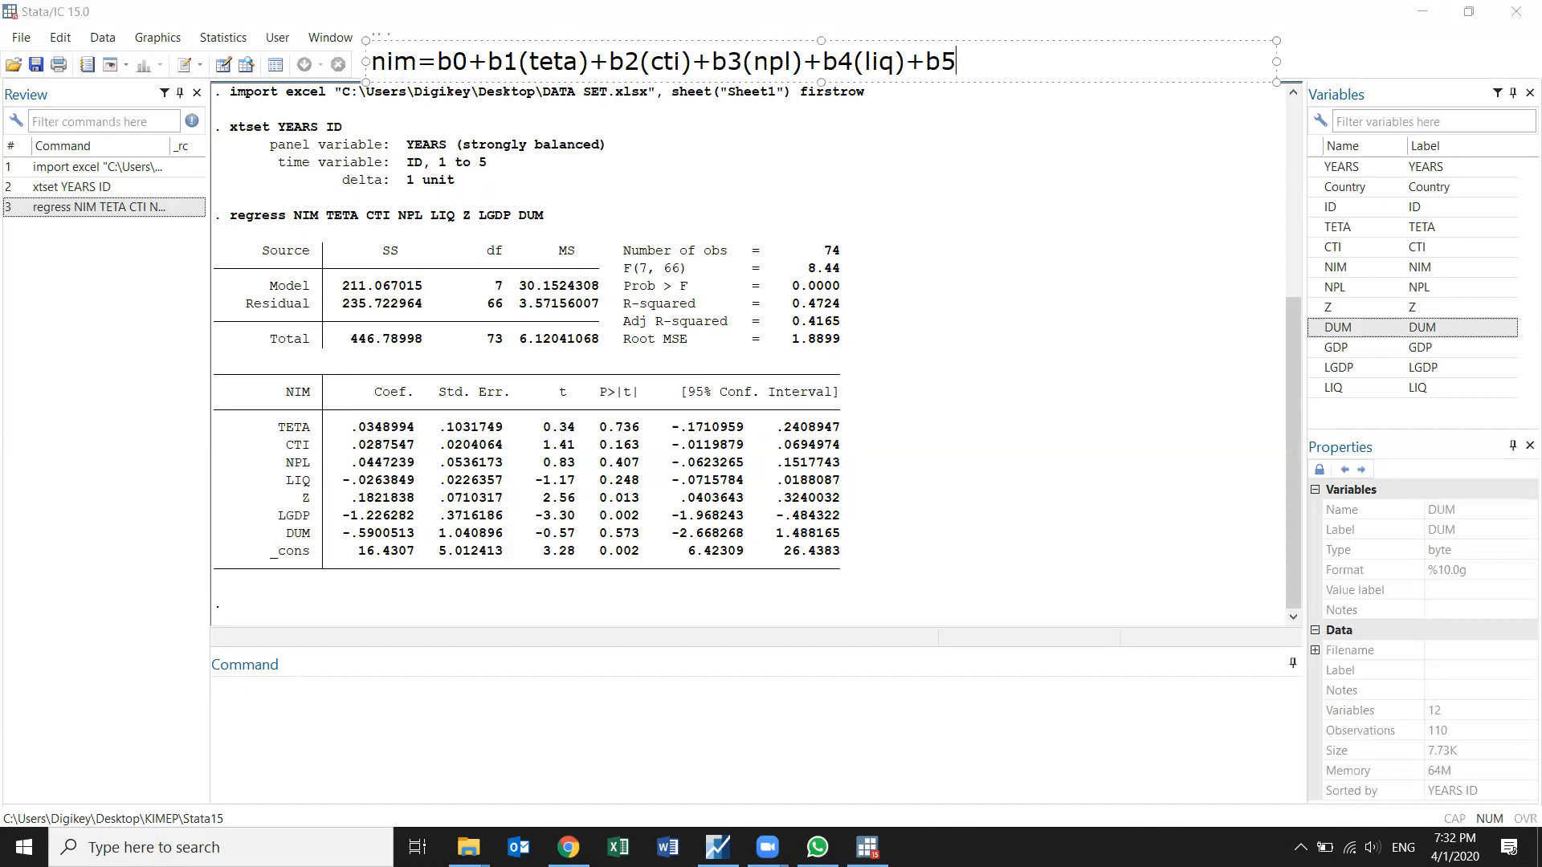
text(()
text(z))
text(+)
text(b6)
text(()
text(lgdp)
text())
Step: Finish the equation with "+b7(dum)+e" and widen its text box so it fits on one line
text(+b)
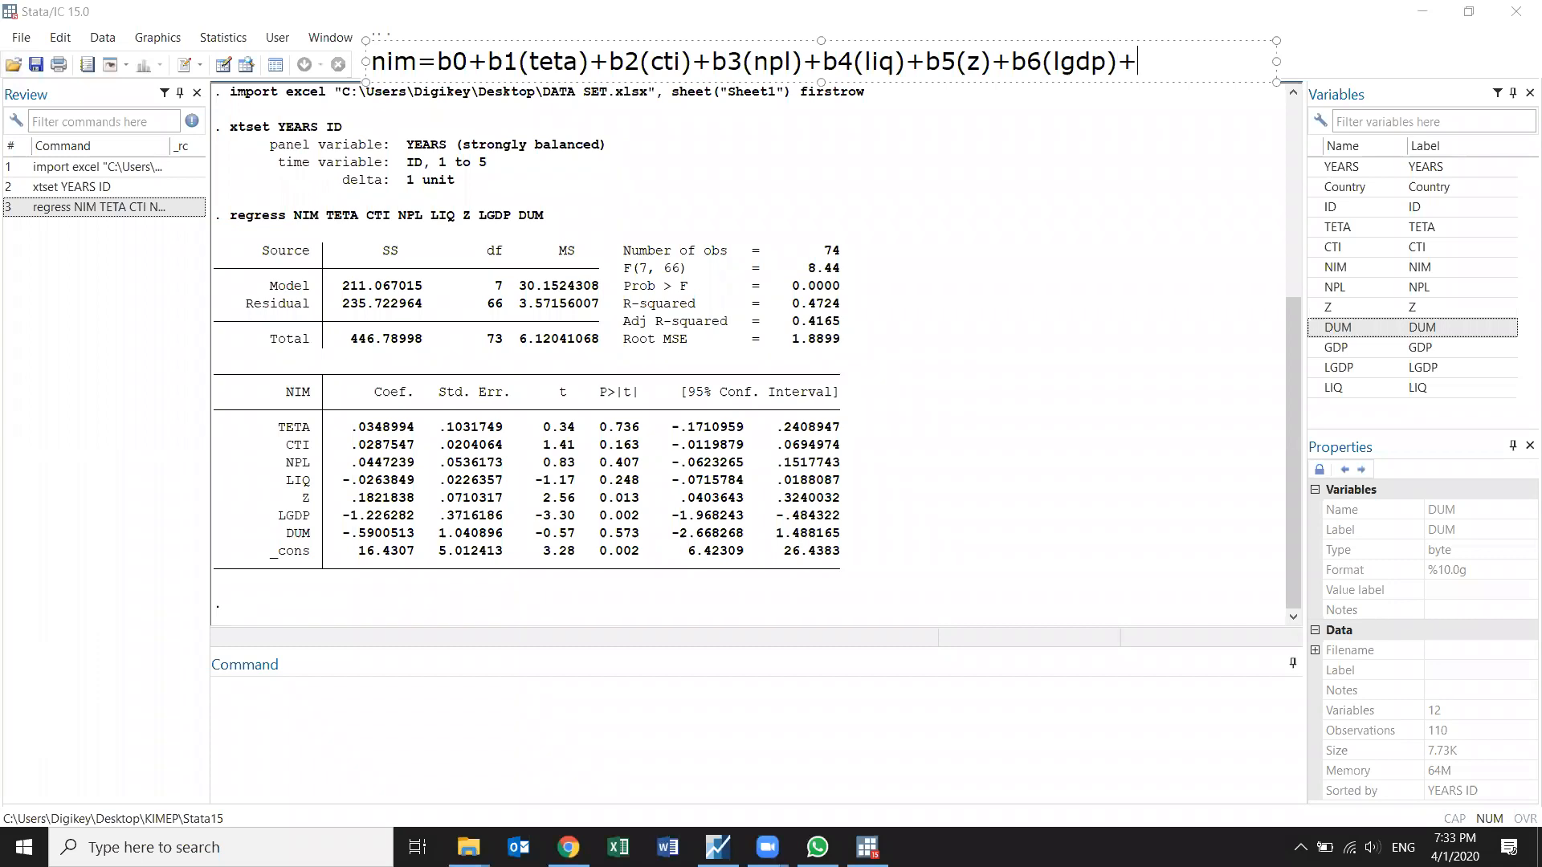
text(78)
key(BackSpace)
text(9)
key(BackSpace)
text((dum)+)
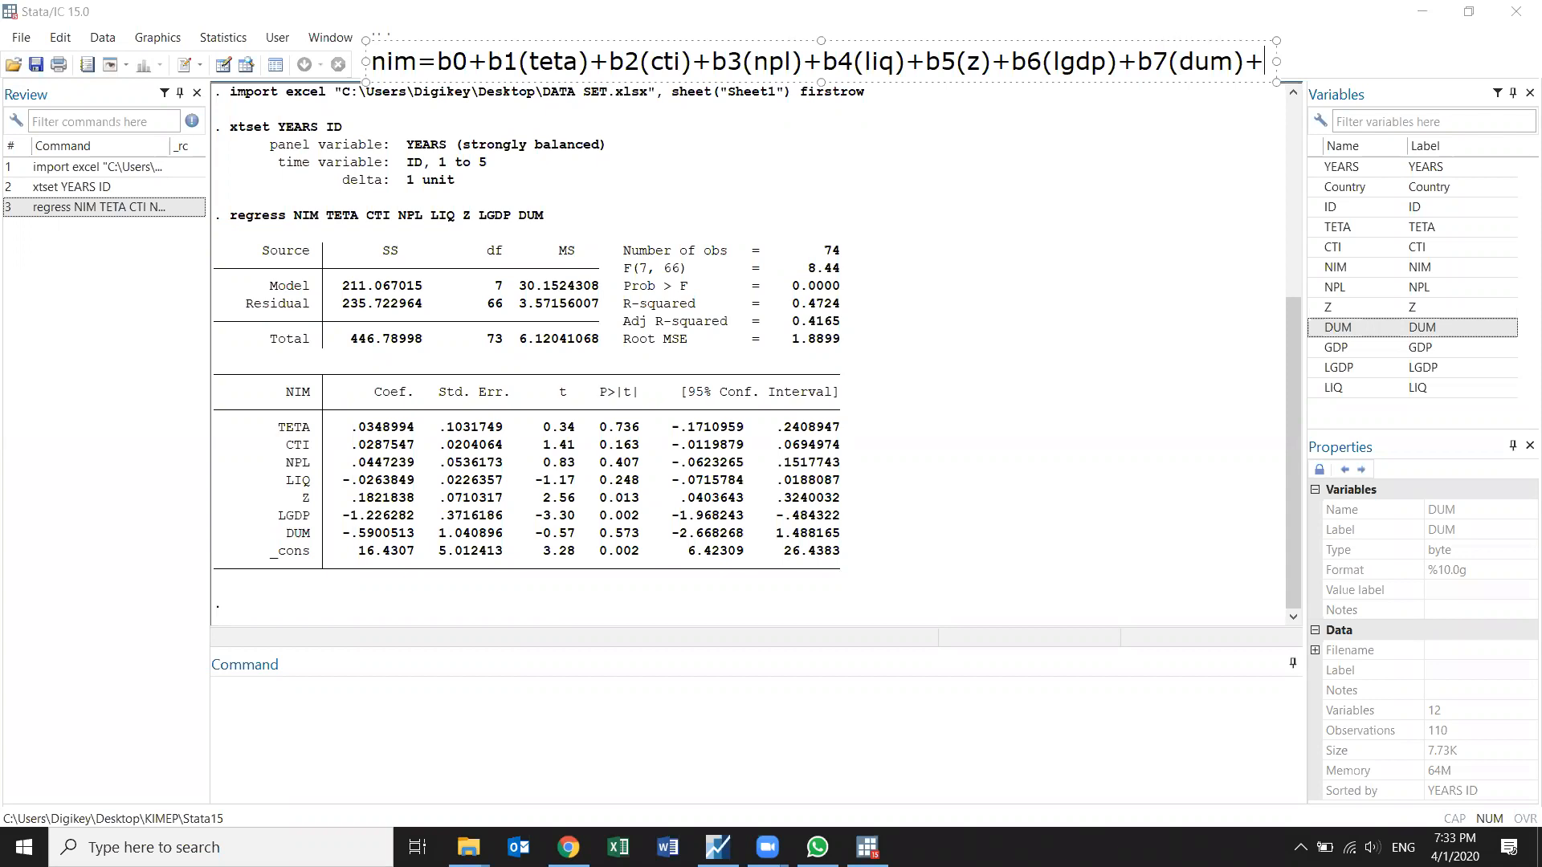
text(e)
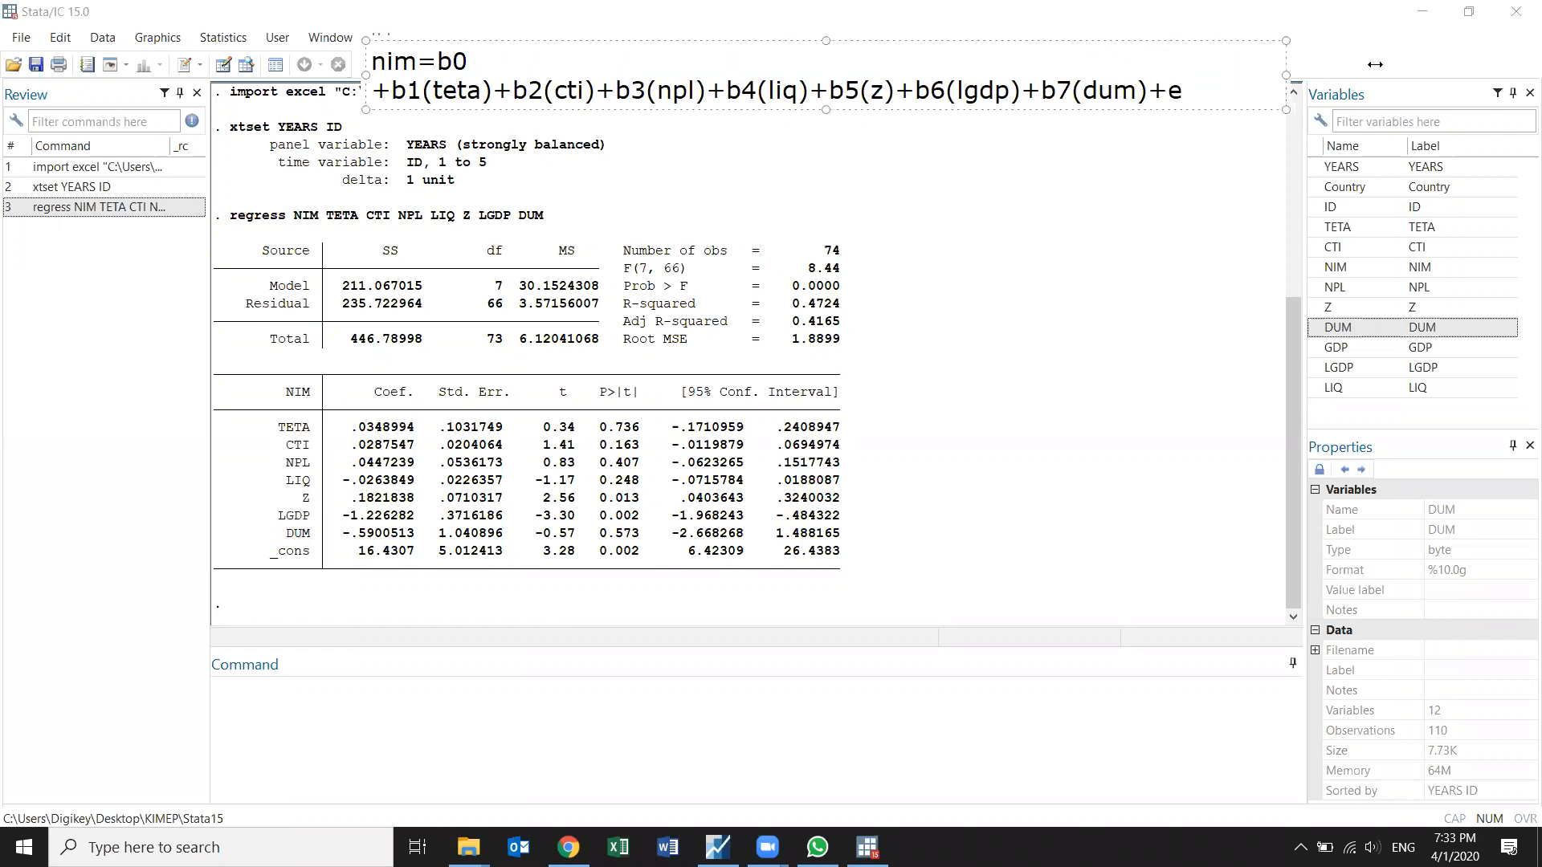
drag(1277, 72, 1325, 67)
click(1191, 245)
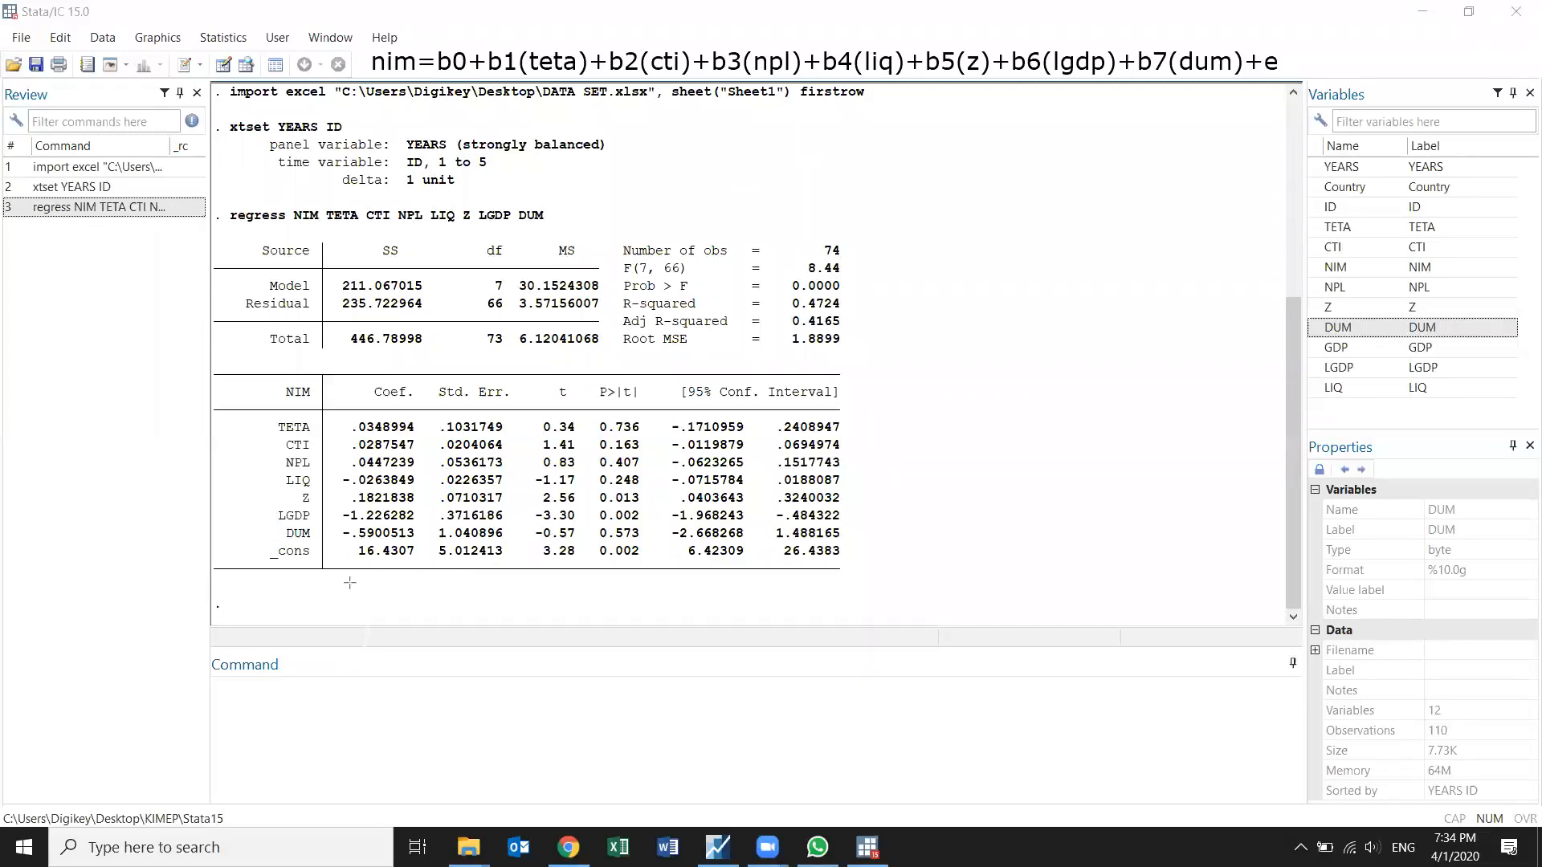
Step: Draw a vertical arrow up to the _cons coefficient and start a note beside the results reading "teta affects positively"
drag(372, 654, 373, 560)
click(896, 253)
text(teta)
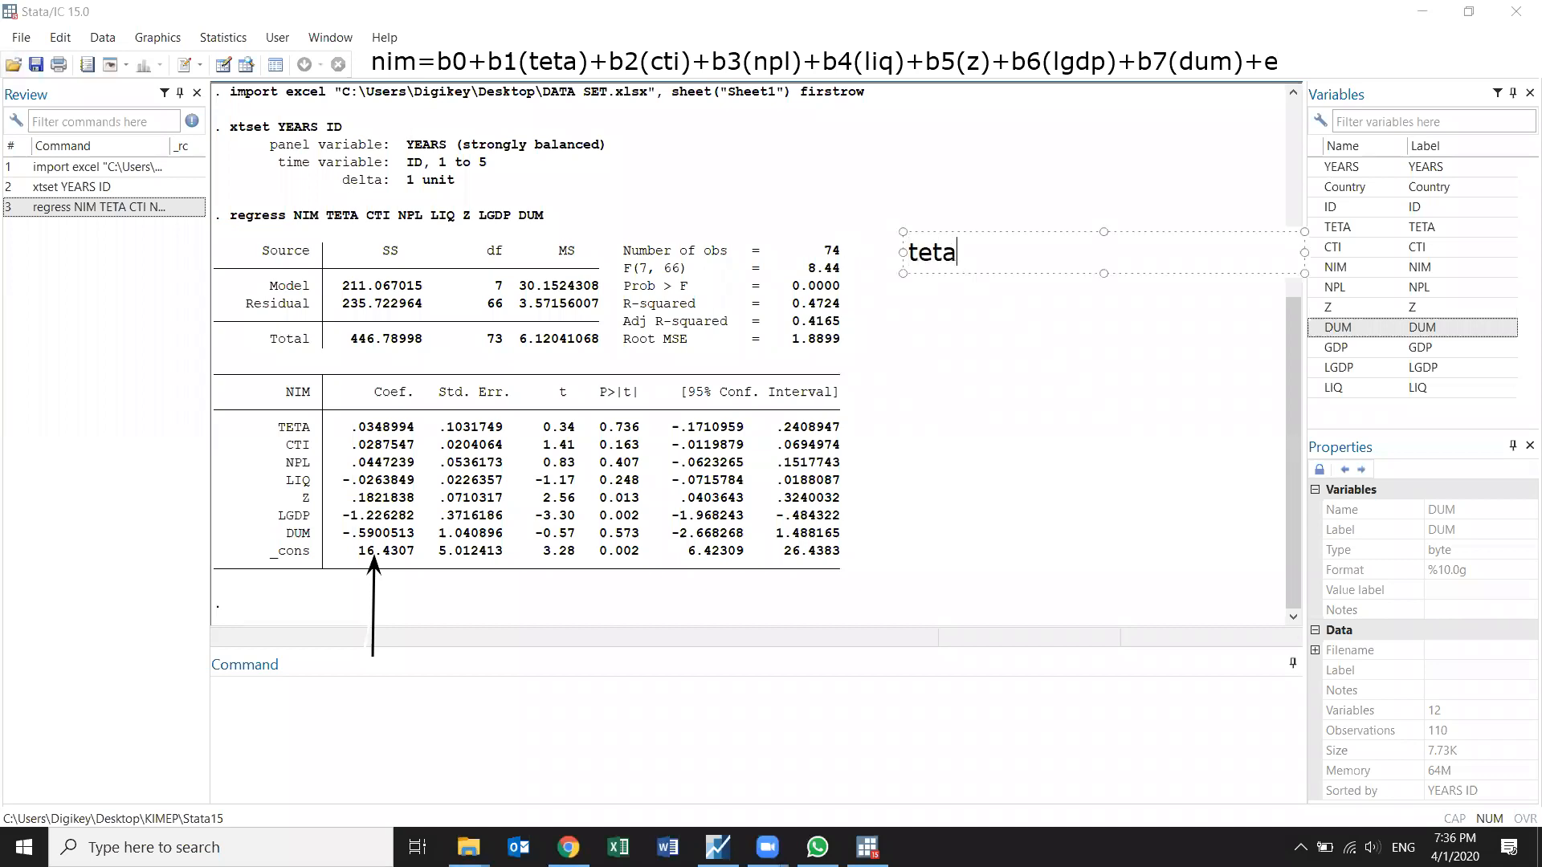
text( affects posti)
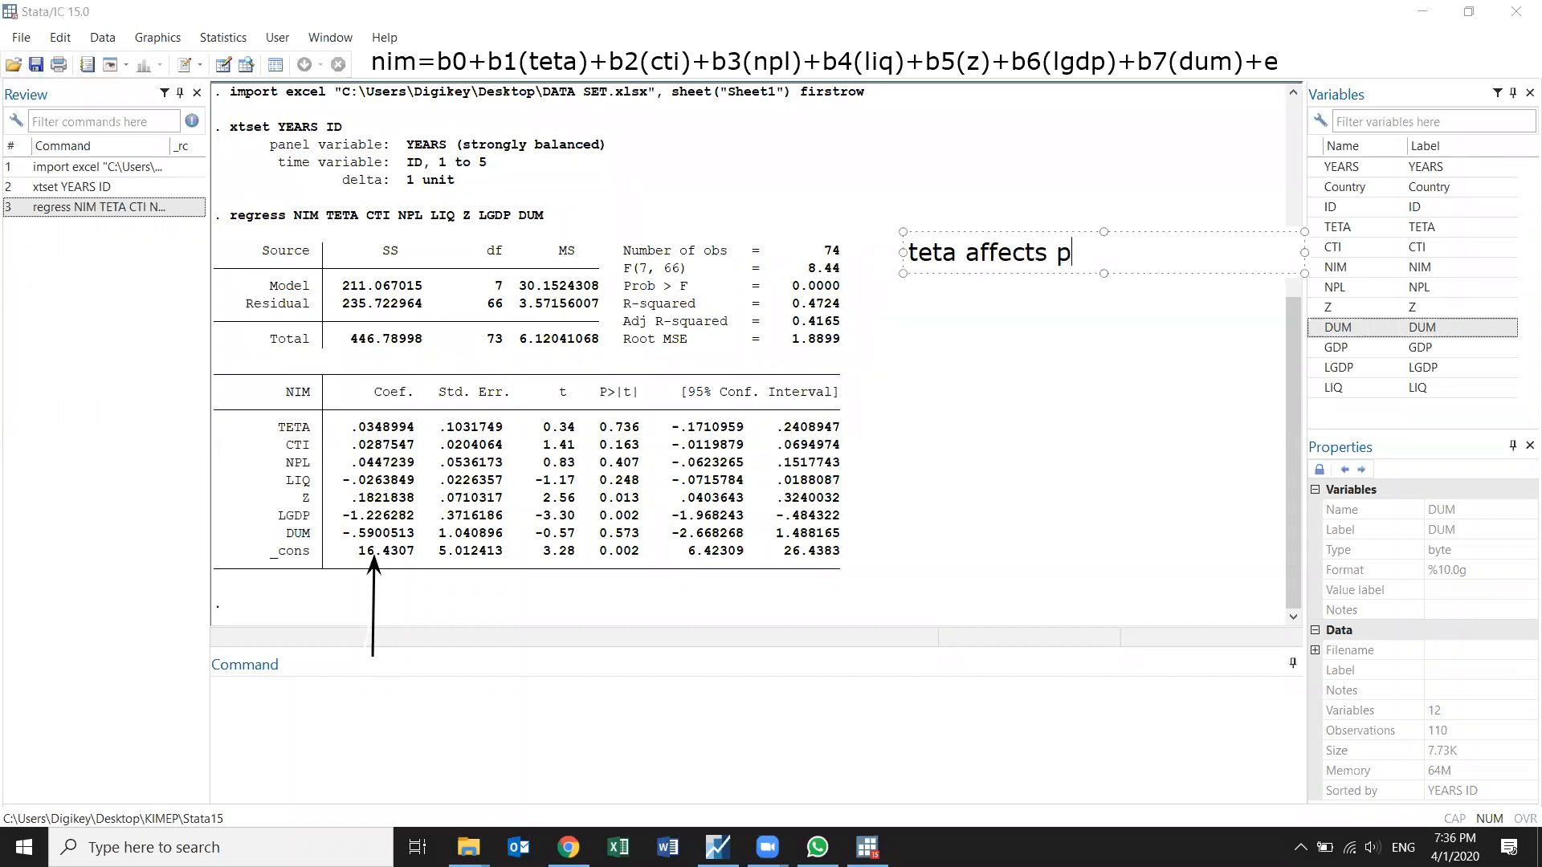
key(BackSpace)
key(BackSpace)
text(itively )
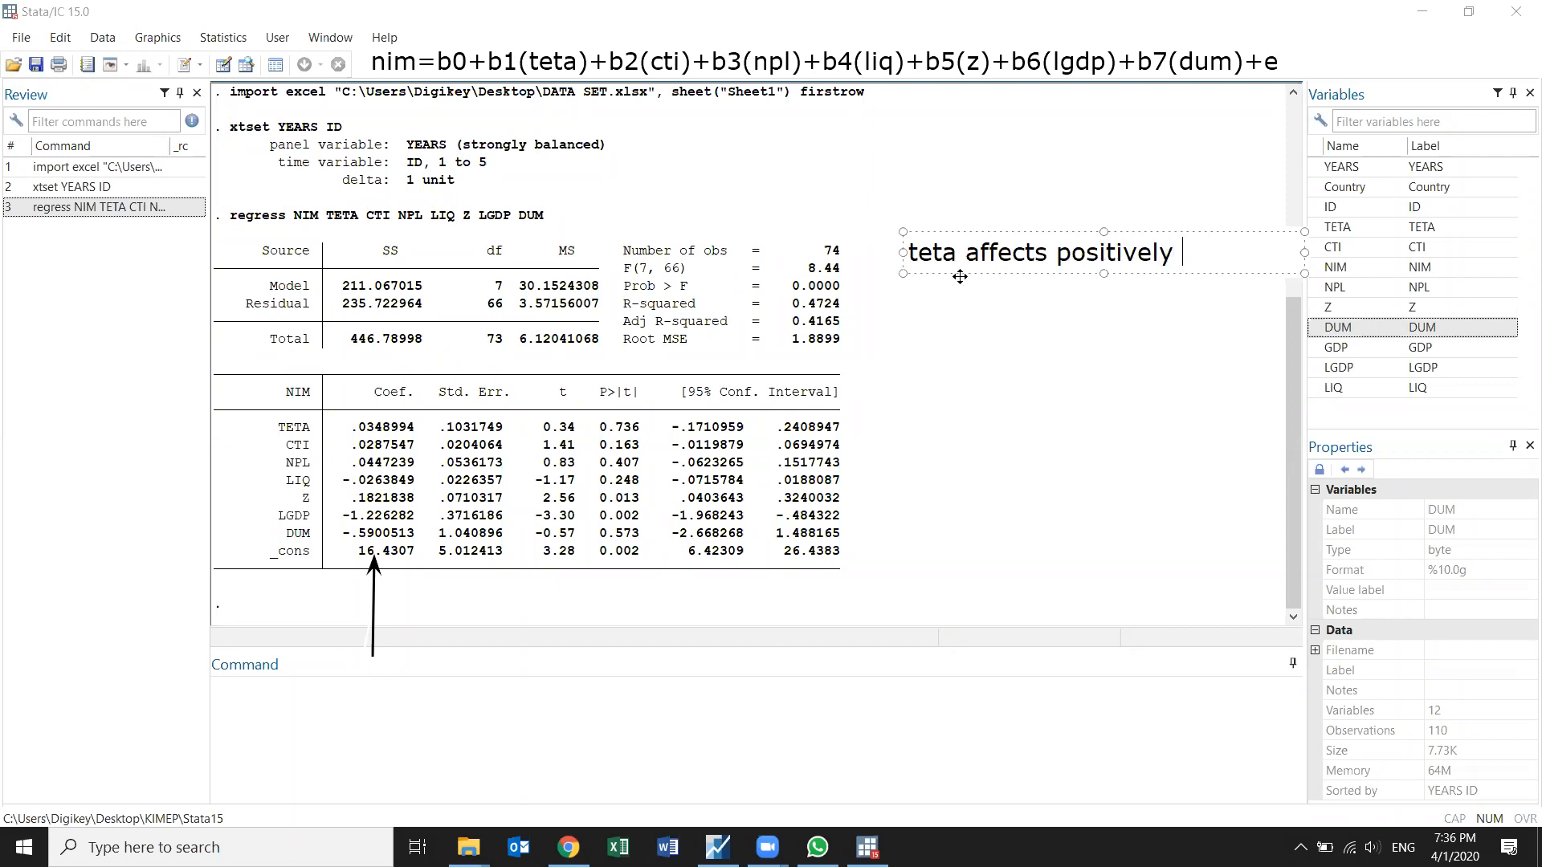
Step: Complete the note's first sentence with "the nim." and move its text box slightly up beside the summary statistics
text(the p)
text(rof)
key(BackSpace)
key(BackSpace)
key(BackSpace)
key(BackSpace)
text(nim.)
drag(960, 275, 929, 275)
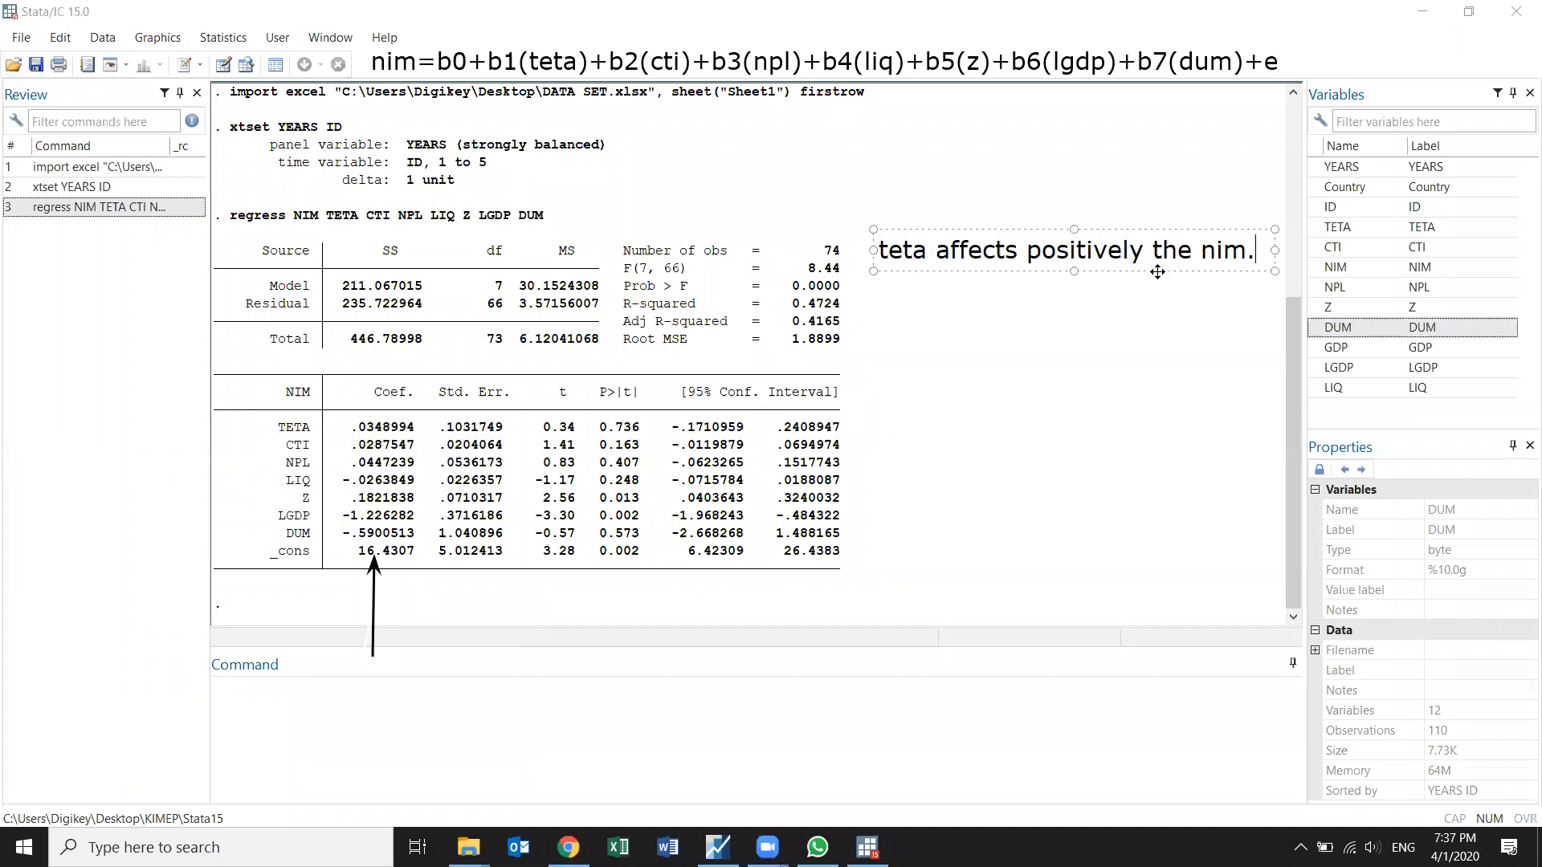
mouse_move(1144, 271)
mouse_down()
mouse_move(1109, 227)
mouse_move(993, 209)
mouse_up()
mouse_move(1114, 191)
mouse_down()
mouse_move(1194, 189)
mouse_move(1237, 249)
mouse_move(1267, 247)
mouse_move(1233, 229)
mouse_up()
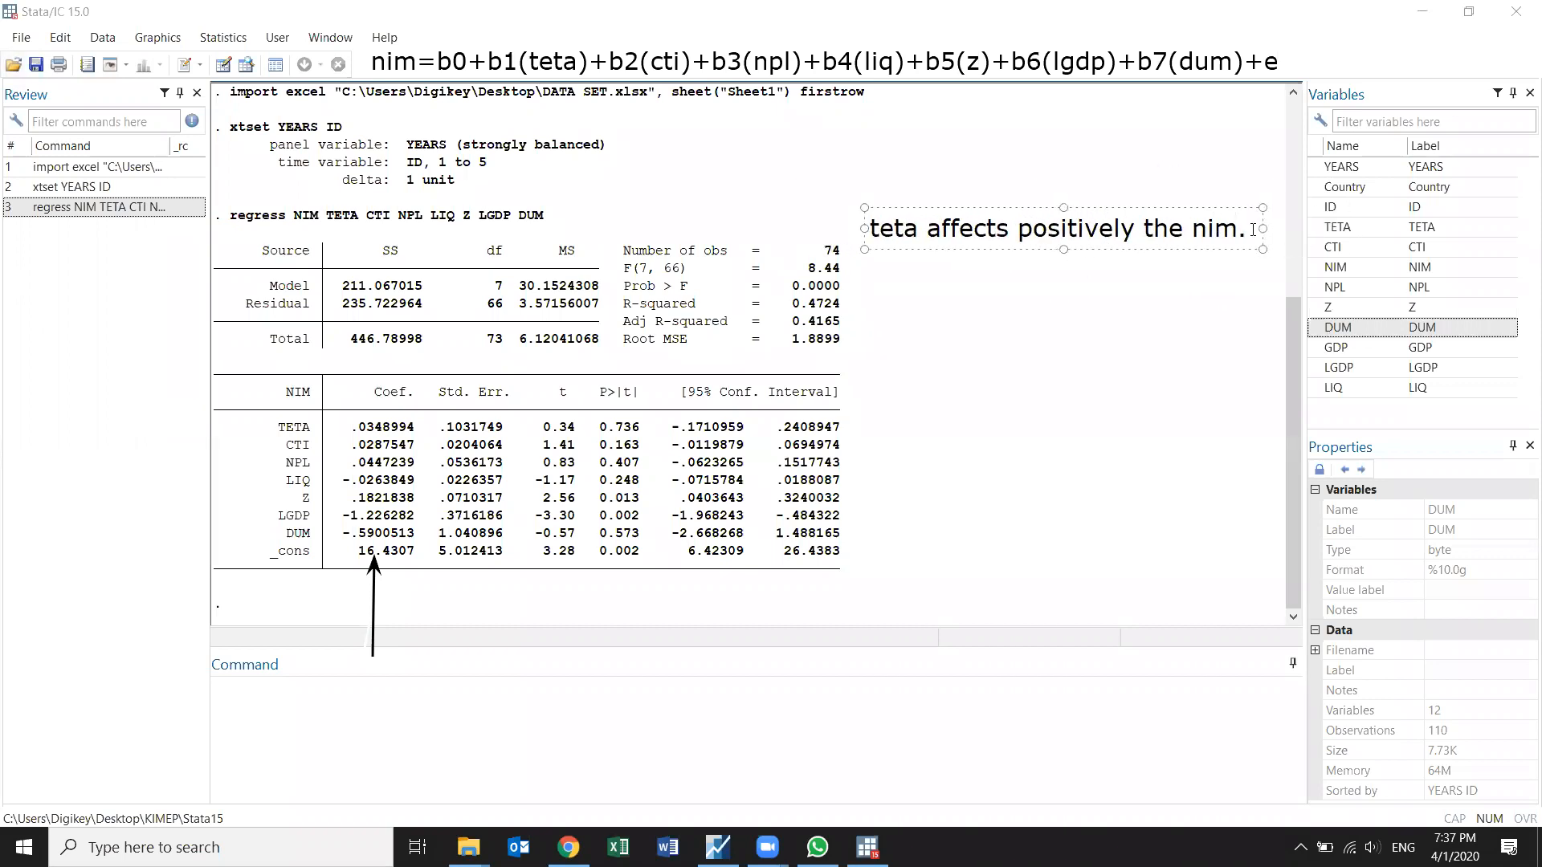
Step: Add a new line to the note reading "more fund involved in spec proj to generate return."
click(1242, 238)
key(Return)
text(more )
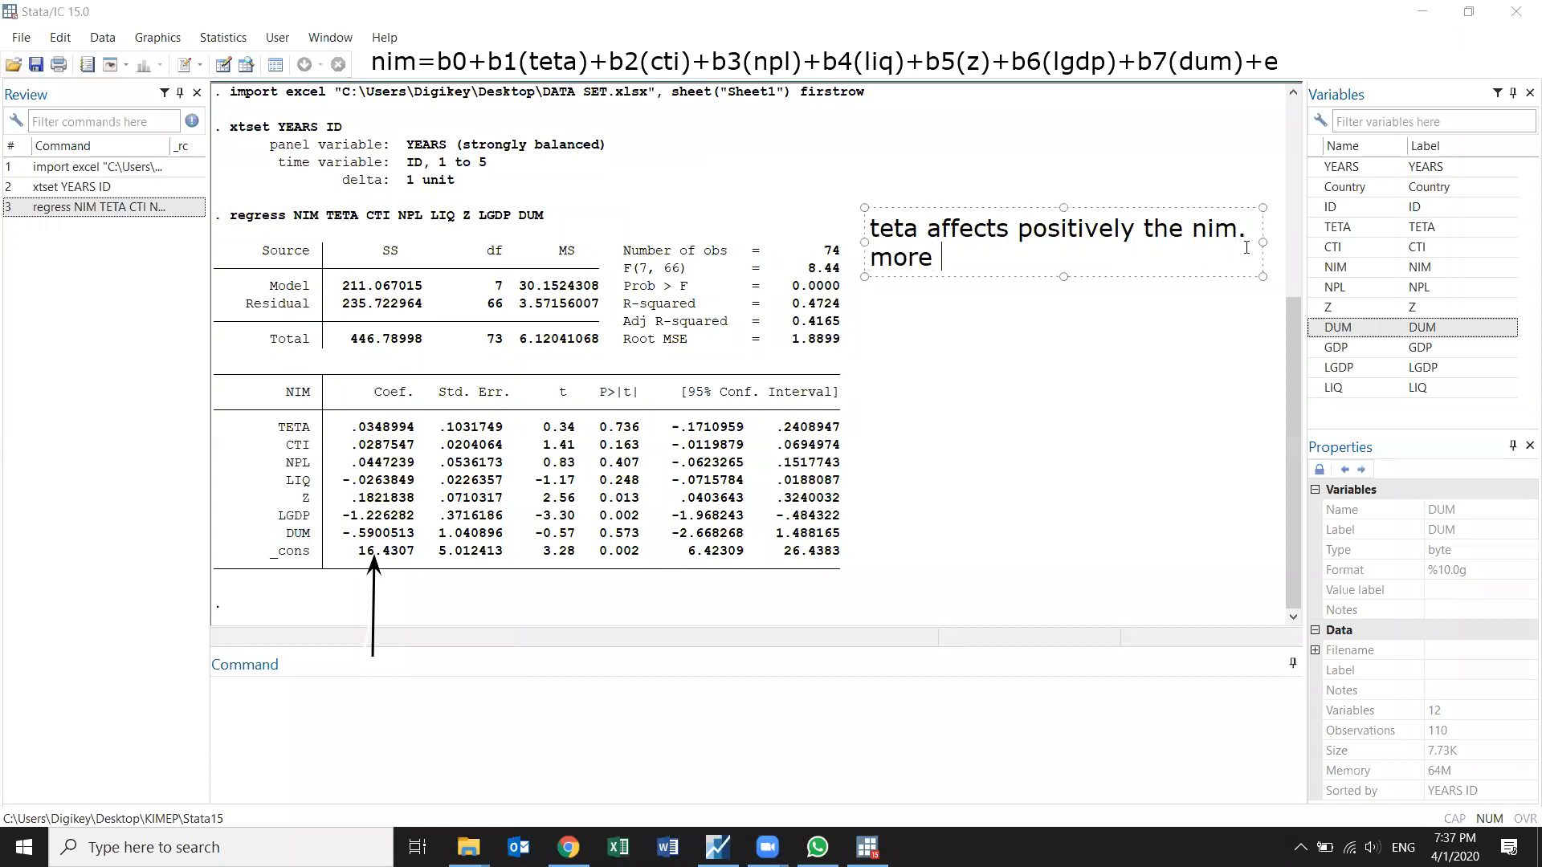
text(fund involved tin)
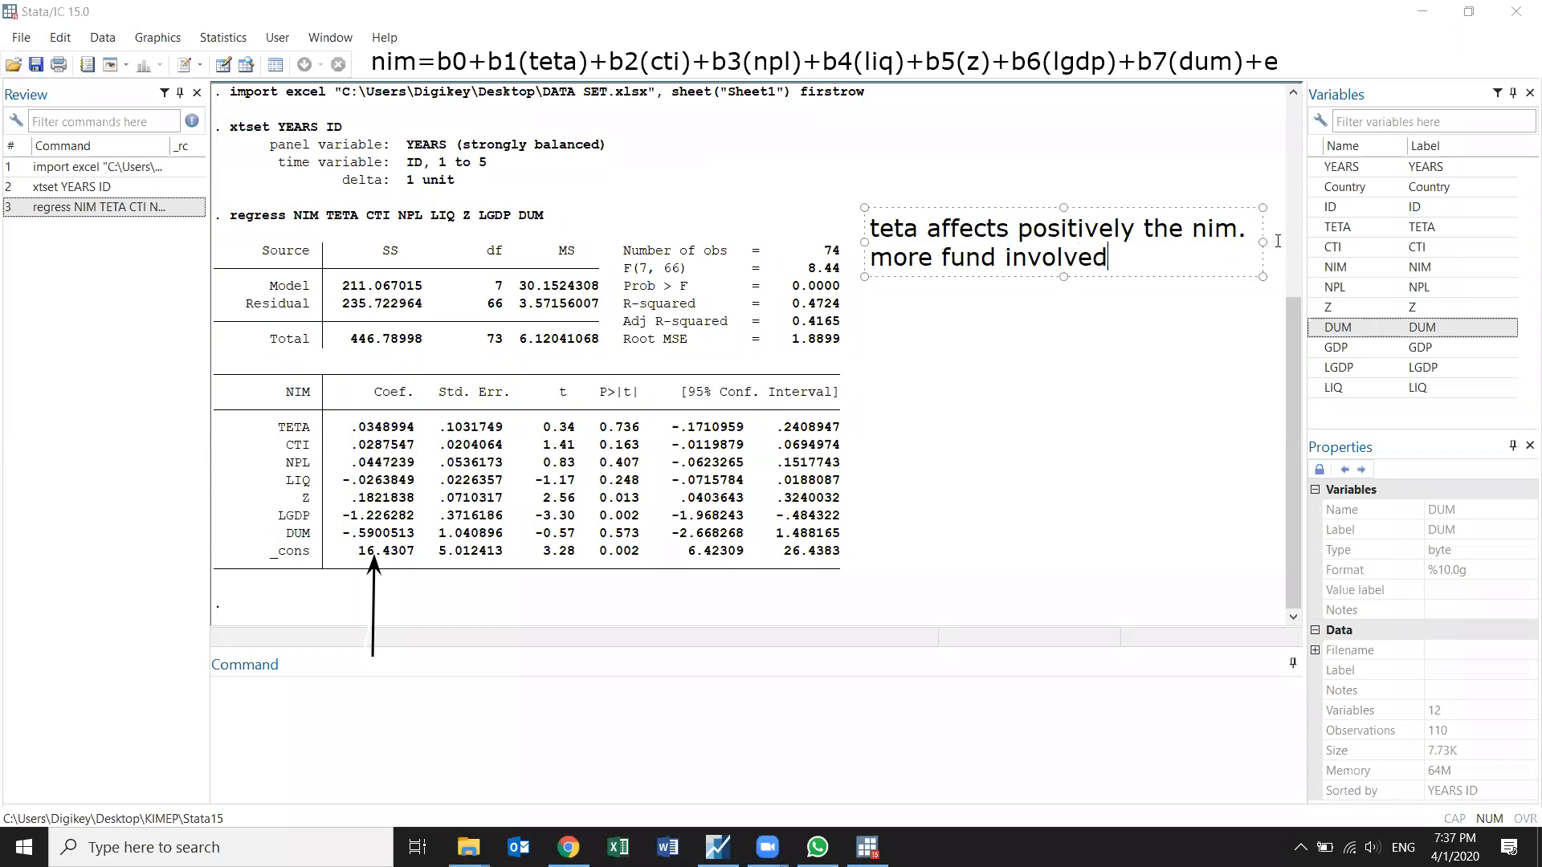
key(BackSpace)
key(BackSpace)
key(BackSpace)
text(in spec proj to g)
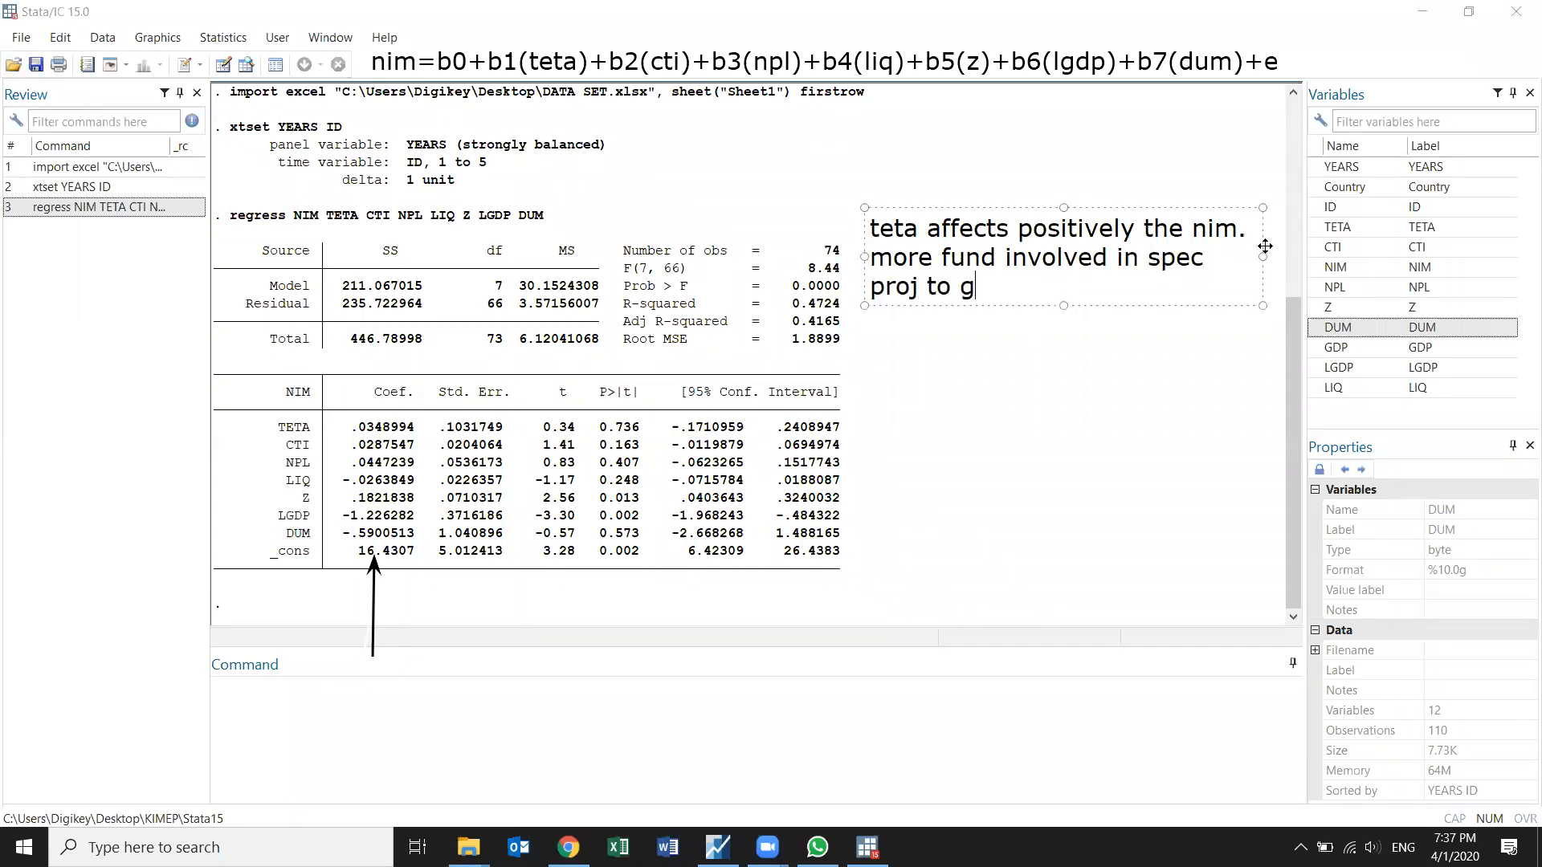
text(enerate retur)
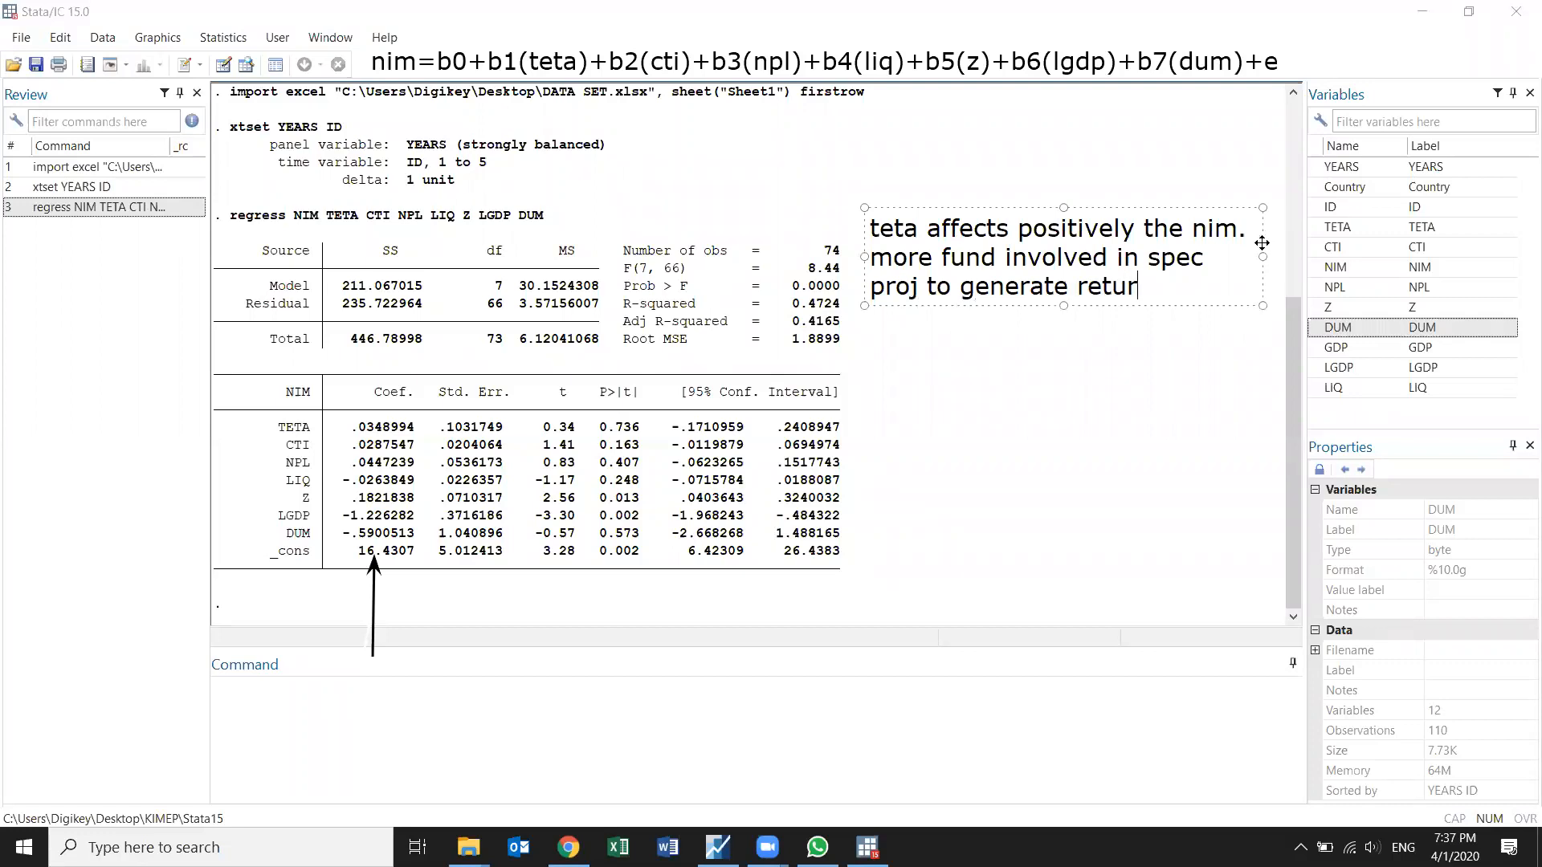
key(BackSpace)
text(rn.)
Step: Append "It is consistent with th findings of" to the note, followed by the 2018 citation of the author et al
text(C)
text(It is )
text(co)
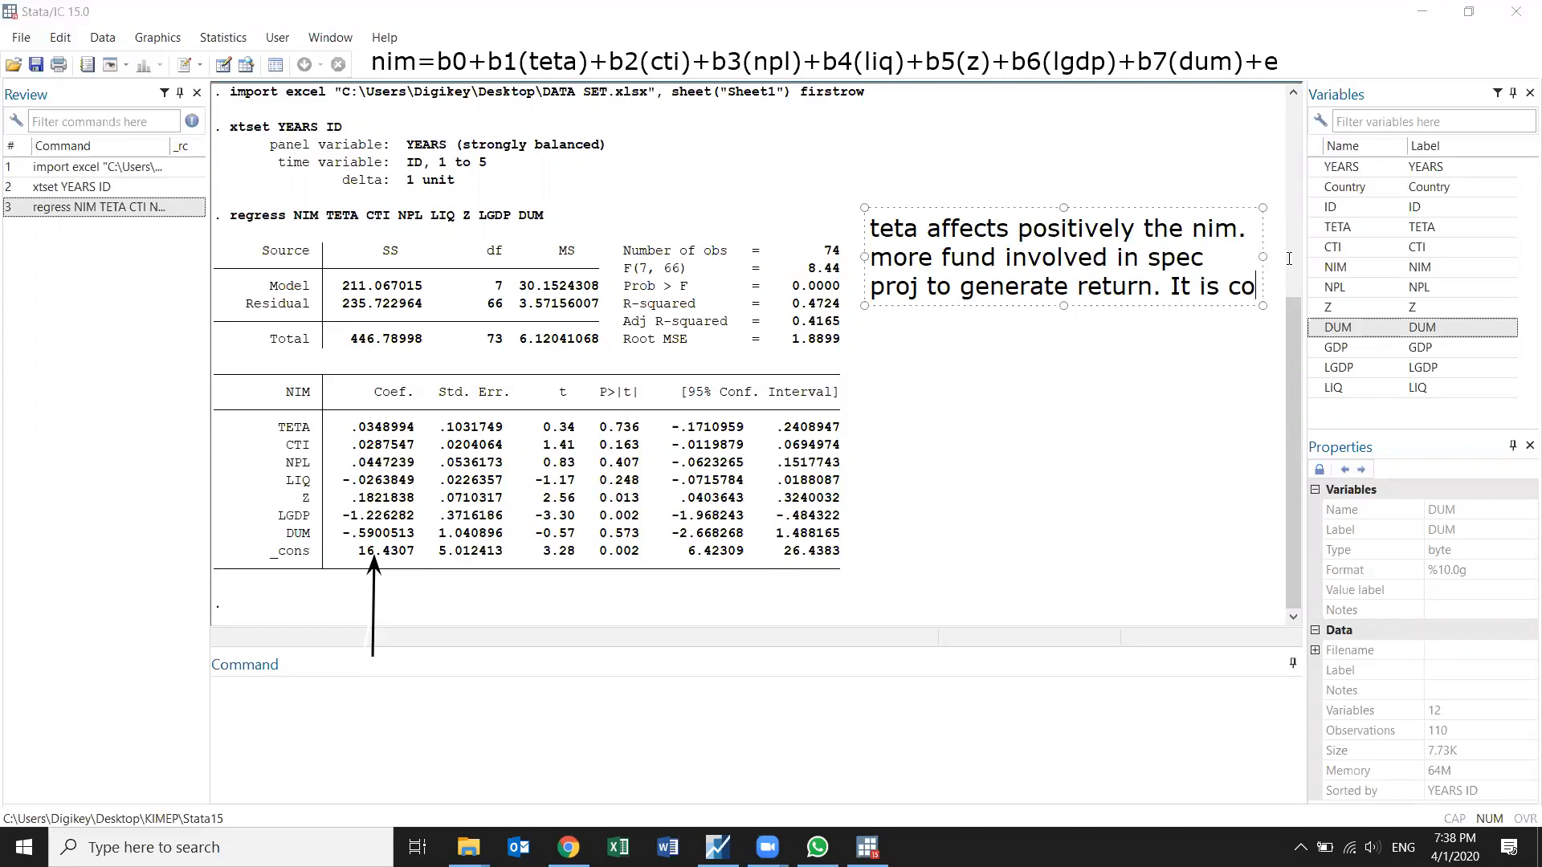
text(nsistent with th findings of )
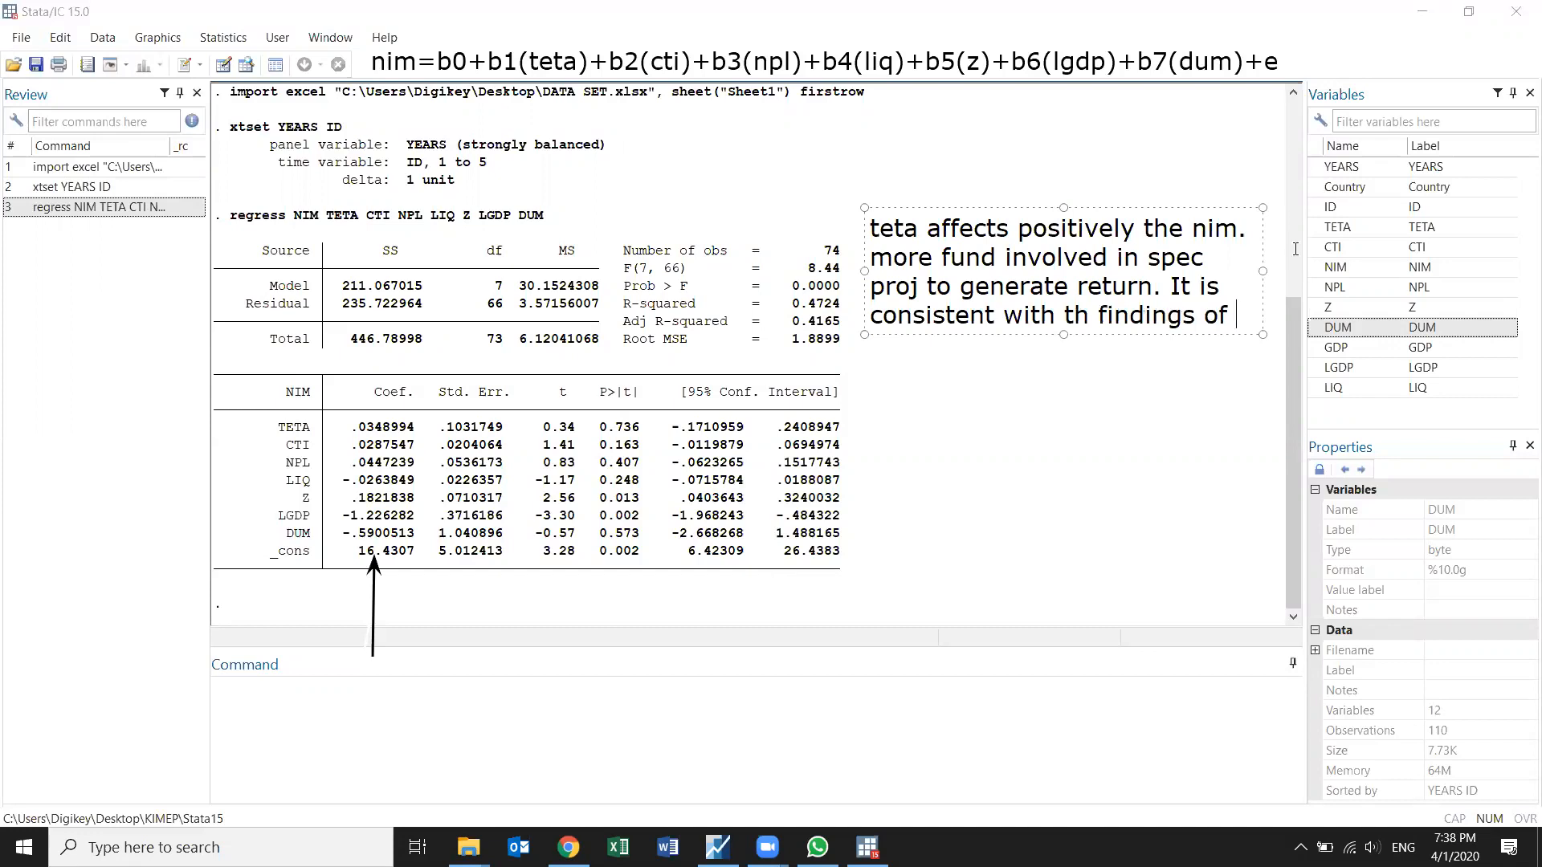
text(Faizulayev et al. (2018).)
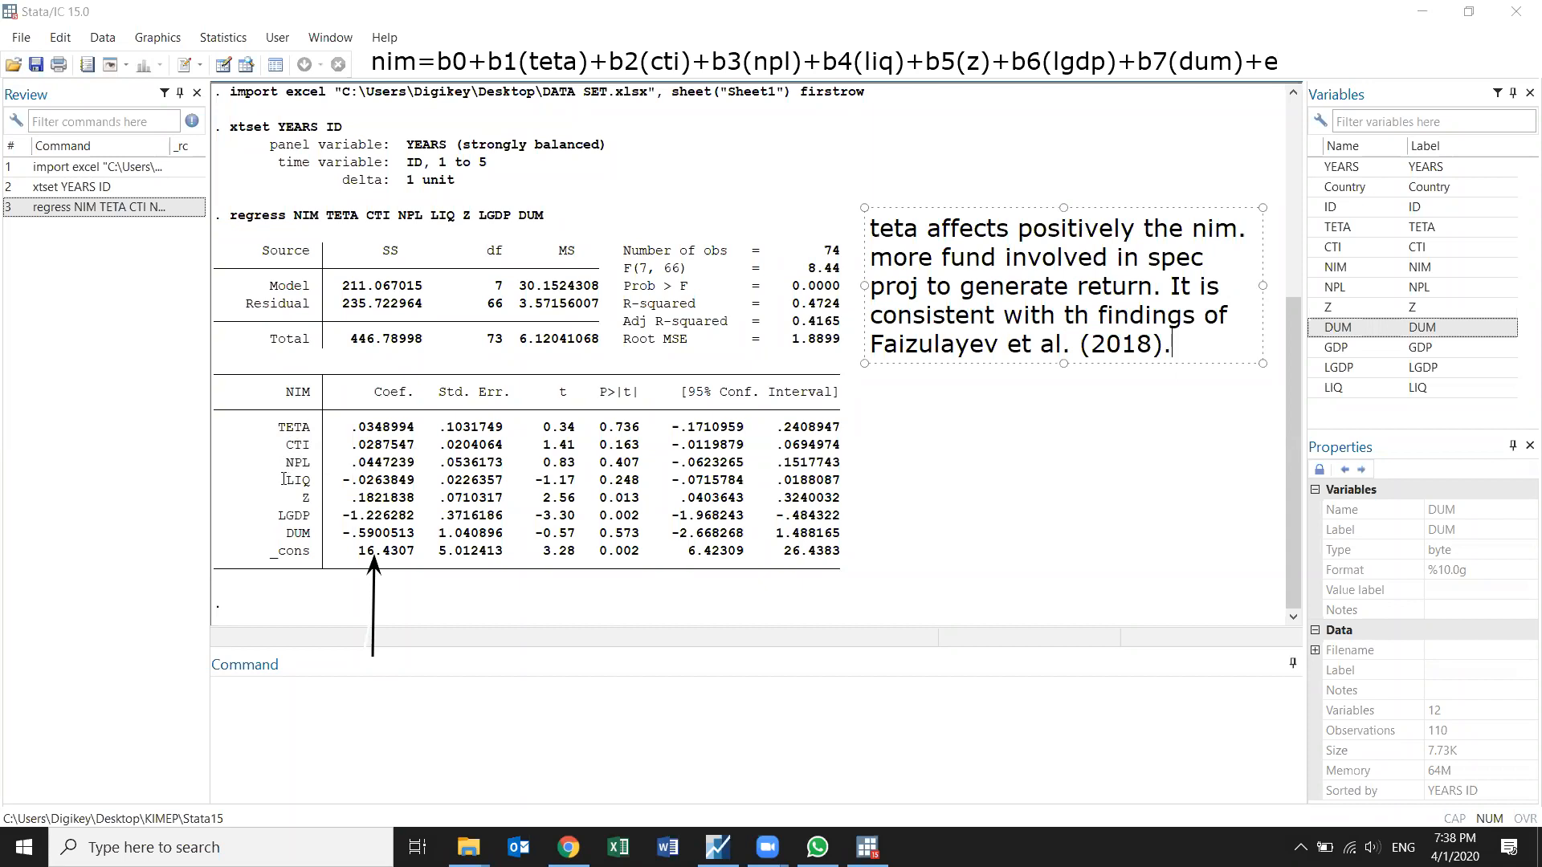
Step: Append "Liq affects negatively nim. Having liquidity strong position det. nim. This study" to the note
text(Liq affects negatively nim.)
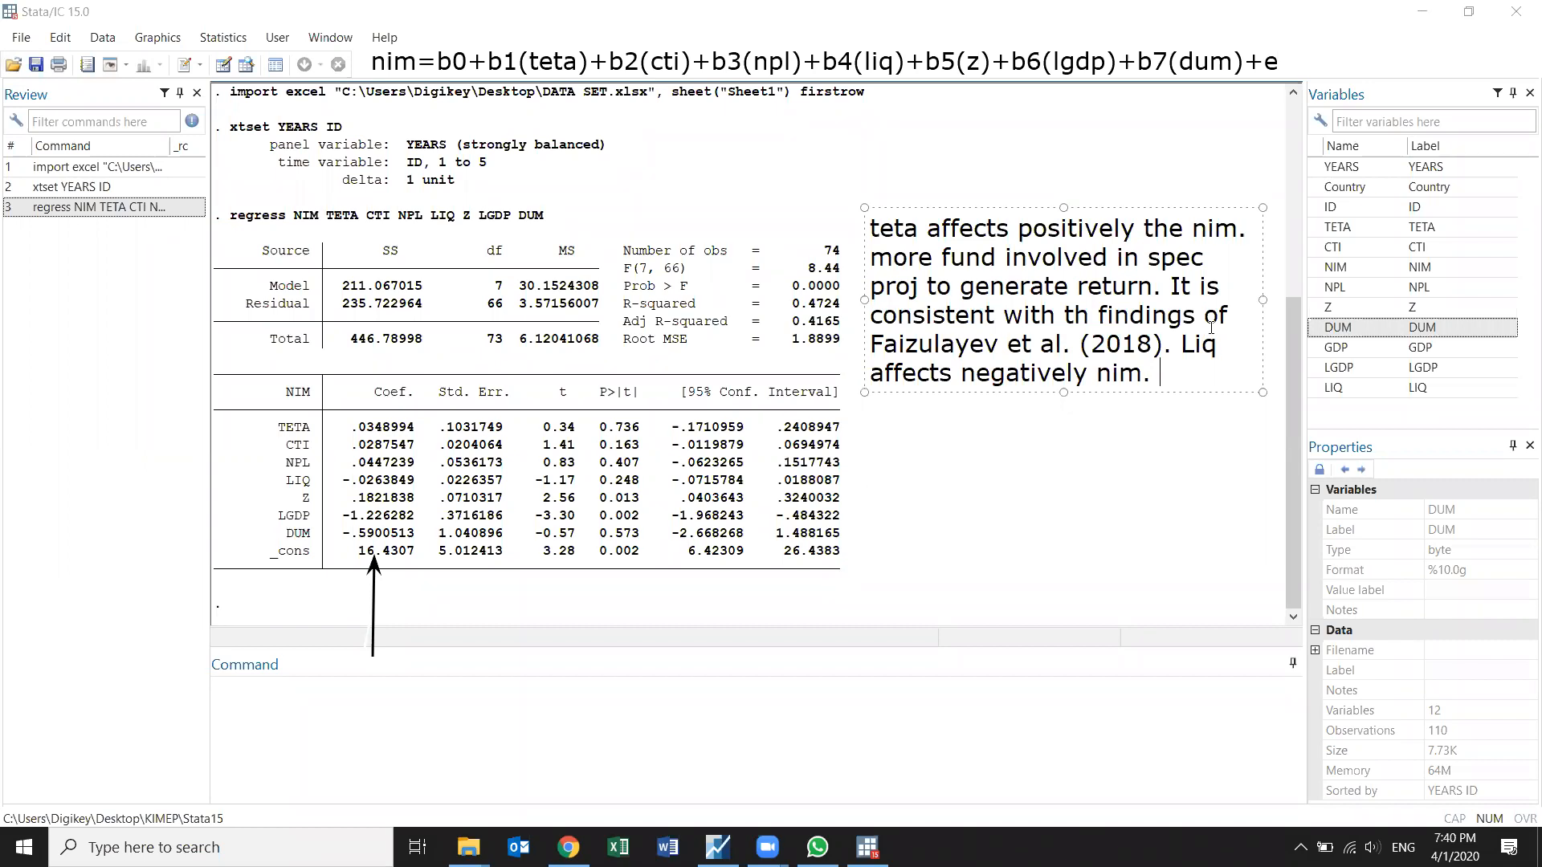
text(Having li)
text(quidity )
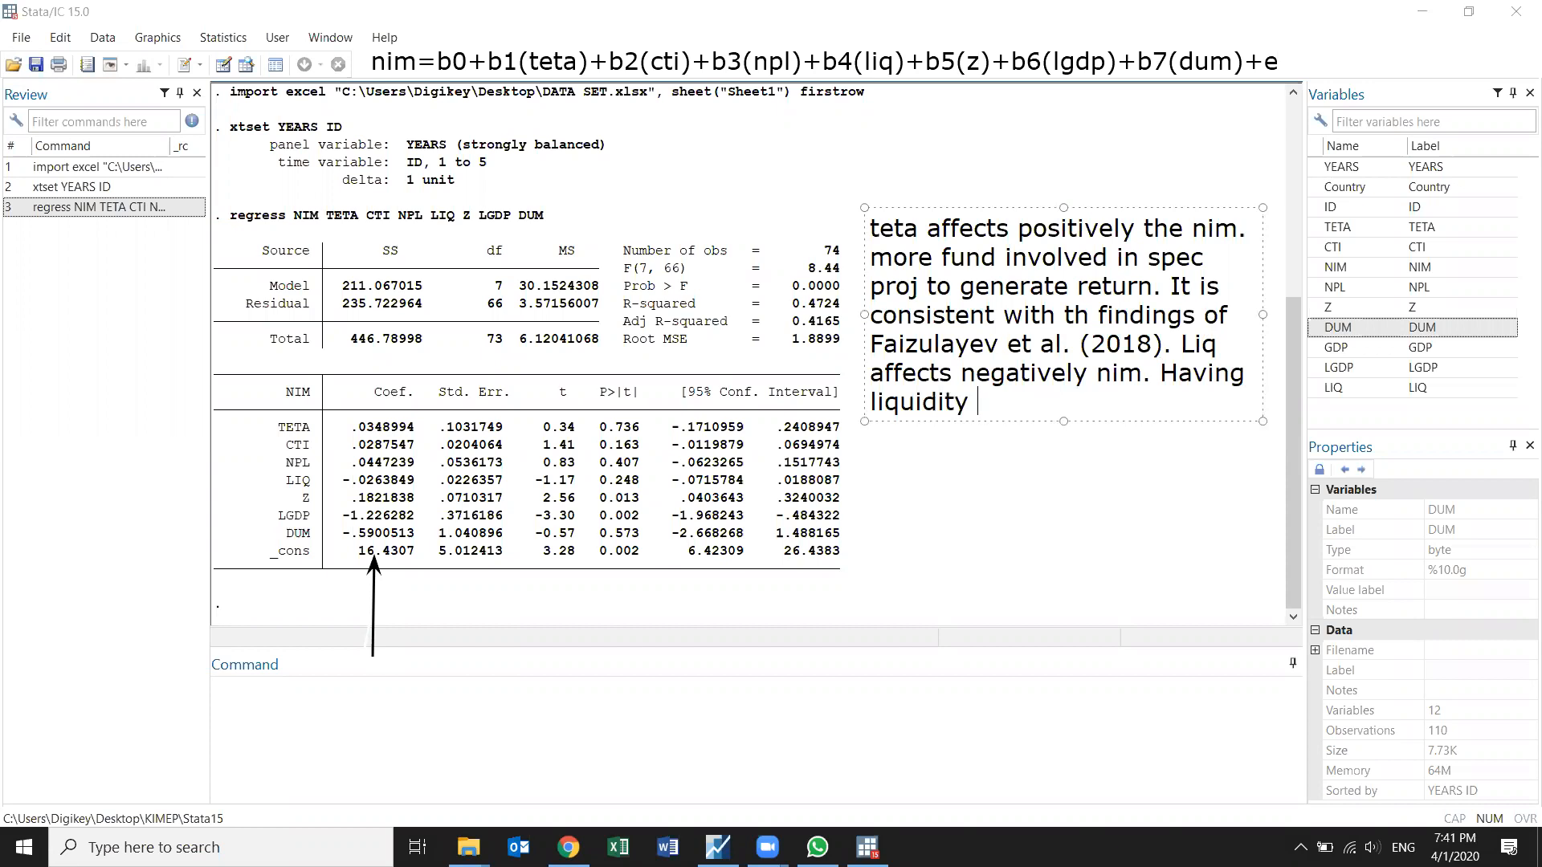
text(strong position det)
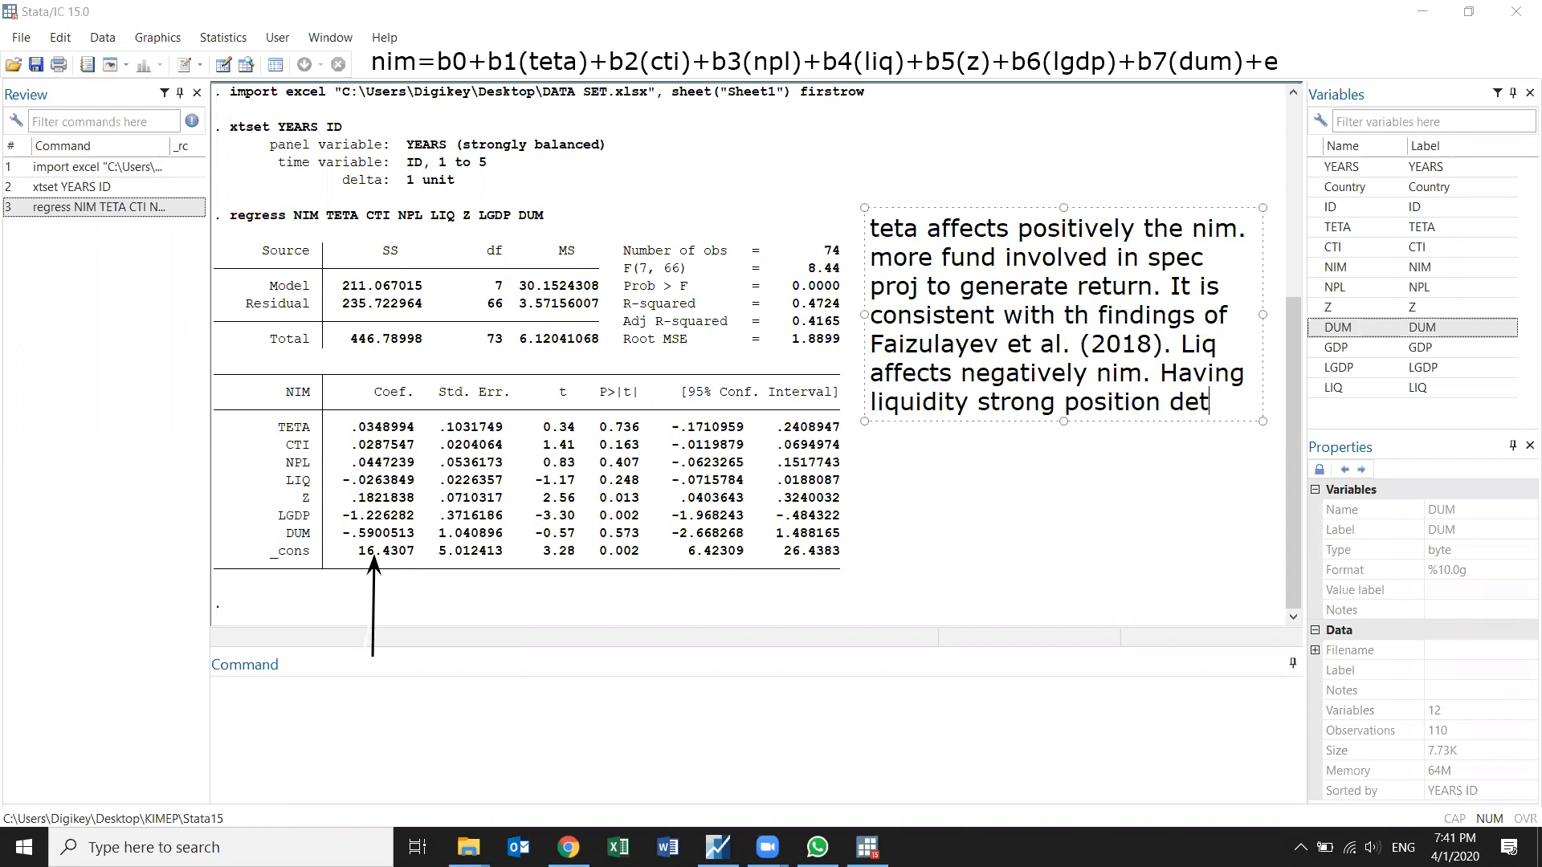
text(. nim.)
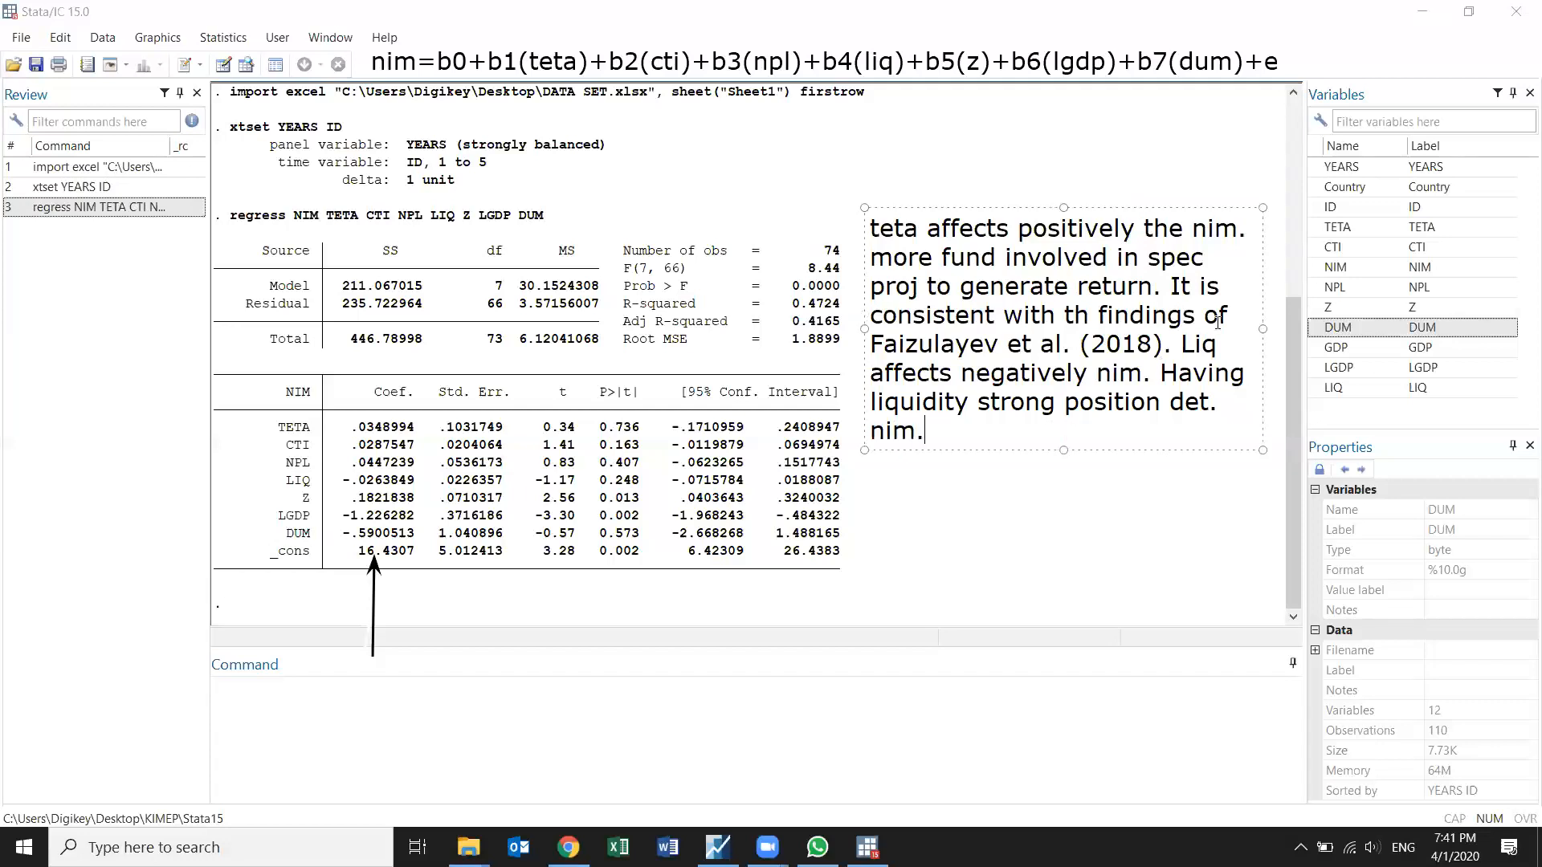
text( This study is)
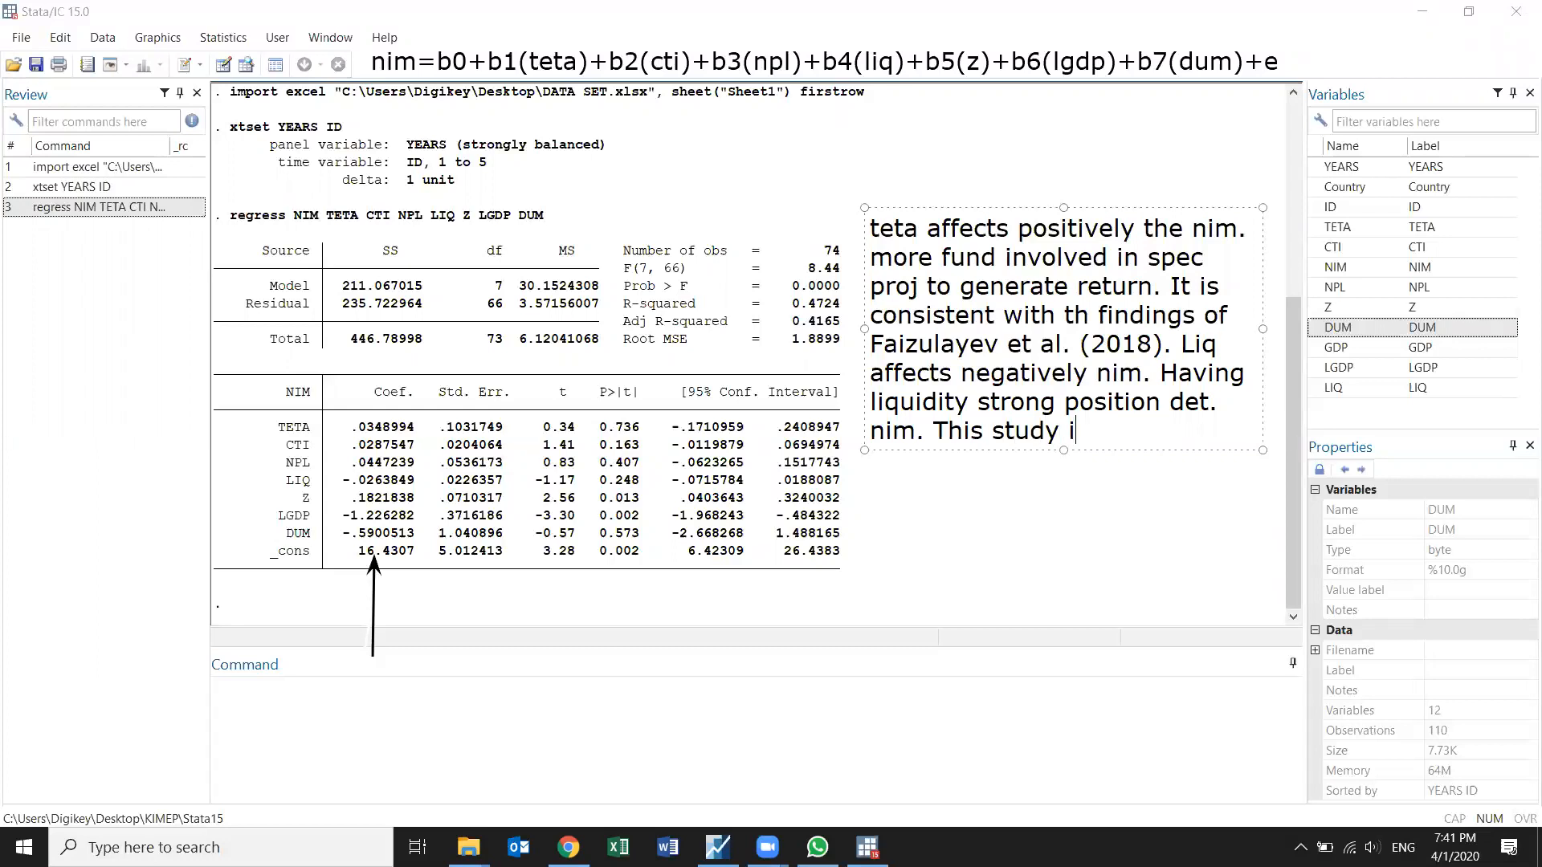
key(BackSpace)
key(BackSpace)
key(BackSpace)
text(is)
key(BackSpace)
key(BackSpace)
key(BackSpace)
text(does not go)
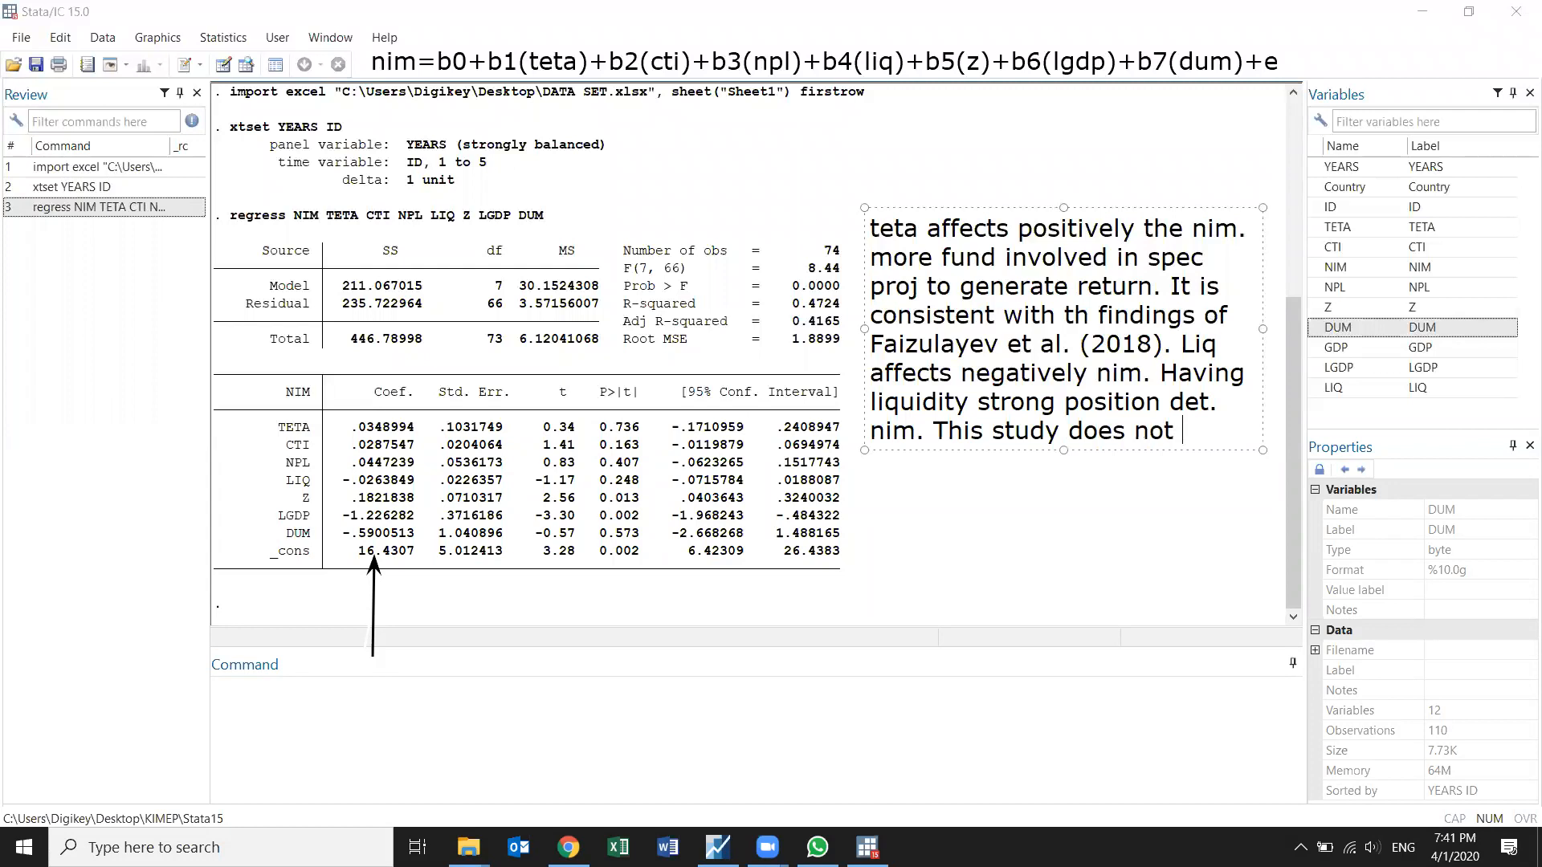
text( sa)
key(BackSpace)
key(BackSpace)
key(BackSpace)
key(BackSpace)
key(BackSpace)
key(BackSpace)
key(BackSpace)
key(BackSpace)
key(BackSpace)
key(BackSpace)
key(BackSpace)
key(BackSpace)
key(BackSpace)
key(BackSpace)
Step: Complete the liquidity sentence with "contradicts", the cited author's surname and the year "(2004)."
text(contradic)
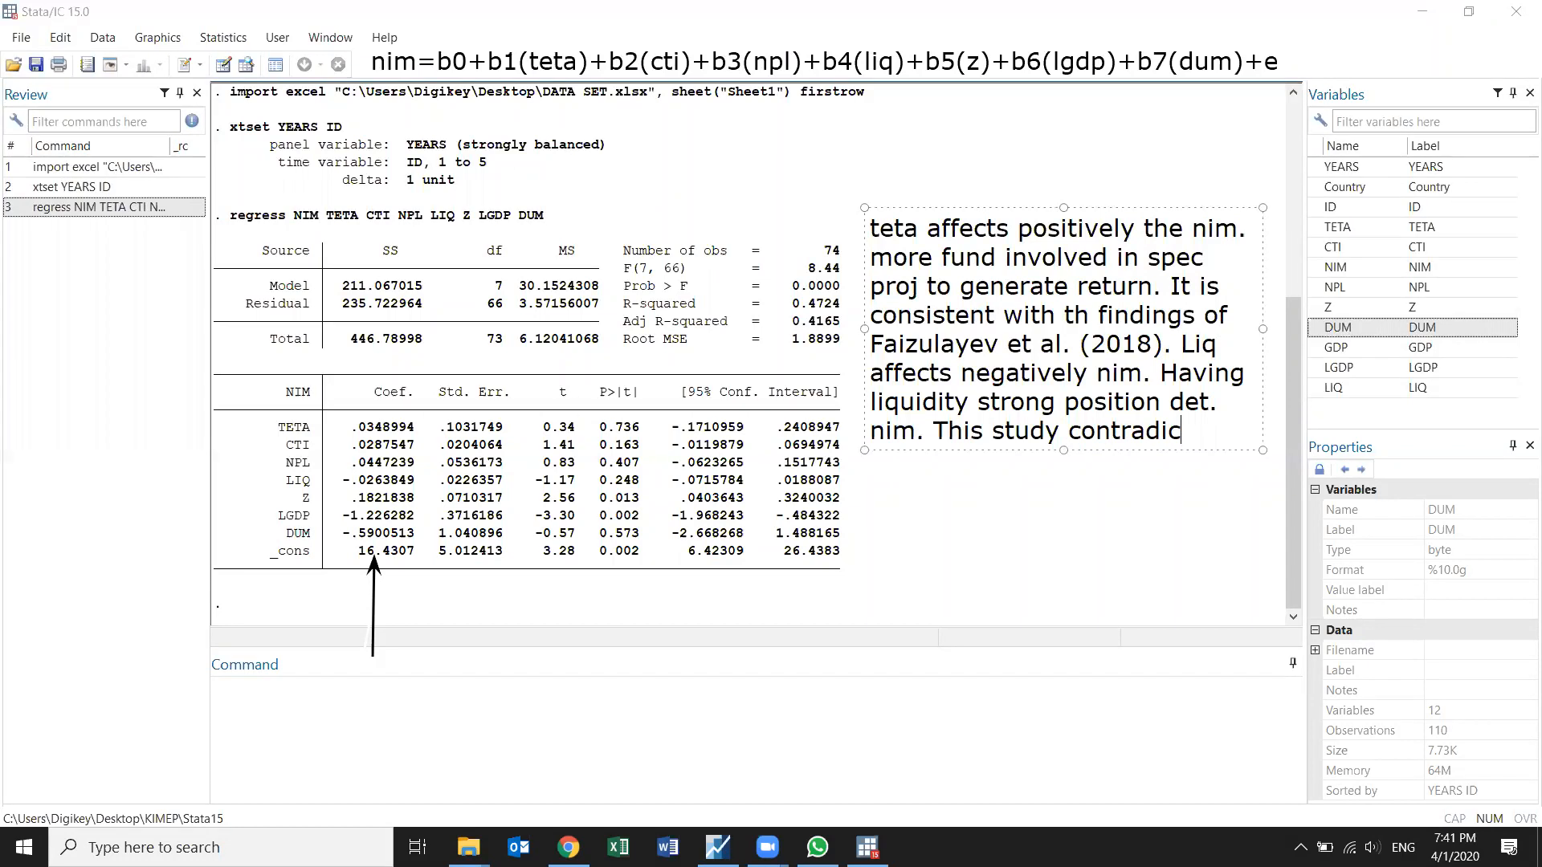
text(ts Goddard )
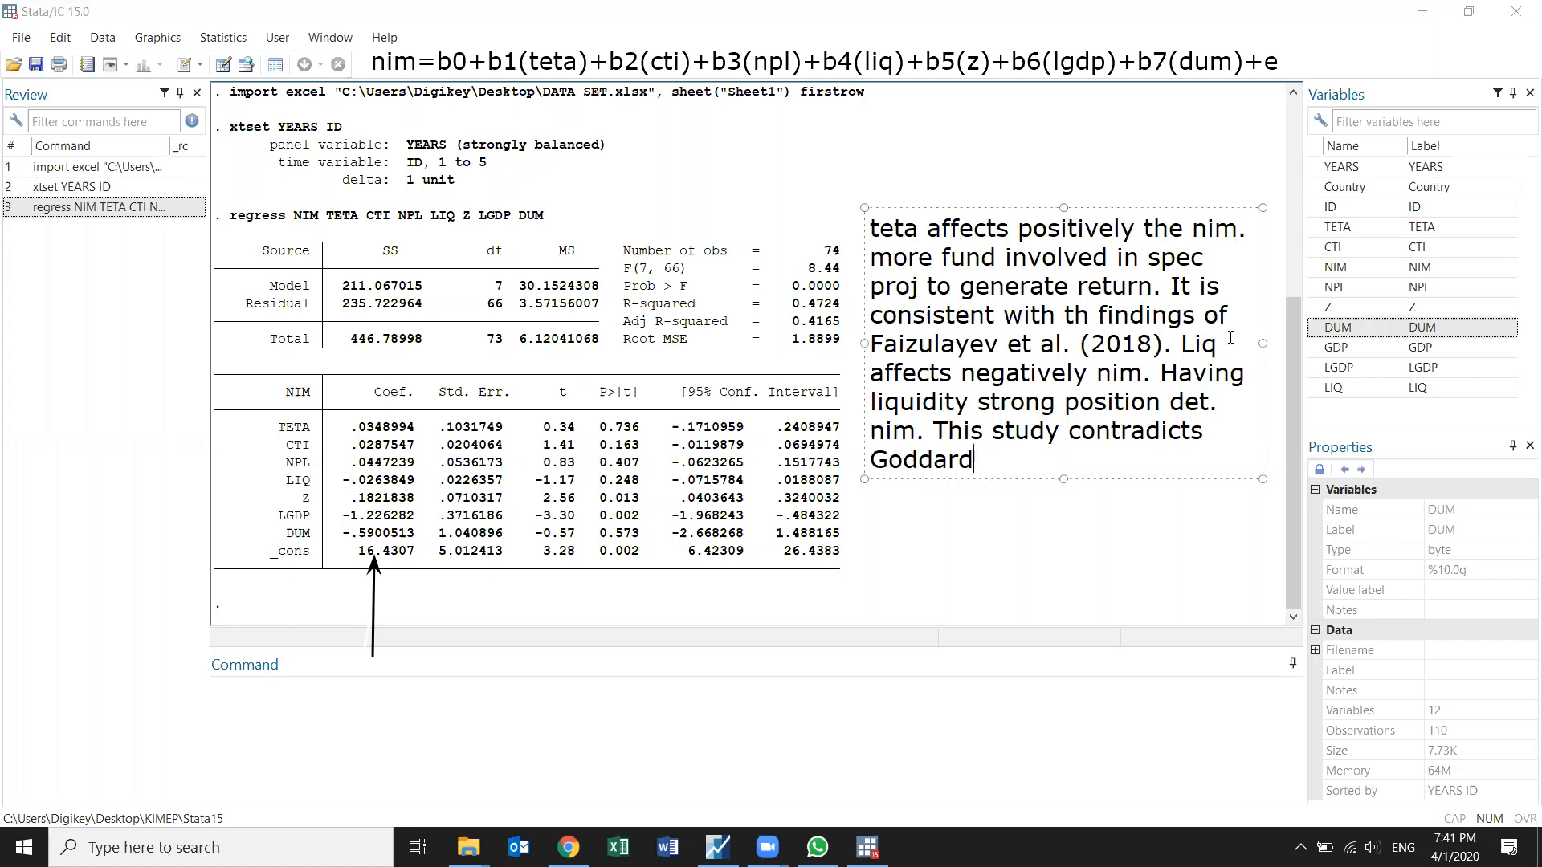
text((2004()
key(BackSpace)
text(()
key(BackSpace)
text(*)
key(BackSpace)
text()/)
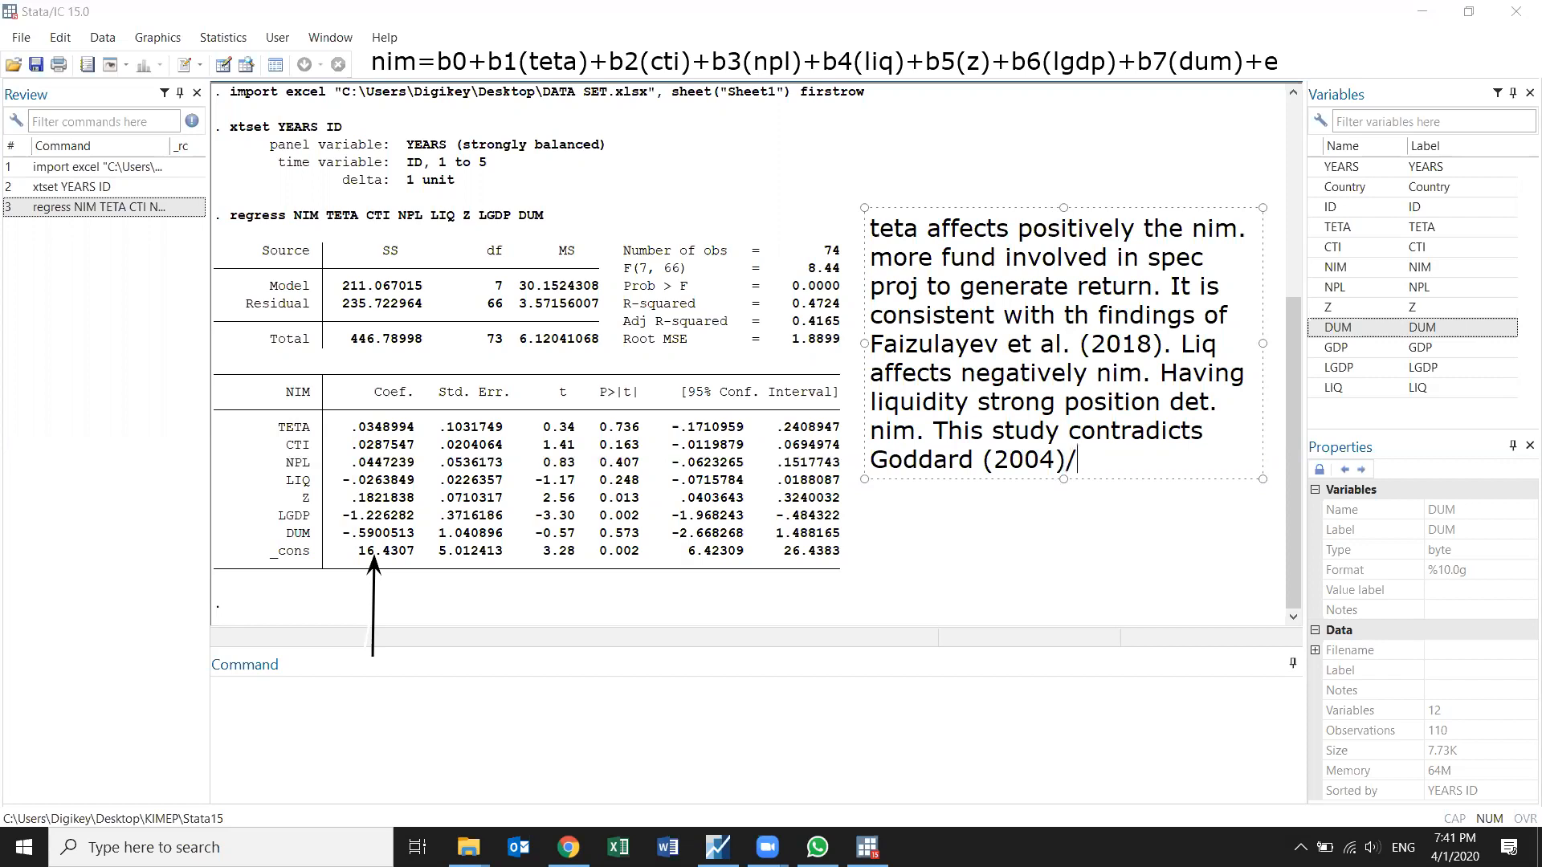
key(BackSpace)
text(/)
key(BackSpace)
text(.)
key(BackSpace)
text(.)
Step: Append "Subprime mortgages" to the note and insert the sentence "Npl affects positively nim." before it
text(Subprime mortg)
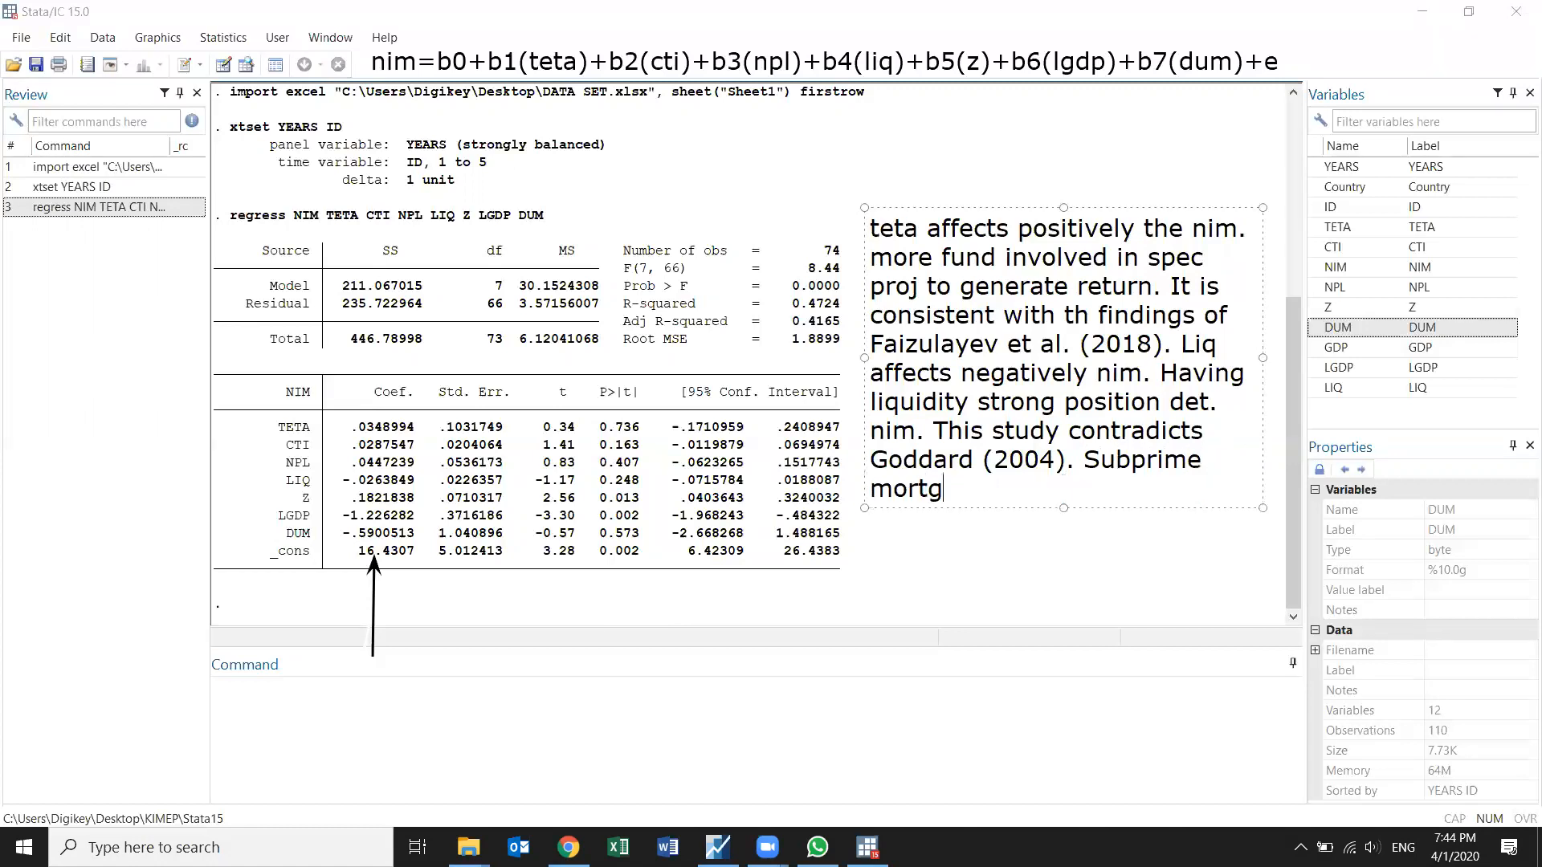
text(ages)
click(1084, 460)
text(Npl affe)
text(positively)
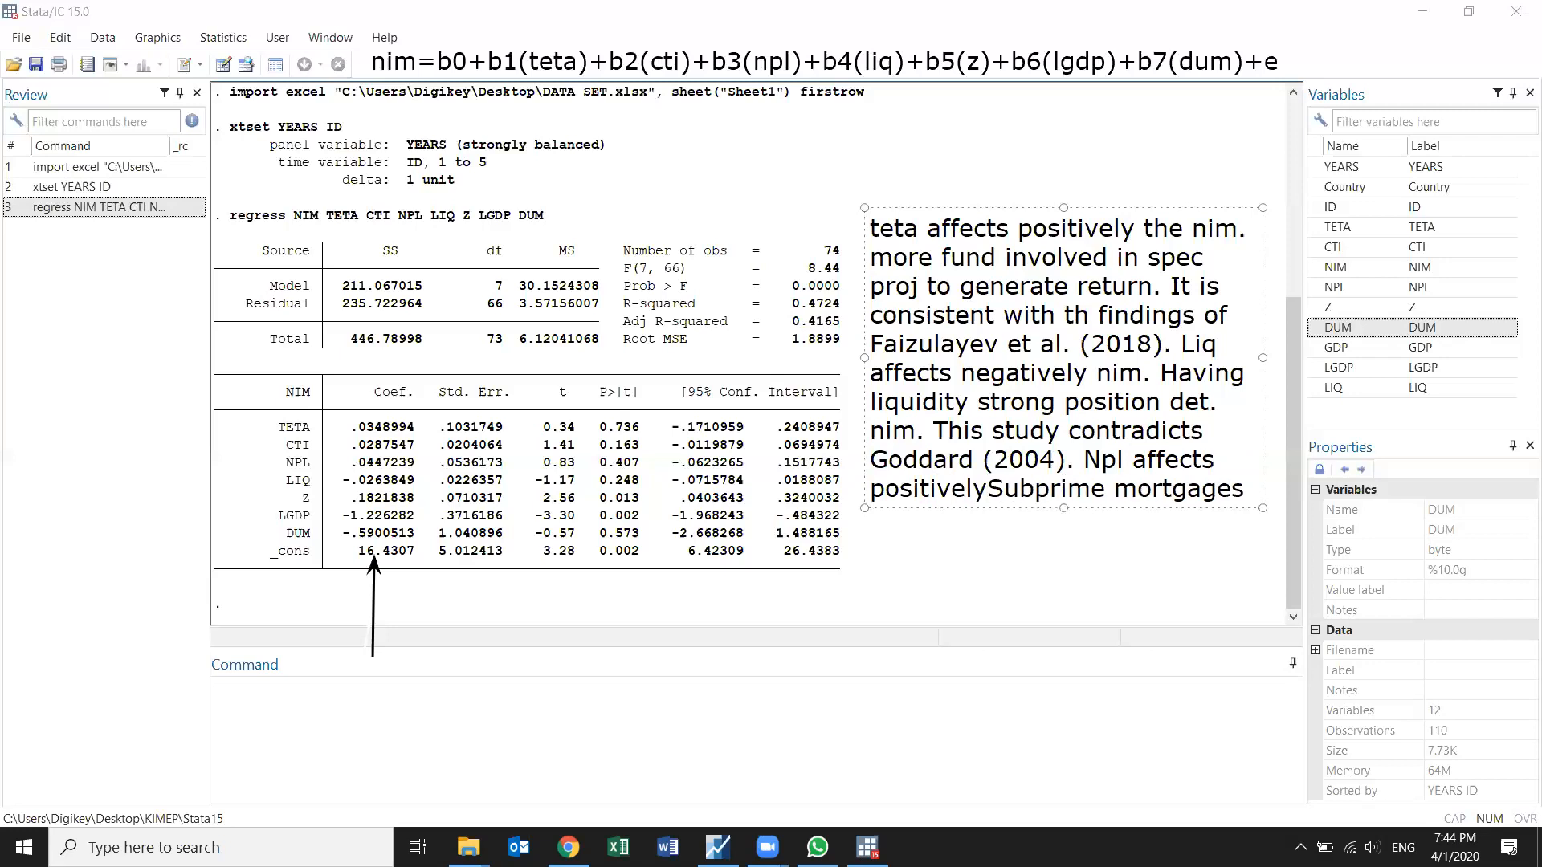
text( nim)
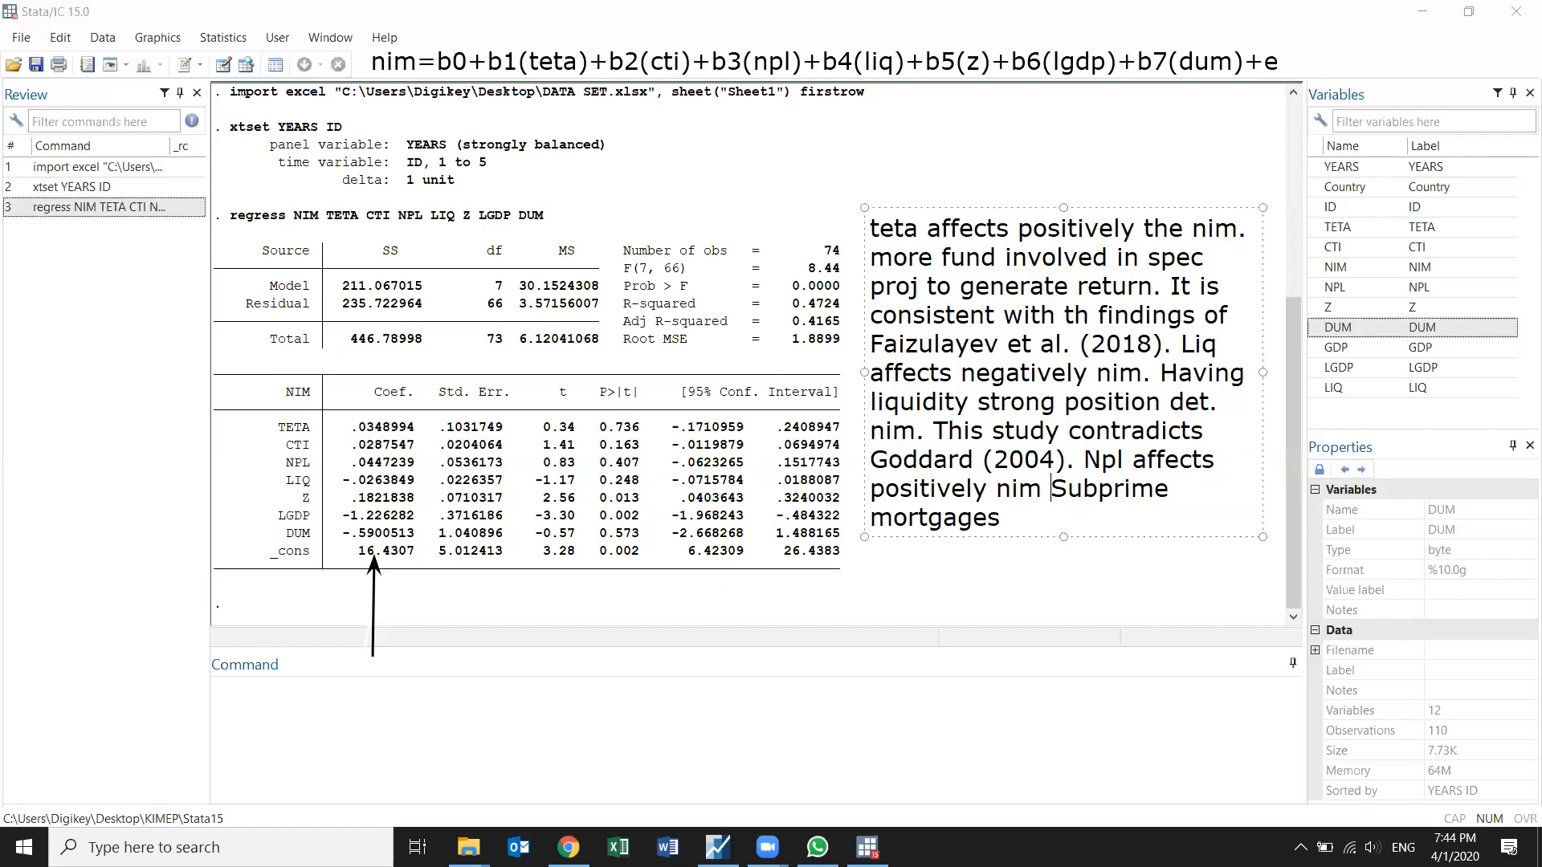
key(BackSpace)
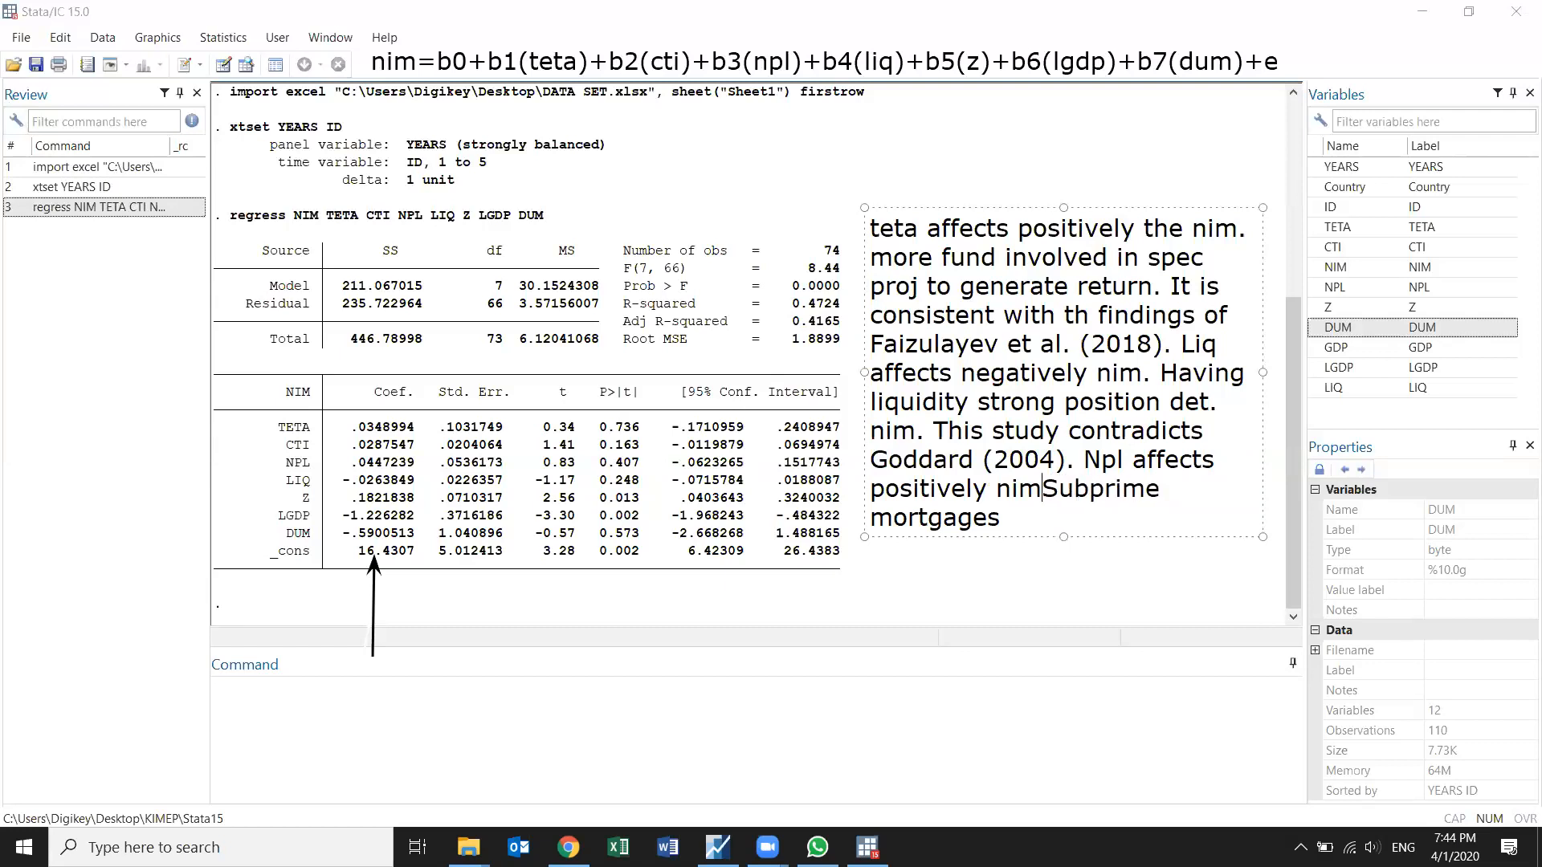
text(.)
key(BackSpace)
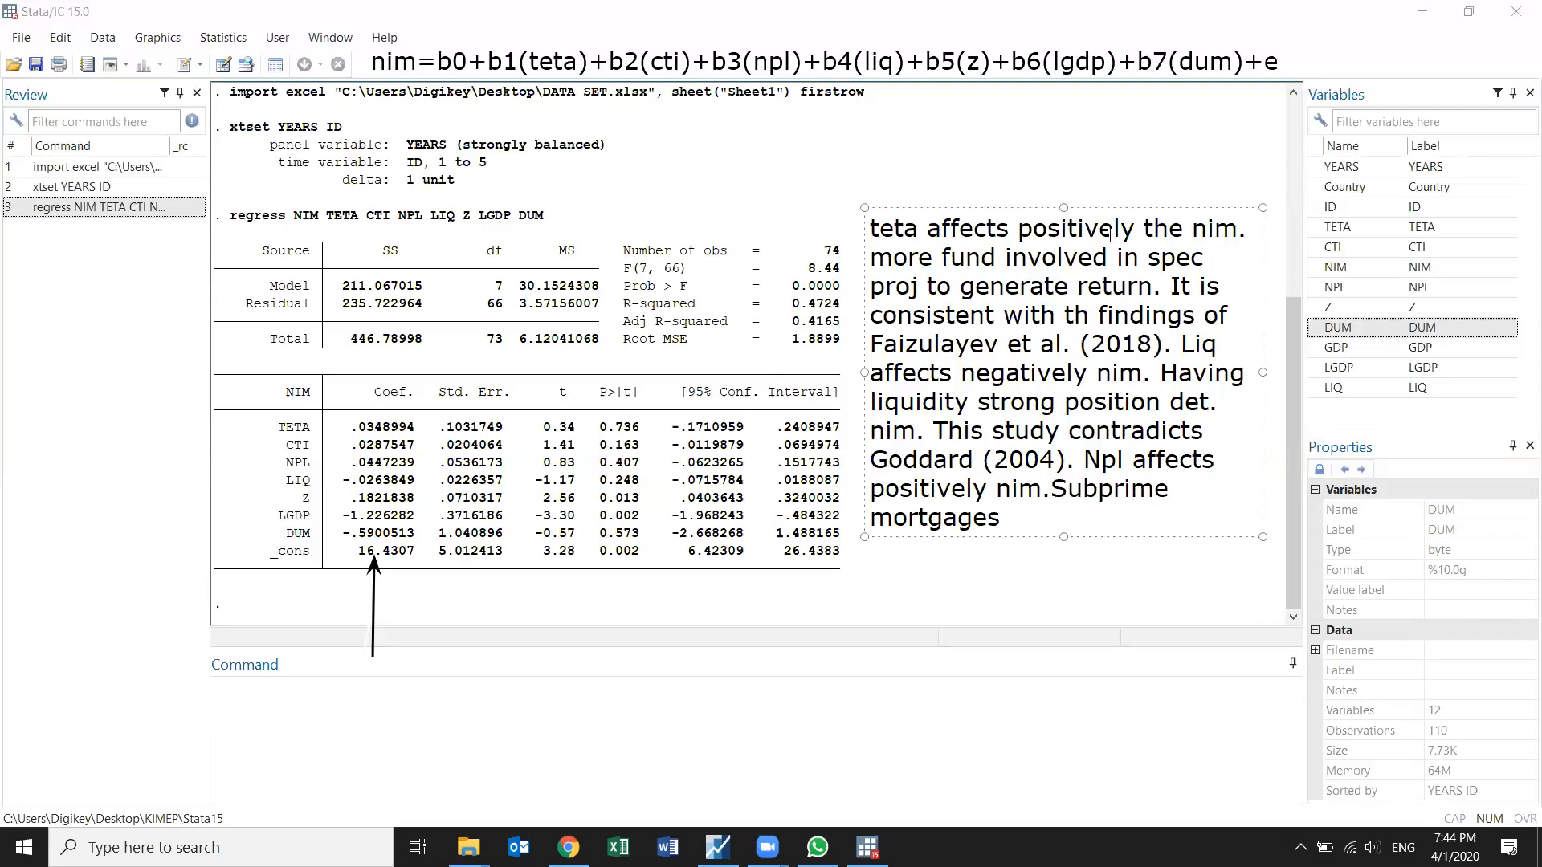
click(1022, 522)
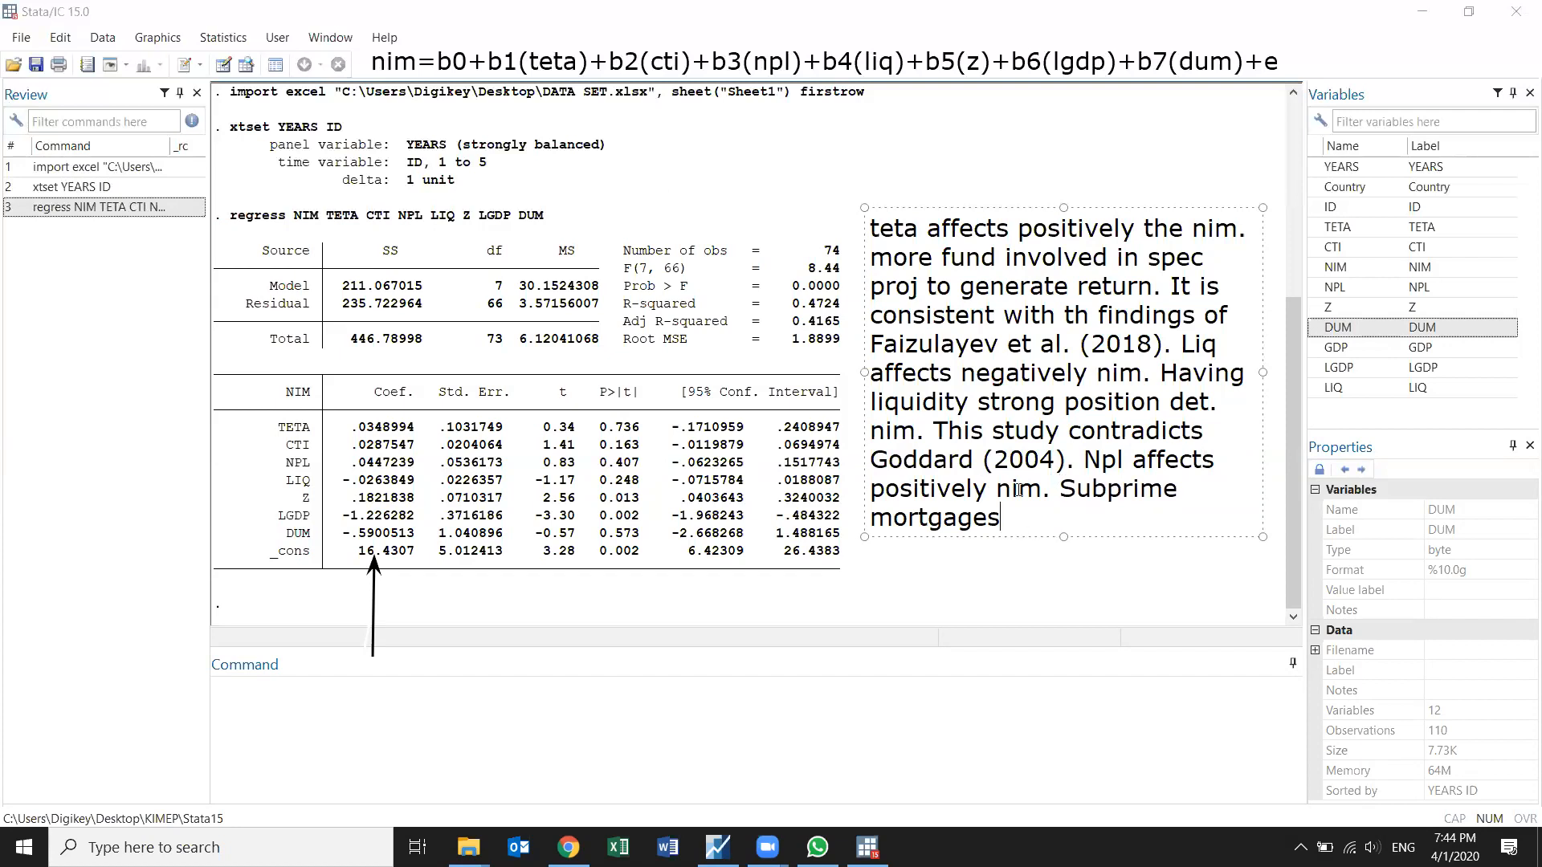
Step: Extend the subprime mortgages phrase with "- giving loans to unqualified borrowrs." and leave a blank line below it
key(BackSpace)
text(- giving loans t)
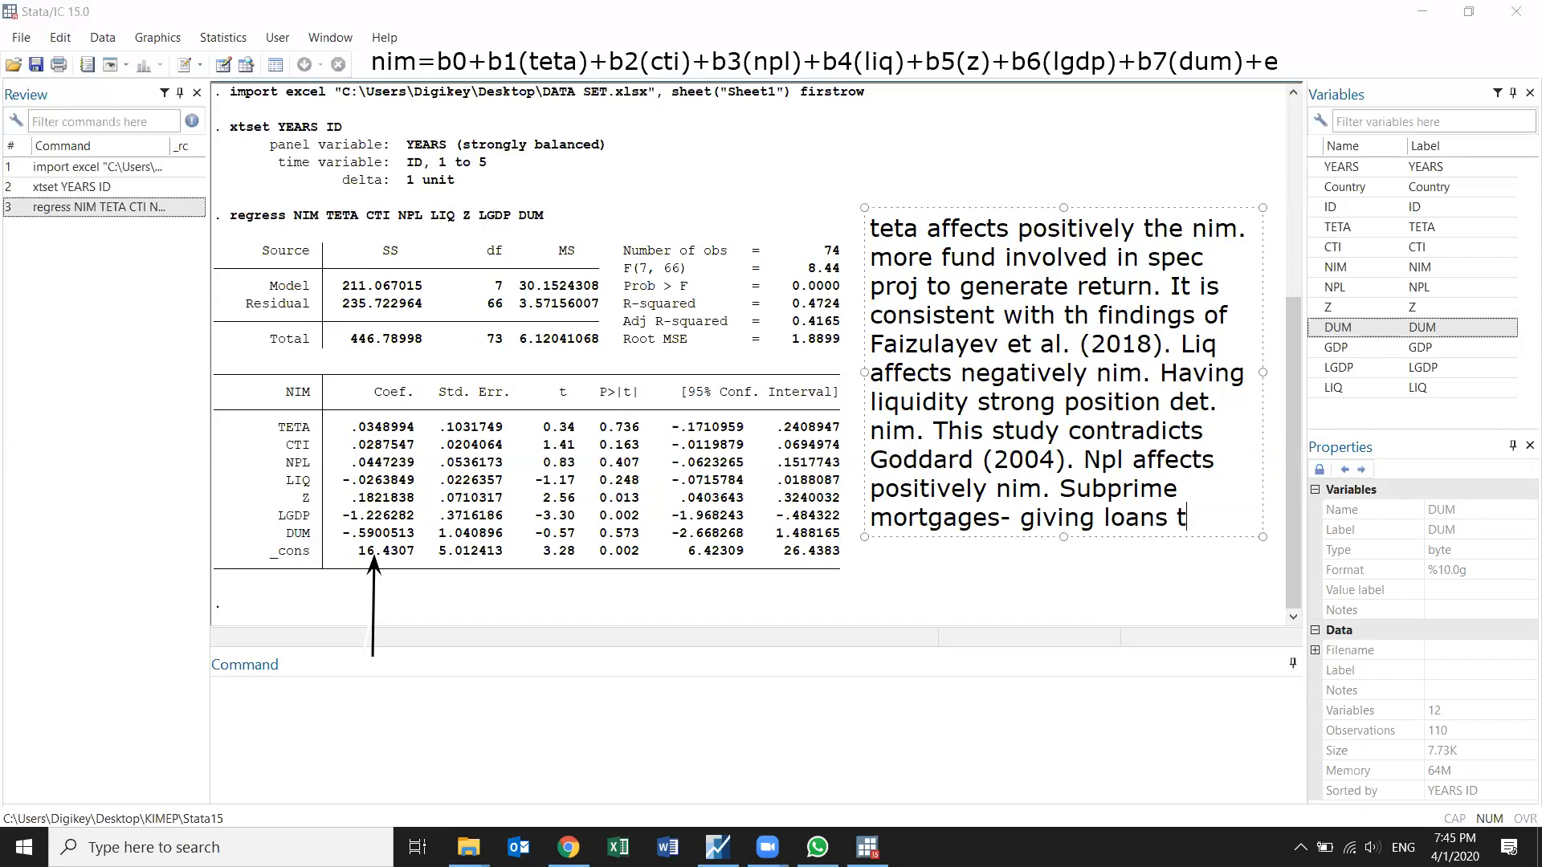
text(o unqual)
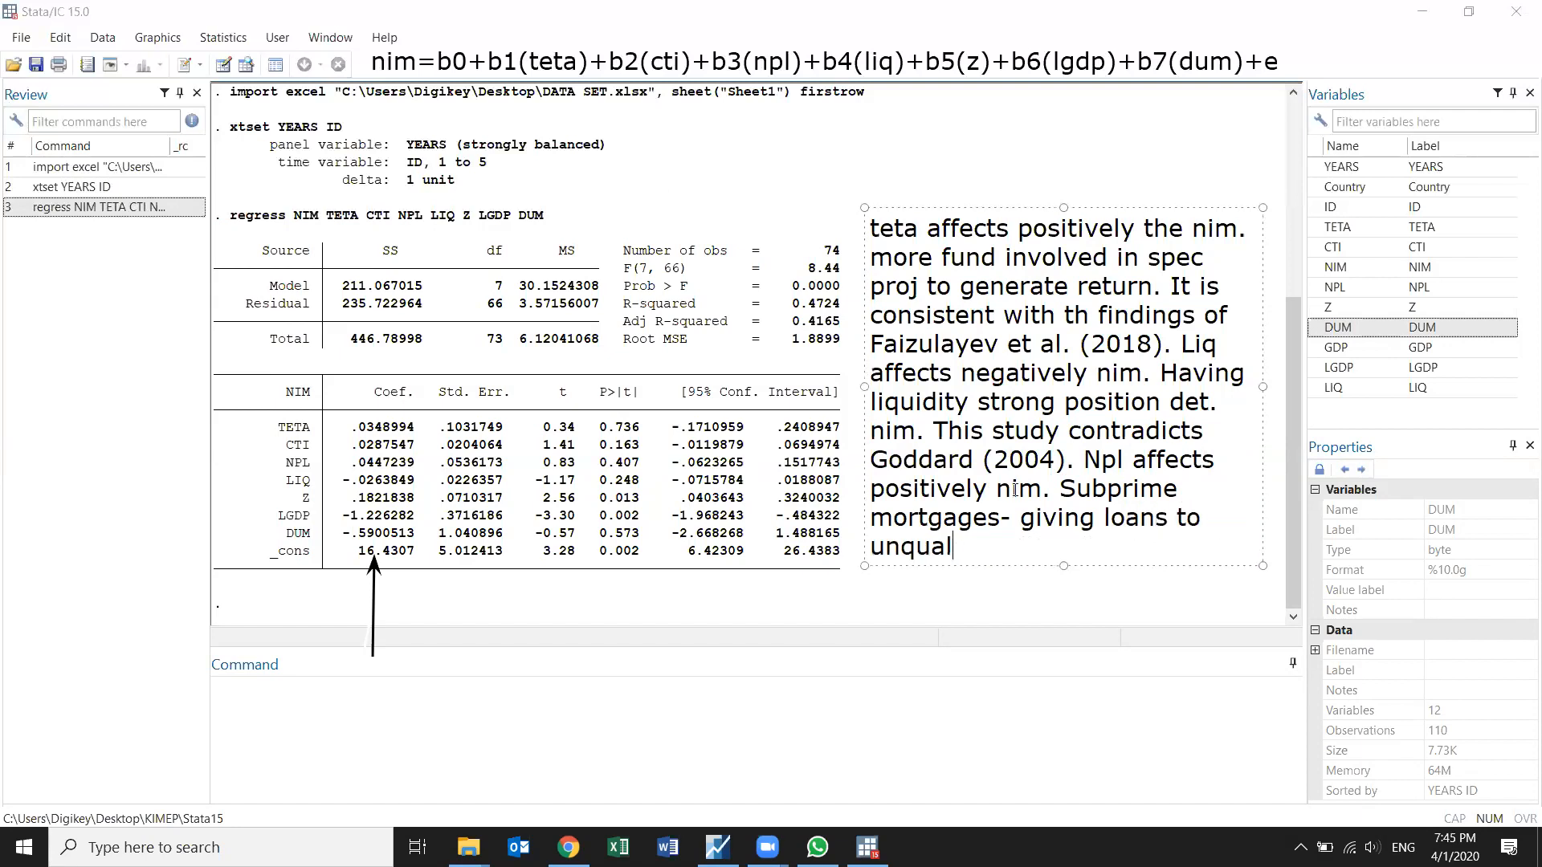
text(ified borro)
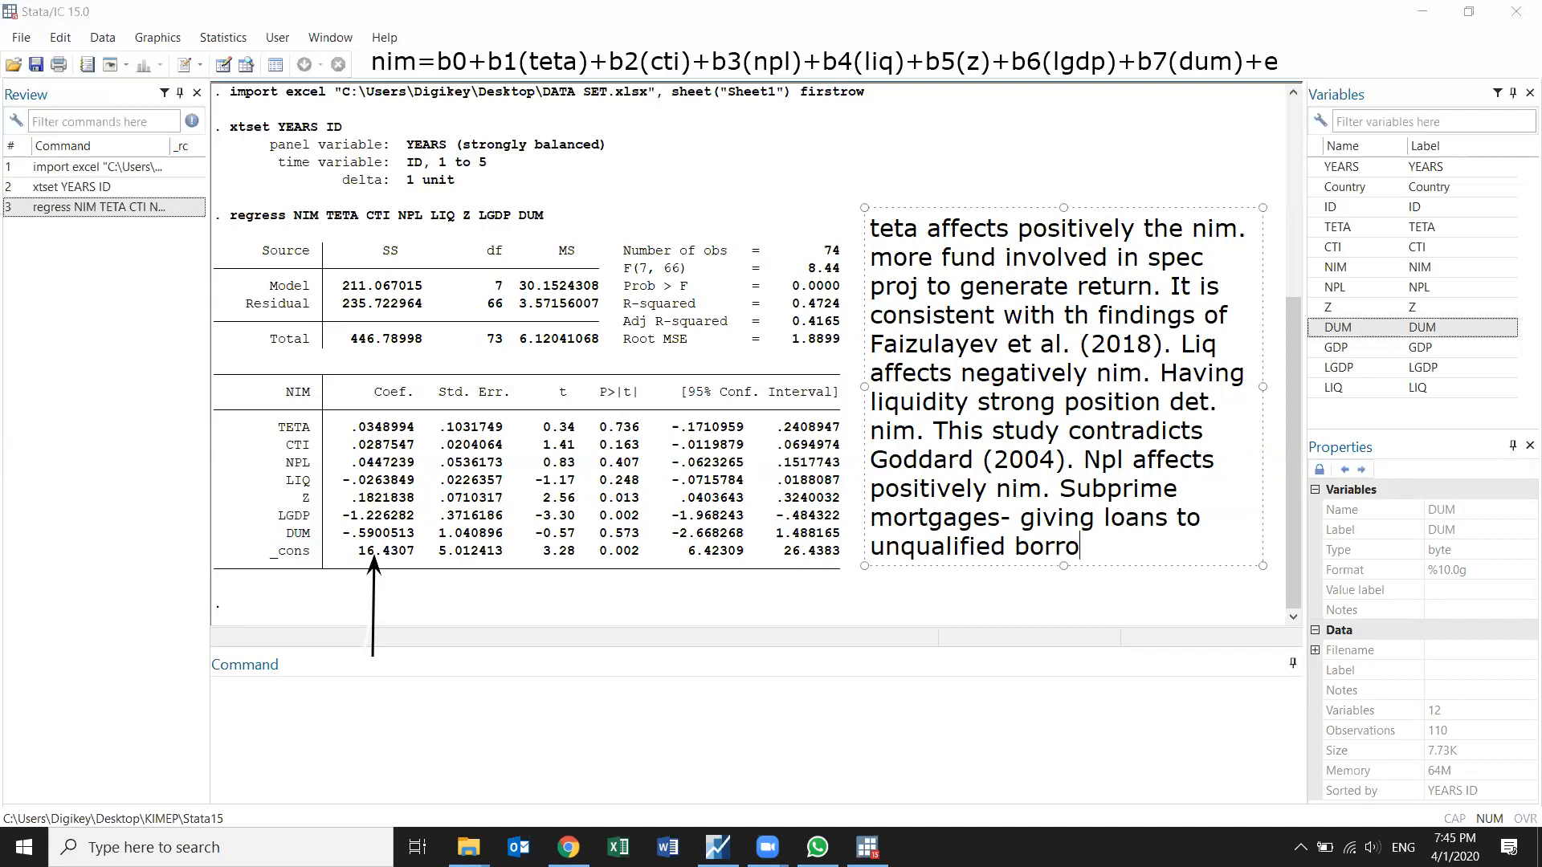
text(wrs.)
key(Return)
key(Return)
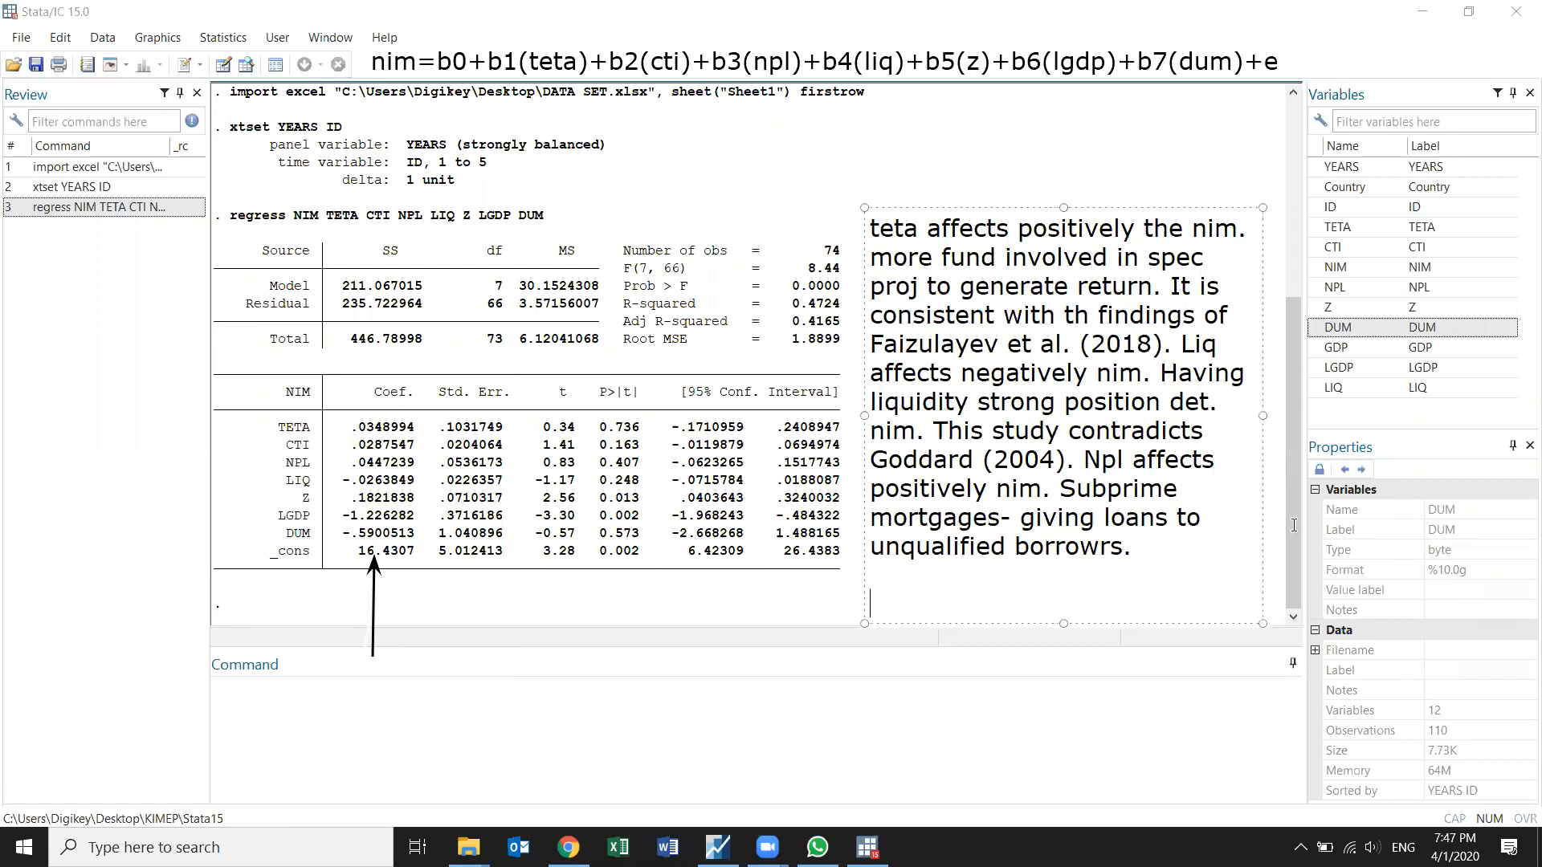
Step: Add a numbered list to the end of the note: "1. show direction", "2. reason", "3. comparison"
text(1. show direction)
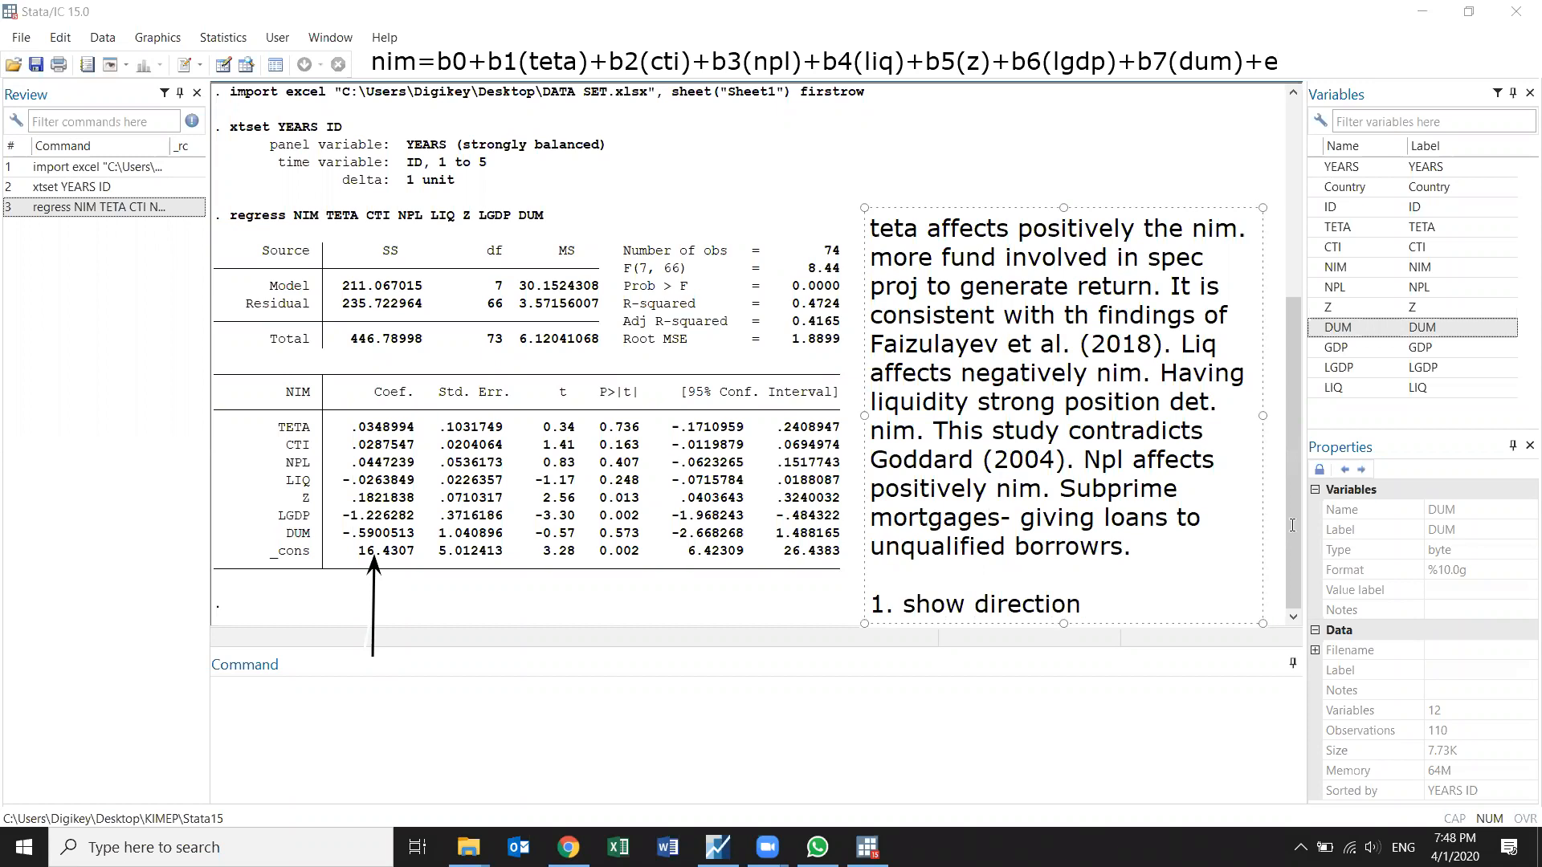
key(Return)
text(2. res)
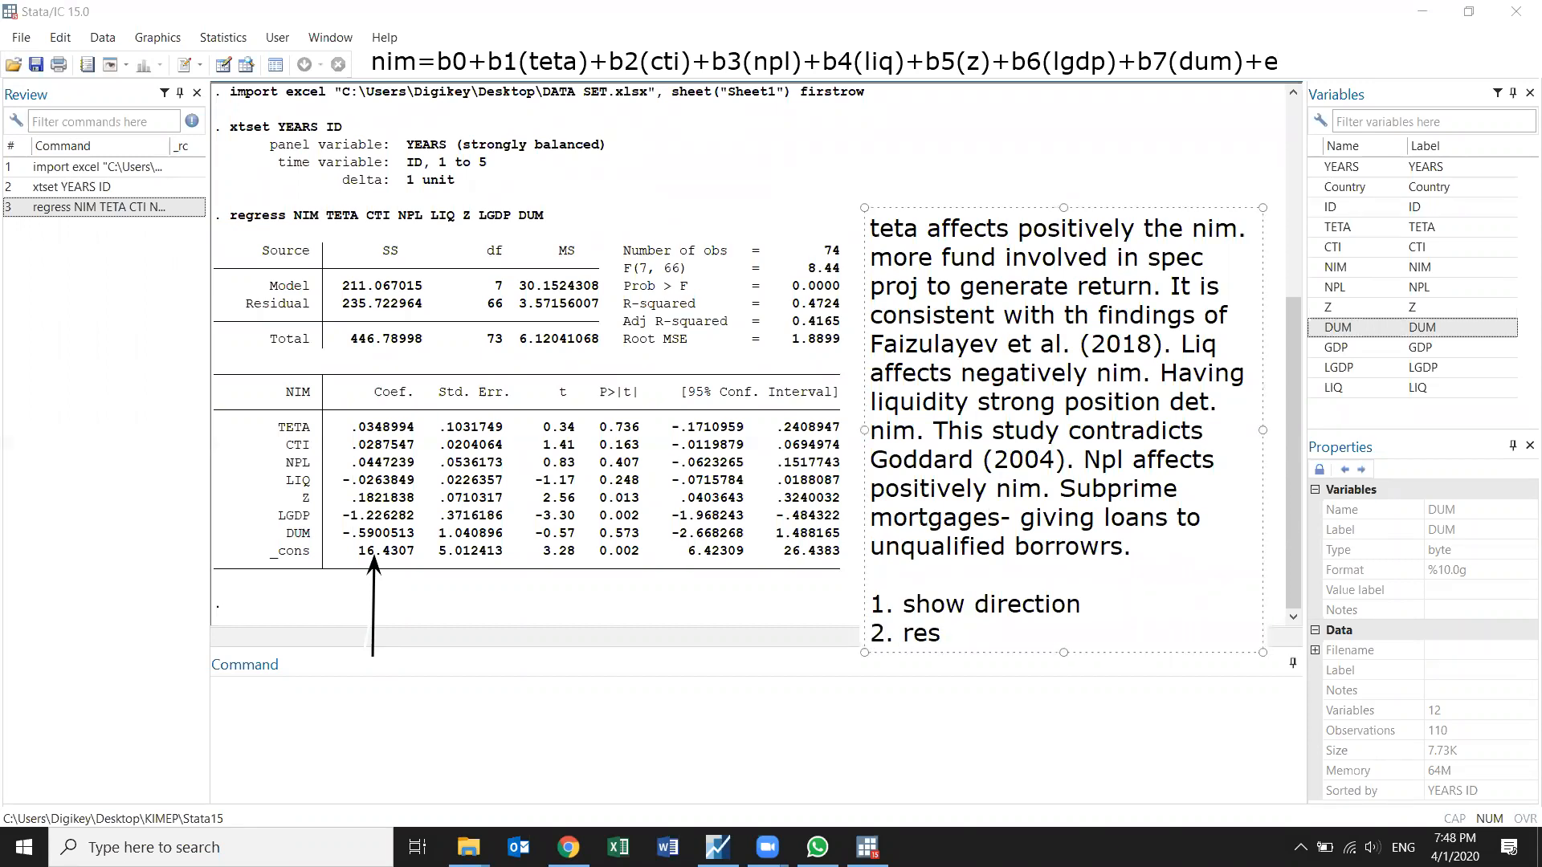
key(BackSpace)
text(ason)
key(Return)
text(3. comparison)
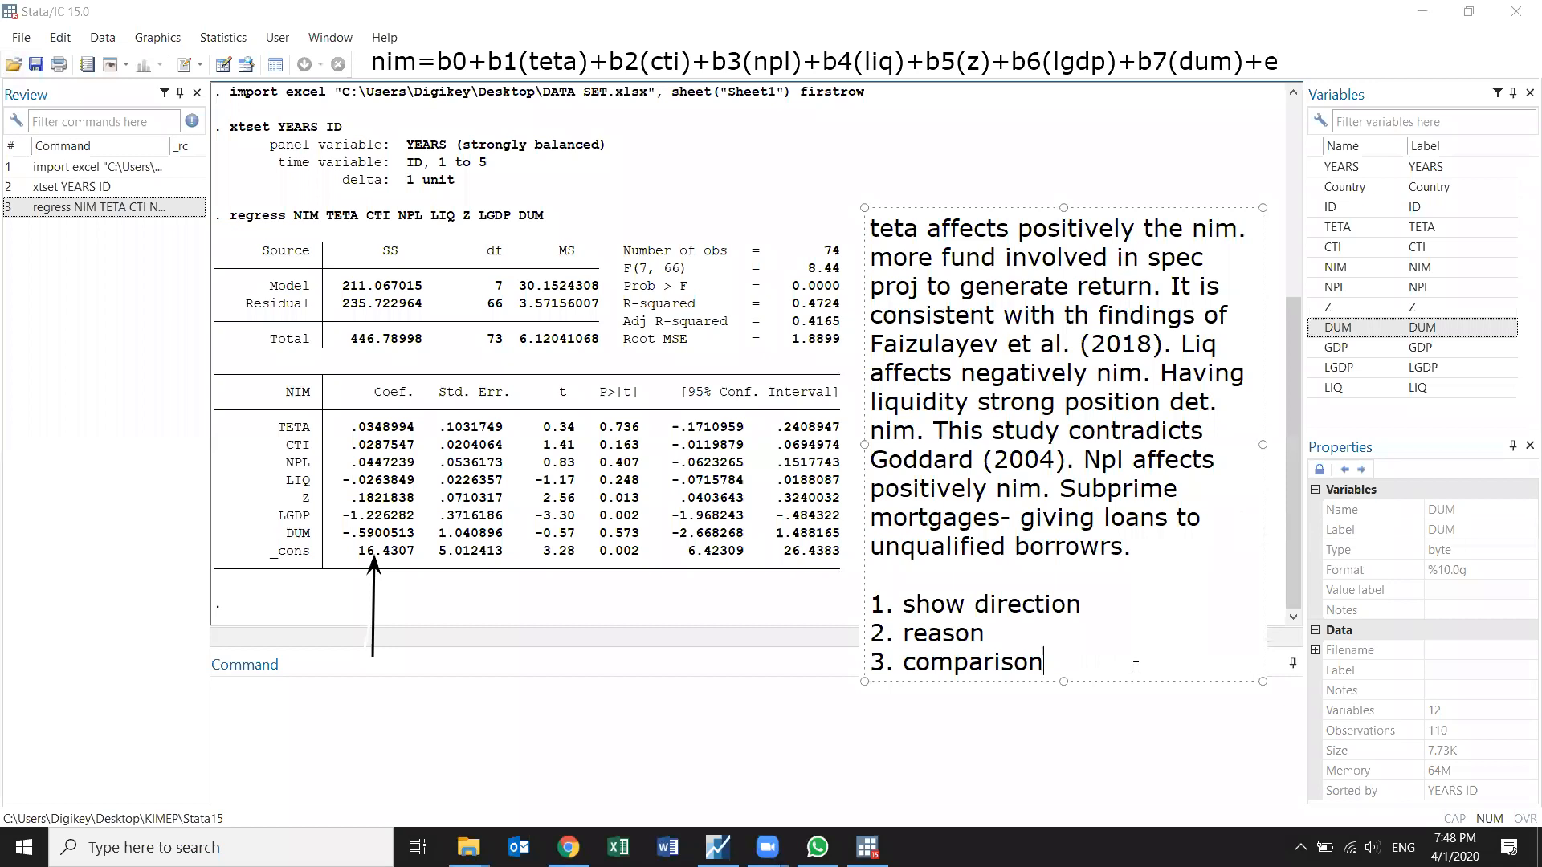
click(1137, 739)
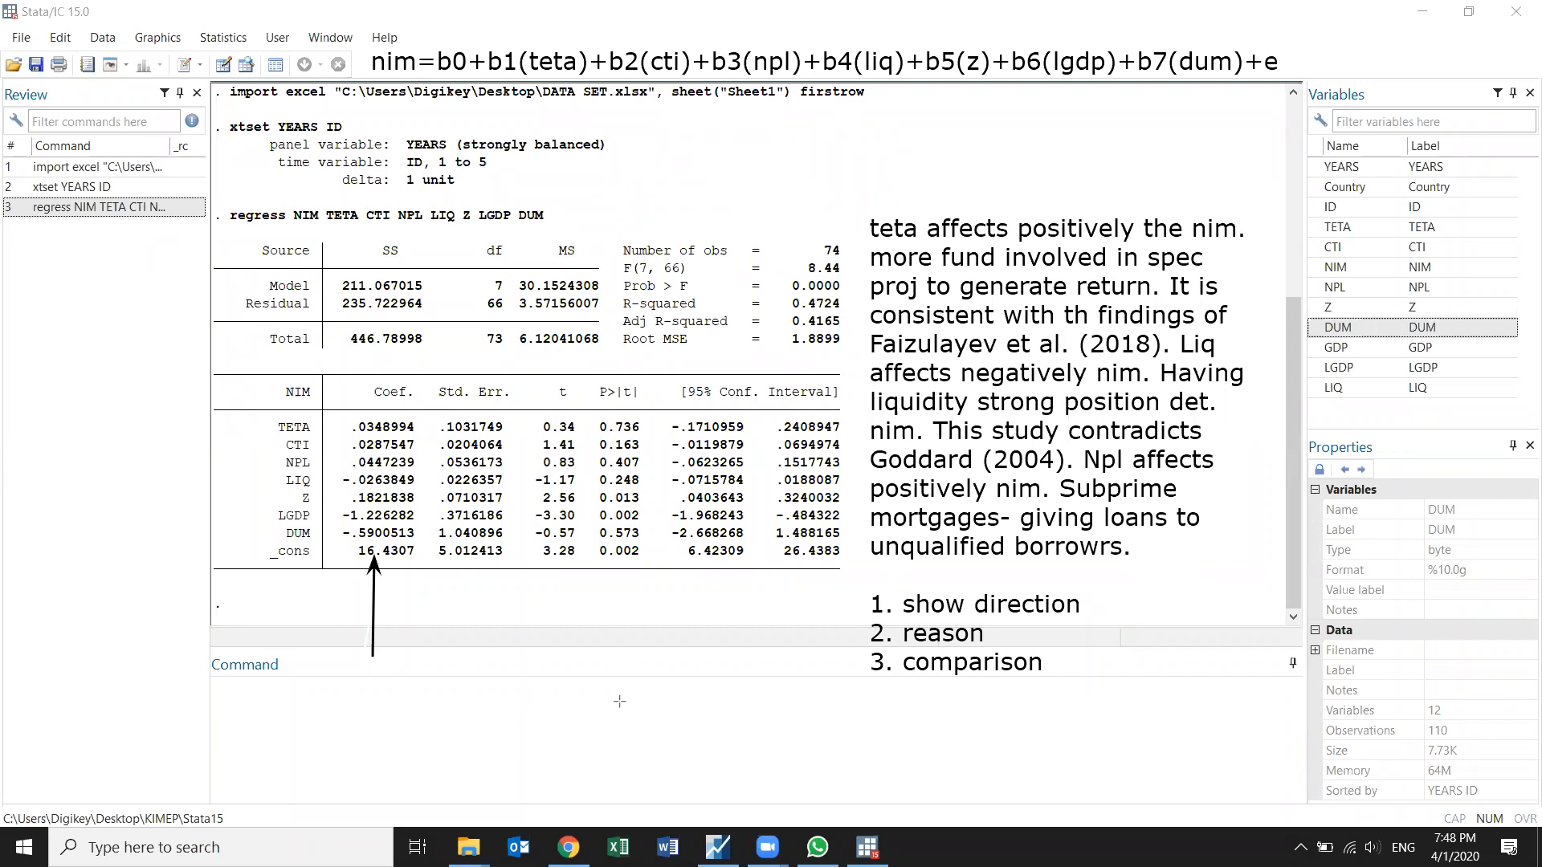
Step: Draw an arrow up to the P>|t| column labelled "validity of varibles" and label the coefficient arrow "direction of effect"
drag(610, 717, 610, 556)
click(538, 738)
text(validit)
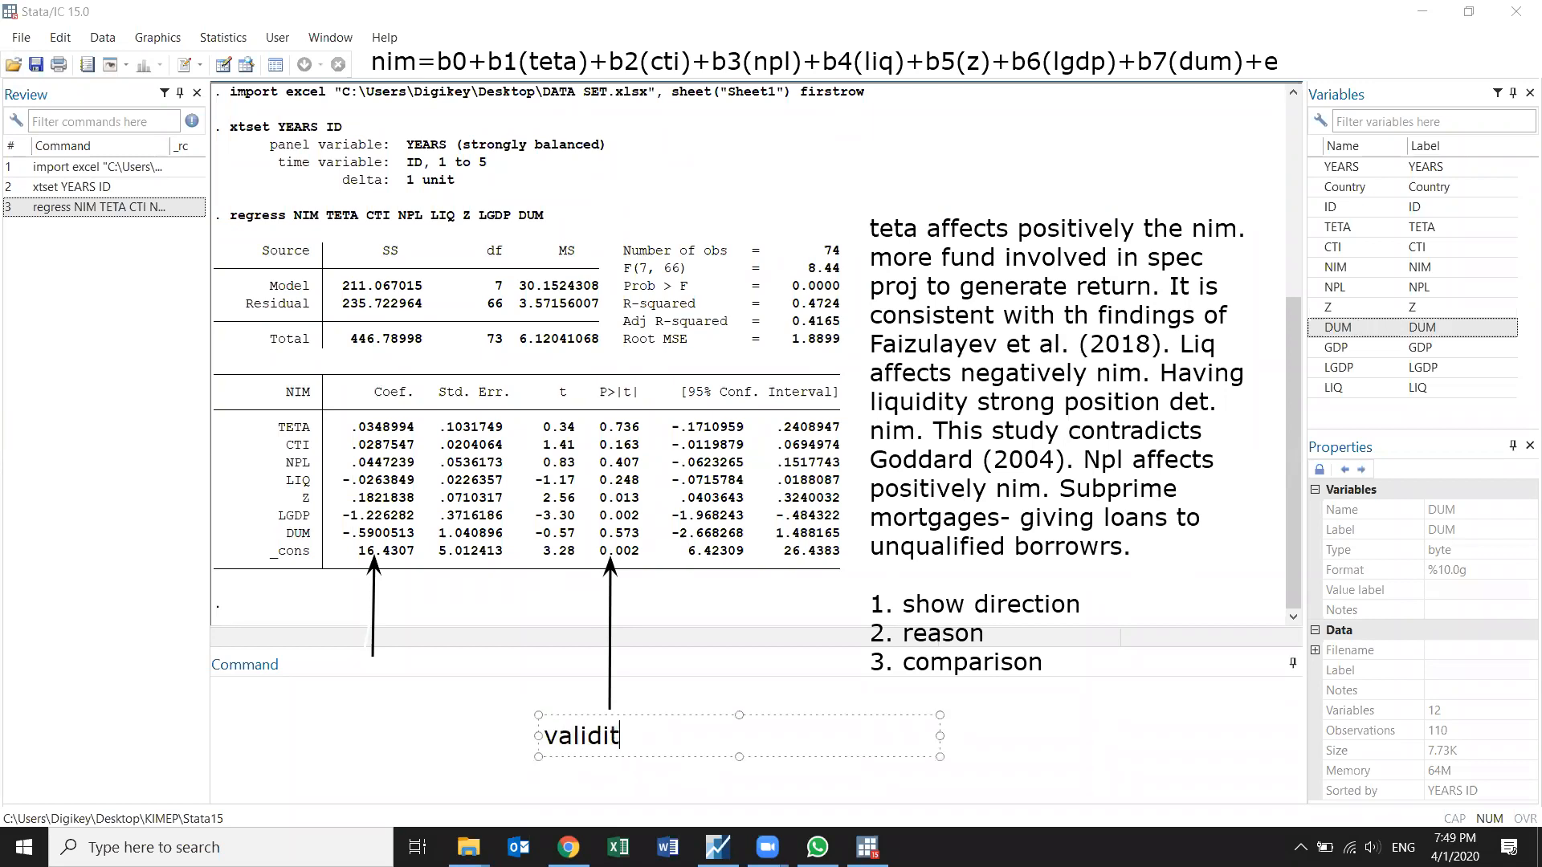
text(y of varibles)
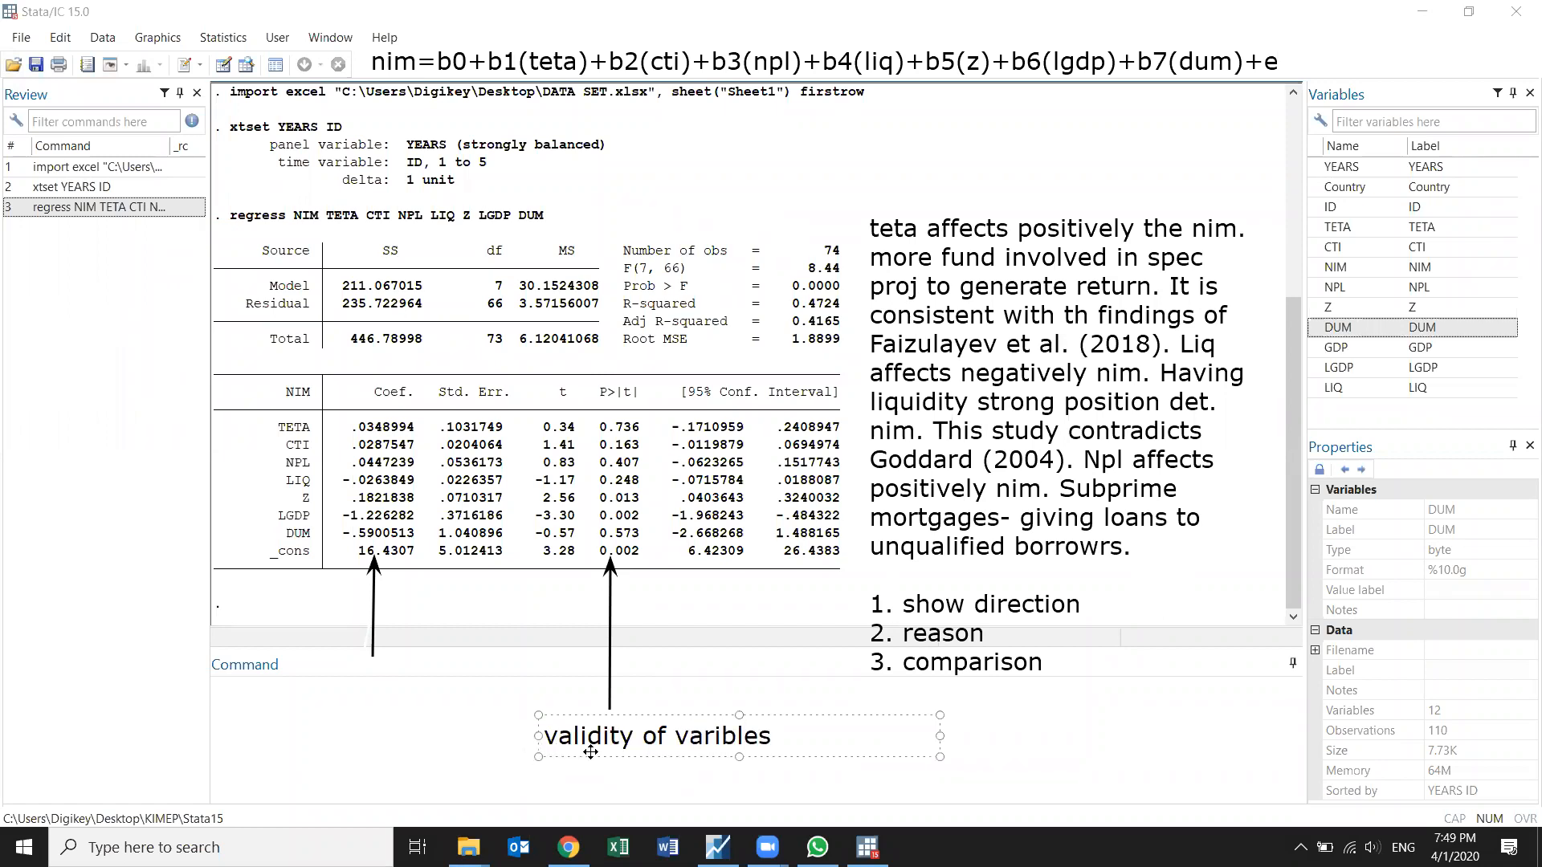
click(657, 781)
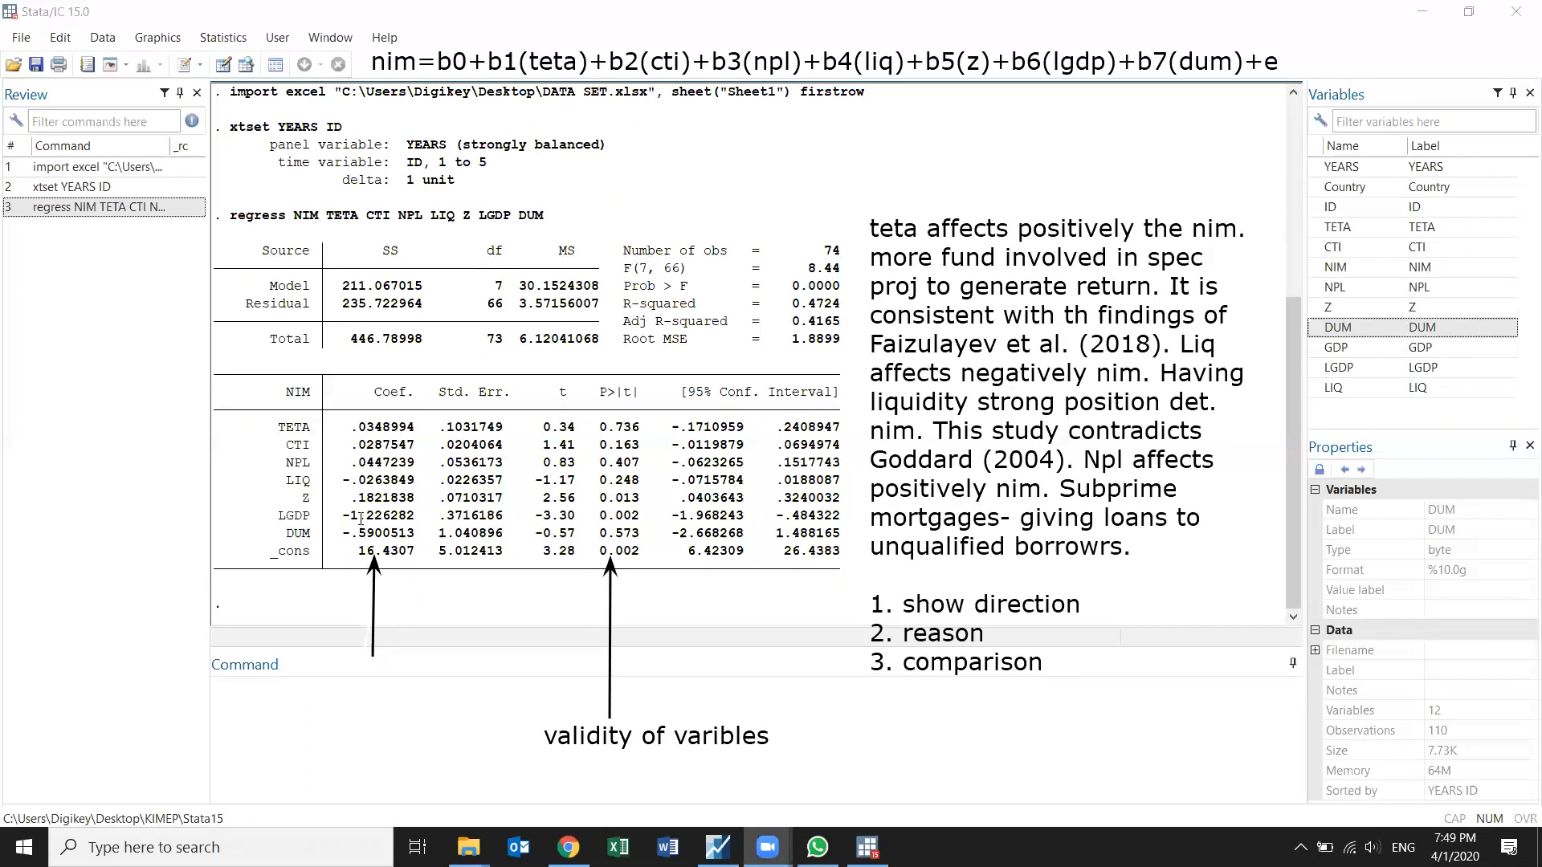
click(314, 669)
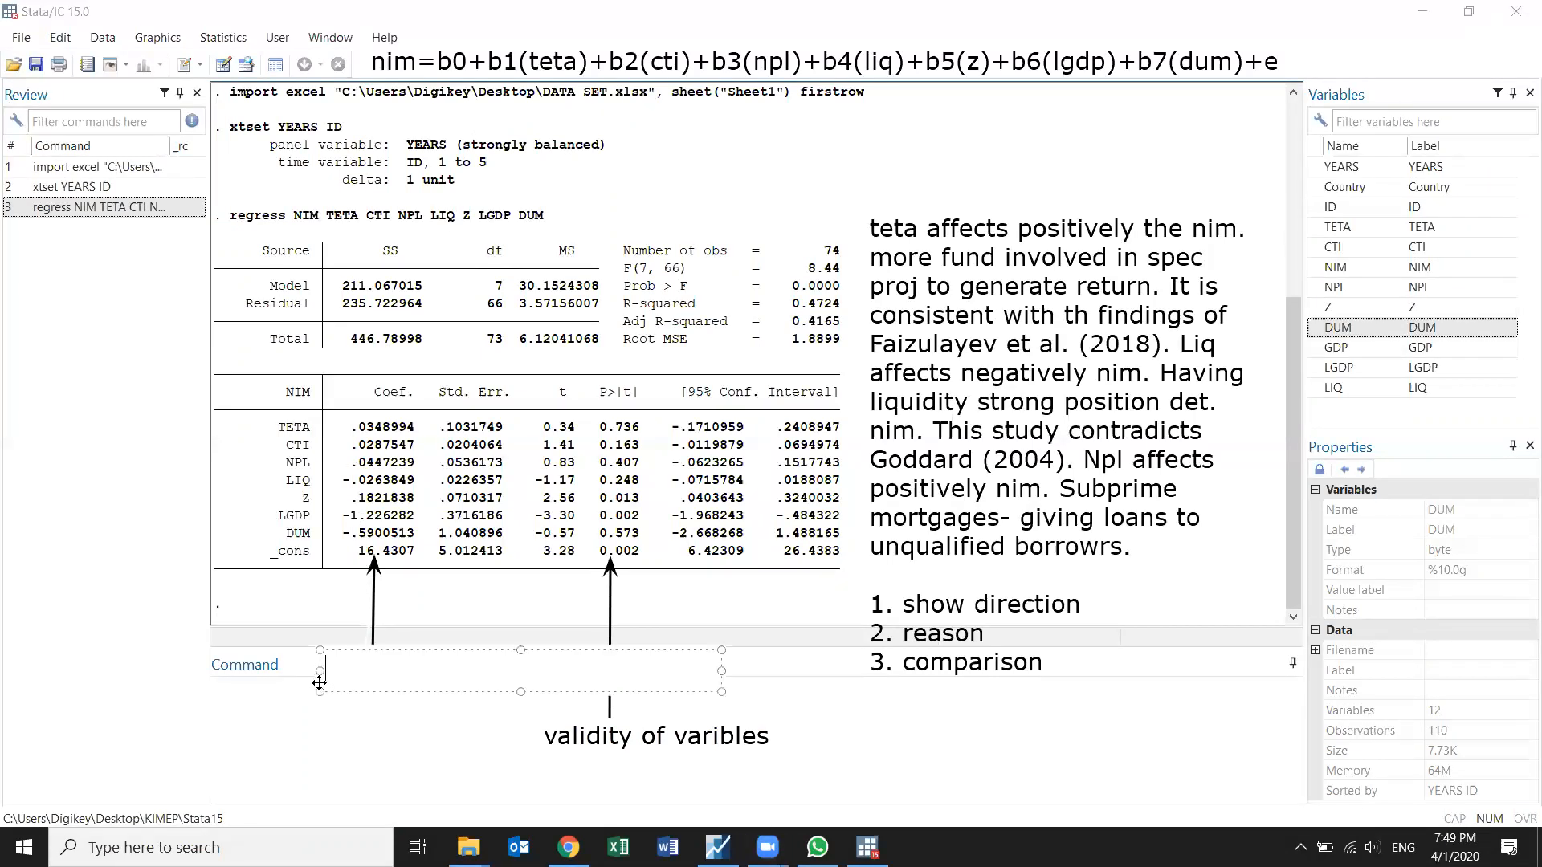
text(direction of effec)
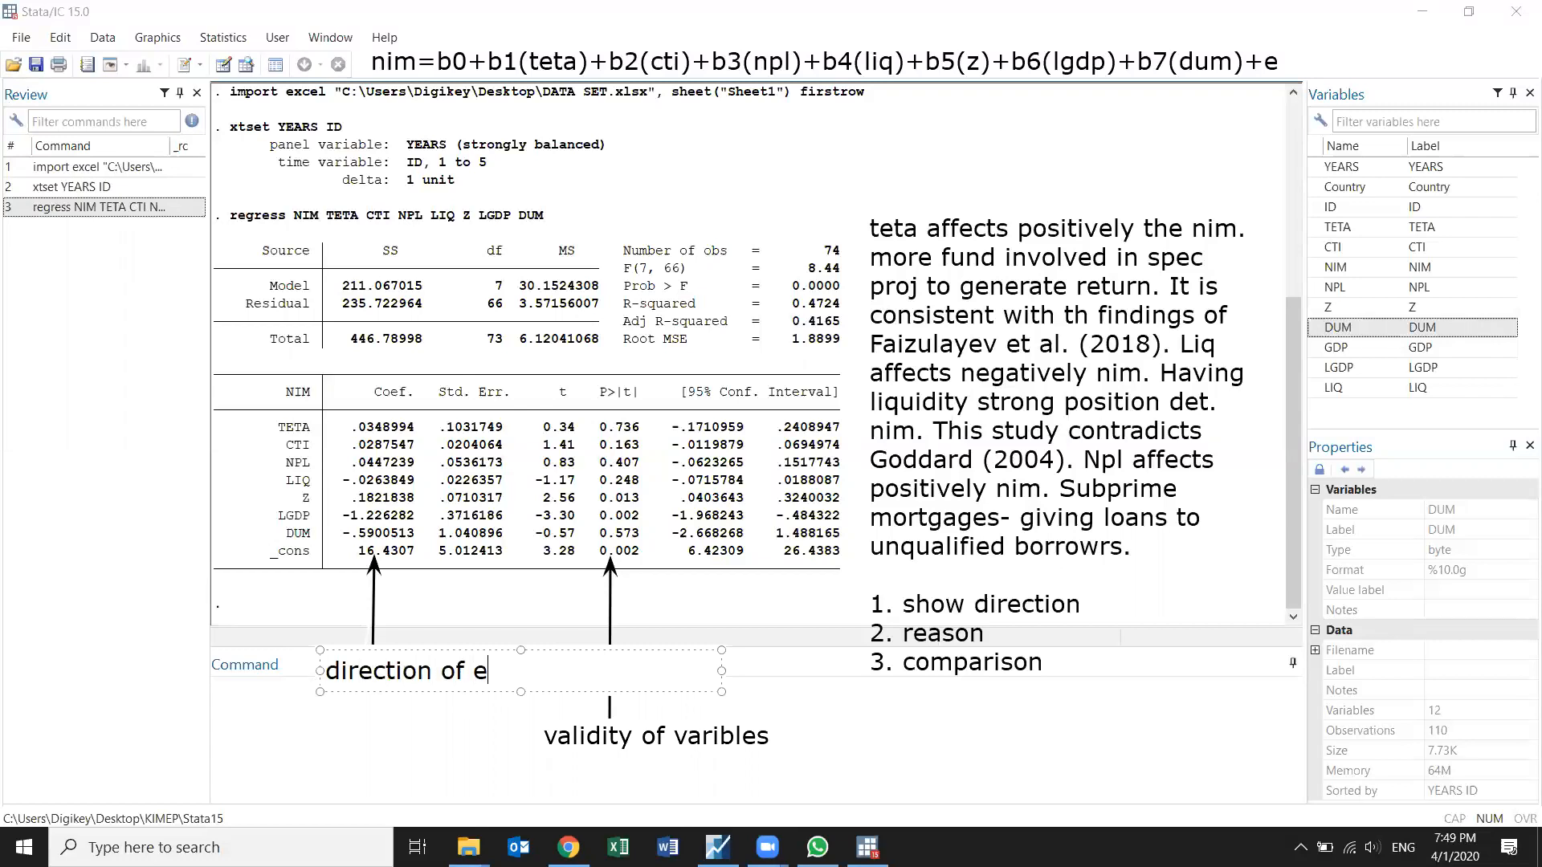
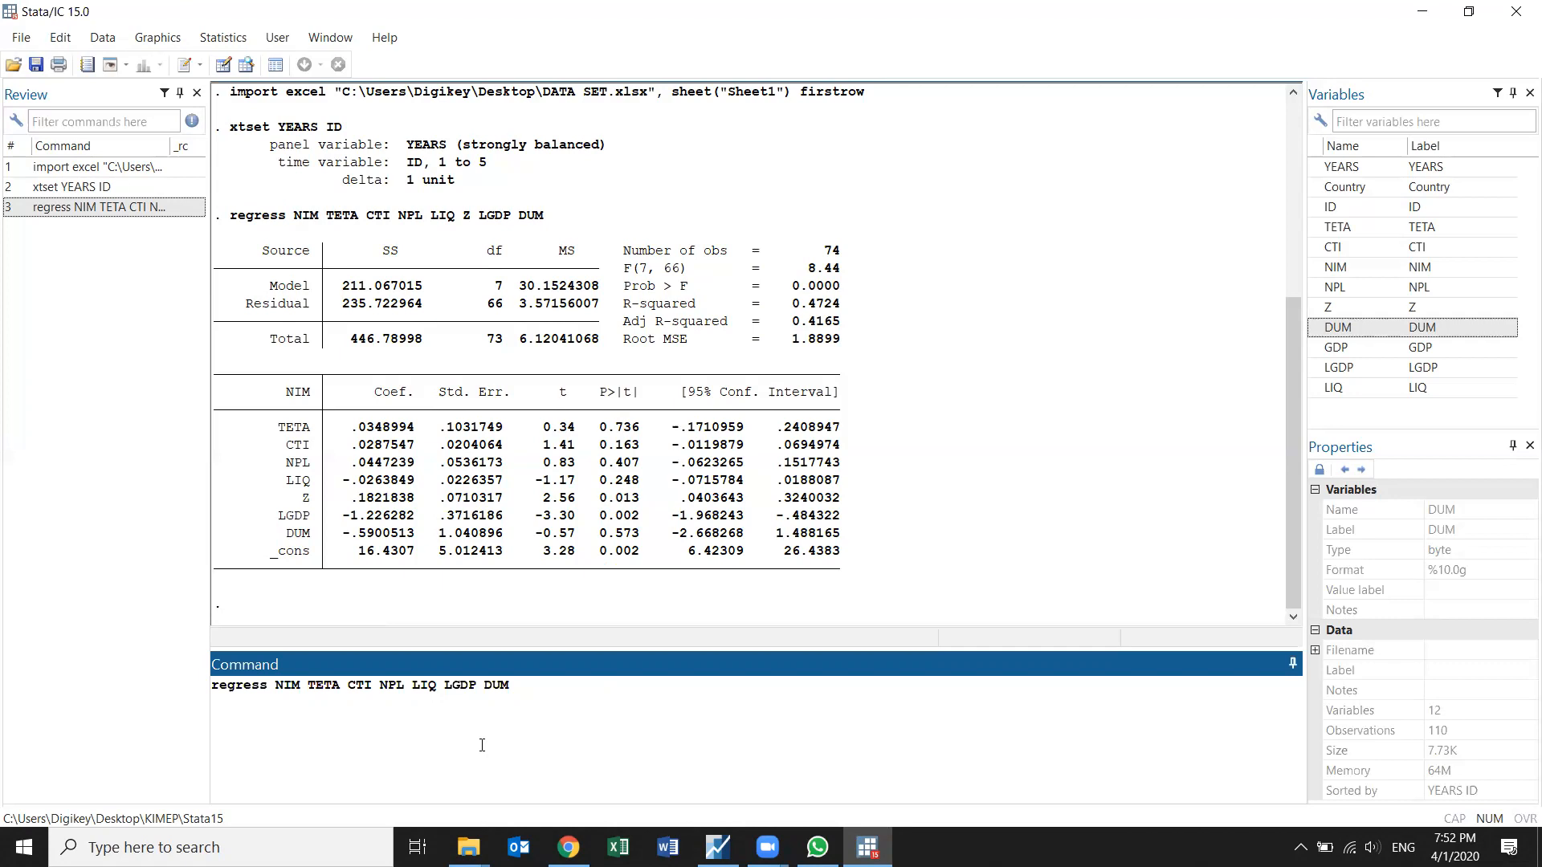
Step: Regress NIM on TETA CTI NPL LIQ LGDP DUM, and rerun the regression with Z in place of DUM
key(Return)
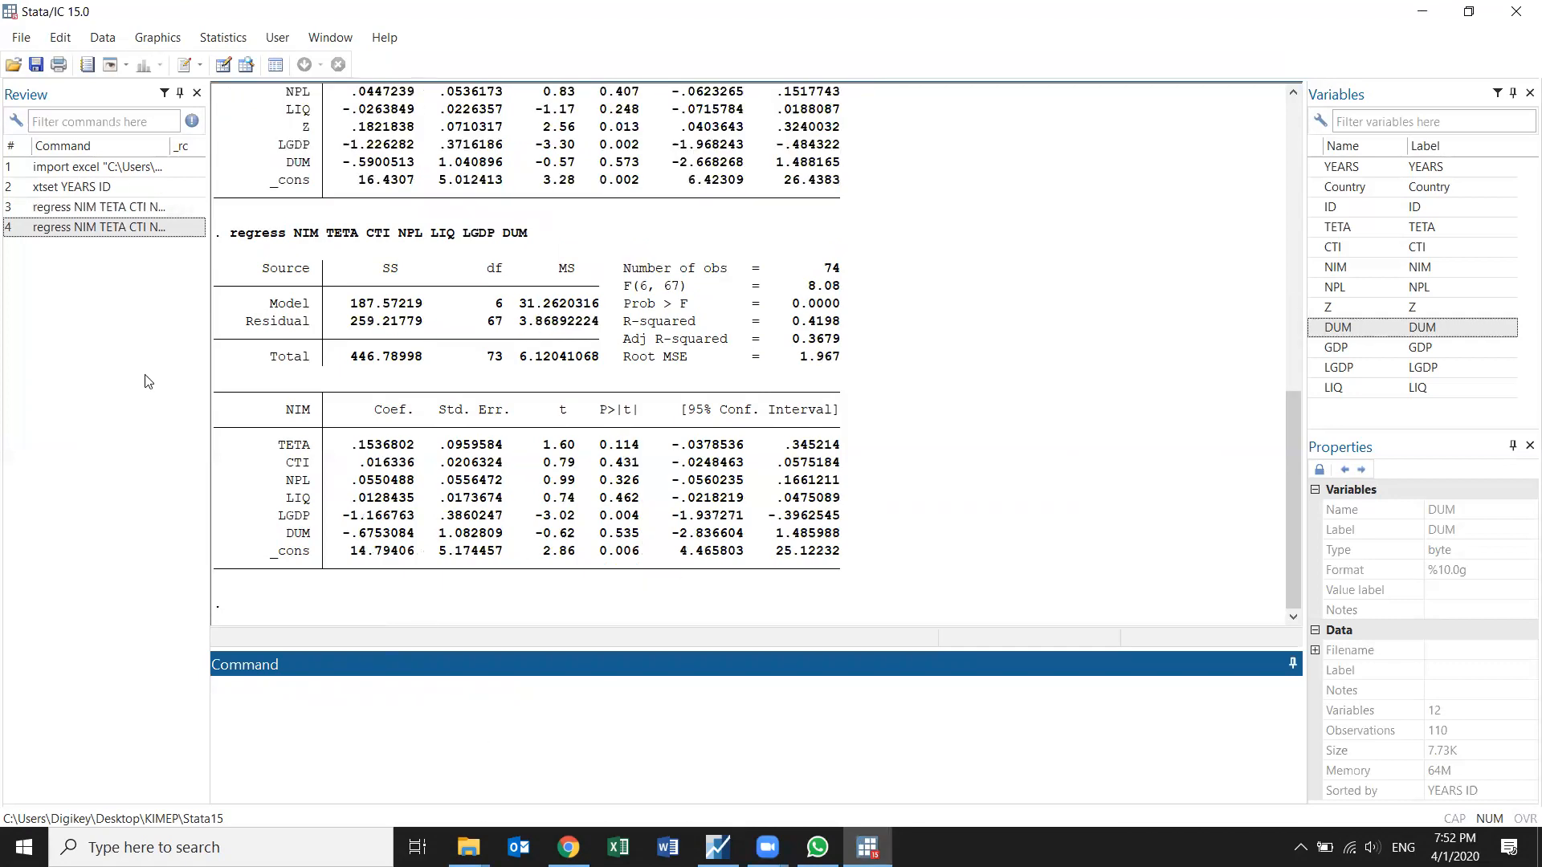
click(110, 232)
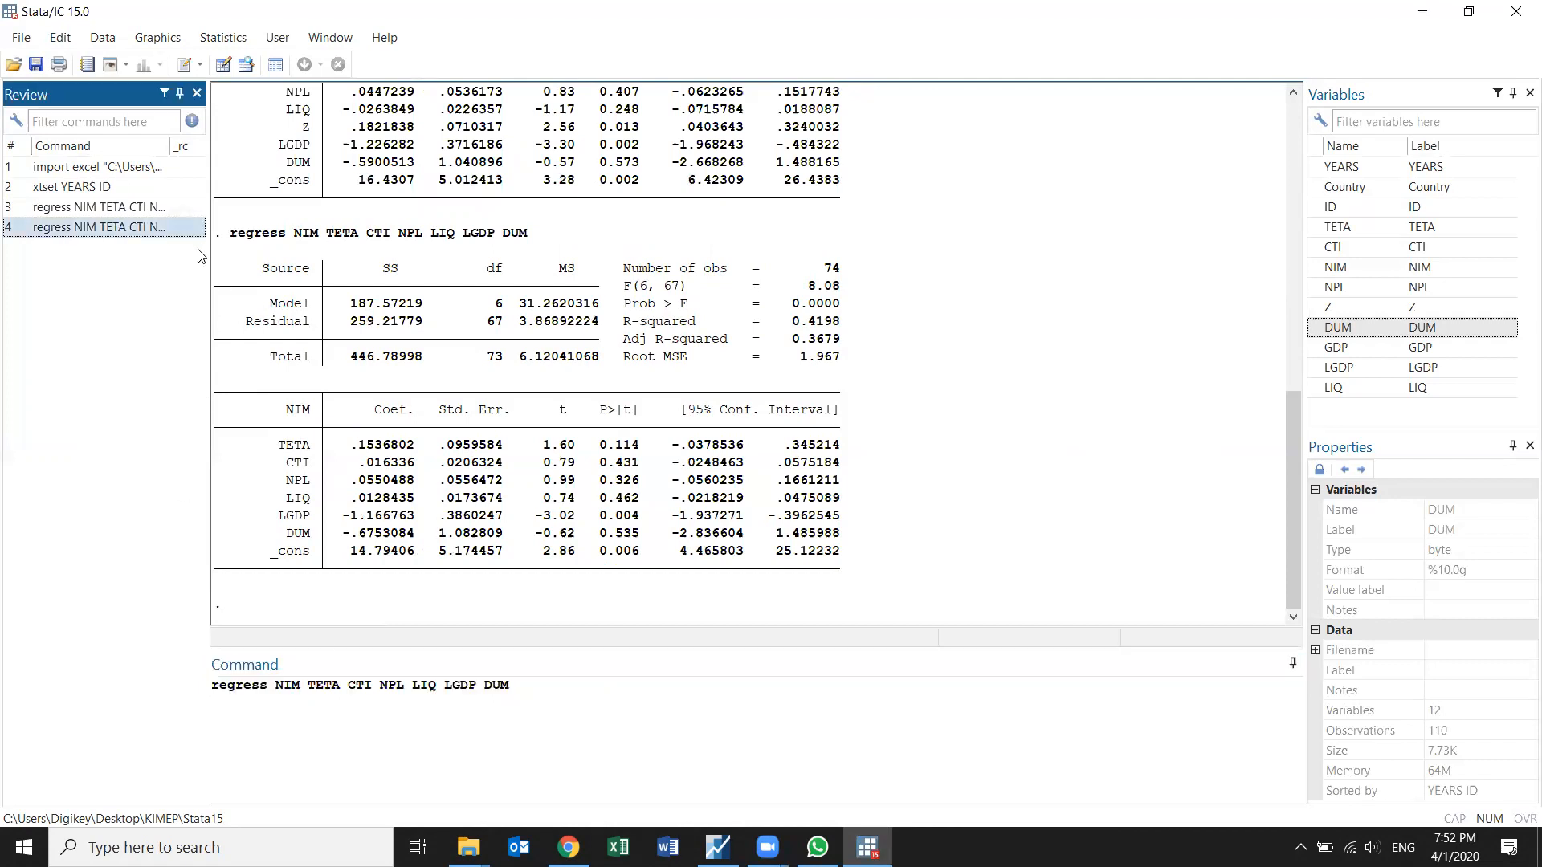
double_click(495, 683)
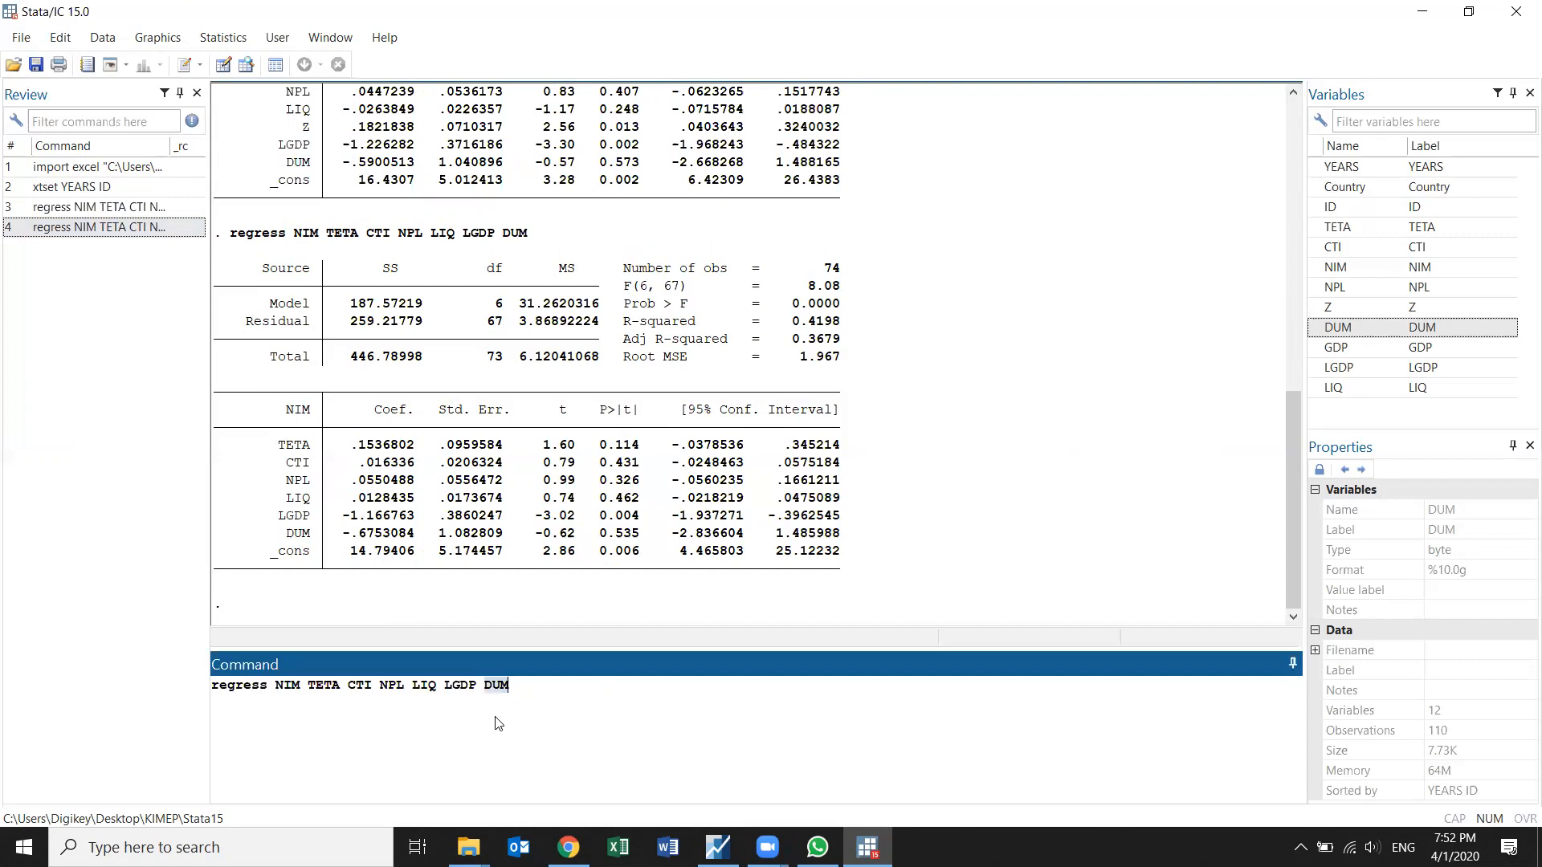
key(BackSpace)
key(Caps_Lock)
key(Return)
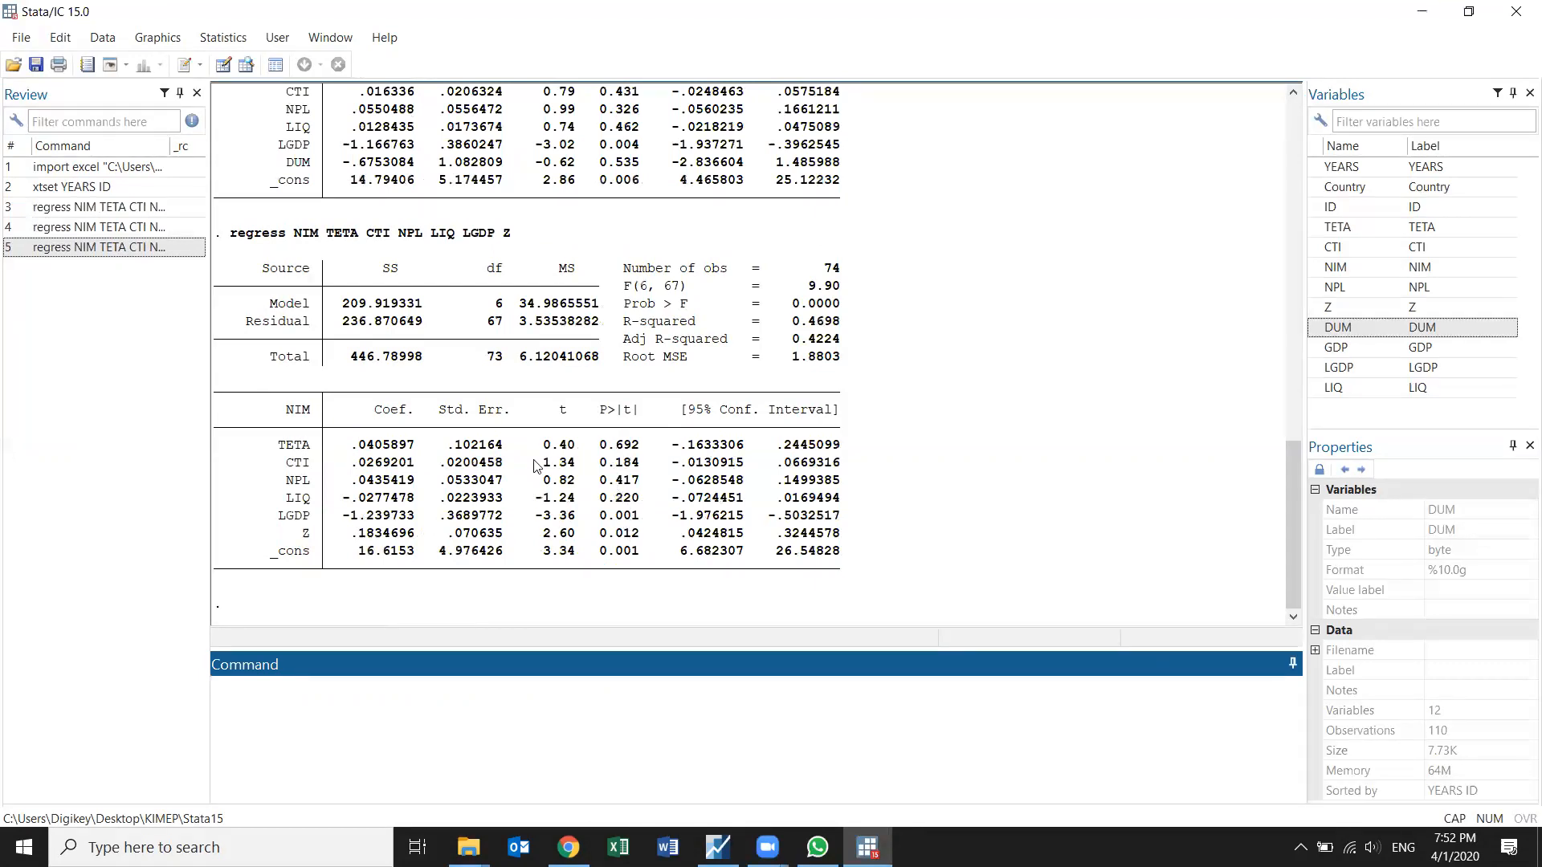
Step: Rerun the regression of NIM without LGDP and Z, using only TETA CTI NPL LIQ
click(96, 248)
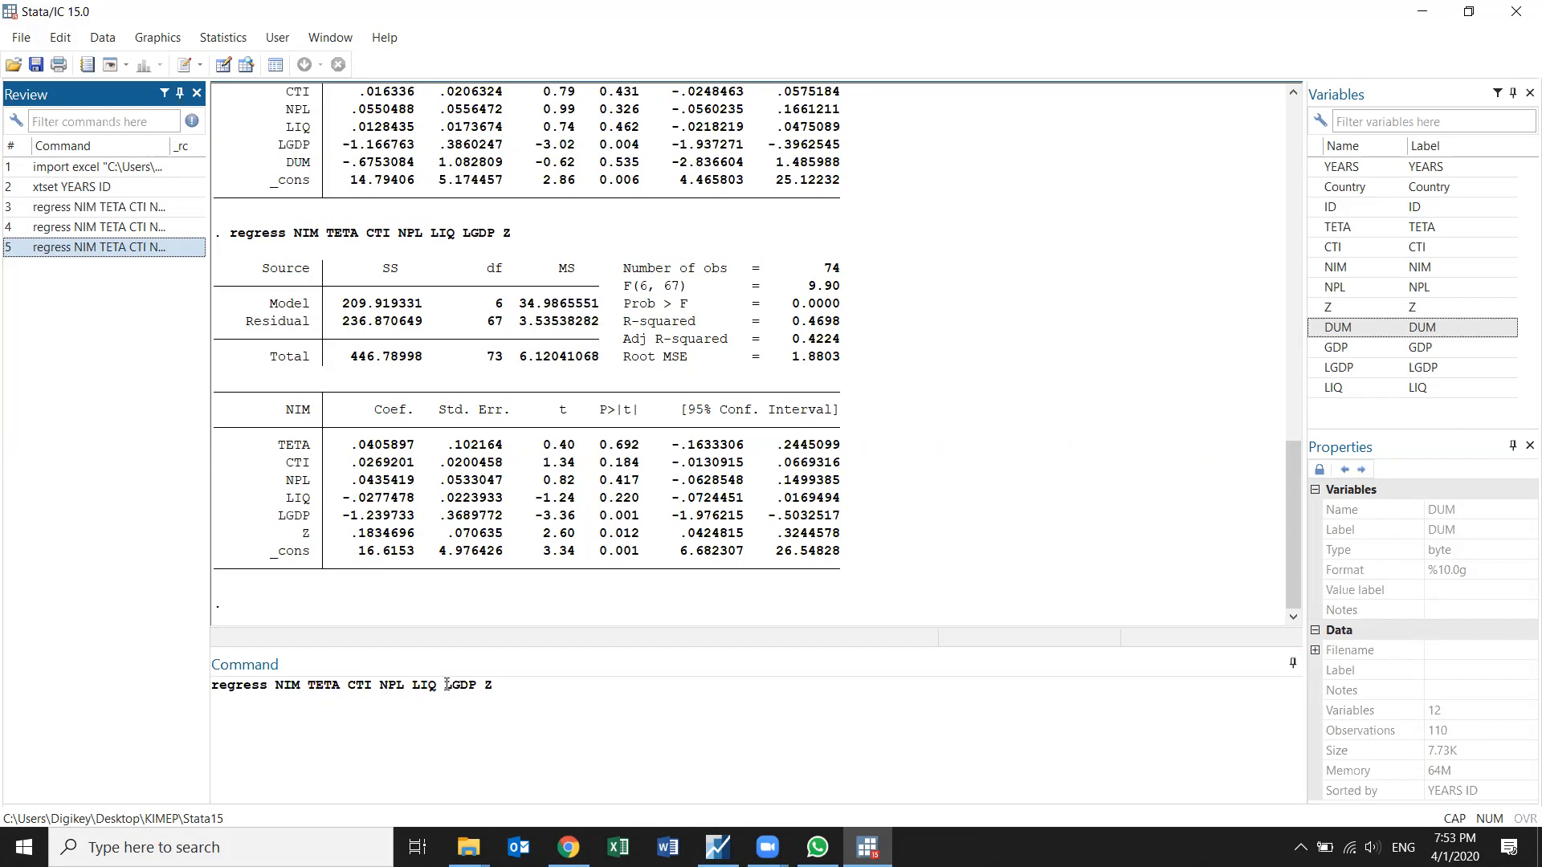
drag(444, 685, 534, 688)
key(BackSpace)
key(BackSpace)
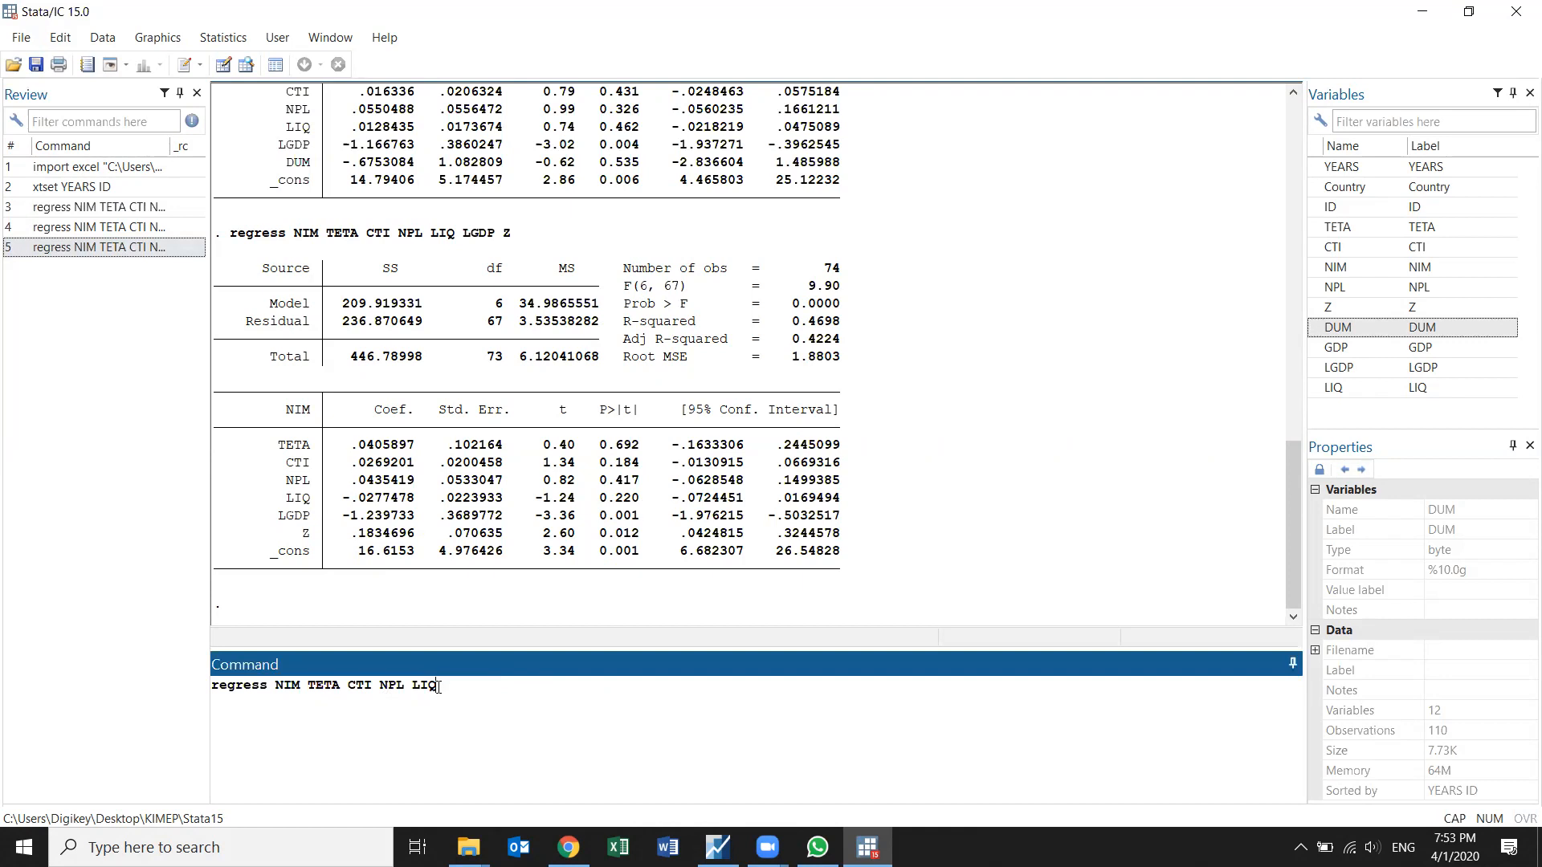
key(Return)
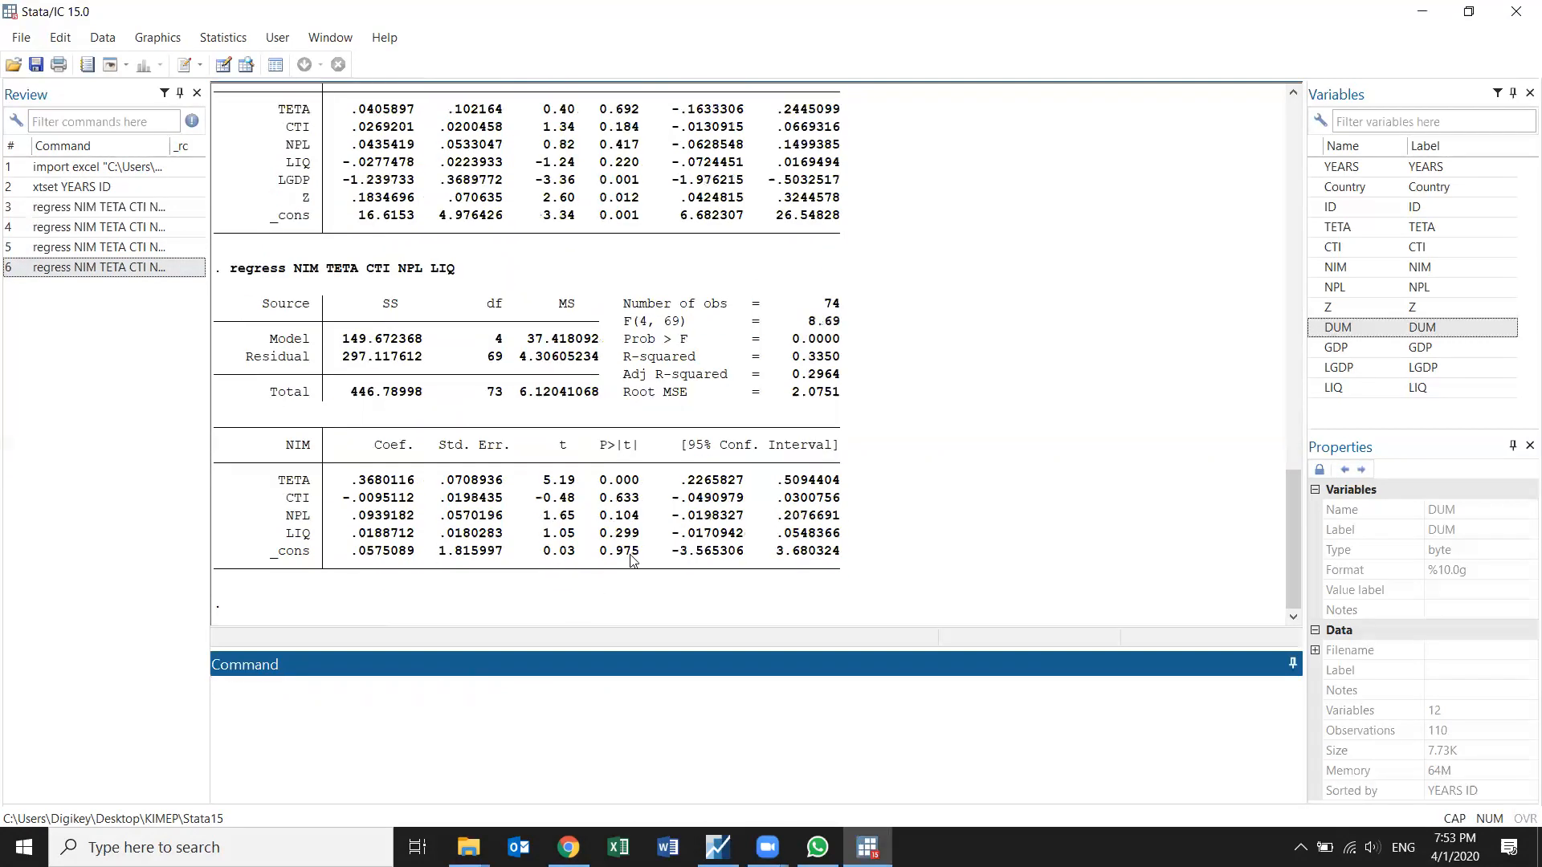
Step: Rerun the full regression of NIM on TETA CTI NPL LIQ Z LGDP DUM
click(94, 211)
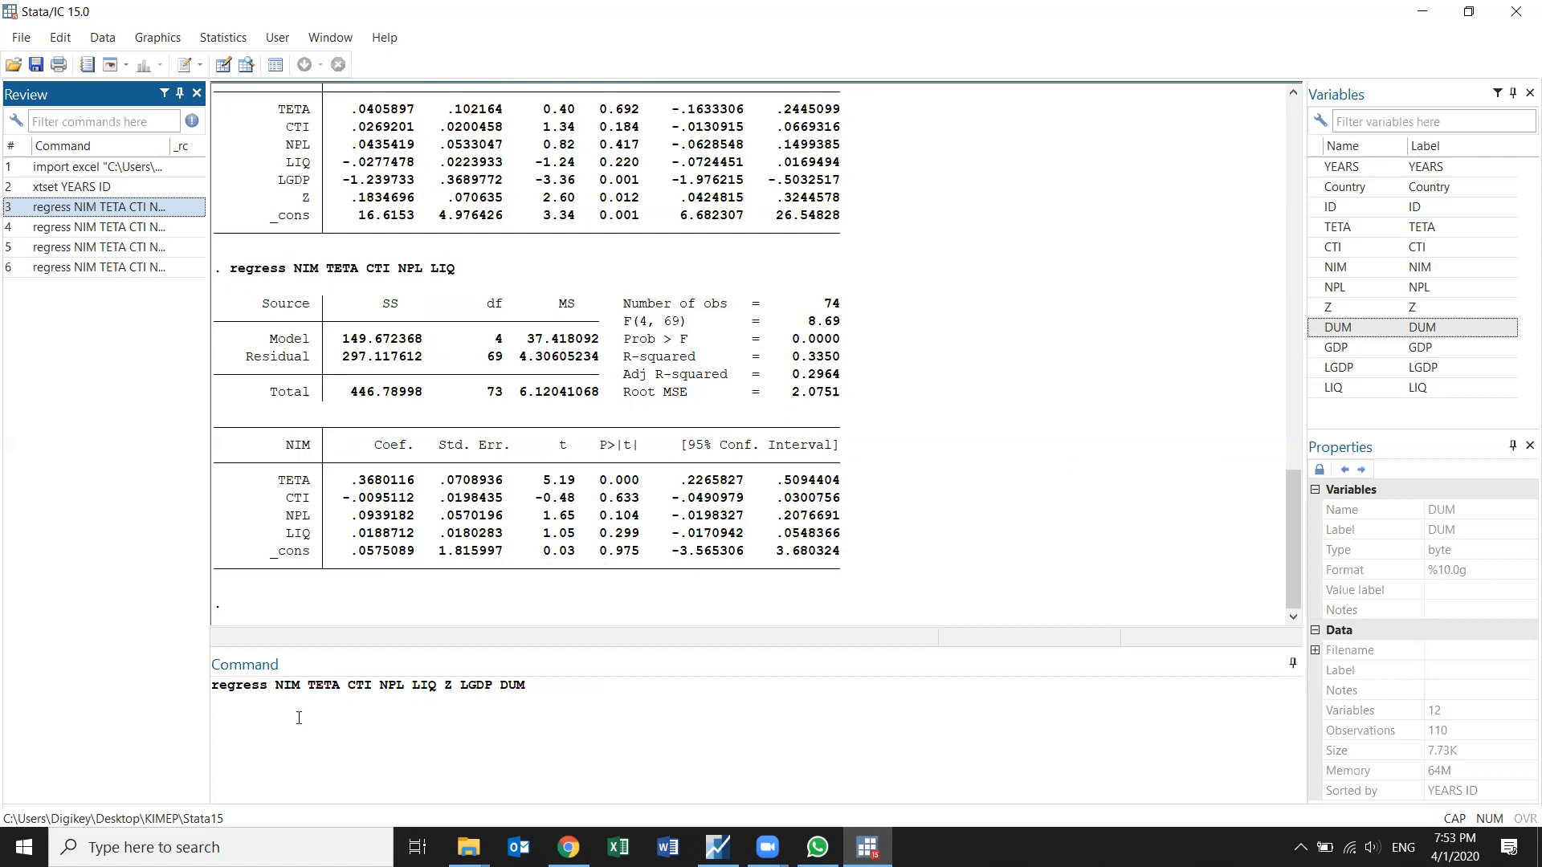
click(548, 688)
scroll(575, 485, up, 3)
scroll(574, 497, down, 3)
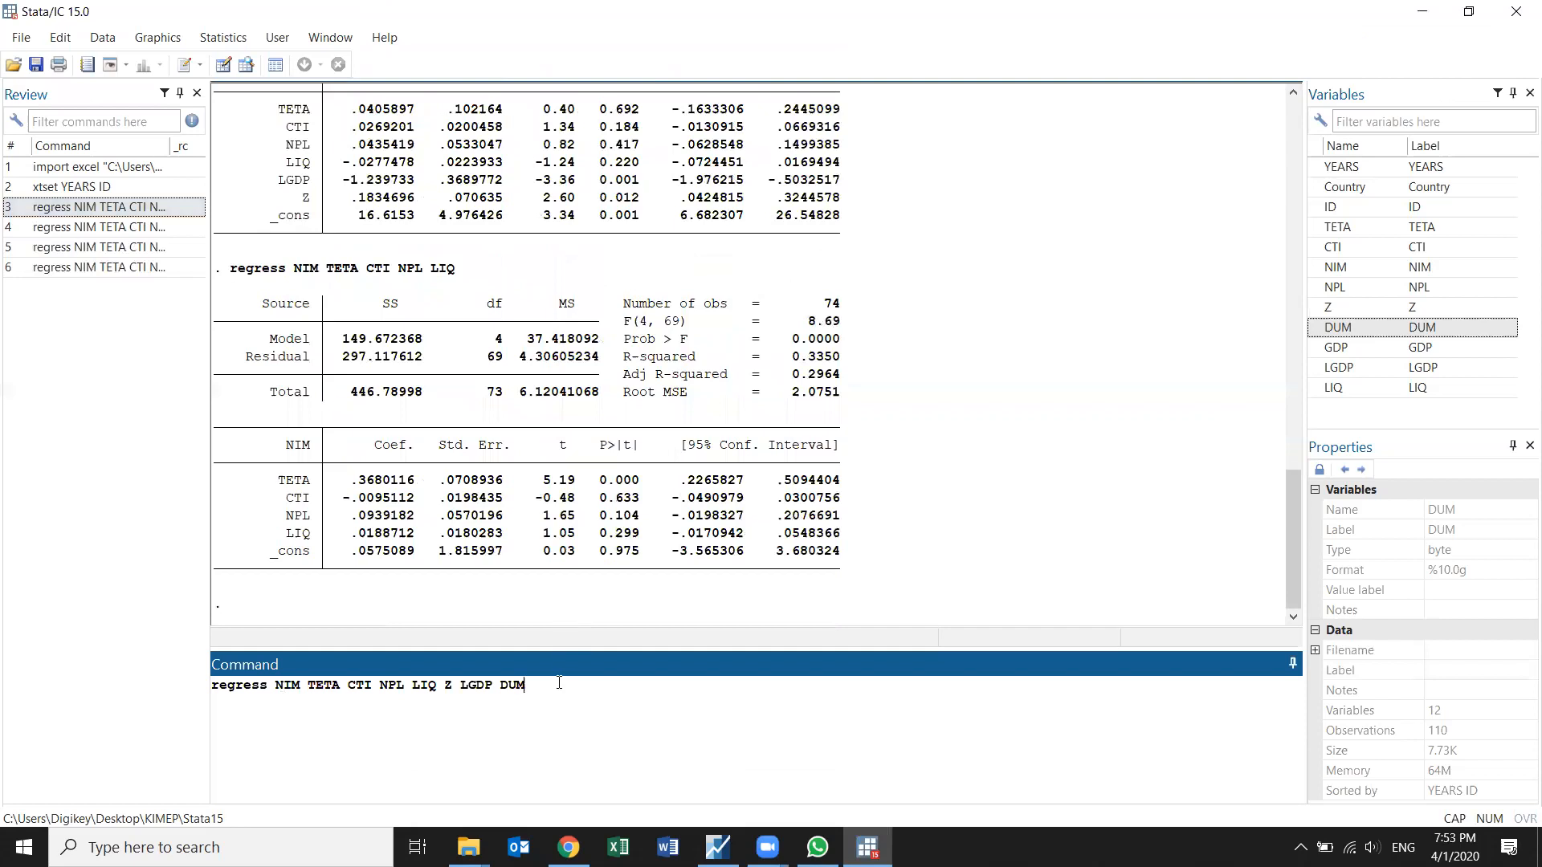
key(Return)
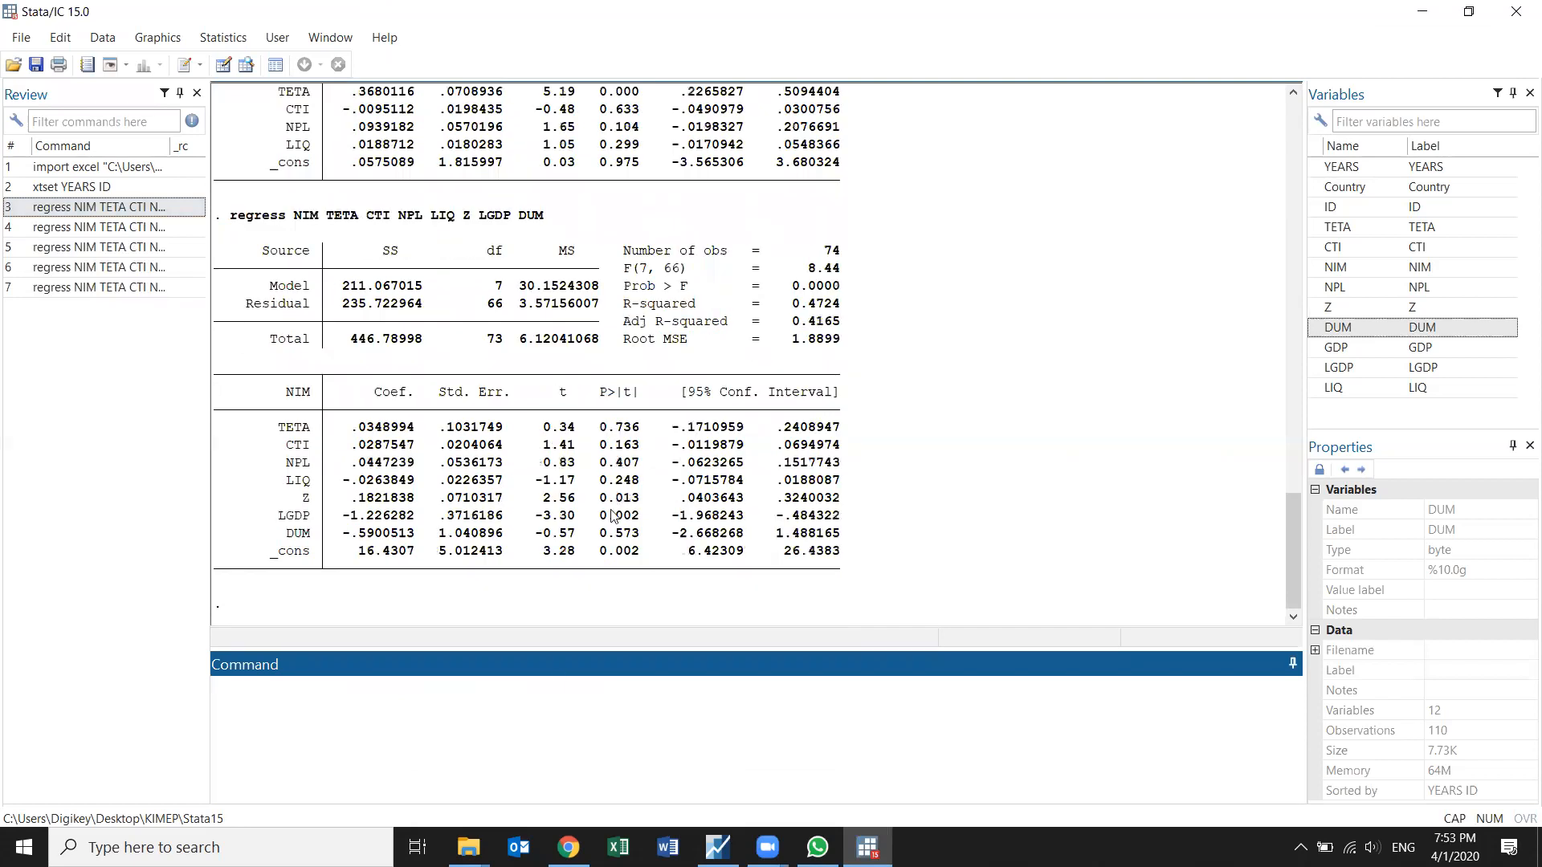
click(629, 556)
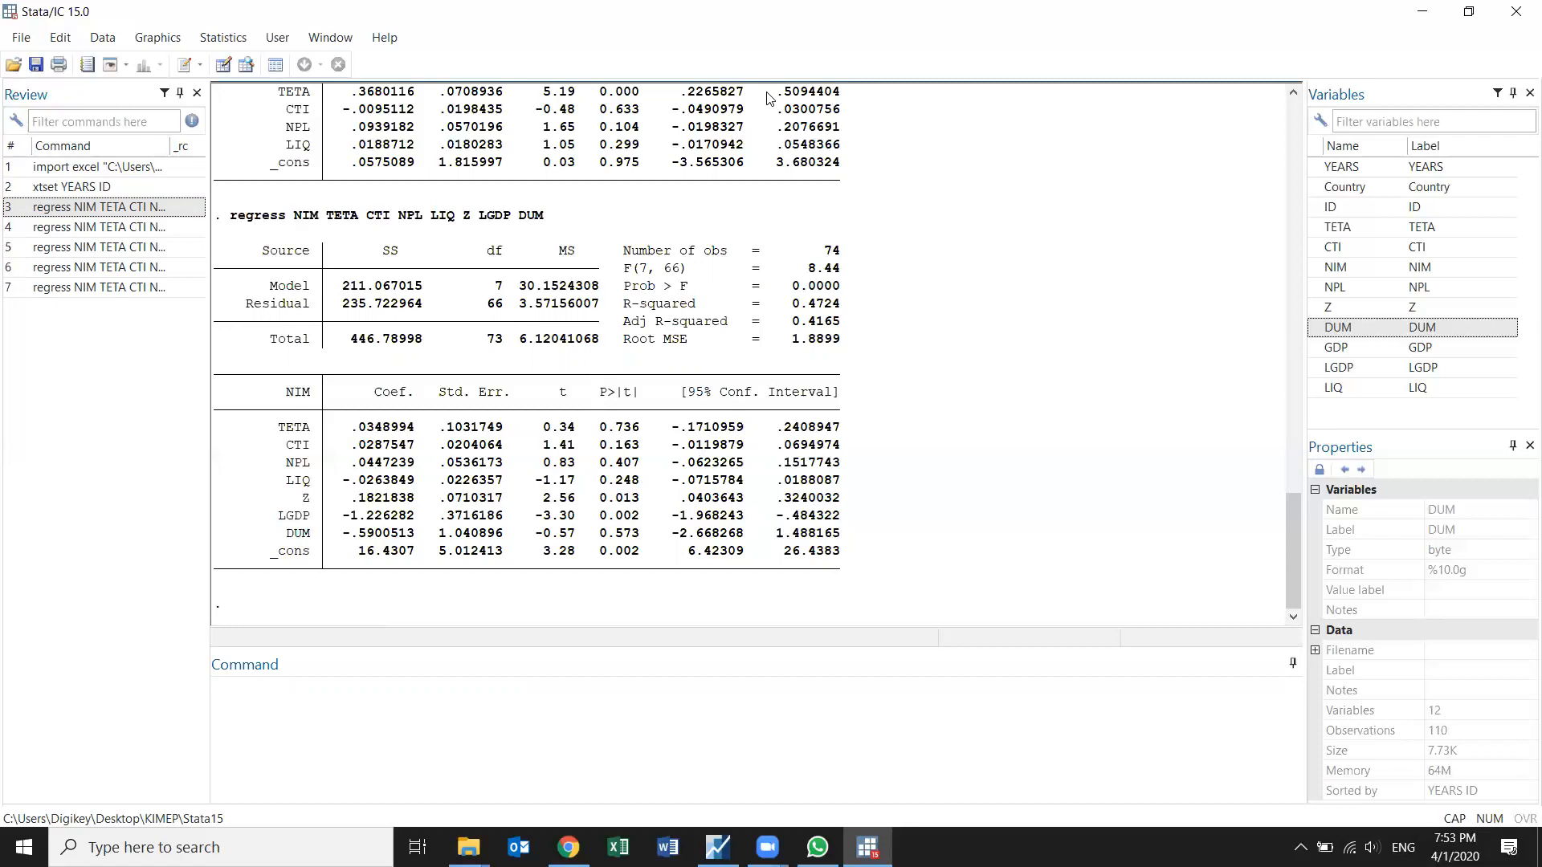
Step: Draw an arrow to the Prob > F value and label it "VALIDITY OF THE WHOLE MODEL" in a narrow three-line text box
drag(1068, 280, 851, 284)
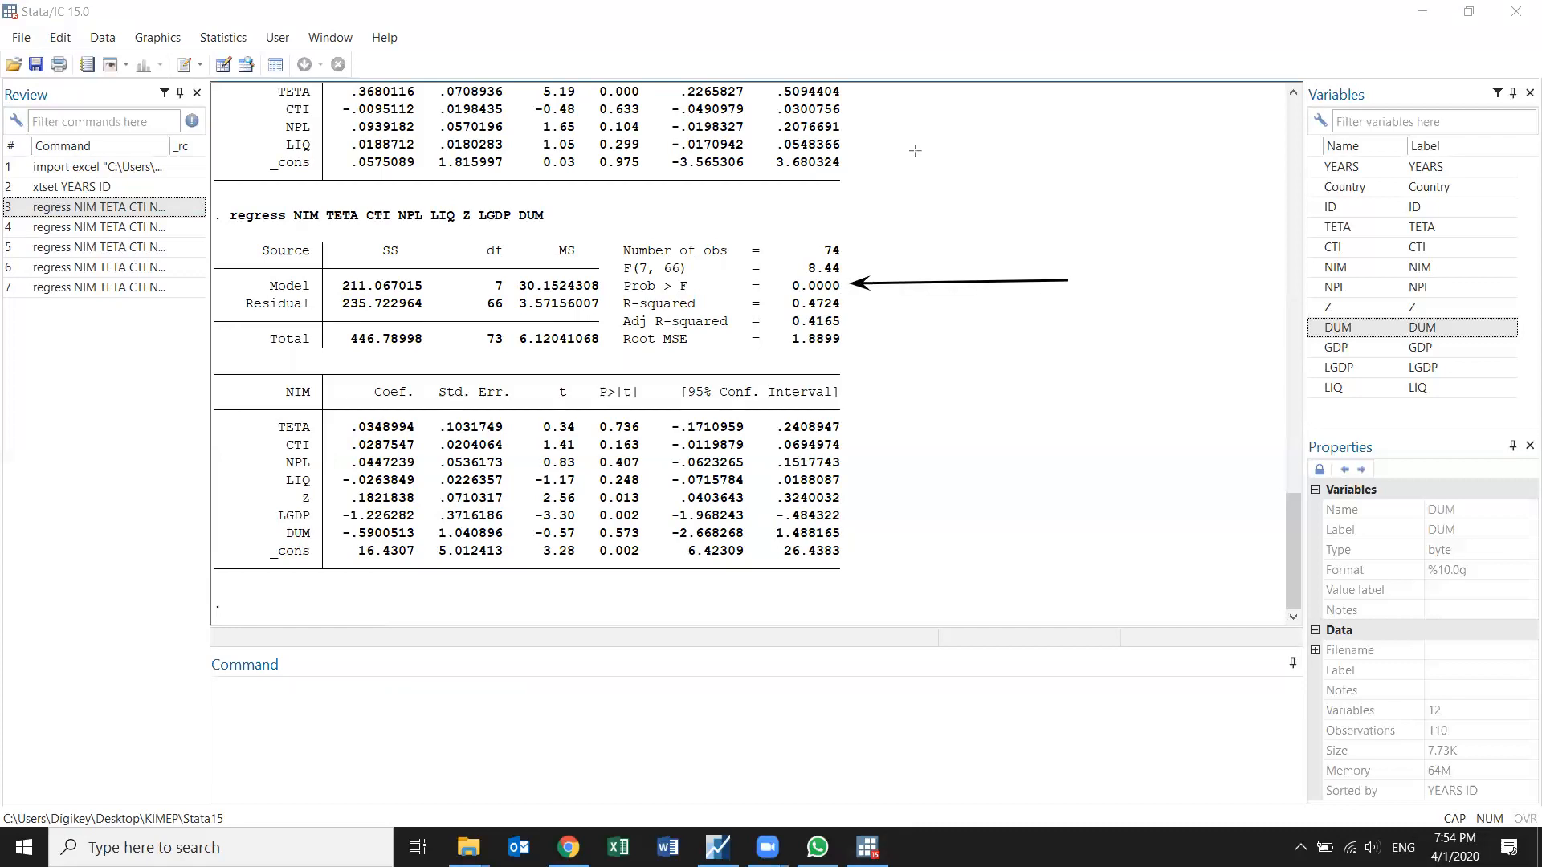
click(1085, 257)
text(VALI)
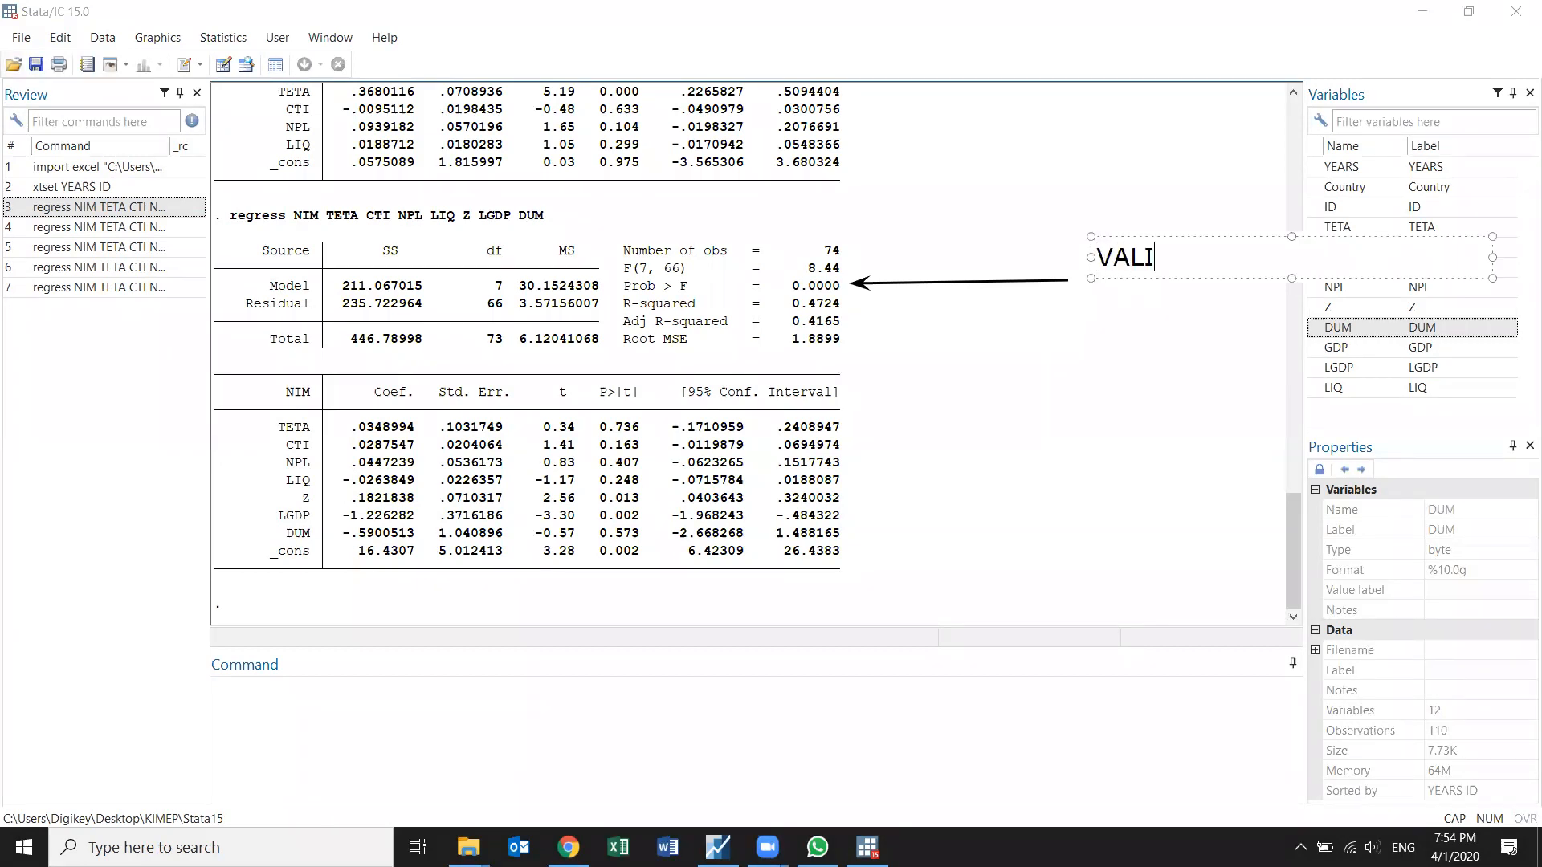
text(DITY OF THE )
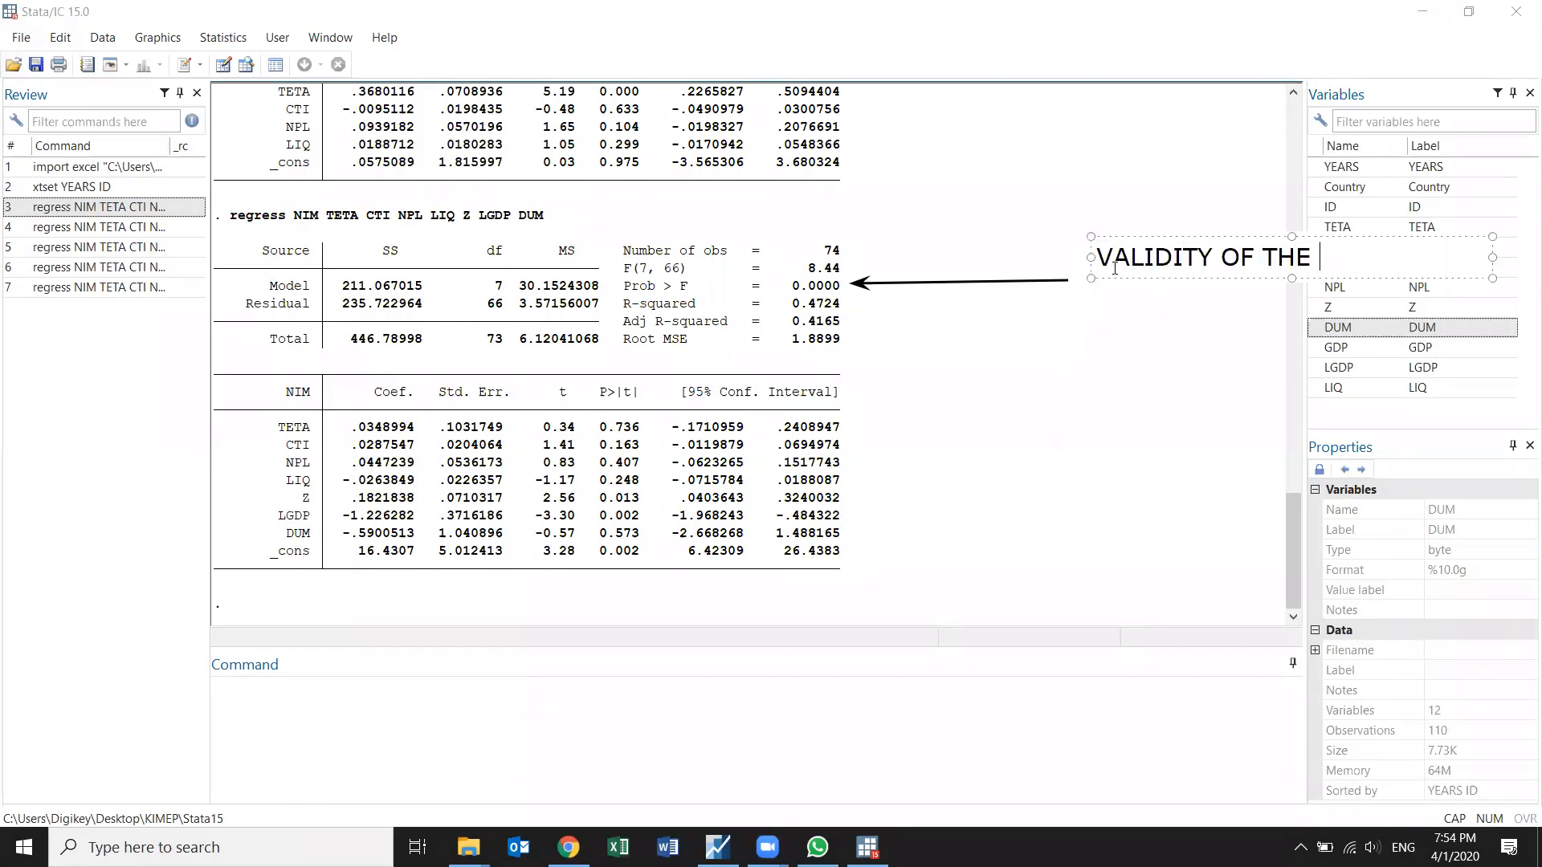
text(WHOLE MO)
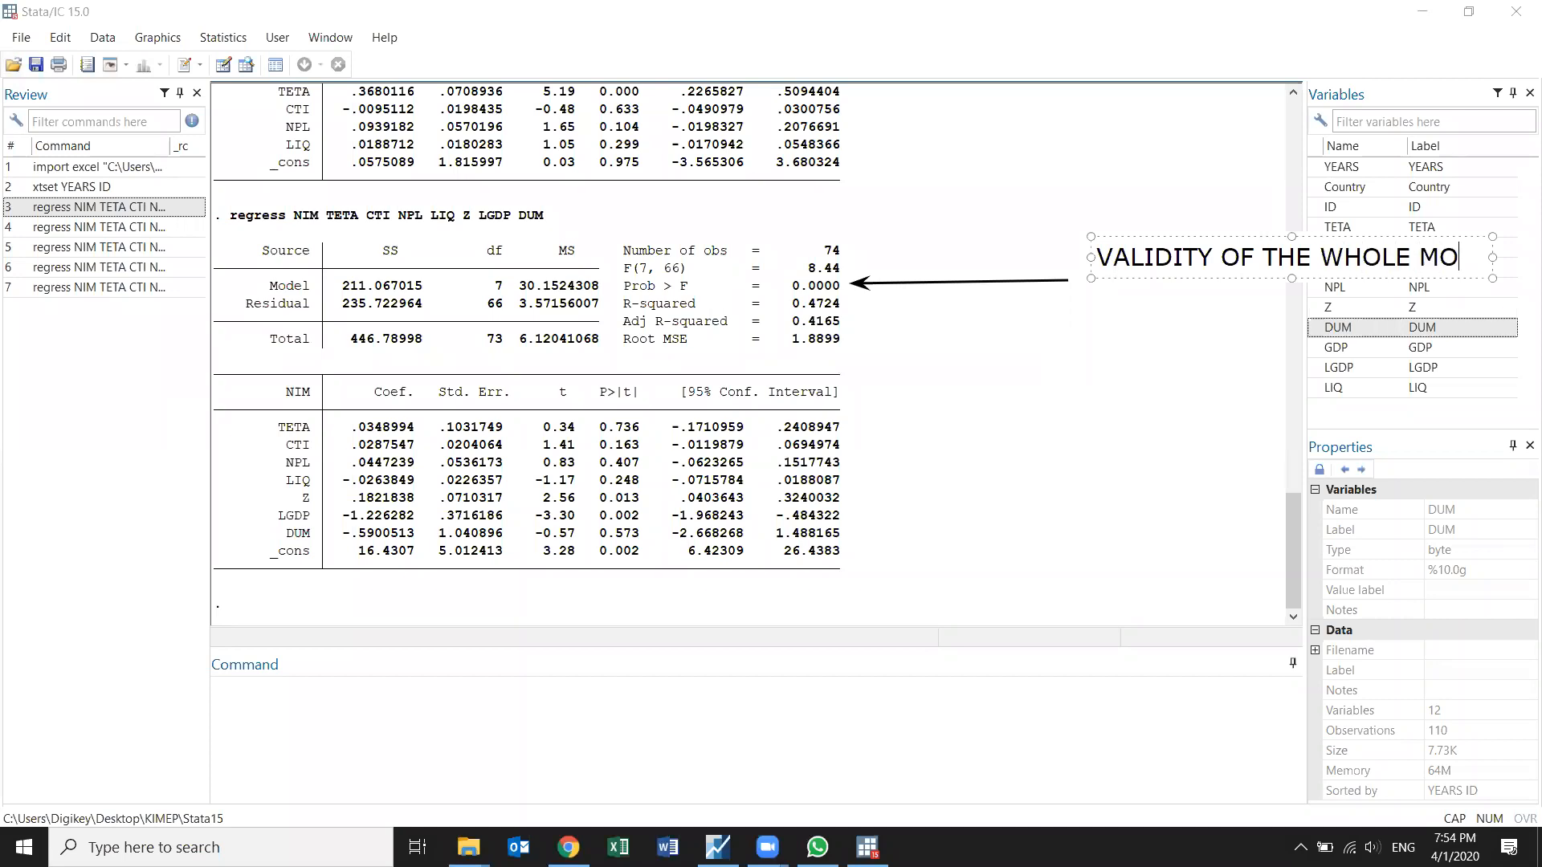
text(DEL)
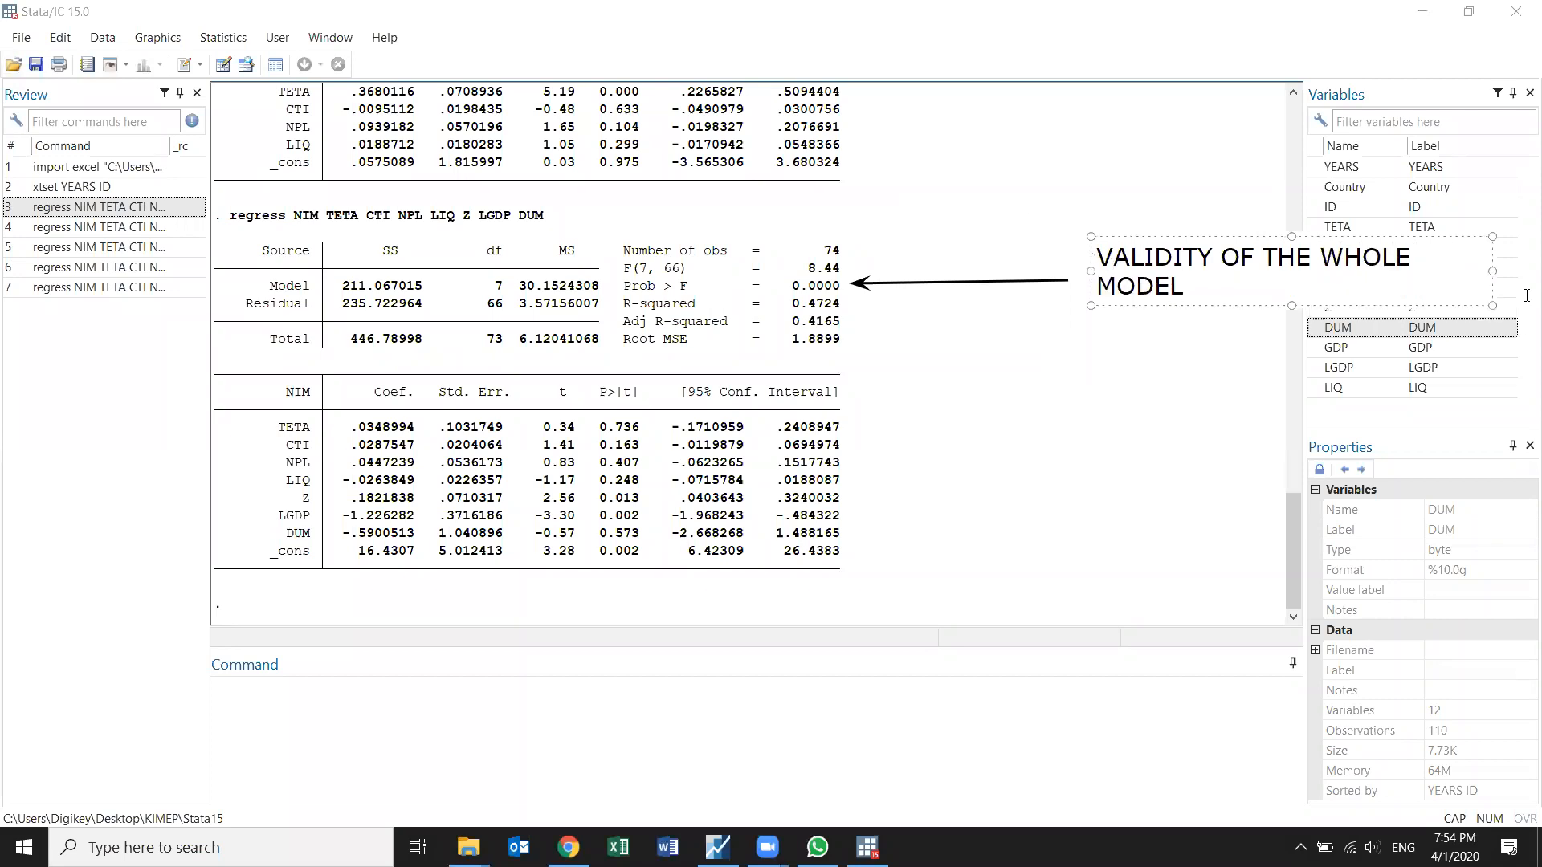
drag(1492, 271, 1268, 276)
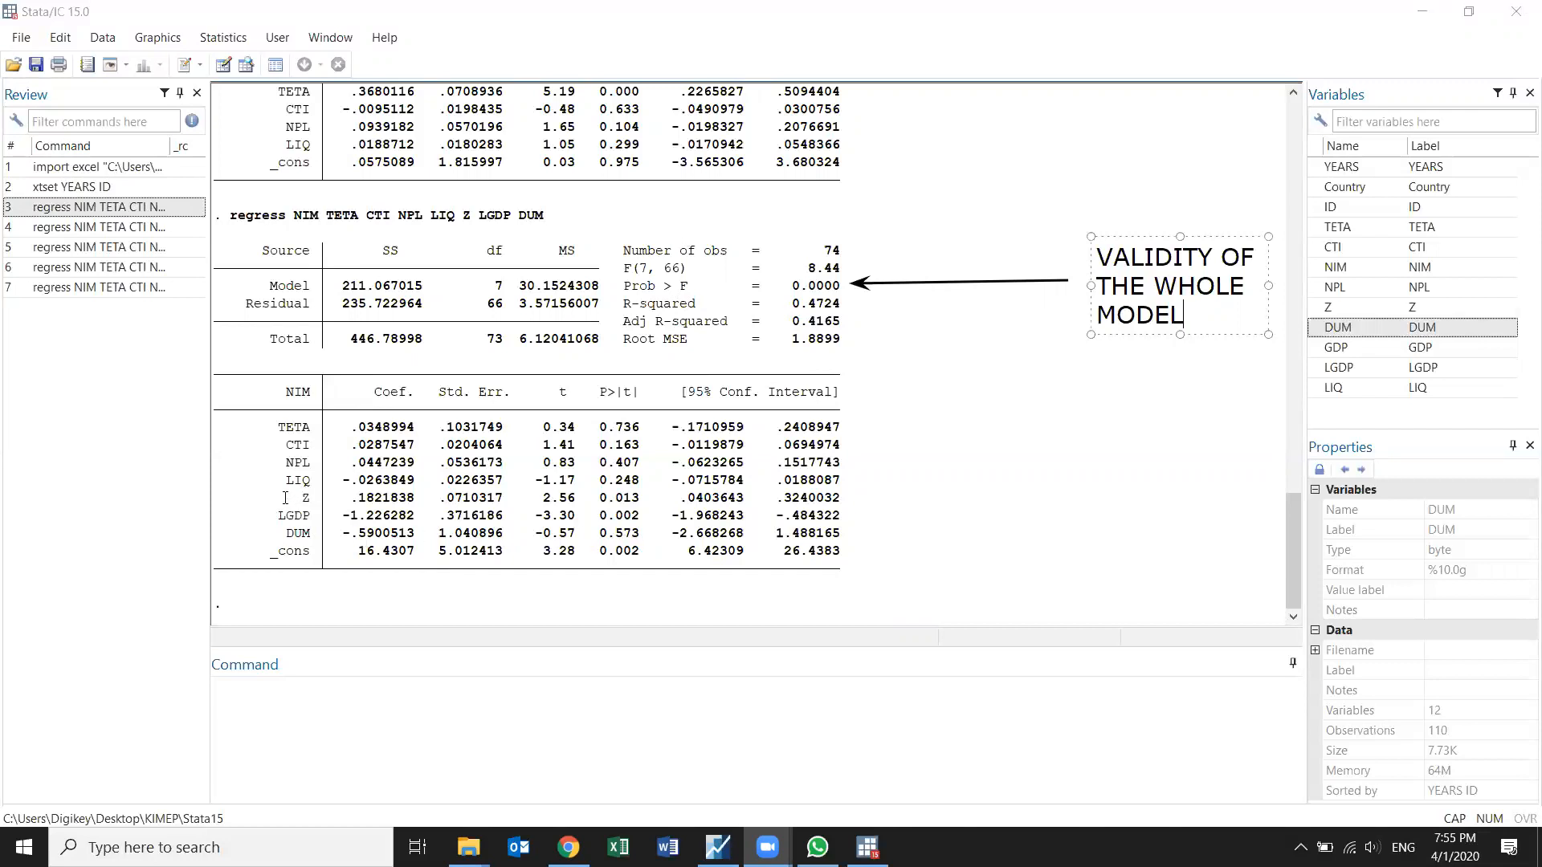
click(651, 515)
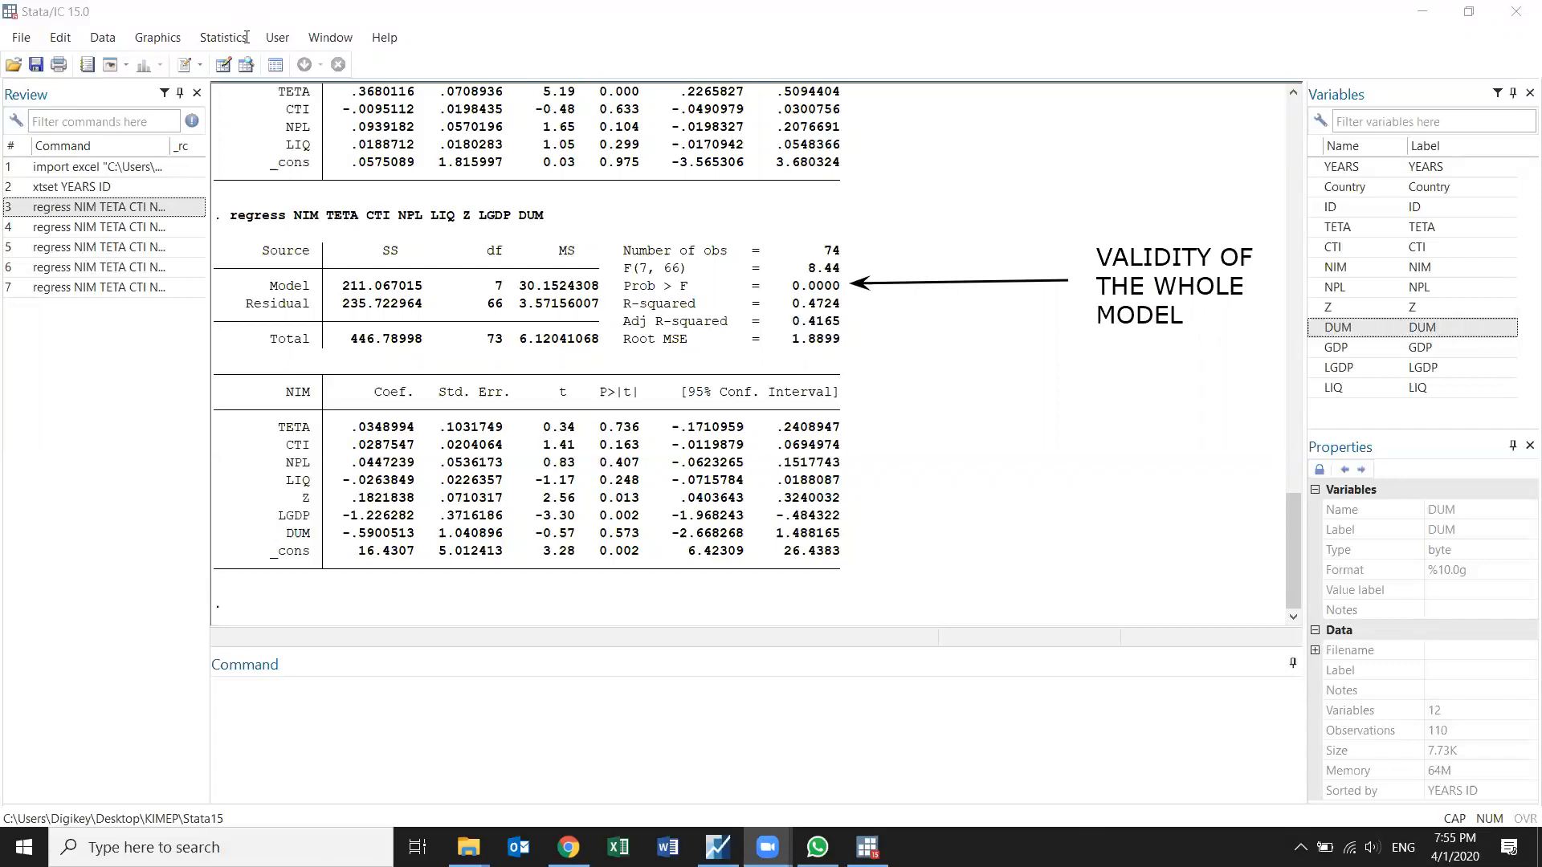
Step: Import Sheet1 of Data_Extract_From_Global_Financial_Development (2) with first-row variable names, discarding the data in memory, and declare the panel with xtset YEARS ID
click(21, 37)
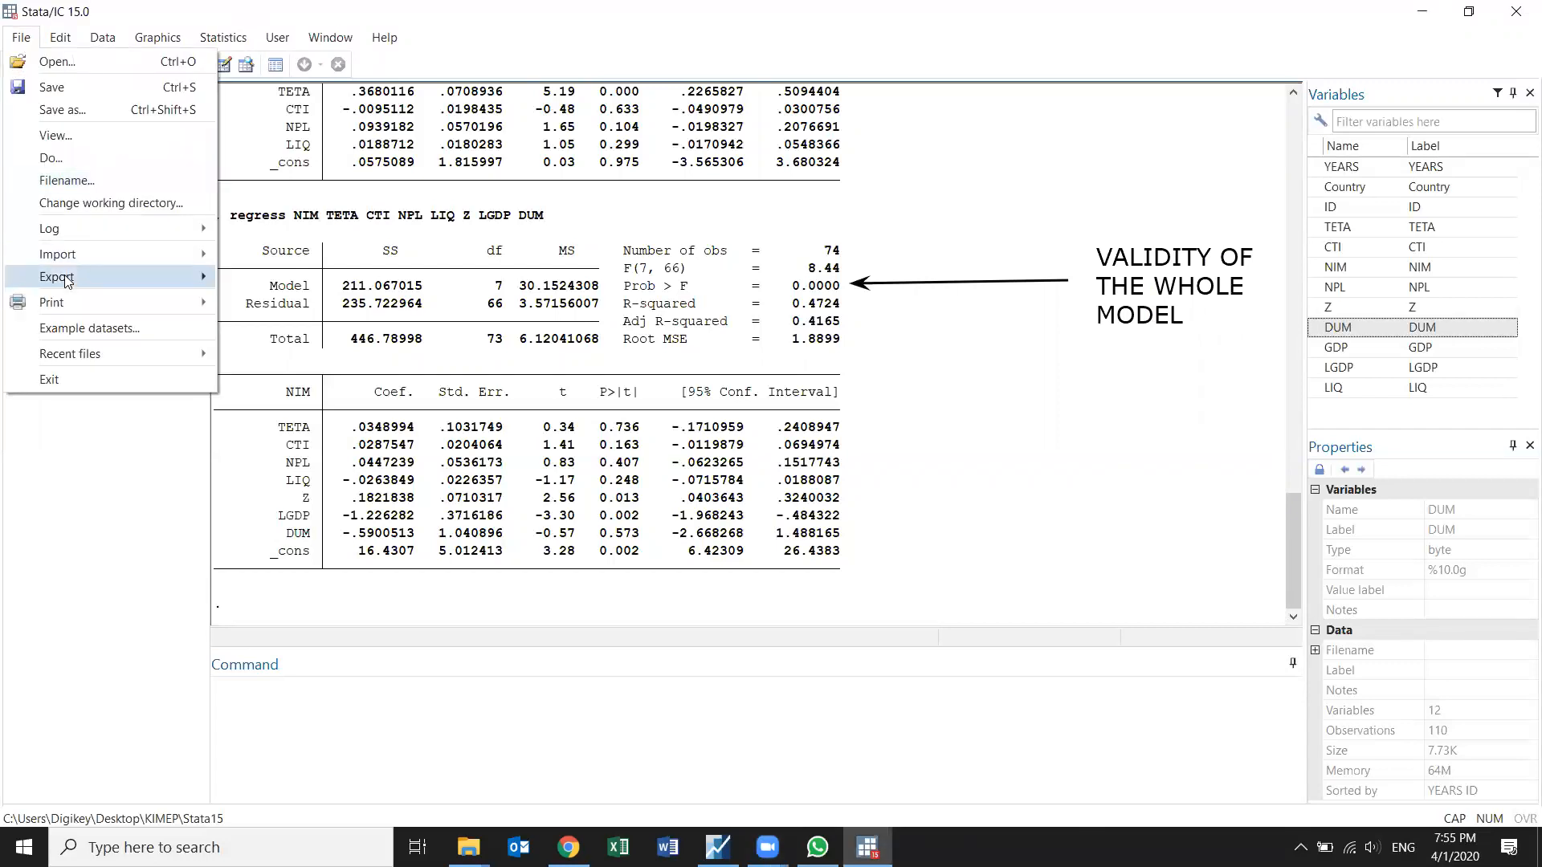
mouse_move(73, 256)
click(231, 260)
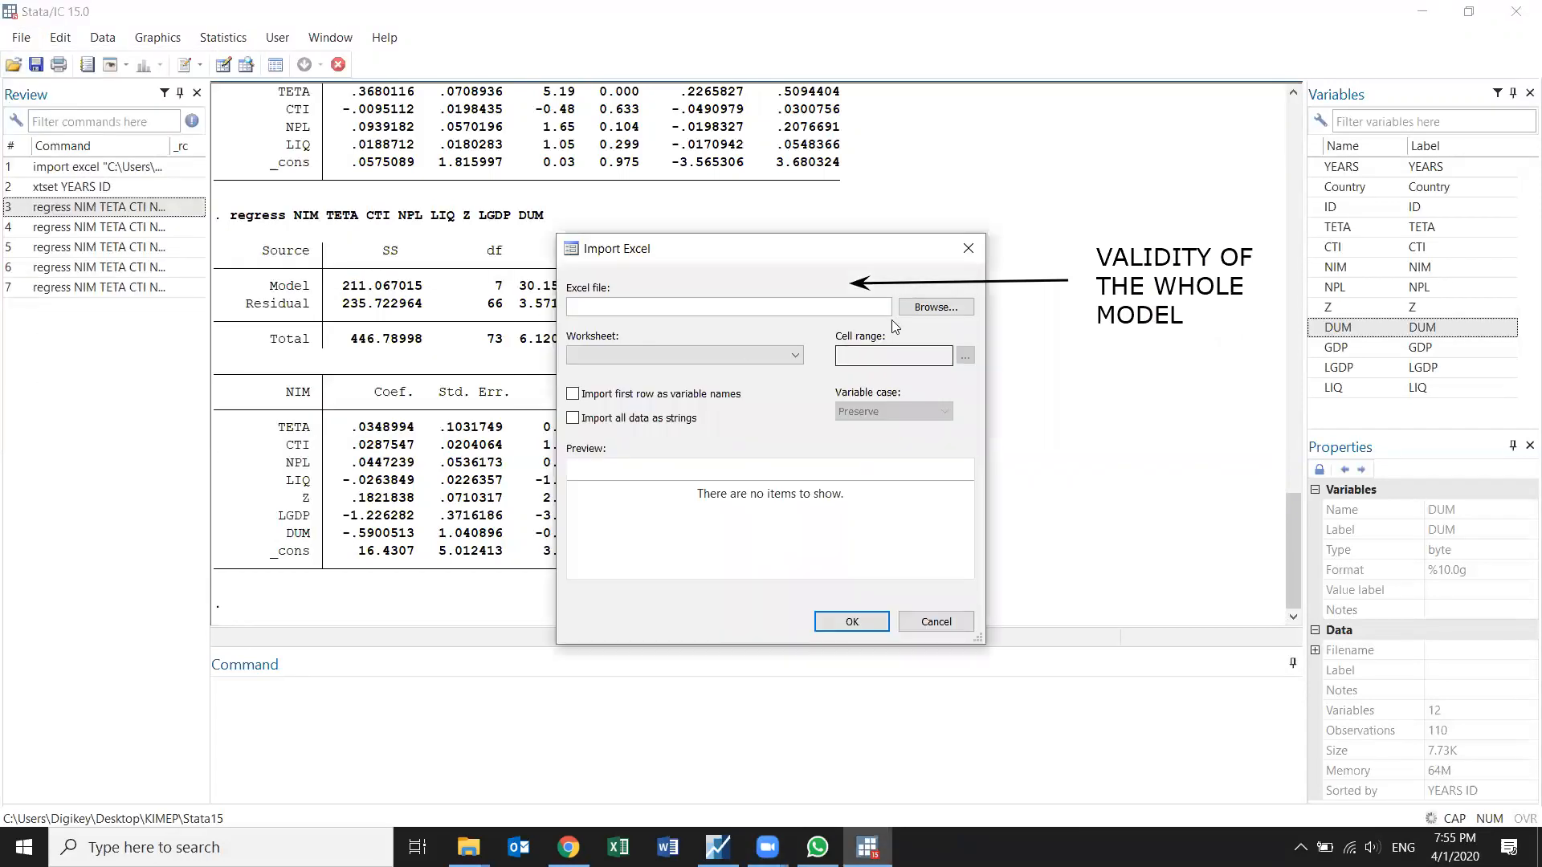
click(936, 307)
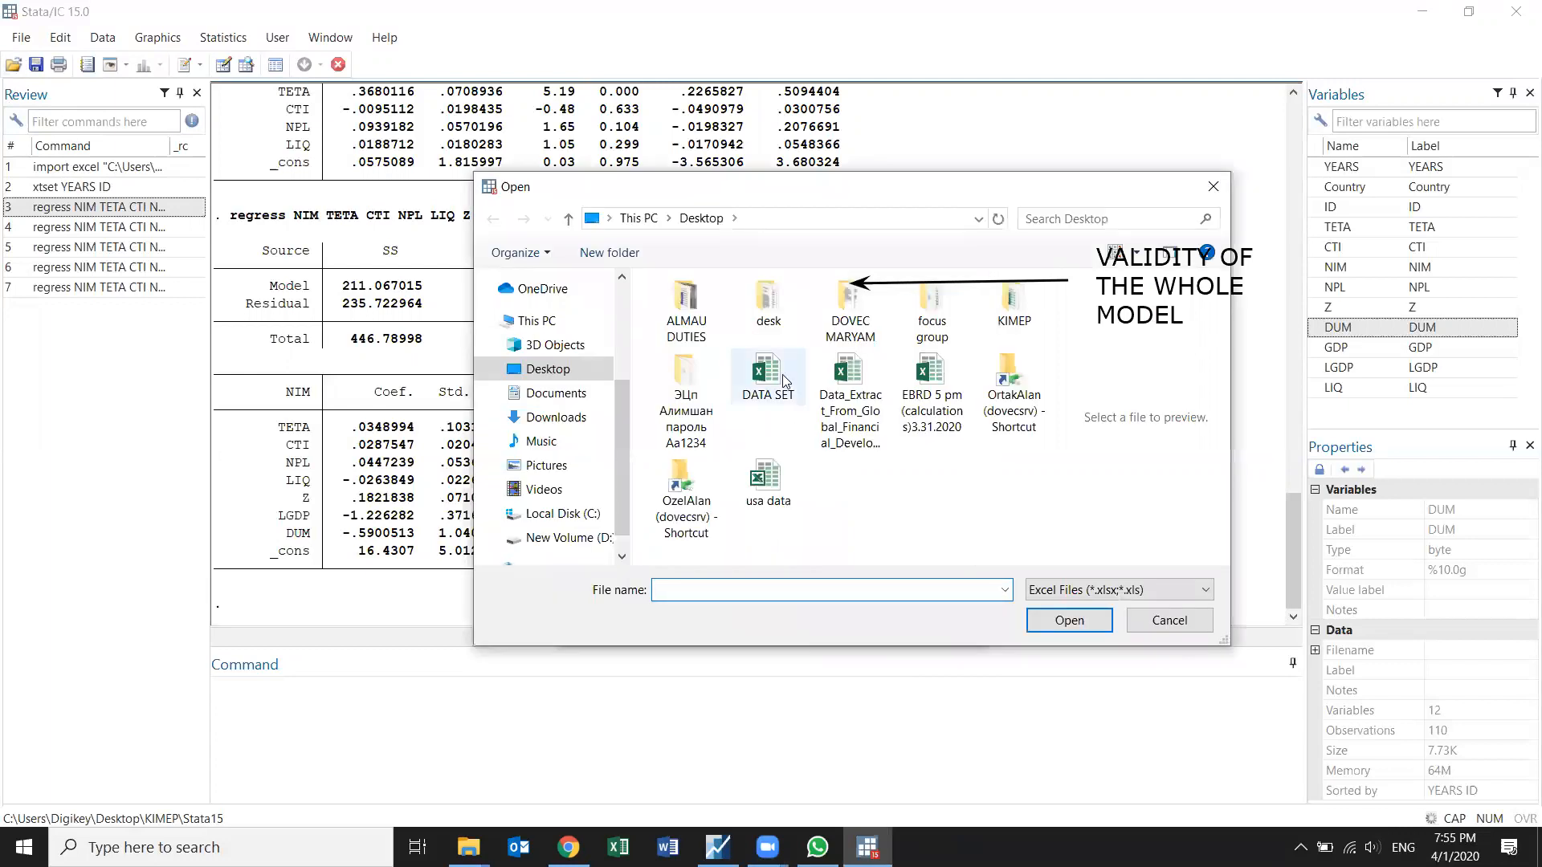
click(859, 377)
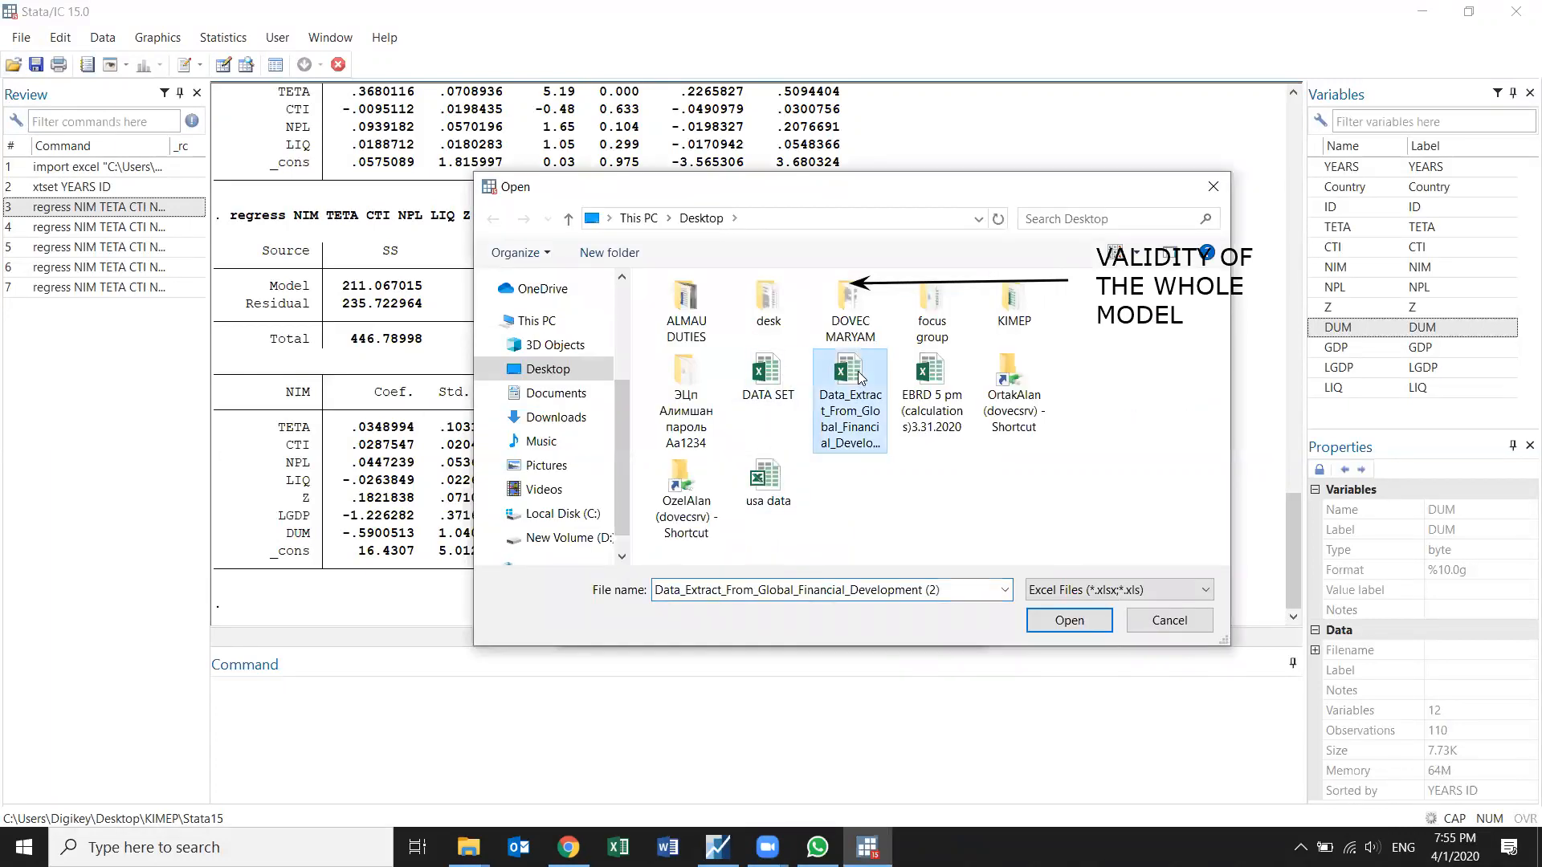
double_click(859, 378)
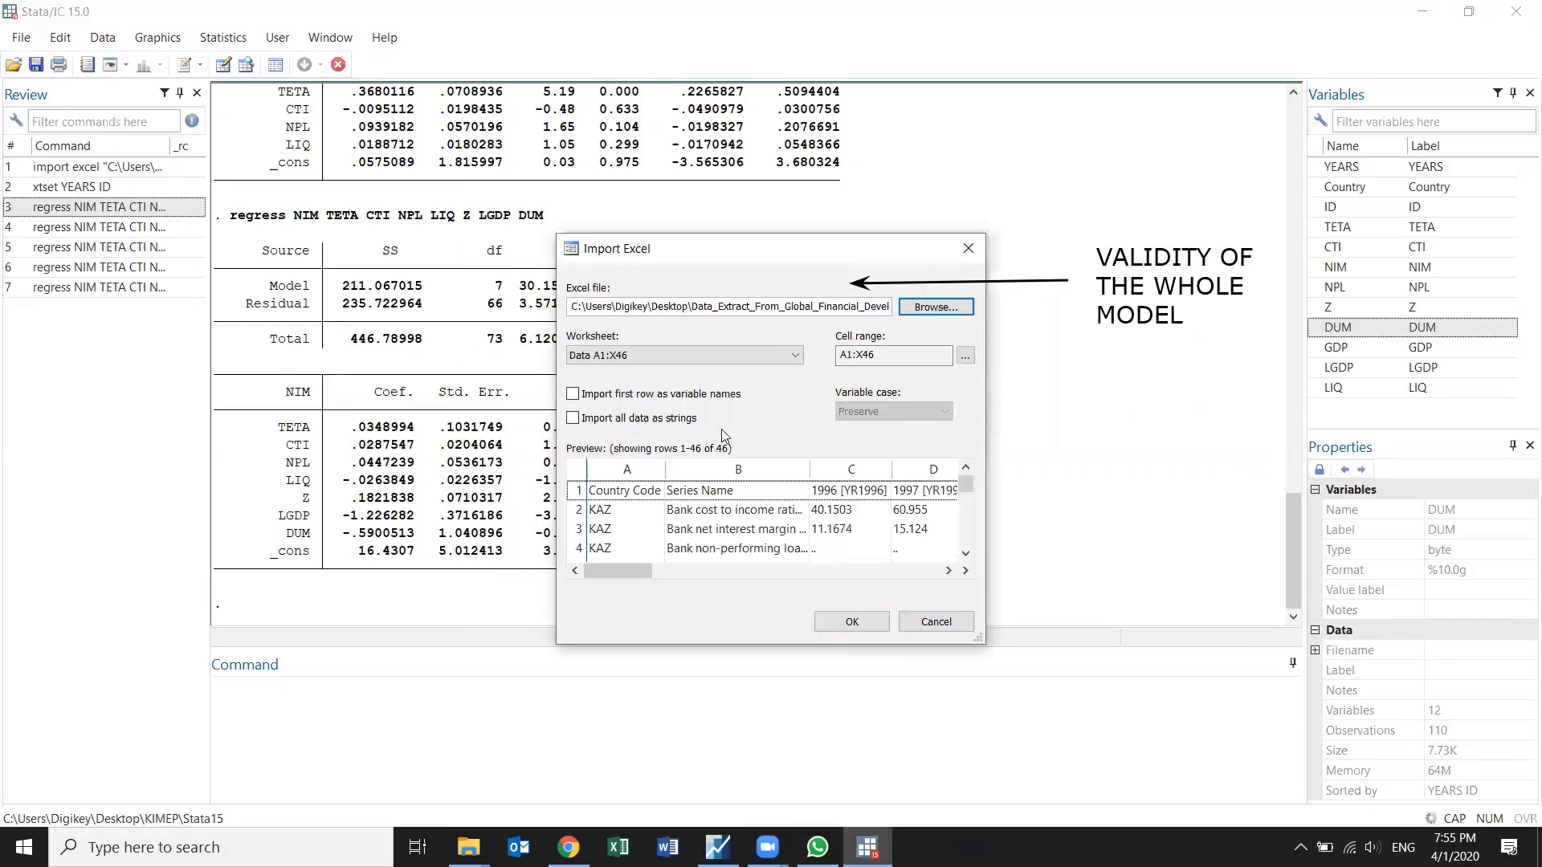
click(657, 358)
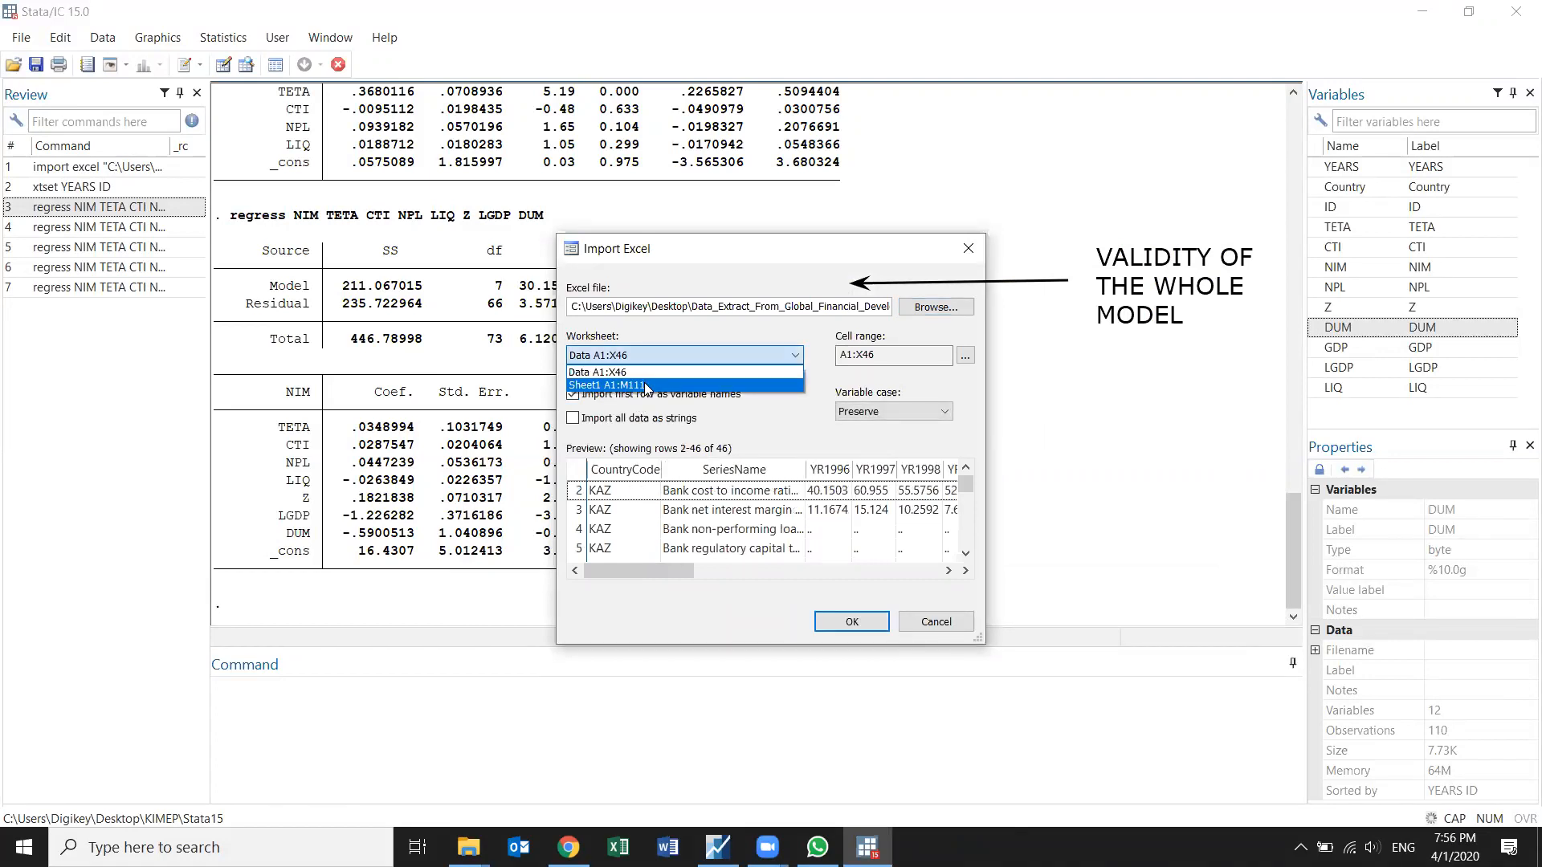
click(635, 385)
click(853, 621)
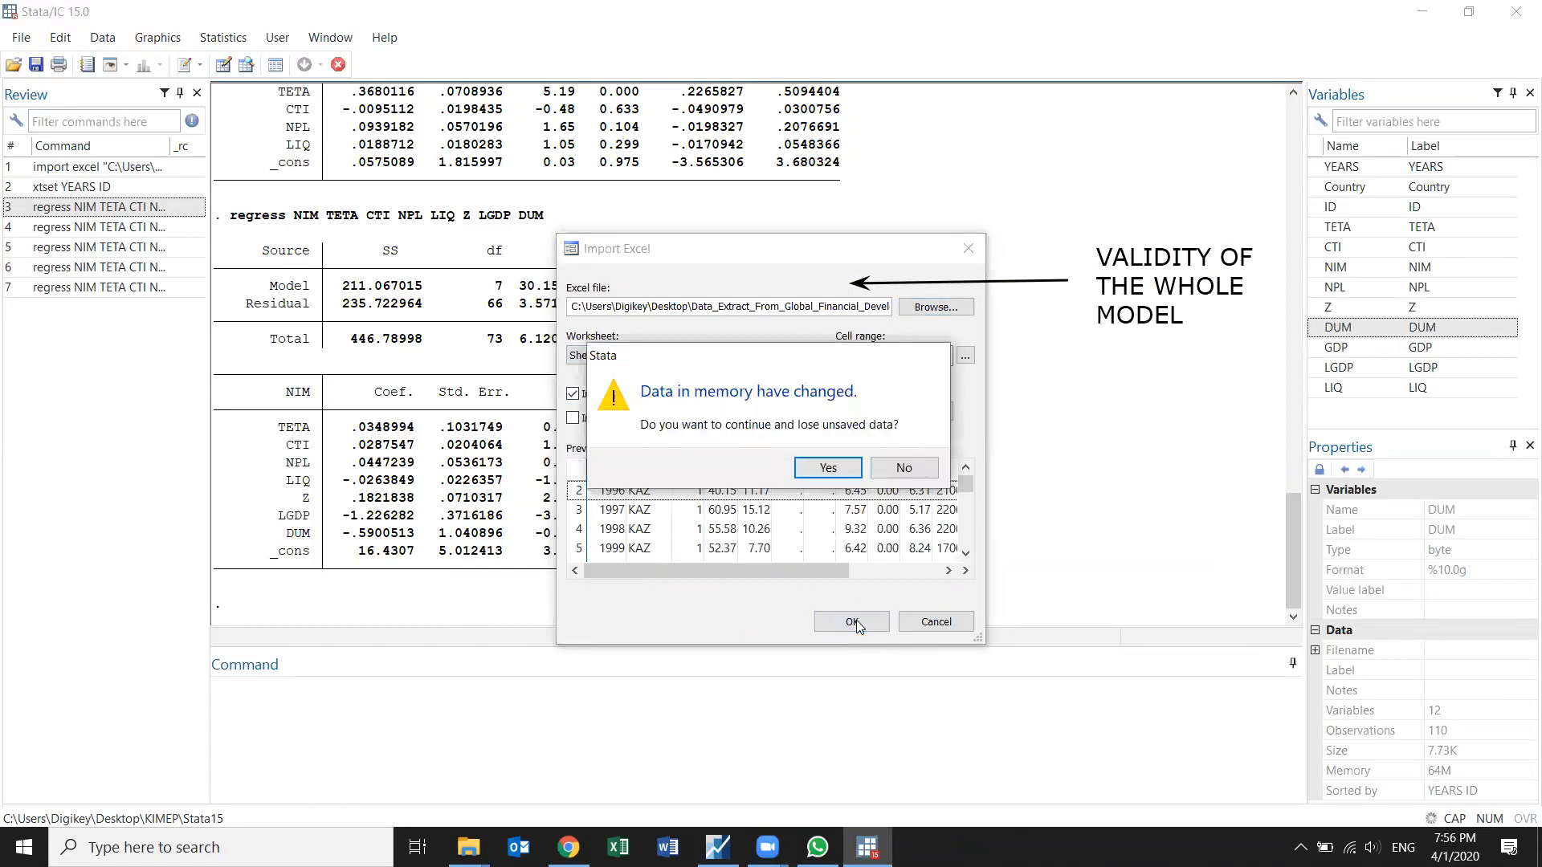
click(831, 469)
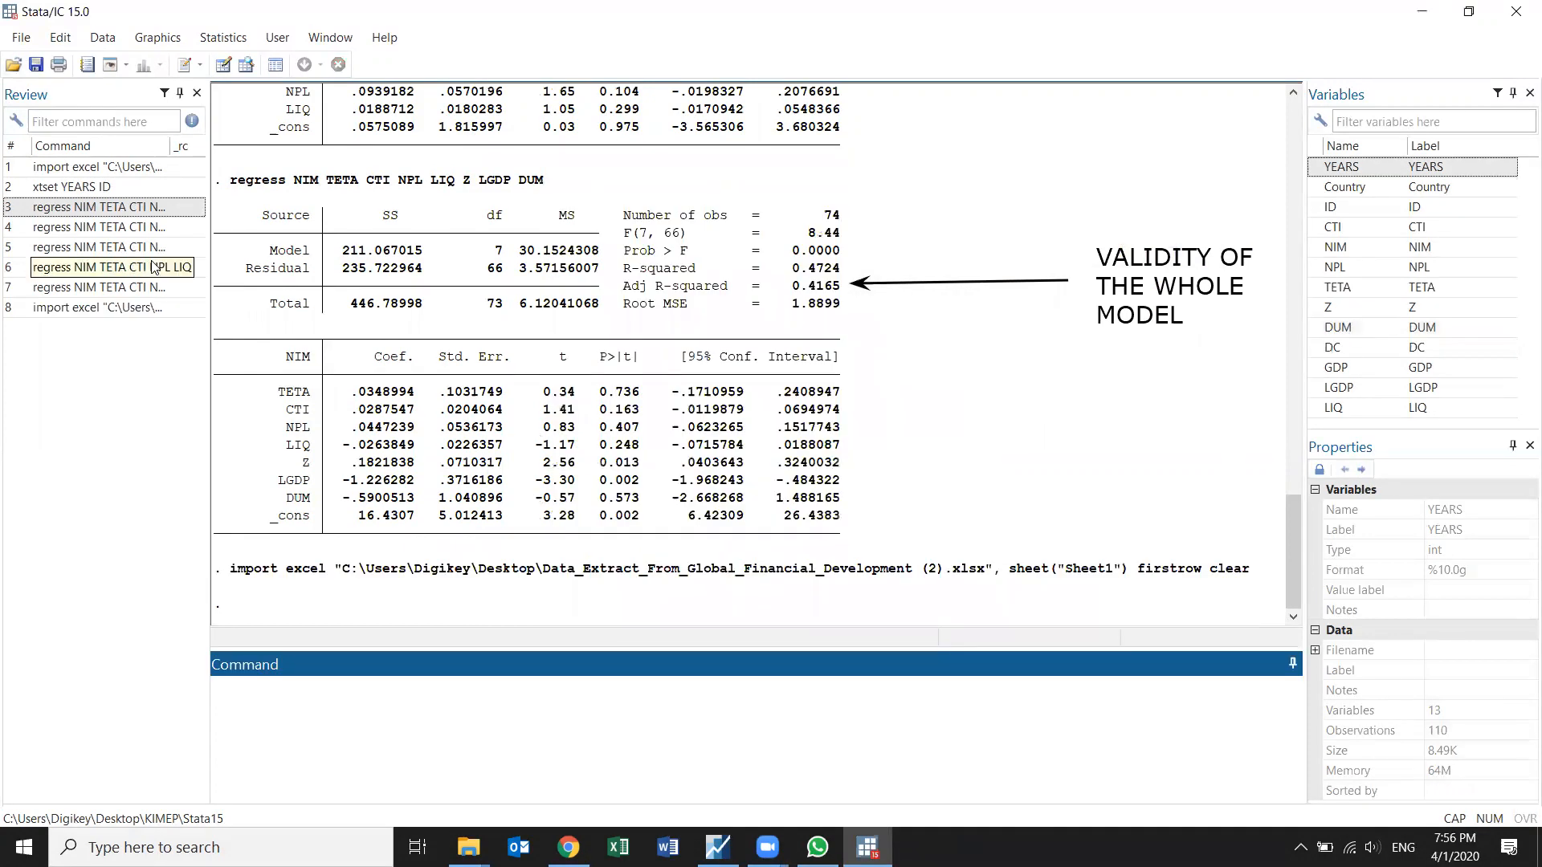
double_click(85, 187)
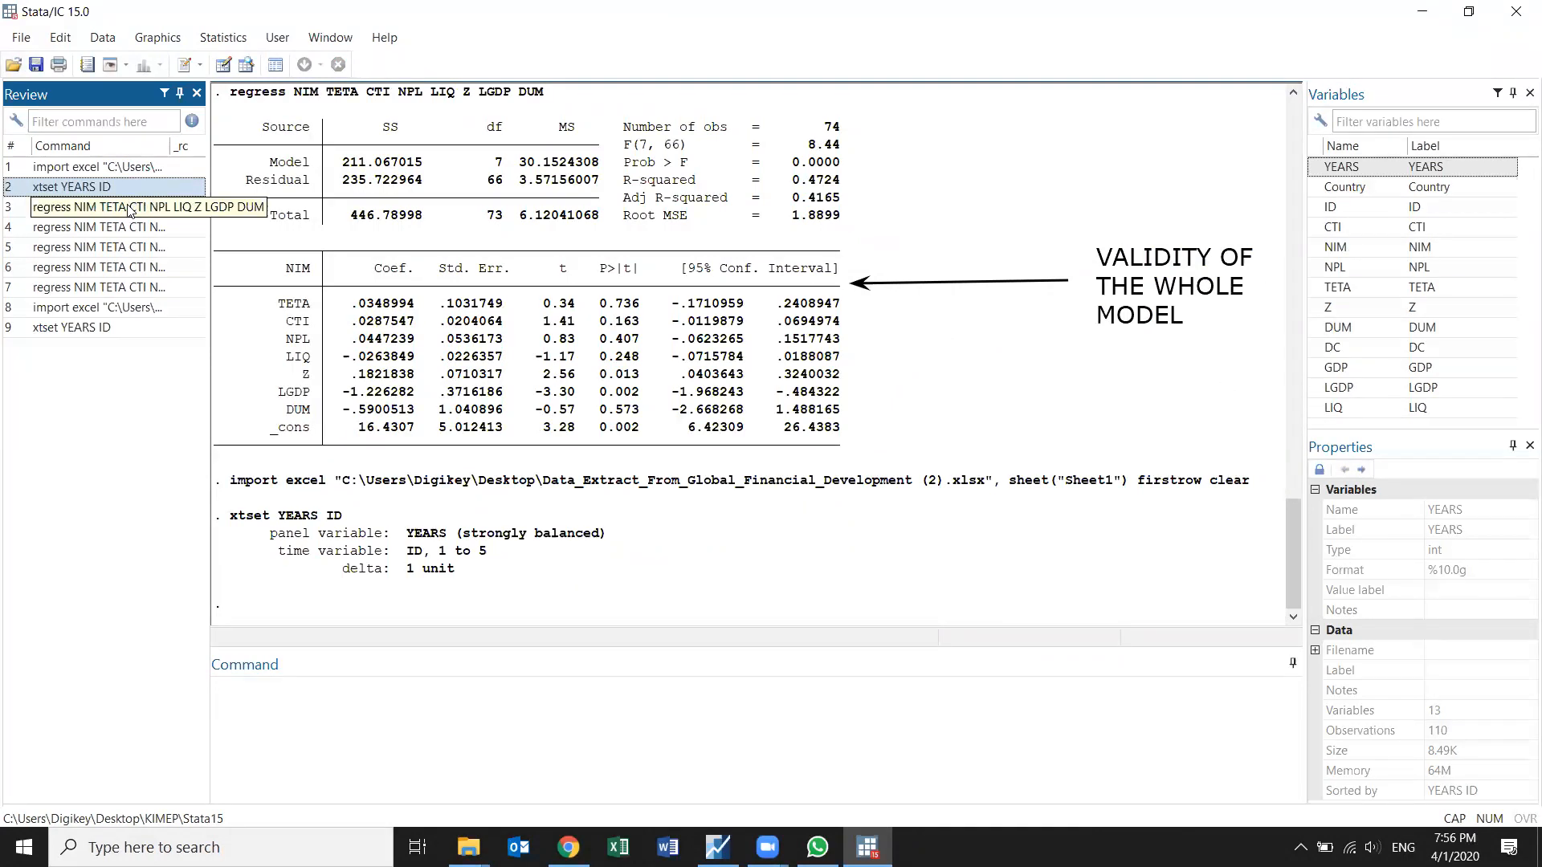
Step: Regress NIM on NPL TETA Z DUM DC LGDP LIQ CTI using the newly imported data
click(94, 206)
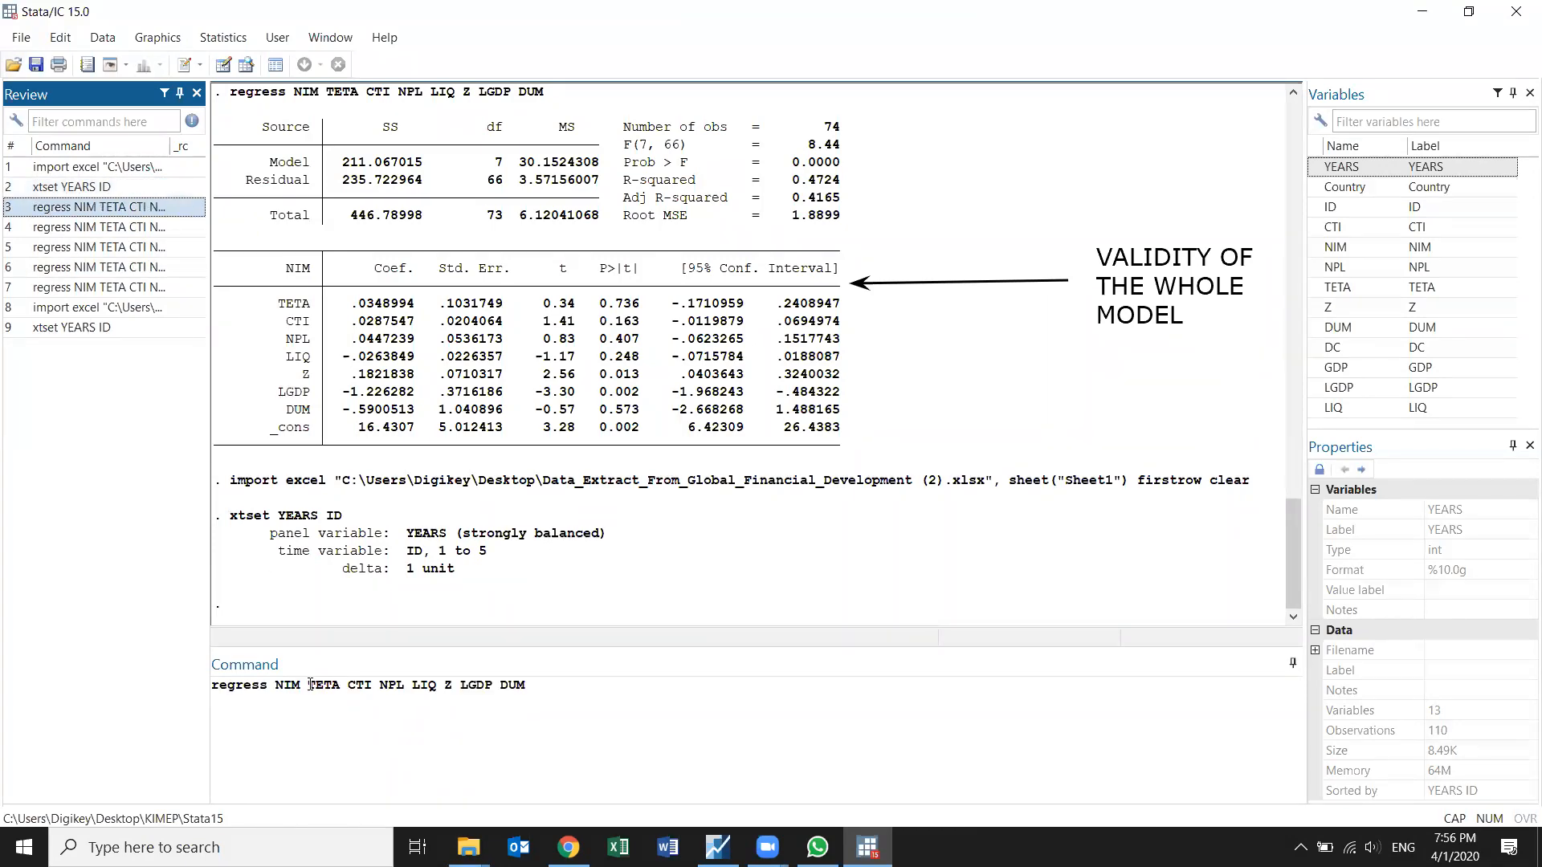
drag(558, 685, 316, 685)
key(BackSpace)
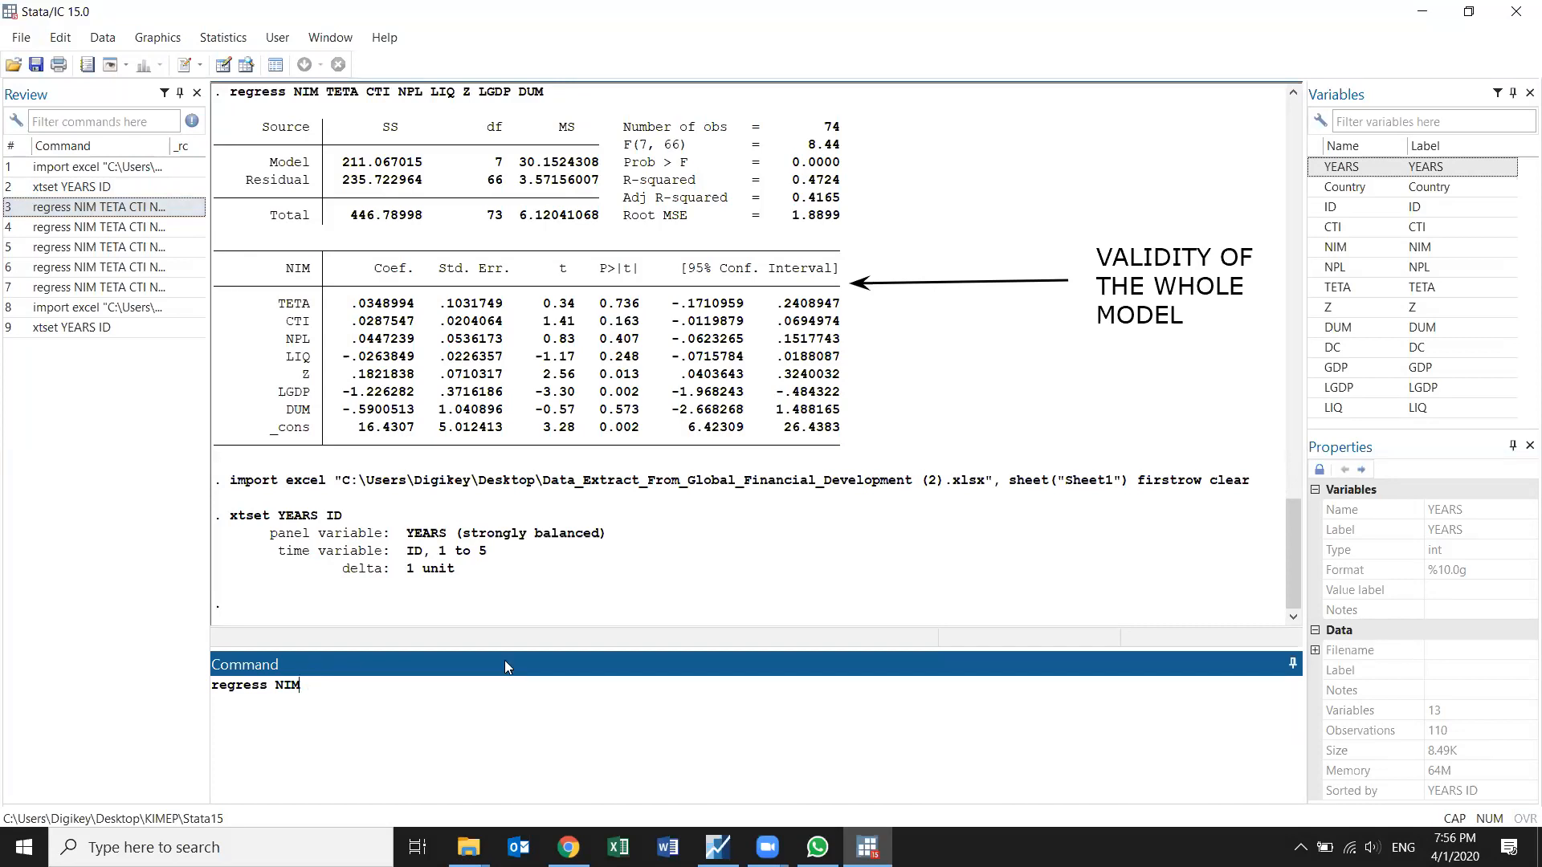
double_click(1336, 267)
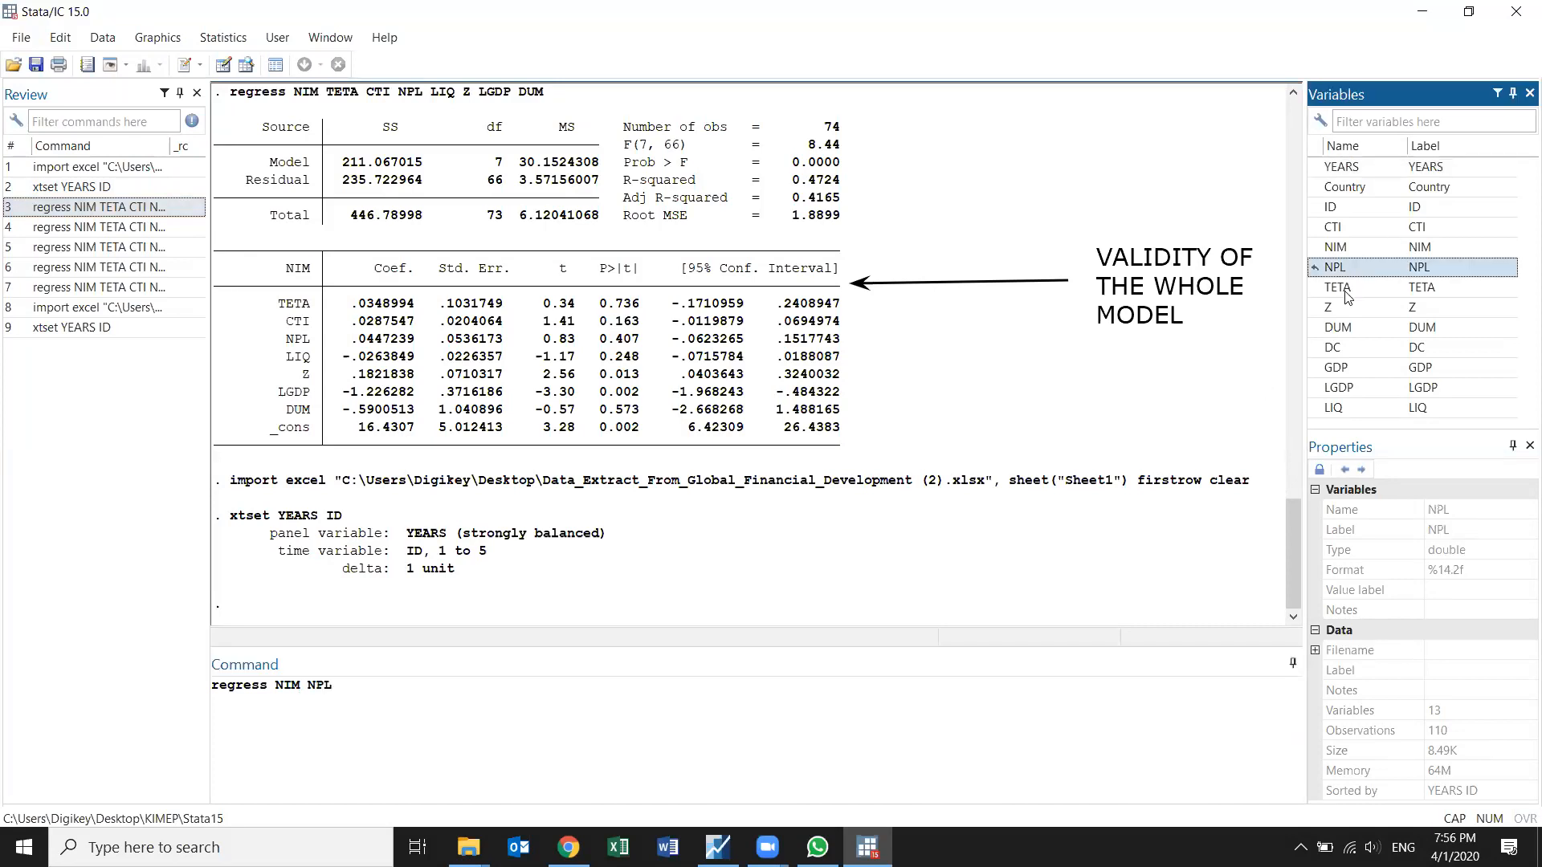
double_click(1346, 291)
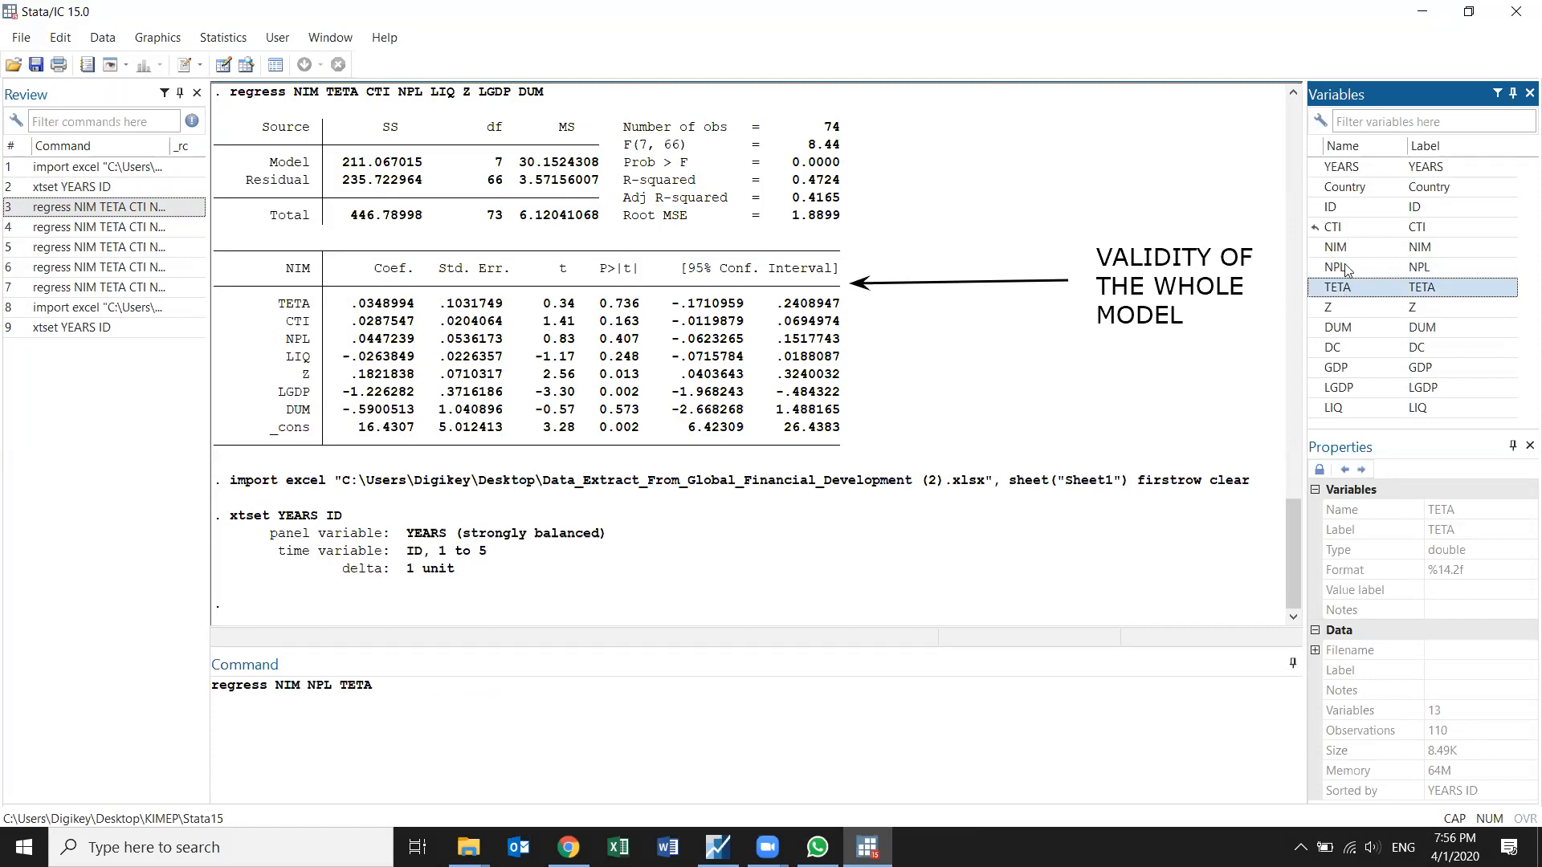
click(1343, 310)
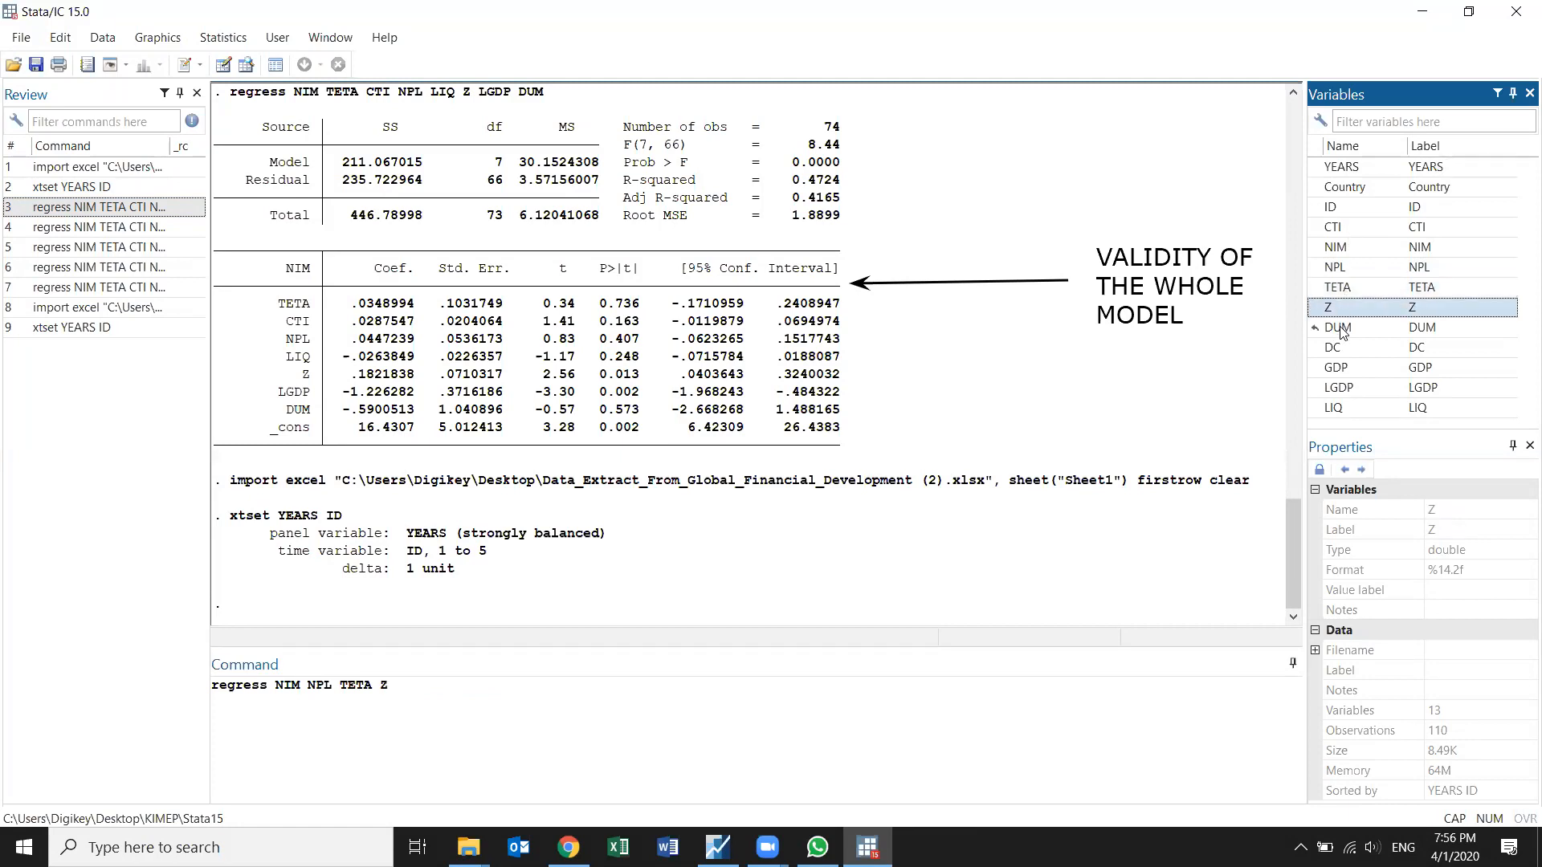
double_click(1344, 328)
click(1348, 350)
double_click(1348, 350)
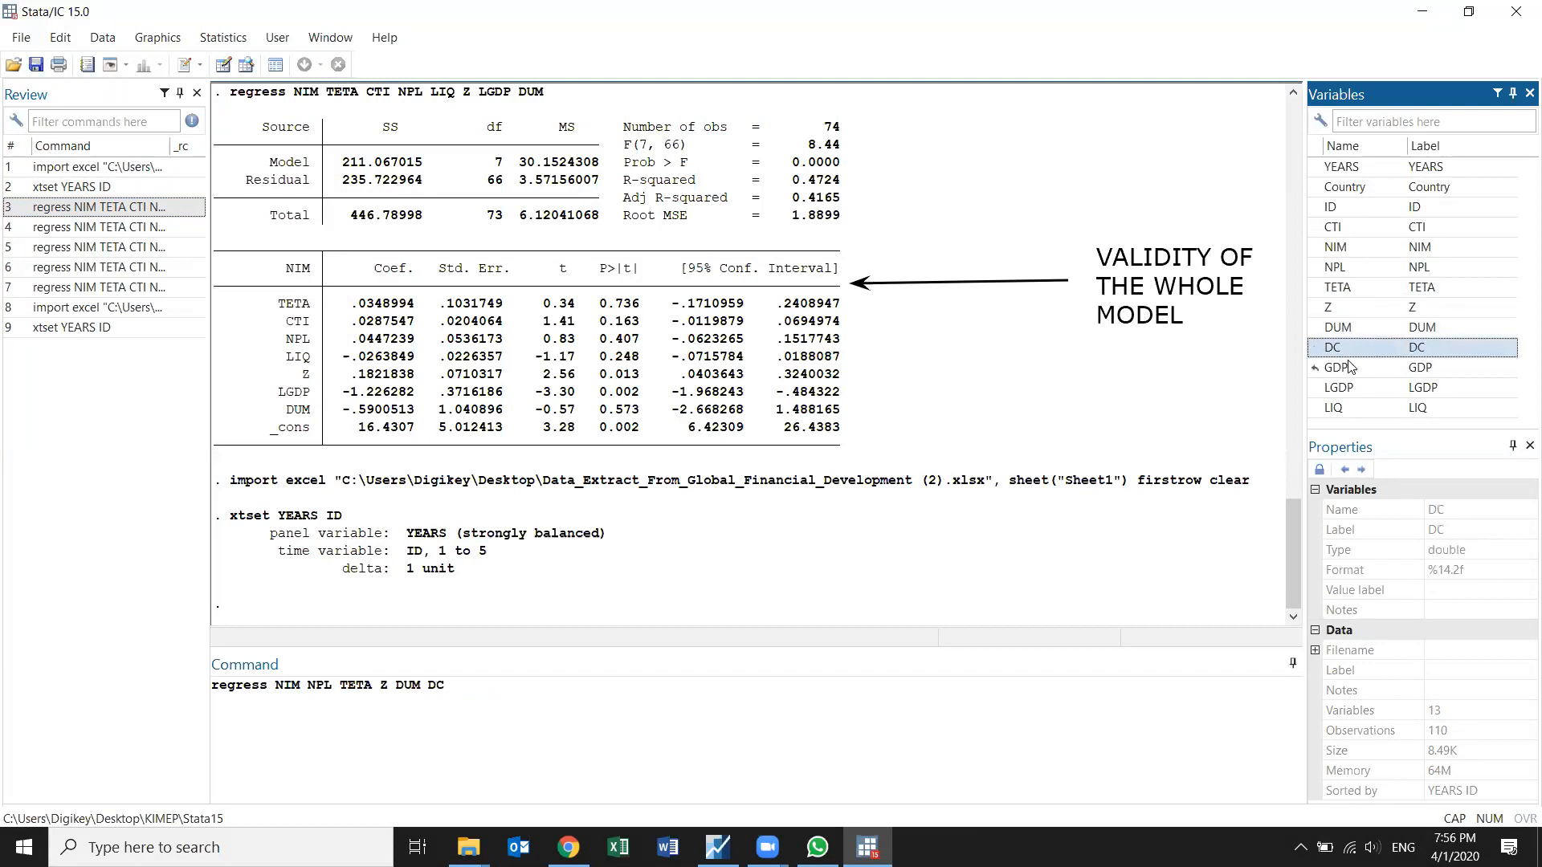
double_click(1350, 389)
double_click(1348, 410)
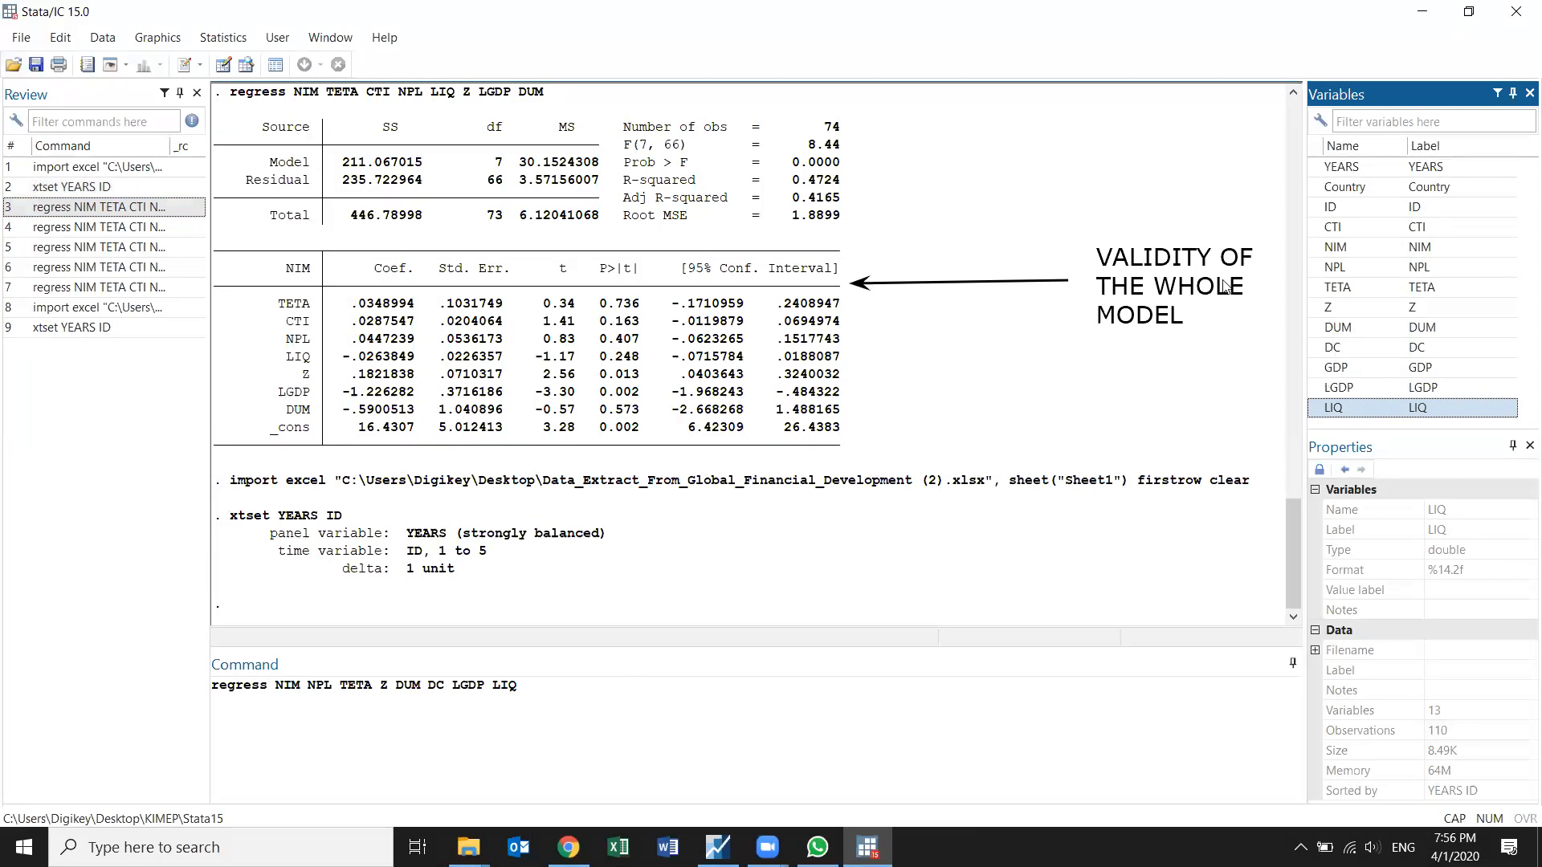
click(1334, 230)
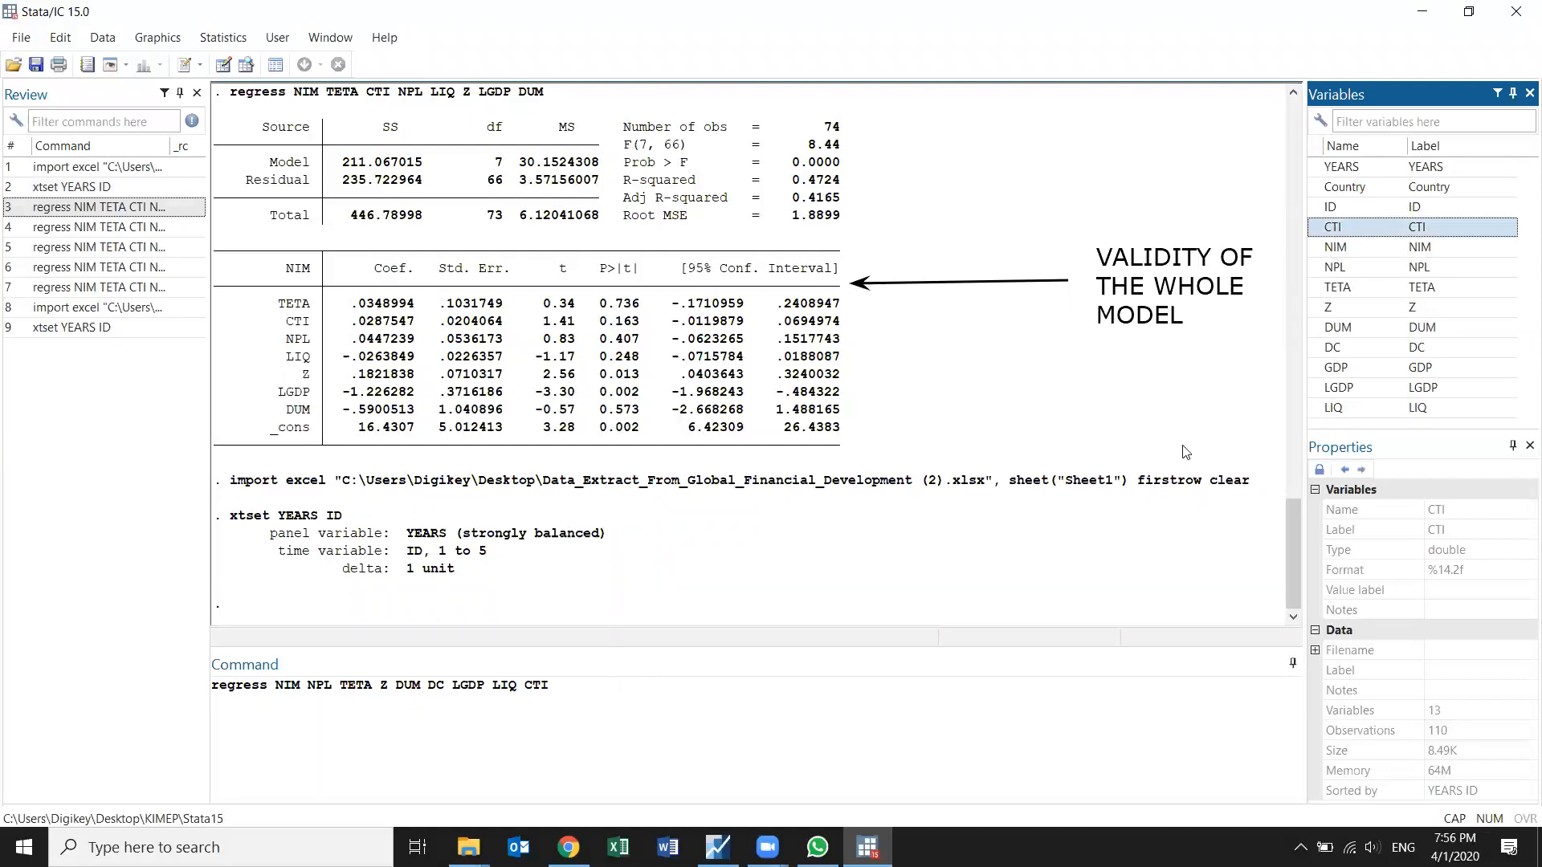
click(583, 689)
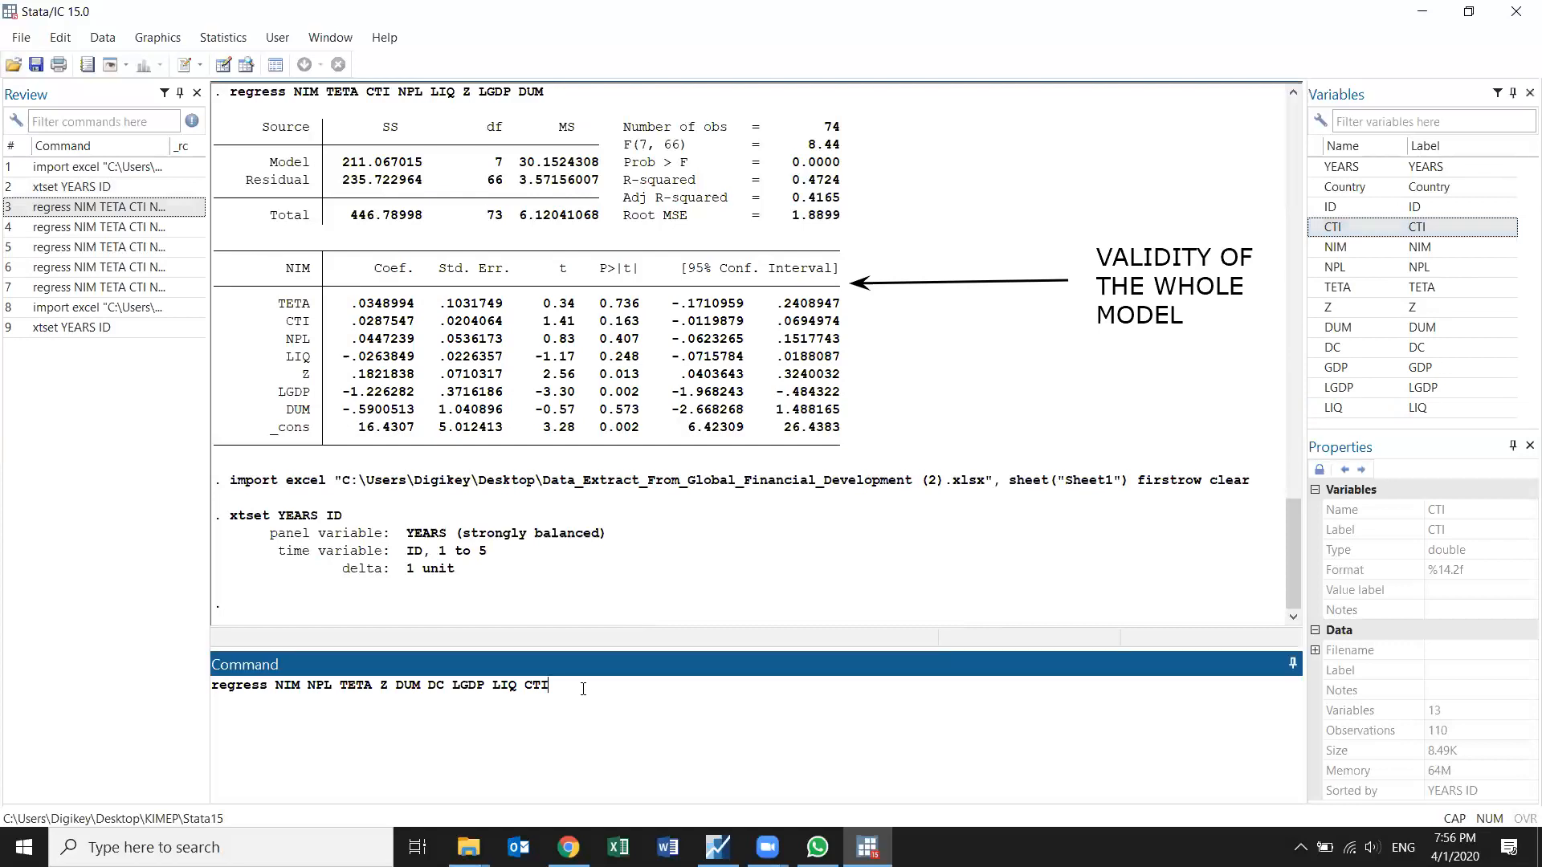
key(Return)
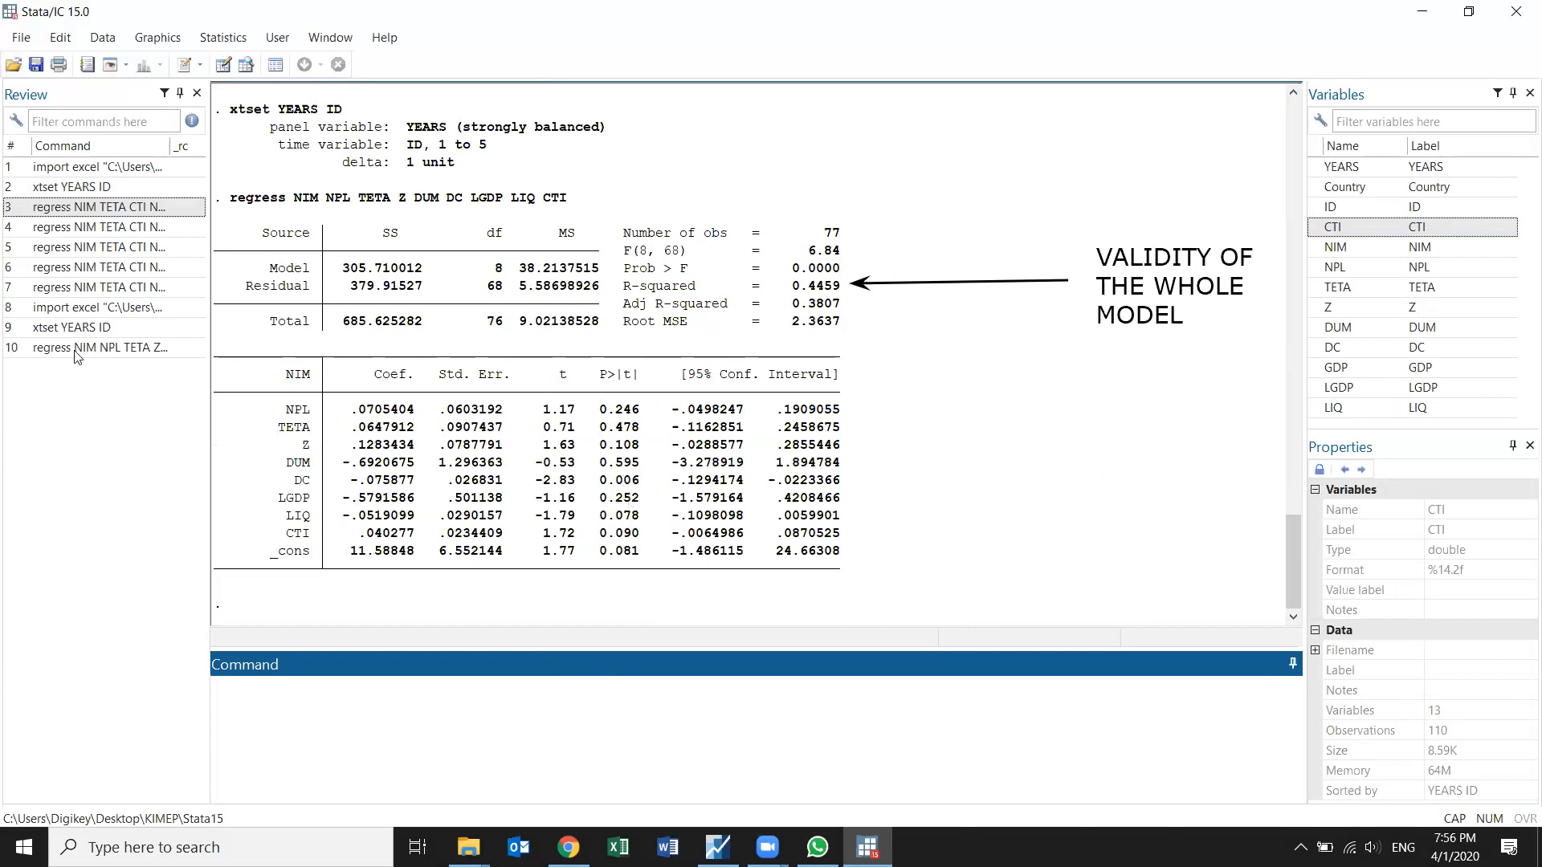
Step: Rerun the regression without DUM, using NPL TETA Z DC LGDP LIQ CTI as the explanatory variables of NIM
click(104, 349)
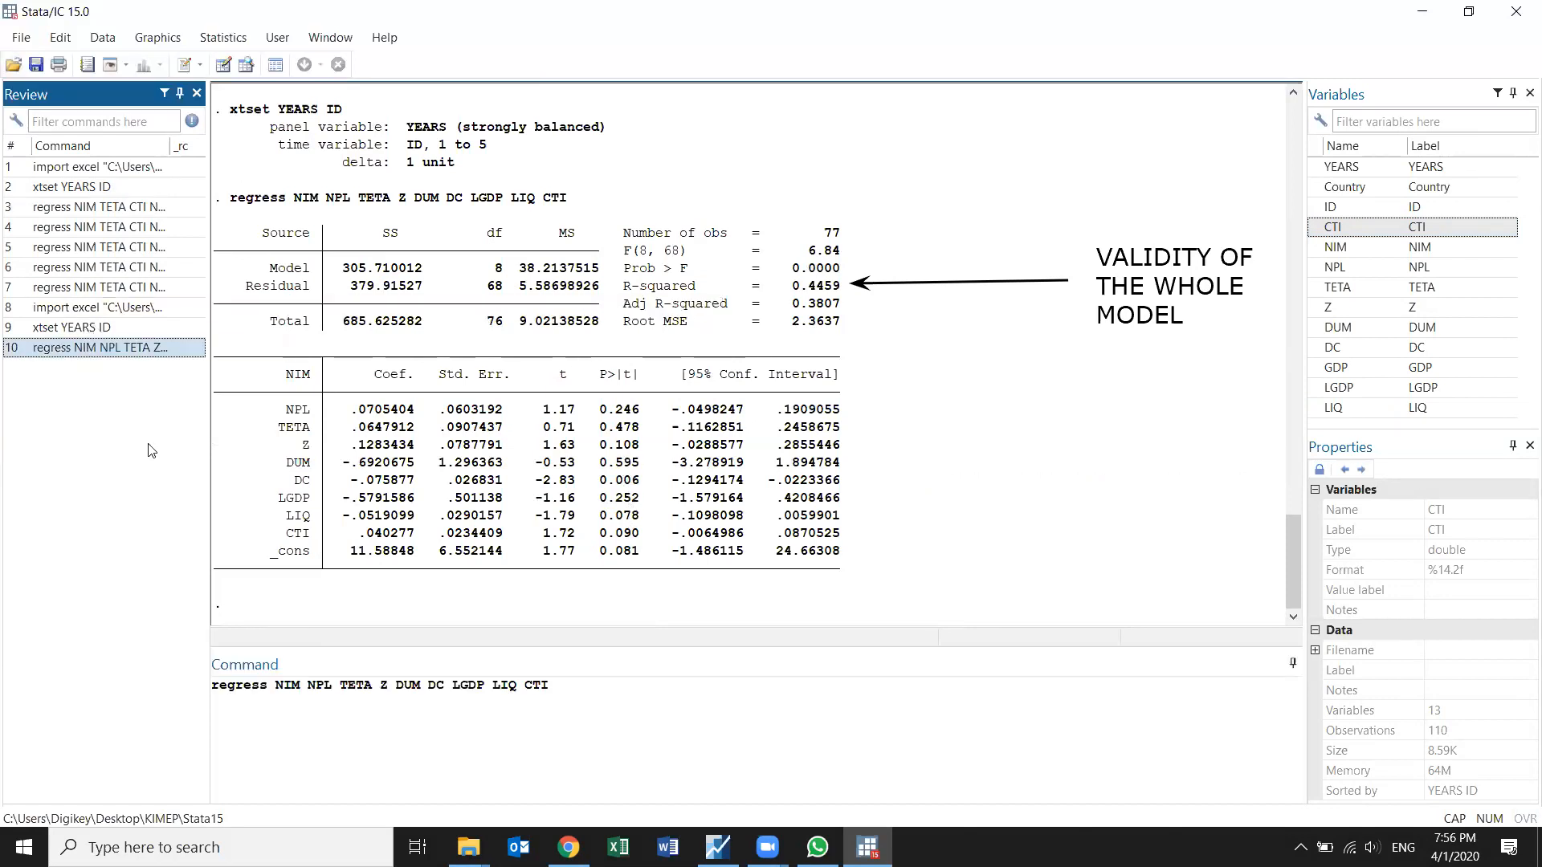
click(382, 685)
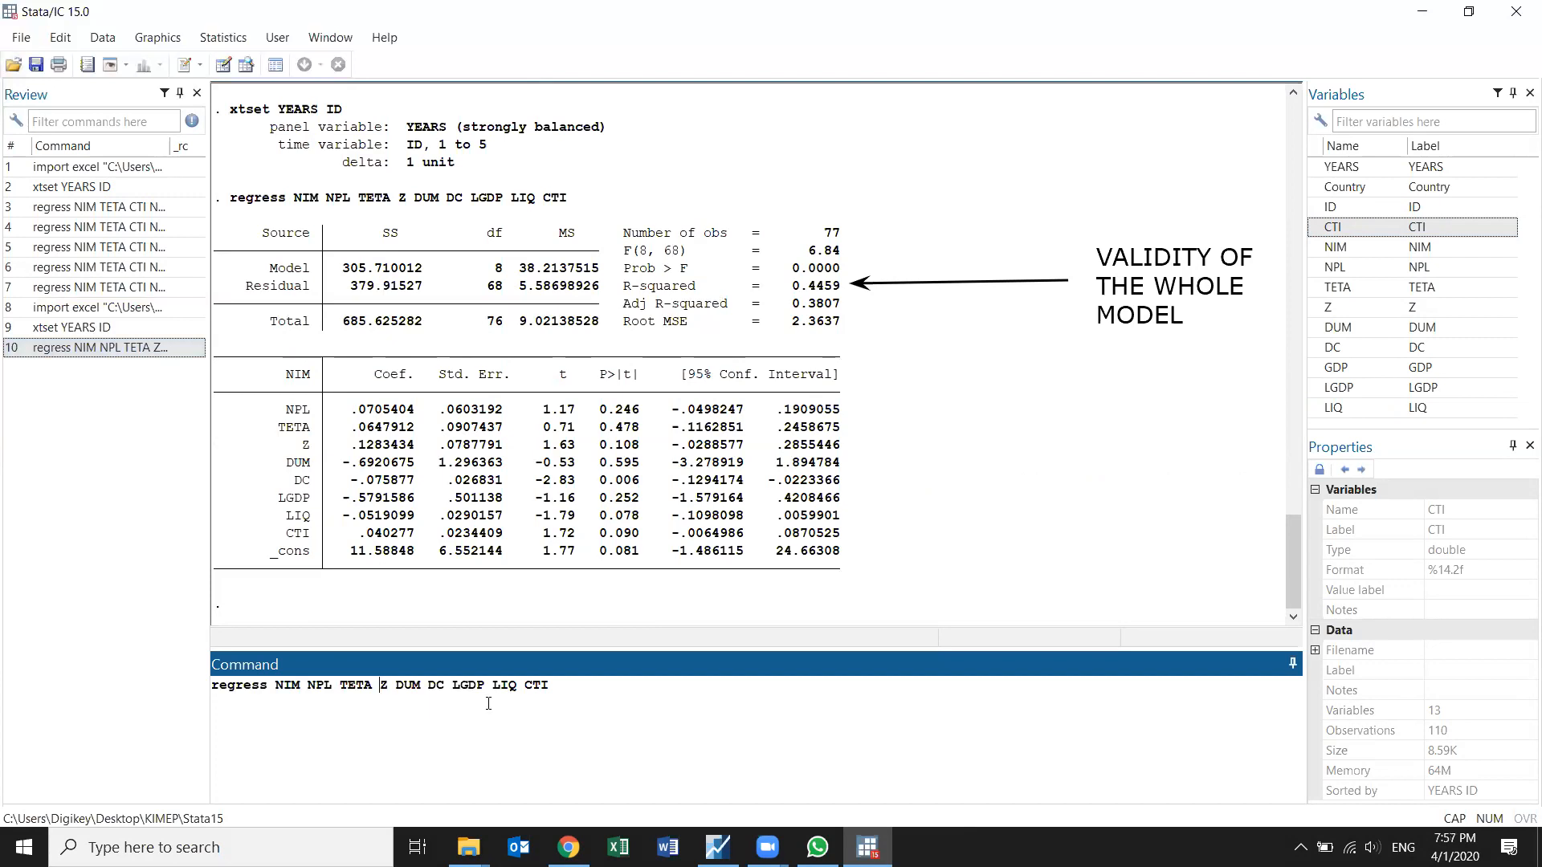
key(BackSpace)
key(BackSpace)
key(BackSpace)
key(BackSpace)
key(BackSpace)
key(BackSpace)
text(Z)
key(Return)
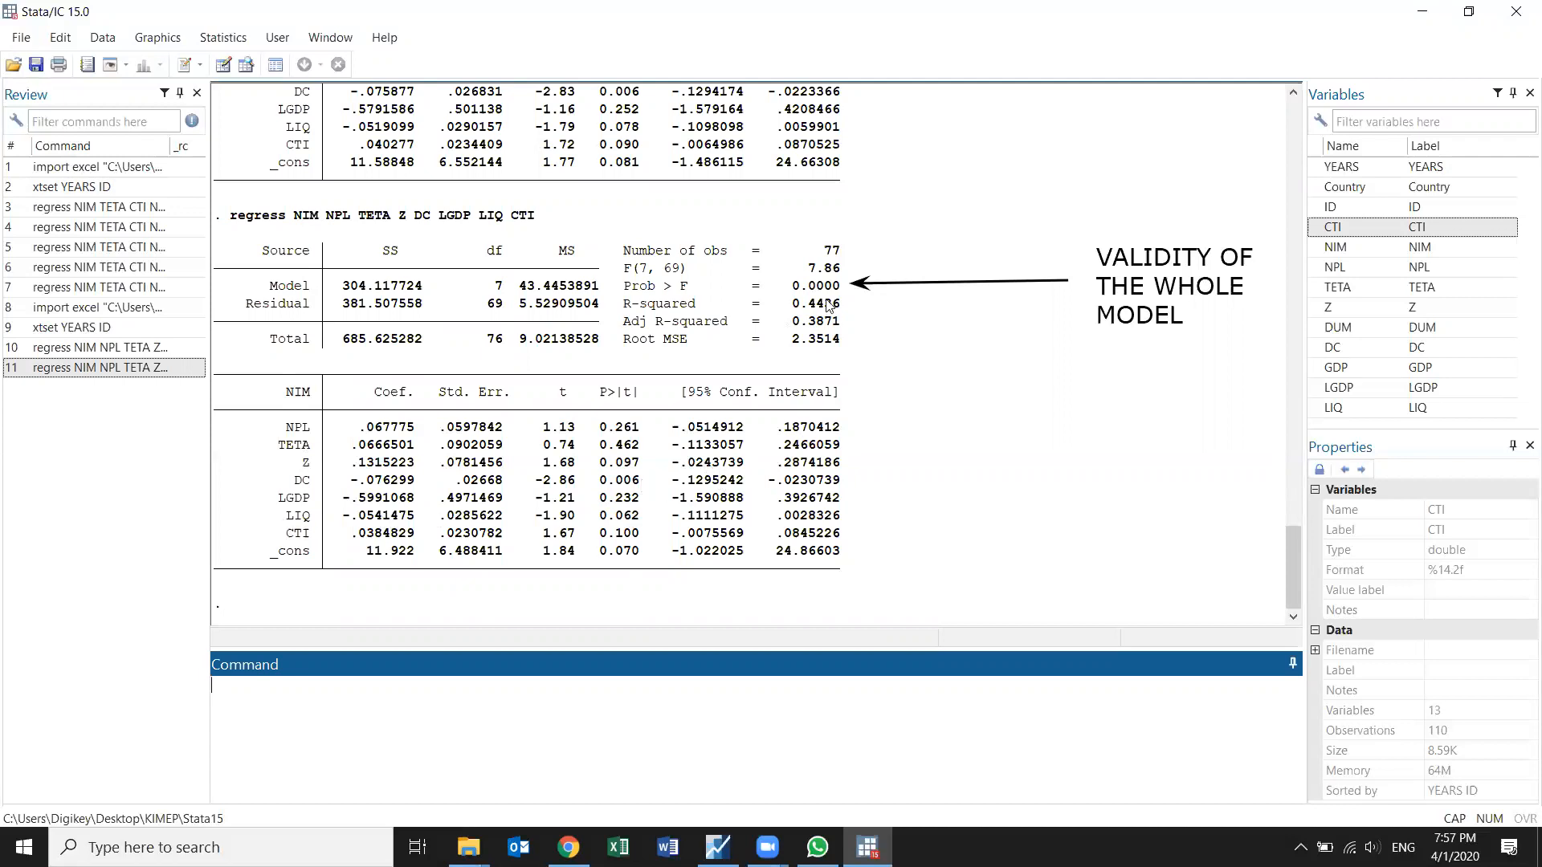
Step: Rerun the NIM regression without Z, keeping NPL TETA DC LGDP LIQ CTI
scroll(786, 338, up, 1)
scroll(786, 338, down, 1)
click(129, 371)
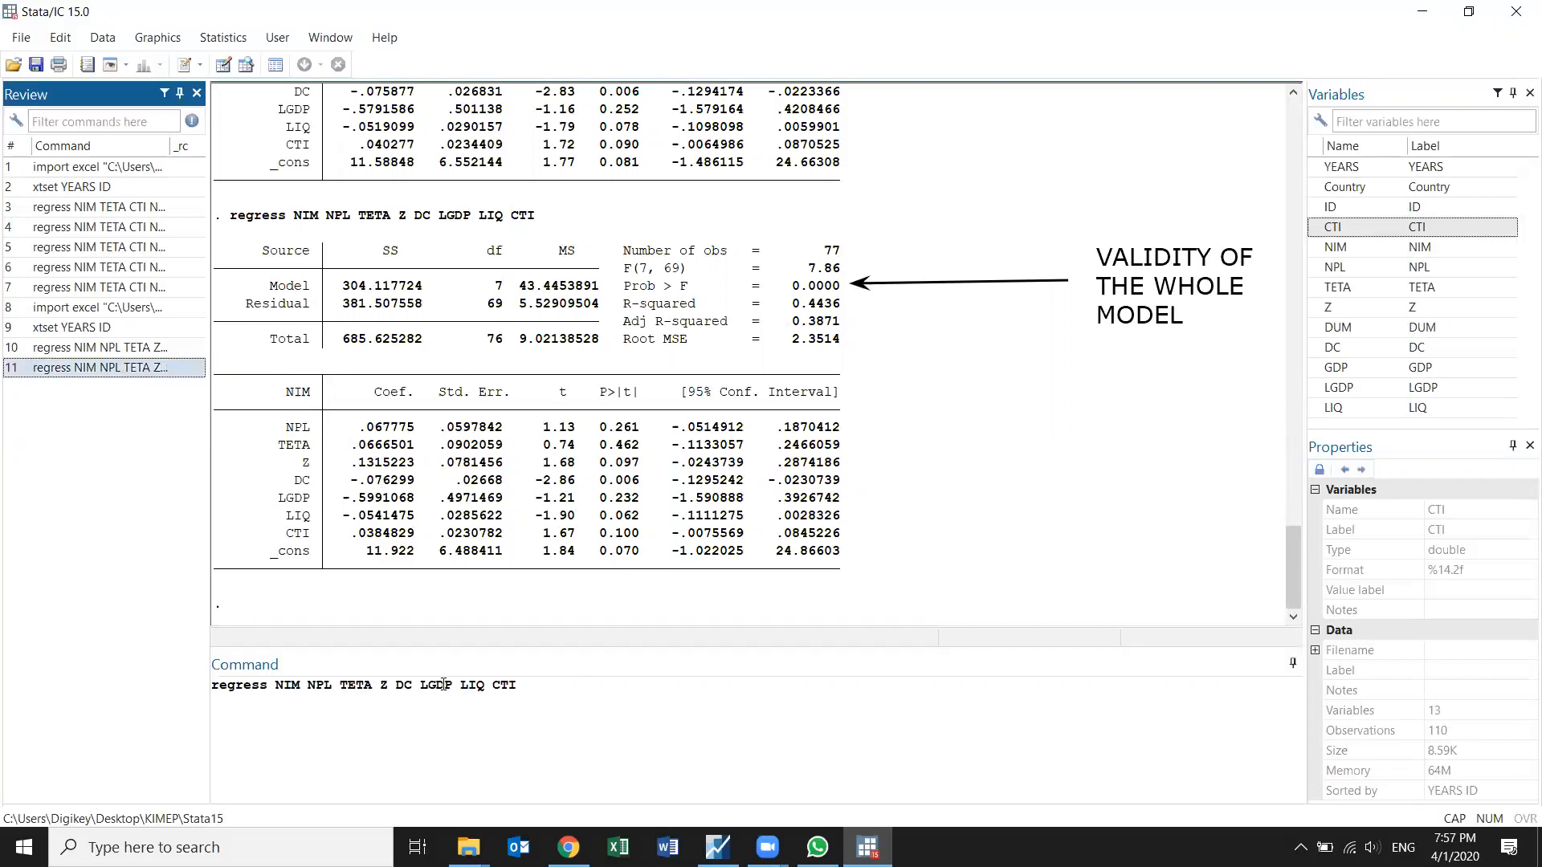
click(389, 684)
key(BackSpace)
key(BackSpace)
key(Return)
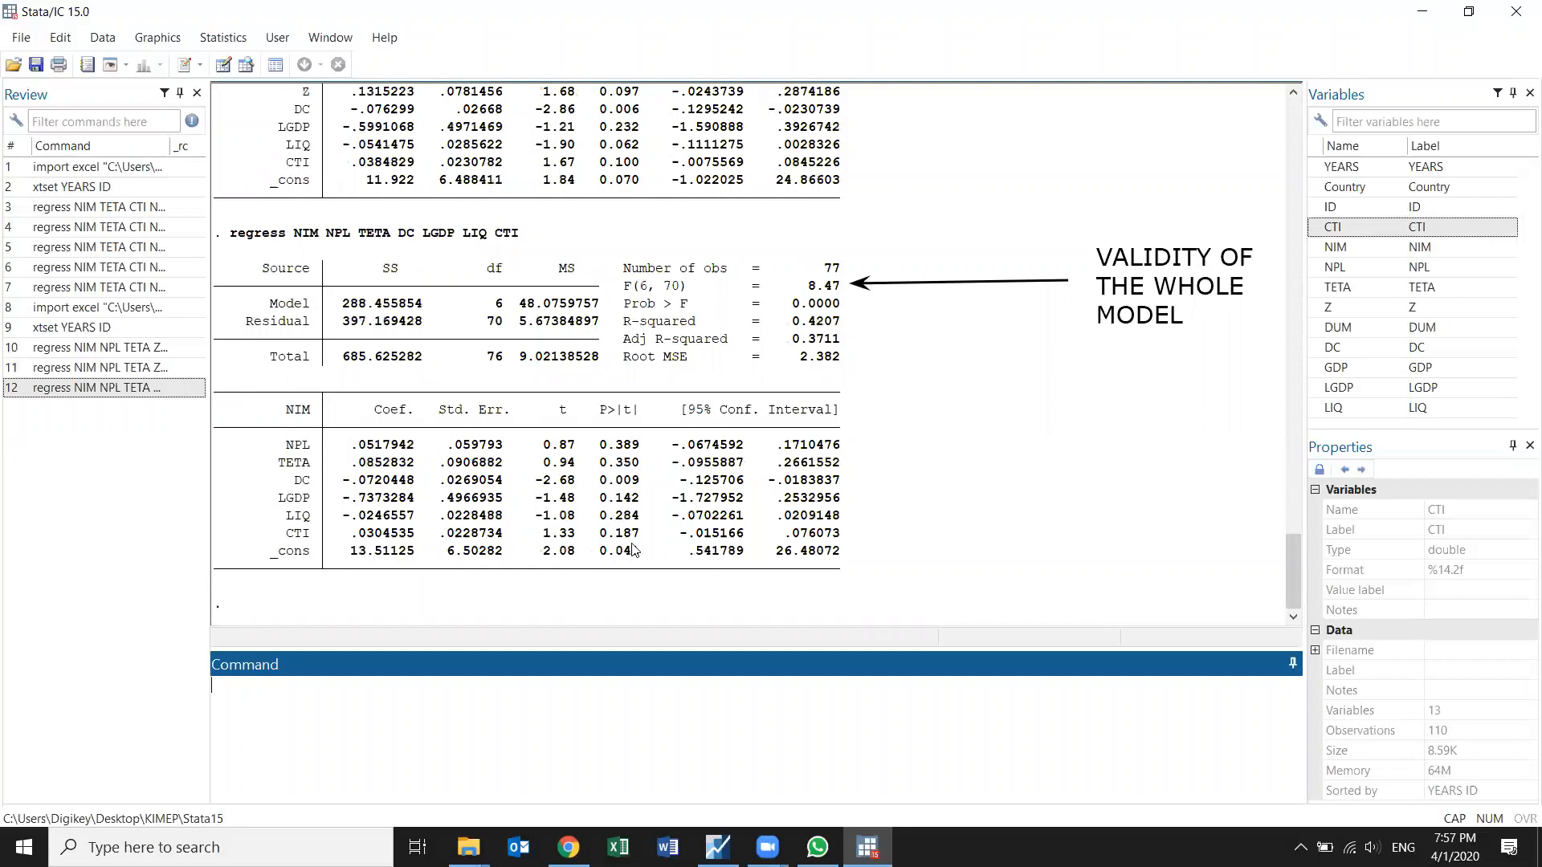
Step: Add Z back at the end of the variable list and rerun the regression of NIM on NPL TETA DC LGDP LIQ CTI Z
click(127, 390)
click(575, 684)
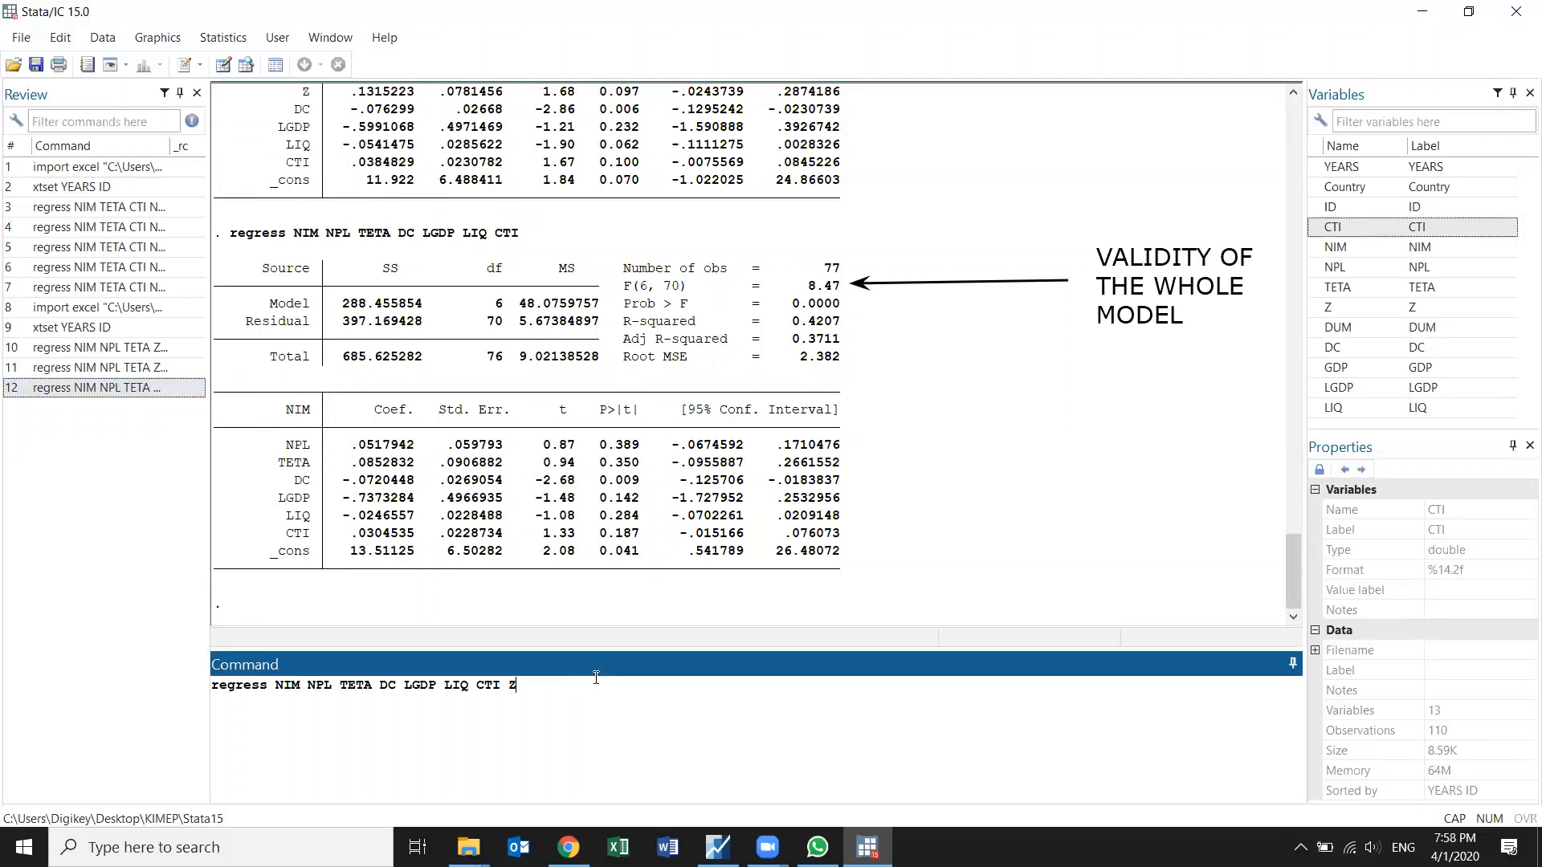
text(Z)
key(Return)
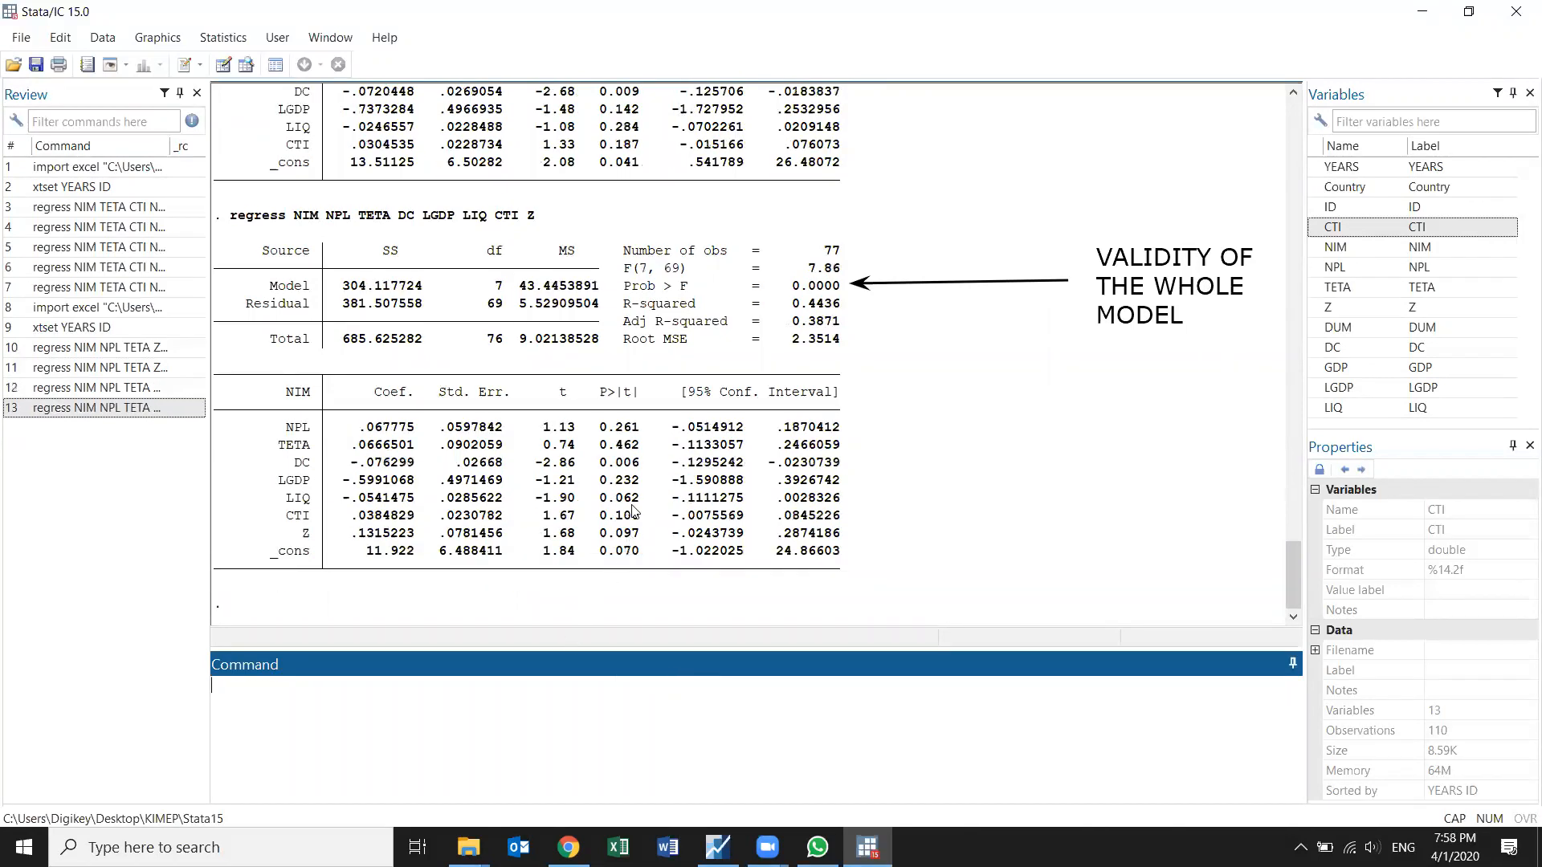
click(78, 408)
drag(518, 684, 216, 681)
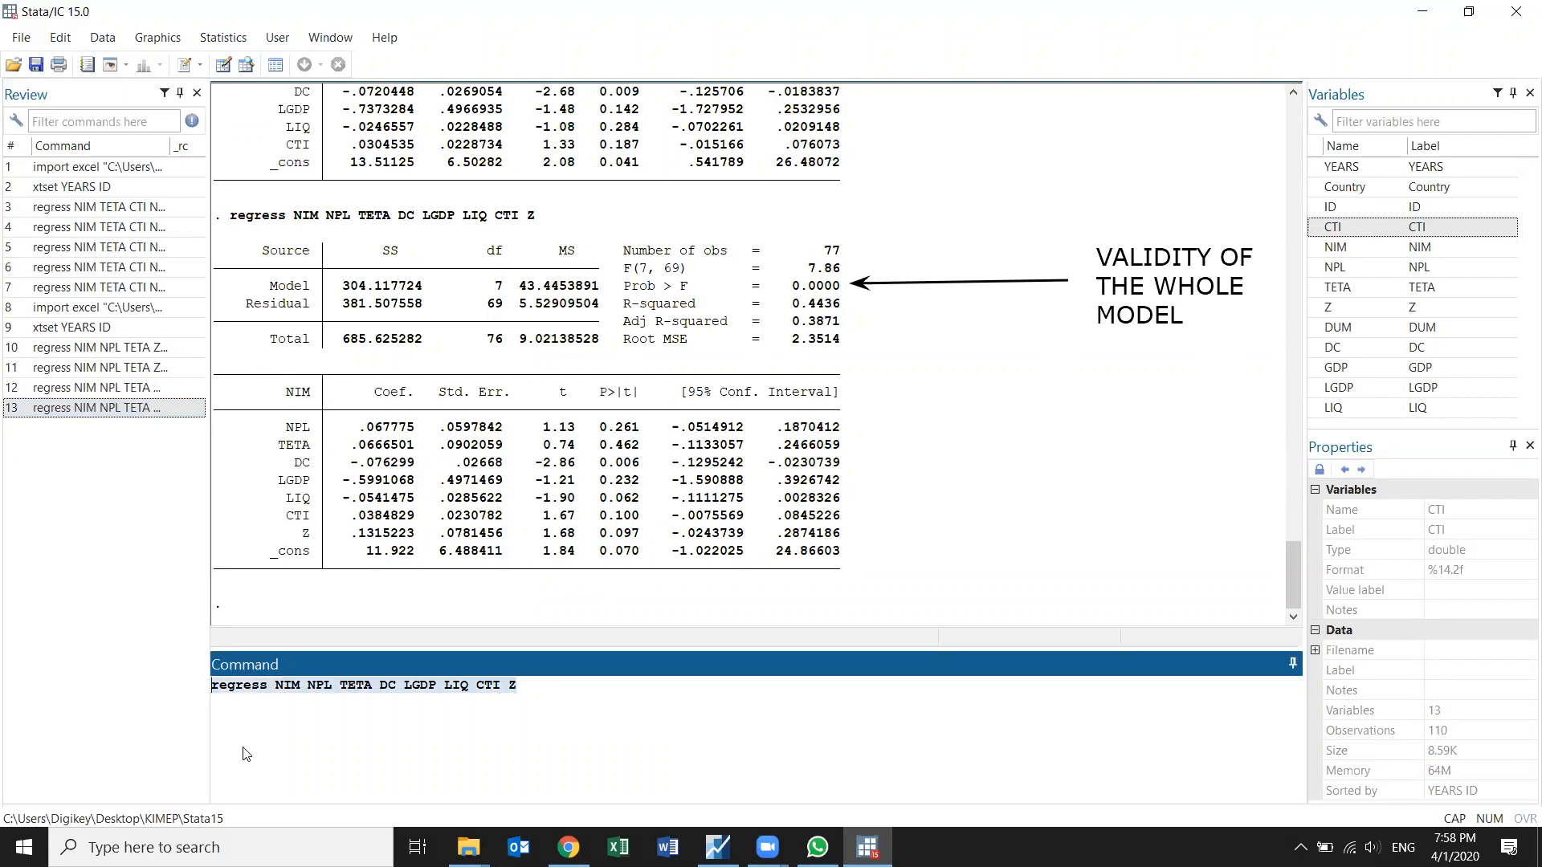
text(xt)
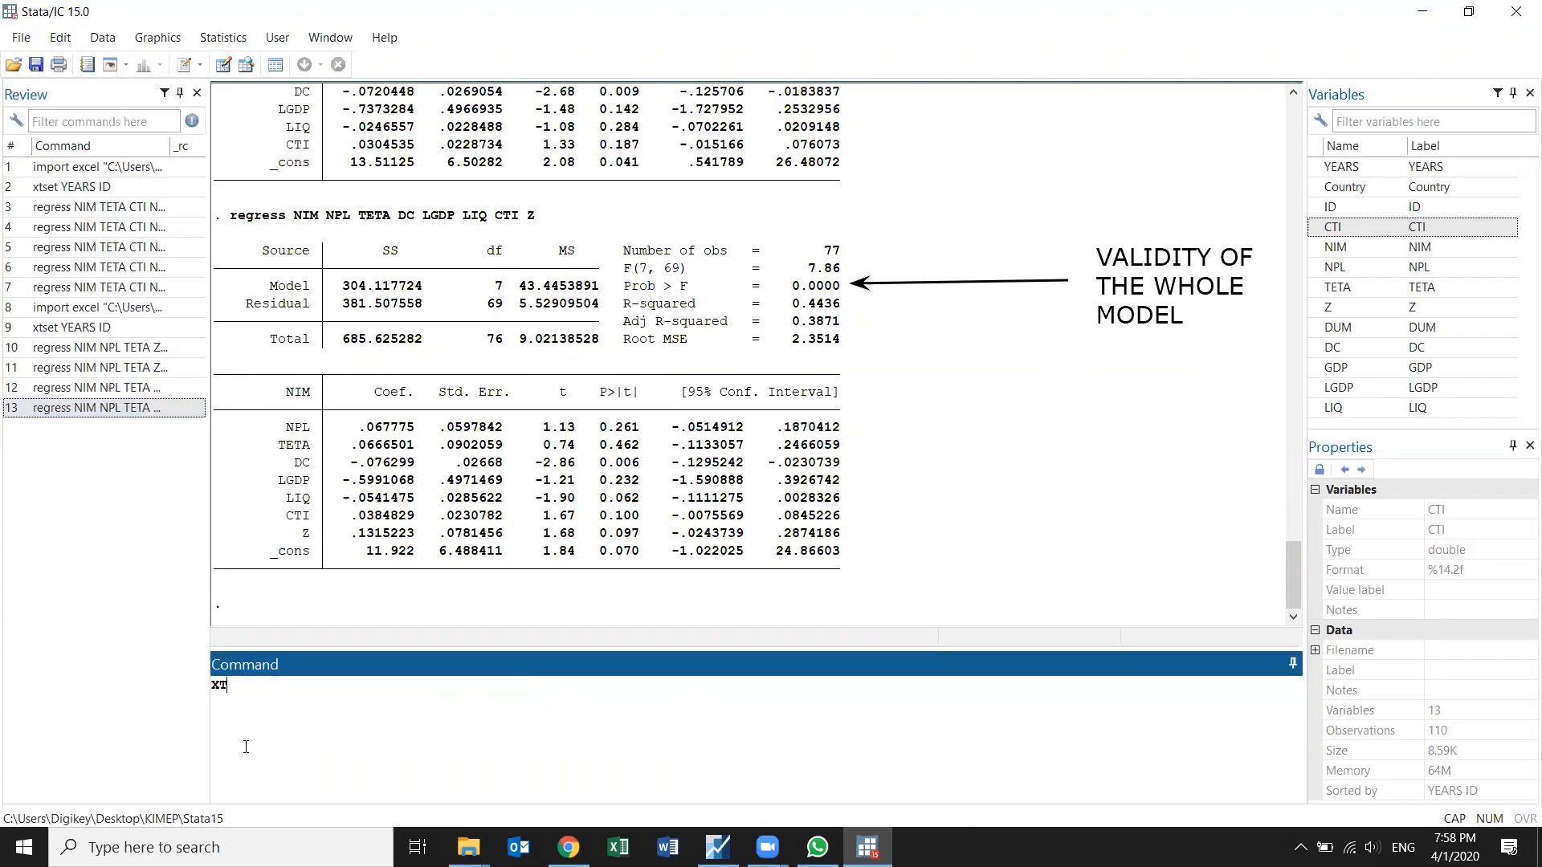
key(BackSpace)
key(BackSpace)
key(Caps_Lock)
key(Escape)
Step: Run a fixed-effects panel regression of NIM on NPL TETA DC LGDP LIQ CTI Z using xtreg with the fe option
click(94, 408)
drag(270, 688, 177, 688)
key(BackSpace)
text(xtreg NIM NPL TETA DC LGDP LIQ CTI Z, fe)
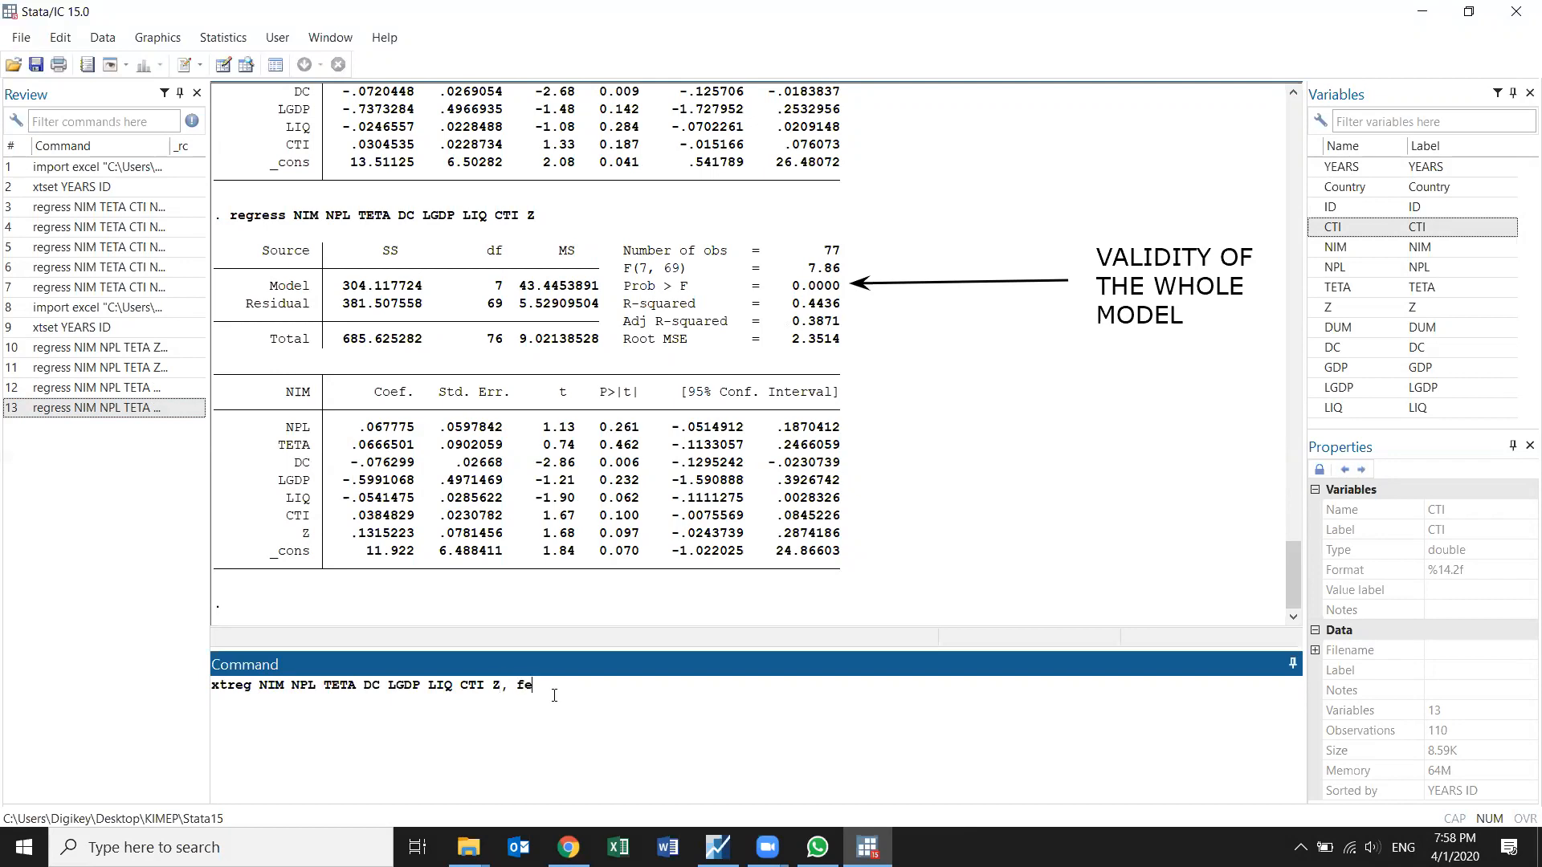
key(Return)
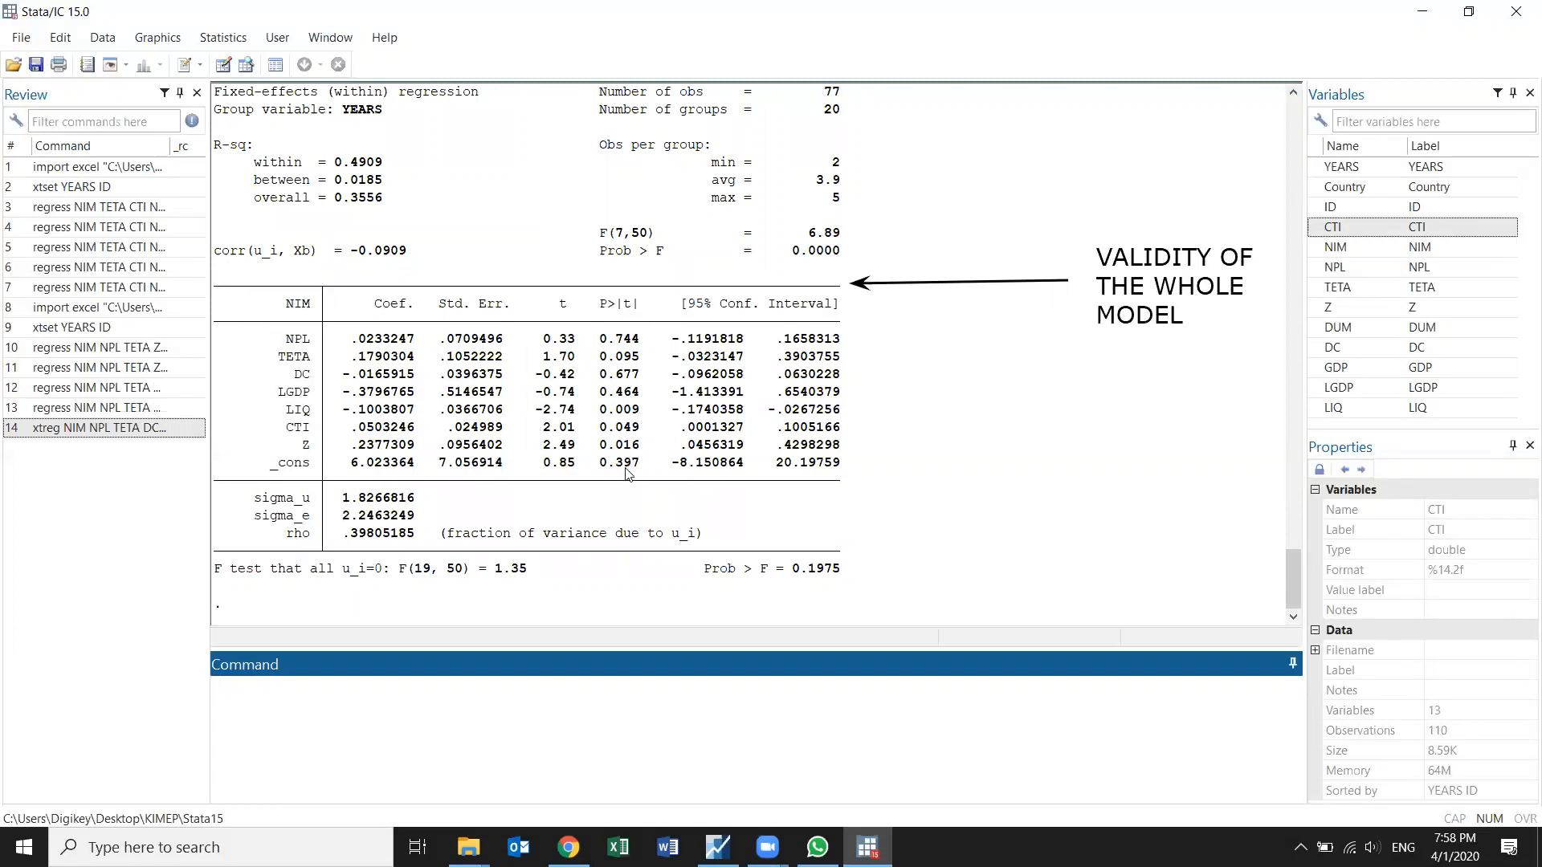
scroll(625, 473, up, 1)
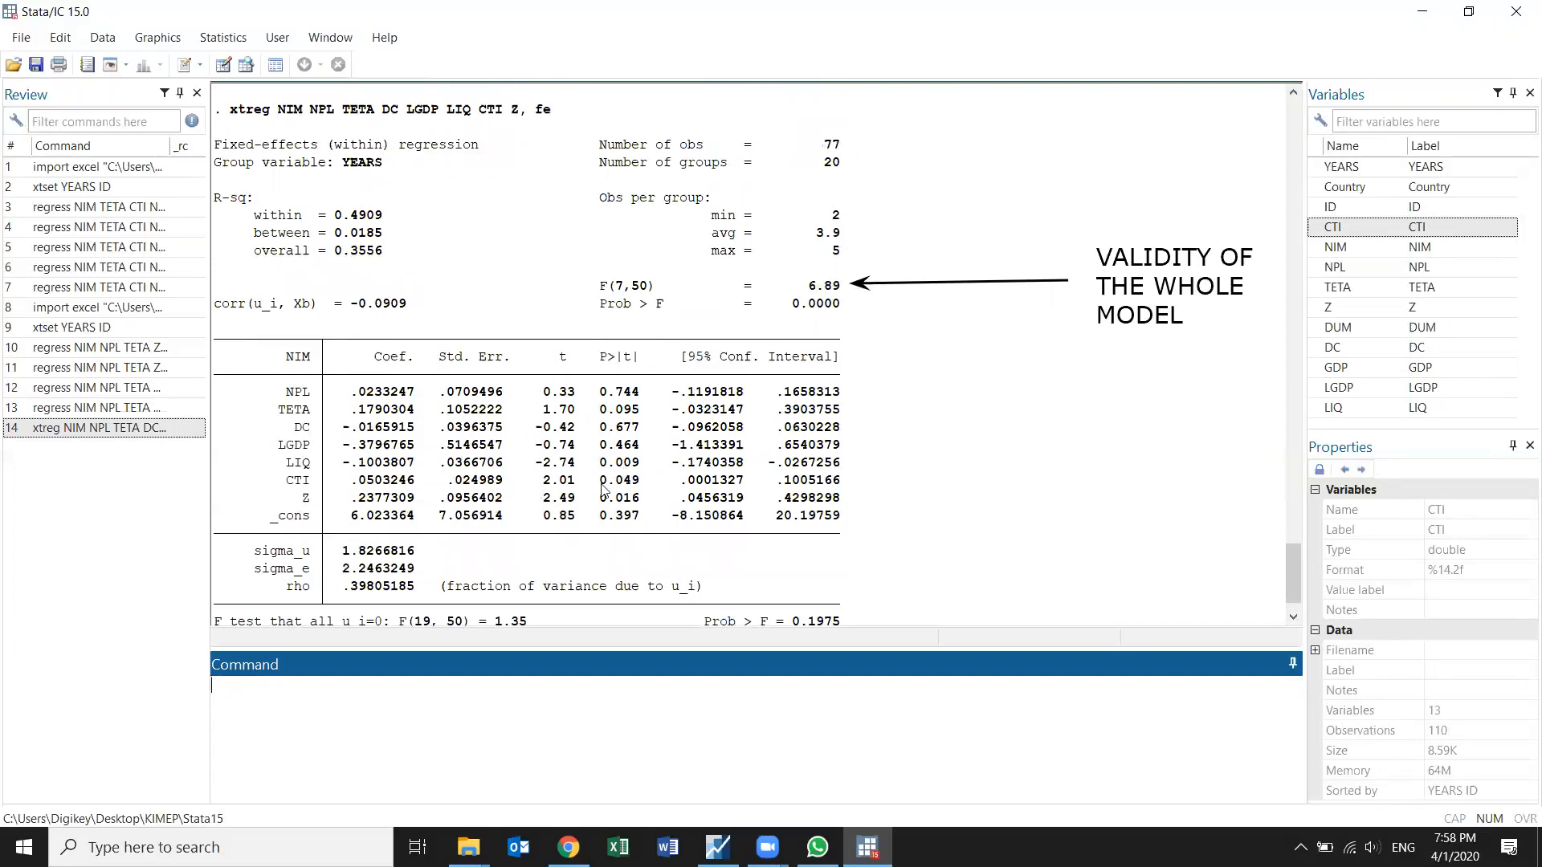
scroll(604, 492, down, 1)
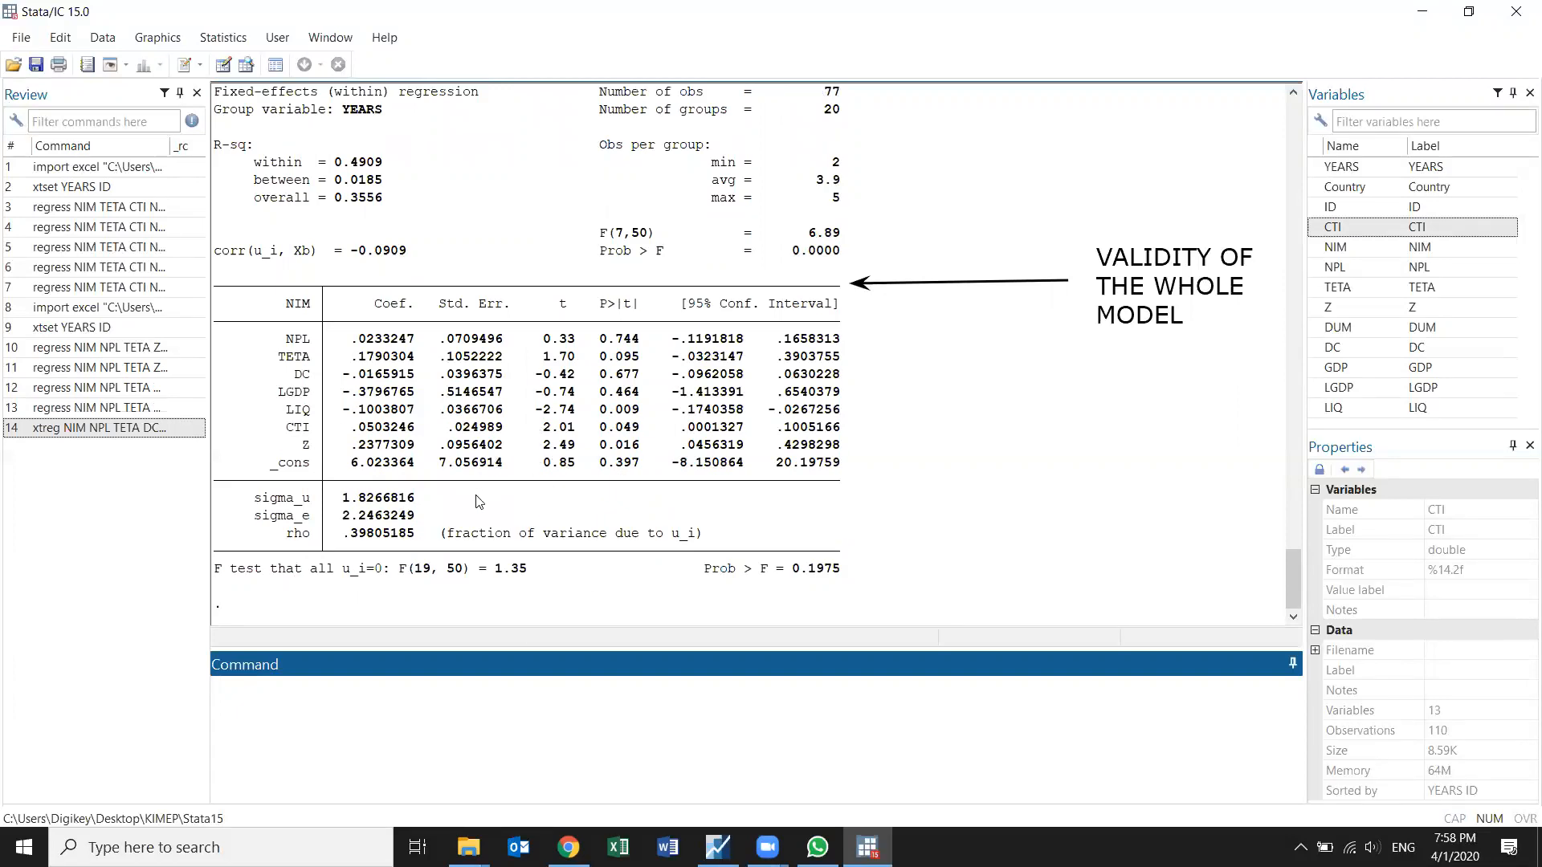
click(626, 361)
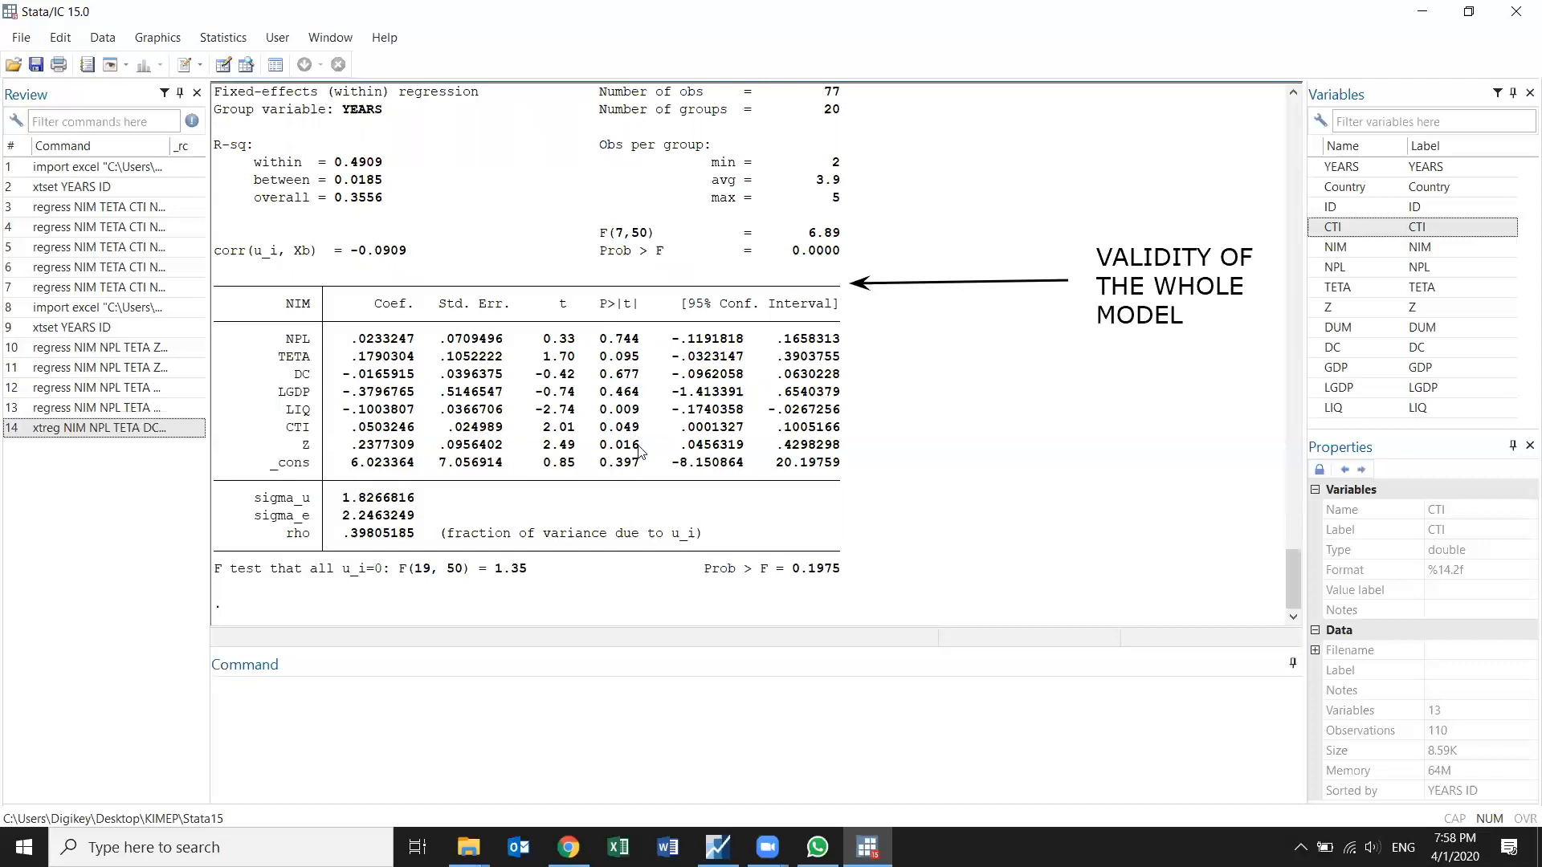
Step: Add DUM after Z in the fixed-effects xtreg command and rerun the NIM regression
click(56, 432)
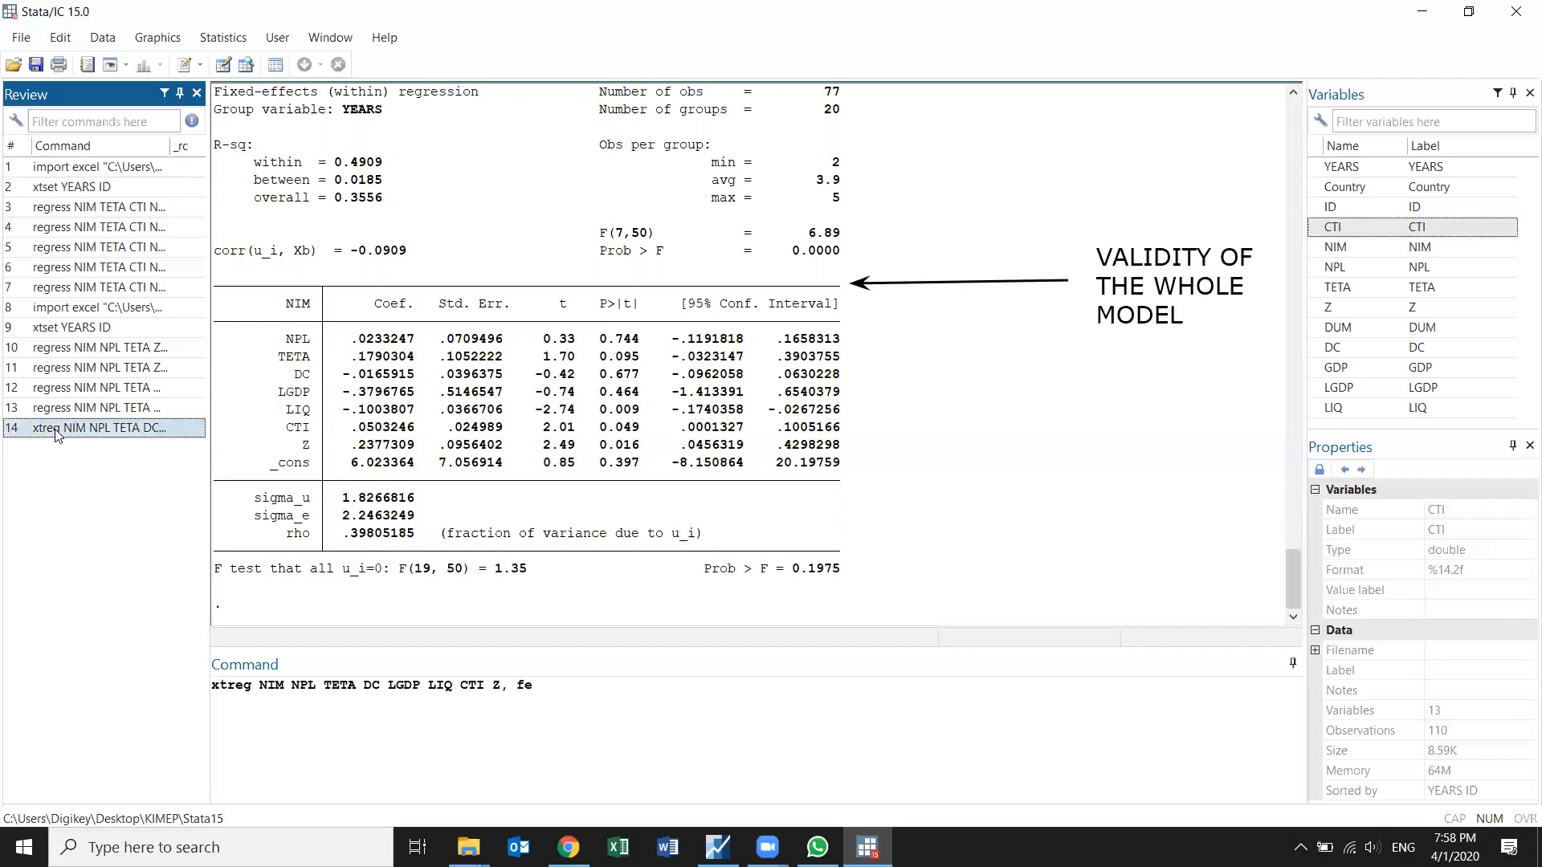
click(536, 696)
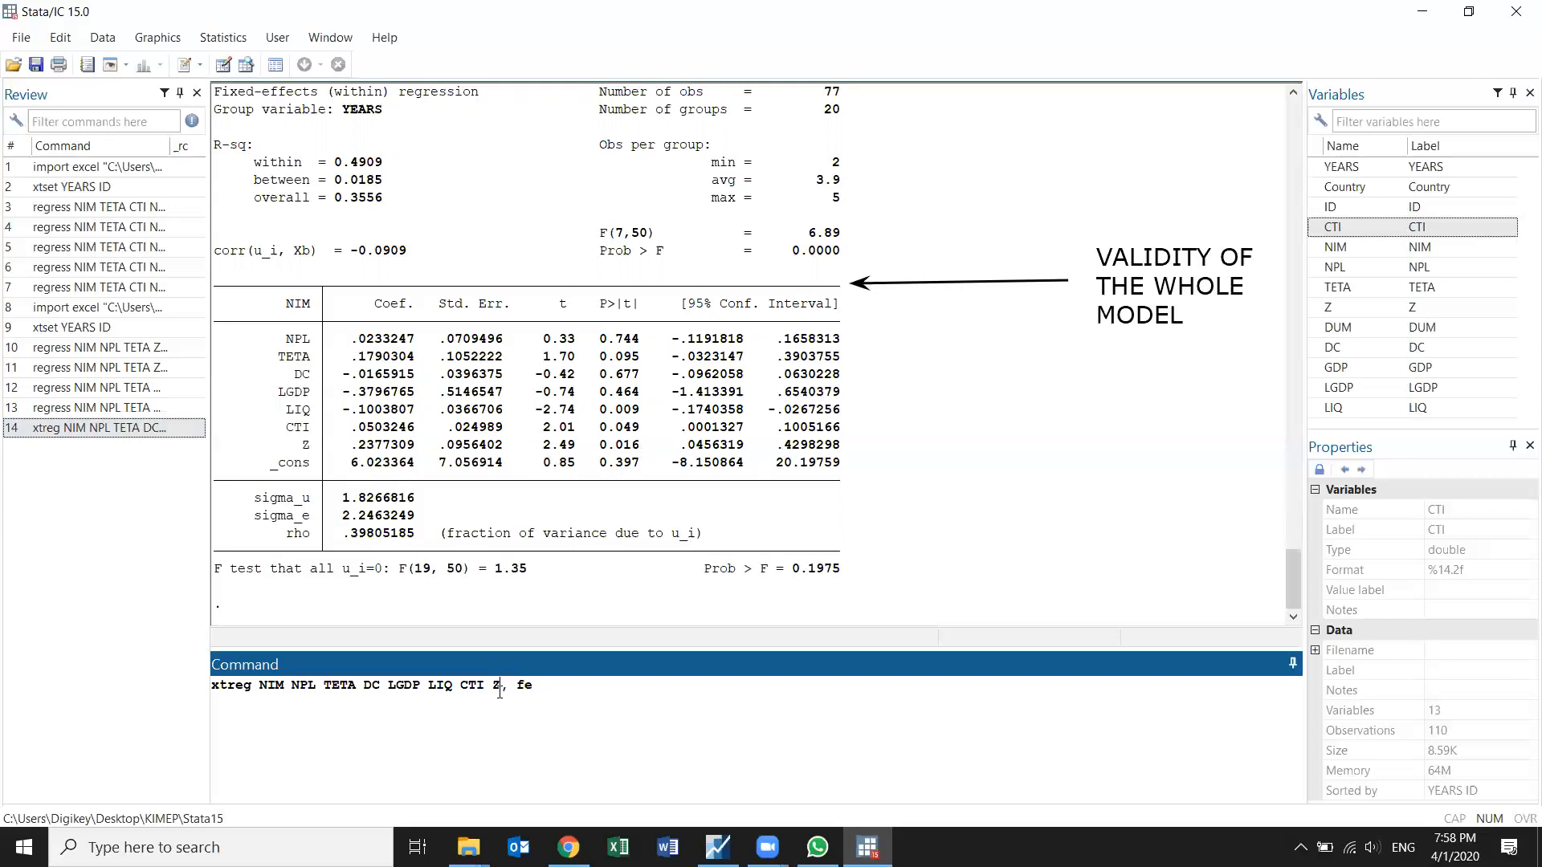
double_click(1358, 333)
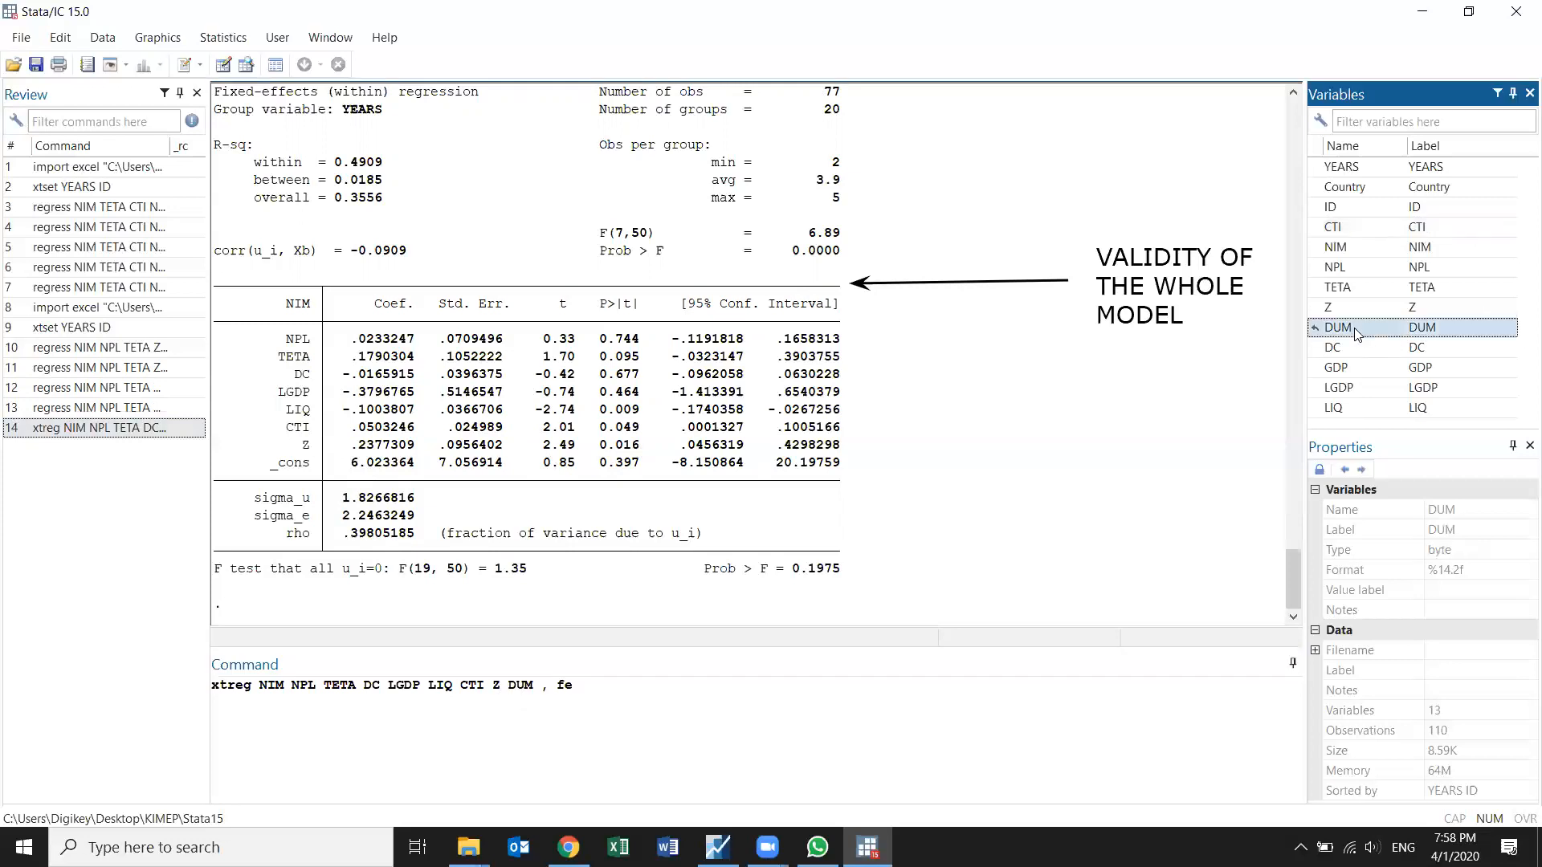
key(Return)
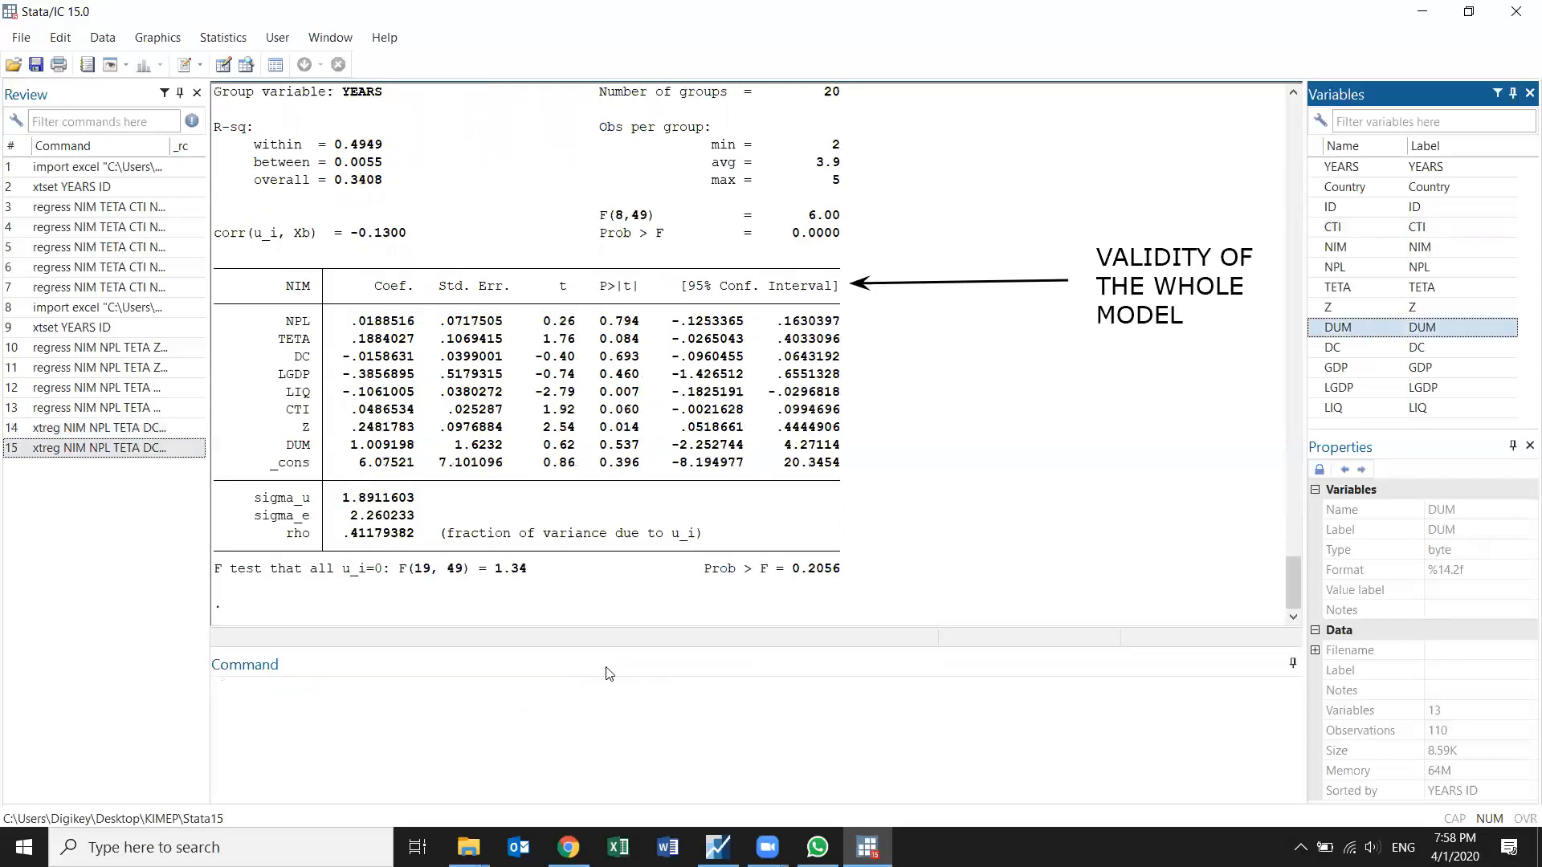
click(632, 355)
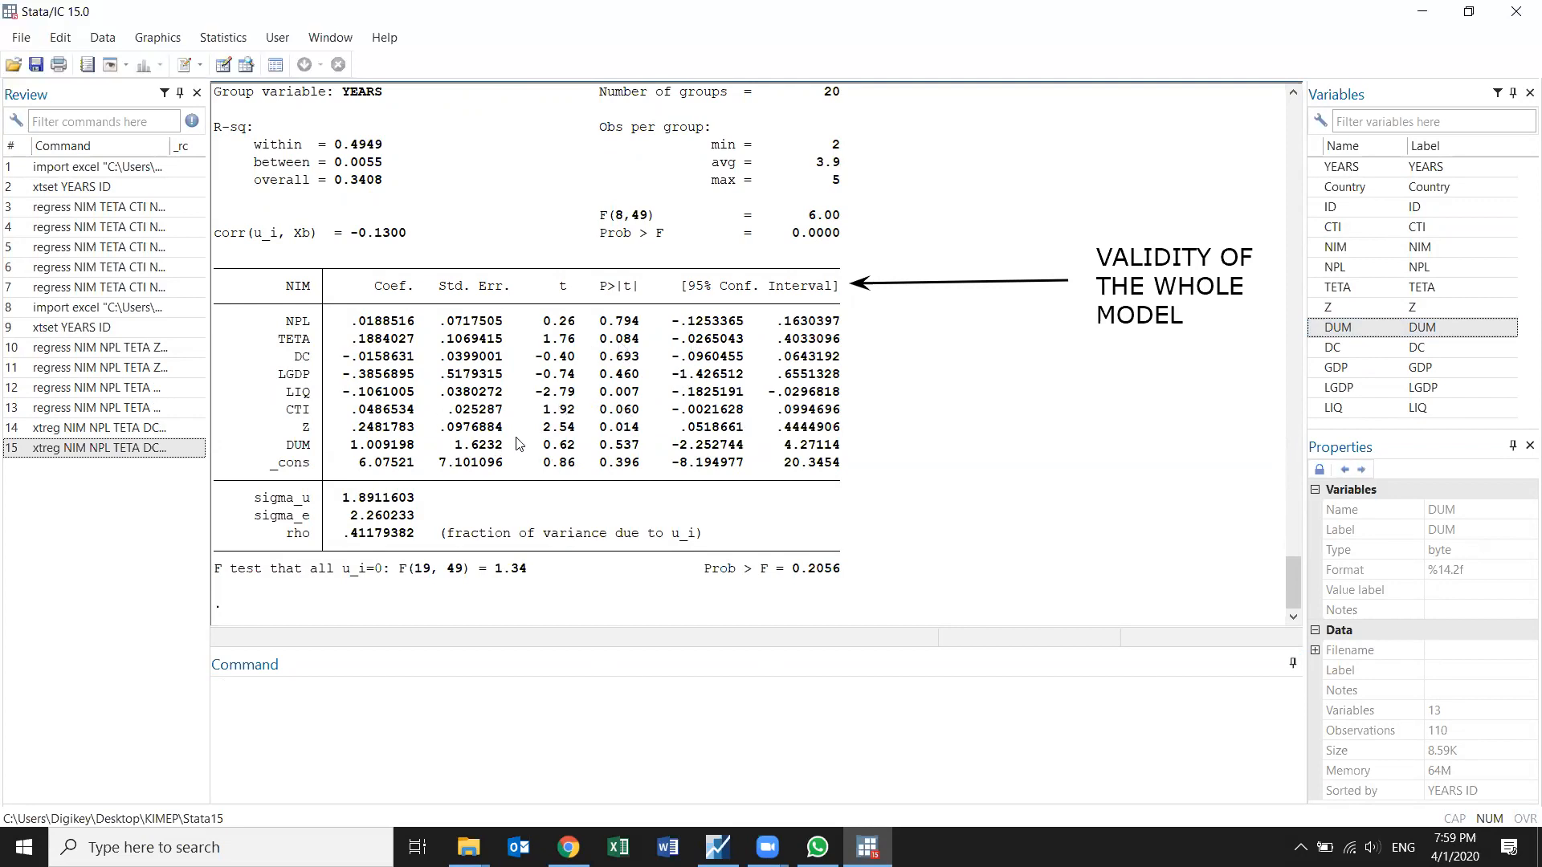
Step: Try to rerun the fixed-effects regression of NIM with Z and DUM removed from the explanatory variables
click(122, 456)
drag(577, 689, 556, 687)
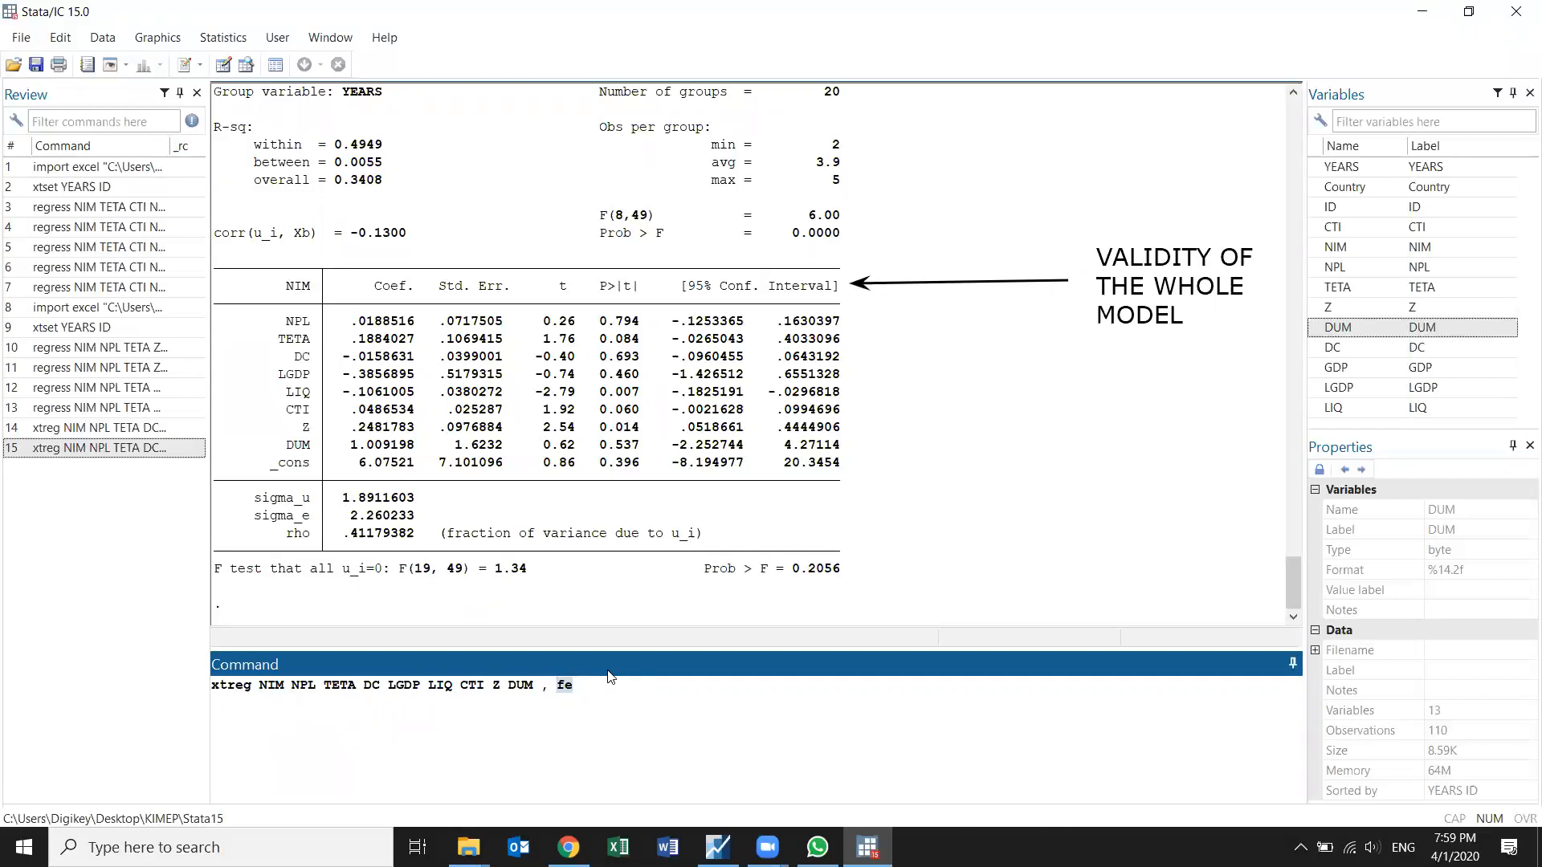
click(593, 685)
drag(538, 685, 490, 685)
key(BackSpace)
key(BackSpace)
text(\)
key(Return)
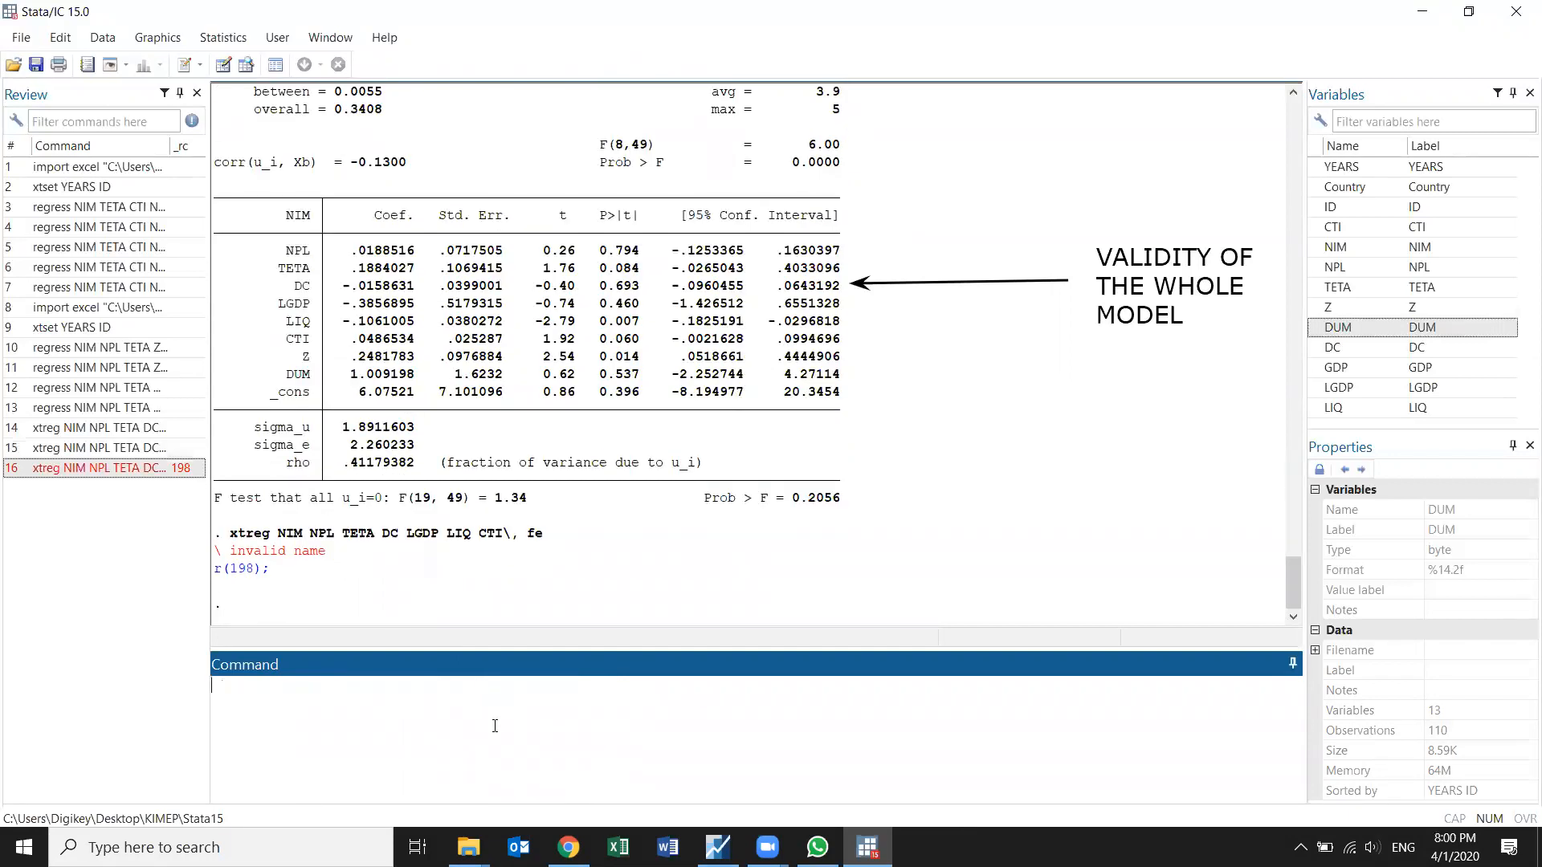
Step: Remove the stray backslash after CTI and run xtreg NIM NPL TETA DC LGDP LIQ CTI, fe
click(104, 472)
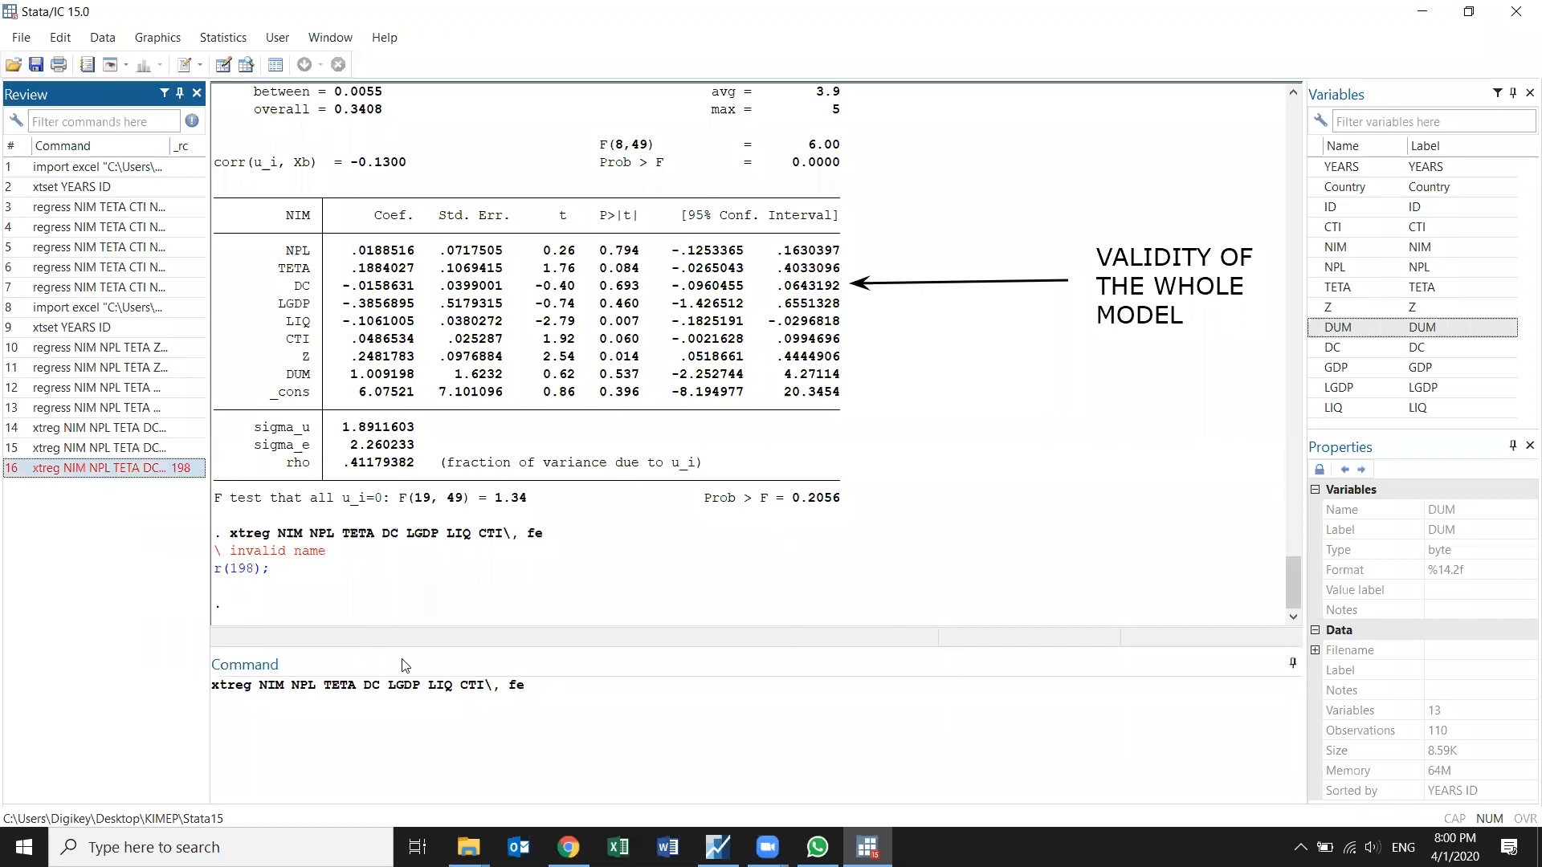
click(498, 689)
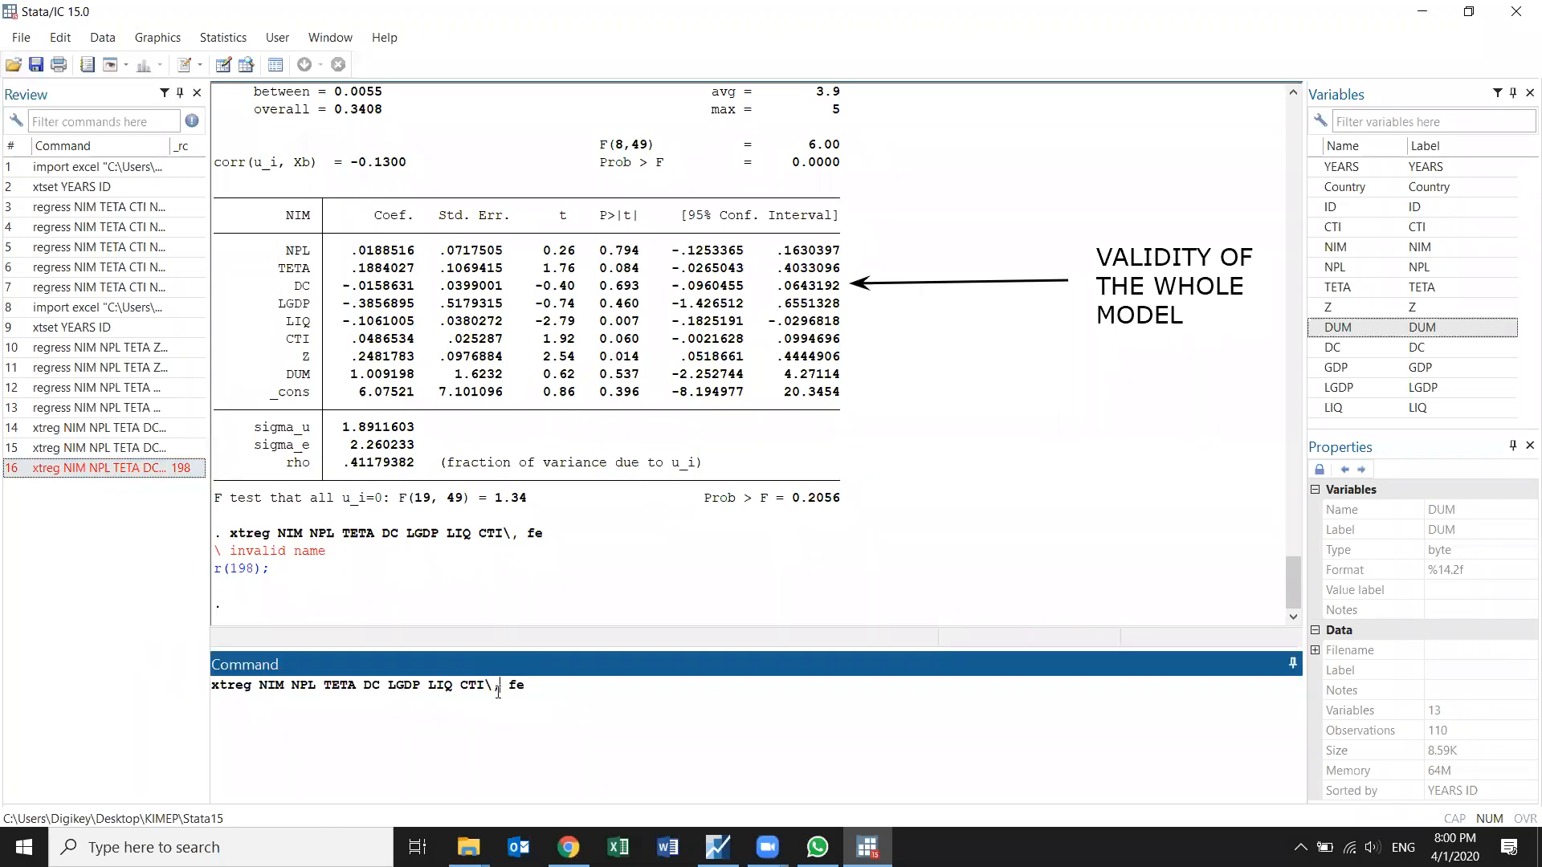
key(BackSpace)
key(Return)
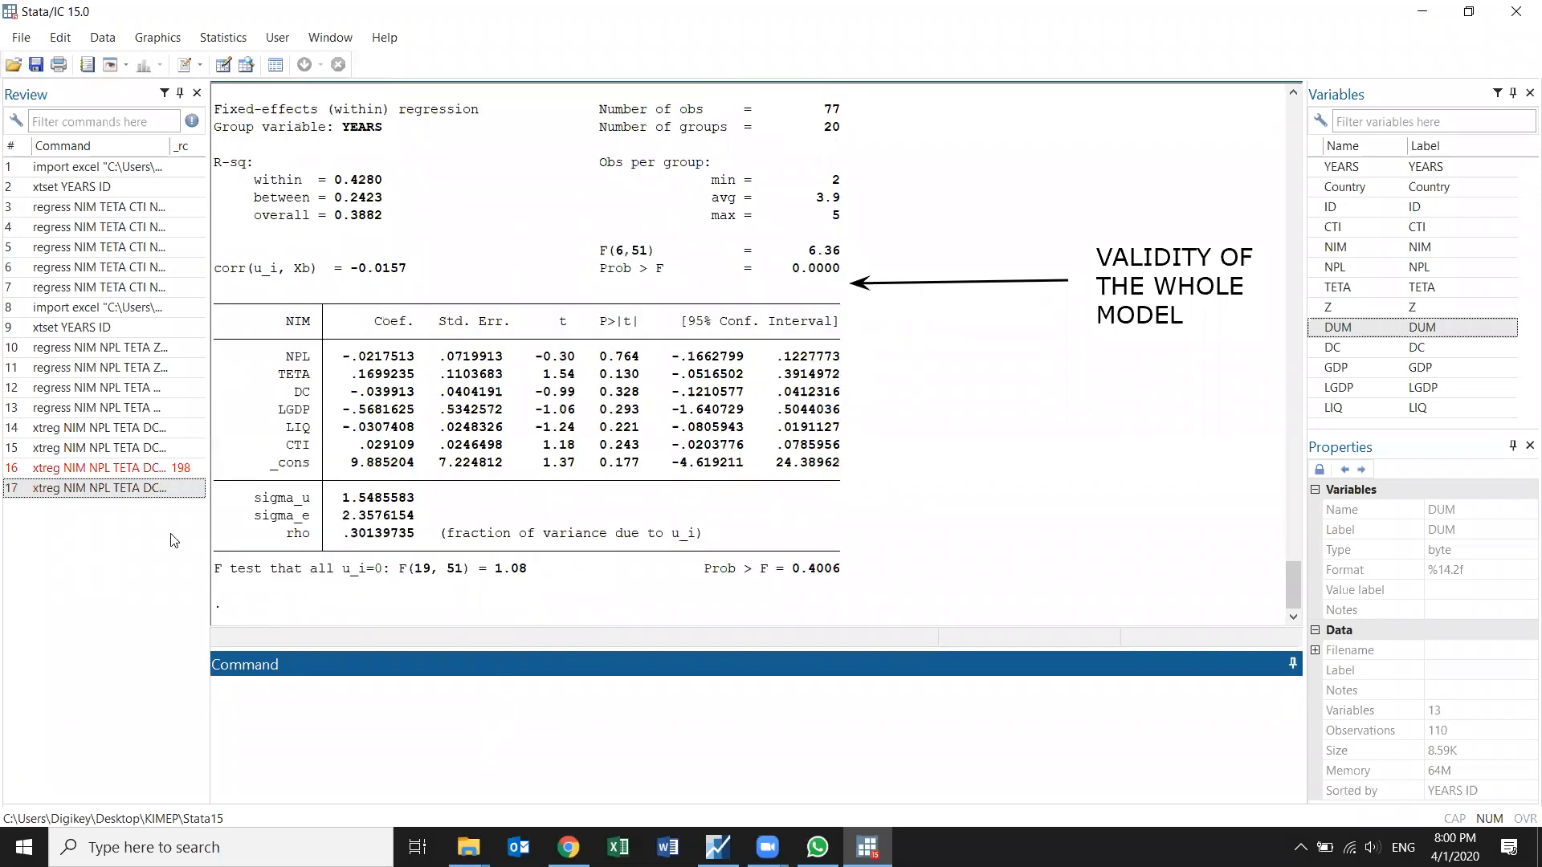
Step: Rerun the earlier fixed-effects regression that includes both Z and DUM and review its output
click(79, 492)
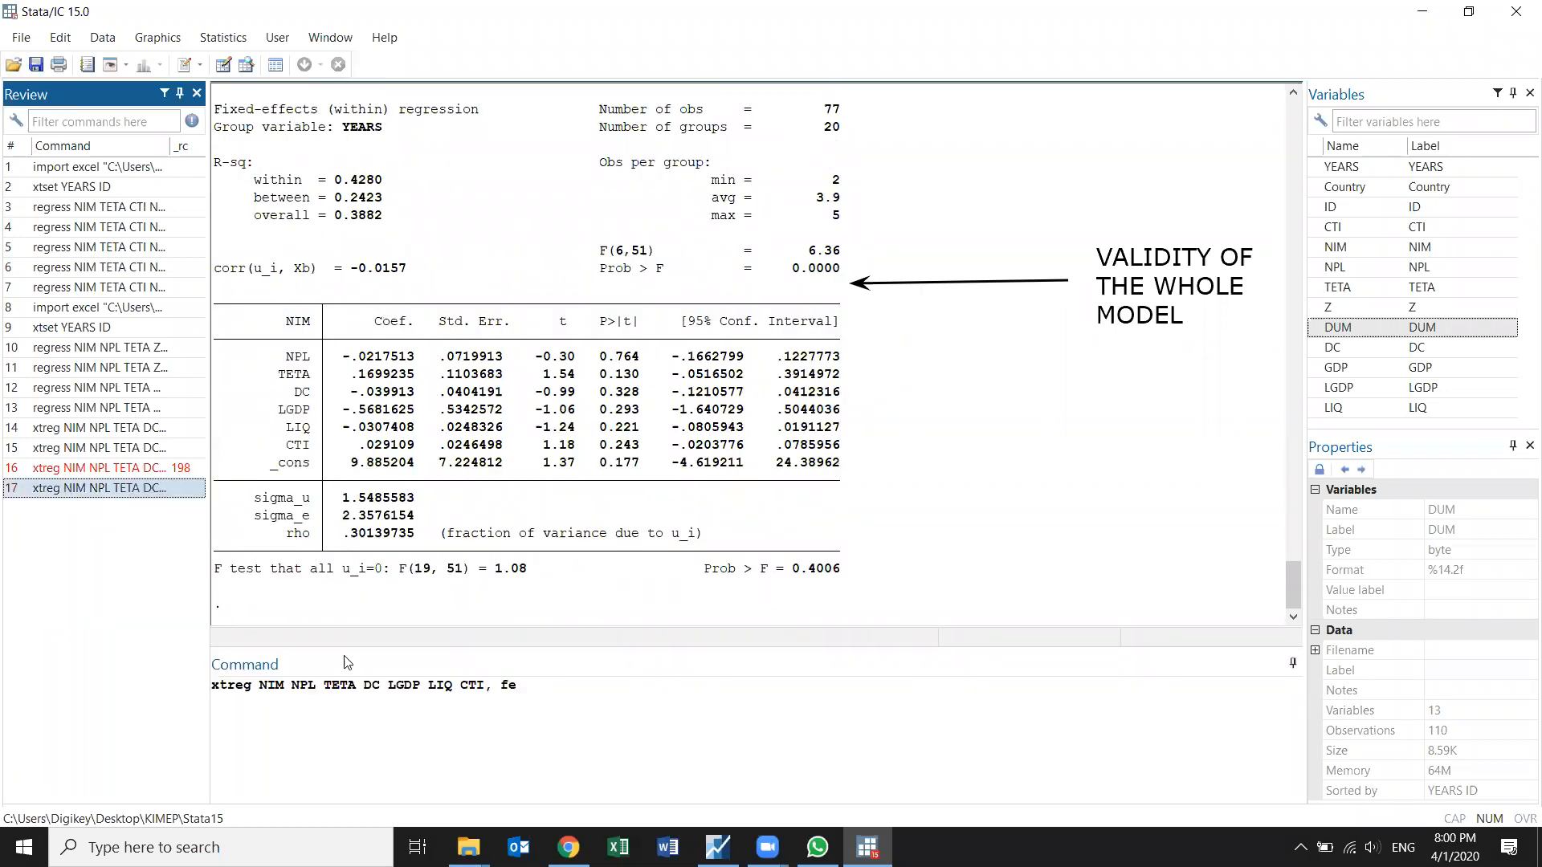
click(121, 448)
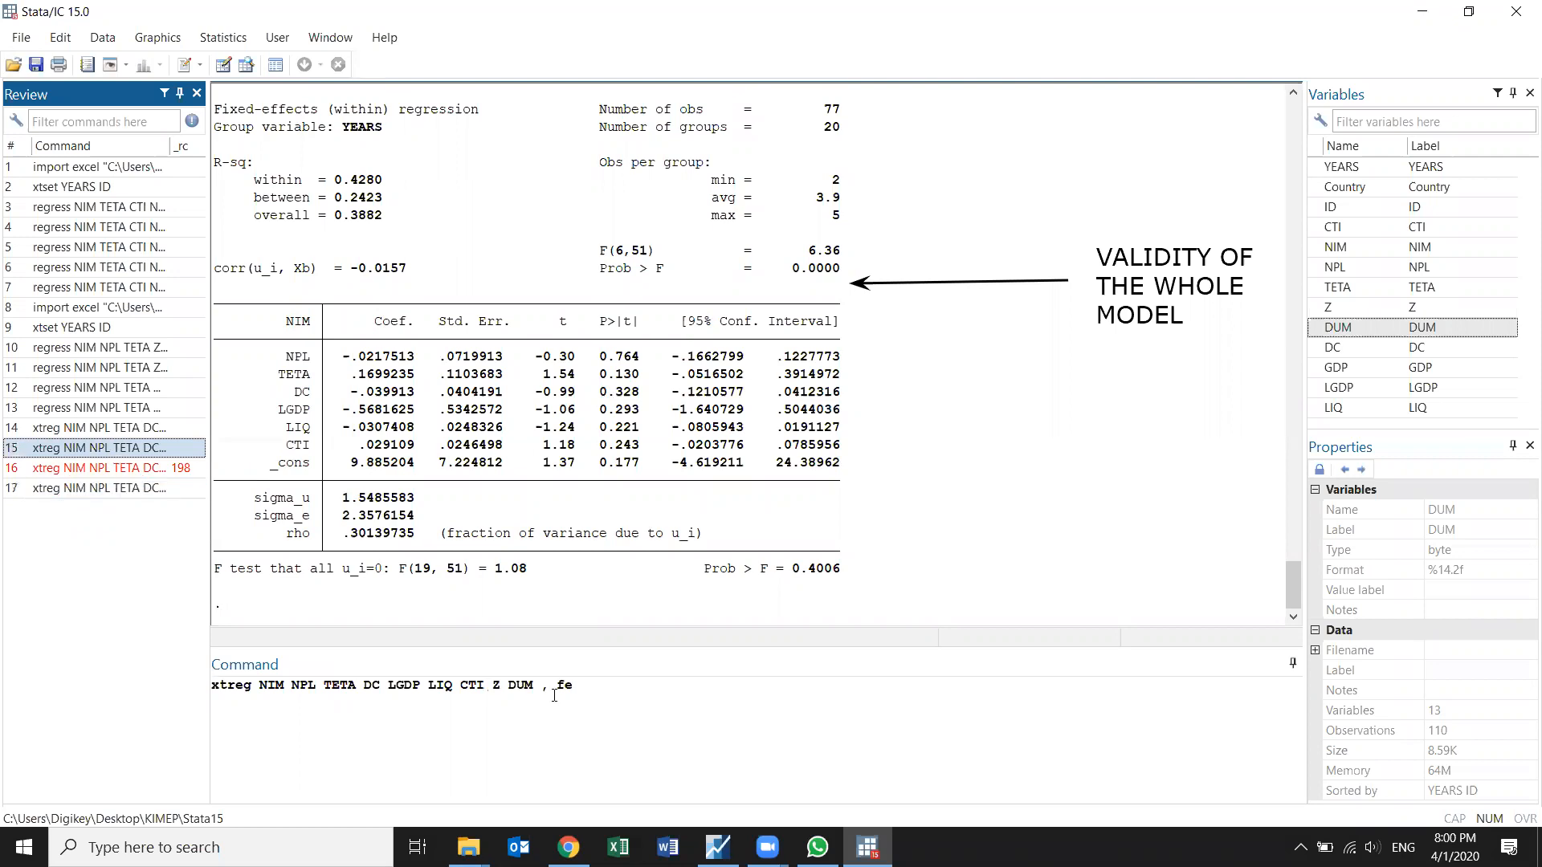
click(660, 689)
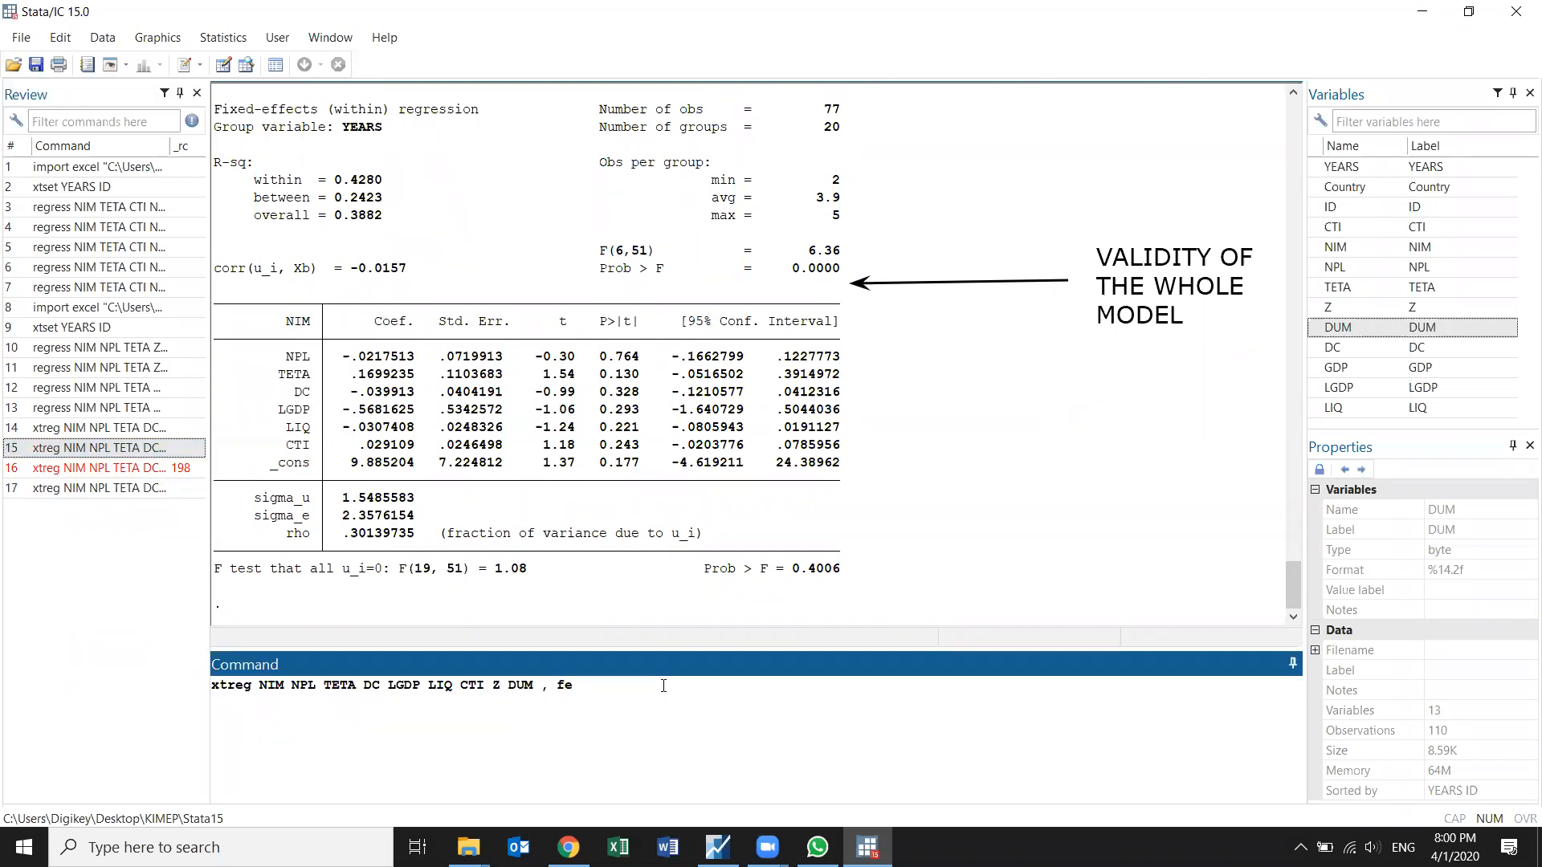
key(Return)
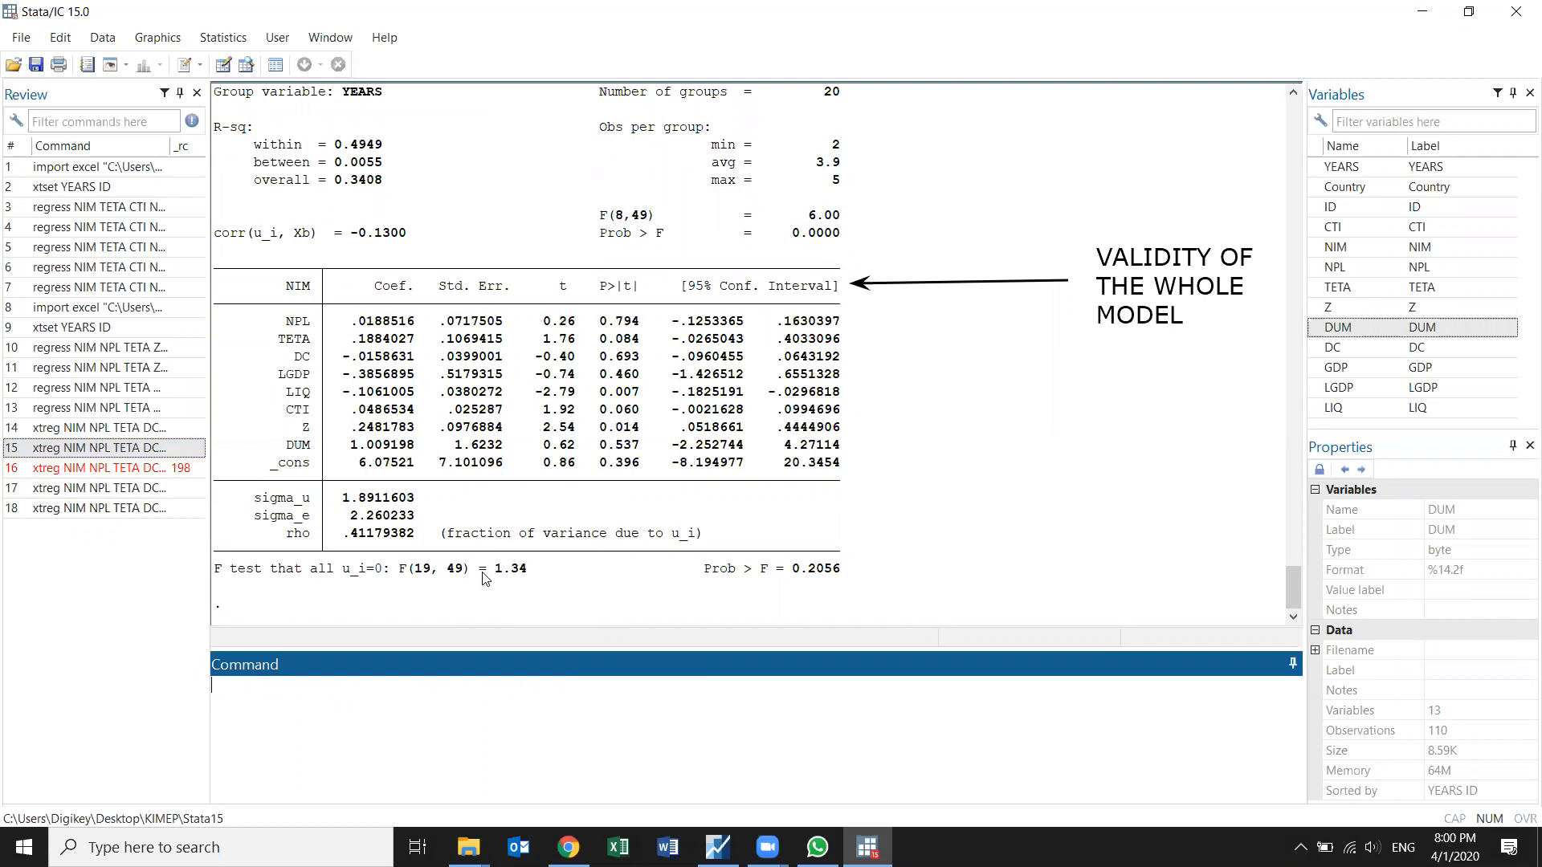
scroll(623, 337, up, 1)
scroll(612, 297, down, 1)
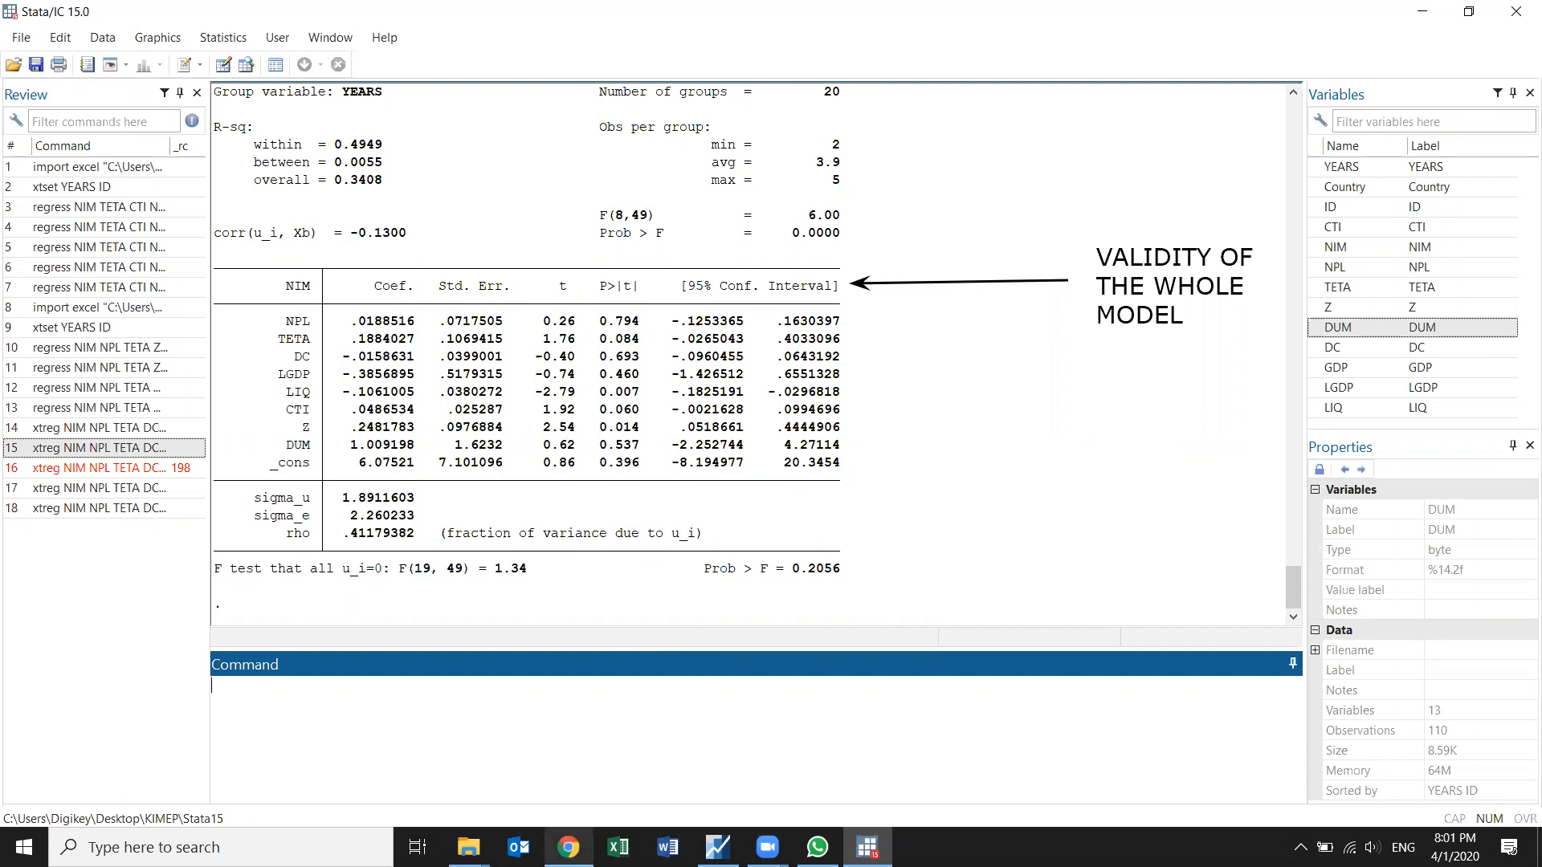
mouse_move(818, 847)
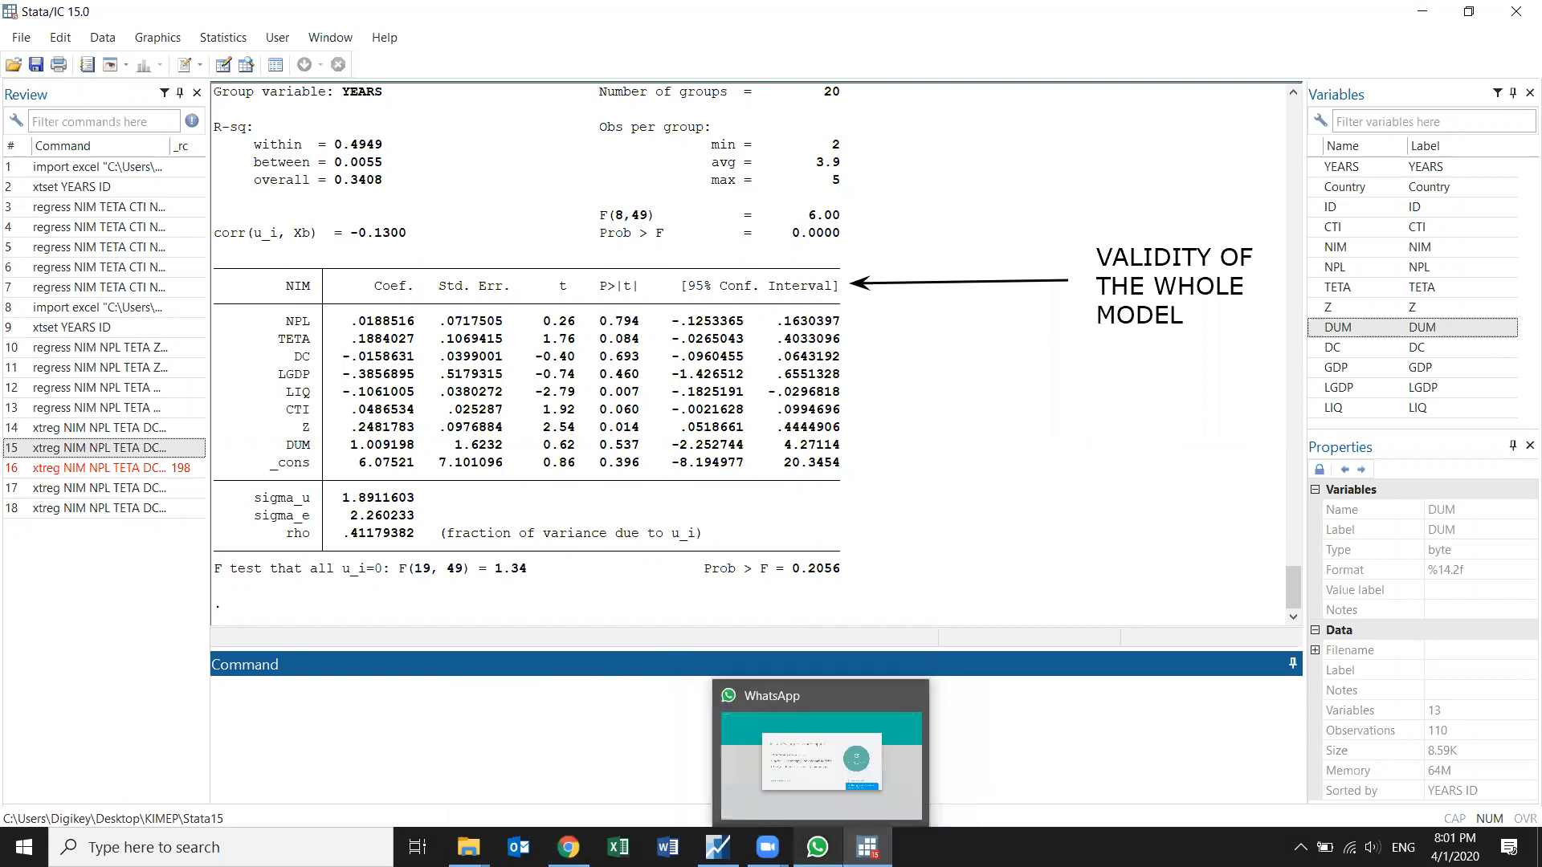
click(817, 847)
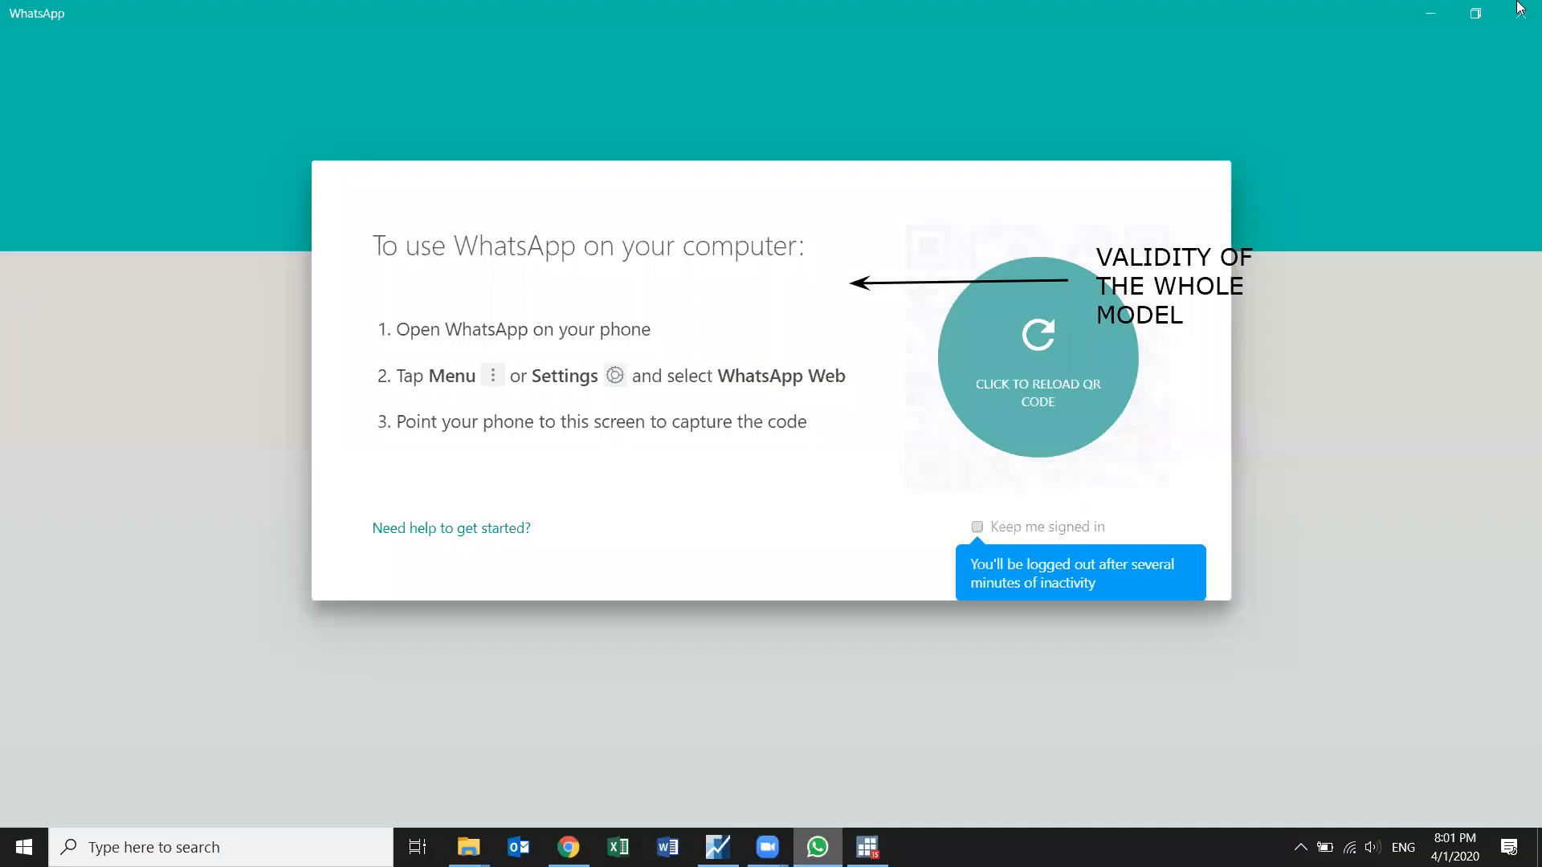
click(1521, 13)
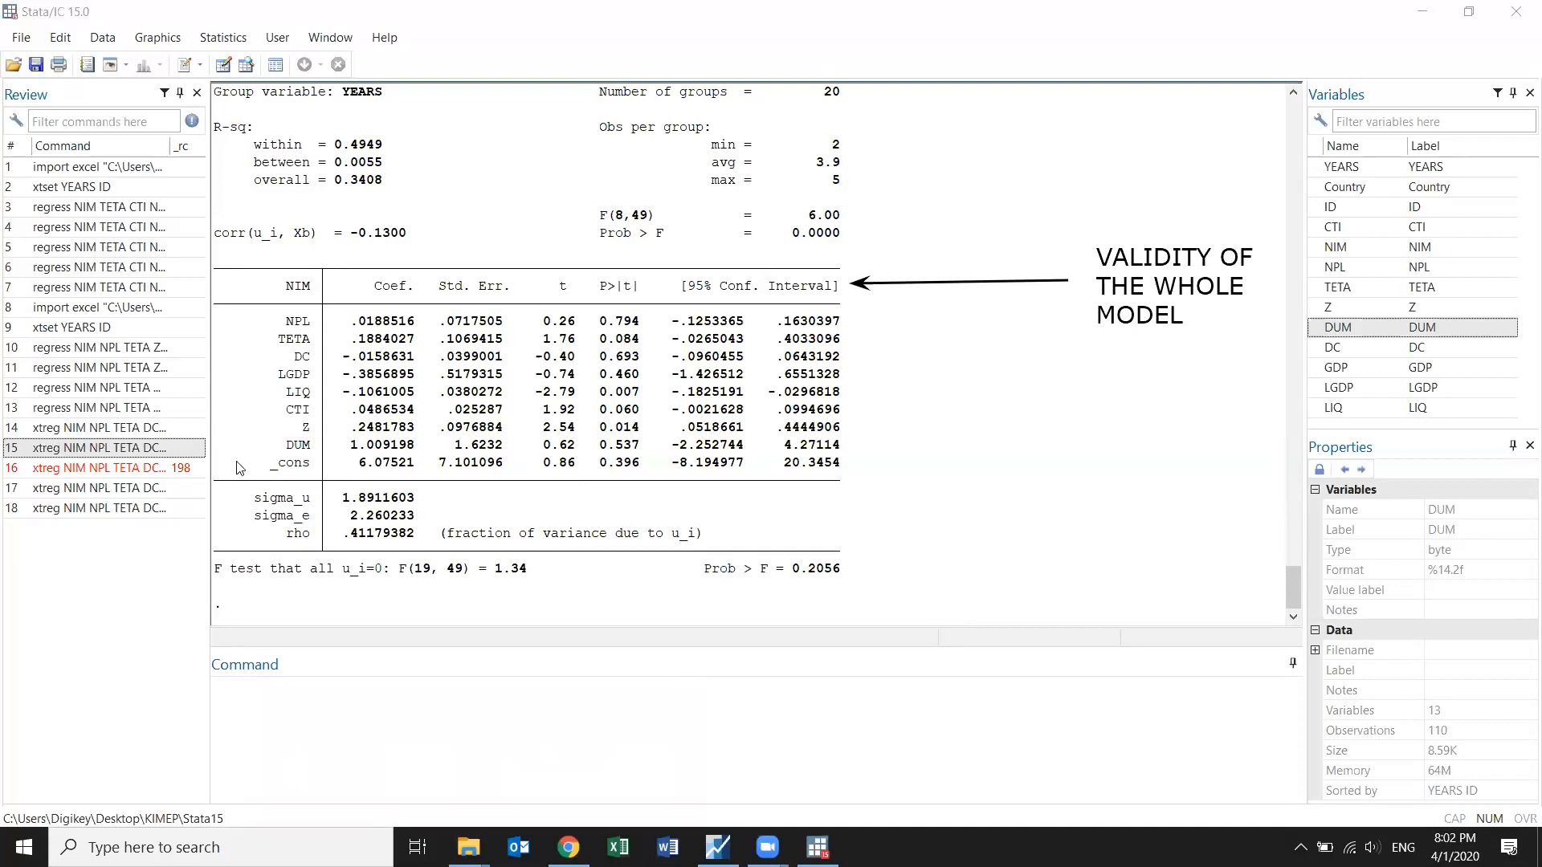
Step: Switch to File Explorer, look through the energy articles folder in RESEARCH & ARTICLES, and return to Stata
scroll(282, 329, up, 6)
scroll(283, 329, up, 1)
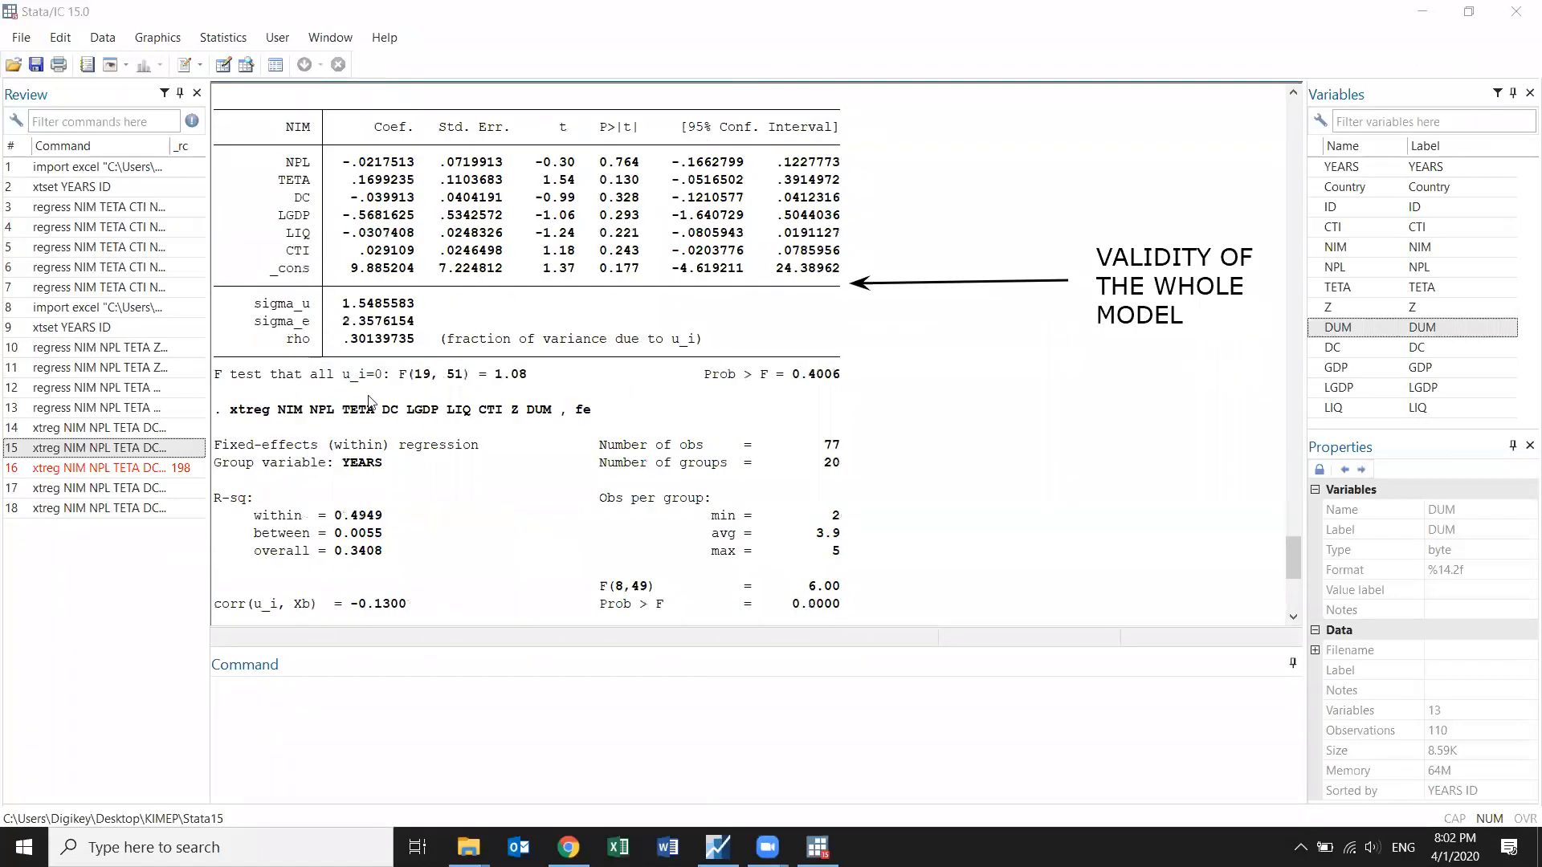
mouse_move(482, 828)
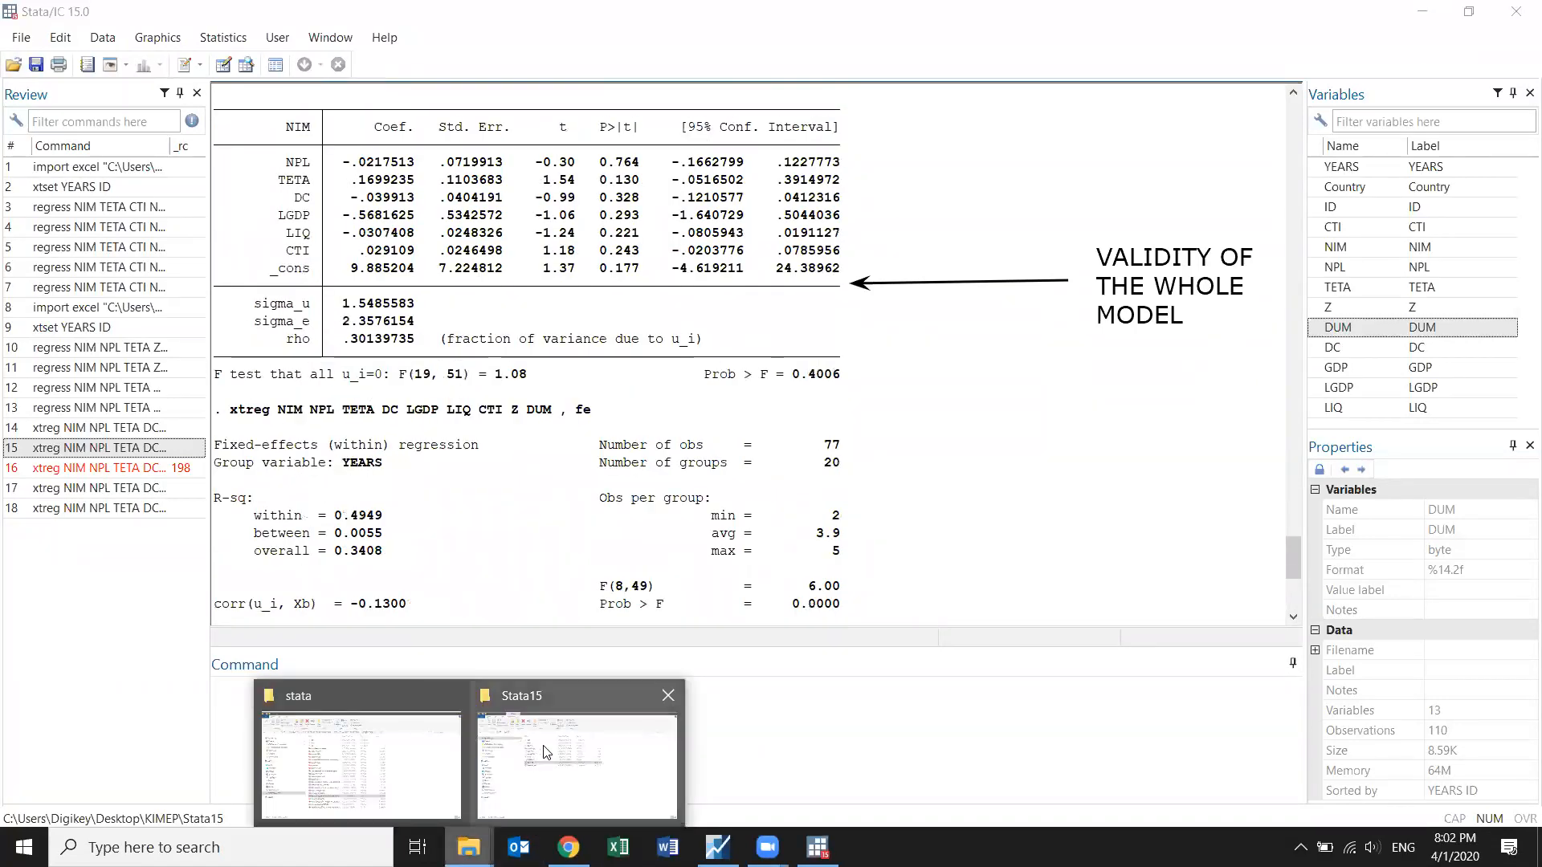
click(434, 747)
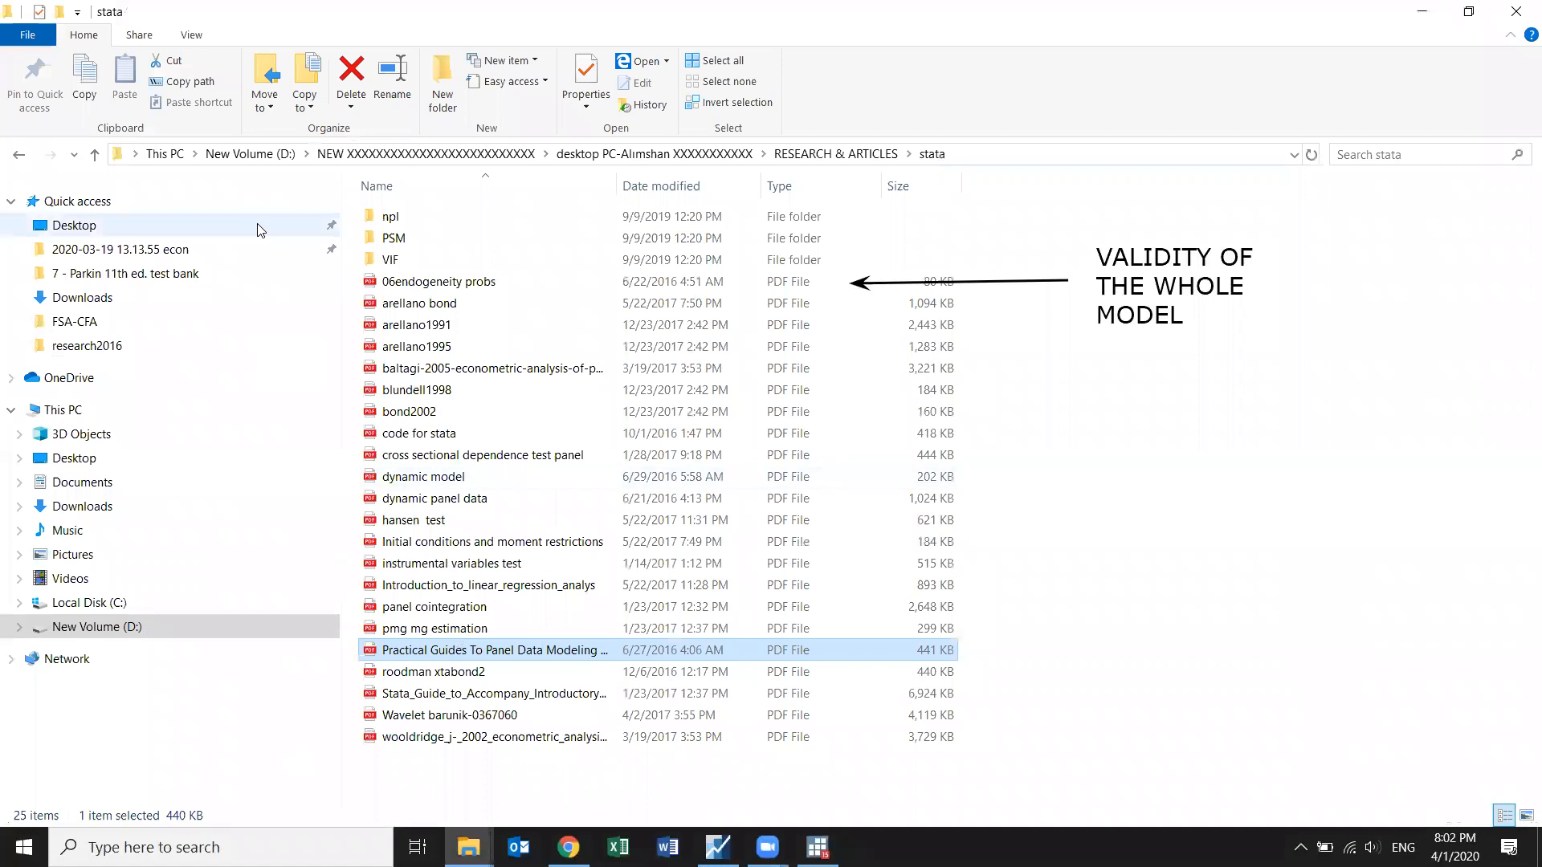
click(21, 157)
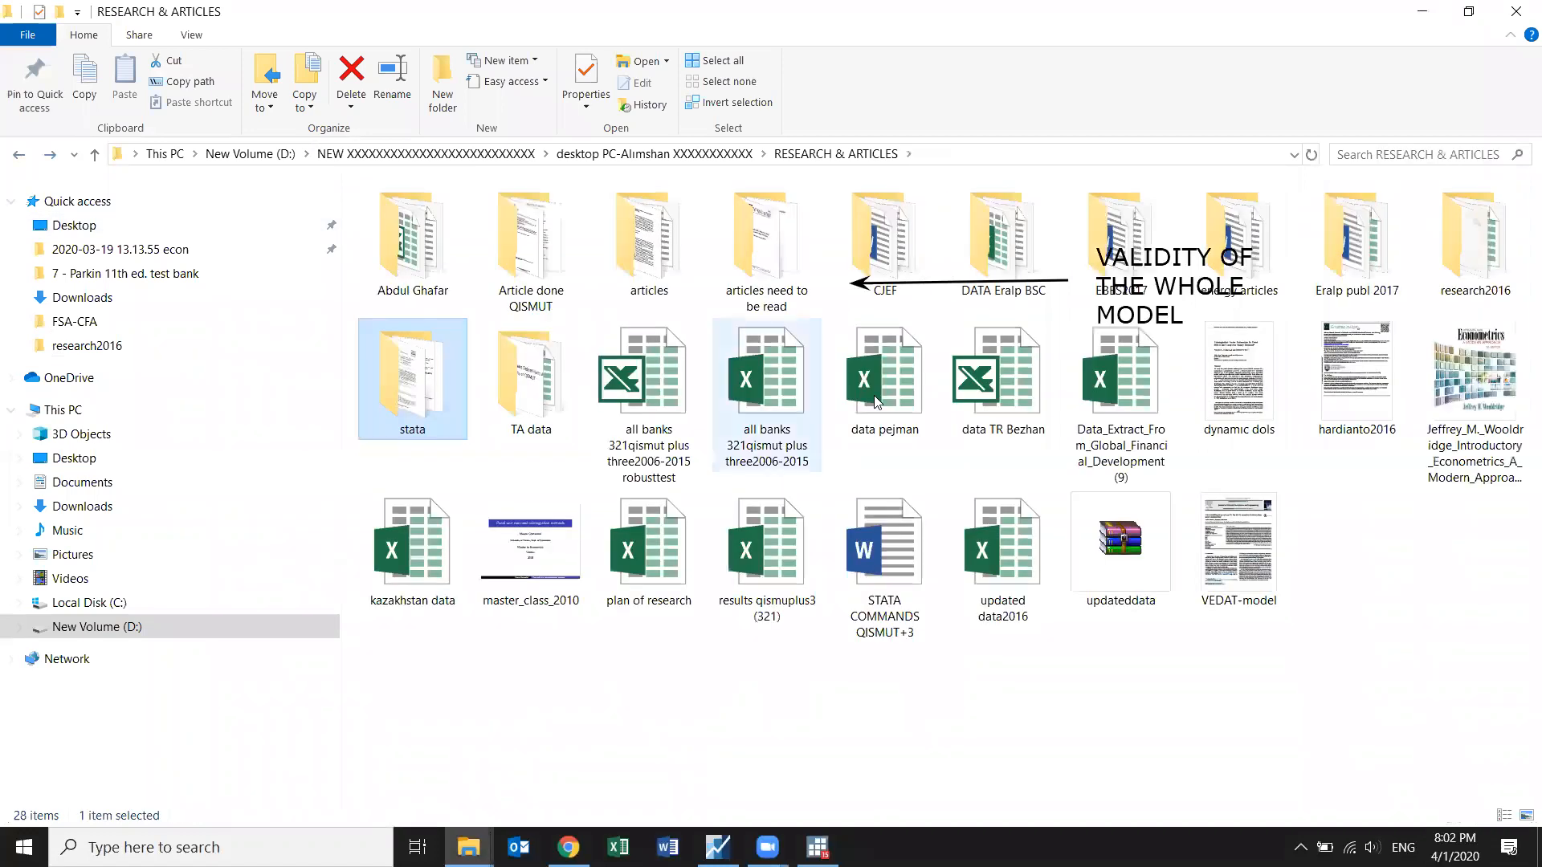
double_click(1236, 241)
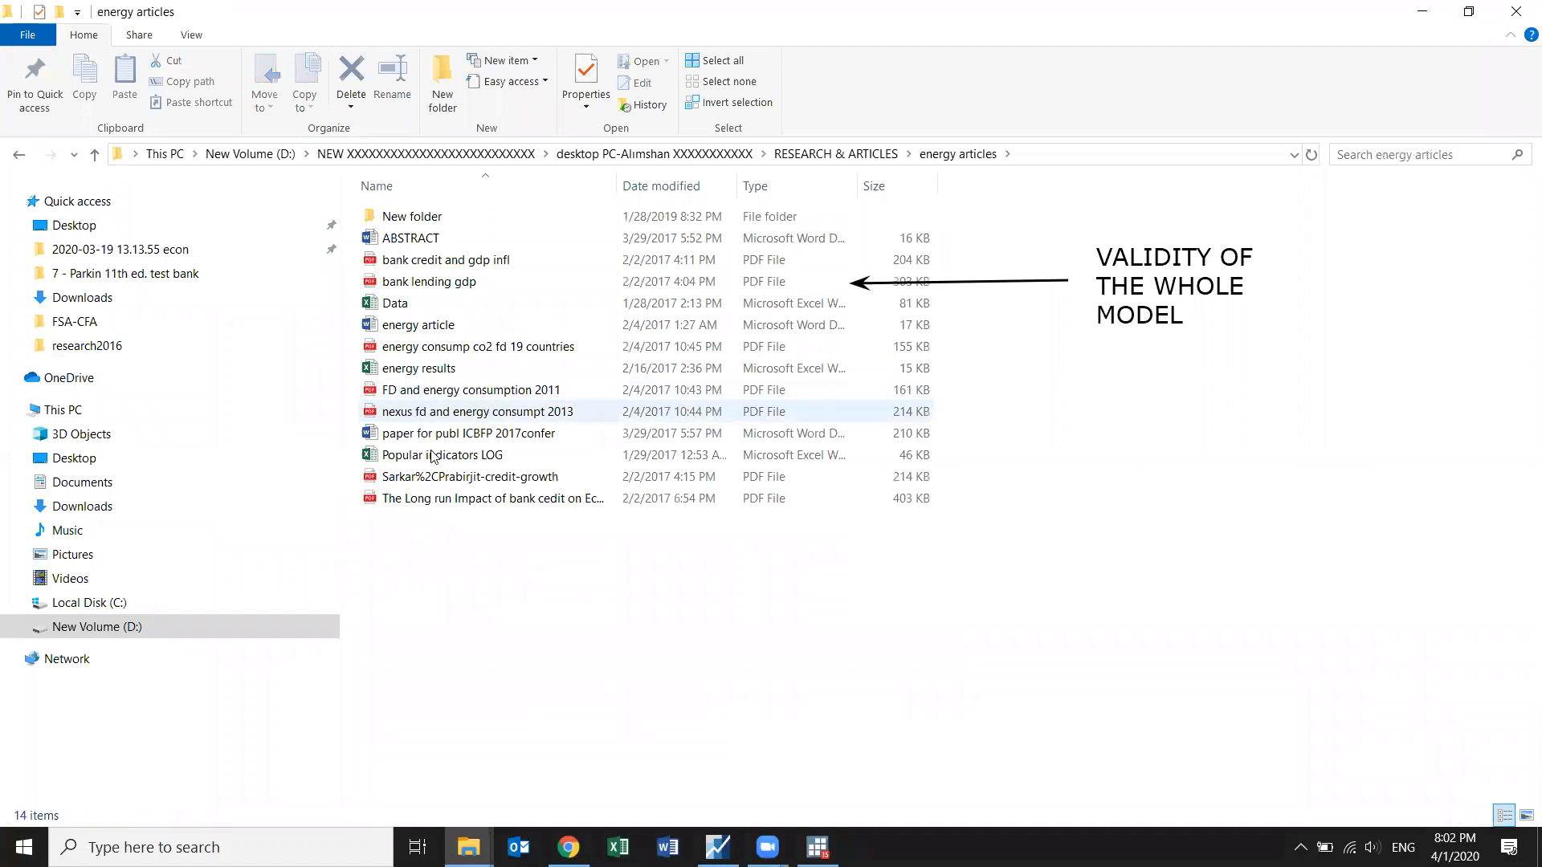
click(19, 155)
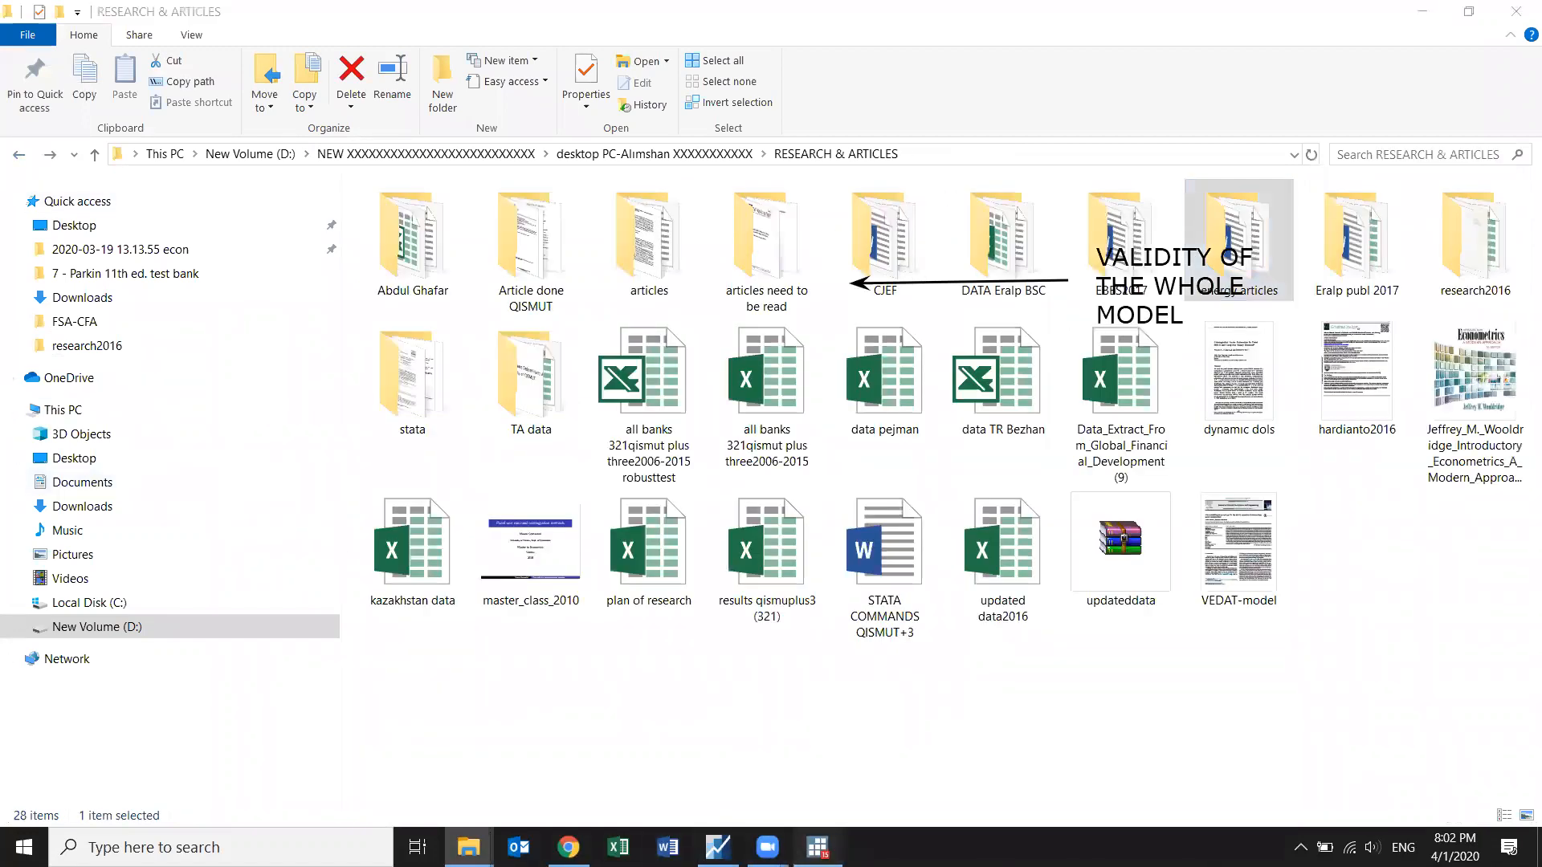
click(817, 847)
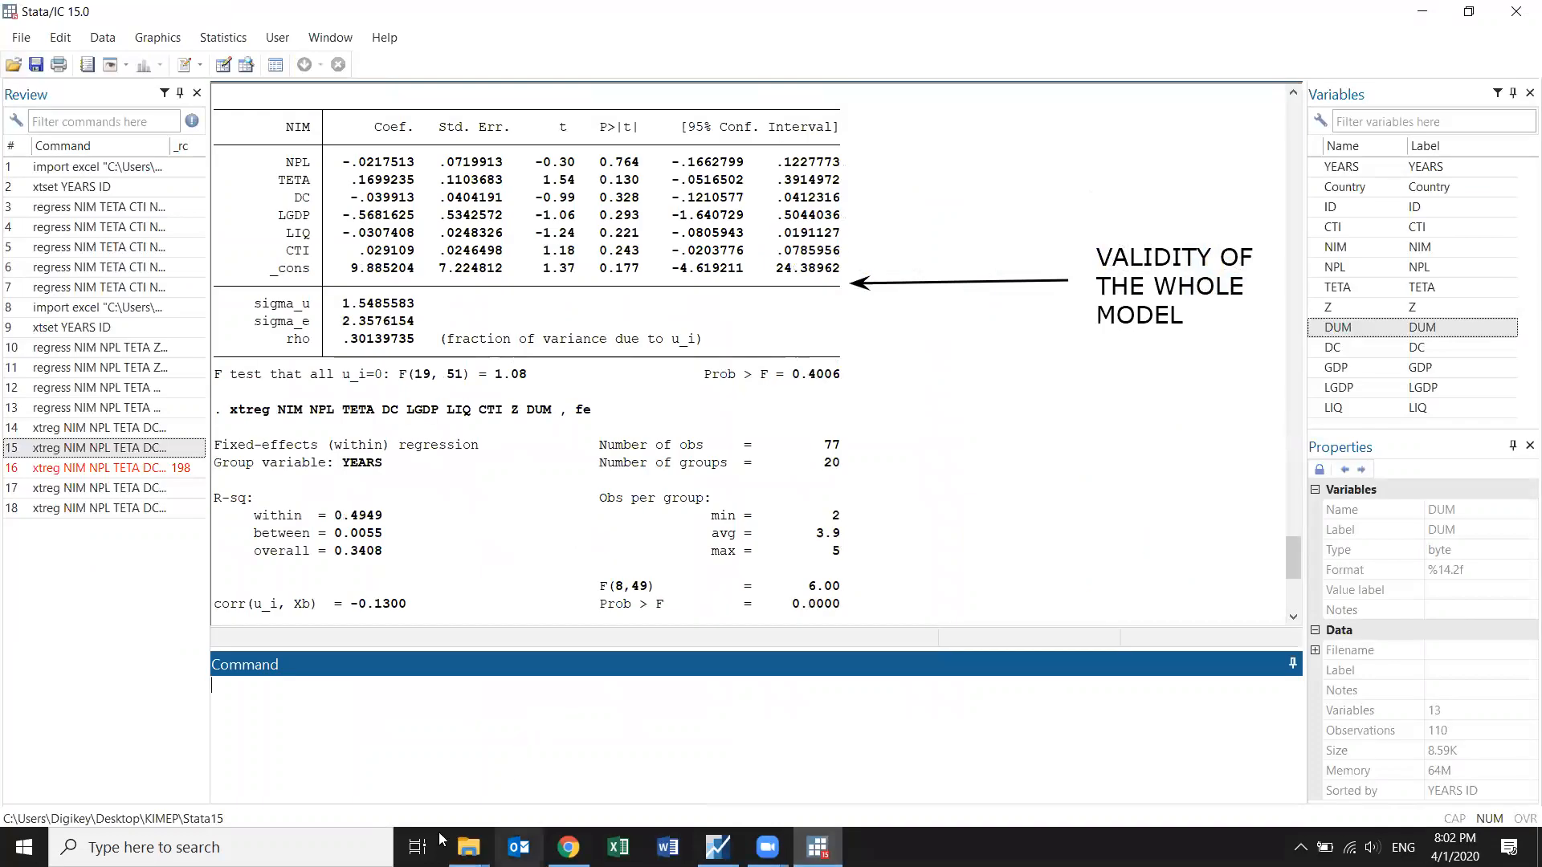
Step: Switch back to File Explorer and open the stata folder inside RESEARCH & ARTICLES
click(519, 847)
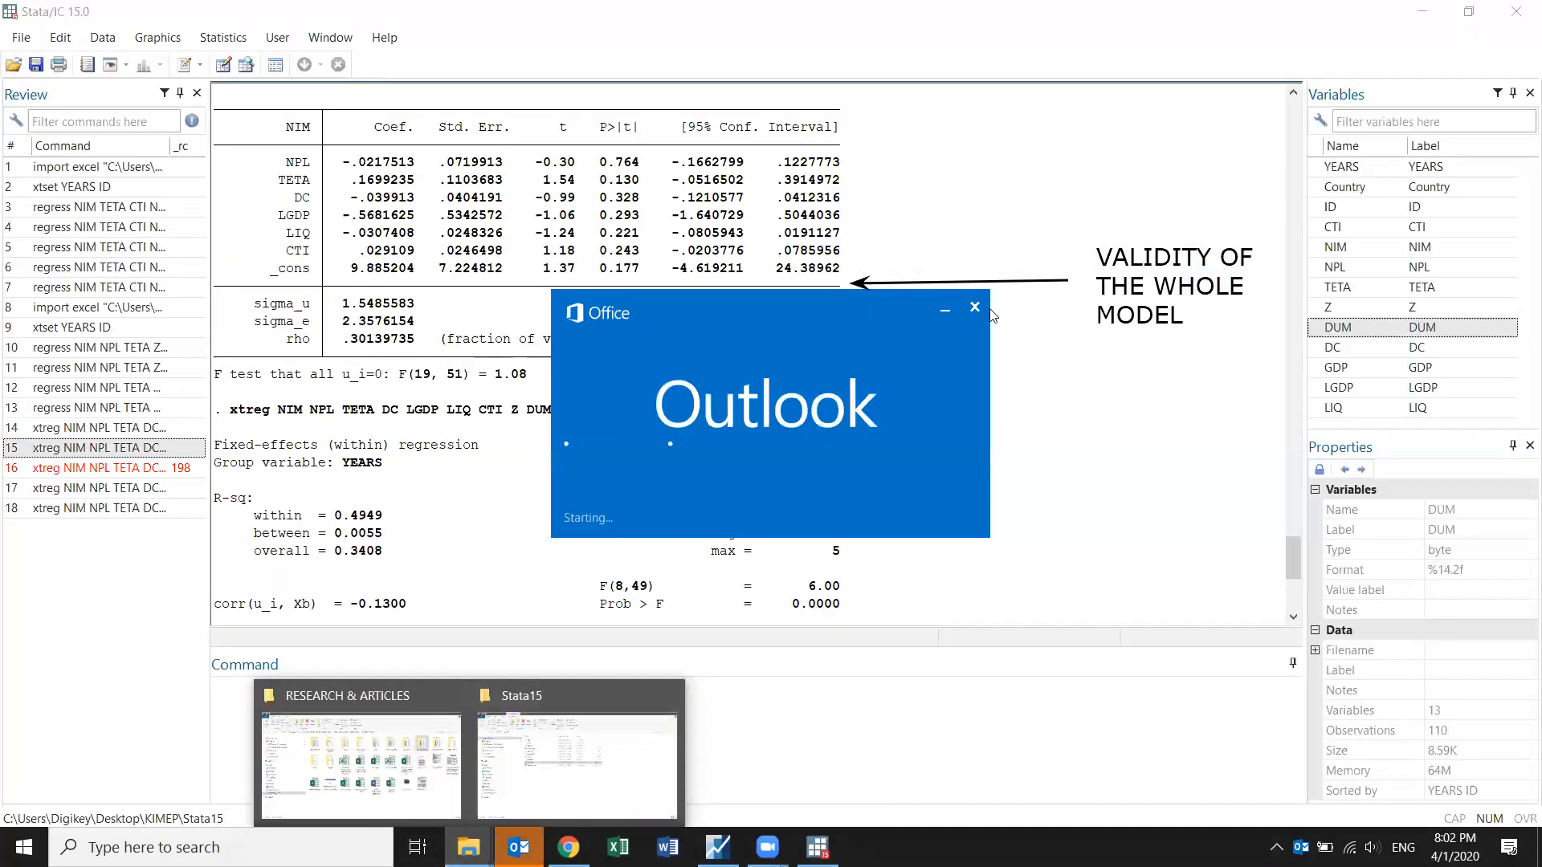
click(974, 308)
mouse_move(469, 847)
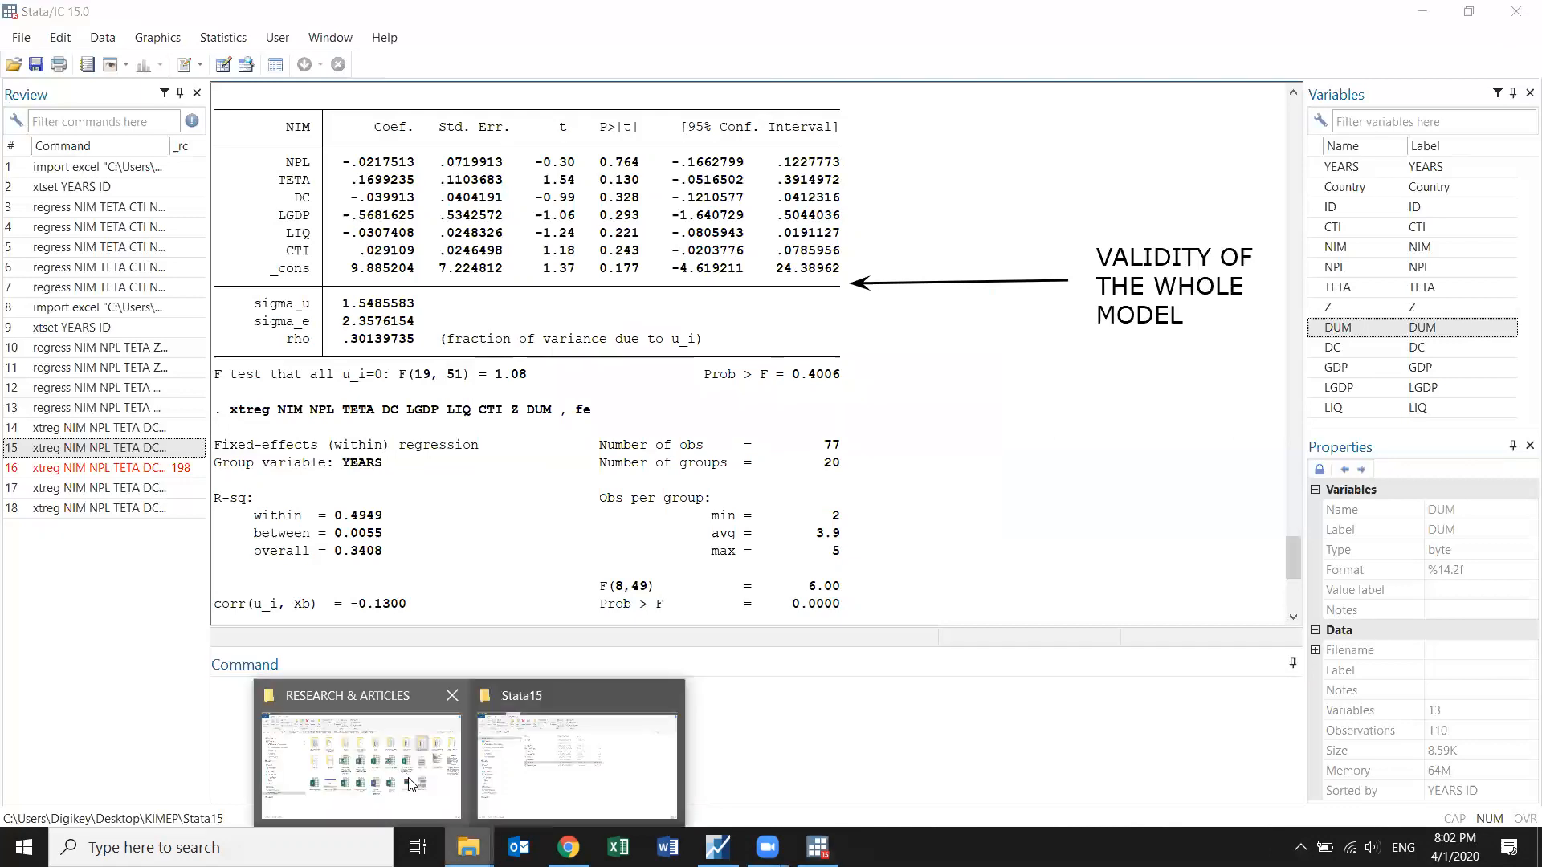
click(522, 699)
double_click(431, 389)
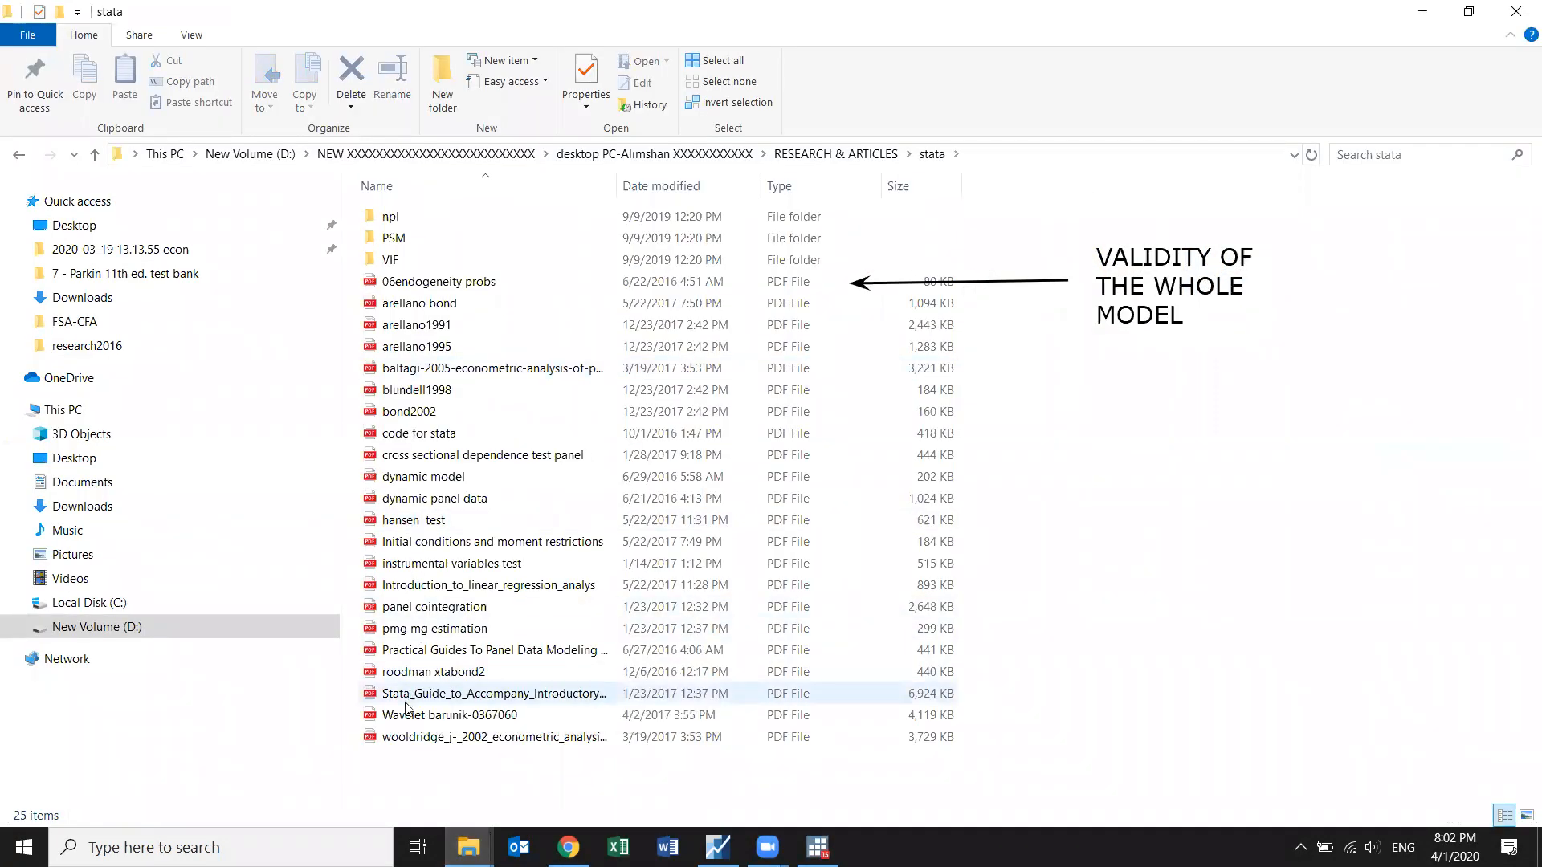
Step: Open the Practical Guides To Panel Data Modeling PDF and find the core OLS assumptions in section 3.1 Pooled OLS, including linearity
click(411, 652)
double_click(410, 652)
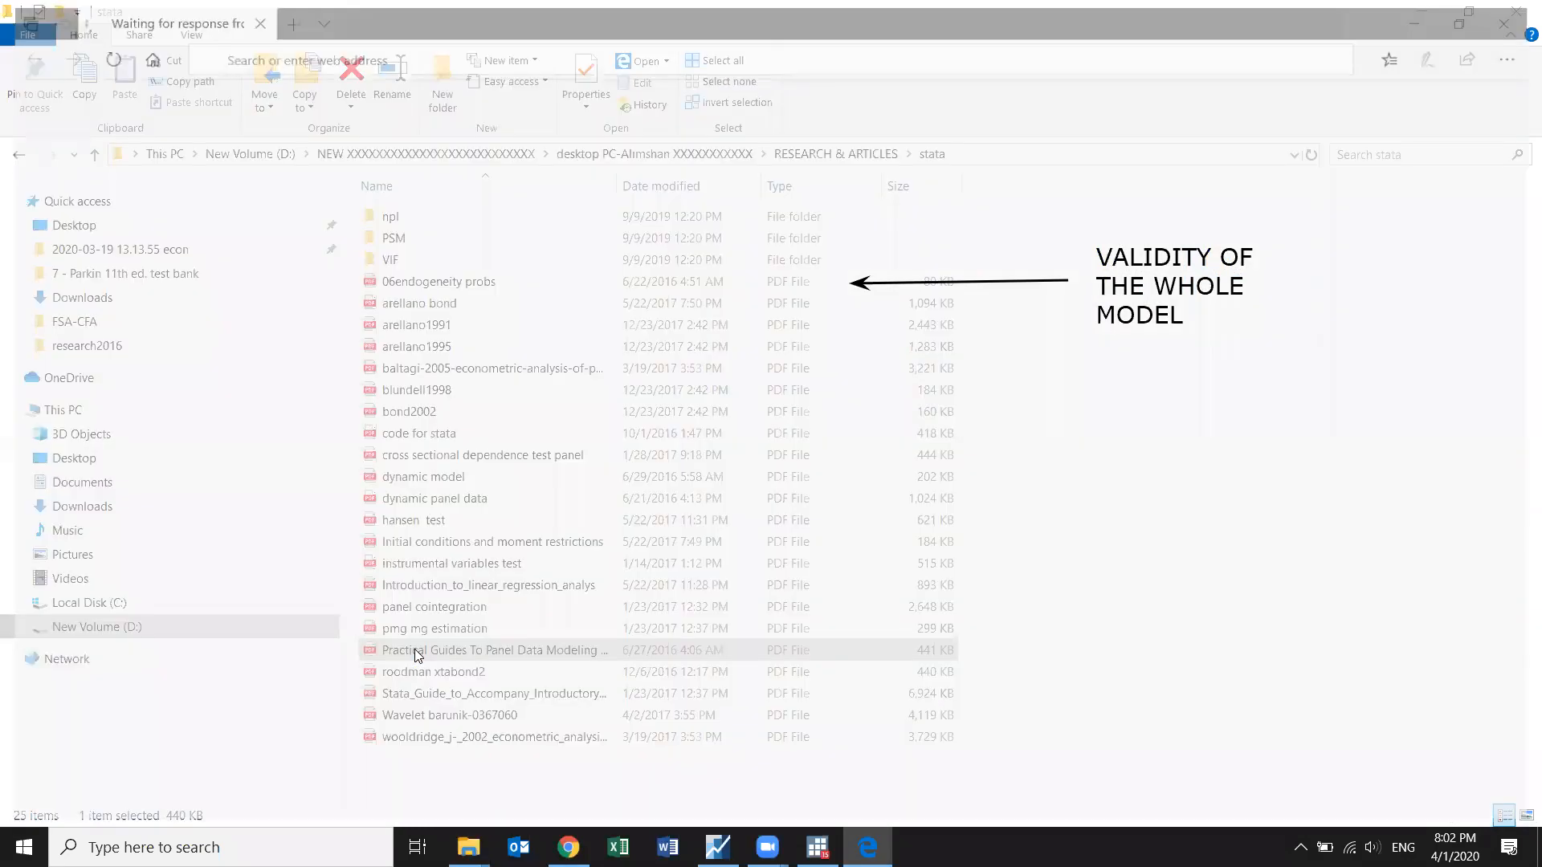
scroll(509, 468, down, 20)
scroll(572, 466, down, 2)
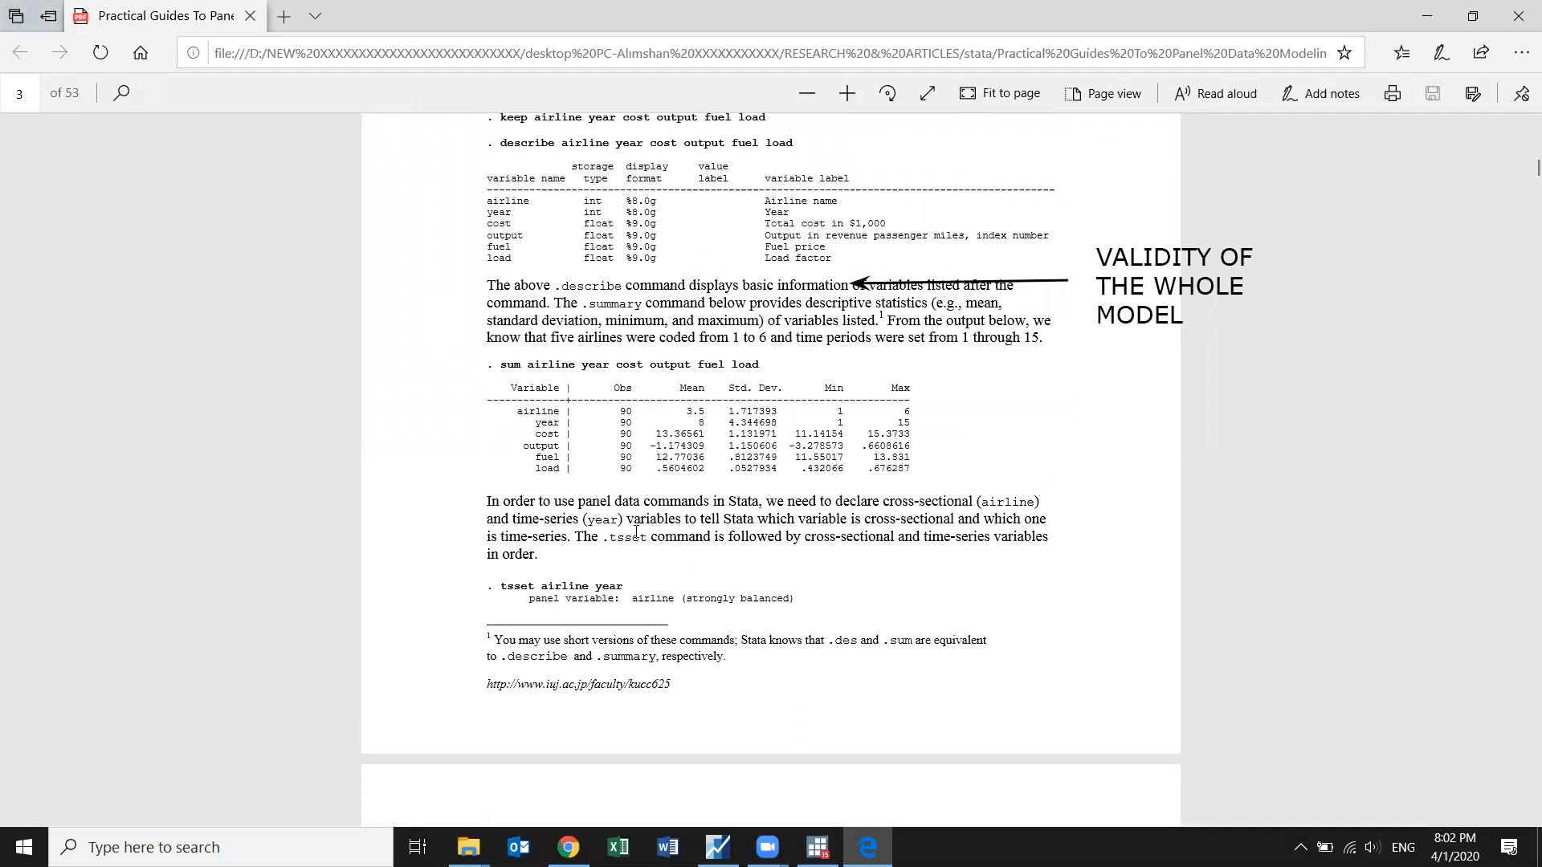
scroll(635, 532, down, 20)
scroll(573, 511, down, 4)
scroll(602, 481, up, 6)
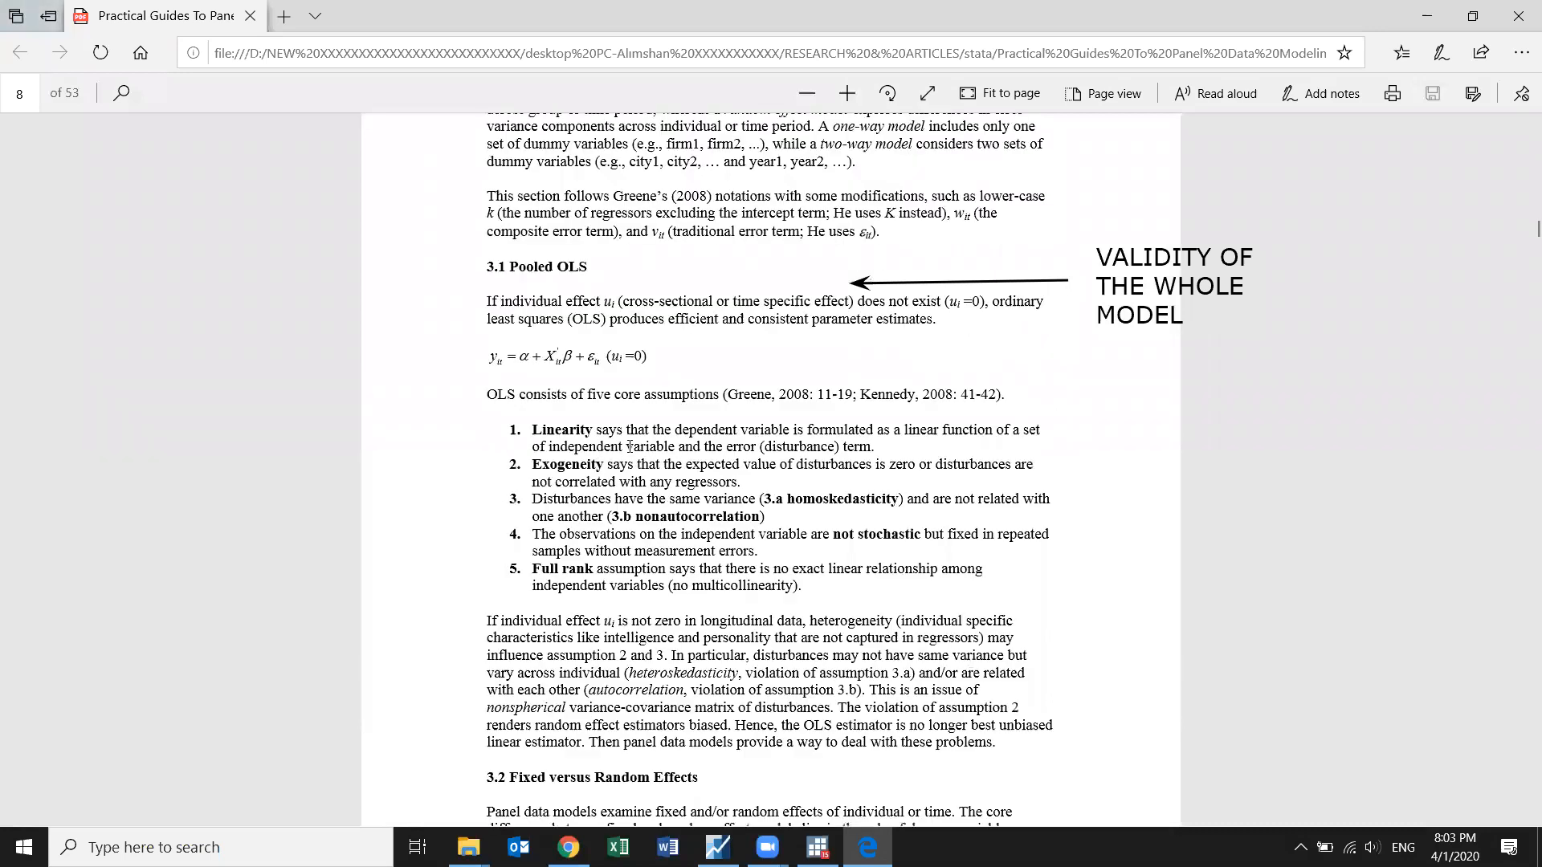
scroll(631, 447, up, 1)
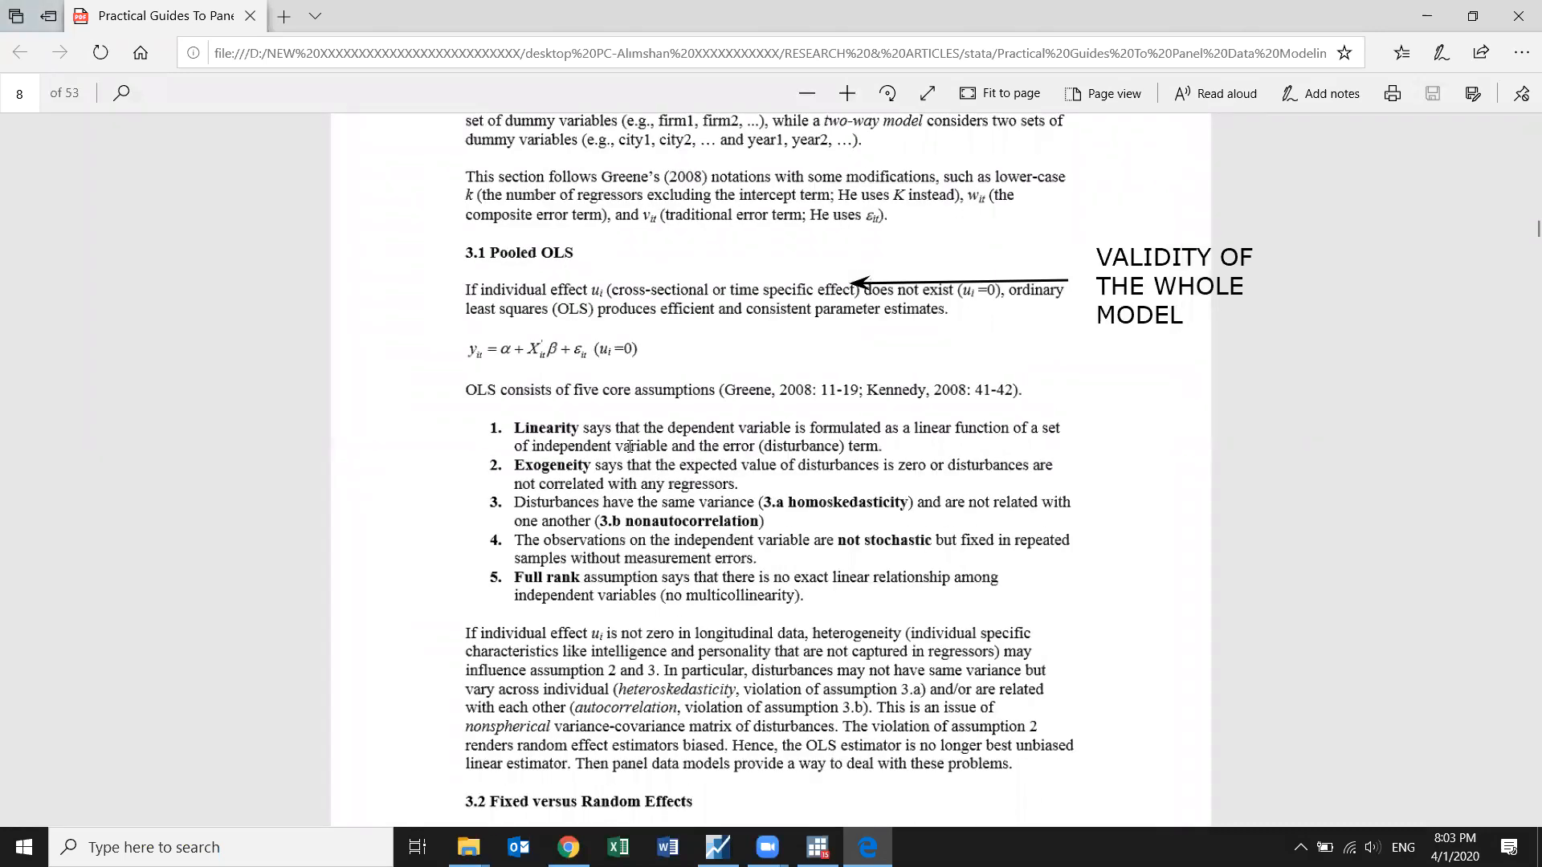
scroll(631, 447, up, 4)
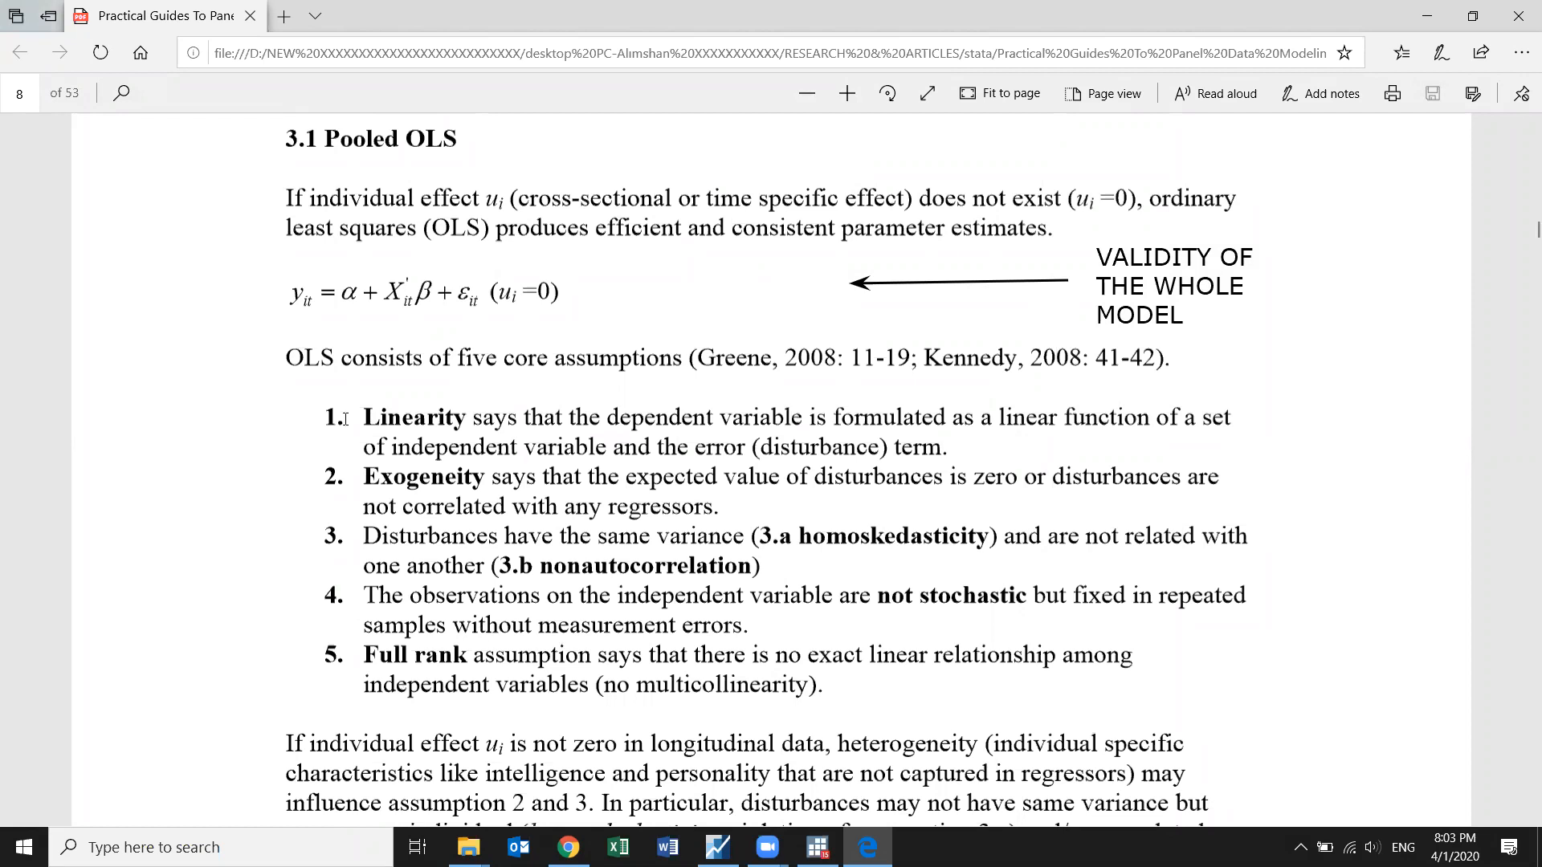
drag(329, 419, 524, 422)
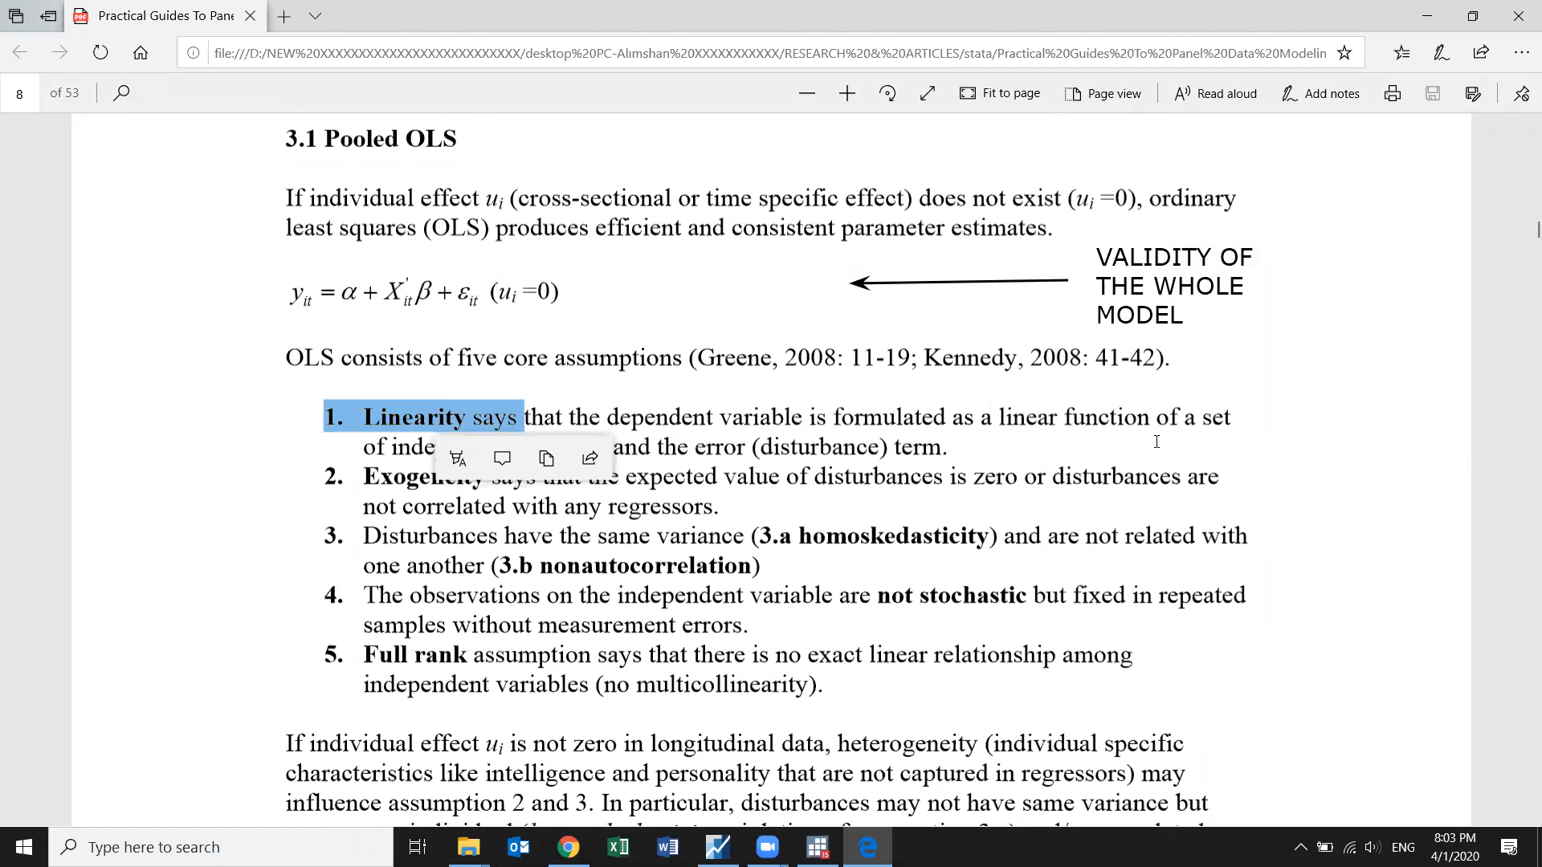
click(597, 468)
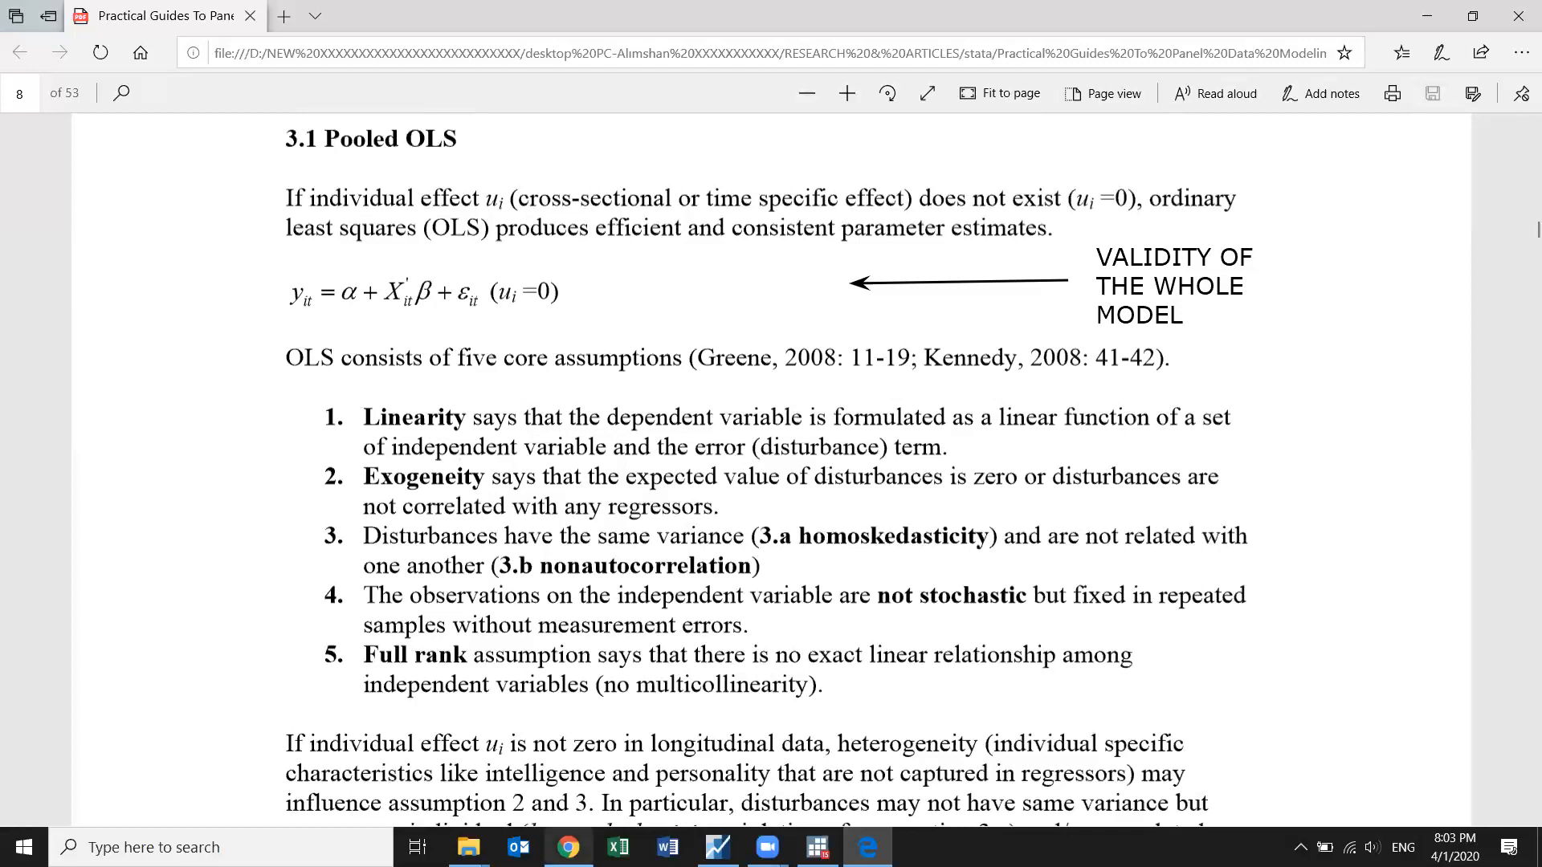
Step: Switch to Stata and compare the fixed-effects and OLS outputs, examining the R-squared of the OLS regression that adds Z
click(817, 847)
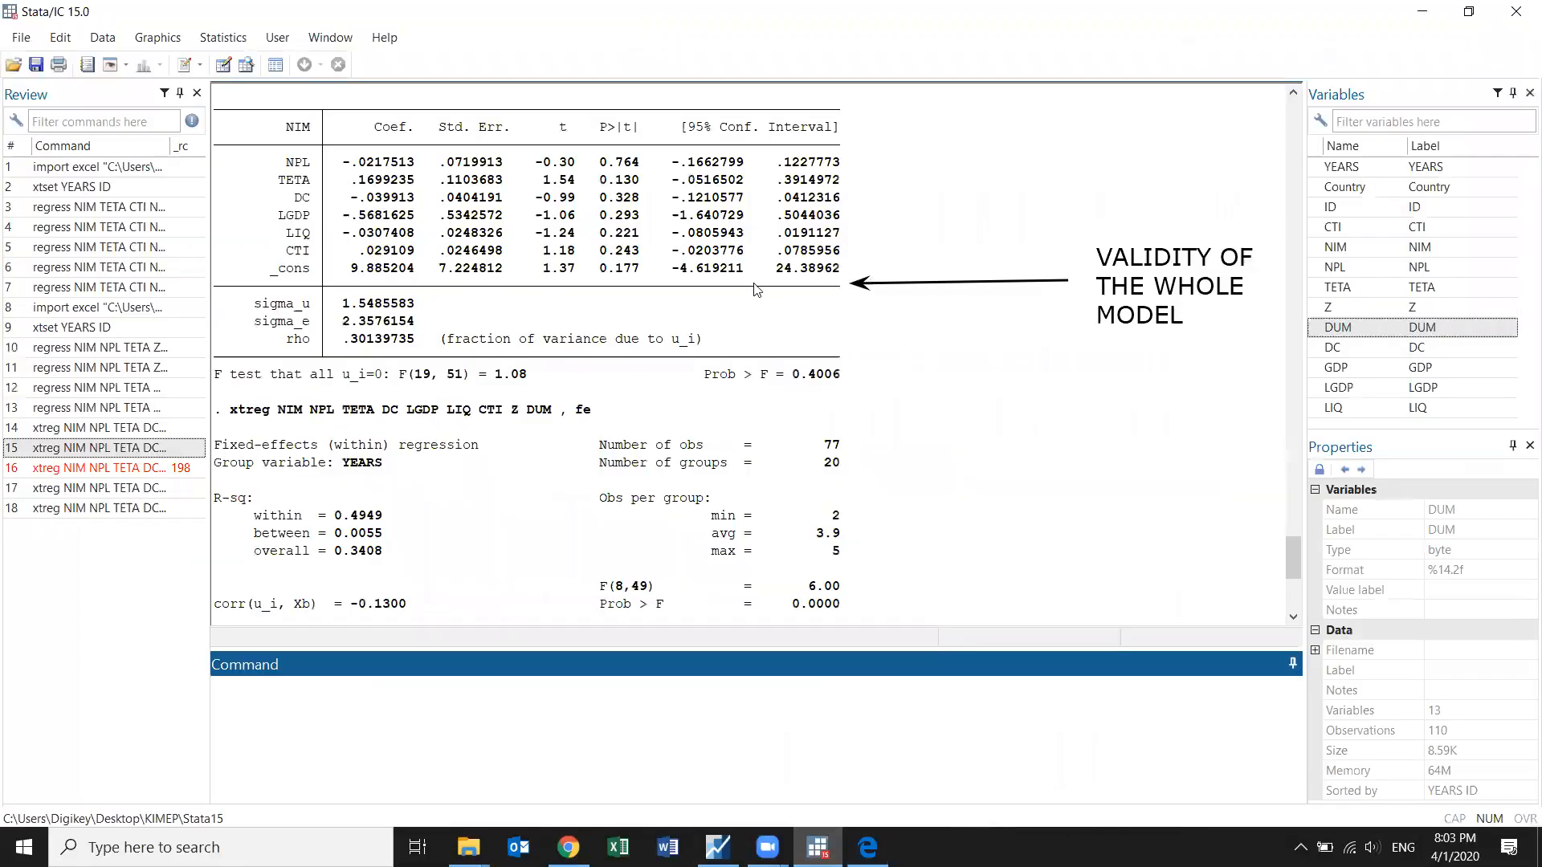
scroll(791, 305, up, 5)
scroll(791, 371, down, 7)
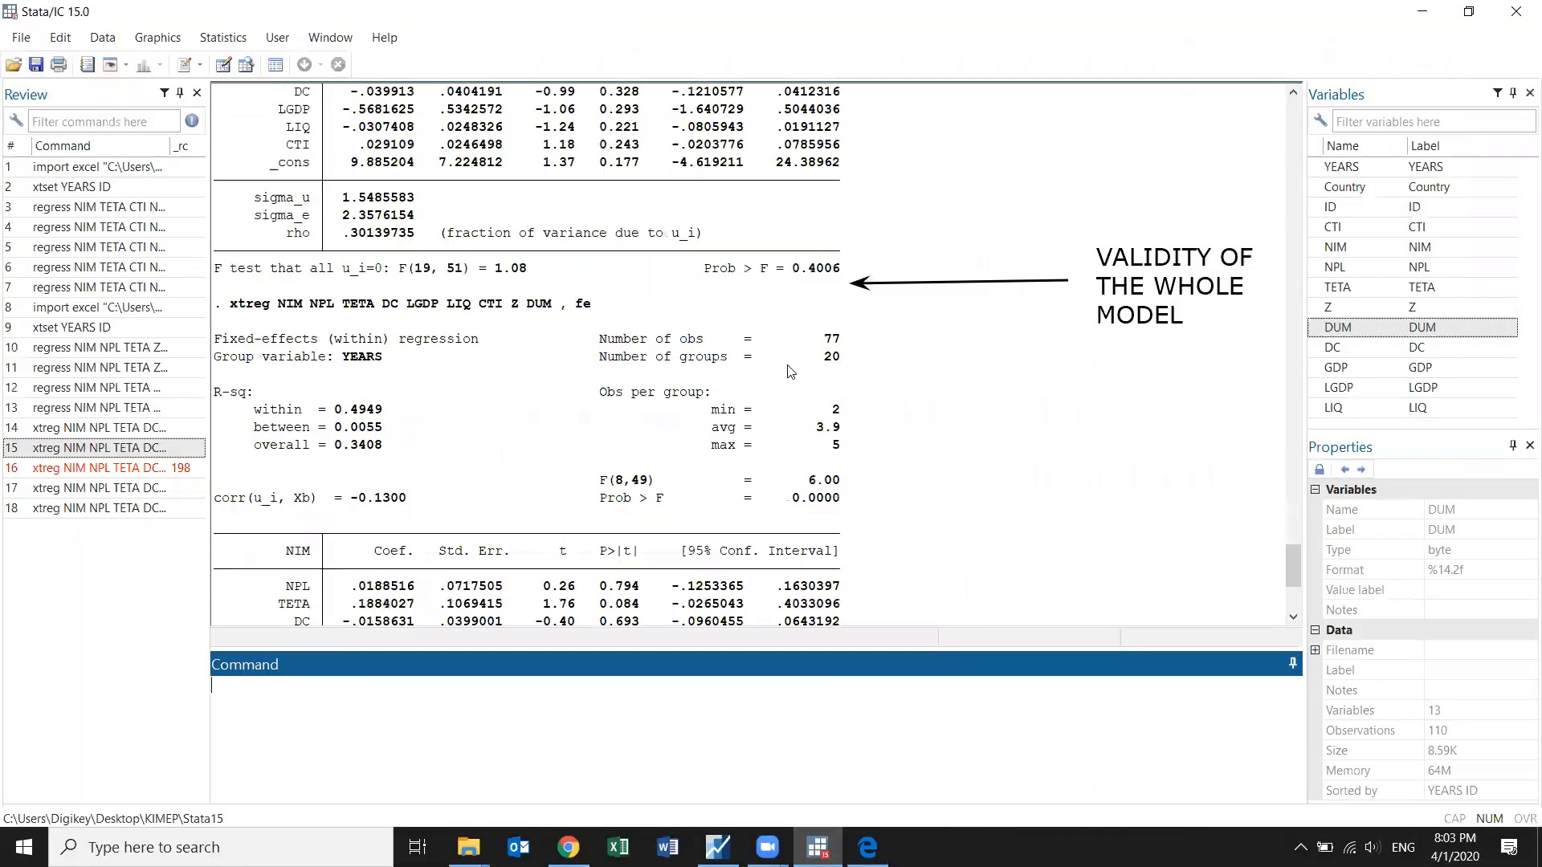
scroll(789, 385, down, 5)
scroll(805, 226, up, 6)
scroll(806, 241, up, 7)
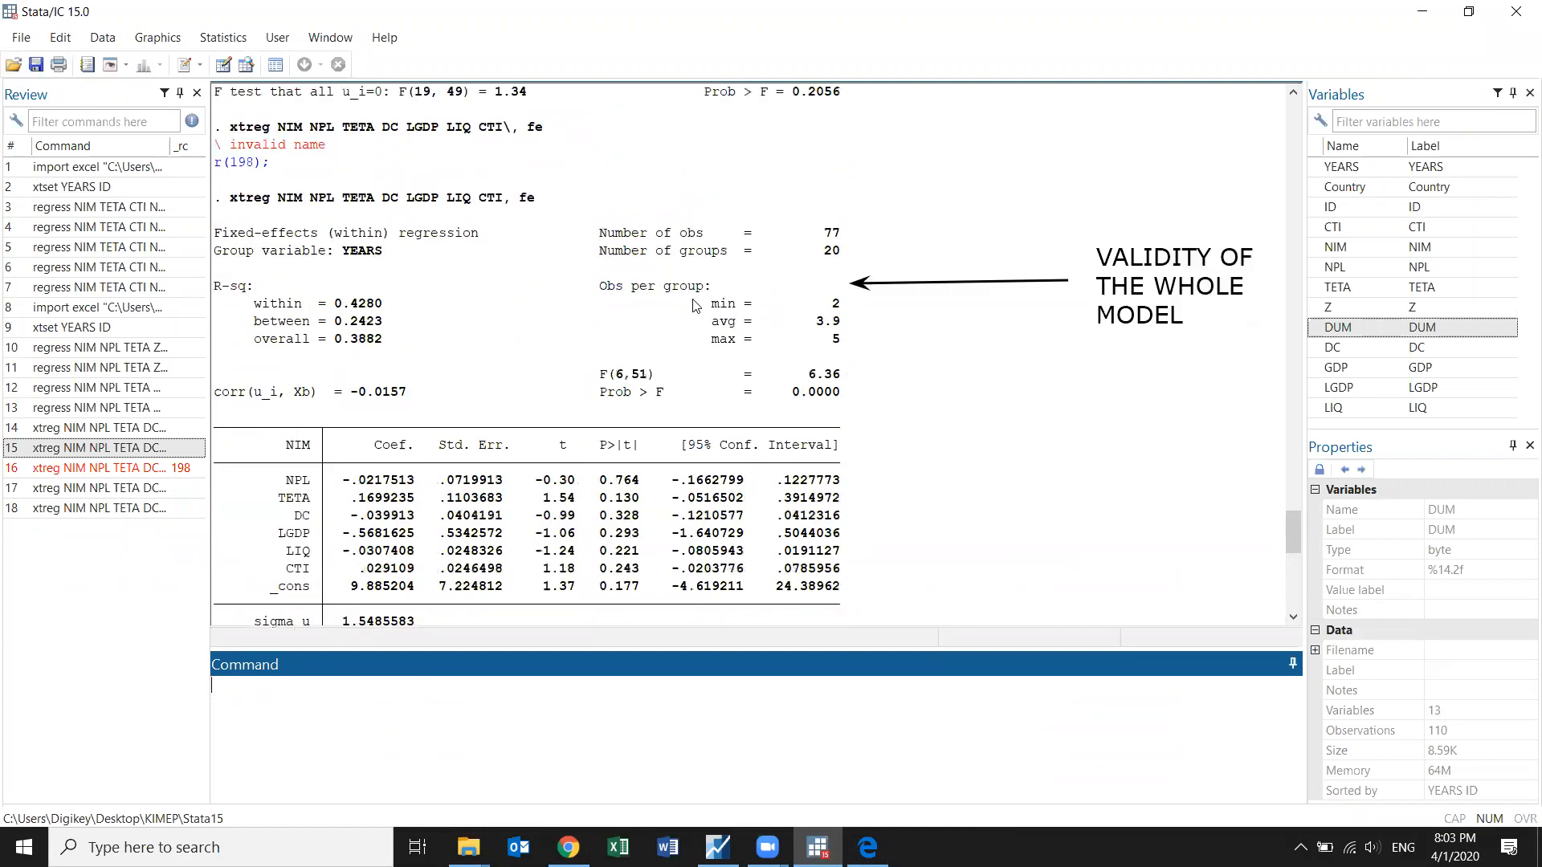
scroll(695, 305, up, 5)
scroll(713, 297, down, 12)
scroll(796, 227, up, 5)
scroll(790, 246, up, 7)
scroll(793, 246, up, 6)
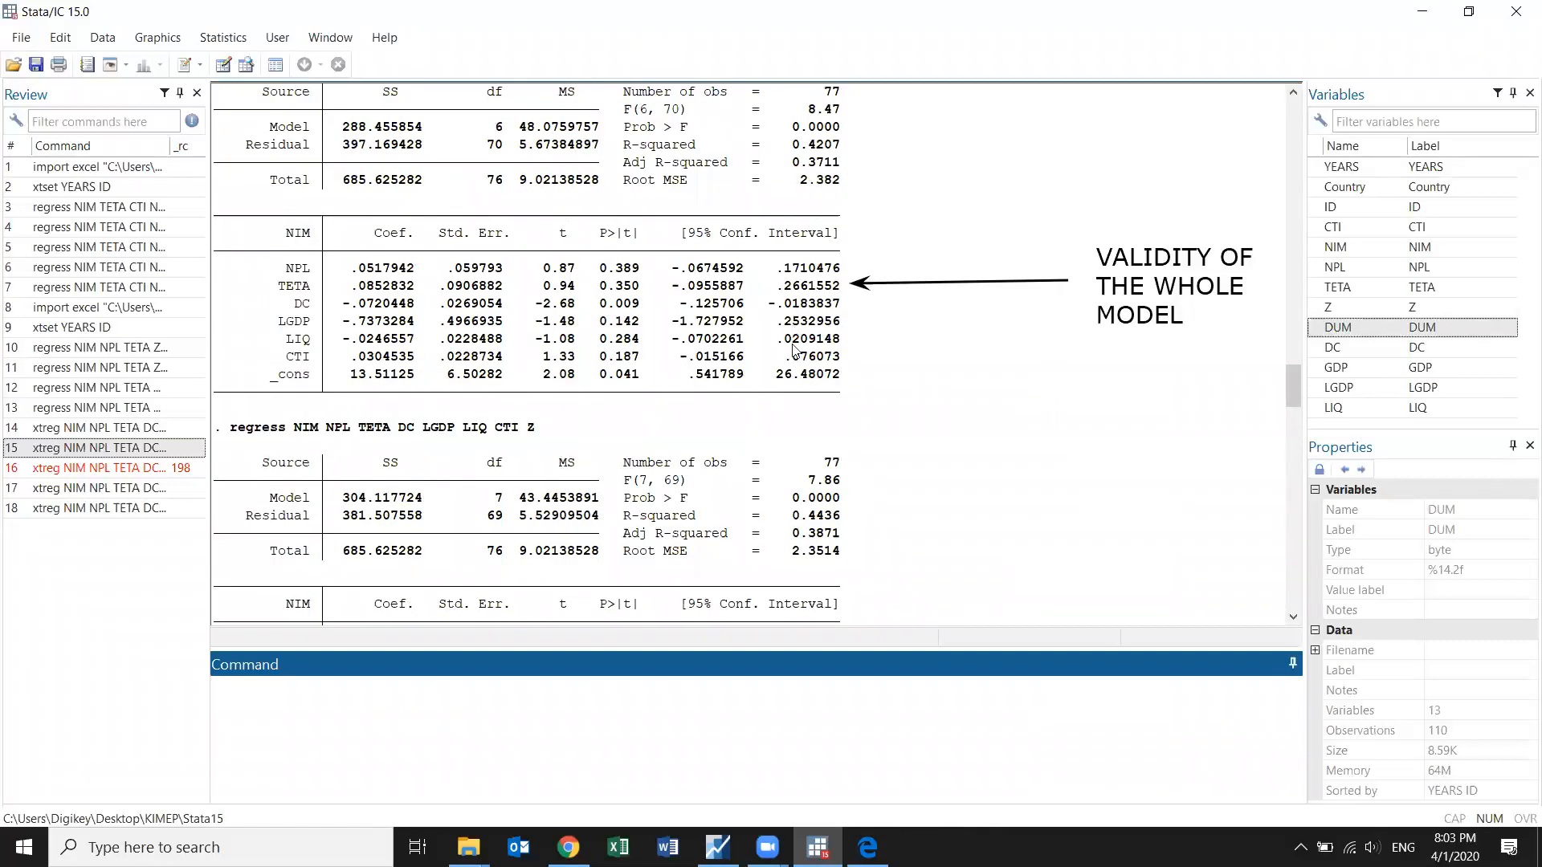
scroll(793, 351, down, 2)
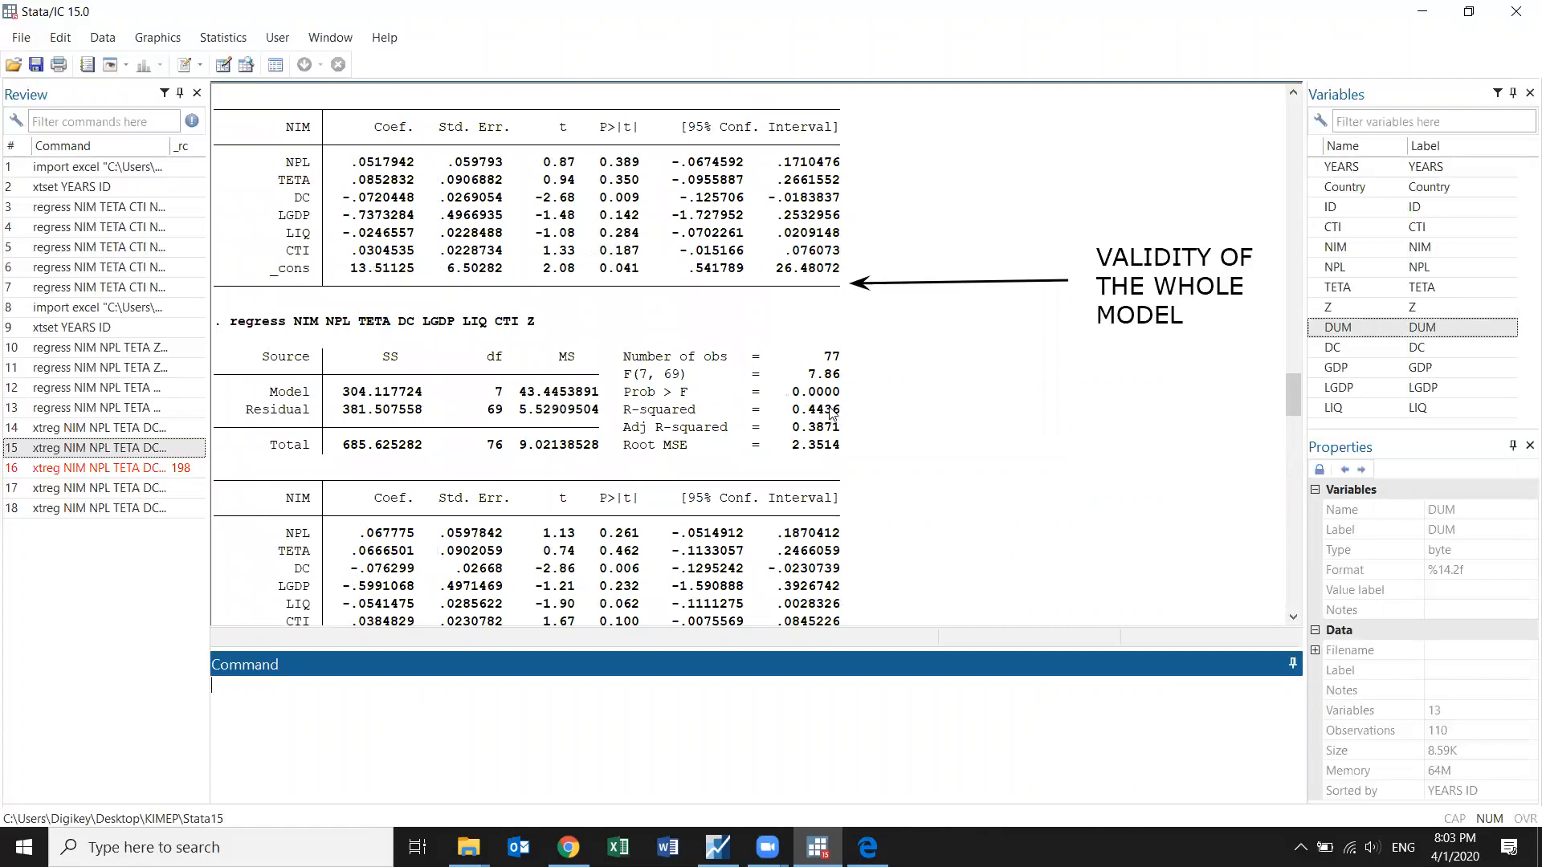
click(644, 413)
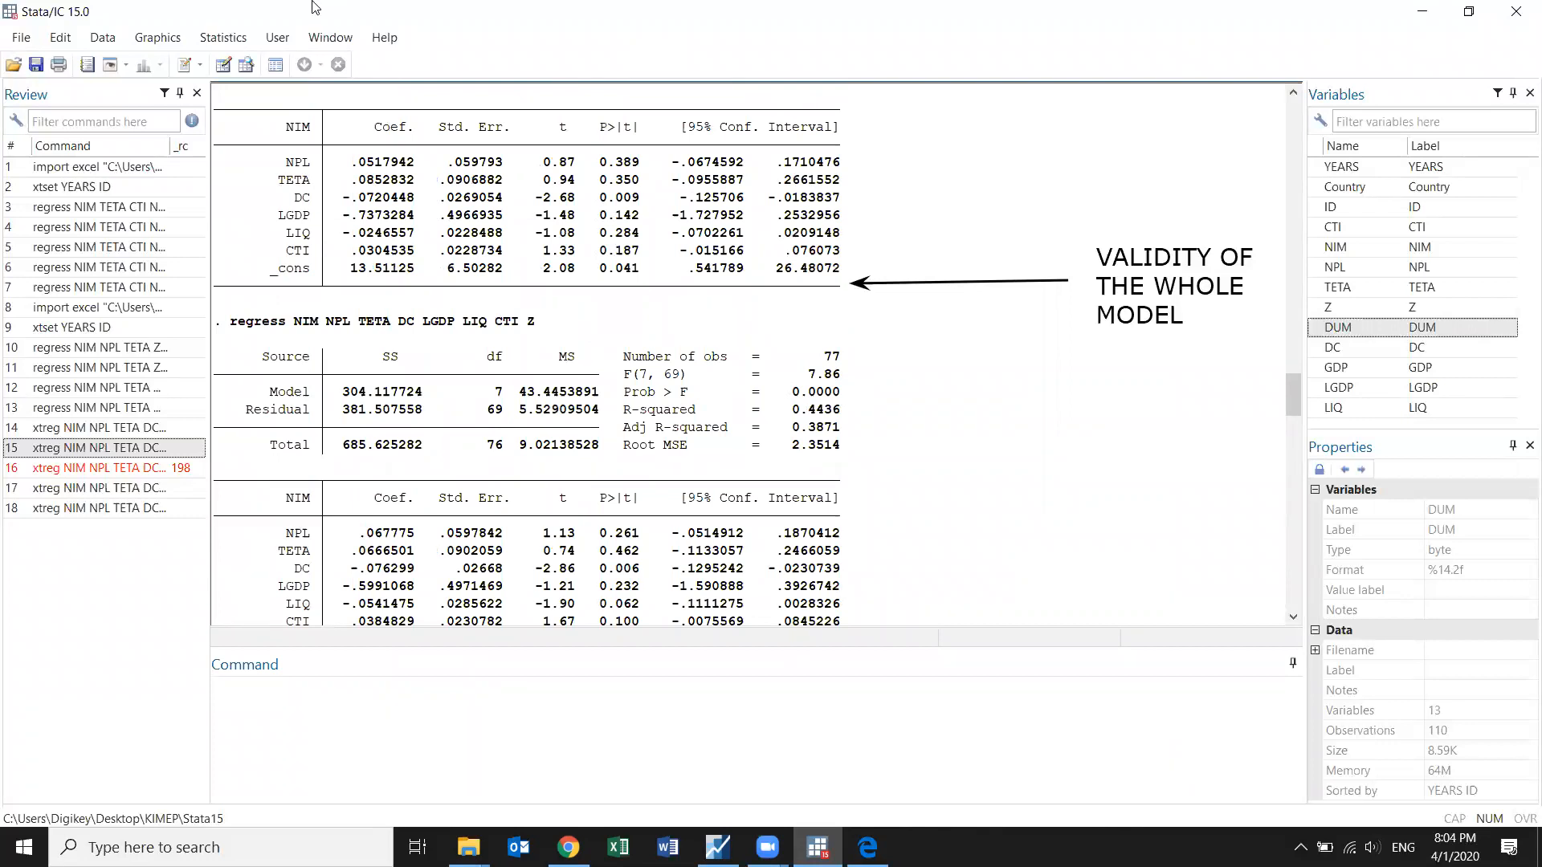
Step: Annotate the R-squared result with "44% changes in nim is explained by indep var, but 56% is explained by error"
click(940, 409)
text(44)
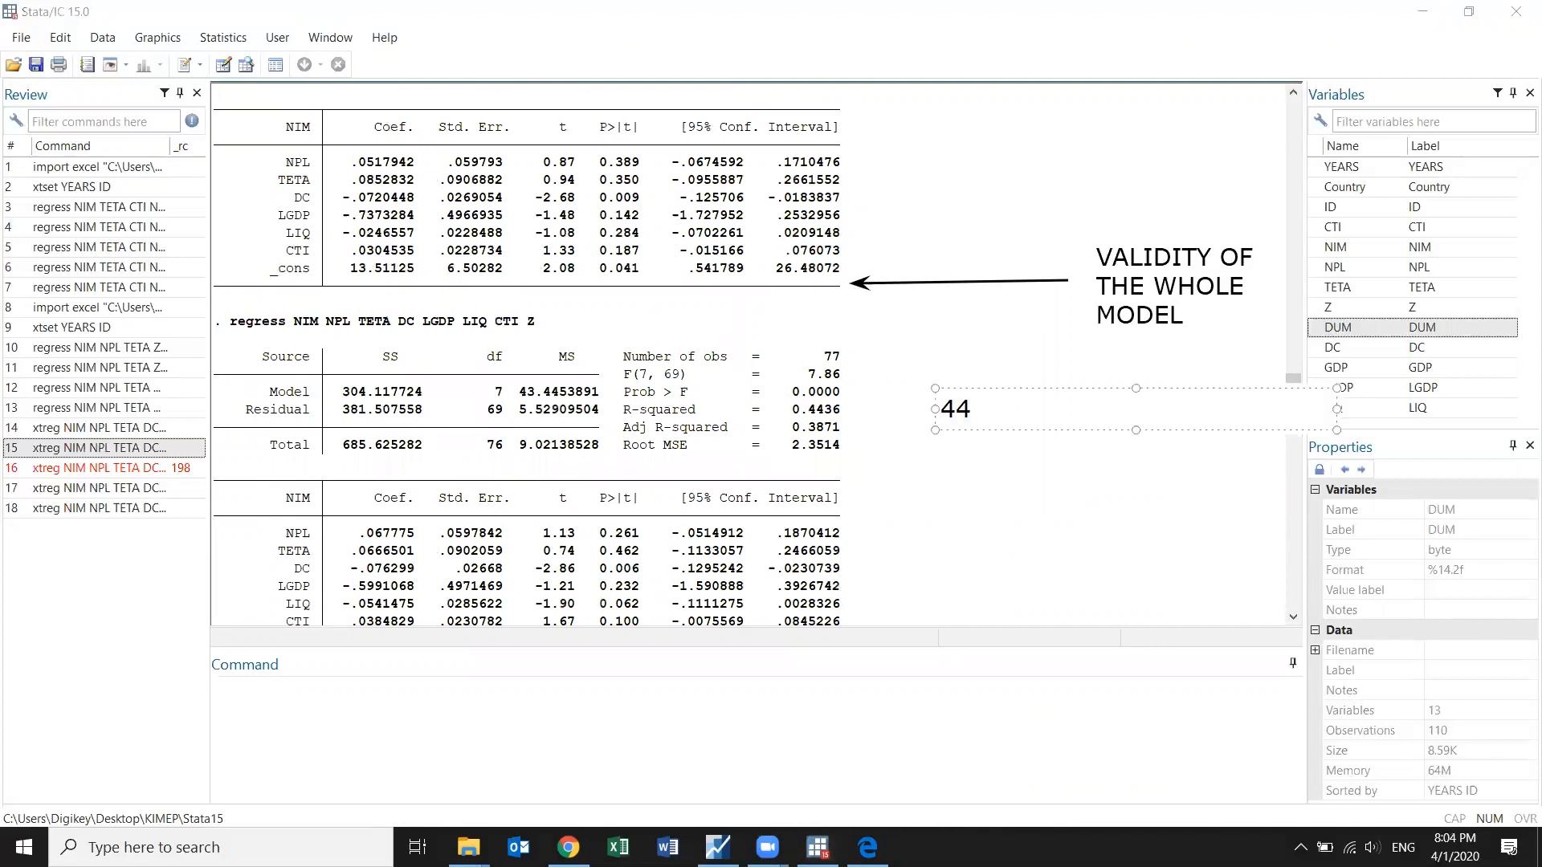
text(% changes in nim is)
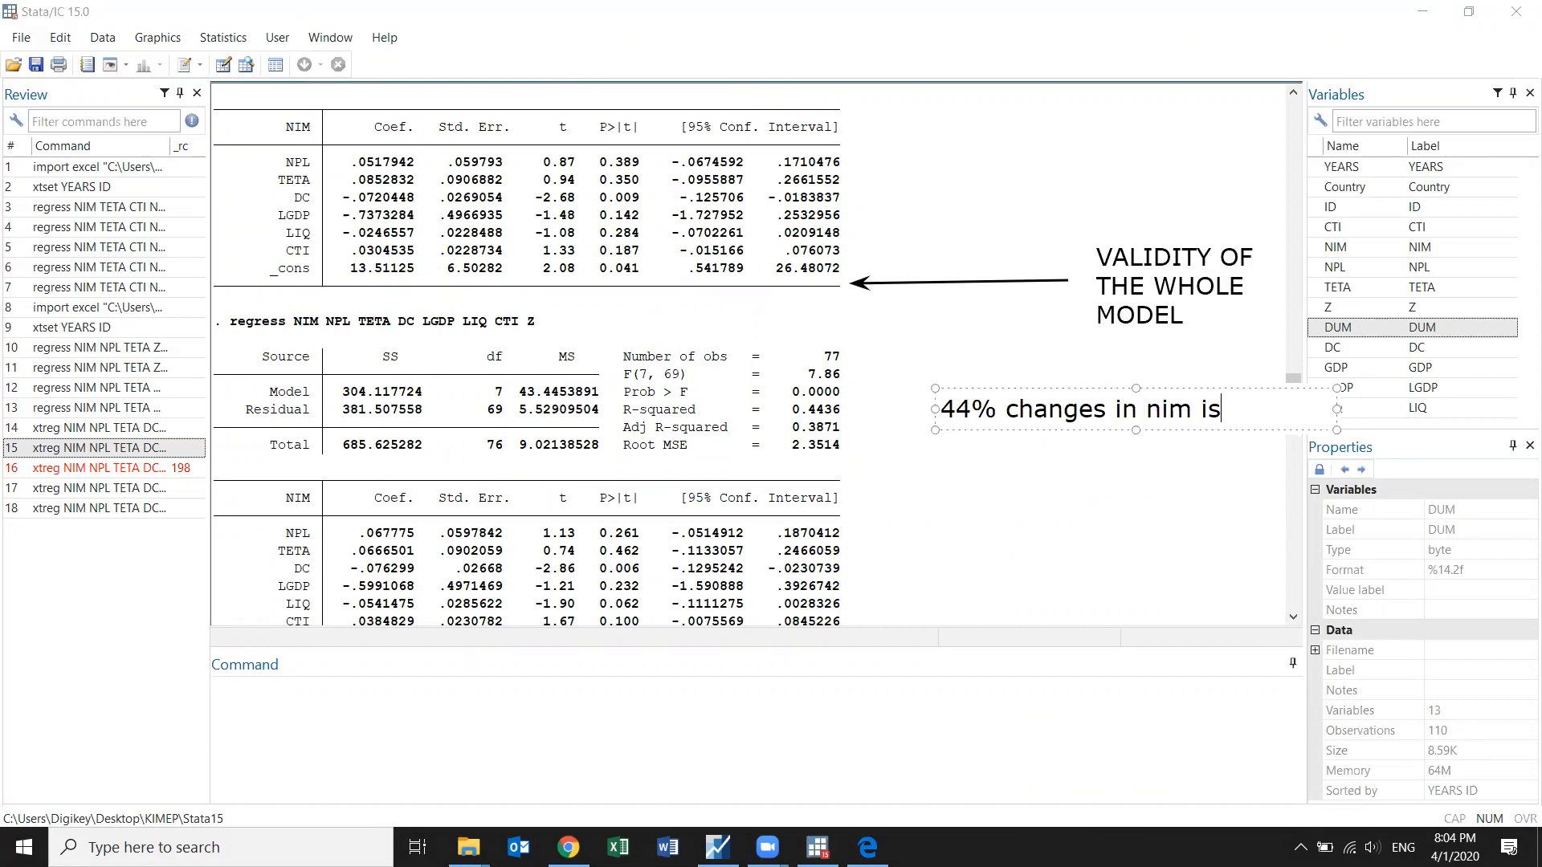
text( explained by indep var)
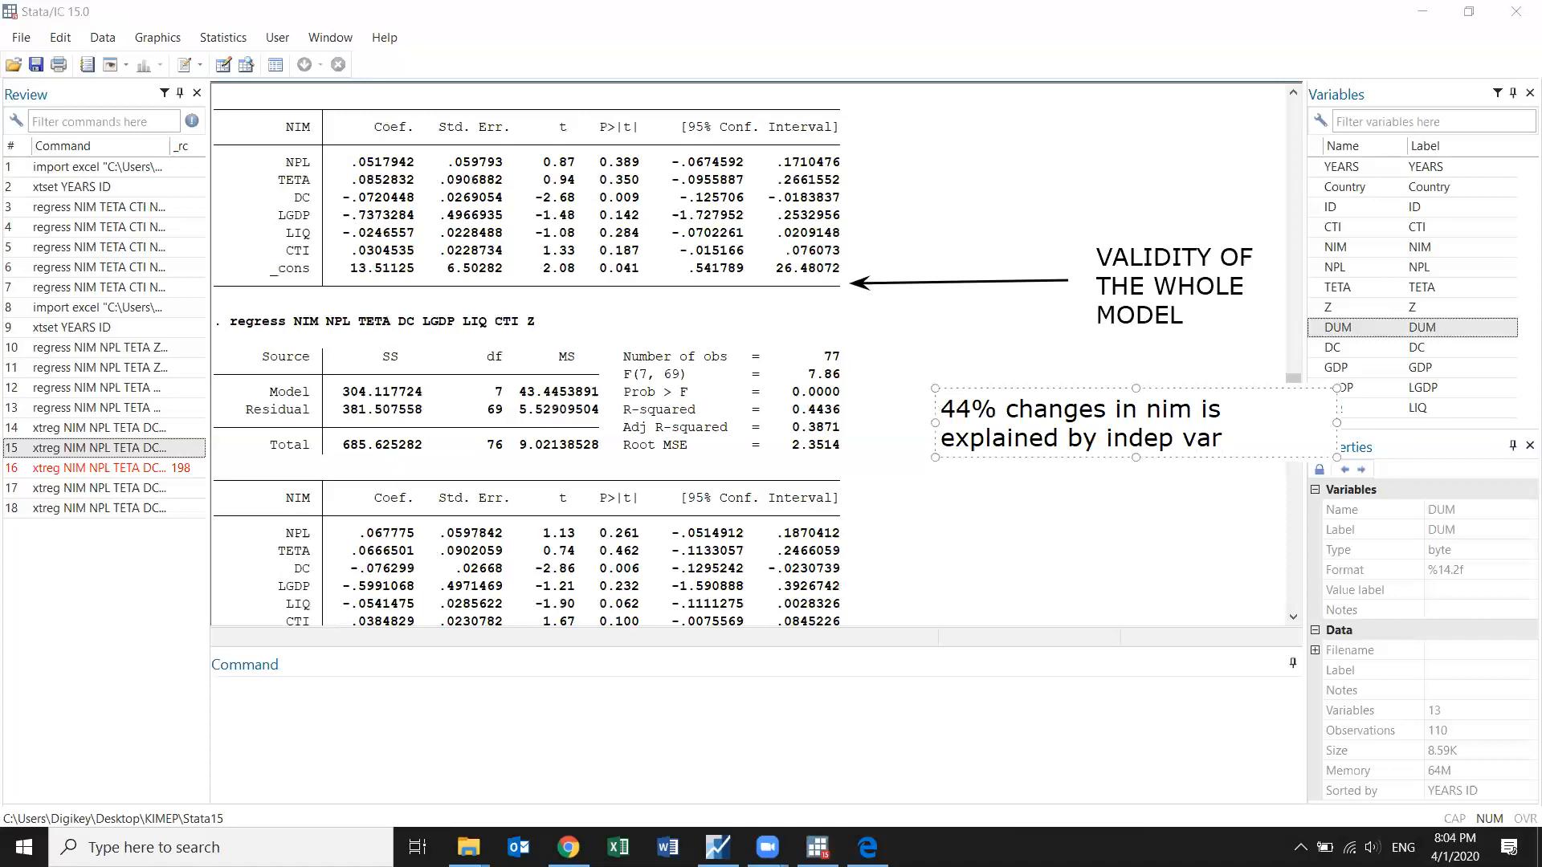
text(, )
text(but)
text( 56)
text(% )
text(is e)
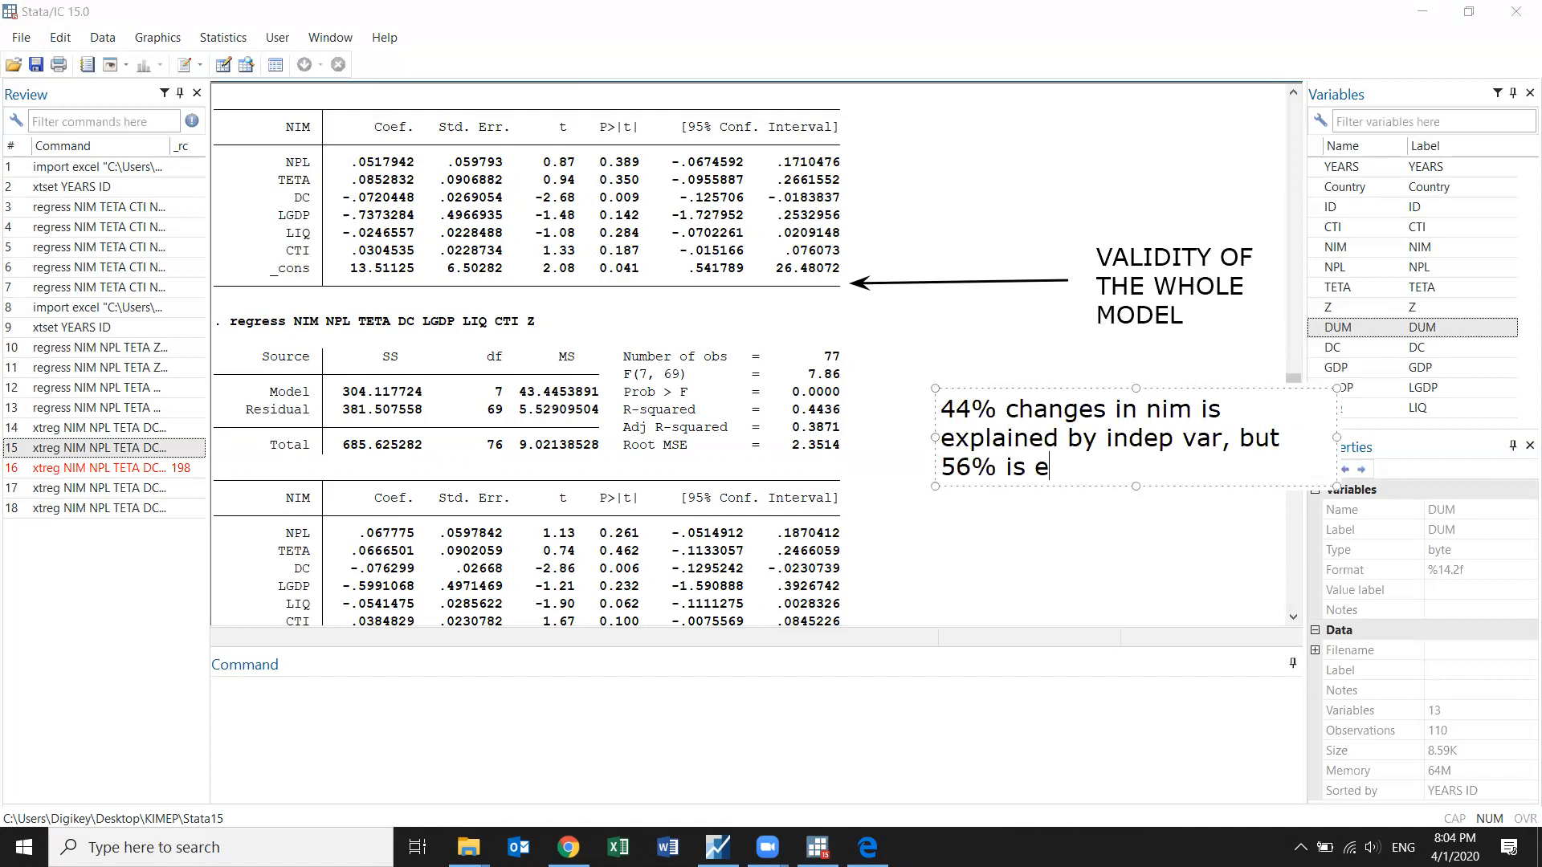
text(xplained )
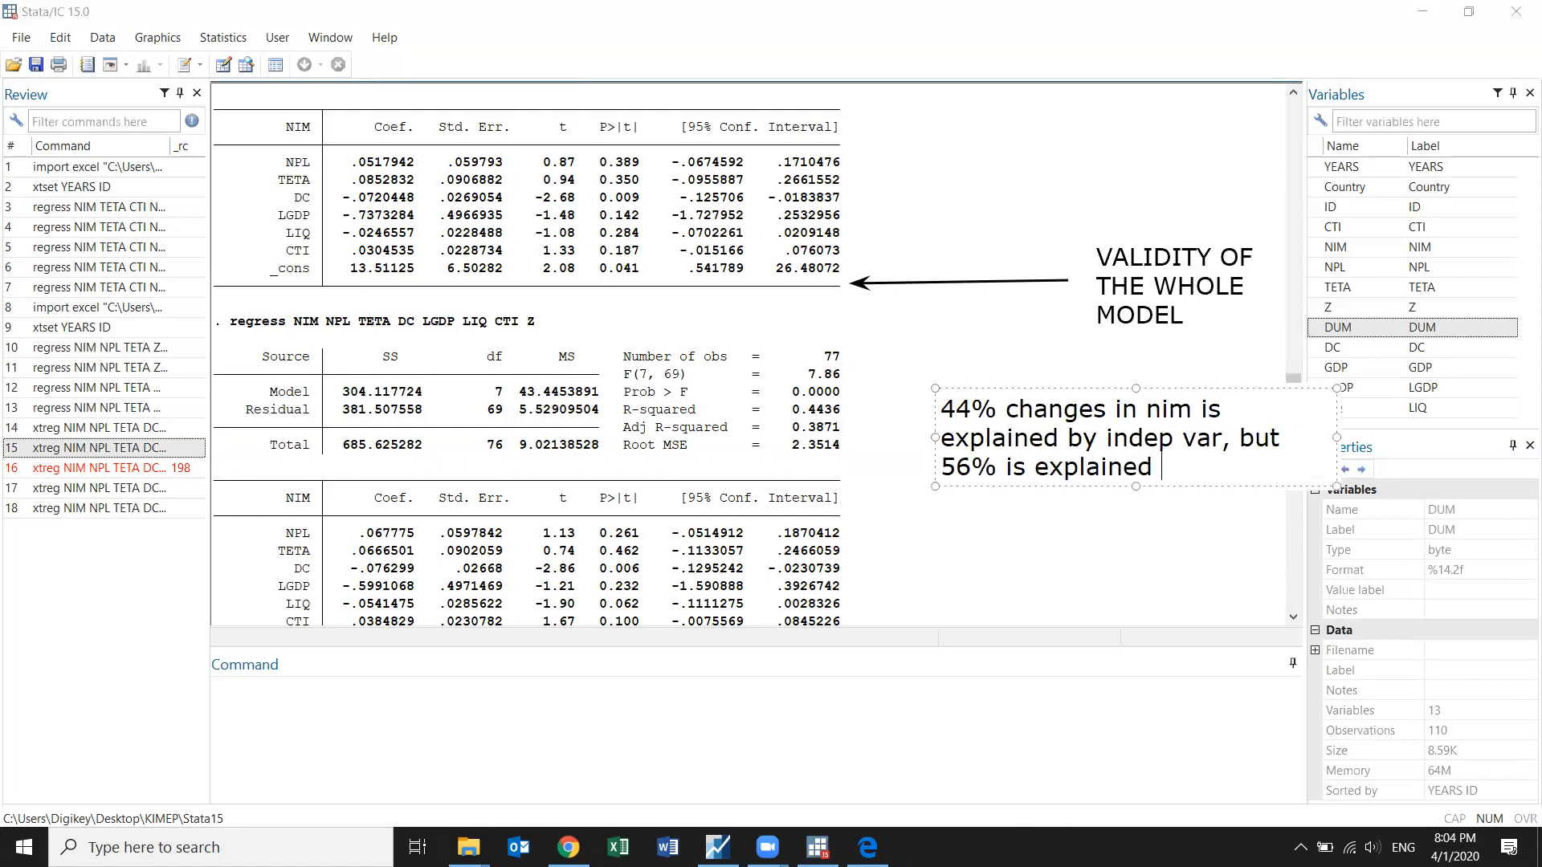
text(by error)
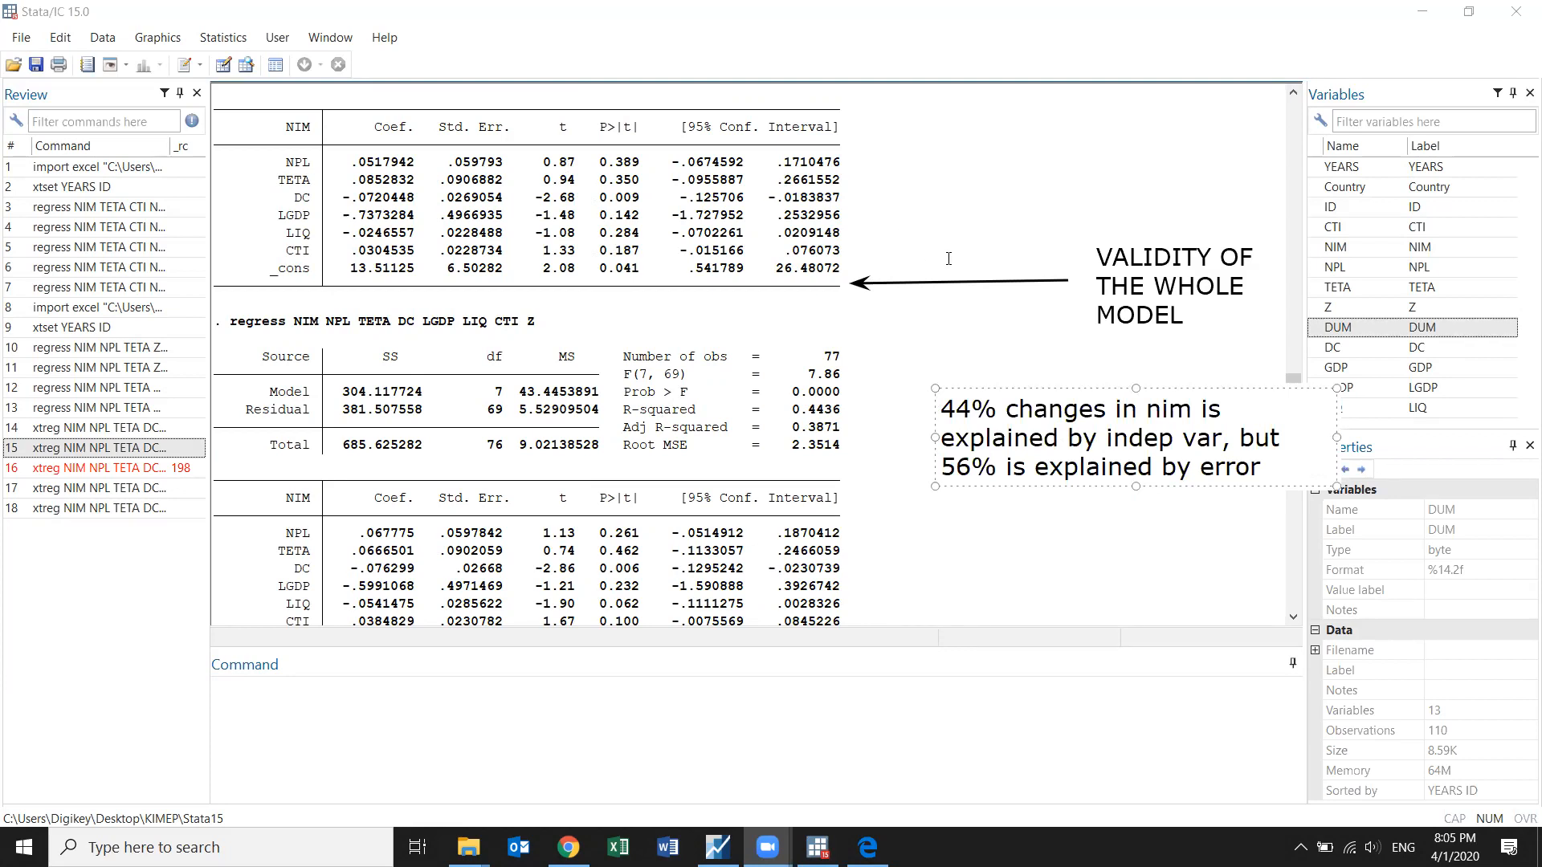
key(Escape)
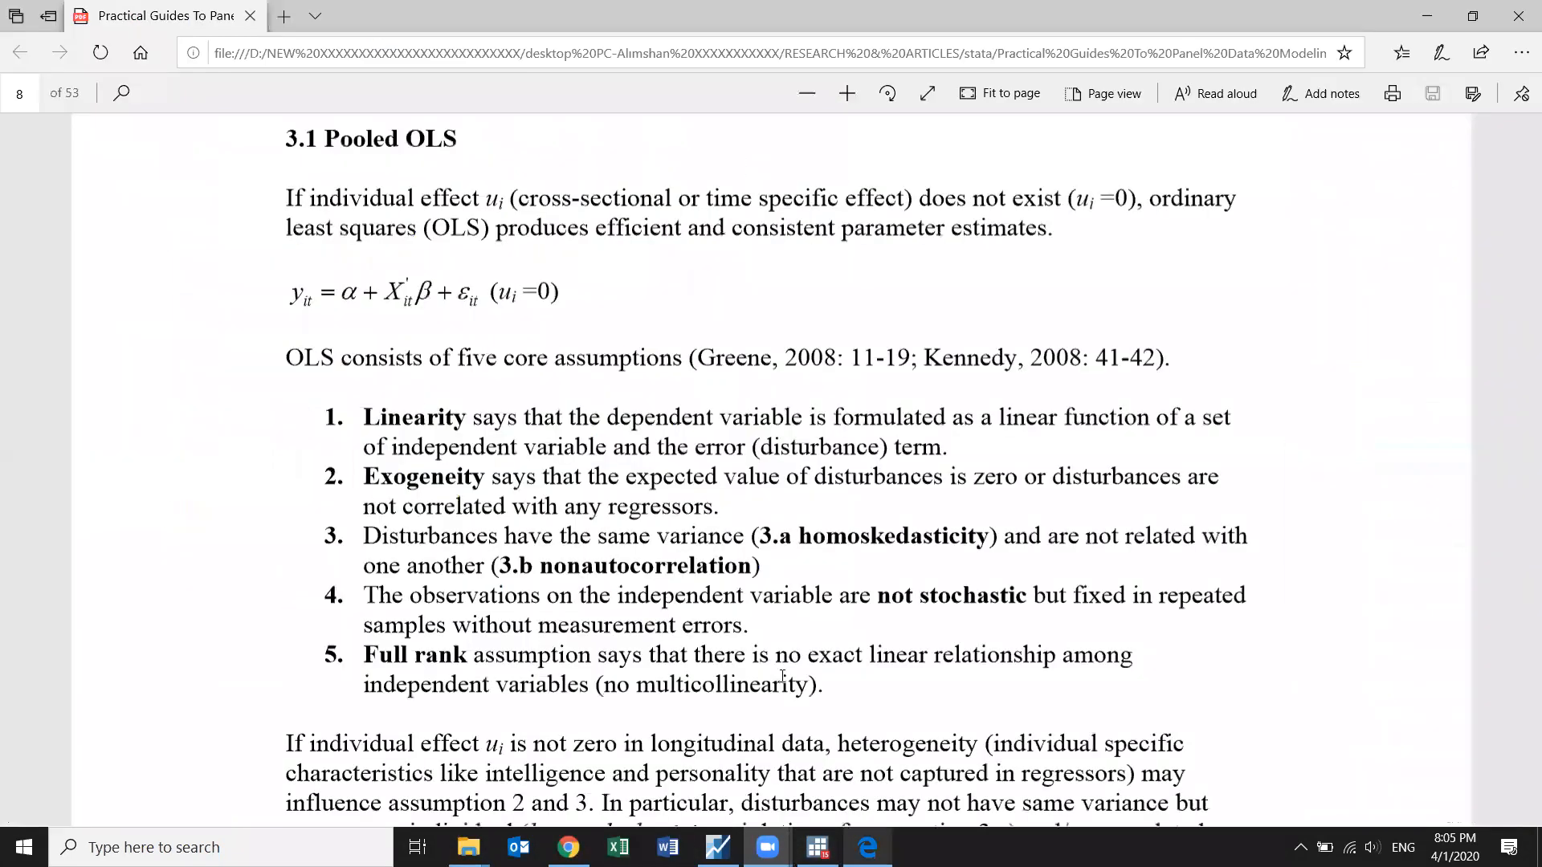
Step: Switch to the PDF guide in Edge and place a two-line note, "44% - indep" and "56%-error", in the blank space beside the pooled OLS equation
click(867, 847)
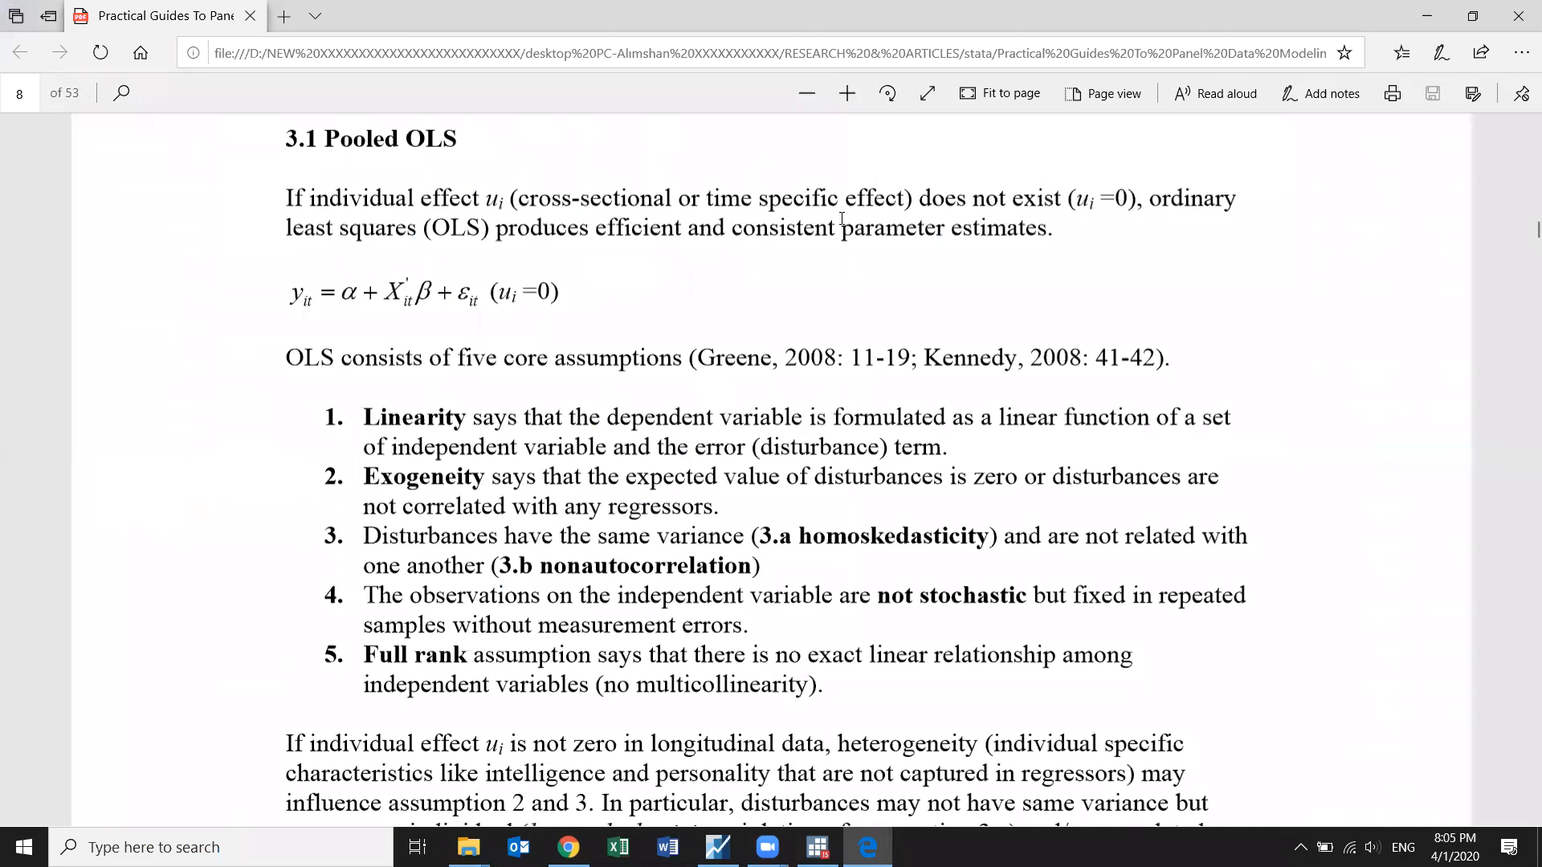
click(594, 314)
text(44)
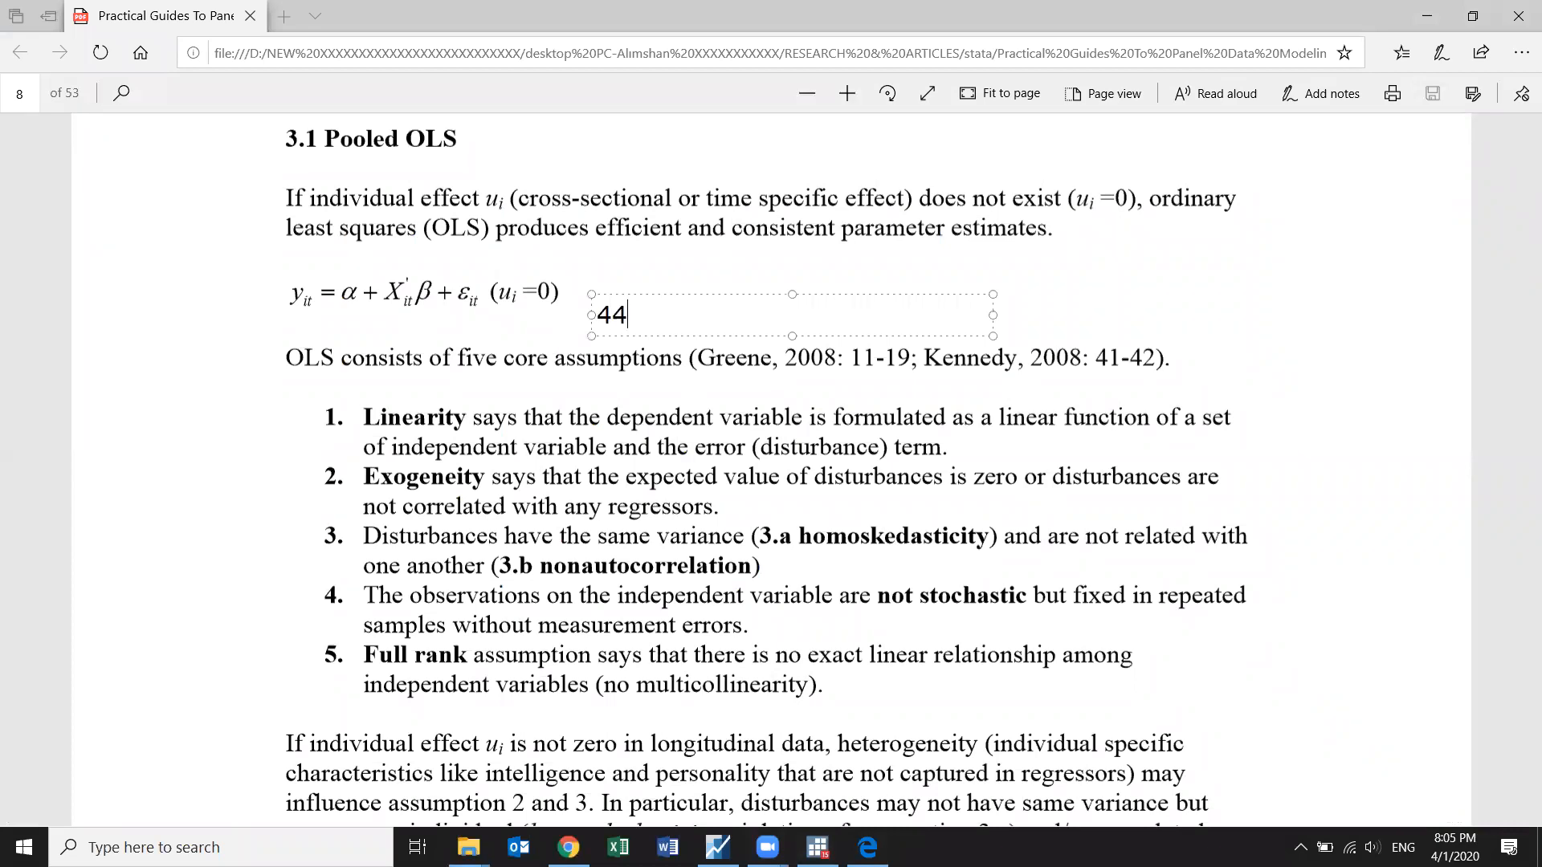
text(% - indpe)
key(BackSpace)
key(BackSpace)
text(ep)
key(Return)
text(56)
text($)
key(BackSpace)
text(%-error)
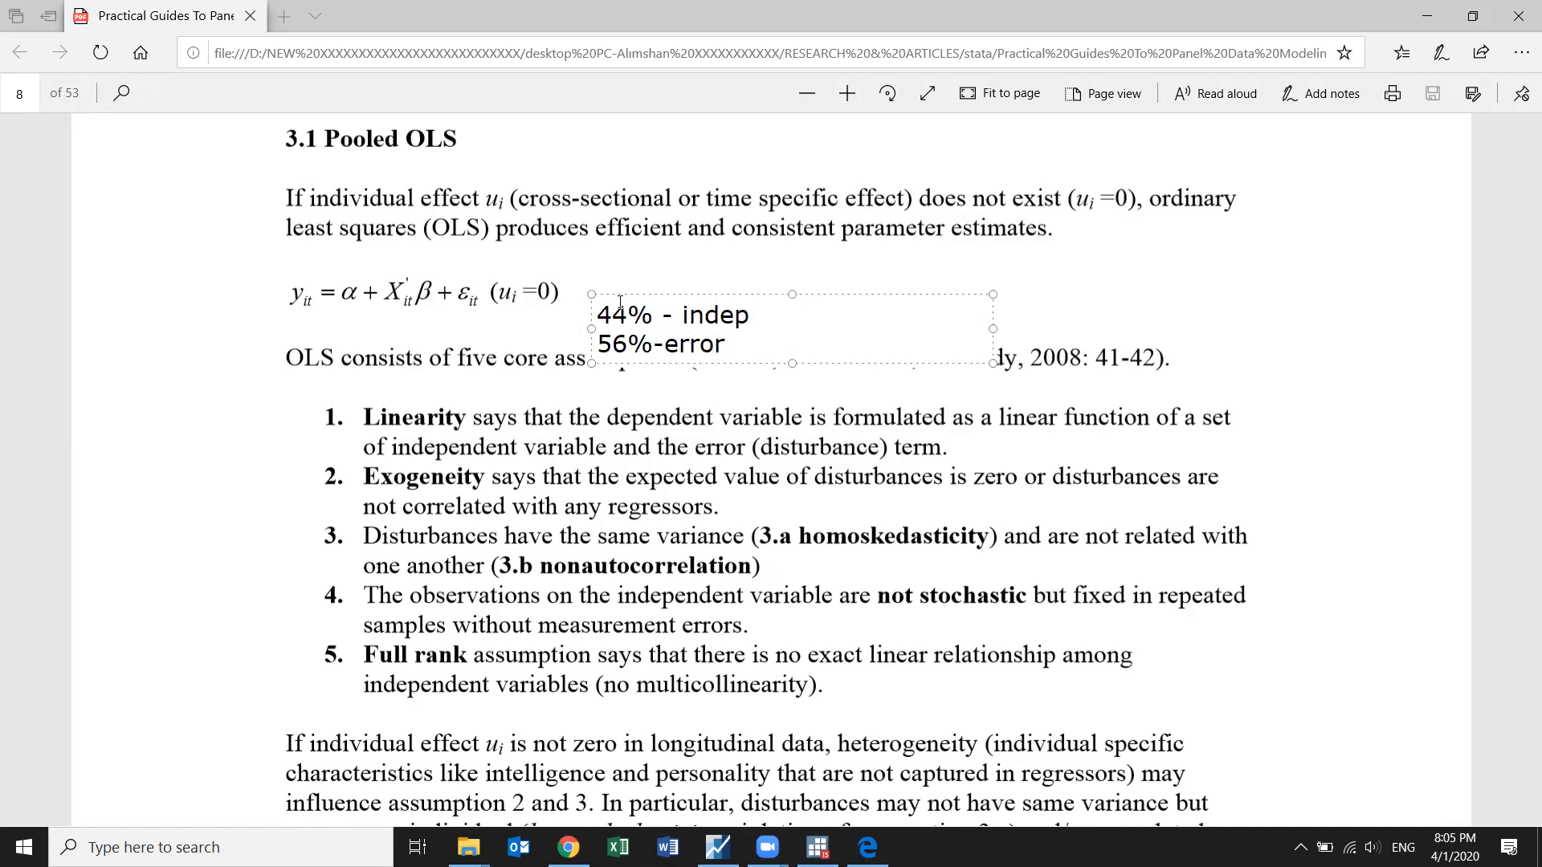
drag(746, 364, 1027, 345)
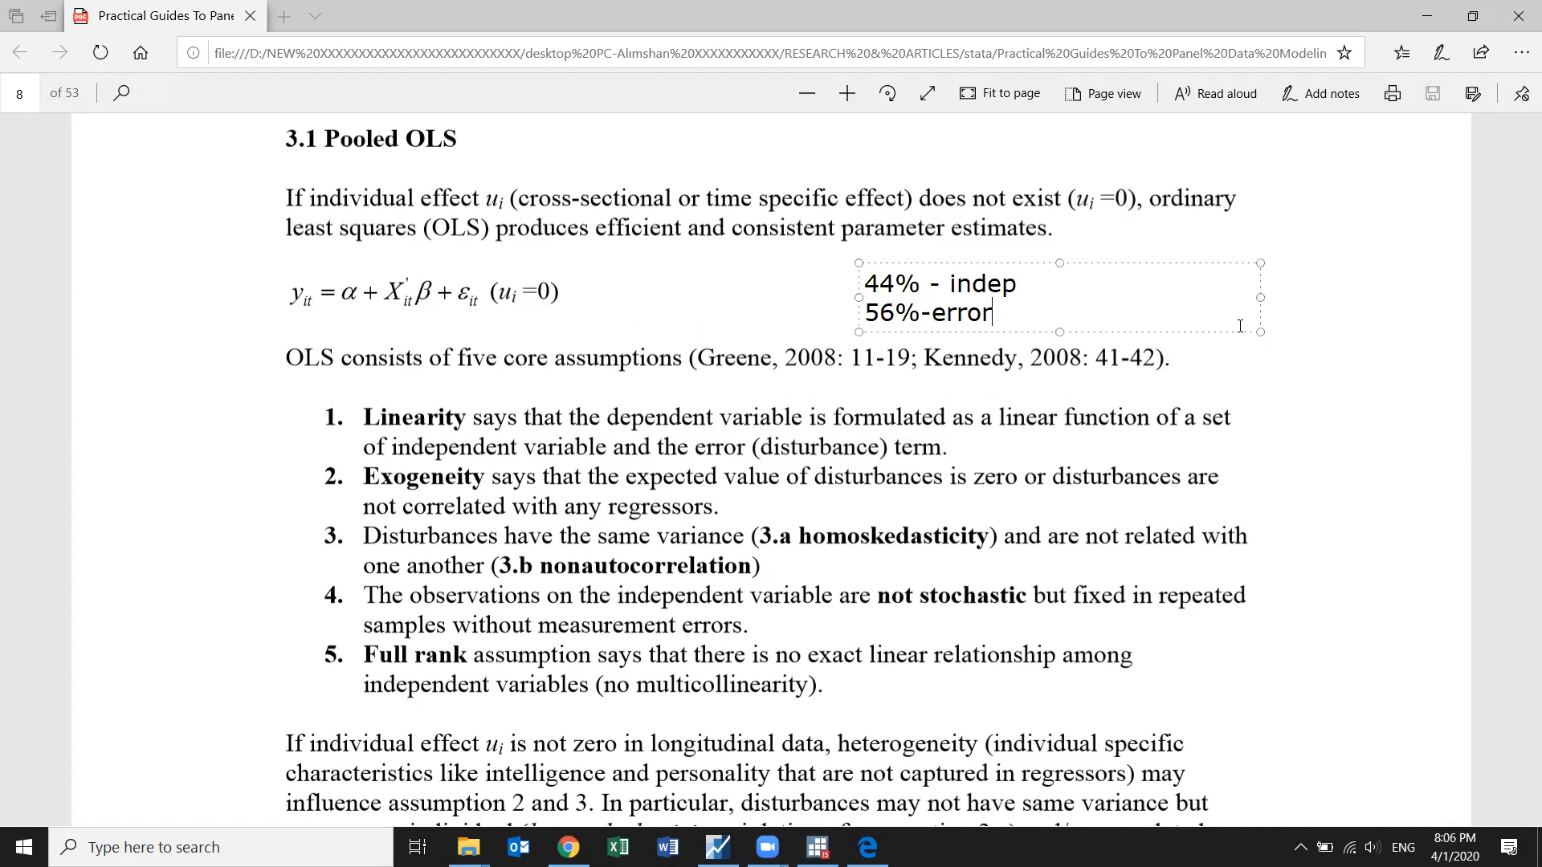
click(738, 437)
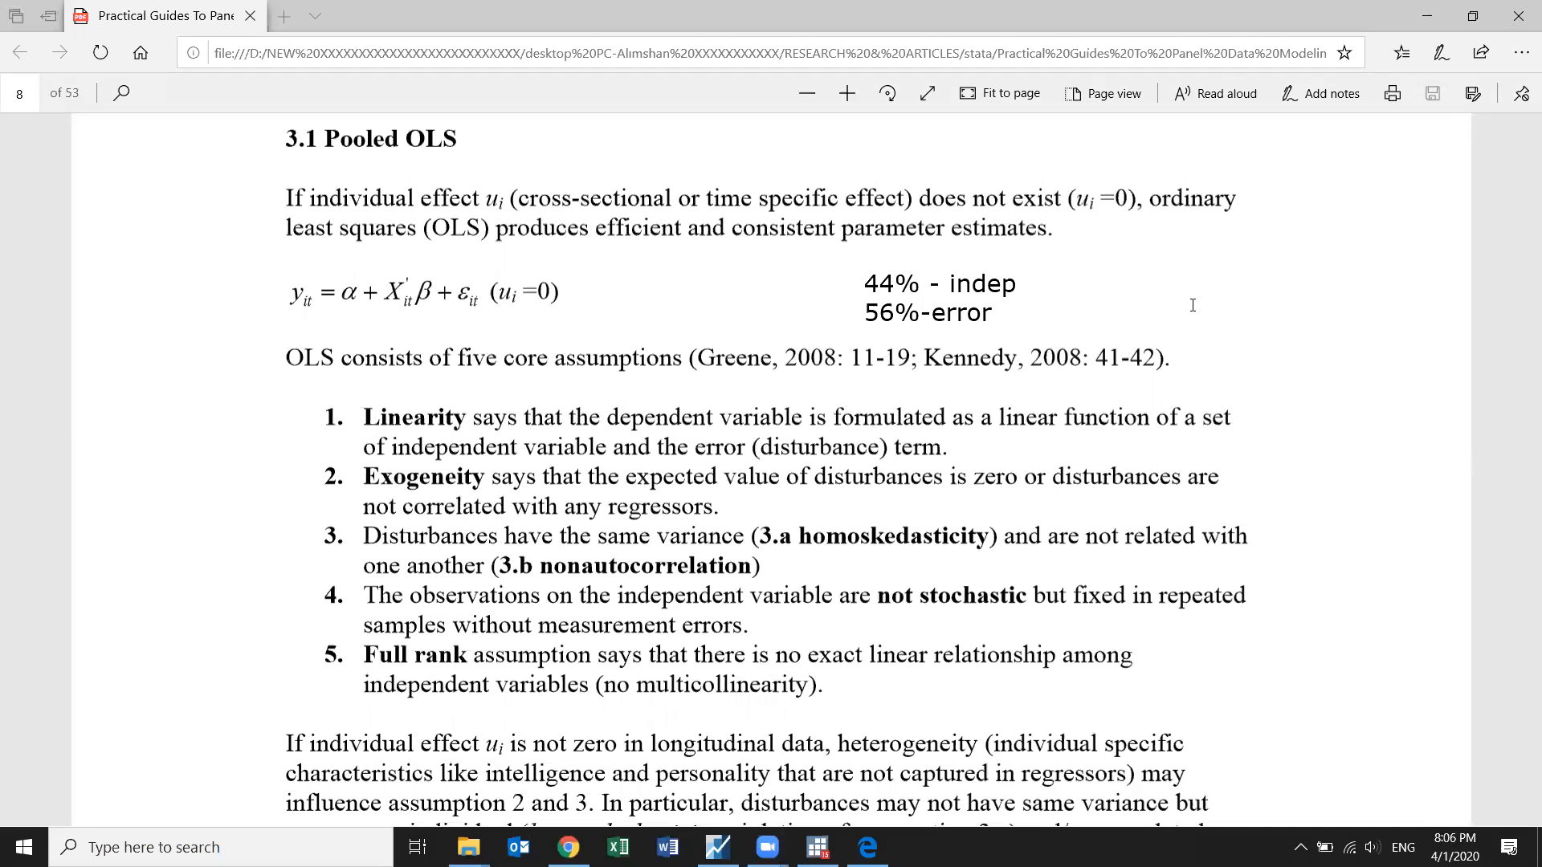
click(1354, 309)
drag(1358, 337, 1358, 314)
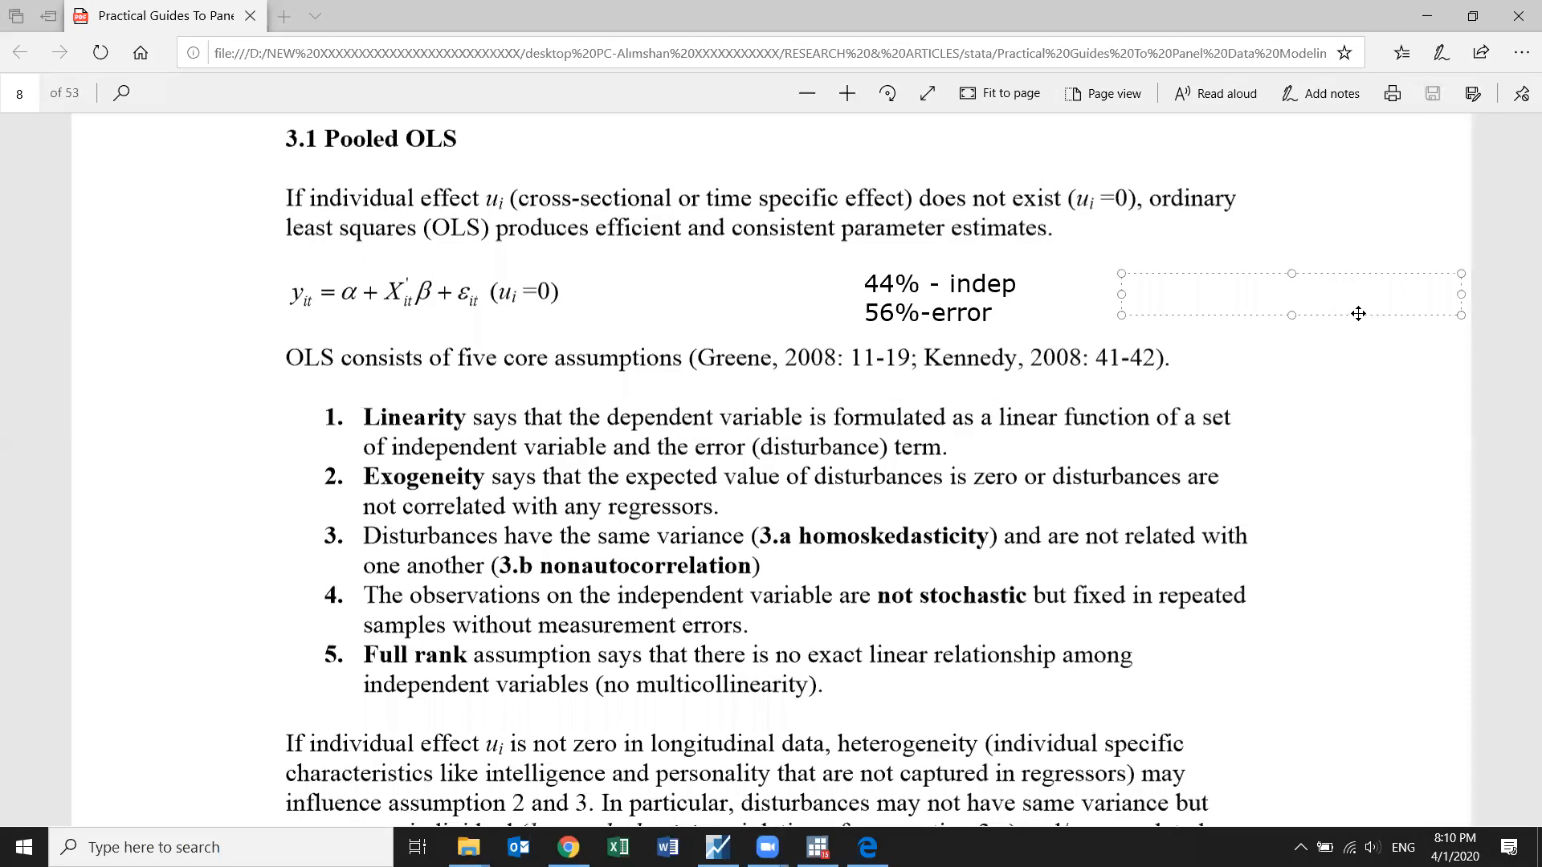
click(1081, 145)
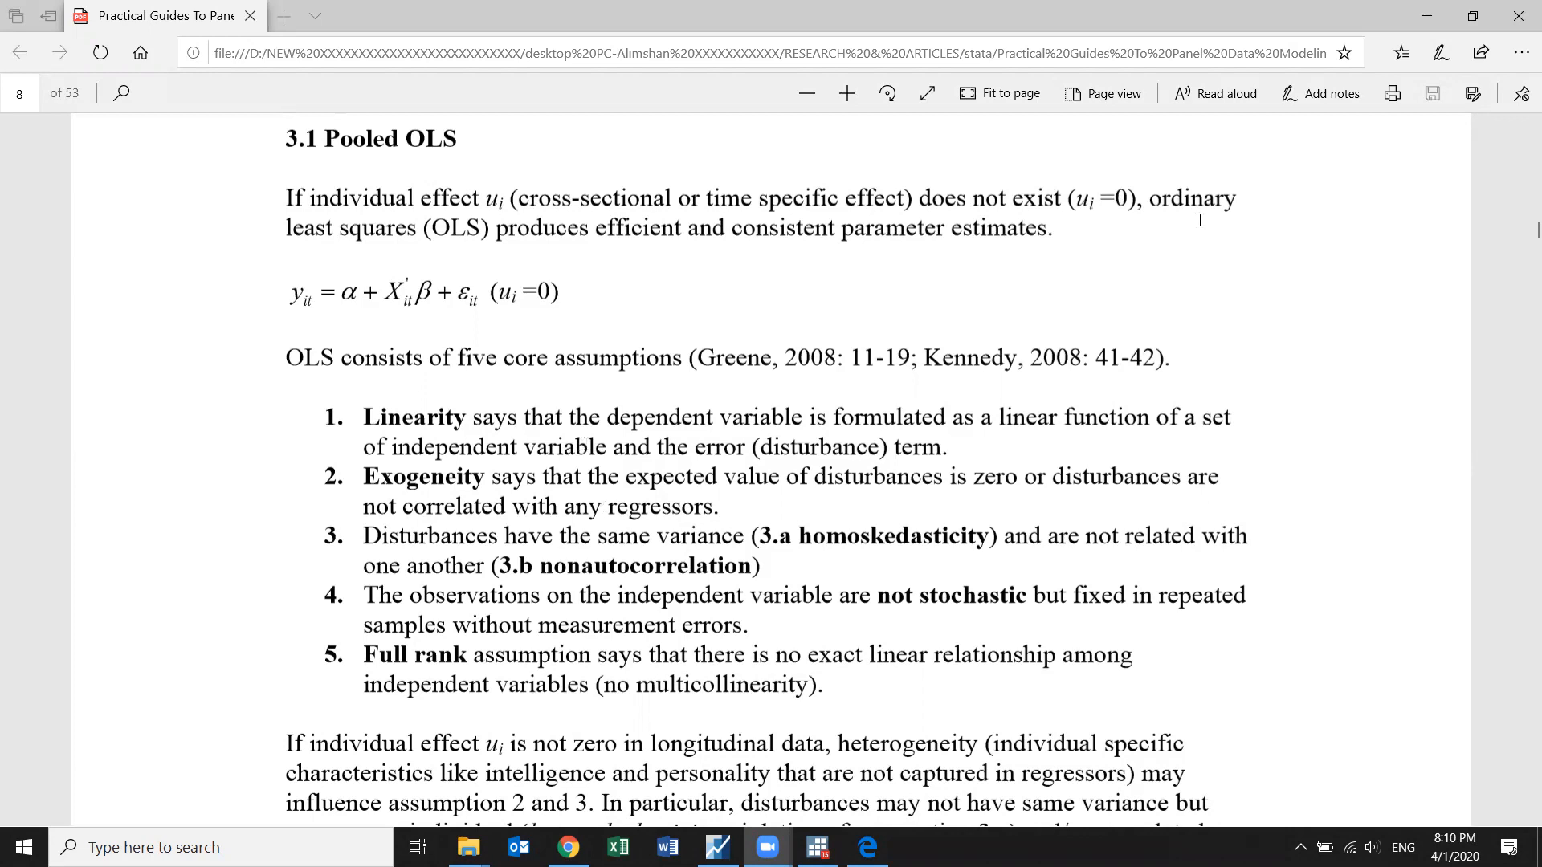
Step: Switch to Stata and choose "all banks 321qismut plus three2006-2015 robusttest.xls" from the RESEARCH & ARTICLES folder on drive D as the Excel import file
mouse_move(468, 847)
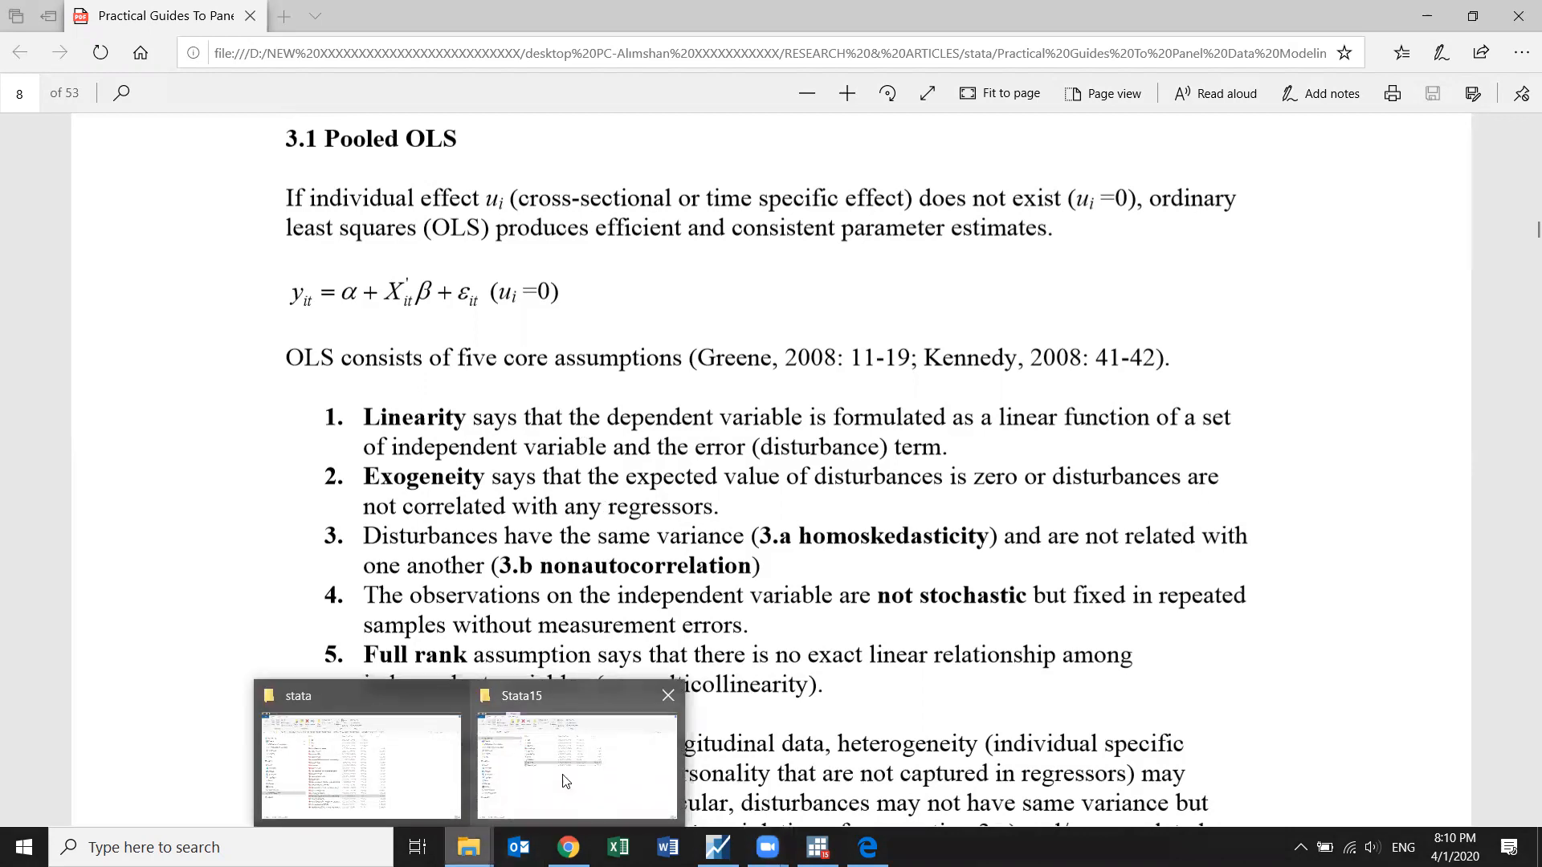
mouse_move(566, 780)
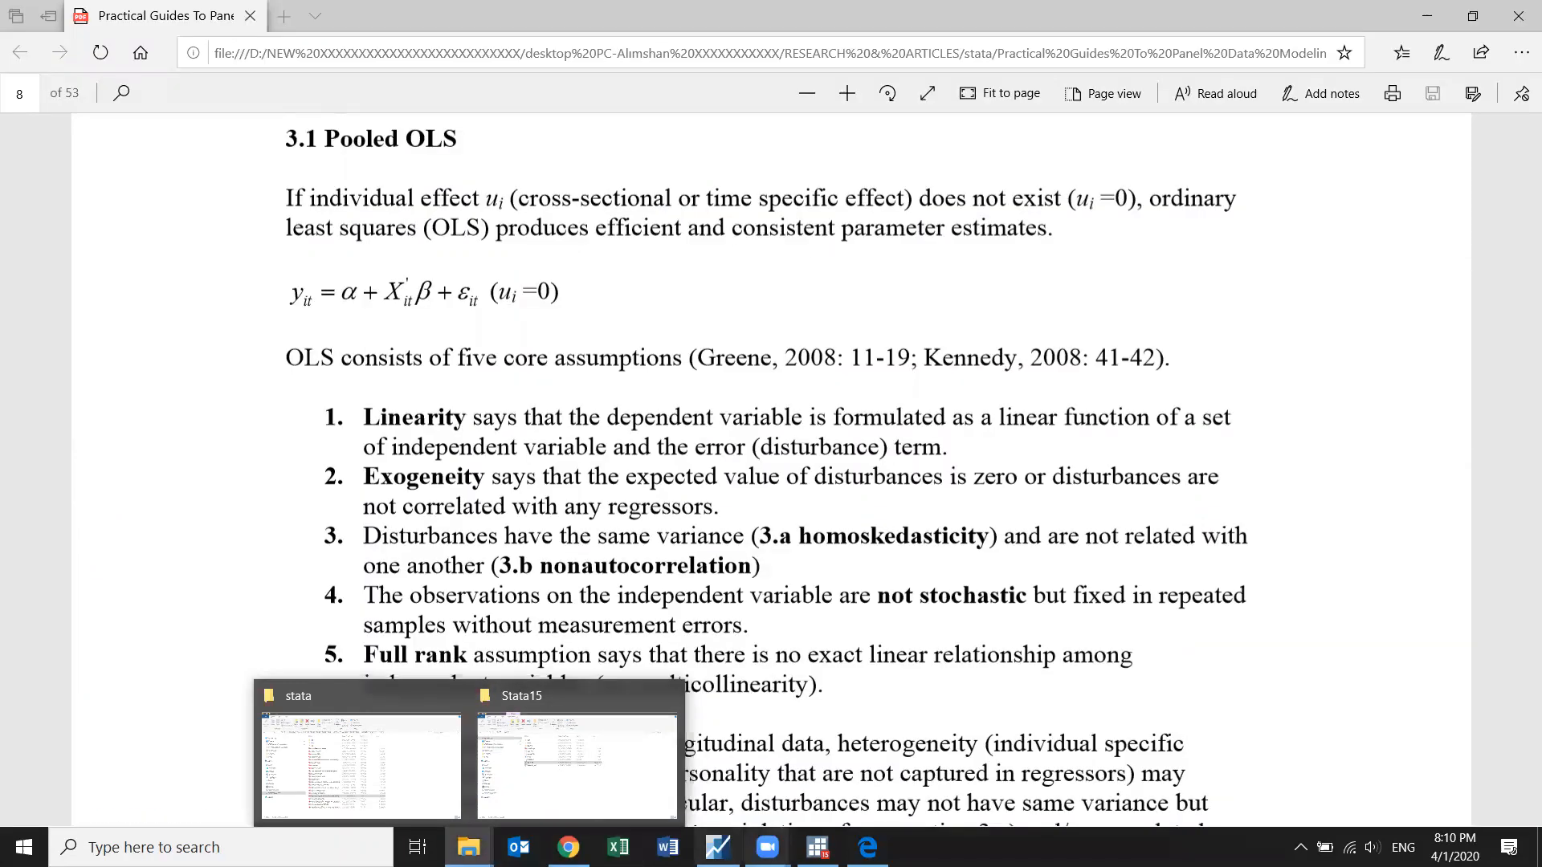
click(817, 848)
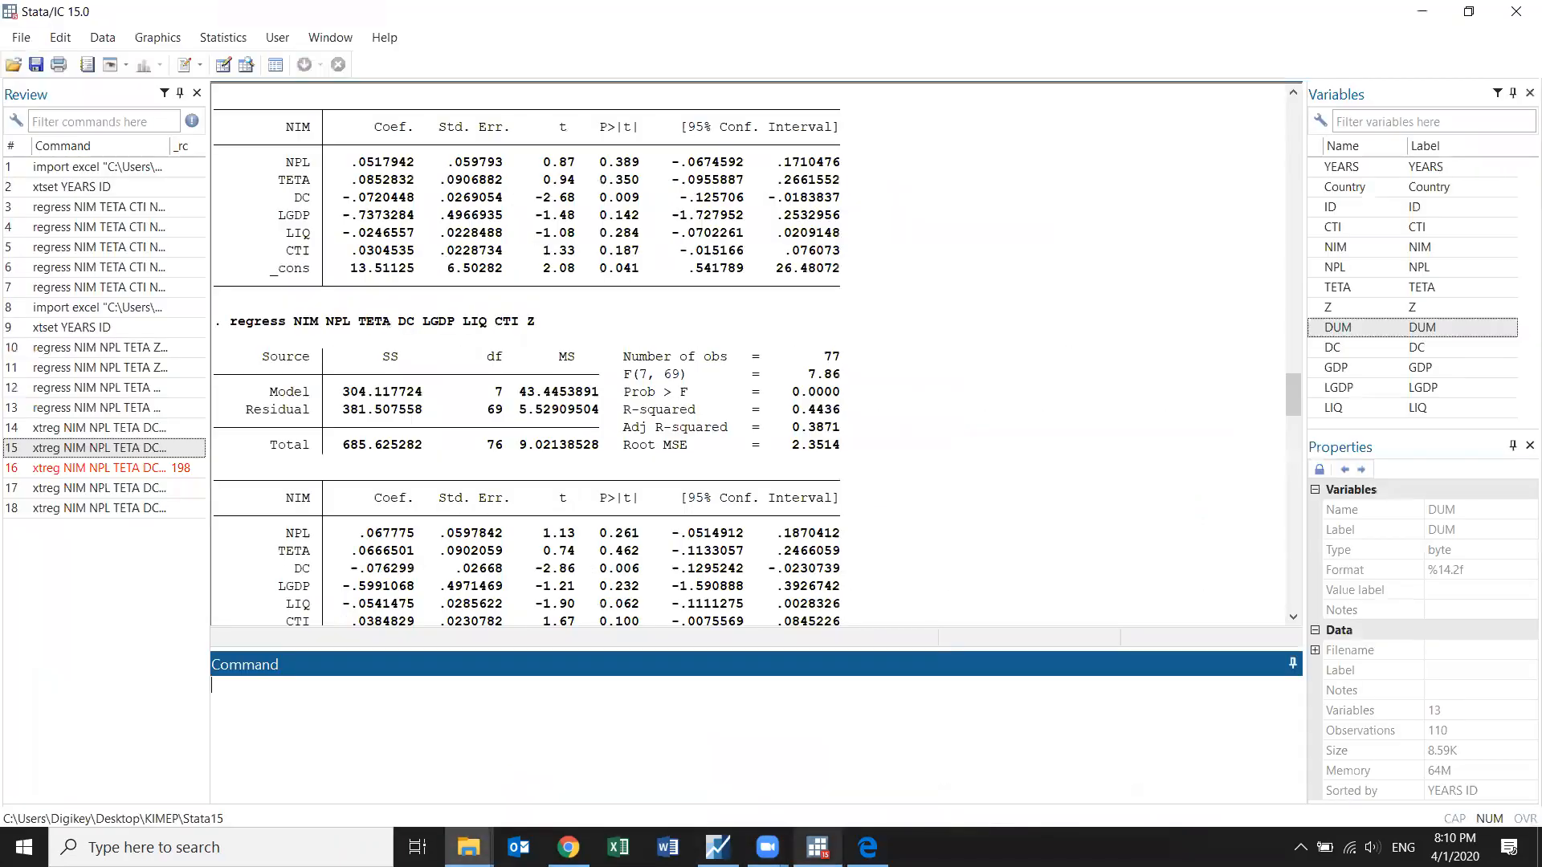
click(21, 37)
mouse_move(70, 252)
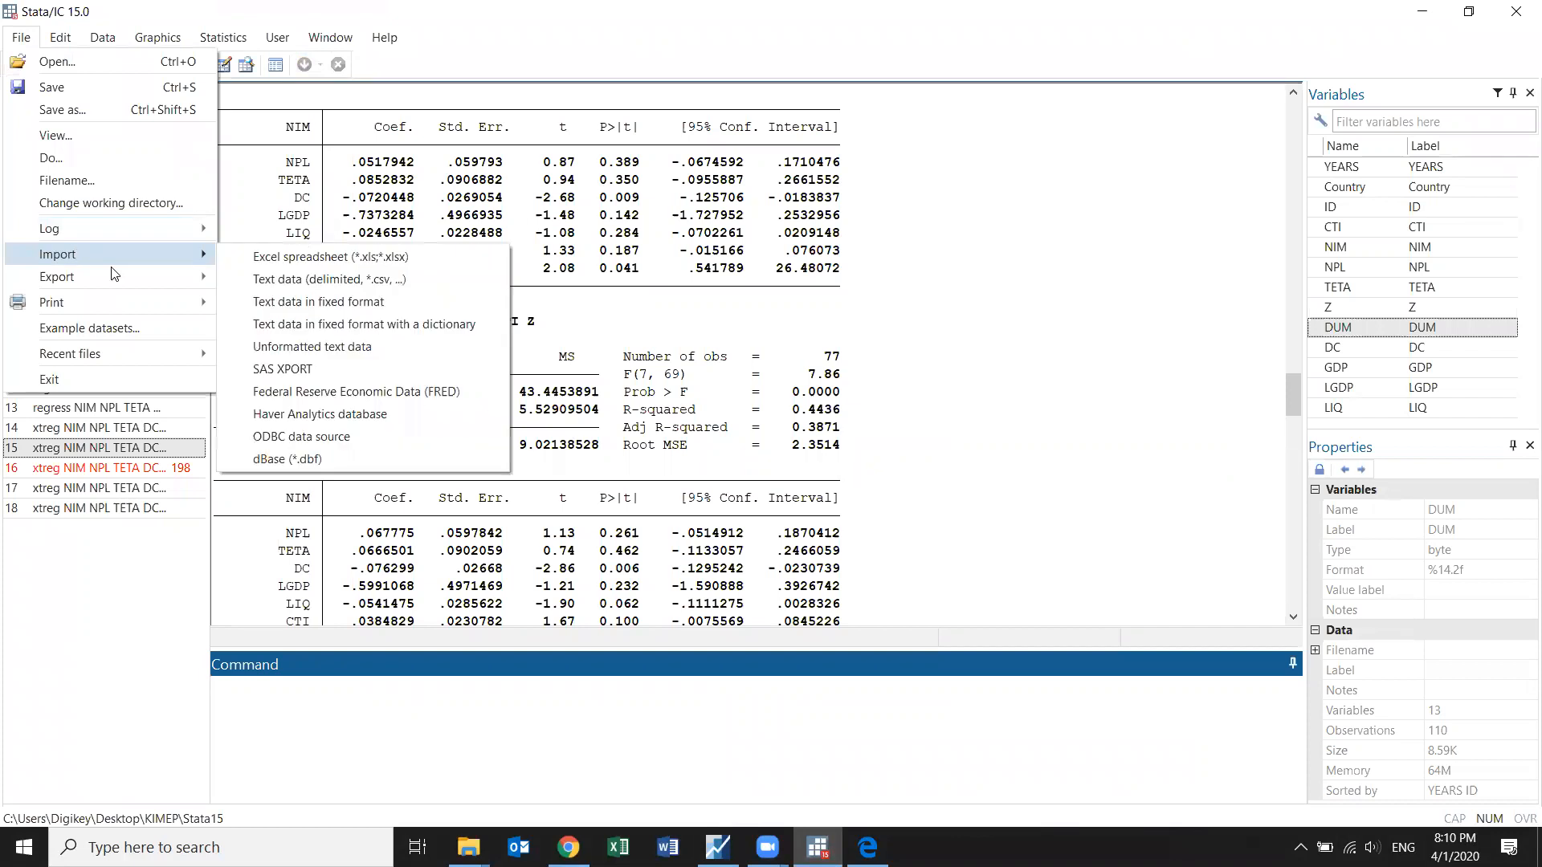
click(306, 253)
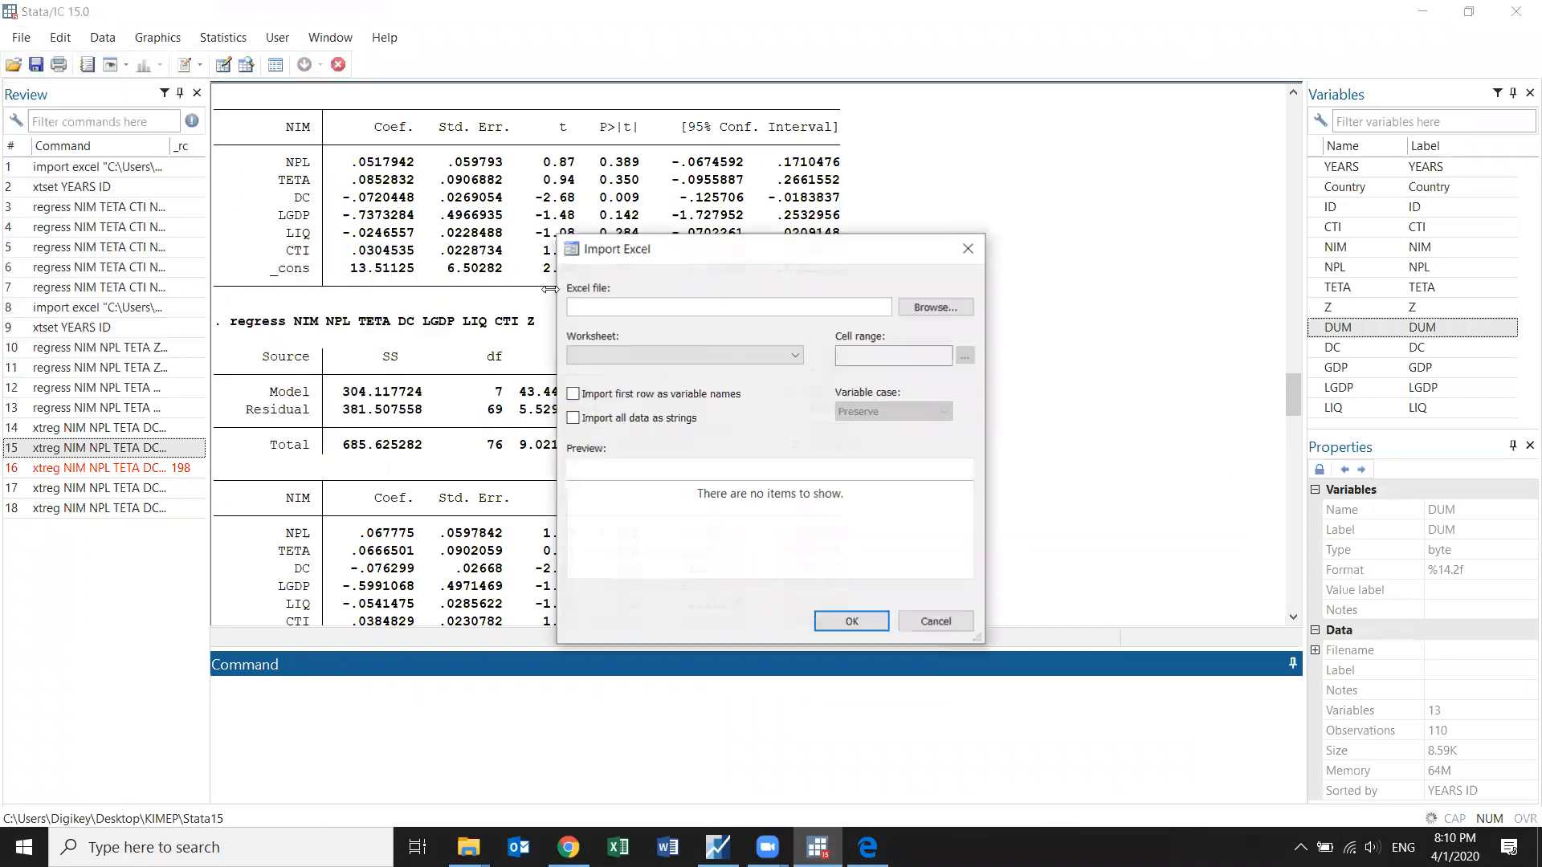
click(922, 310)
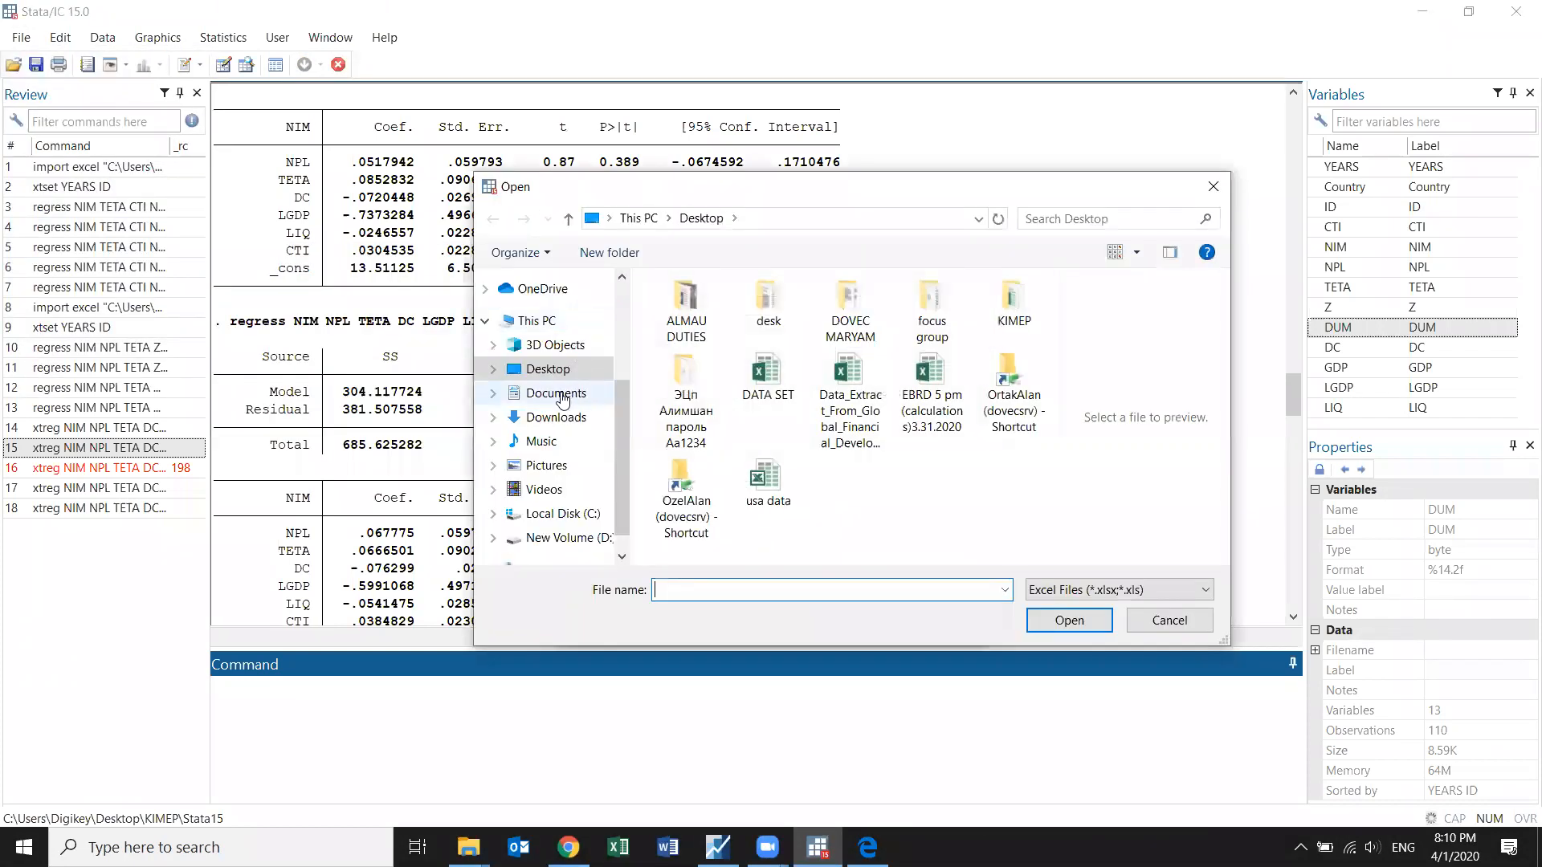
click(560, 538)
double_click(710, 378)
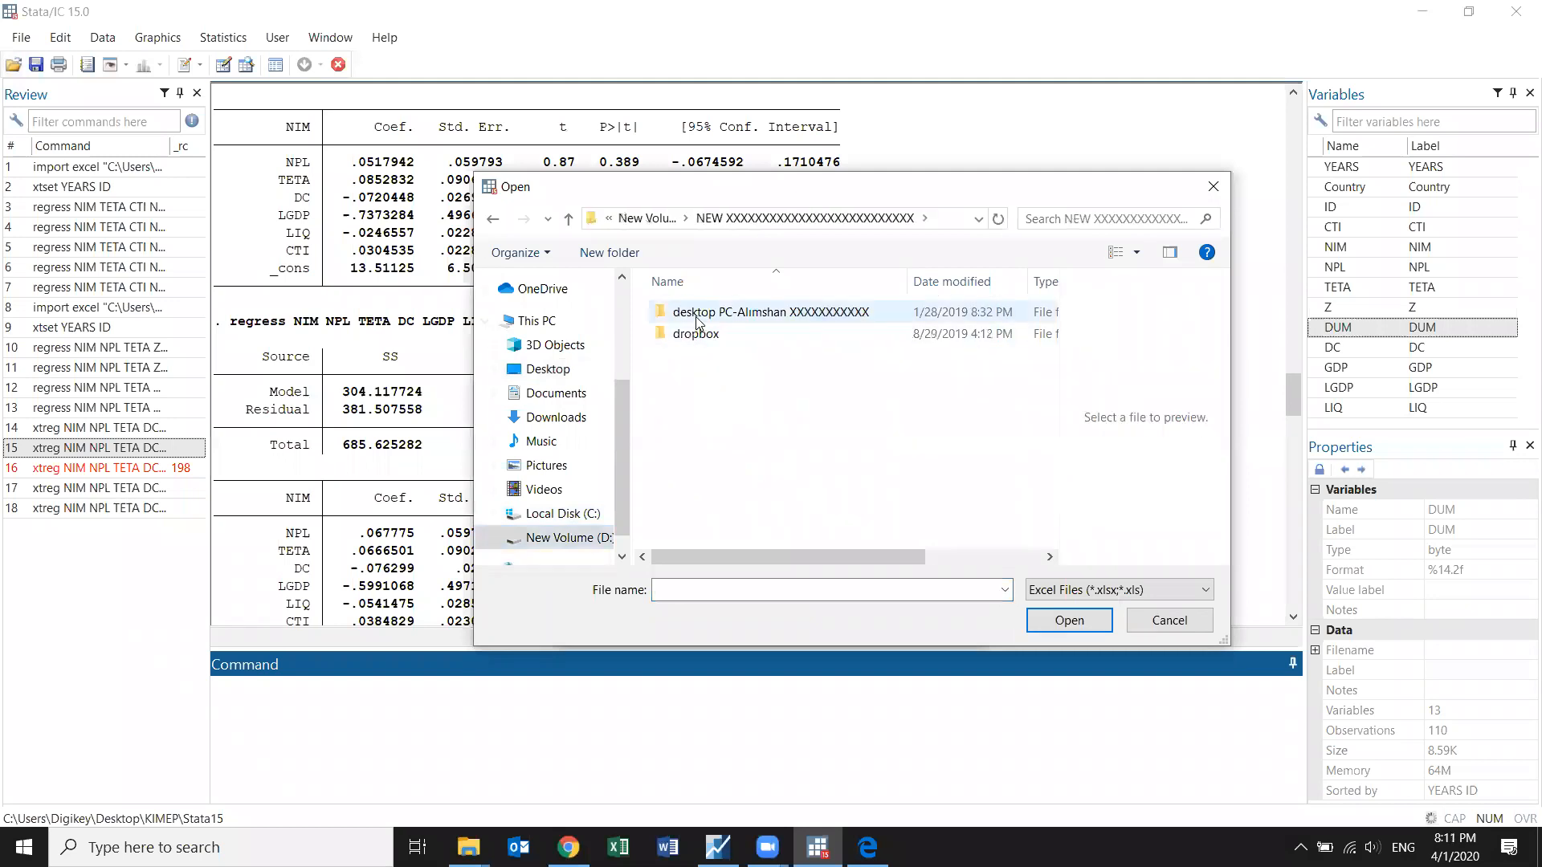
double_click(686, 314)
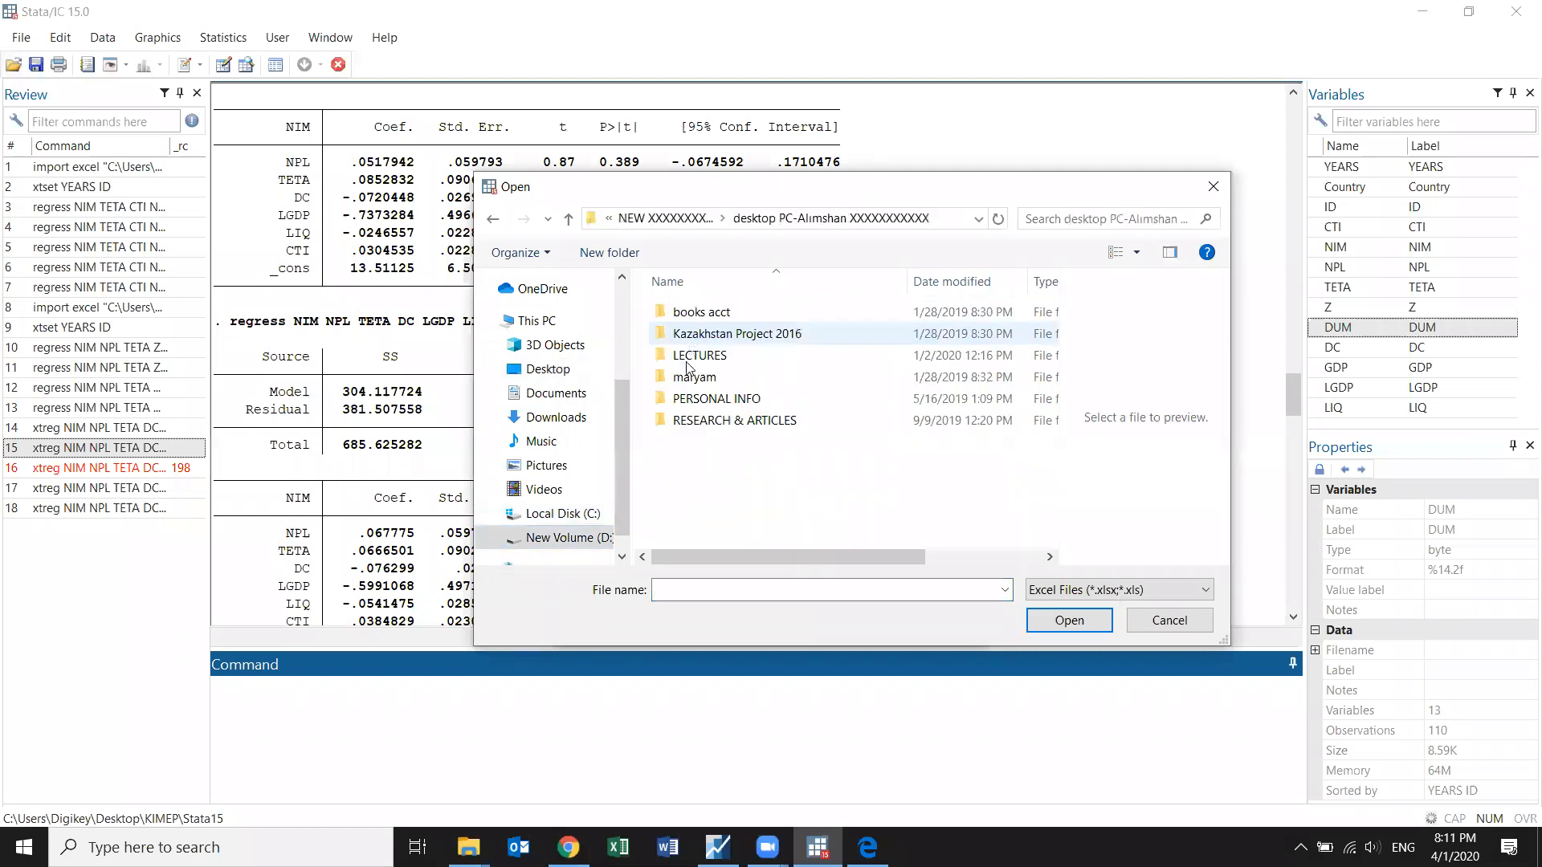
double_click(695, 421)
scroll(691, 361, down, 3)
click(726, 387)
double_click(726, 387)
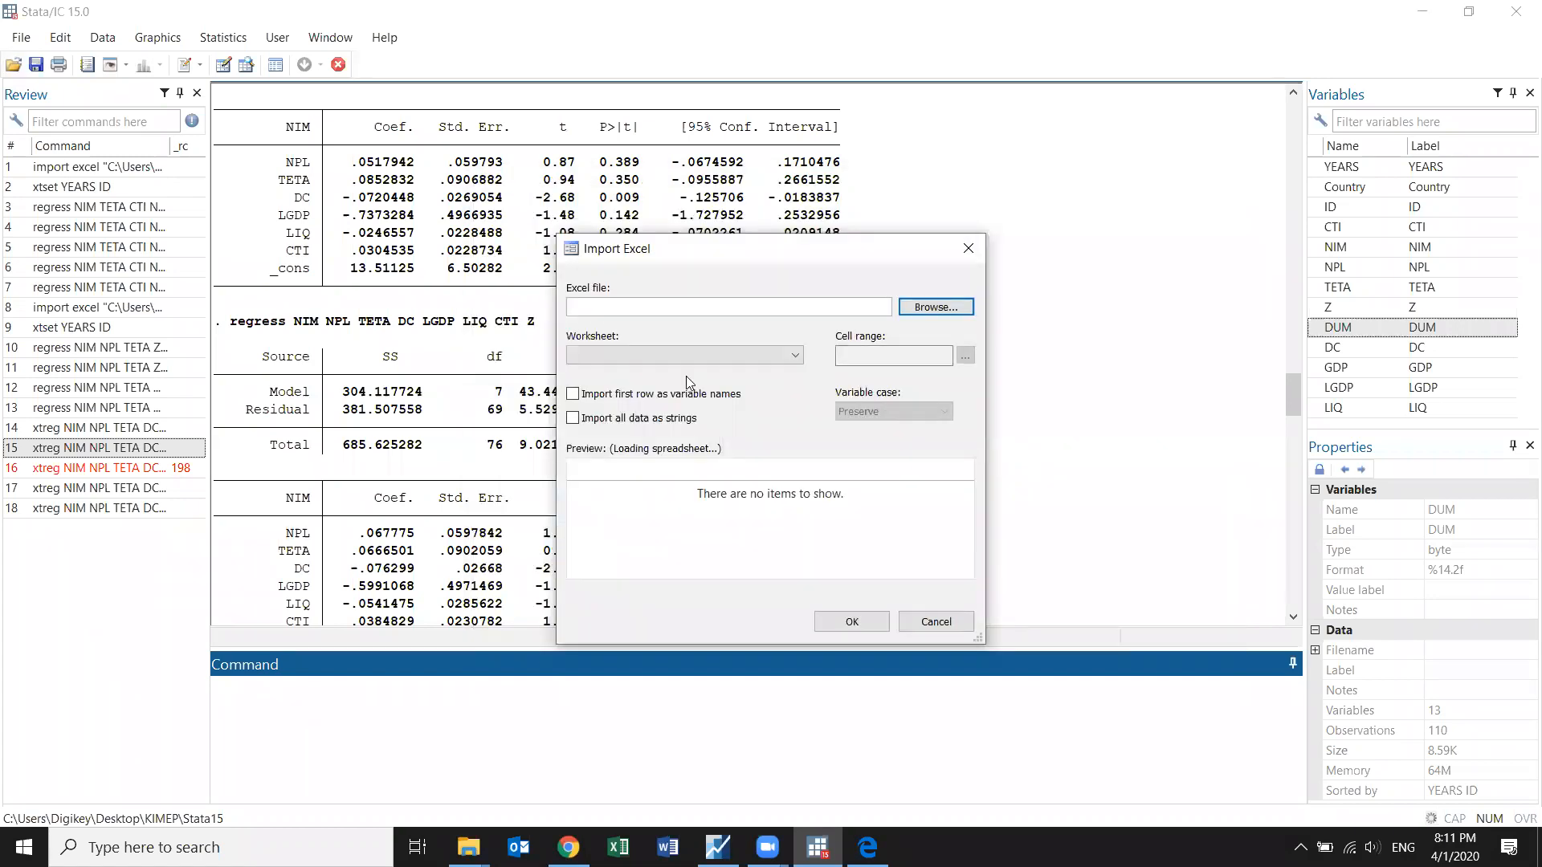
Step: Import worksheet ALL with the first row as variable names, discarding the data in memory, and rerun xtset YEARS ID
click(655, 362)
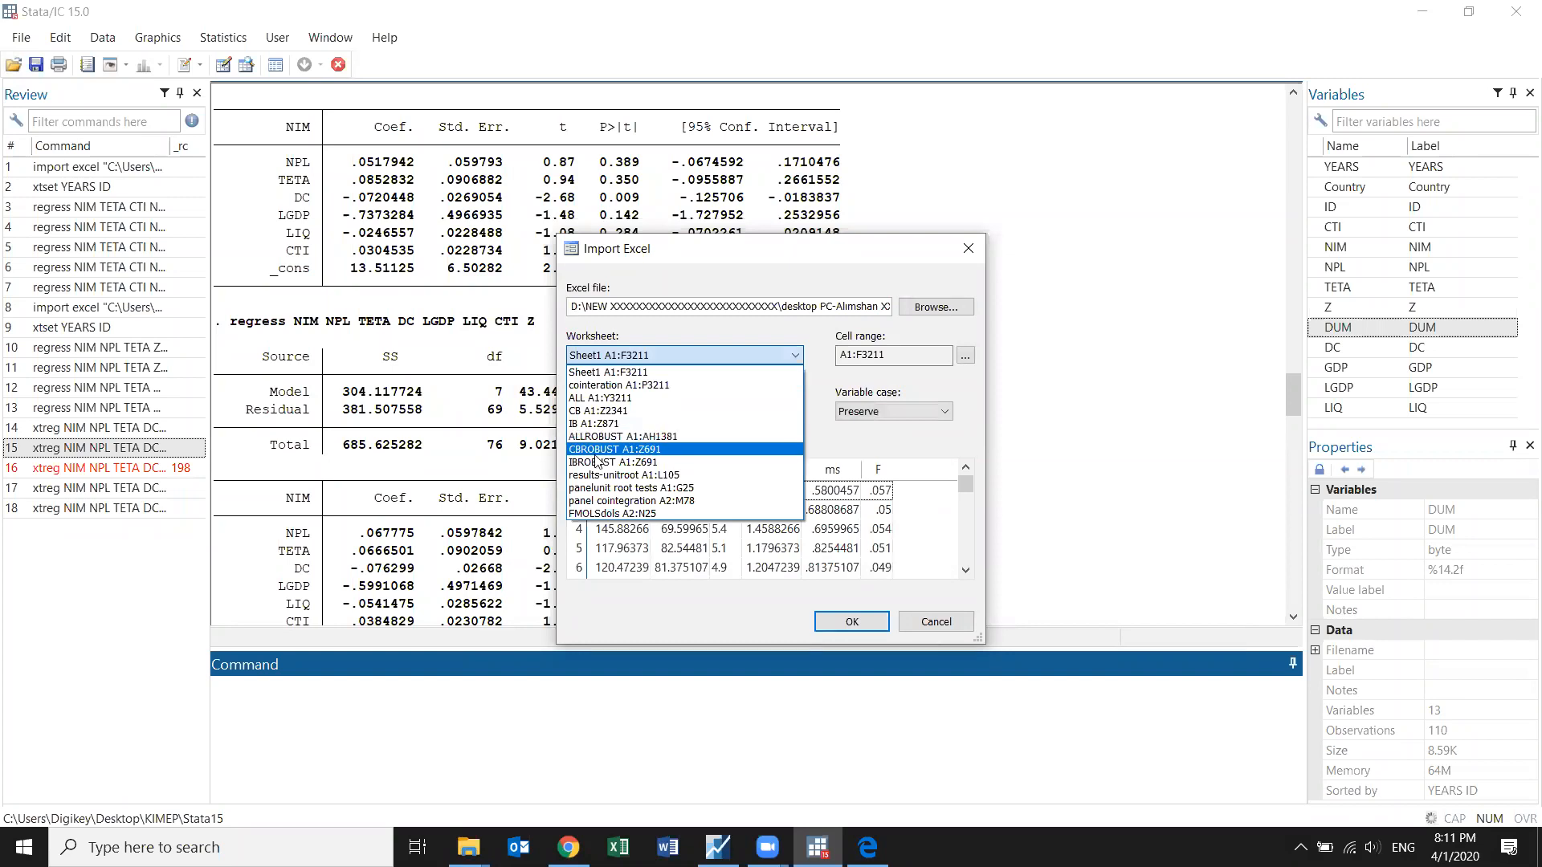
click(602, 399)
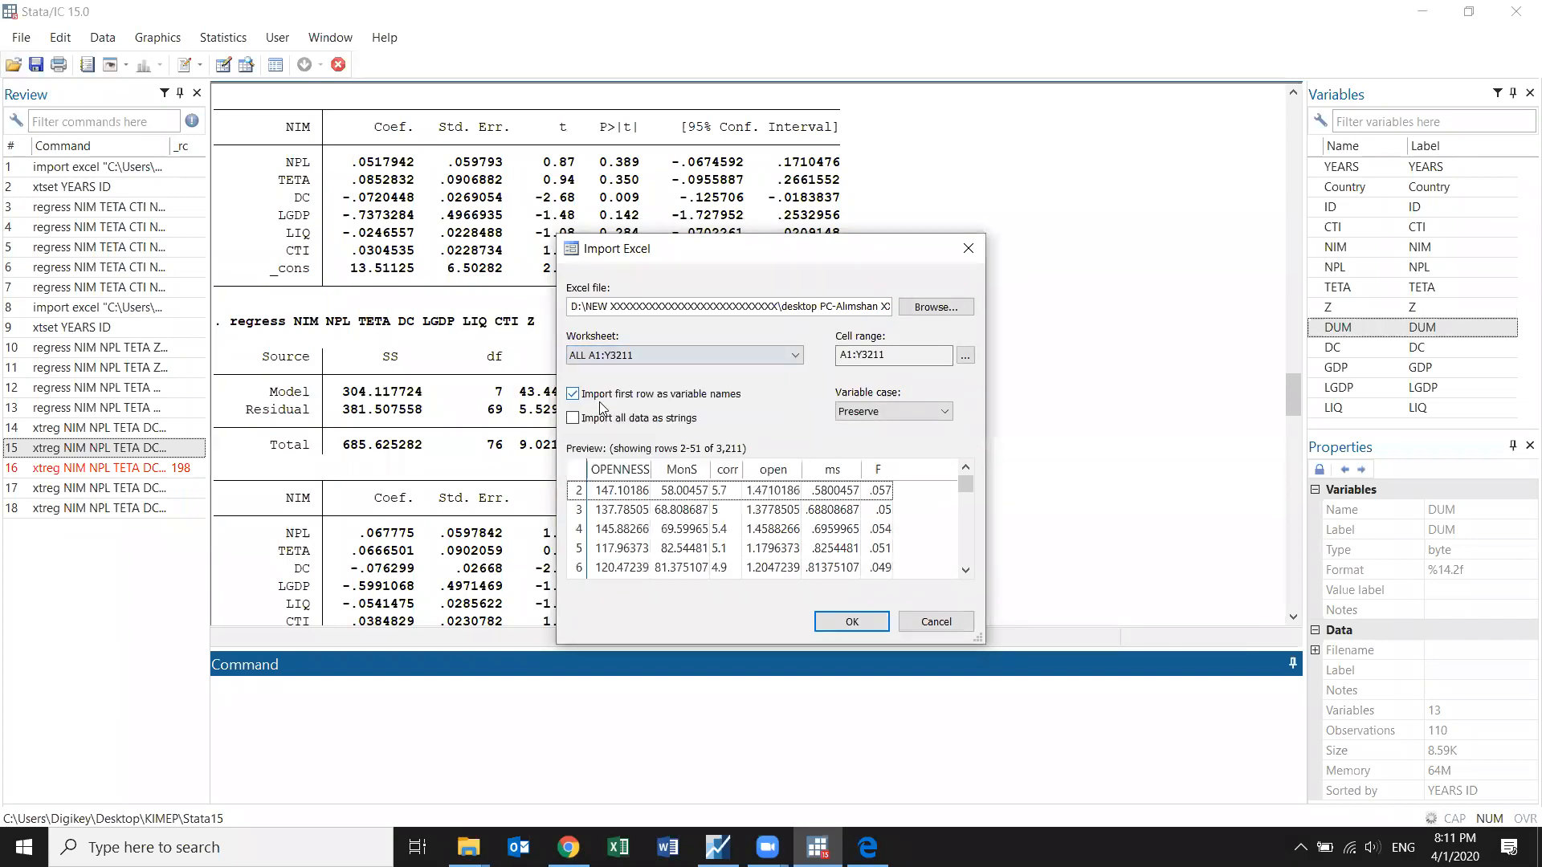
click(846, 623)
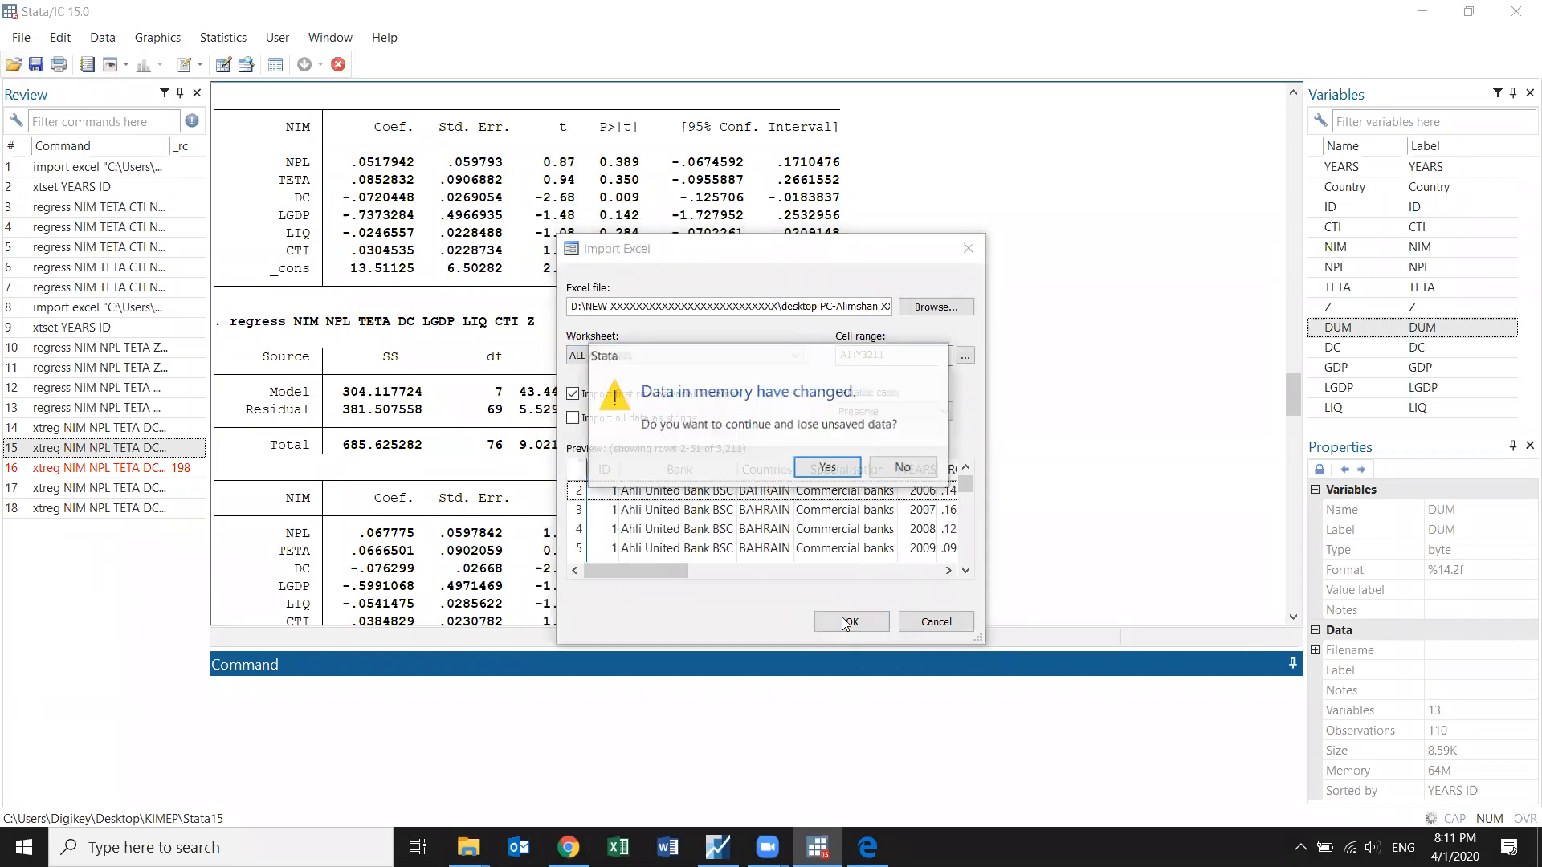
click(829, 468)
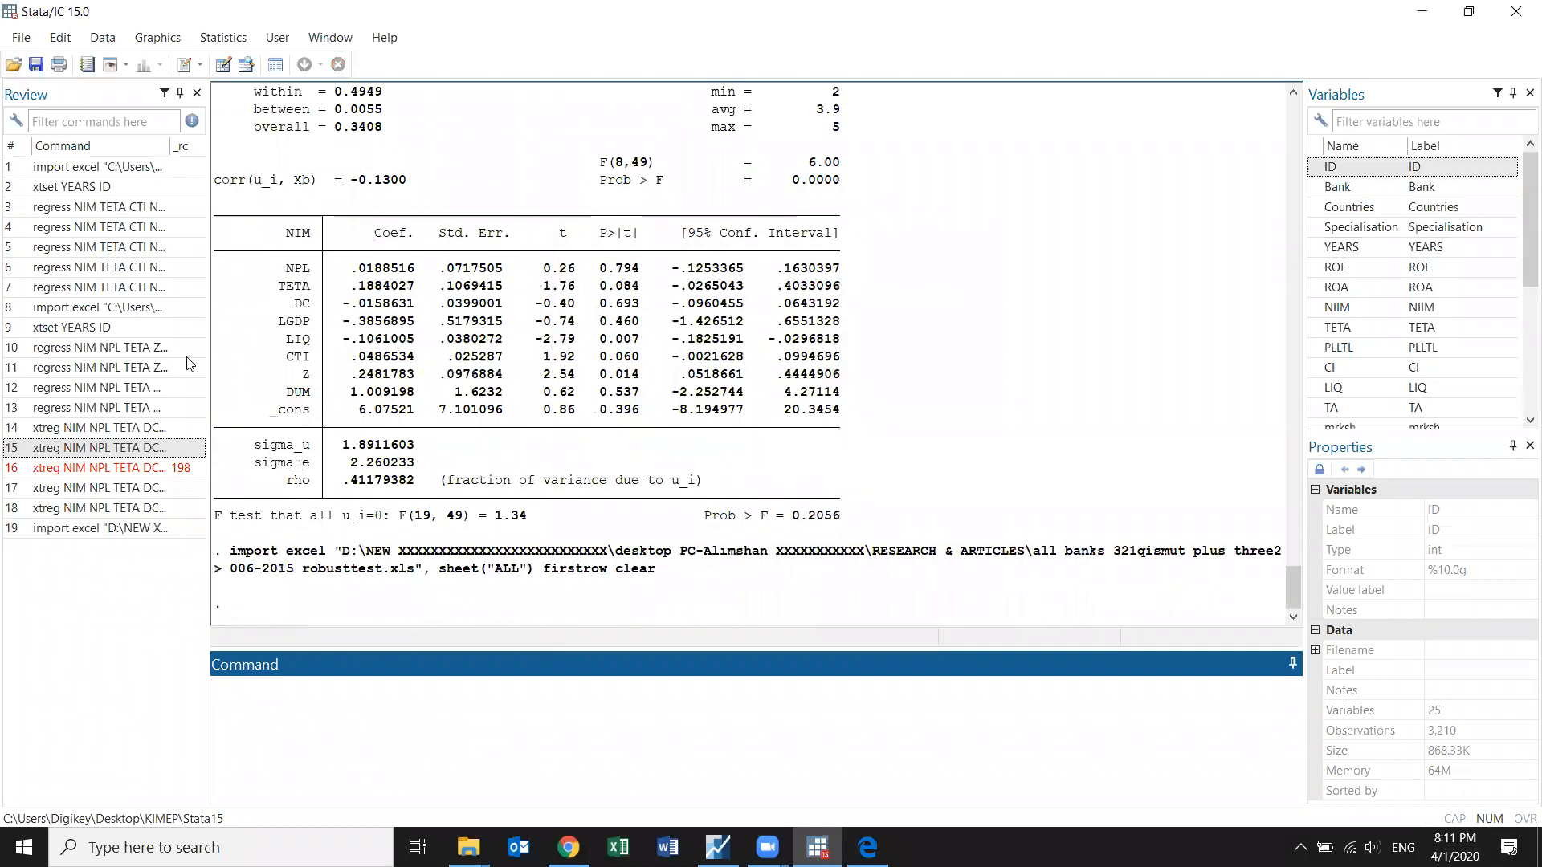
double_click(72, 186)
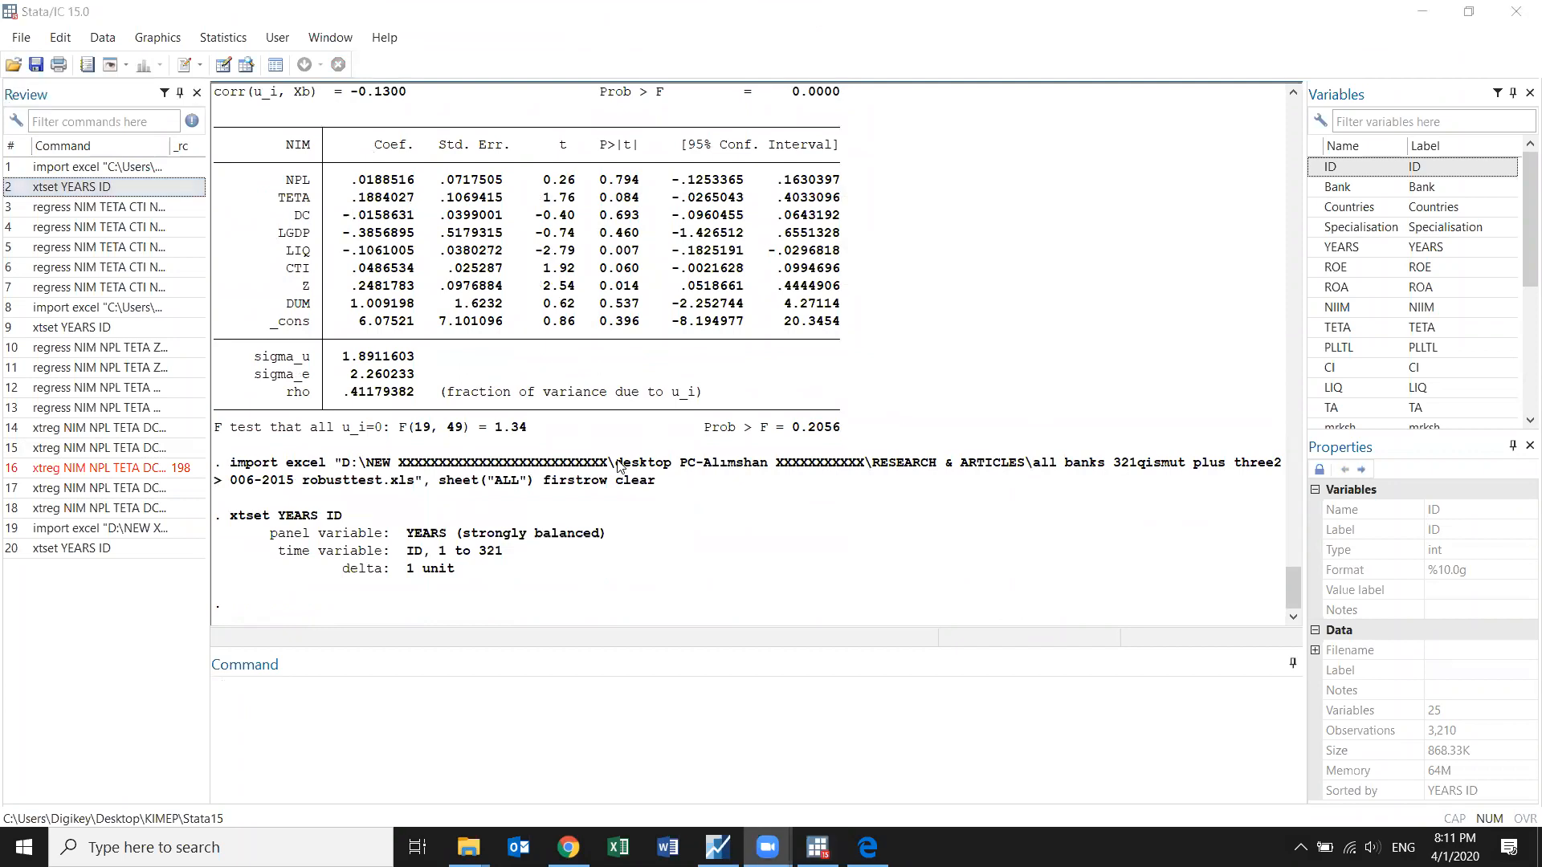
Step: Switch to File Explorer and open the workbook "all banks 321qismut plus three2006-2015 robusttest" from RESEARCH & ARTICLES on drive D
mouse_move(468, 848)
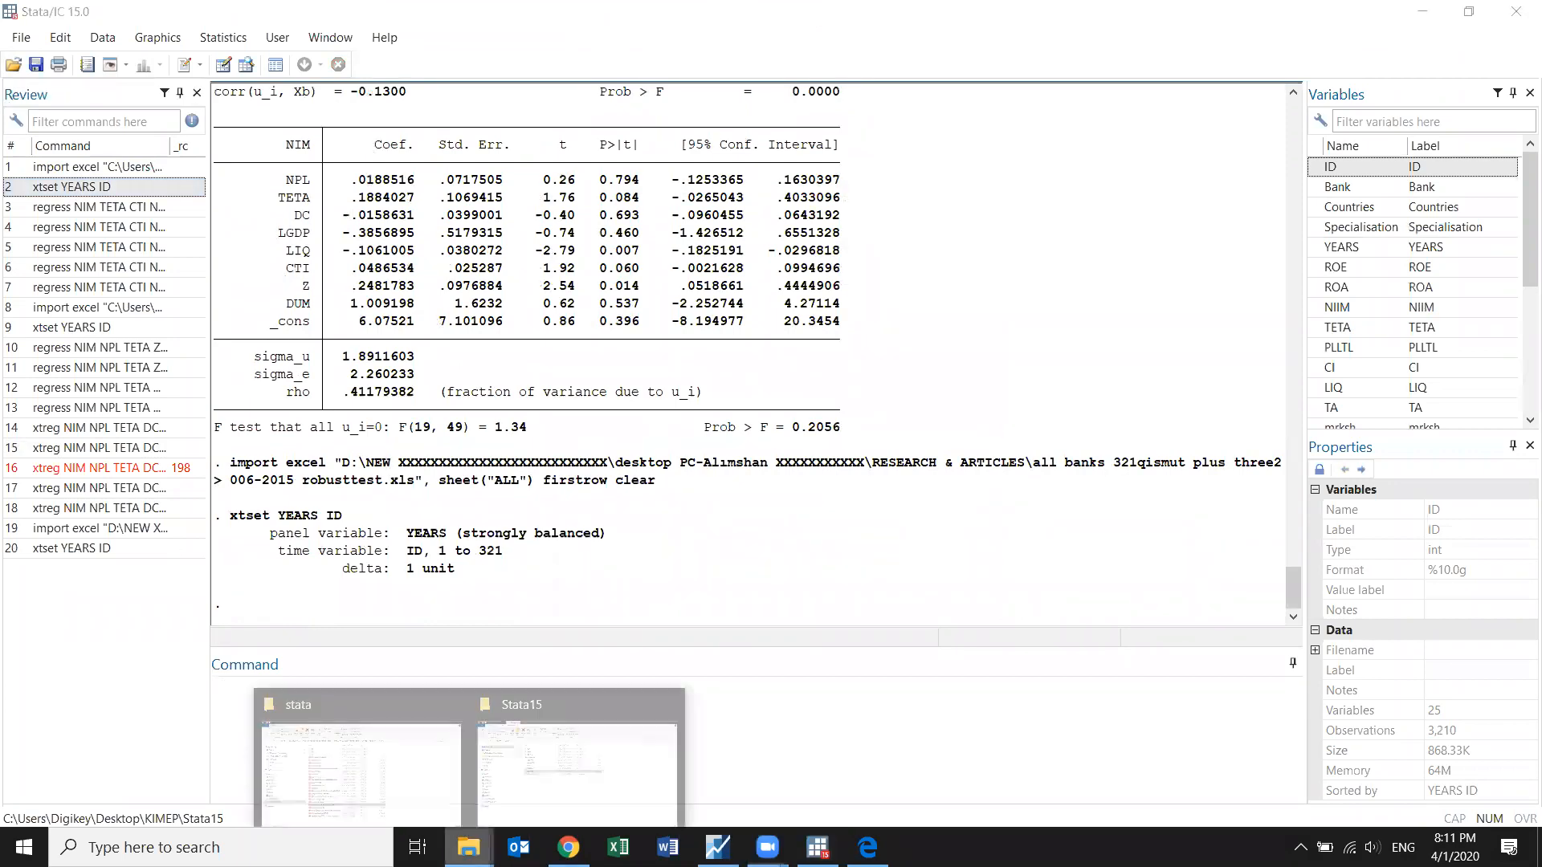
mouse_move(559, 791)
click(565, 763)
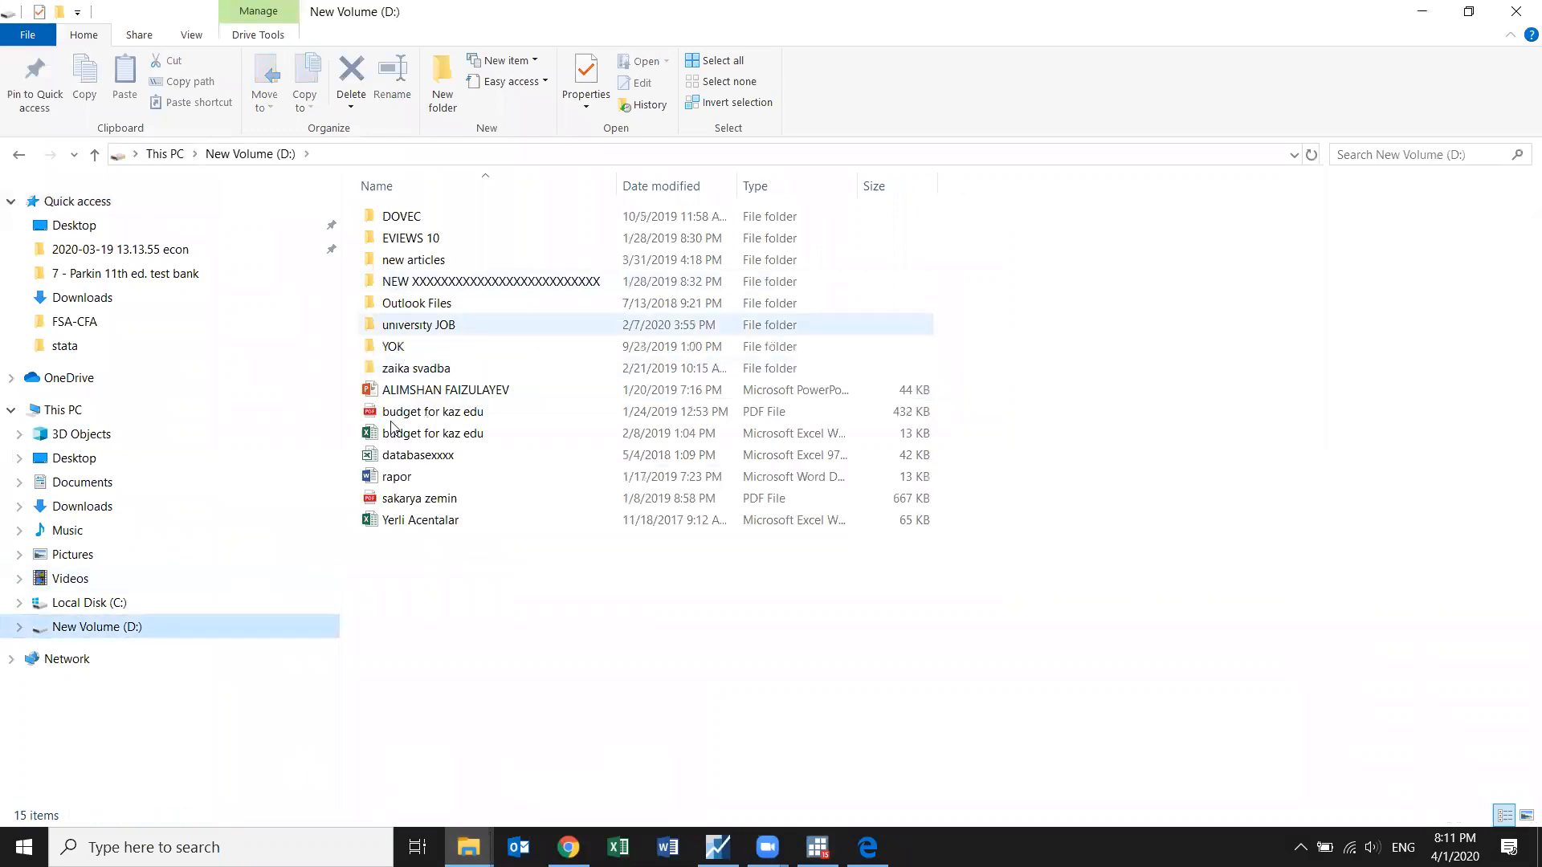
double_click(414, 281)
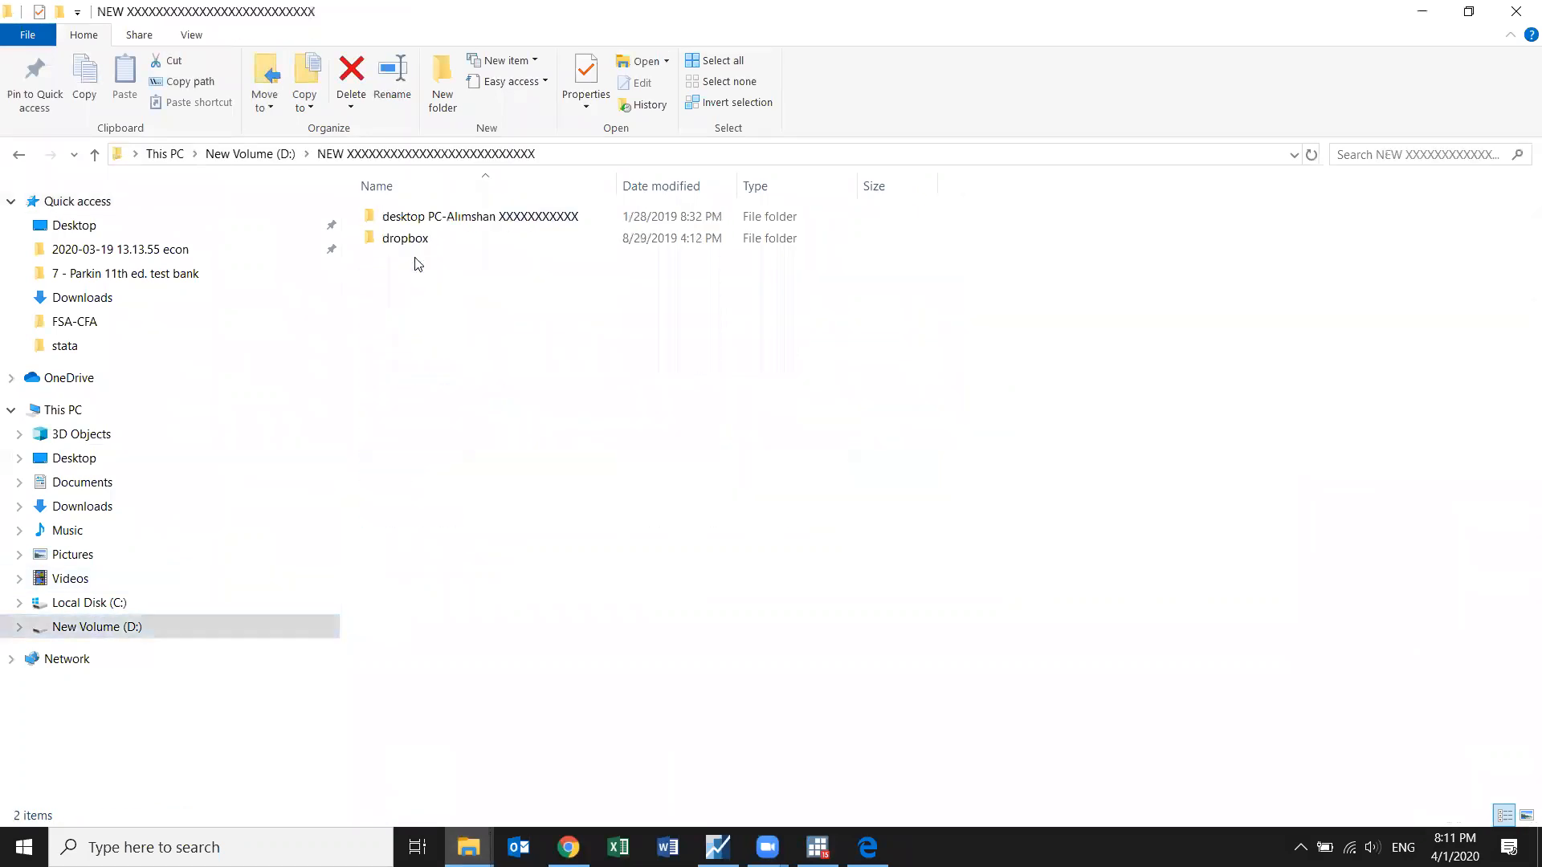
double_click(414, 219)
double_click(395, 326)
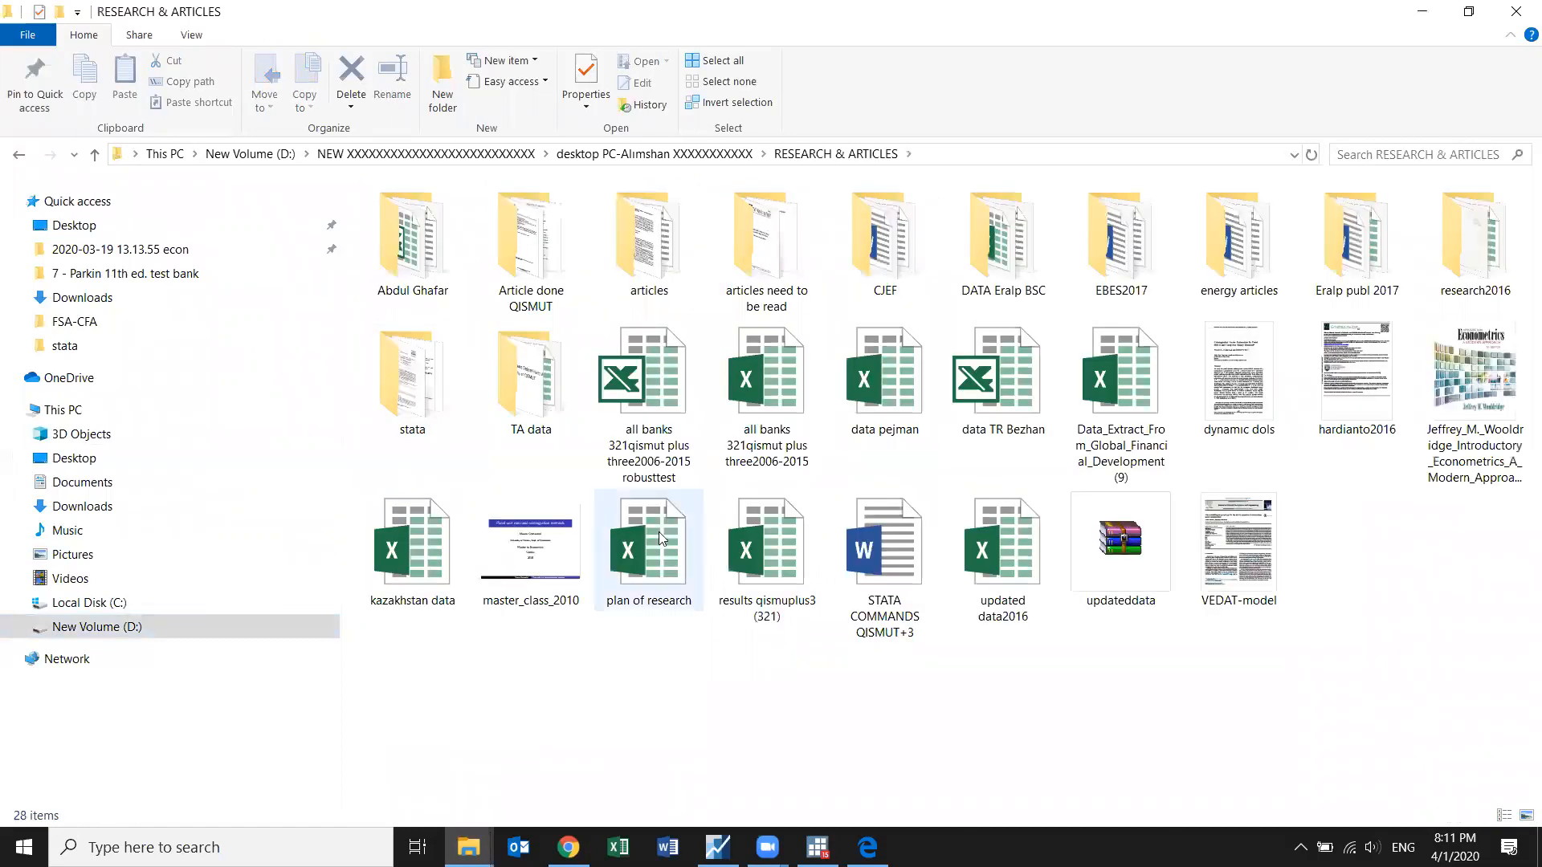
double_click(664, 395)
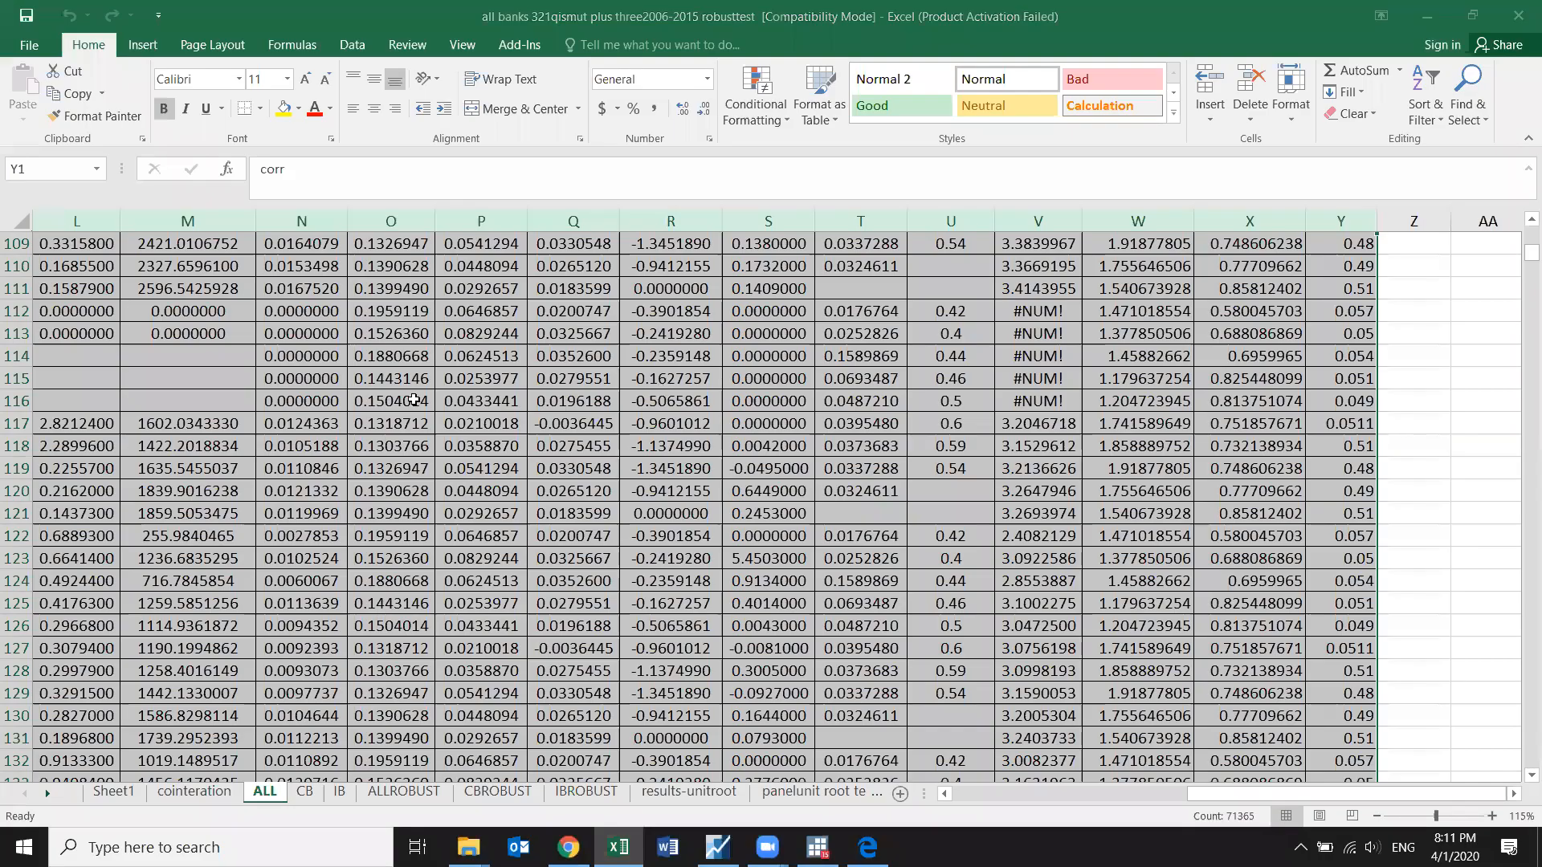
Step: Examine the extent of the bank data on the ALL sheet, going down to the last bank ID in column A
click(973, 621)
scroll(186, 334, up, 7)
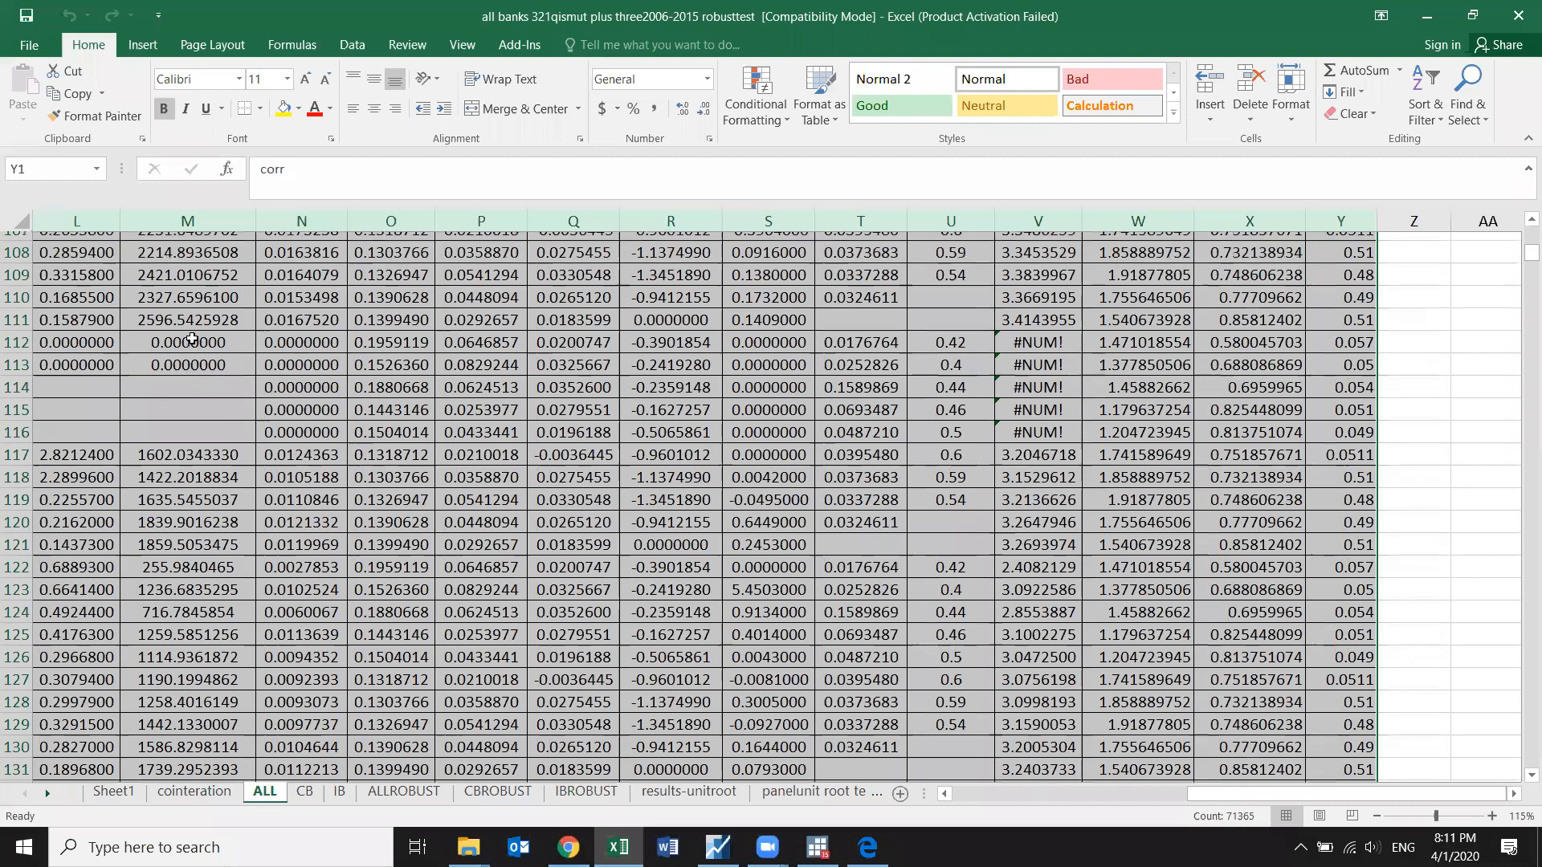
scroll(185, 334, down, 7)
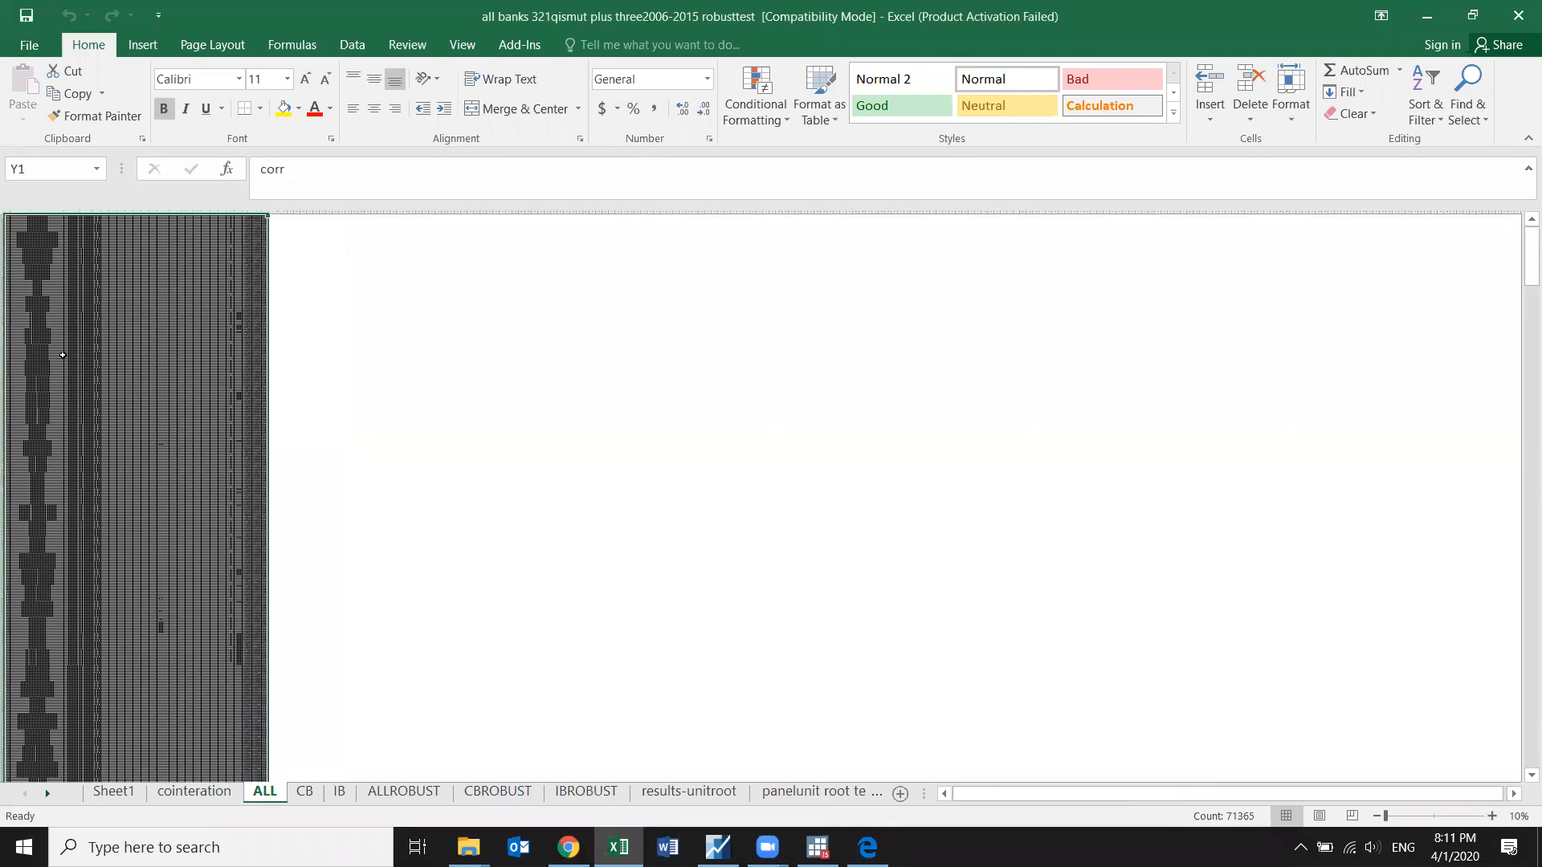
scroll(72, 307, down, 5)
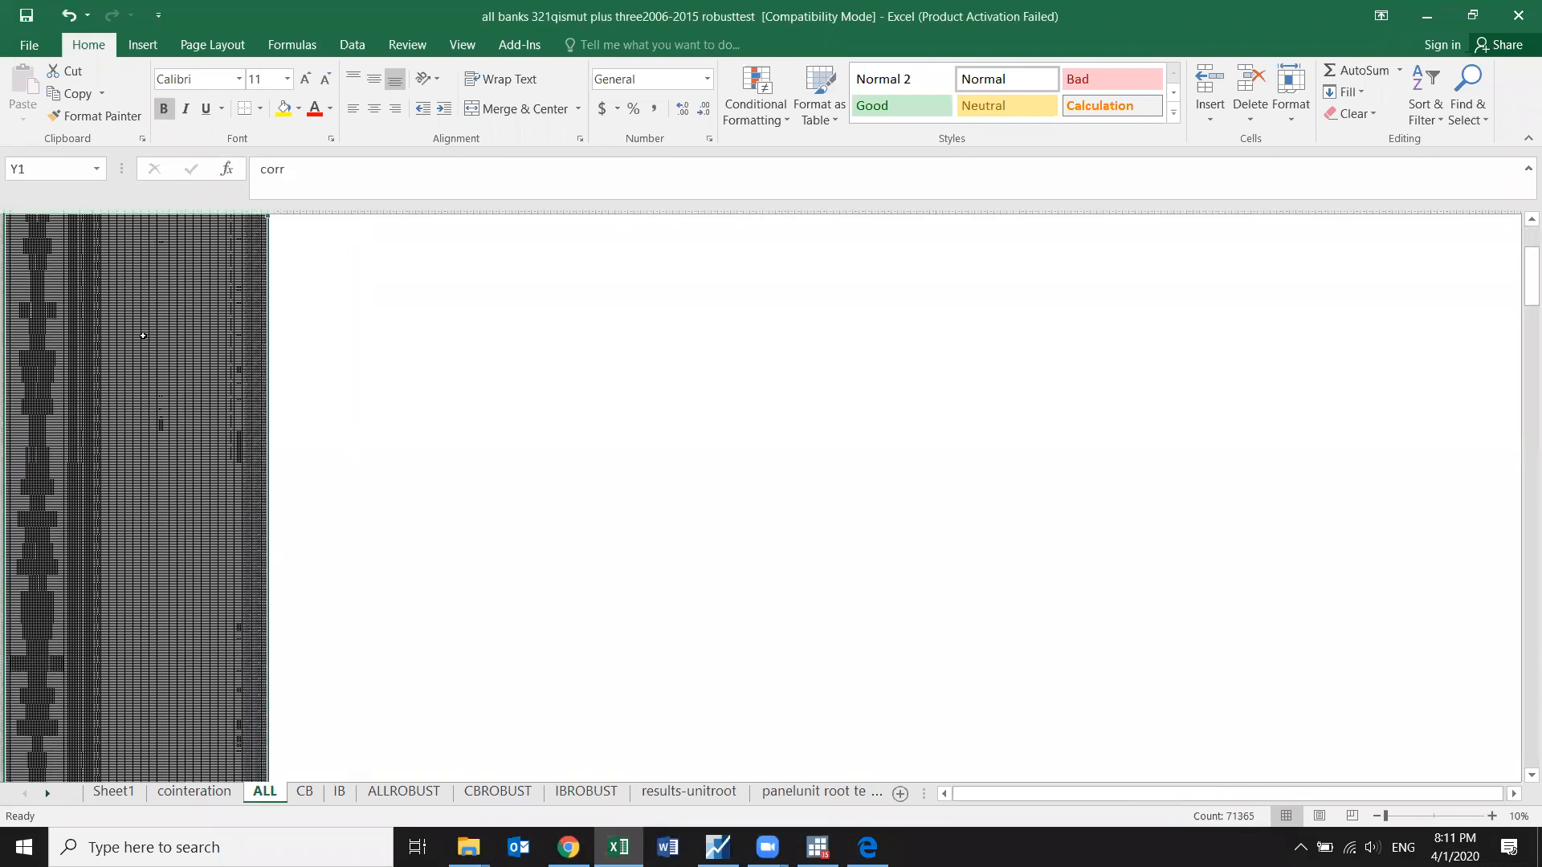
drag(1527, 273, 1518, 759)
scroll(148, 580, down, 11)
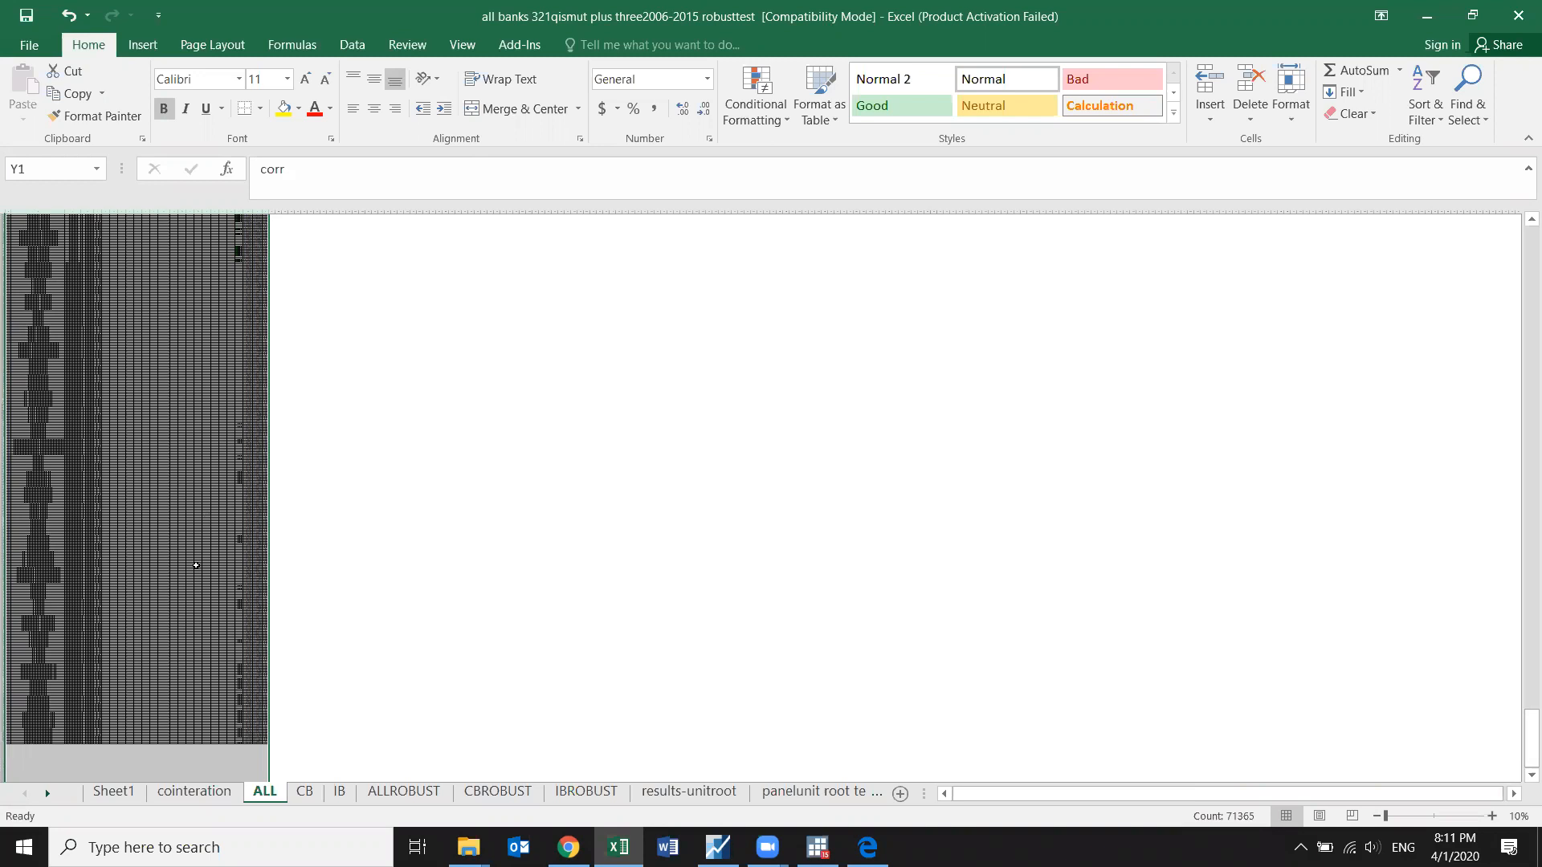
scroll(44, 594, up, 4)
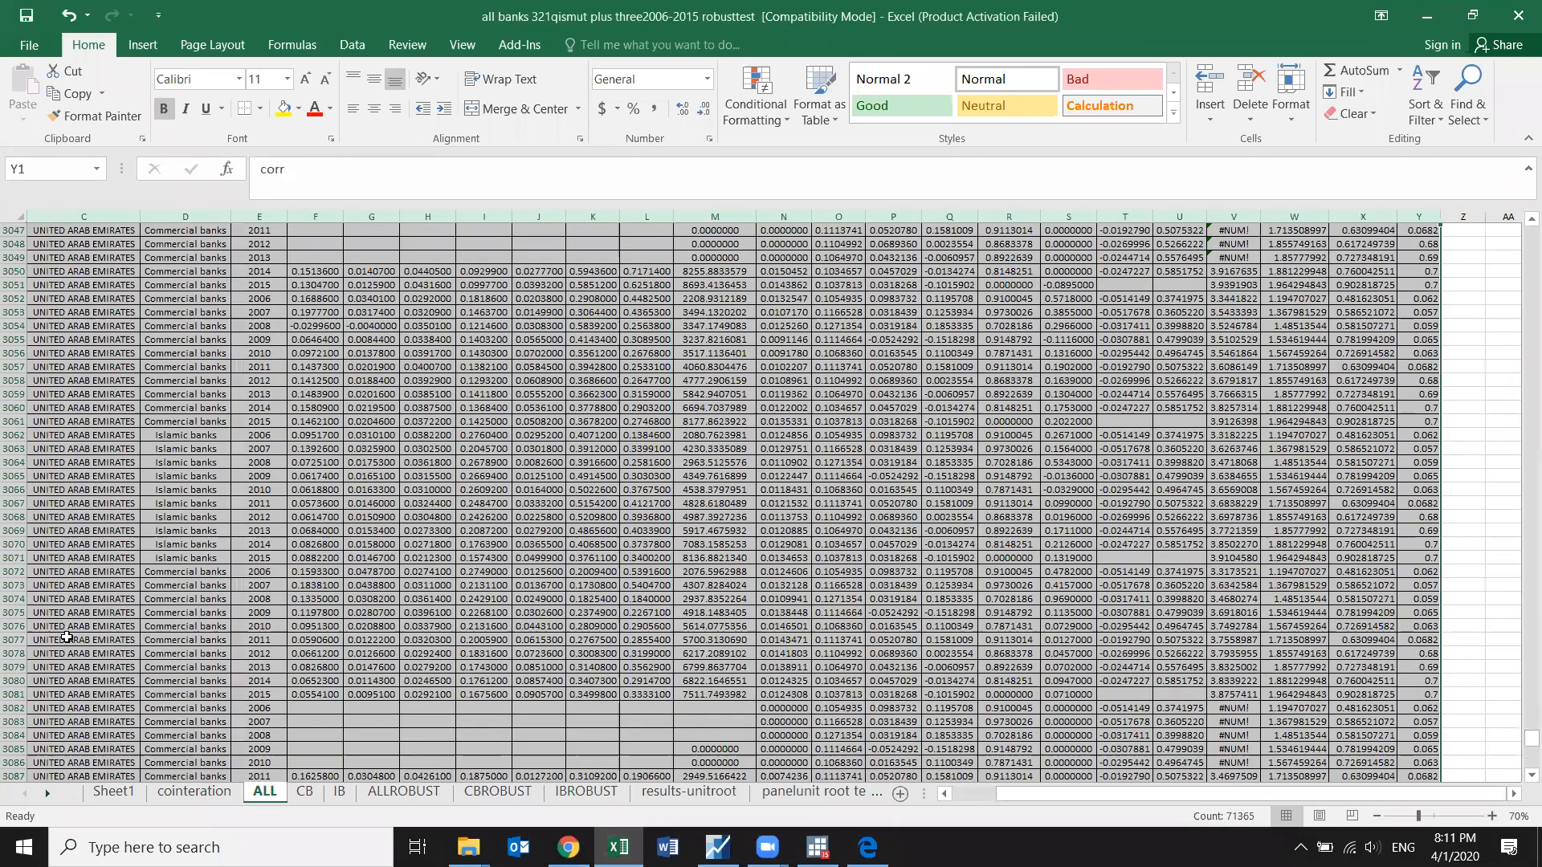
drag(1101, 801, 899, 818)
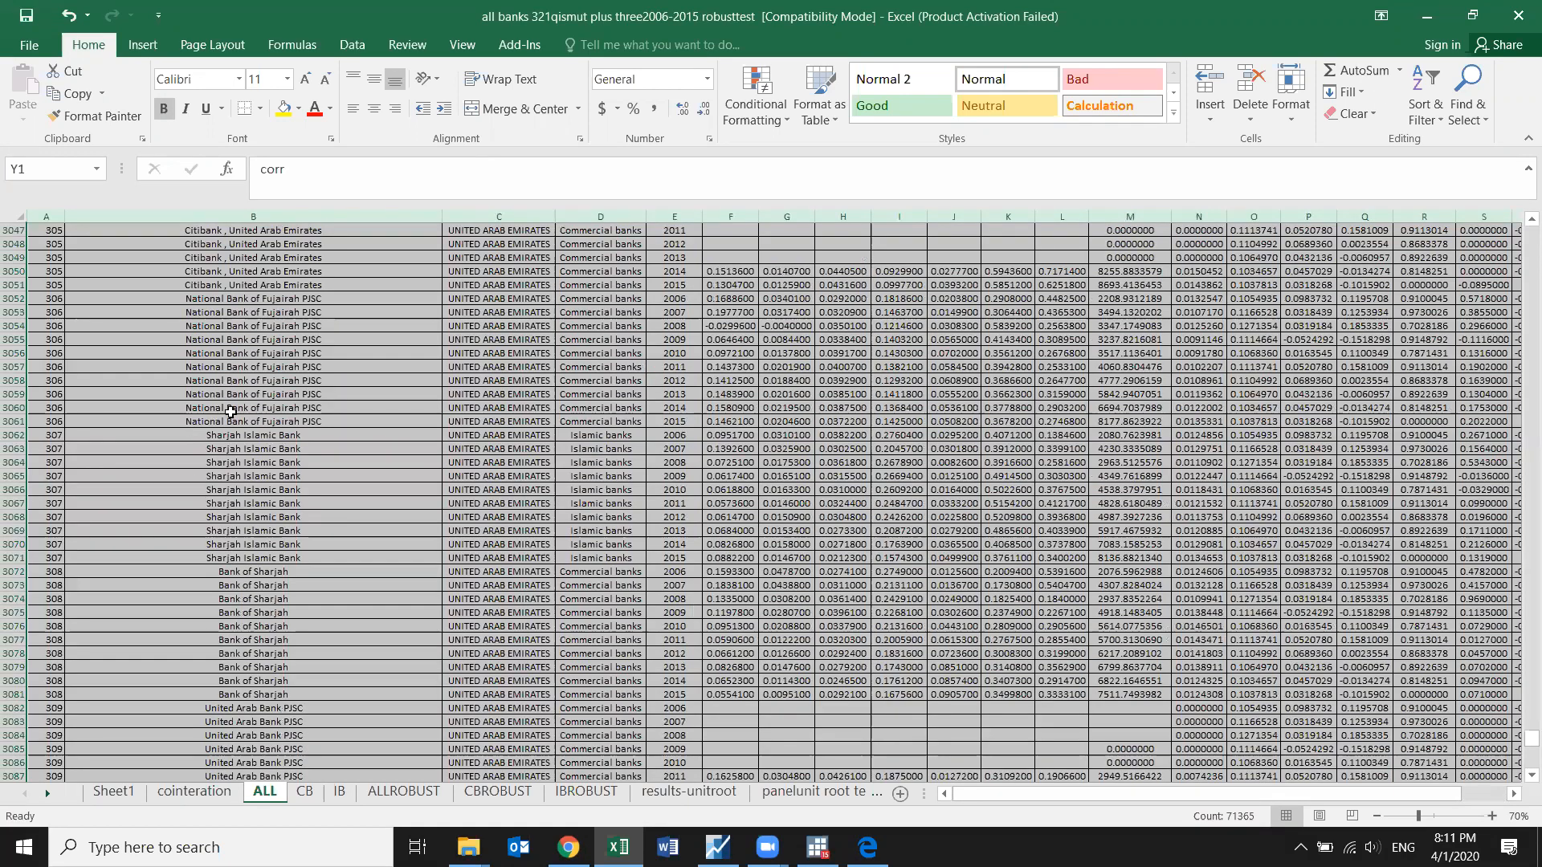
scroll(225, 385, down, 20)
scroll(235, 444, down, 20)
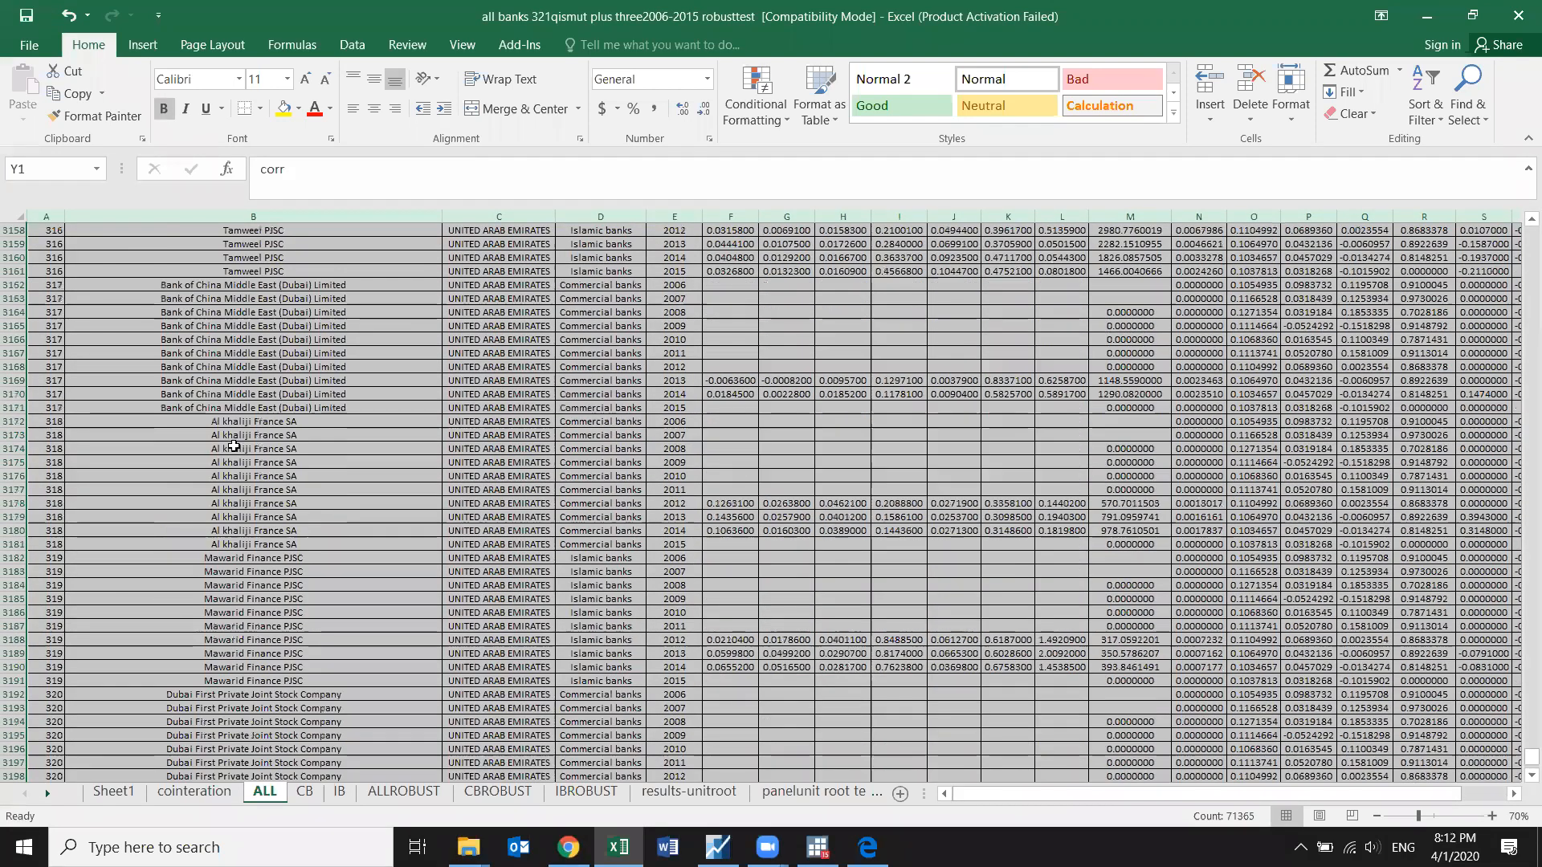
click(44, 465)
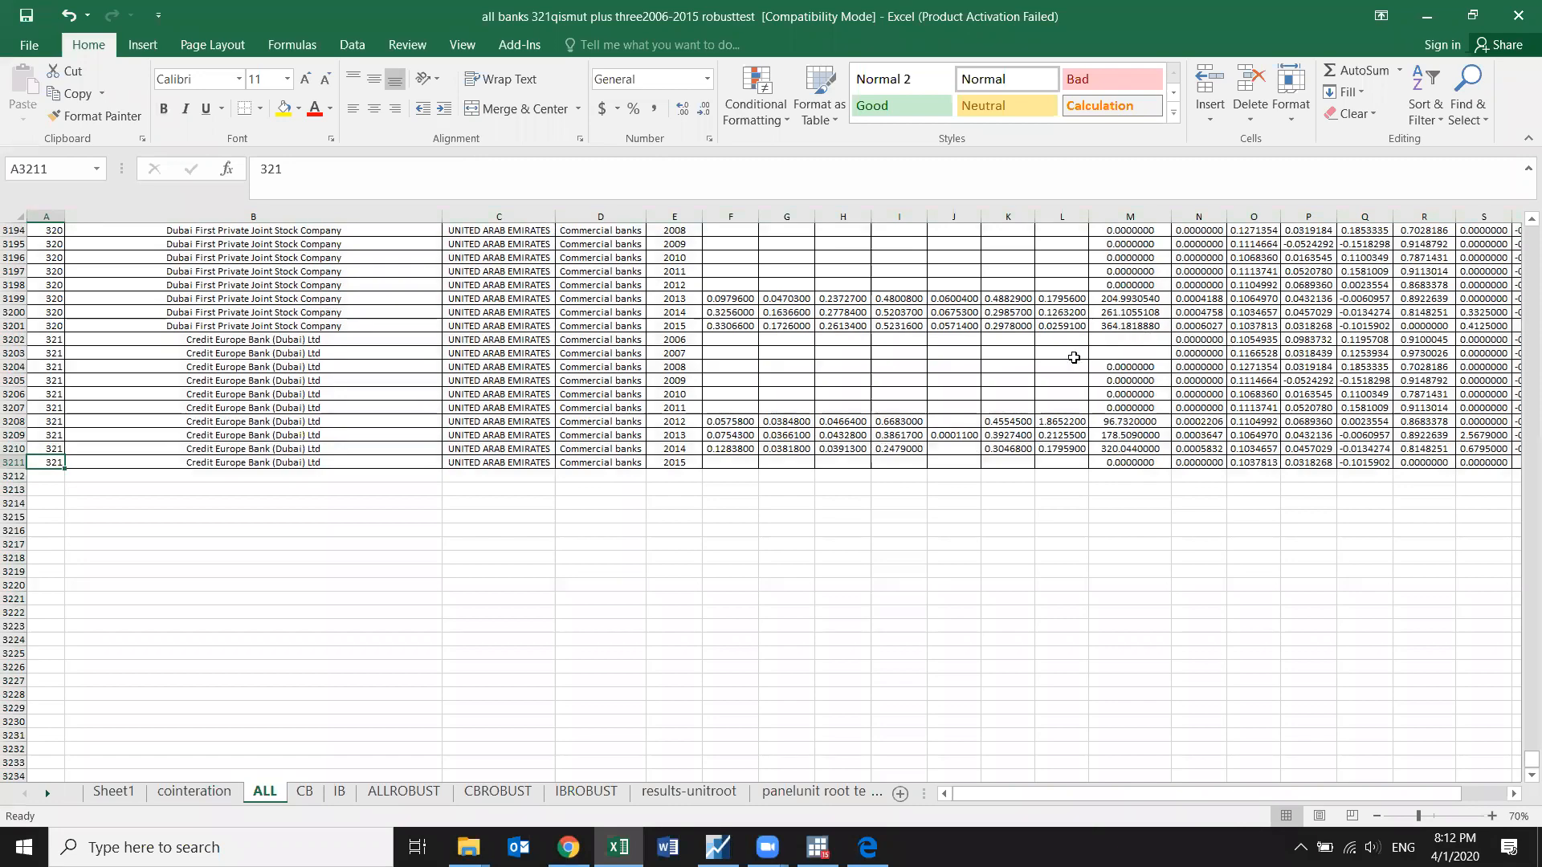
Step: Review the bank, country and year entries upward from the end of the ALL sheet and close the workbook
scroll(1072, 356, up, 20)
scroll(1056, 364, up, 20)
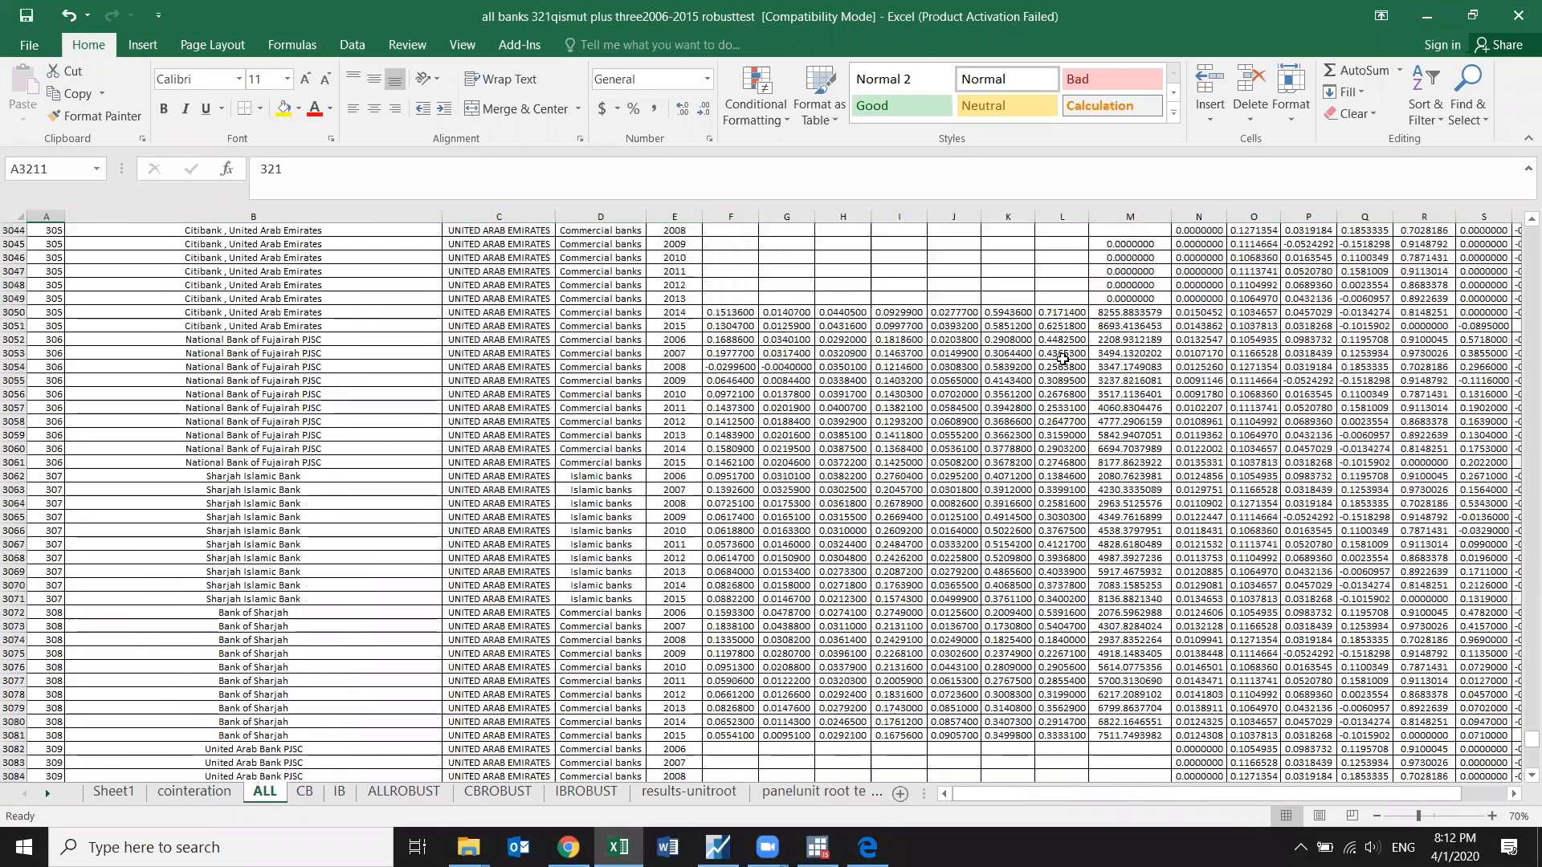
scroll(1031, 357, up, 20)
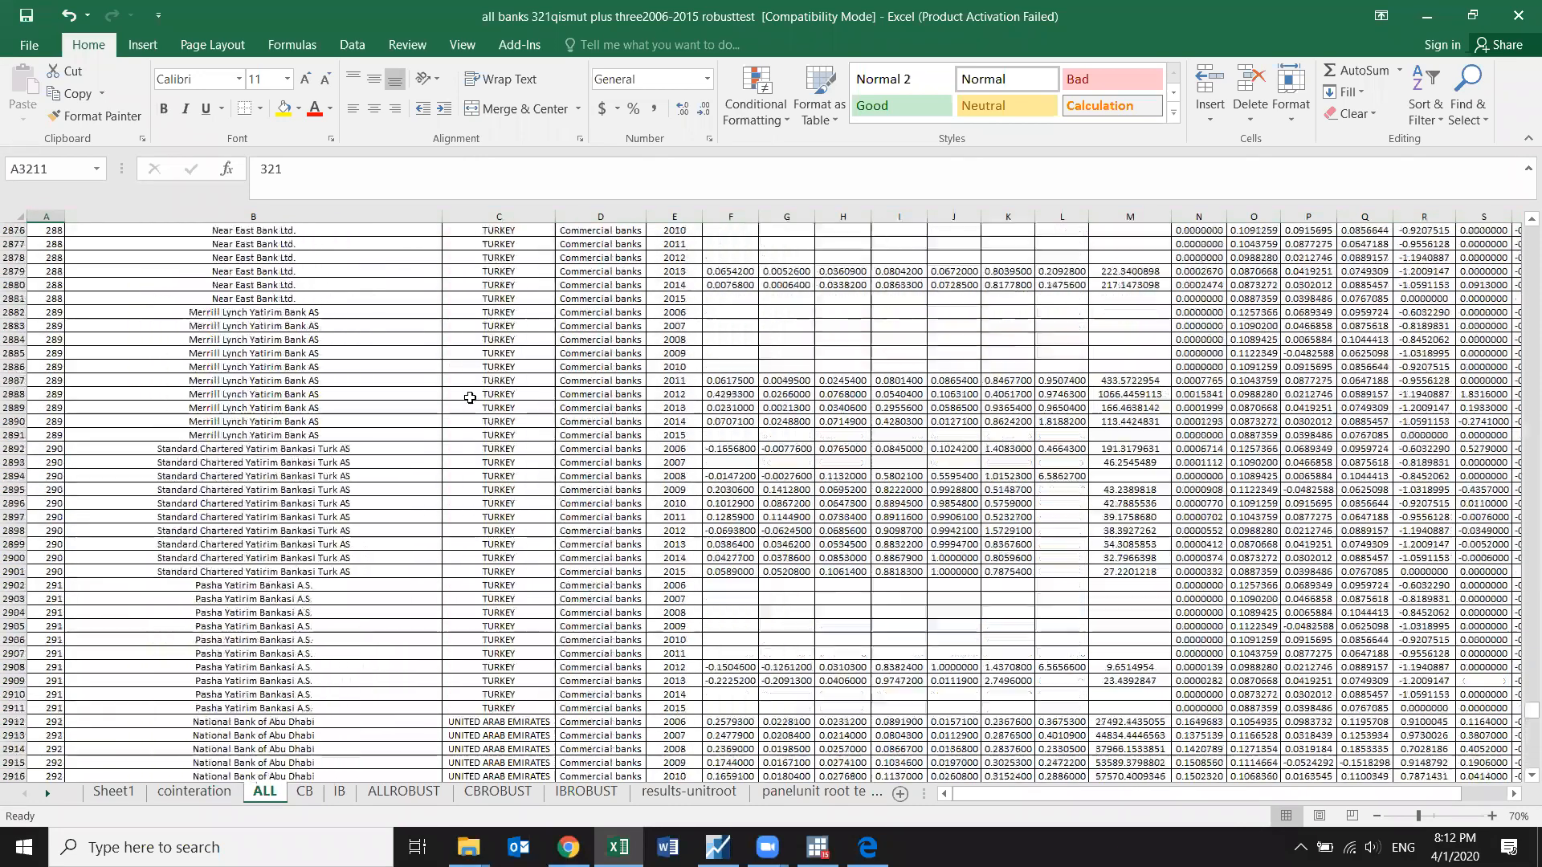
scroll(706, 402, up, 20)
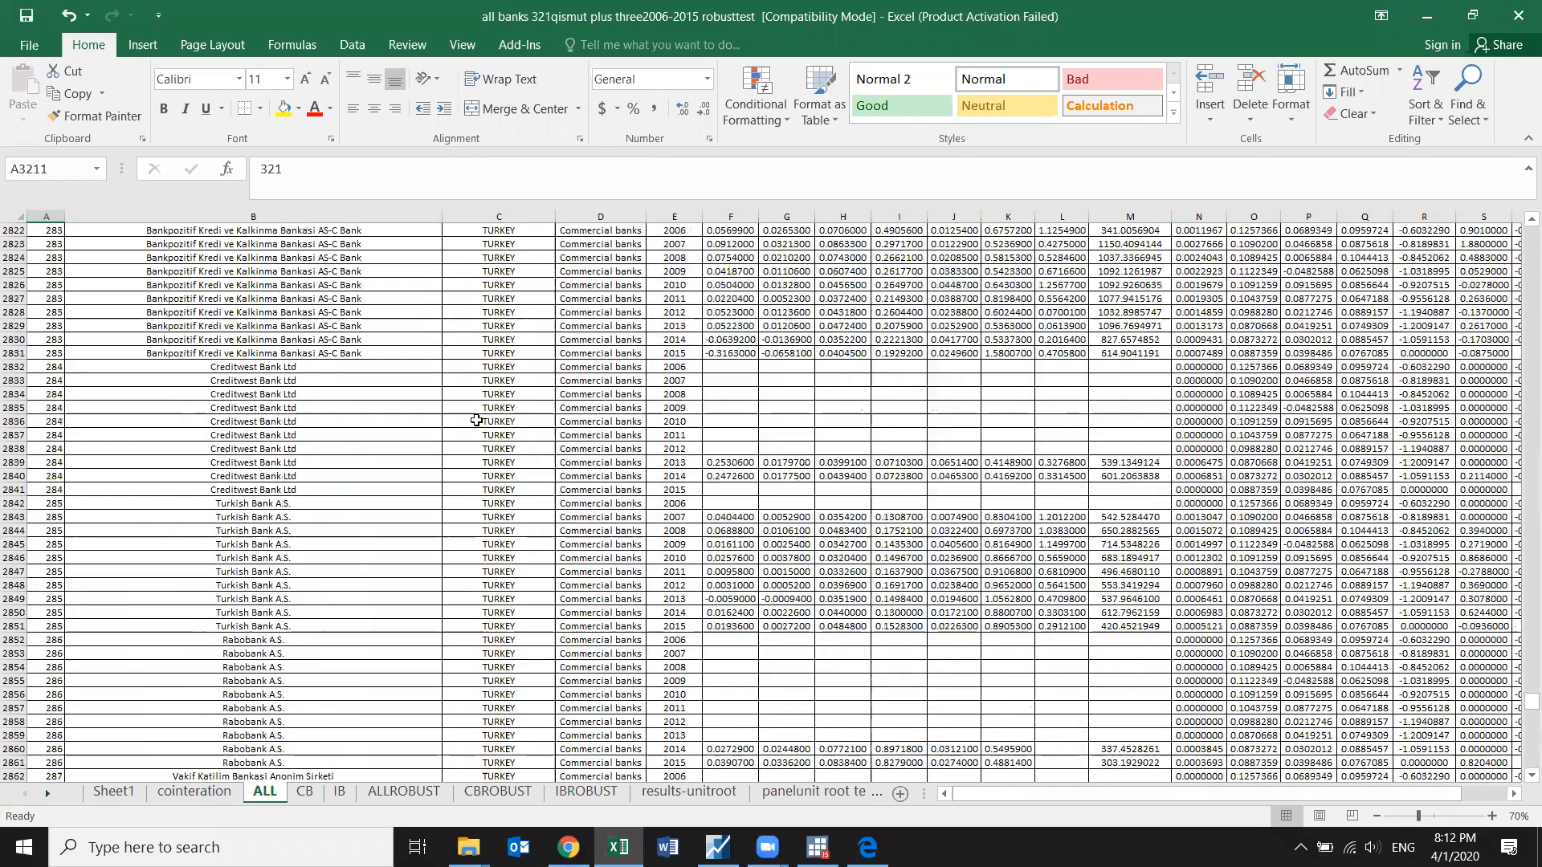
scroll(635, 389, up, 10)
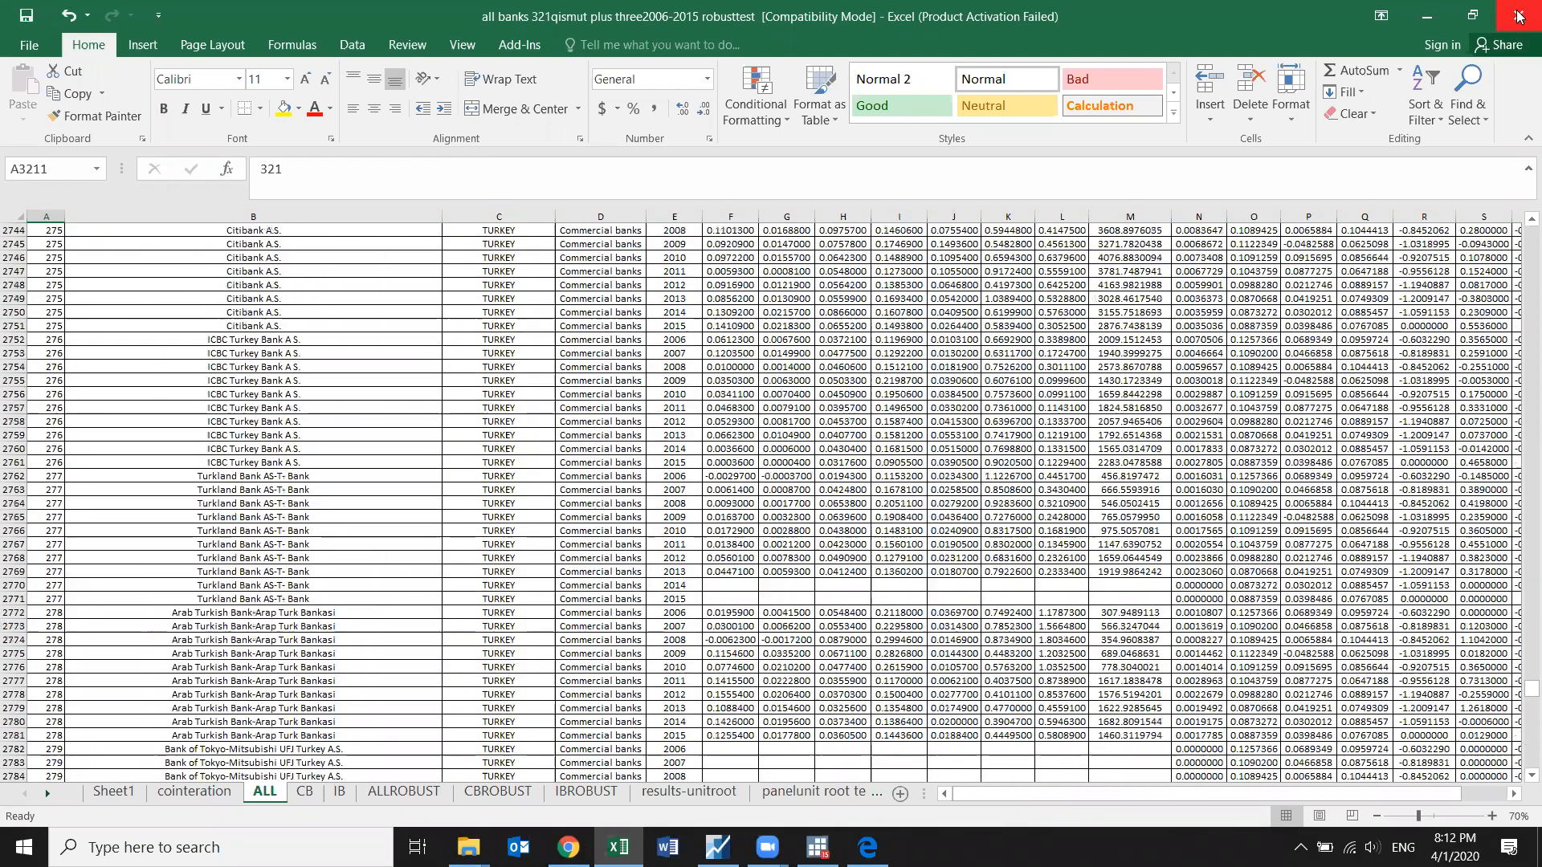
click(1518, 15)
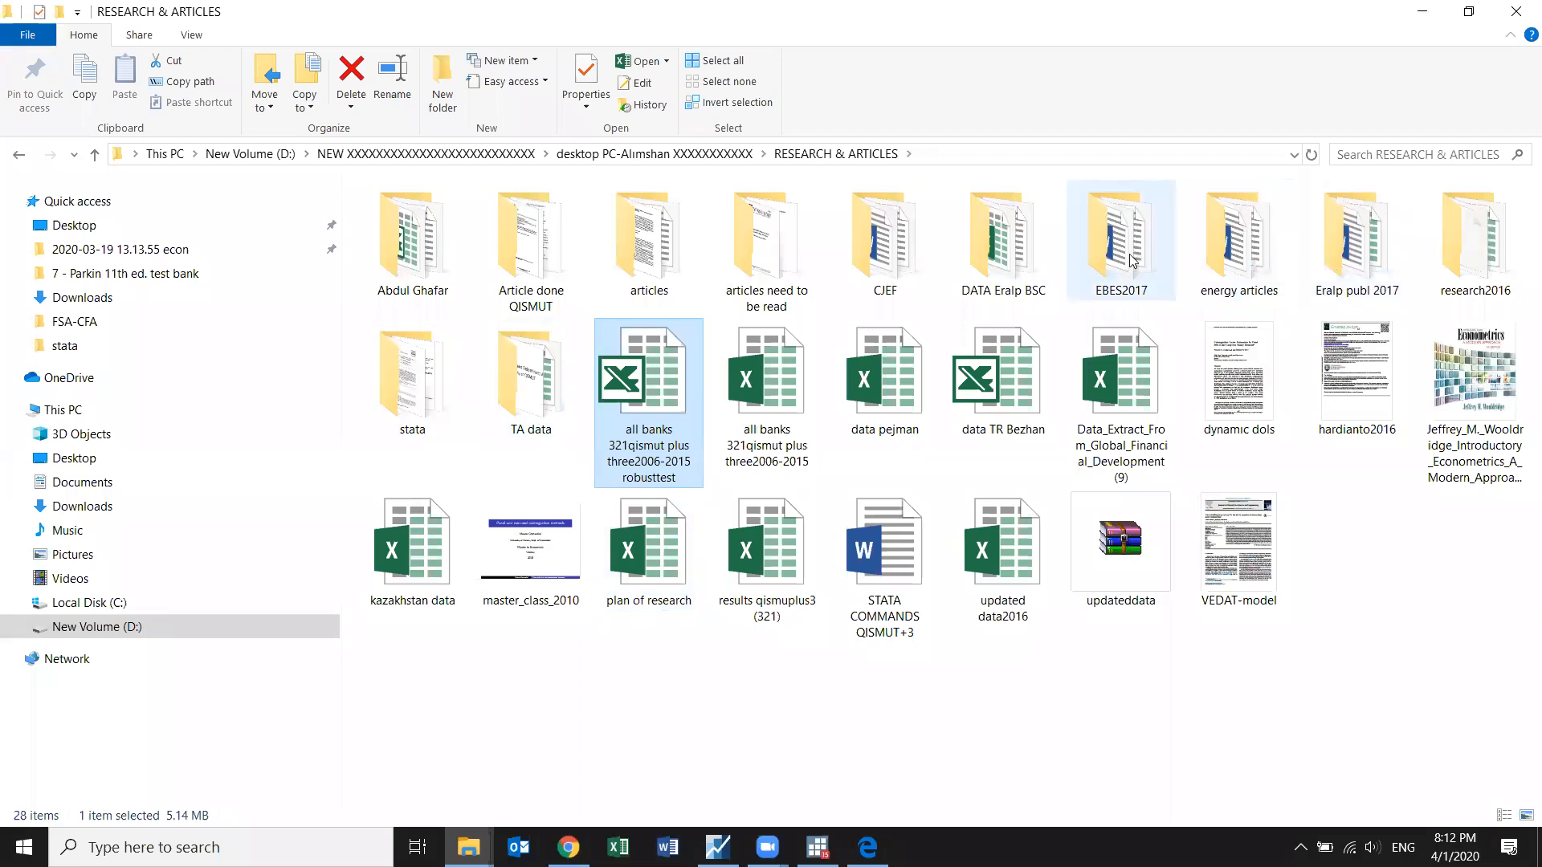
Step: Open the STATA COMMANDS Word document from the research2016 folder, dismiss the activation wizard and select the document's entire text
click(1492, 258)
double_click(1492, 259)
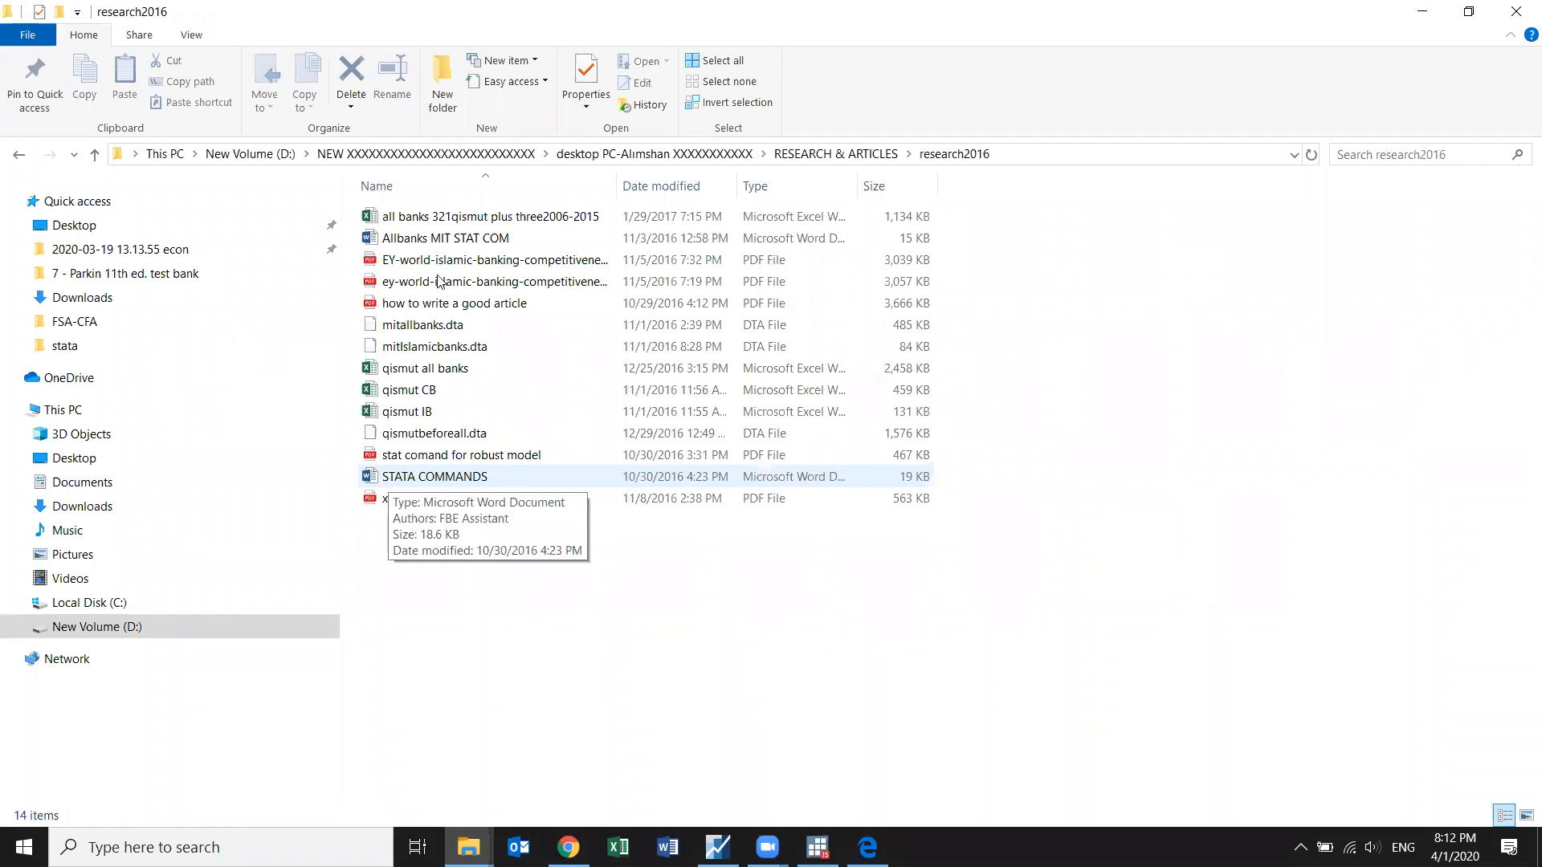
click(406, 481)
double_click(406, 481)
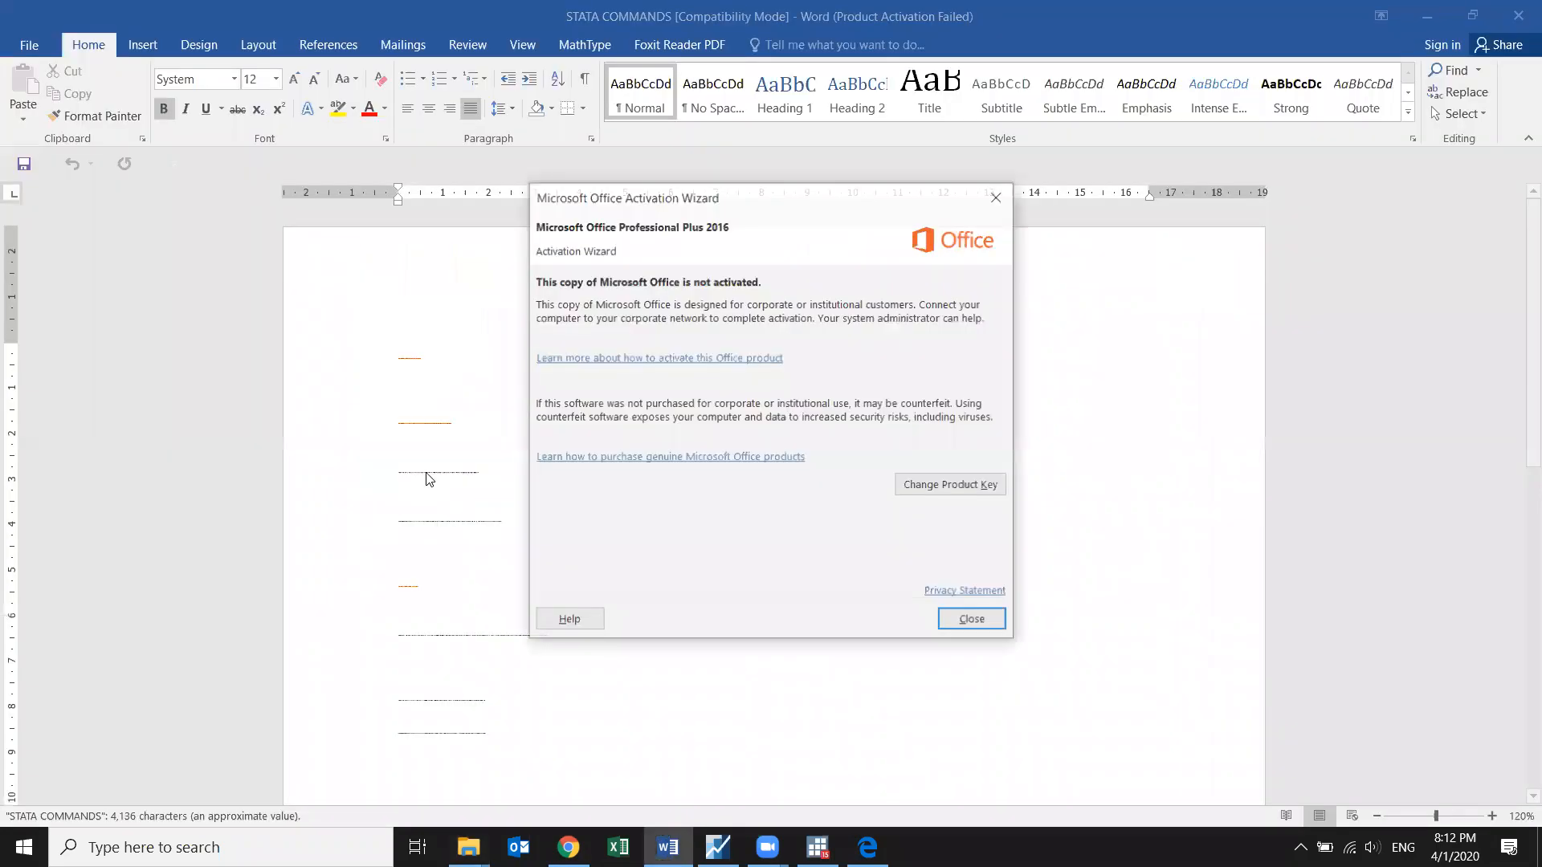
click(961, 623)
key(ctrl+a)
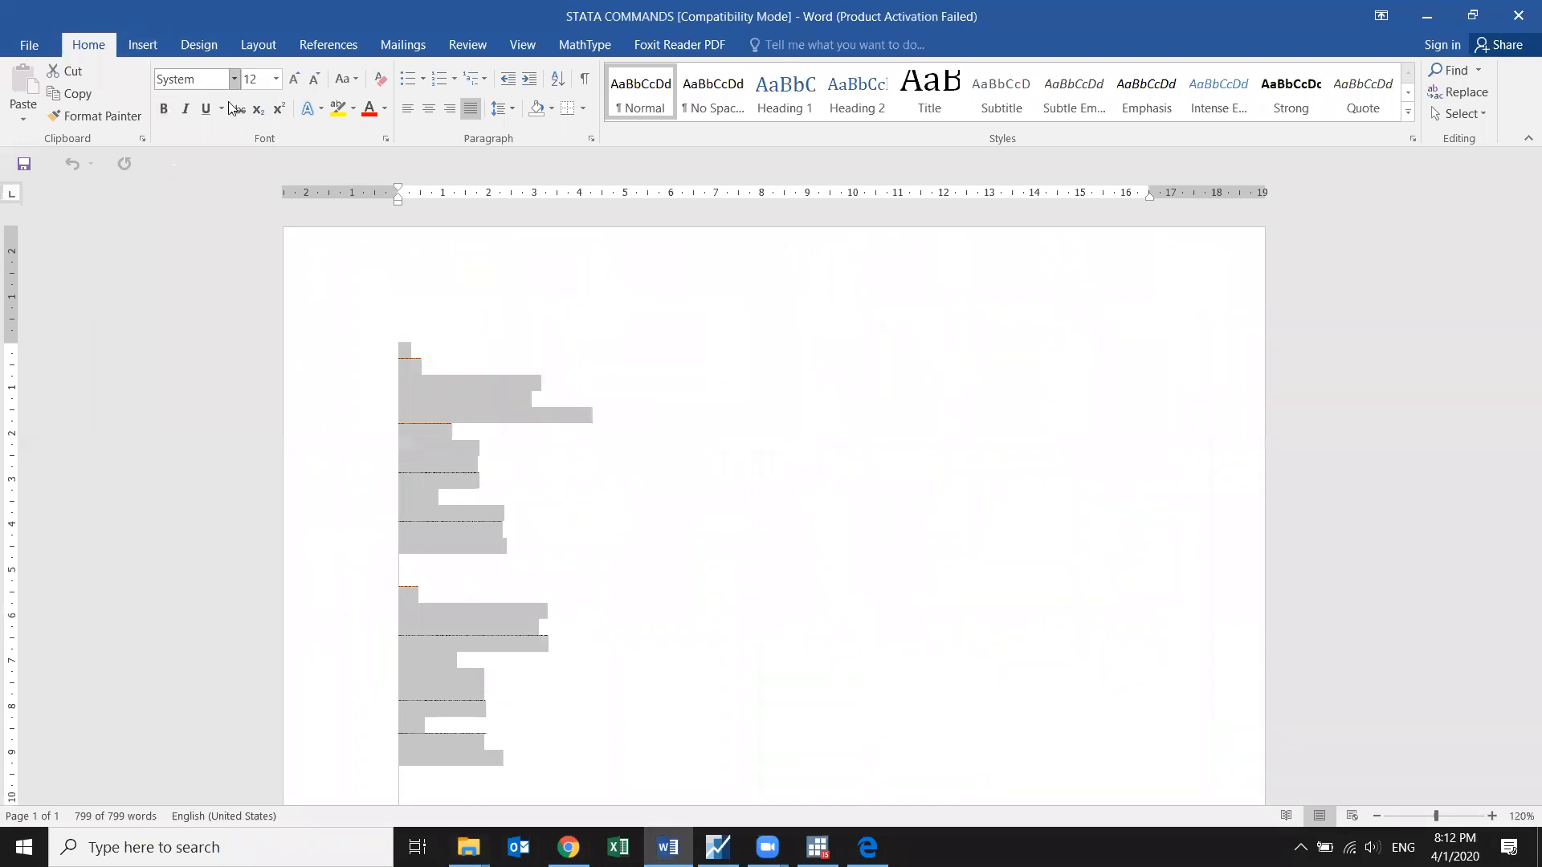
Step: Set the selected text of the STATA COMMANDS document to the Times New Roman font and deselect it
click(234, 79)
click(172, 192)
click(523, 471)
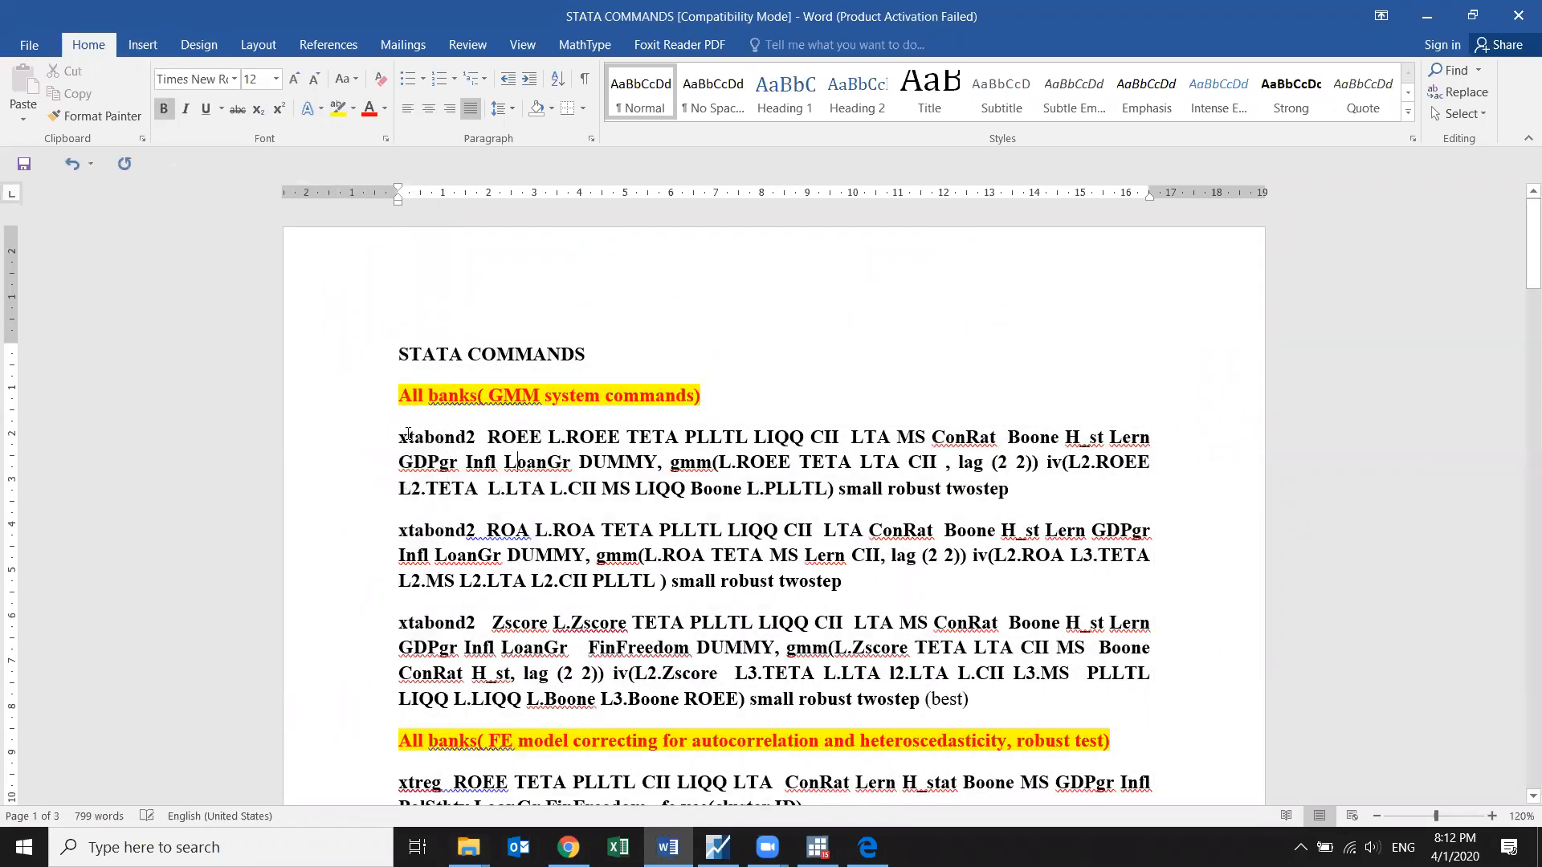
Step: Copy the first xtabond2 command, the ROEE model under the "All banks( GMM system commands)" heading
drag(400, 437, 1013, 496)
key(ctrl+c)
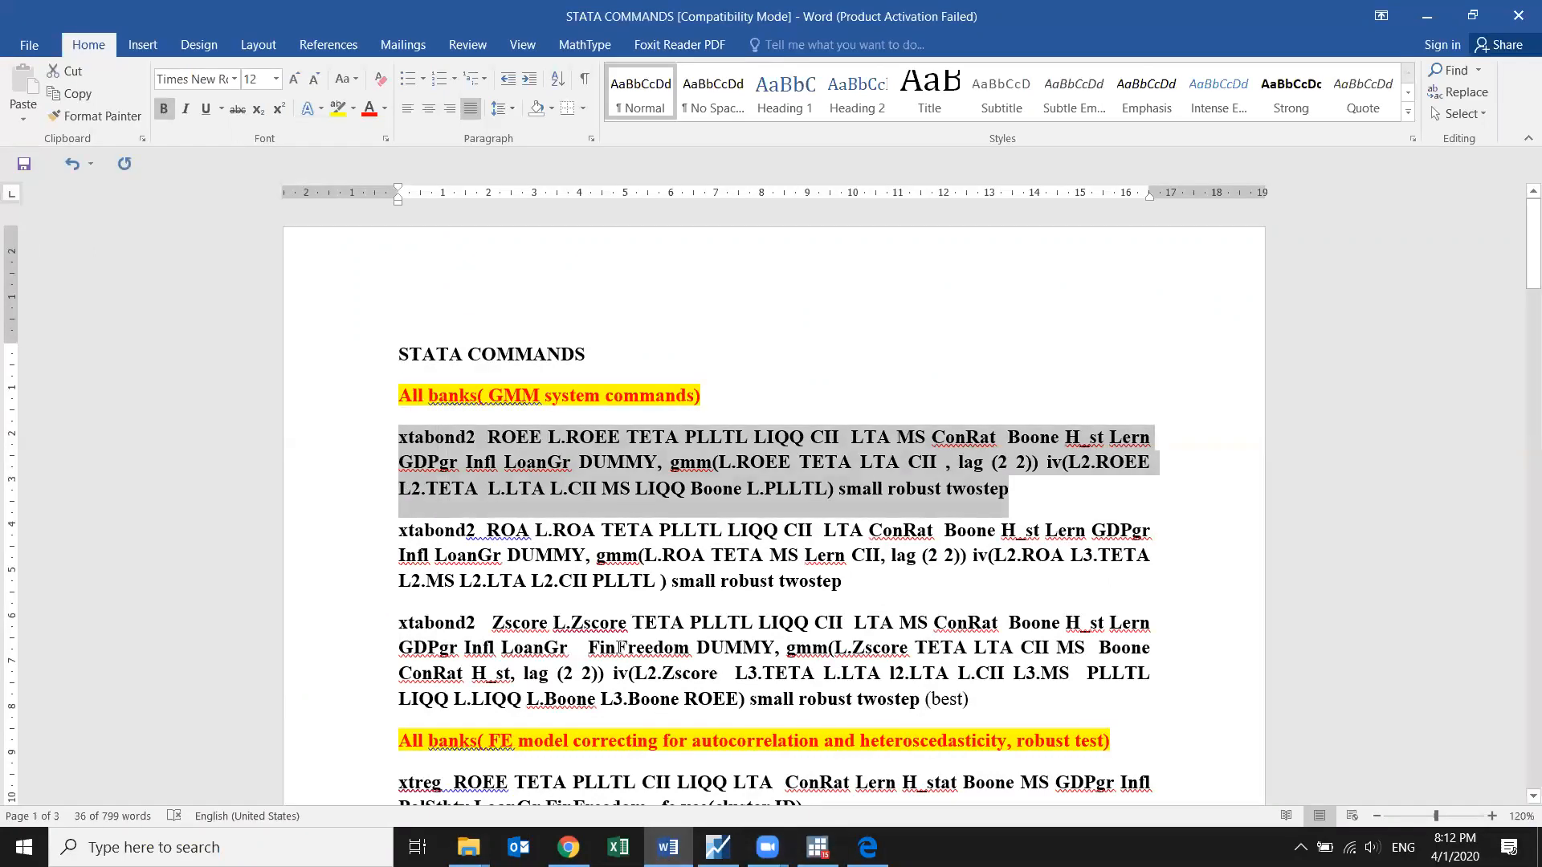
right_click(473, 474)
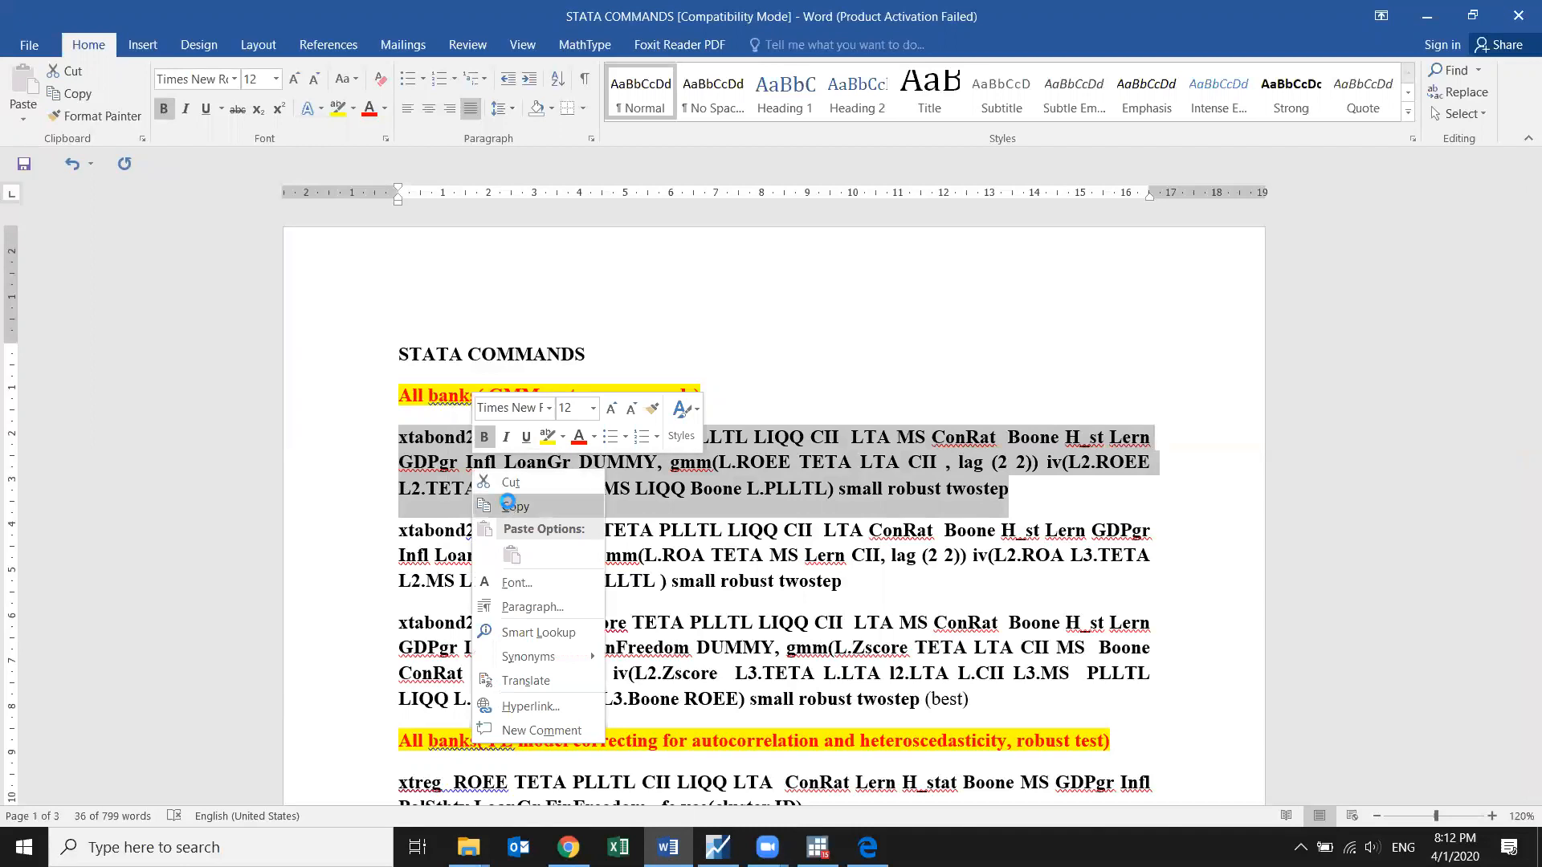
click(515, 506)
Step: Switch to Stata and run the copied xtabond2 command for ROEE with the small robust twostep options
click(818, 847)
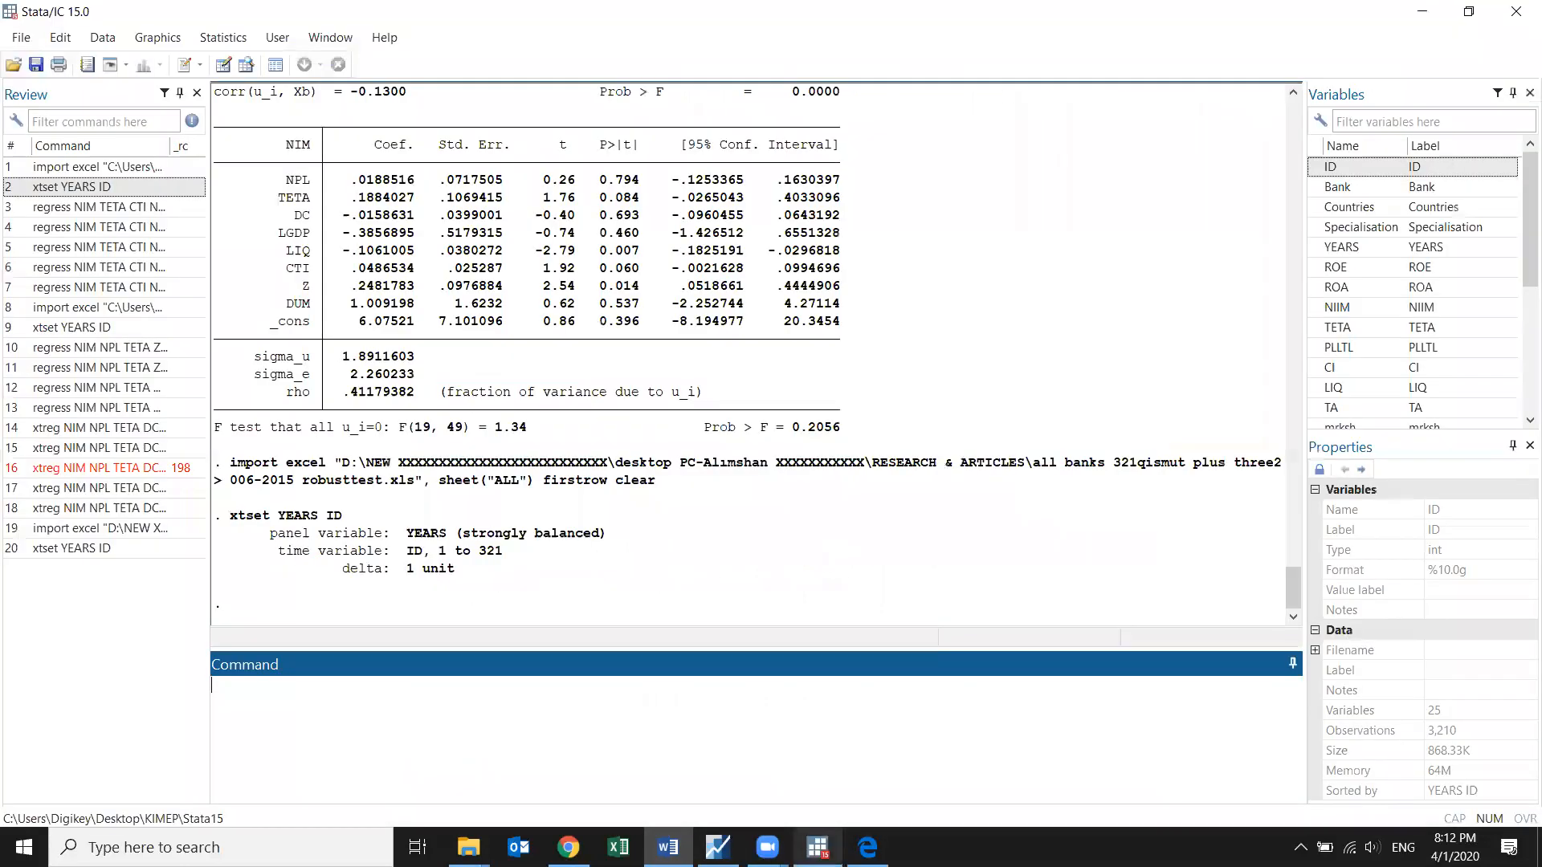
key(ctrl+v)
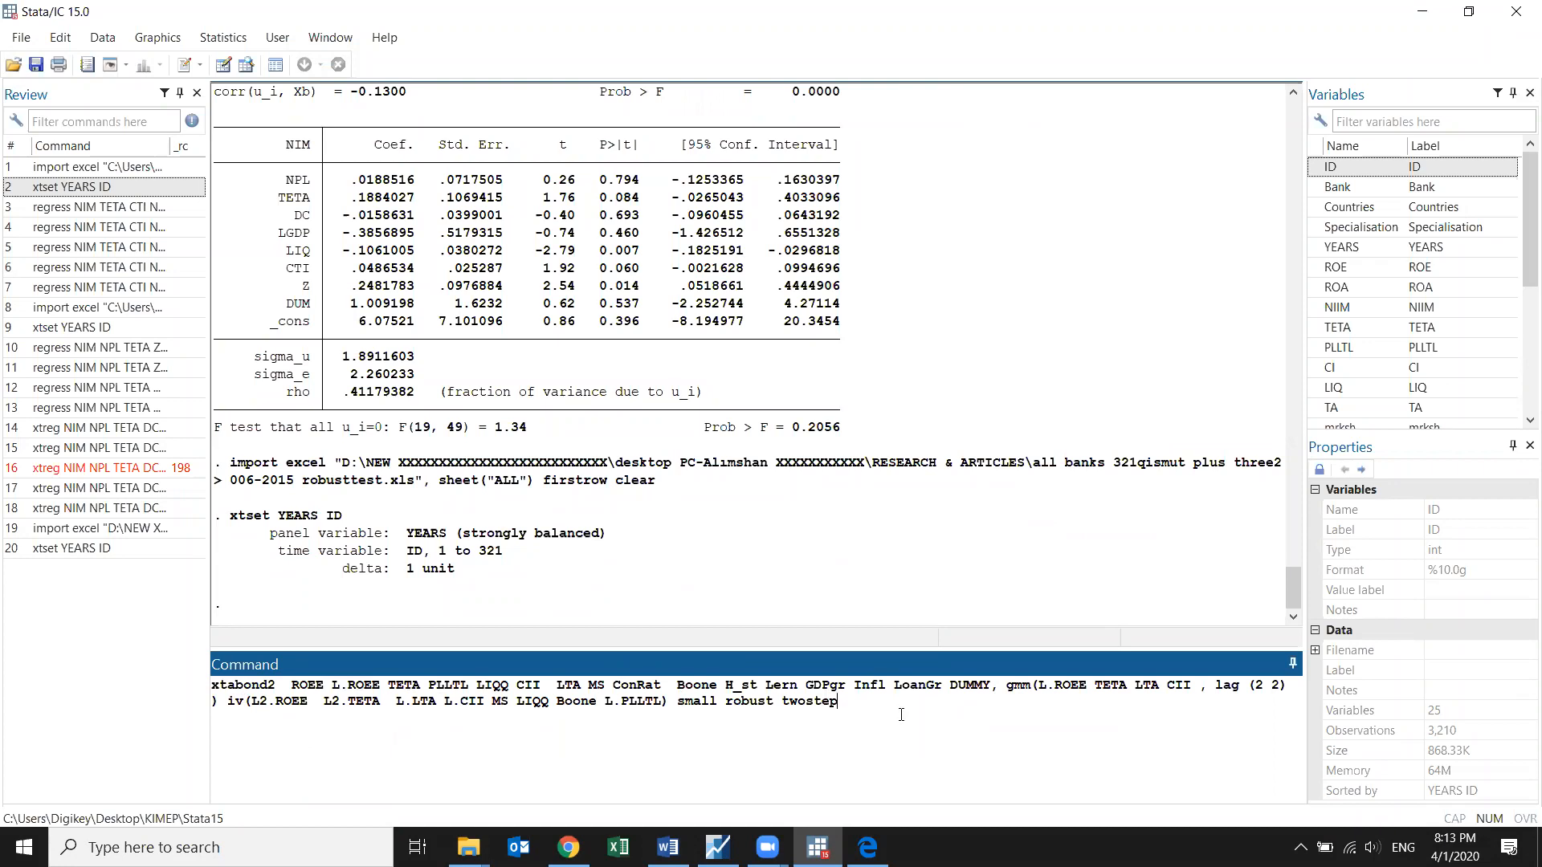
key(Return)
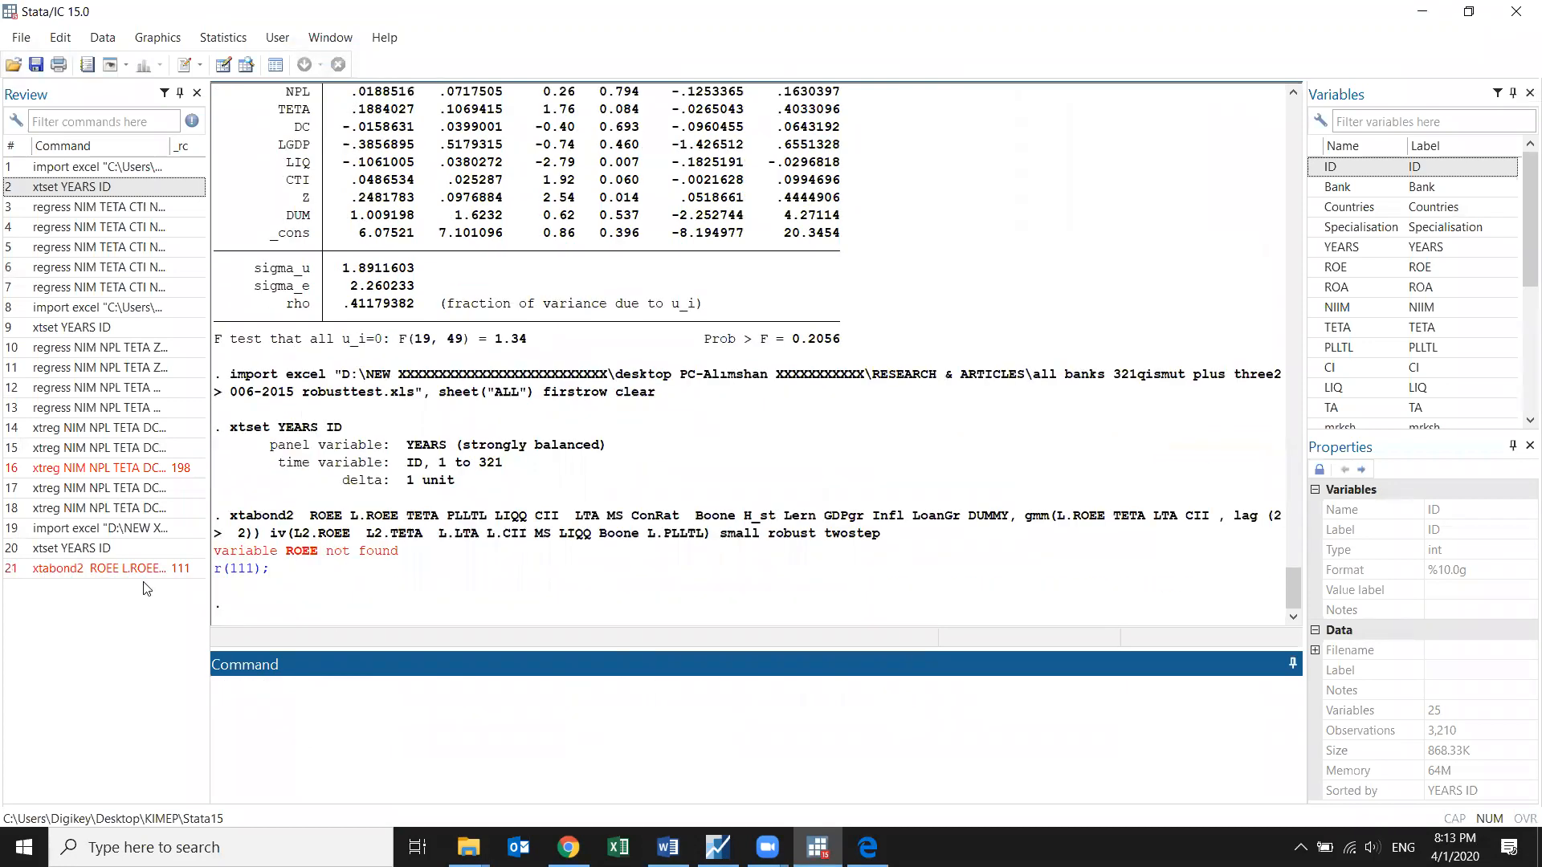
click(141, 572)
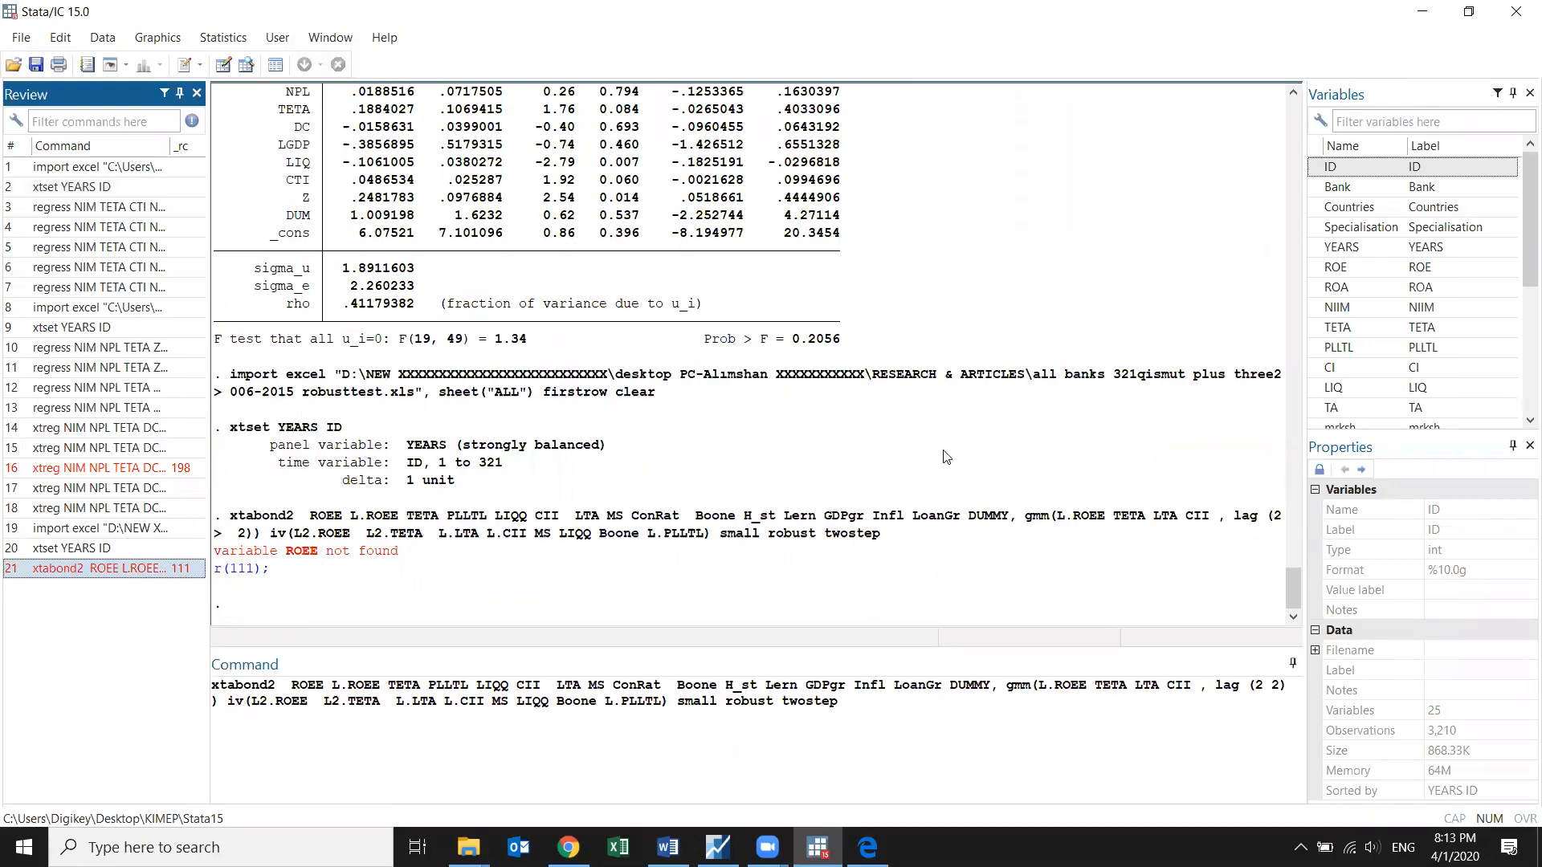
click(902, 730)
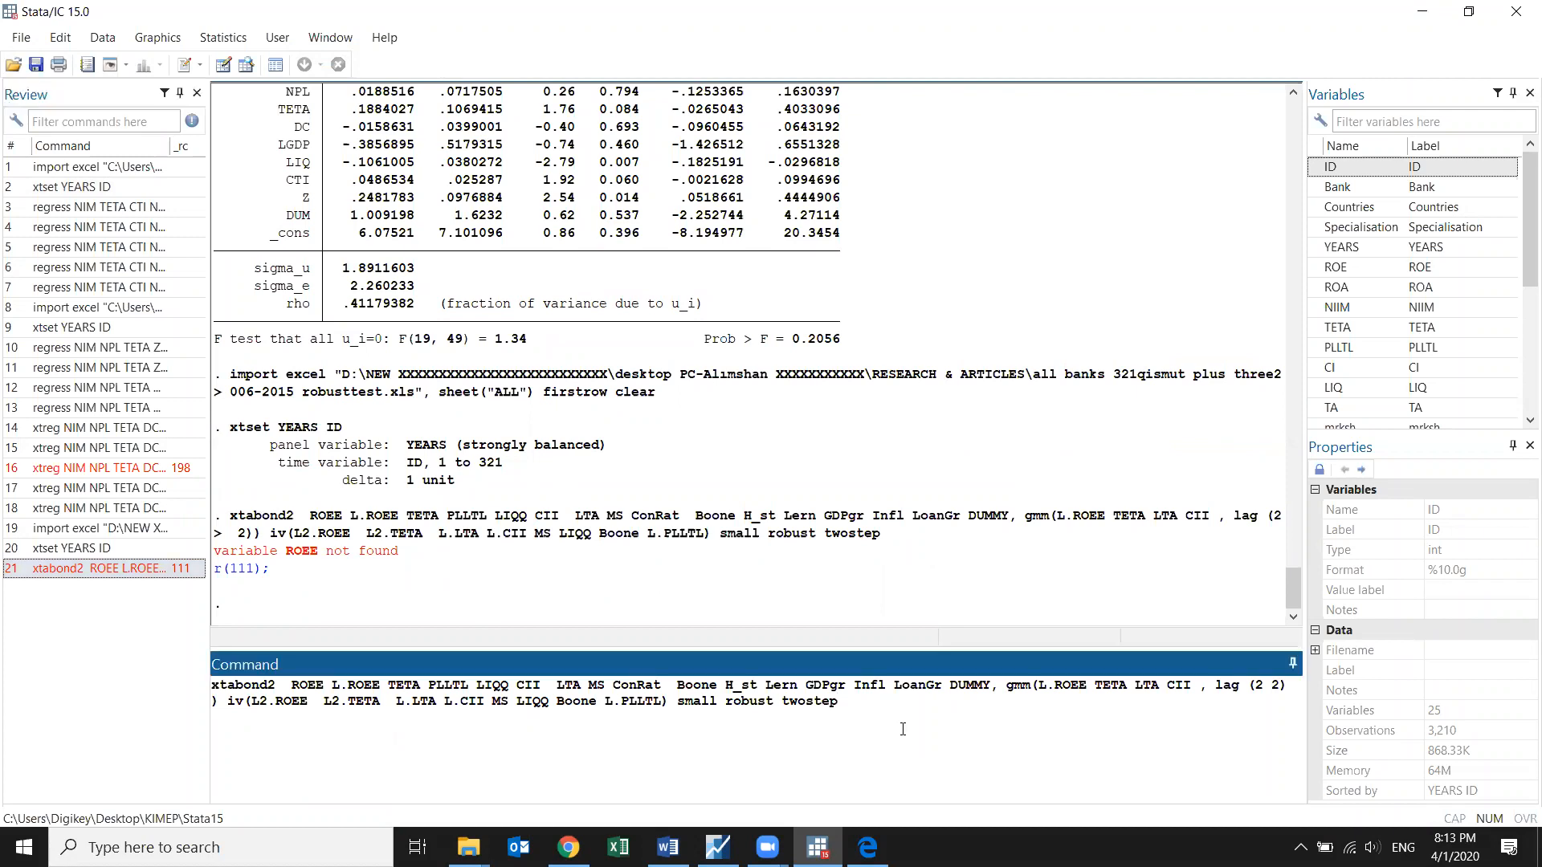
key(ctrl+a)
key(ctrl+x)
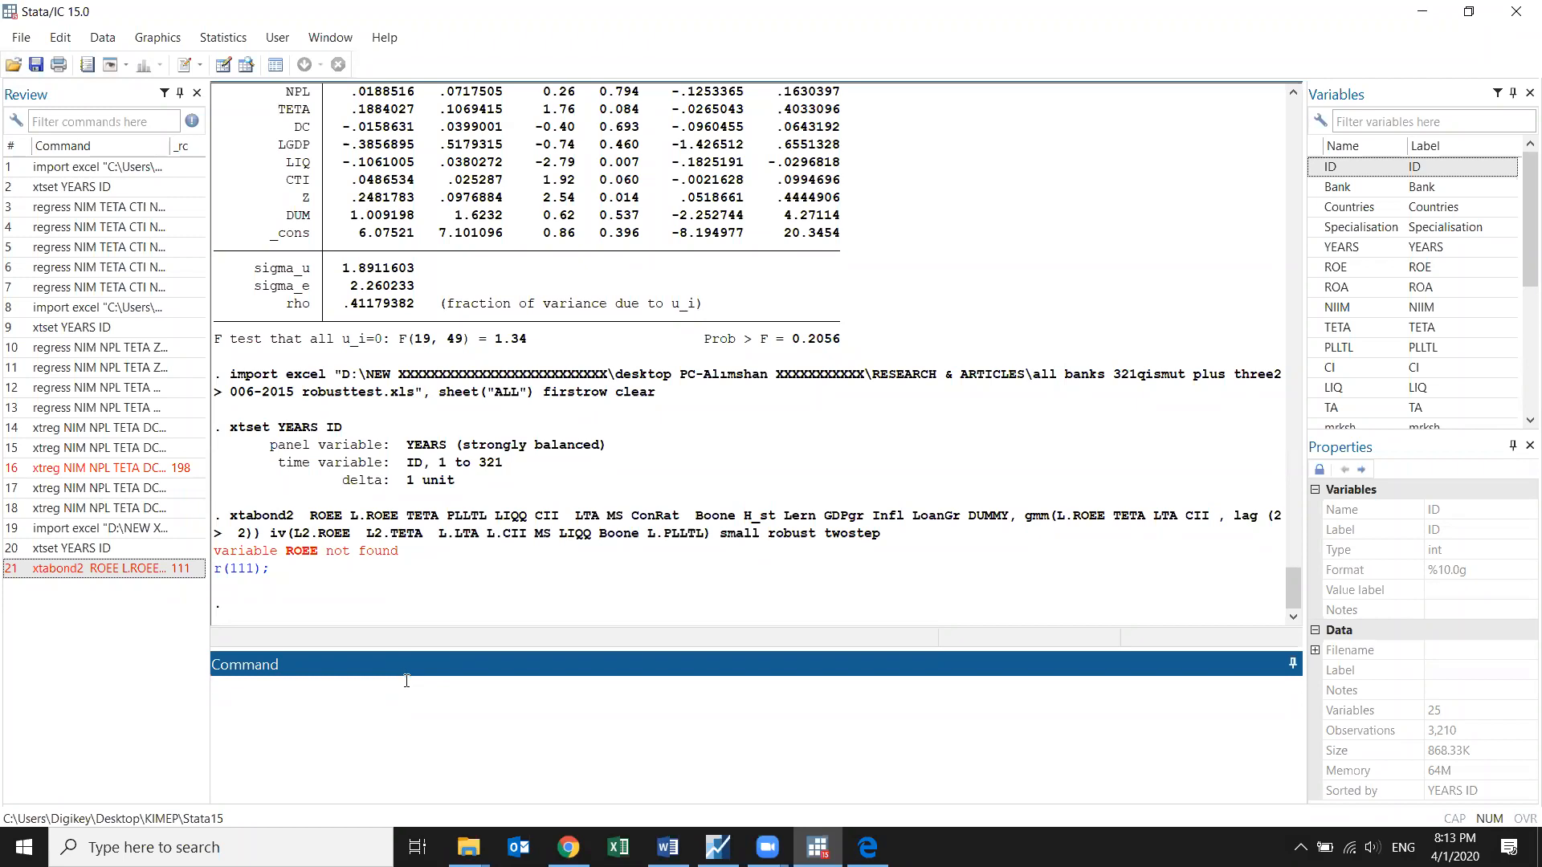
click(20, 37)
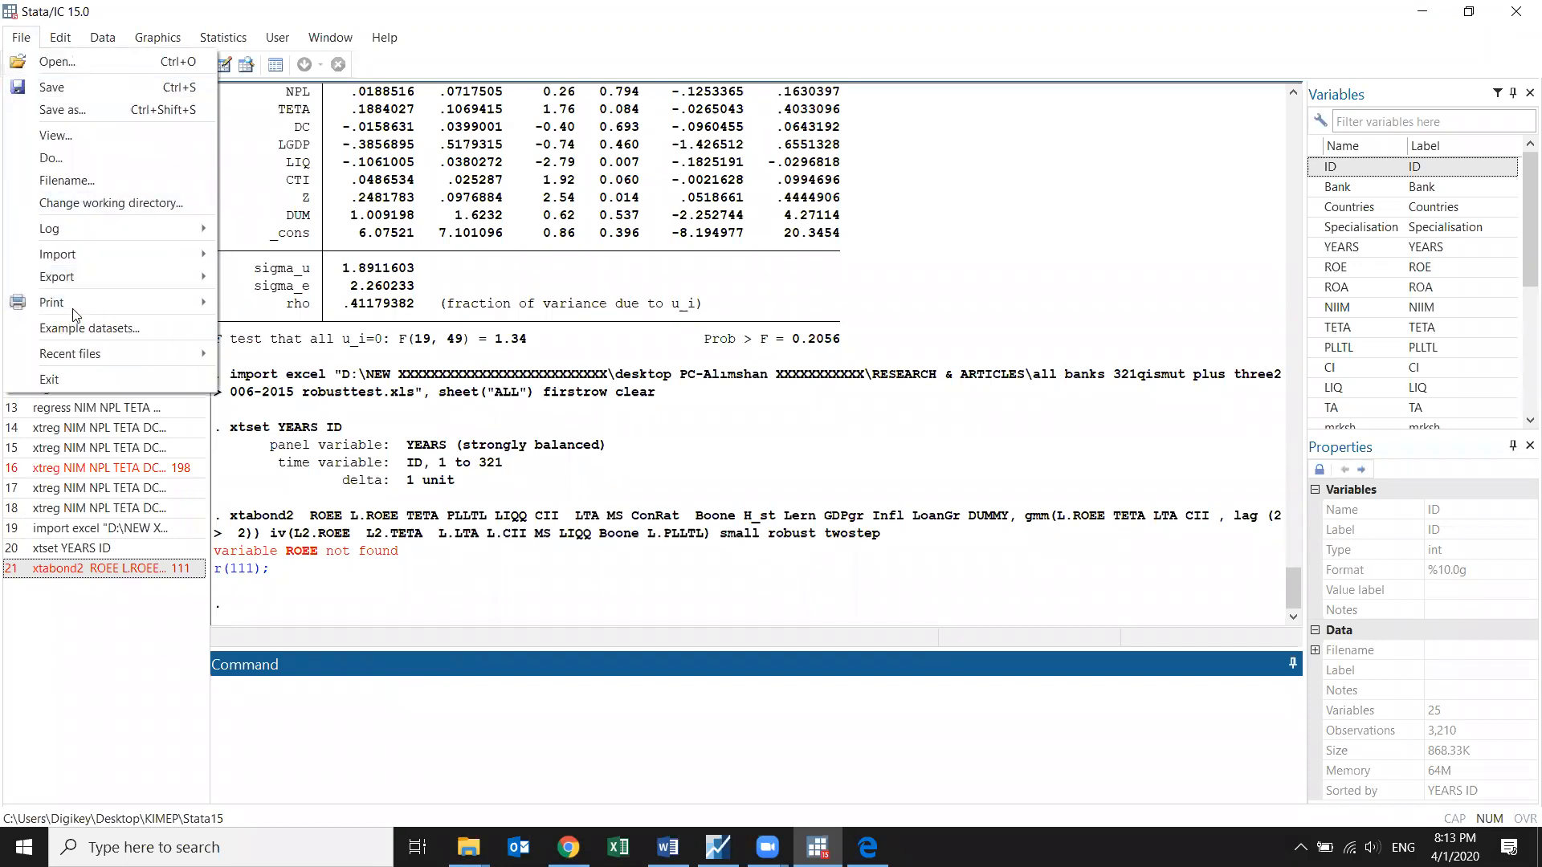
mouse_move(76, 299)
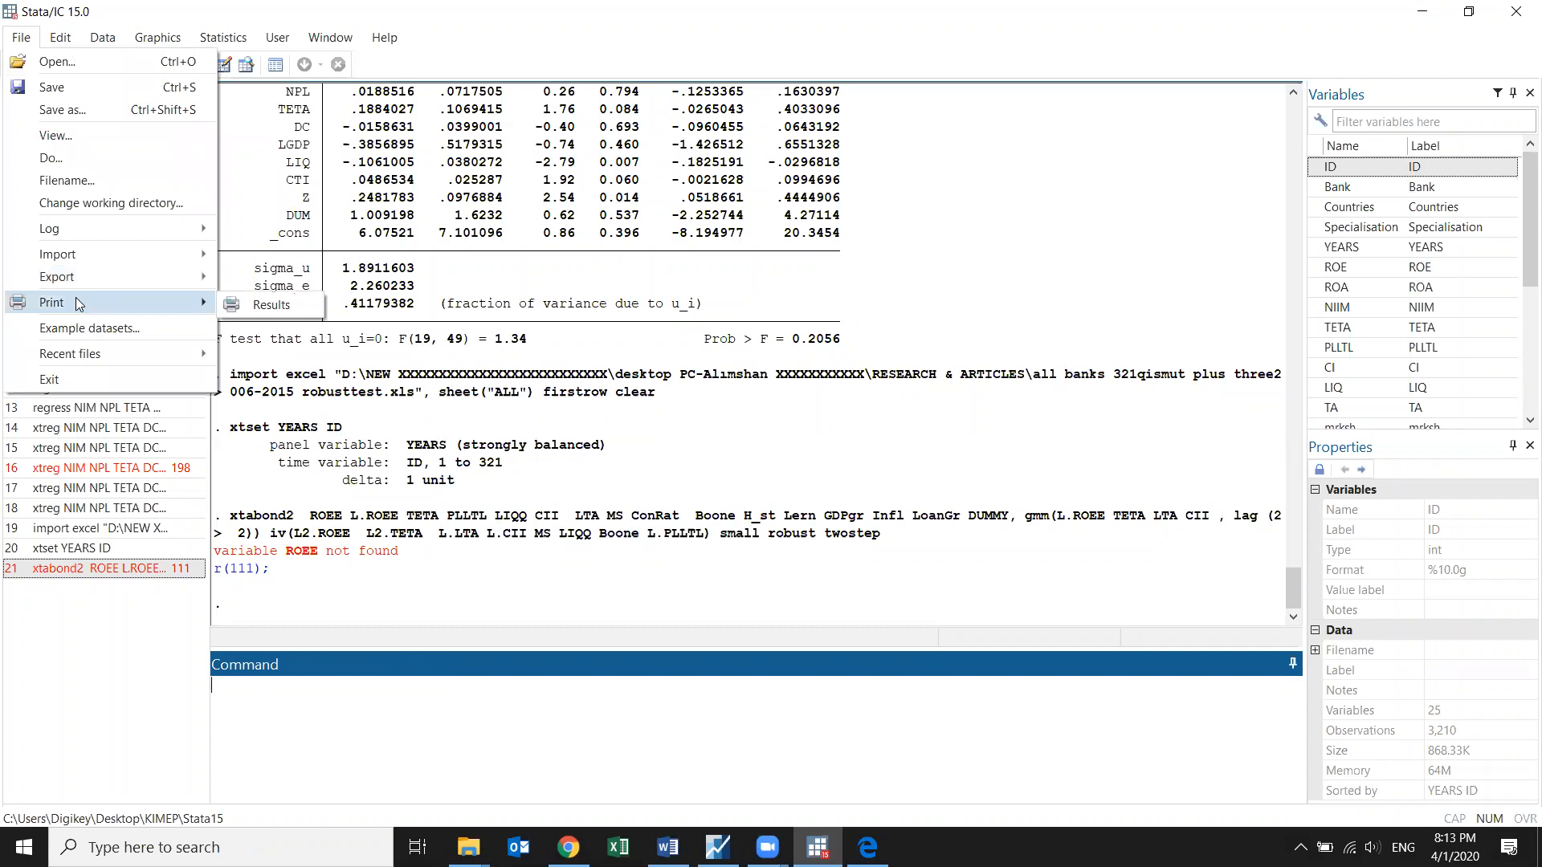
click(426, 407)
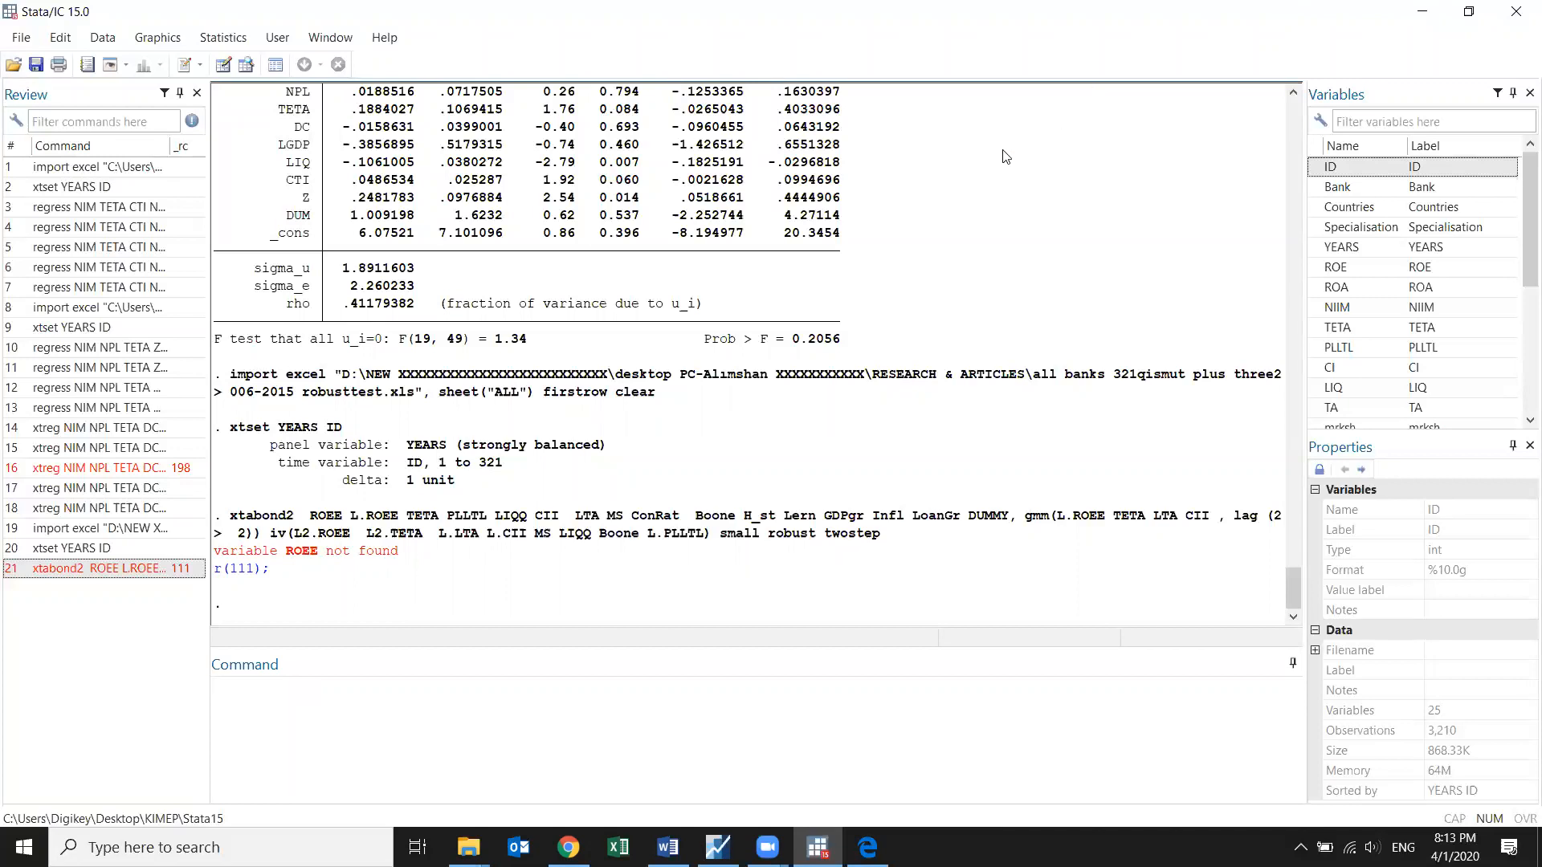
Step: Review the fixed-effects regression output, highlight the xtabond2 command in the results and close Stata
scroll(610, 236, up, 6)
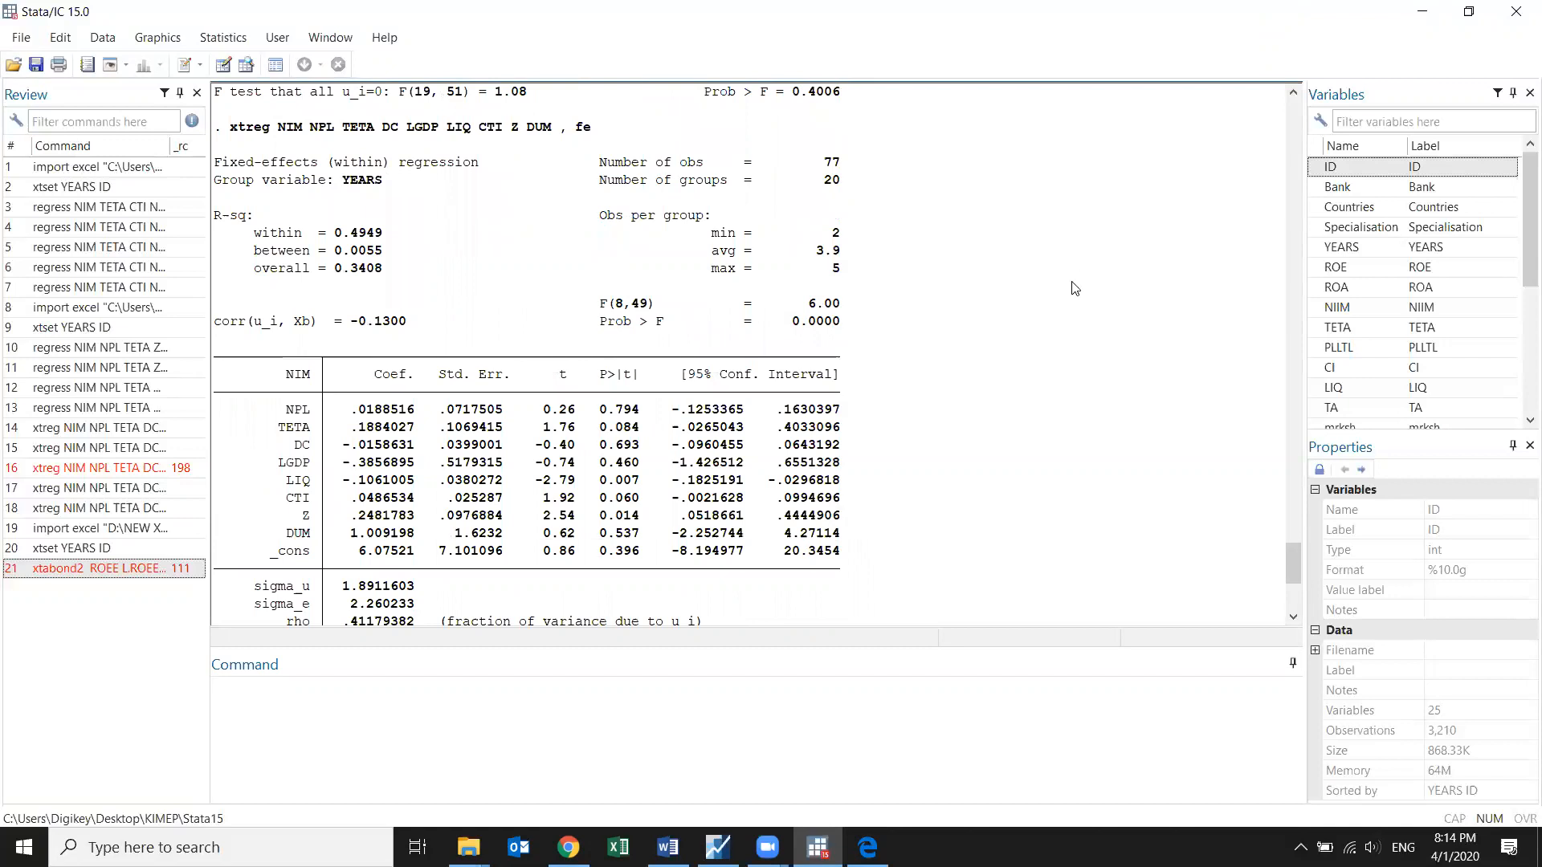
scroll(1002, 348, down, 6)
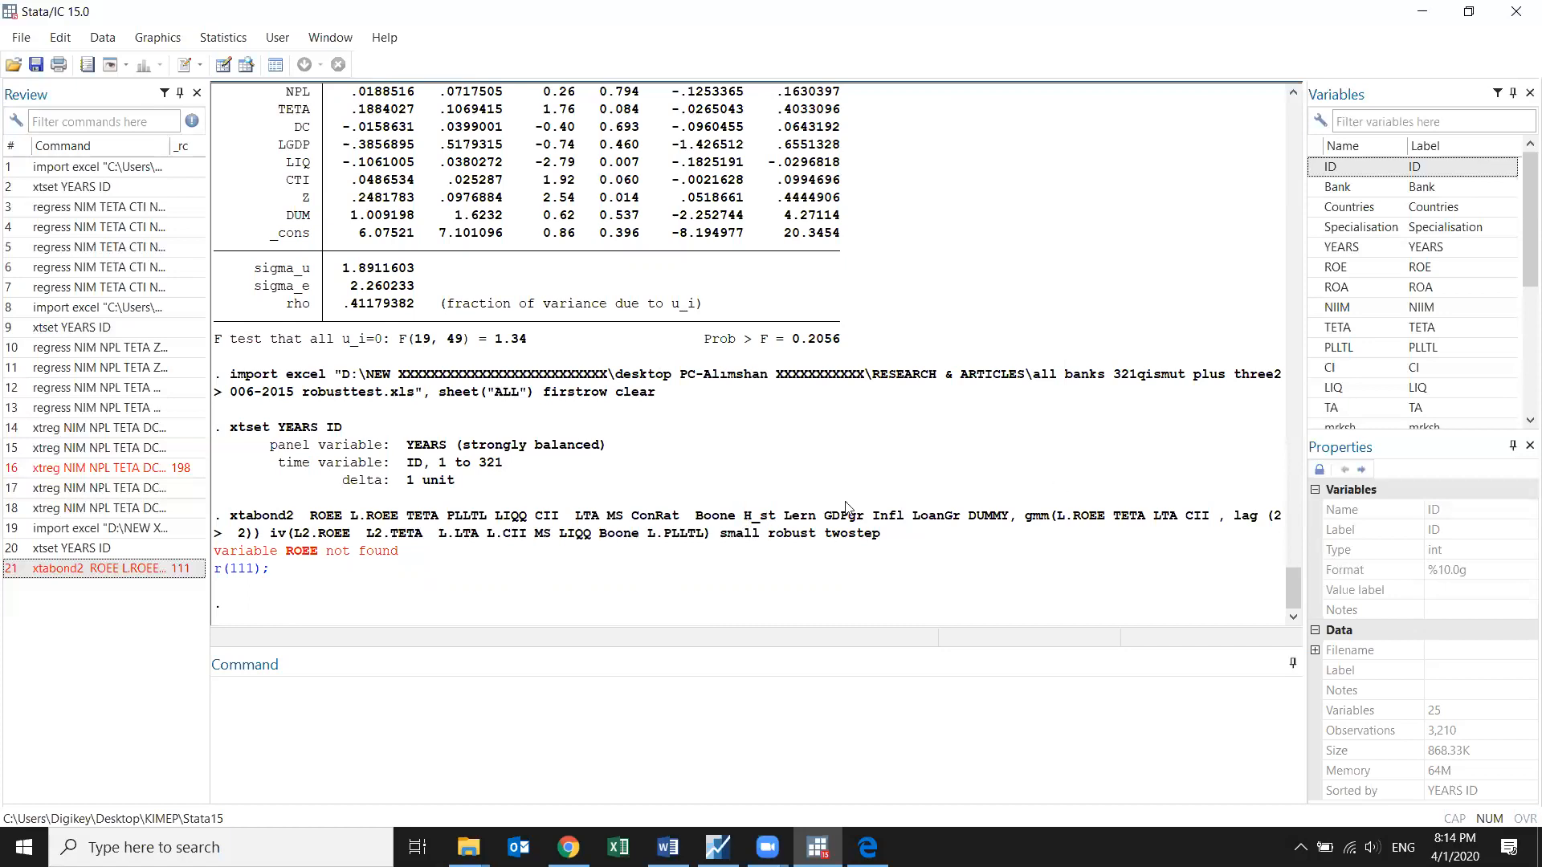
drag(881, 537, 215, 515)
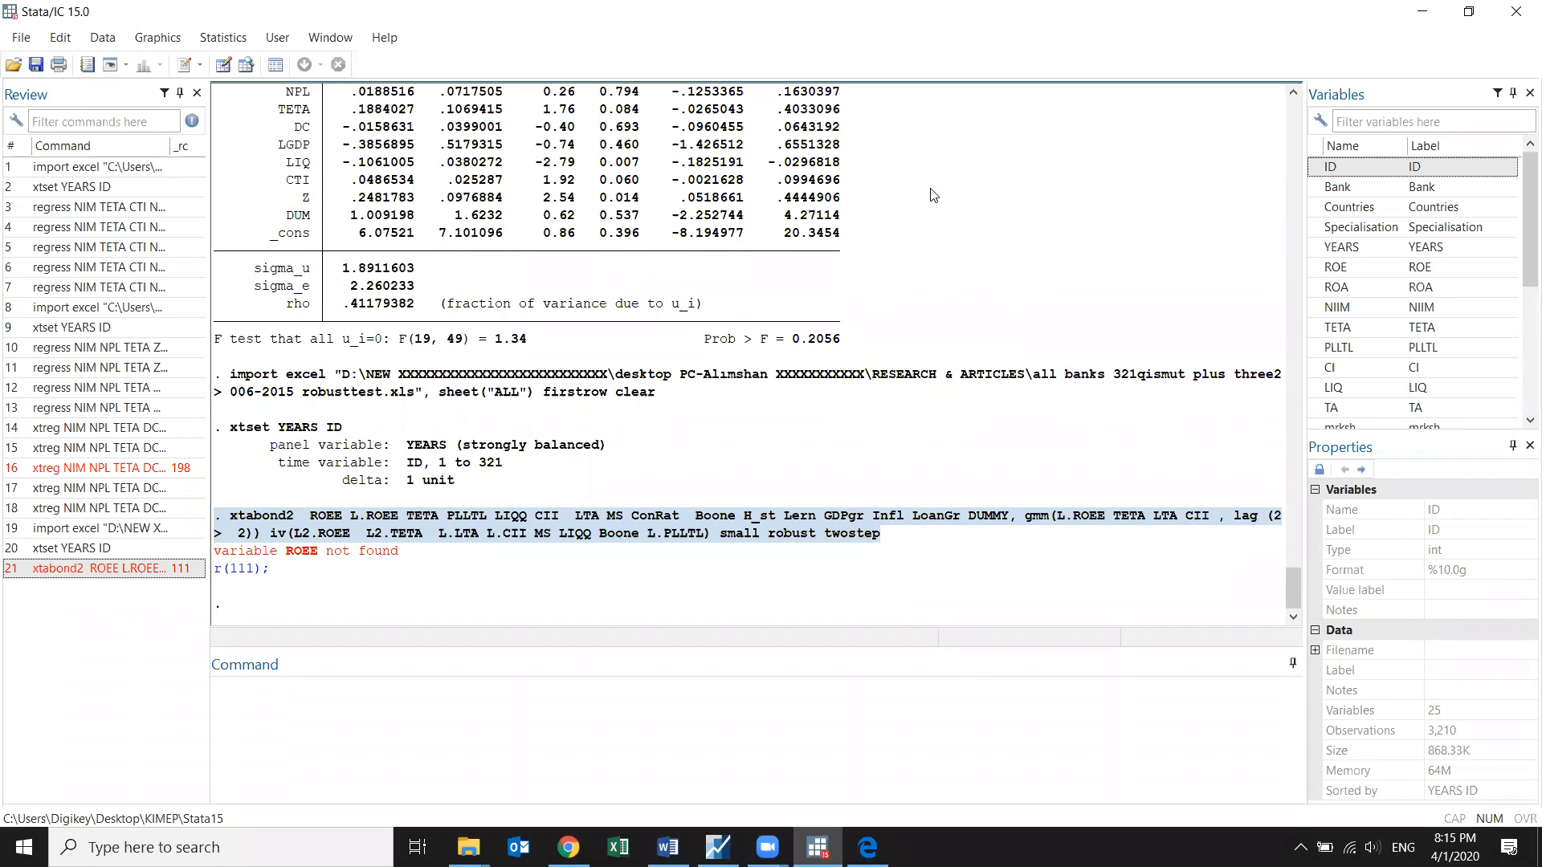
scroll(931, 193, up, 5)
scroll(915, 179, down, 5)
mouse_move(568, 847)
click(1517, 8)
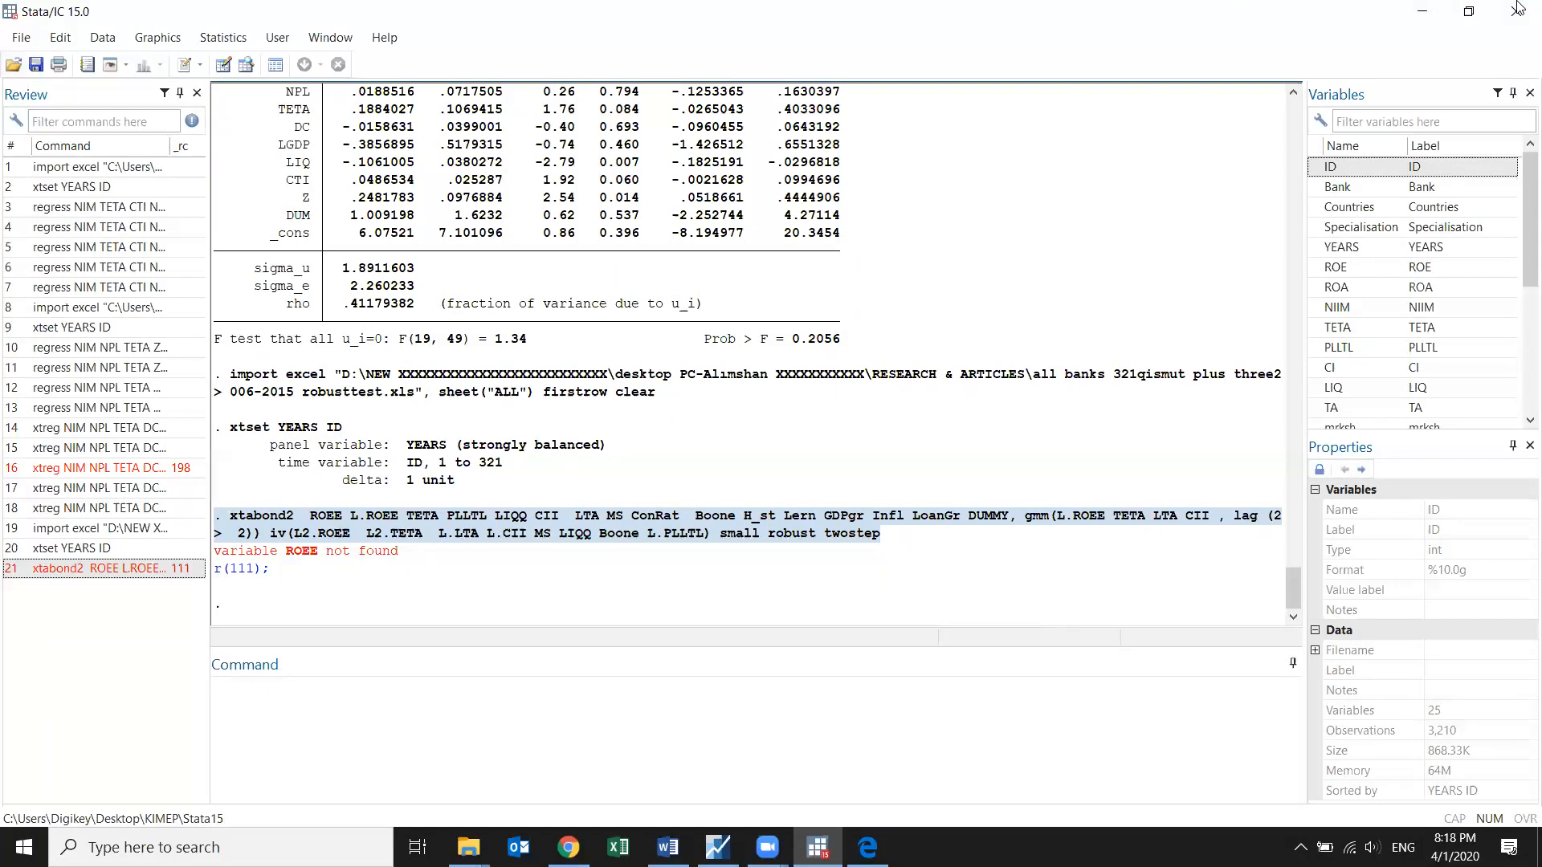